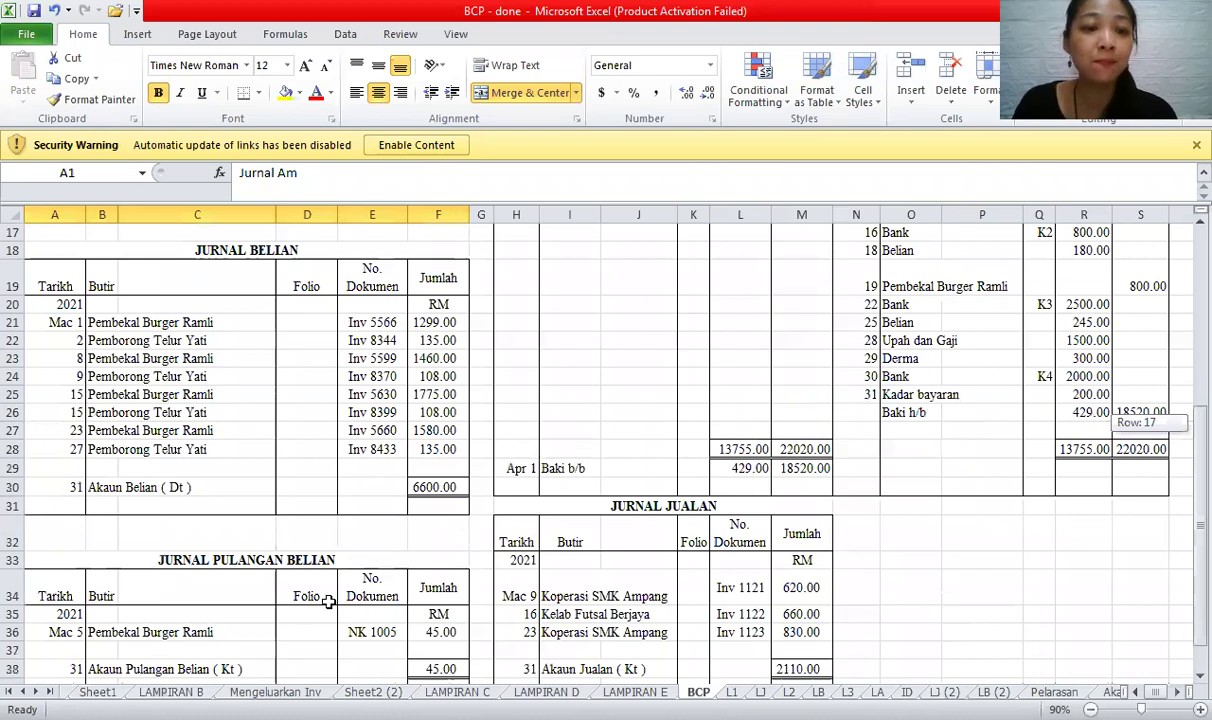
- Examine the Jurnal Jualan and Buku Tunai tables on the BCP sheet
scroll(311, 538, "down", 1)
left_click(665, 469)
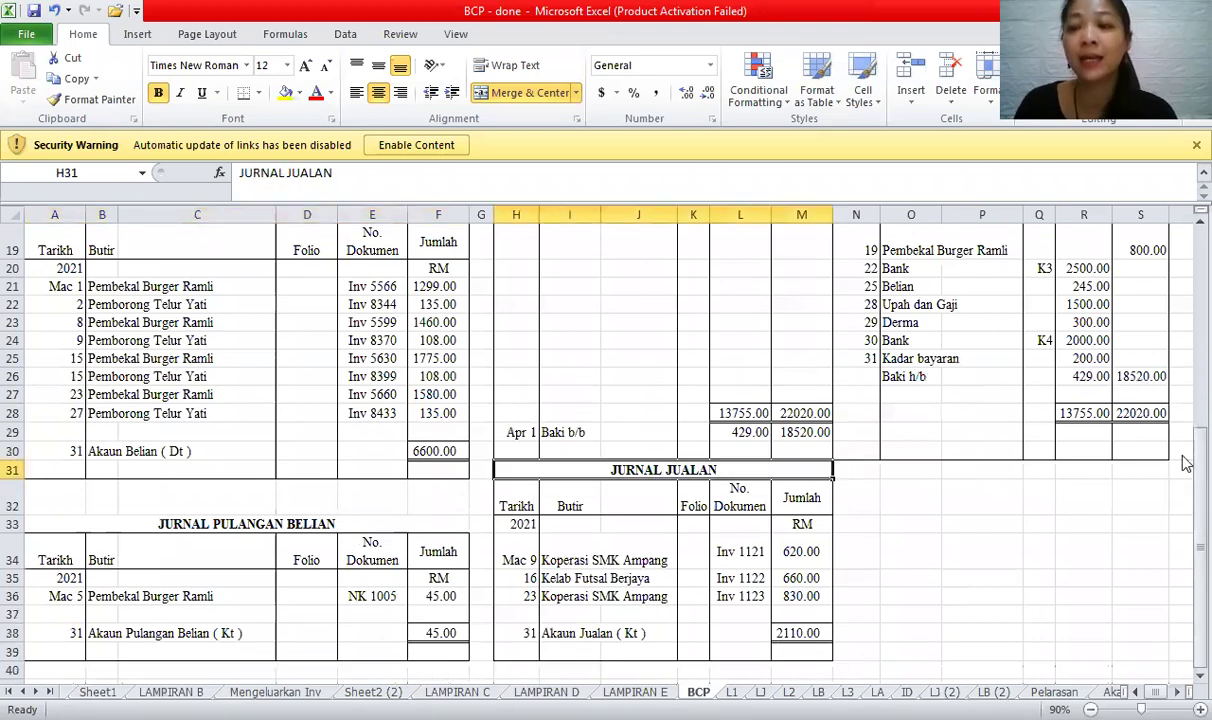
scroll(914, 238, "up", 6)
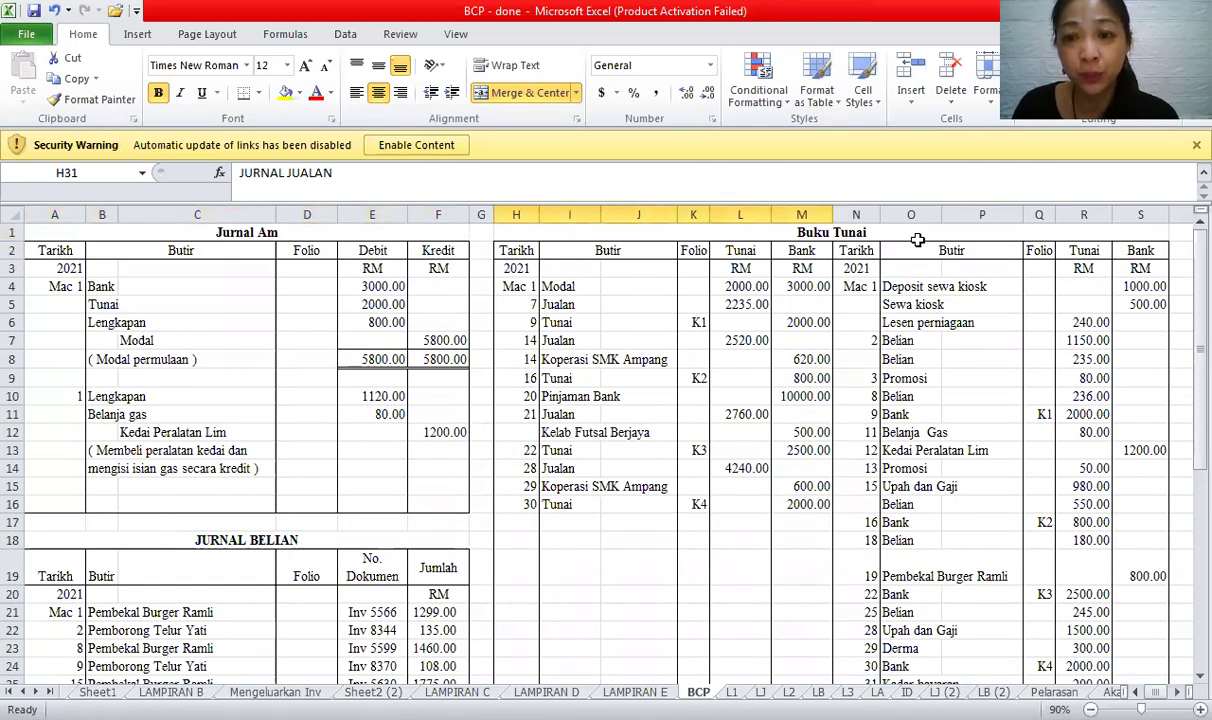
left_click(914, 234)
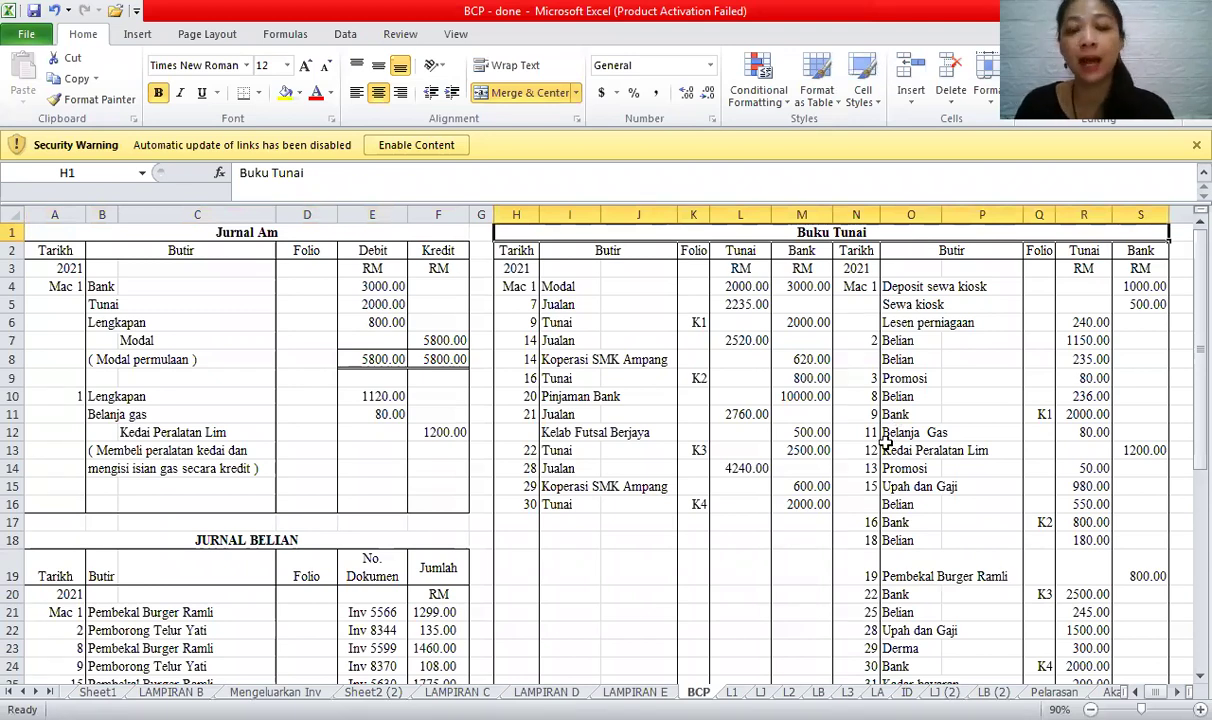
left_click(648, 504)
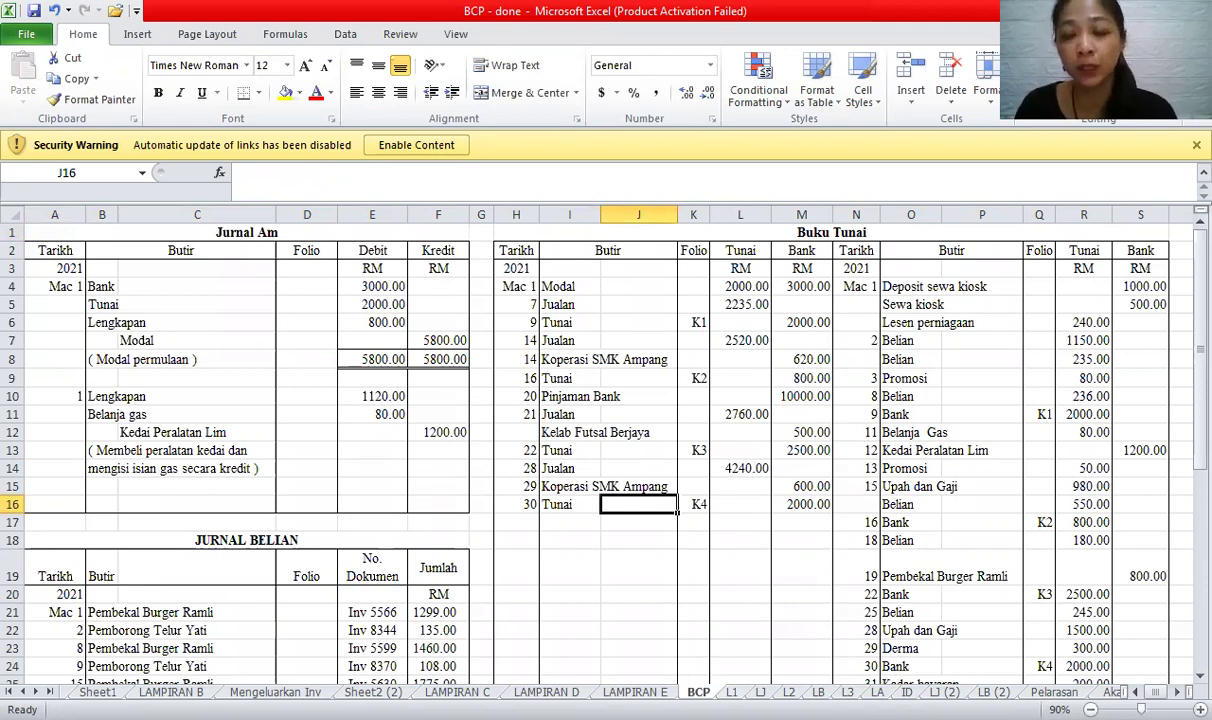
- Open the L1 sheet and examine its Jurnal Jualan, Buku Tunai and the Koperasi SMK Ampang and Kelab Futsal Berjaya accounts
key("ctrl+Page_Down")
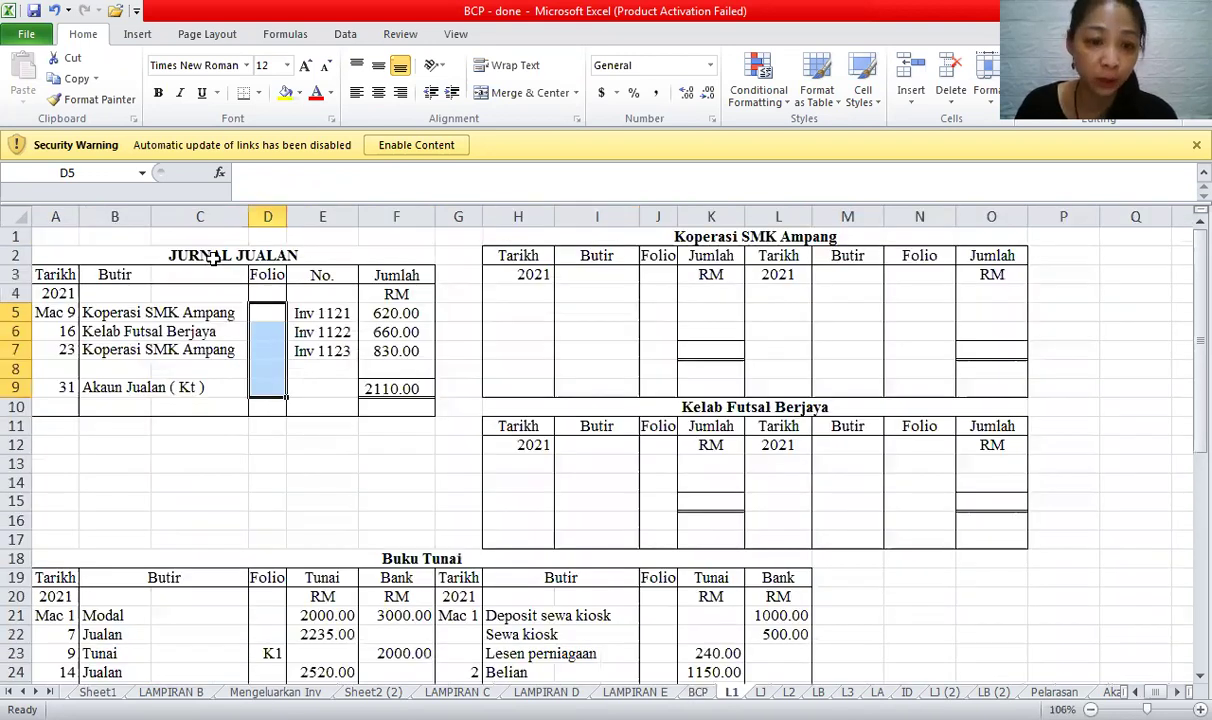
left_click(205, 256)
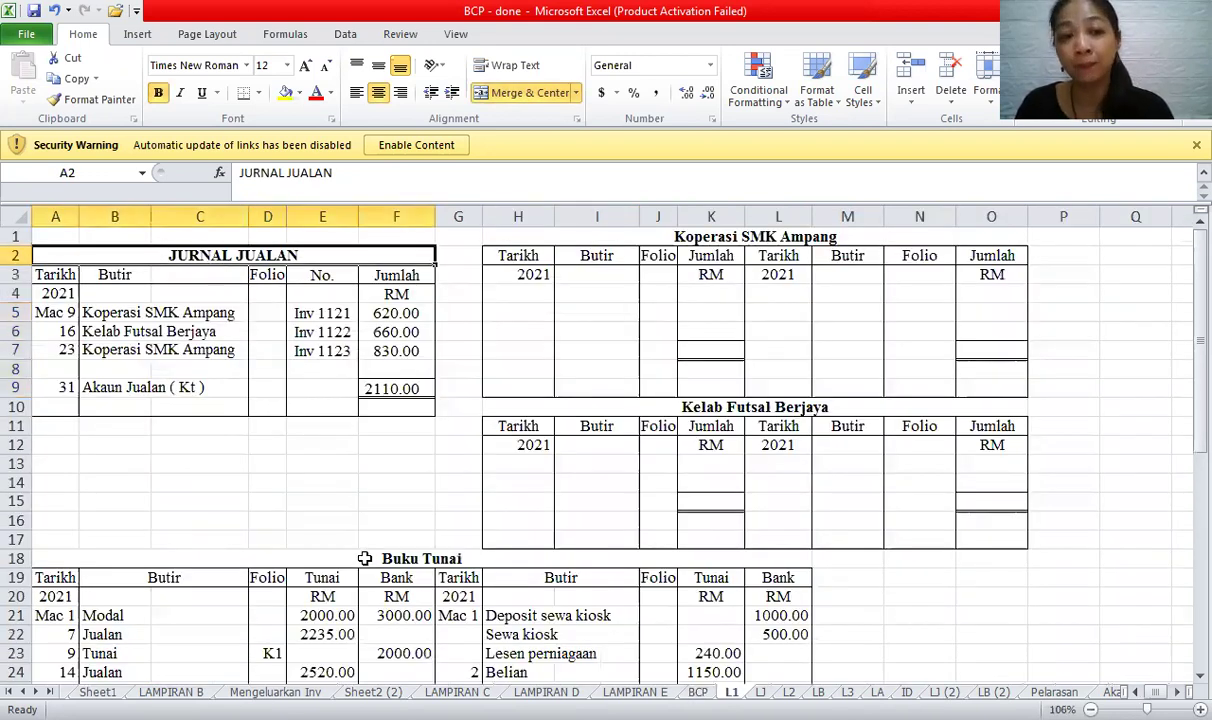
left_click(364, 559)
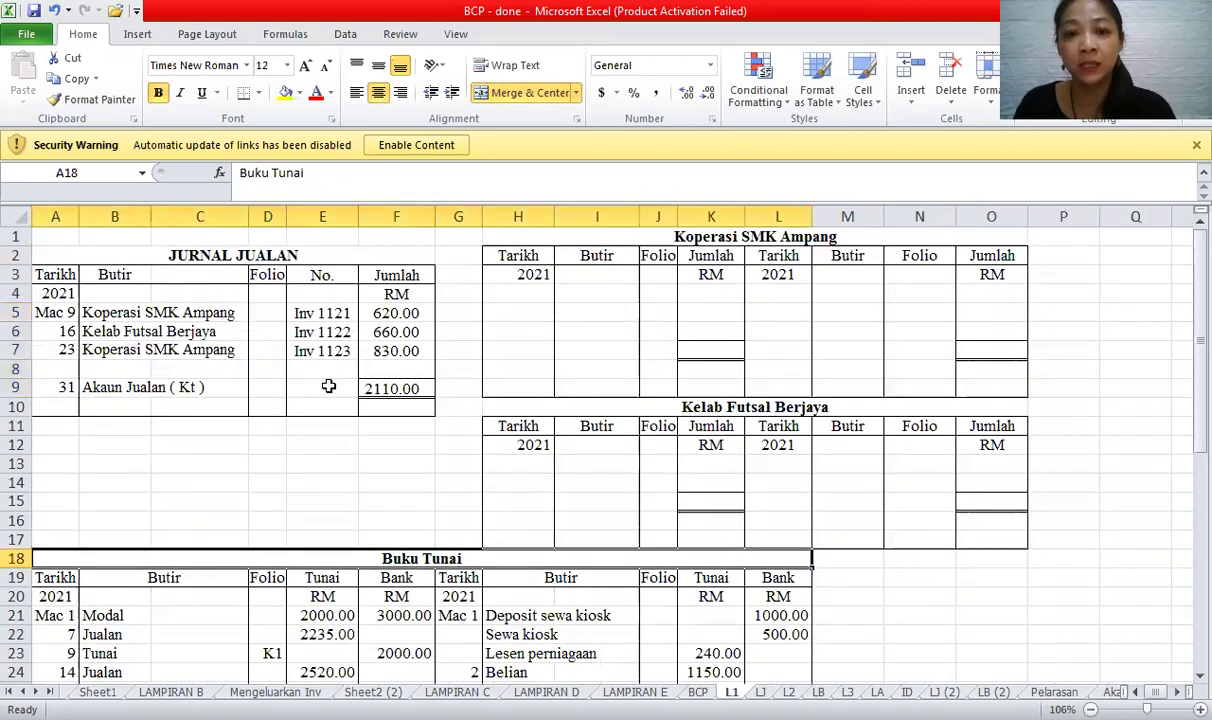
left_click(287, 255)
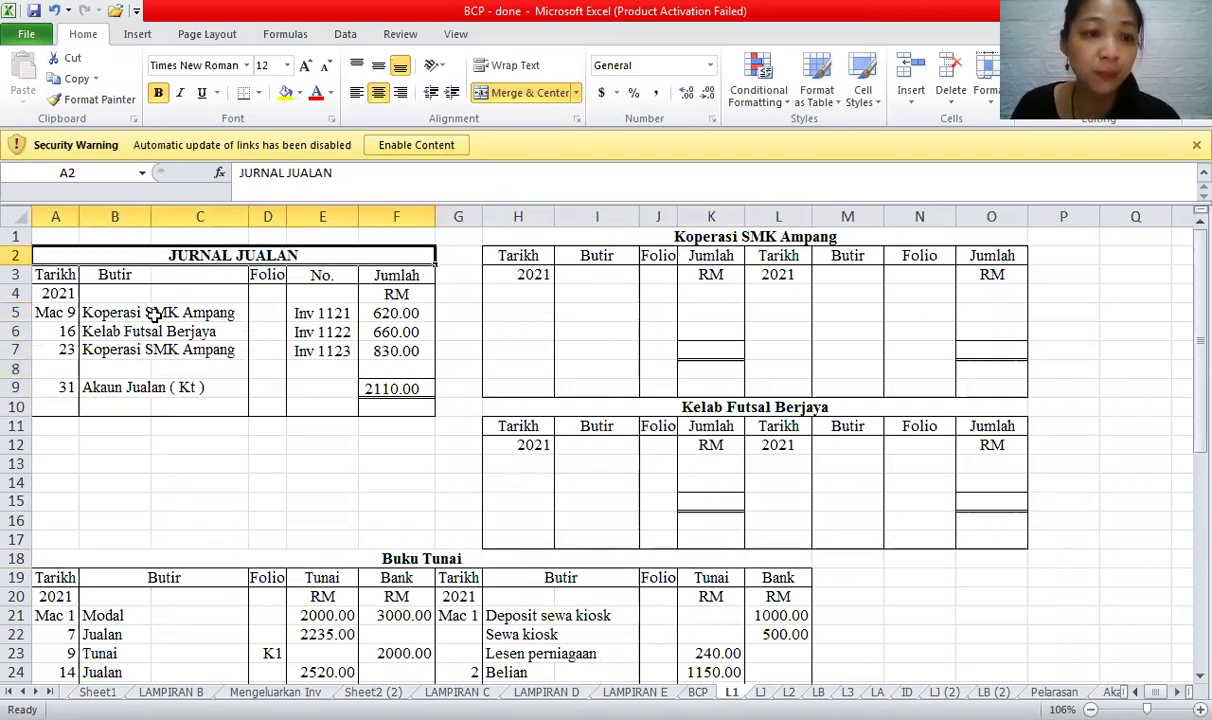
left_click(112, 332)
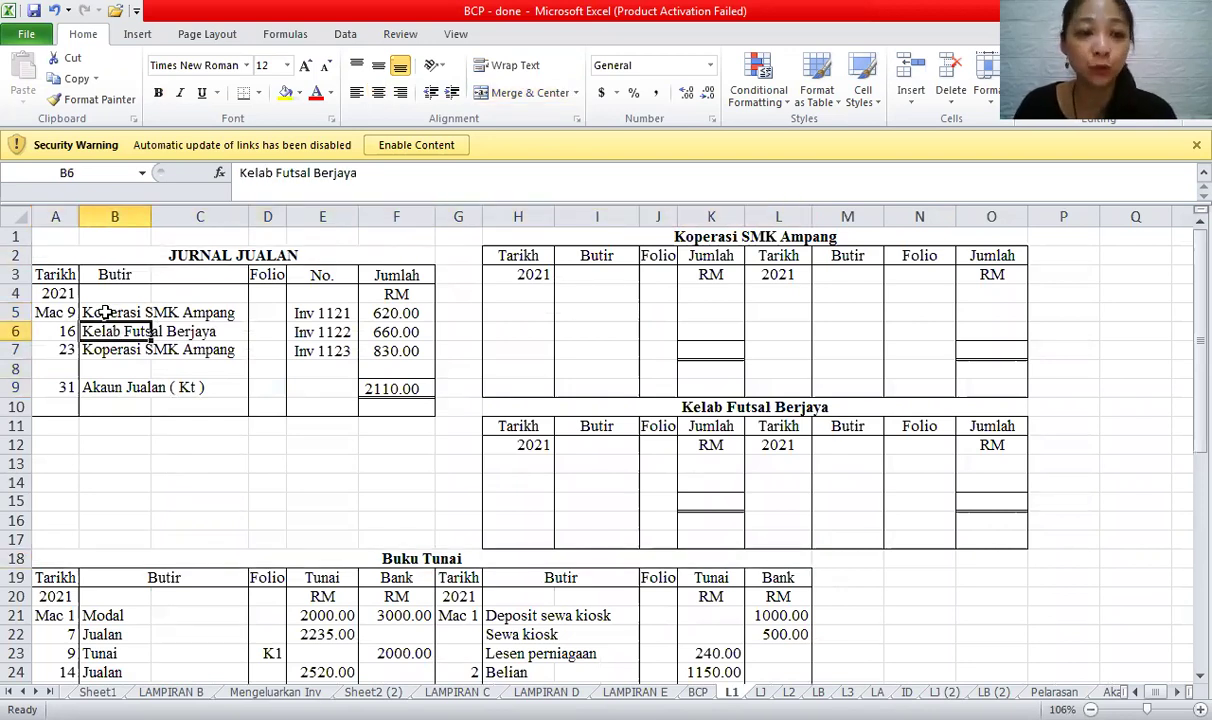
left_click(104, 313)
left_click(699, 237)
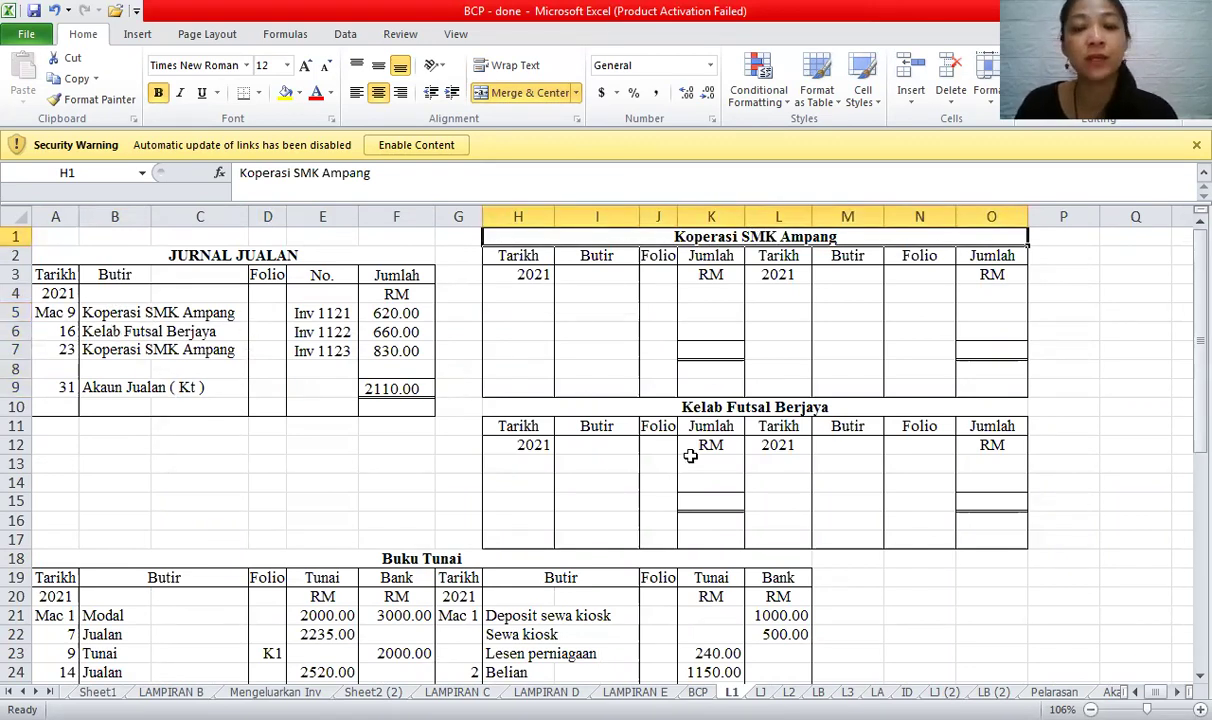
left_click(720, 407)
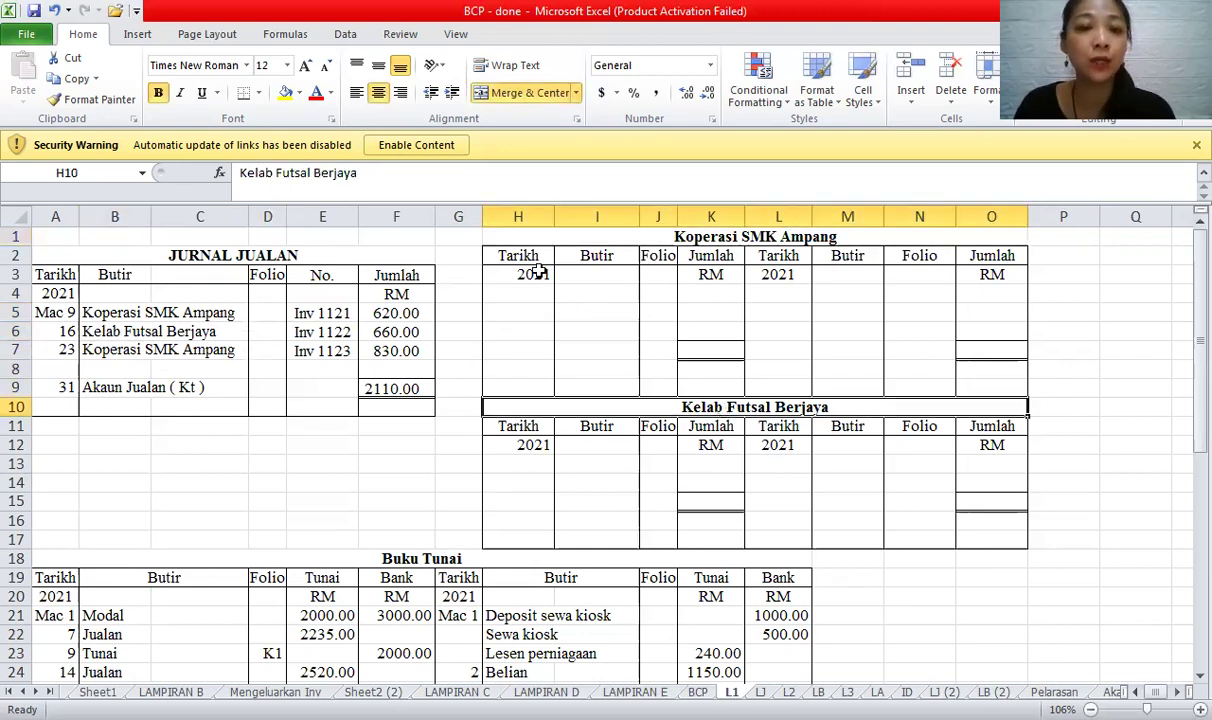
- Examine the column layout of the debit and credit sides of the Koperasi SMK Ampang account against the Jurnal Jualan
left_click(583, 254)
left_click(615, 254)
key("Right")
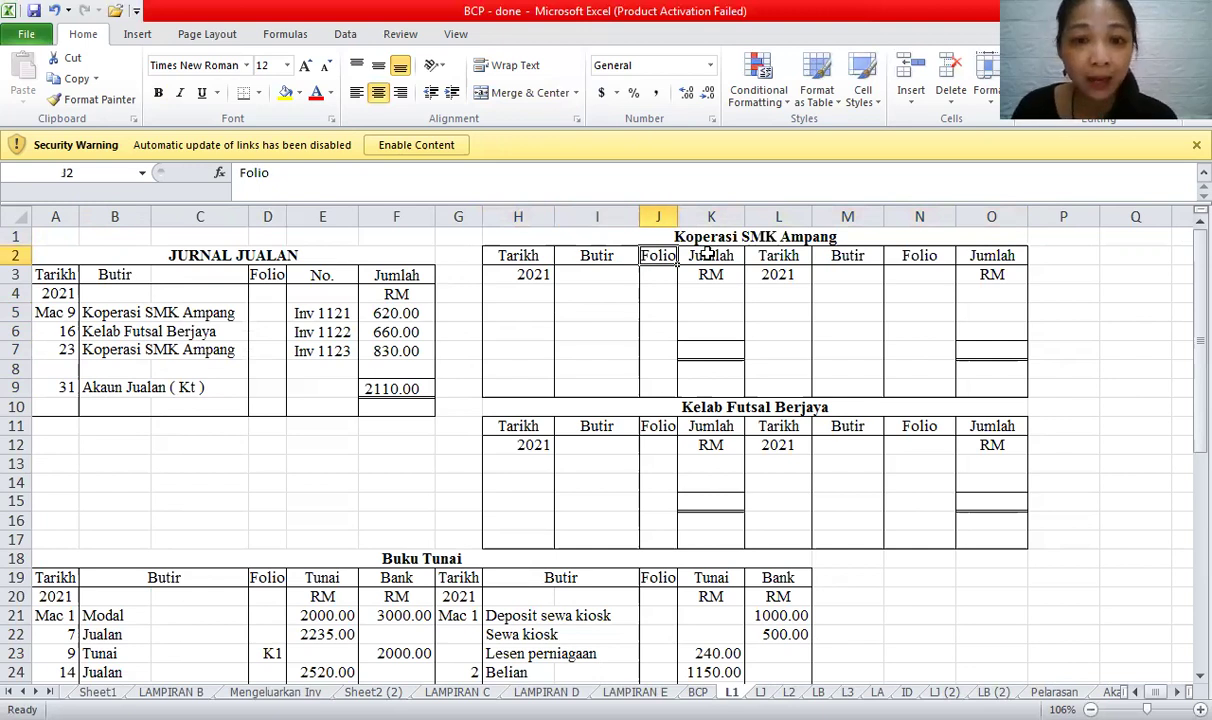
left_click(708, 256)
left_click_drag(508, 252, 730, 381)
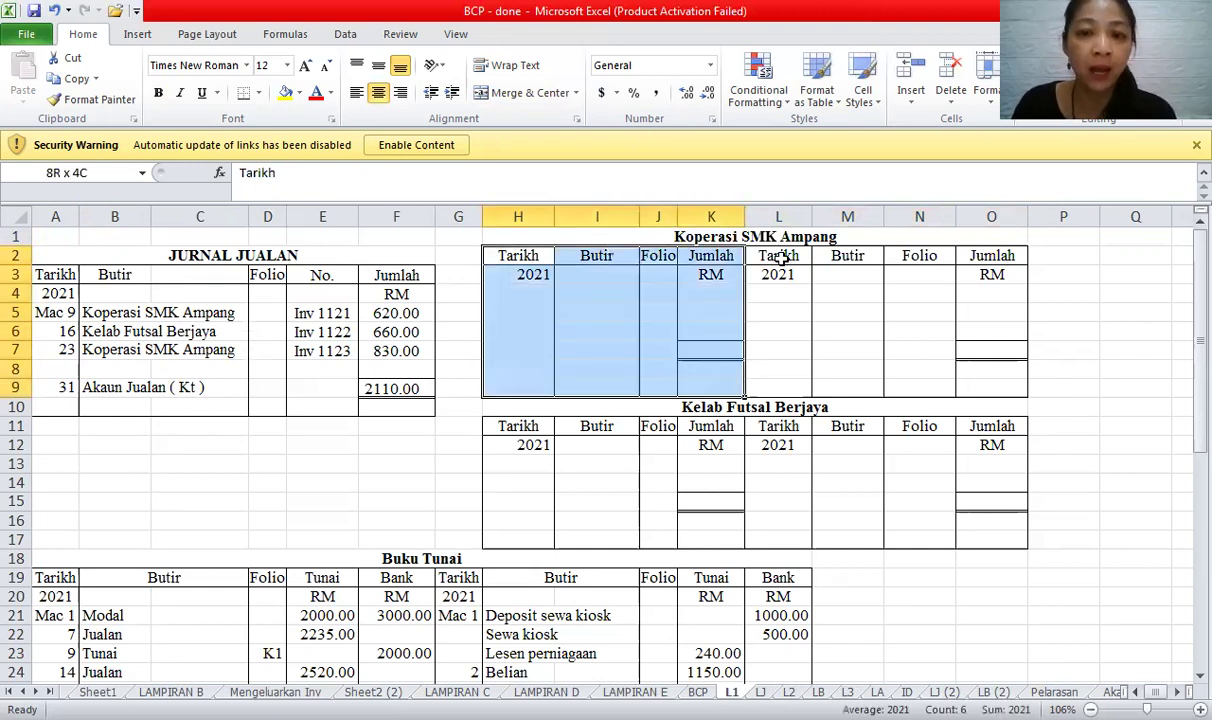
left_click(847, 255)
left_click(979, 256)
left_click_drag(801, 251, 976, 381)
left_click(971, 575)
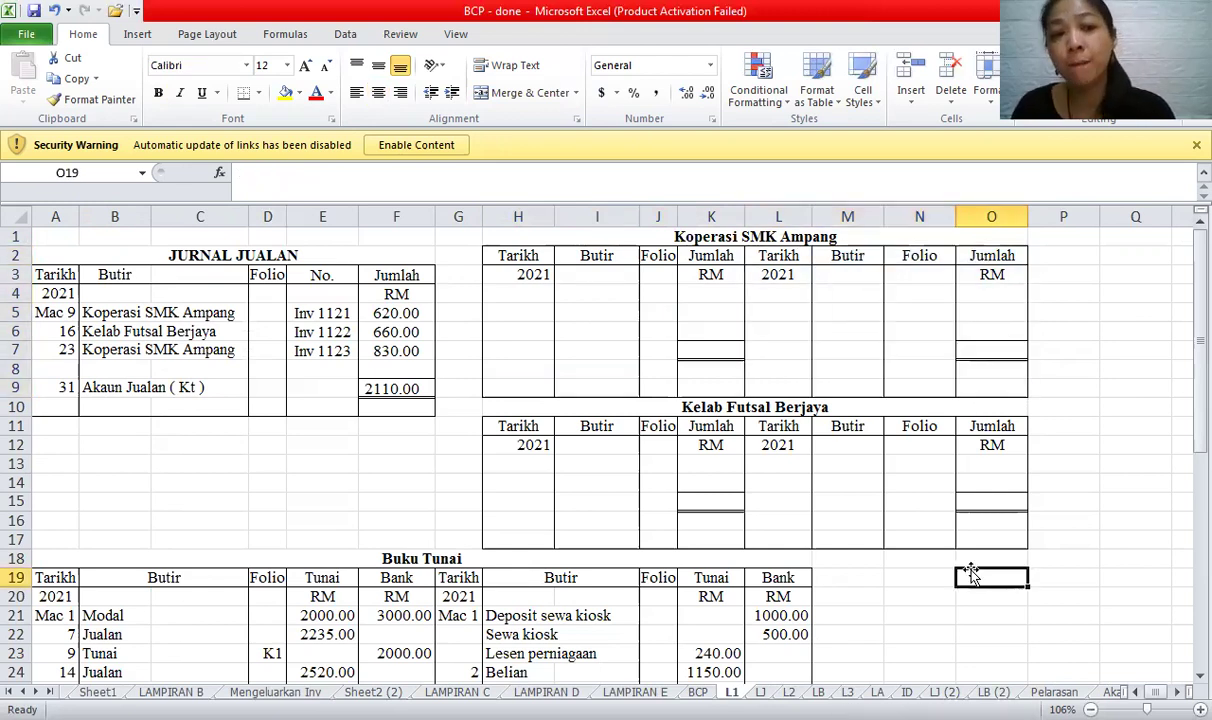
left_click(228, 251)
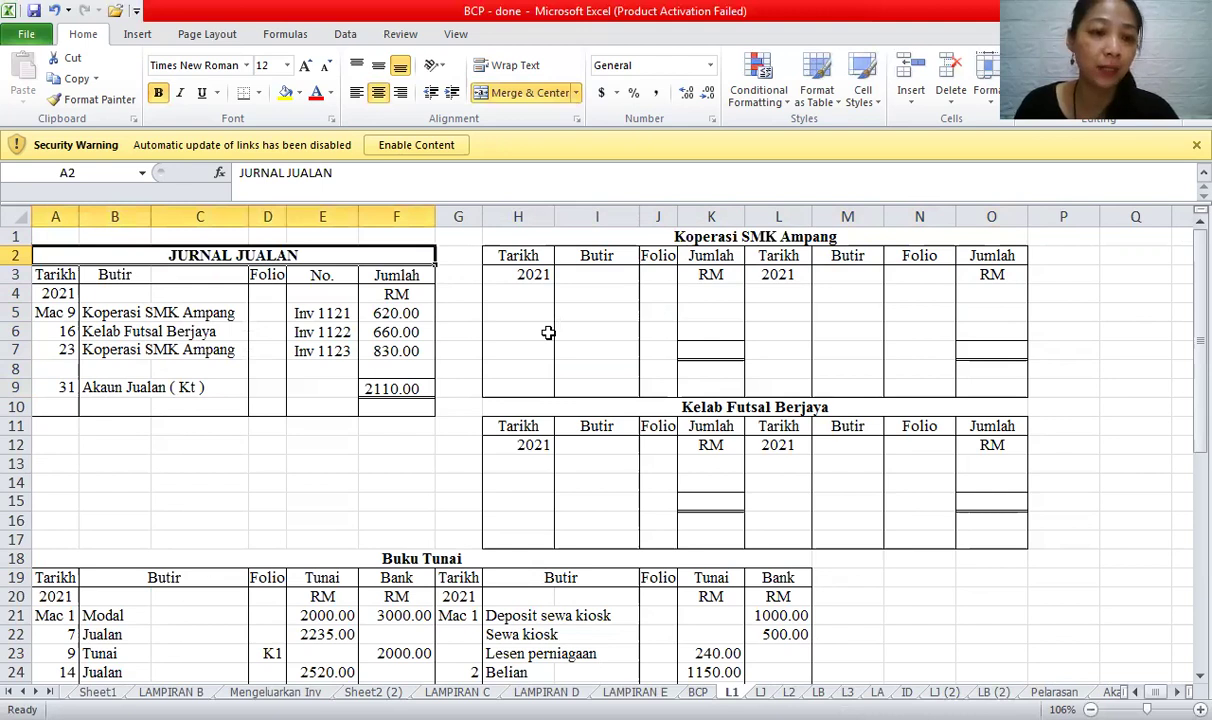
left_click(548, 333)
left_click(322, 443)
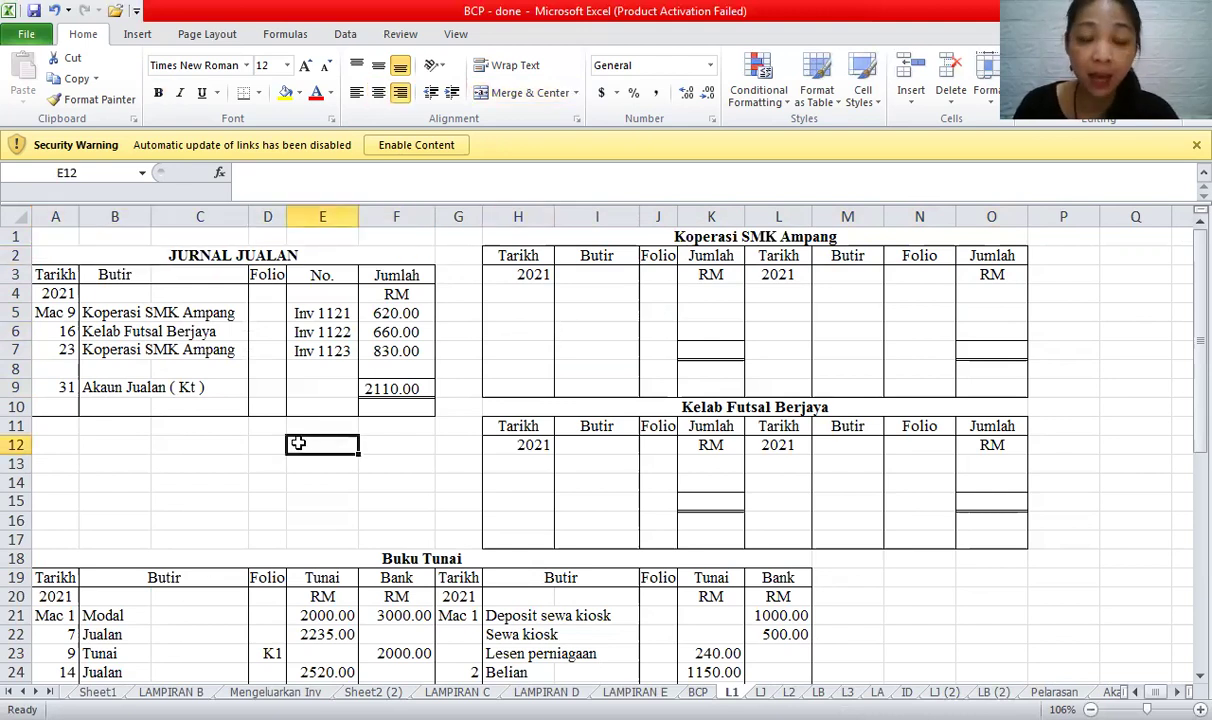
- Enter Dt in the Folio column for the three customer entries of the Jurnal Jualan
left_click(195, 386)
left_click_drag(119, 314, 123, 350)
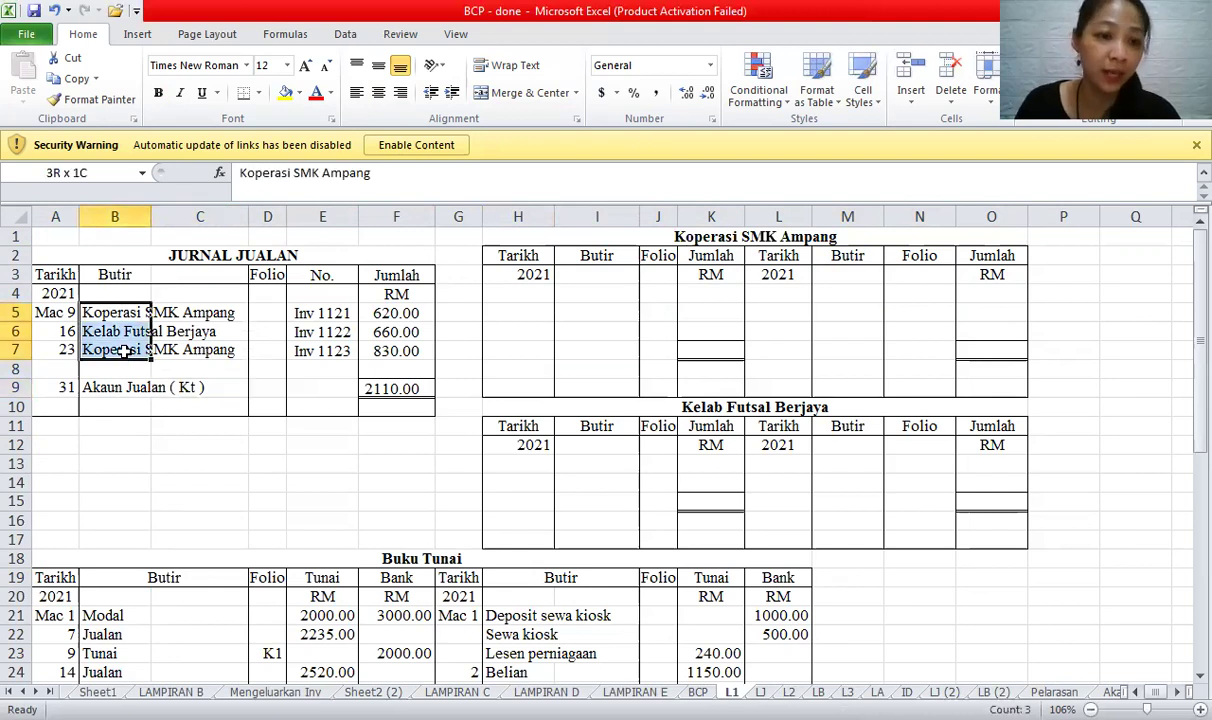
left_click(268, 307)
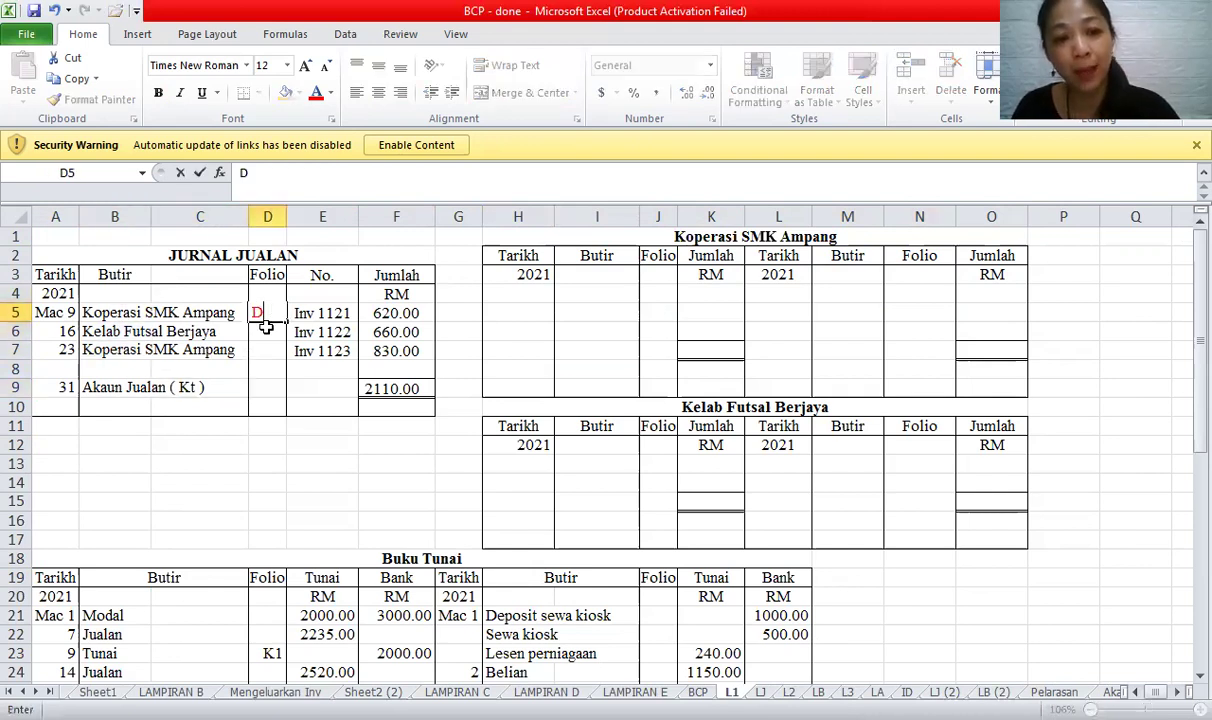
left_click(264, 330)
type("Dt")
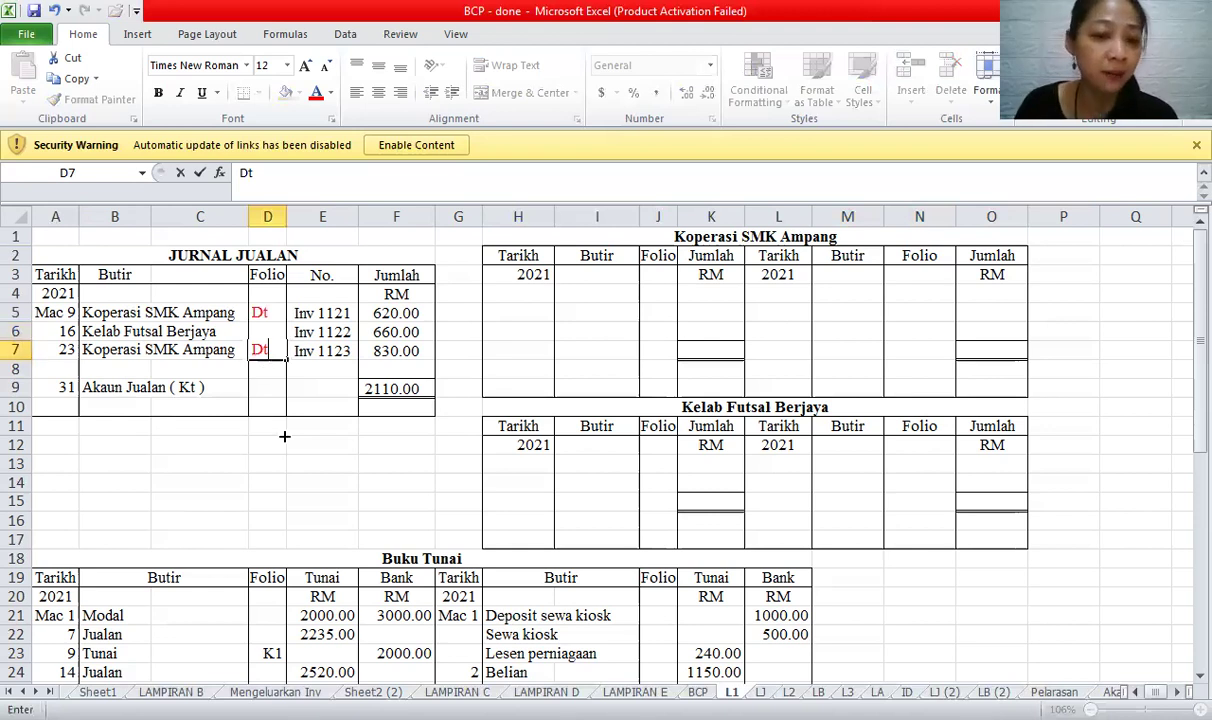
left_click(284, 436)
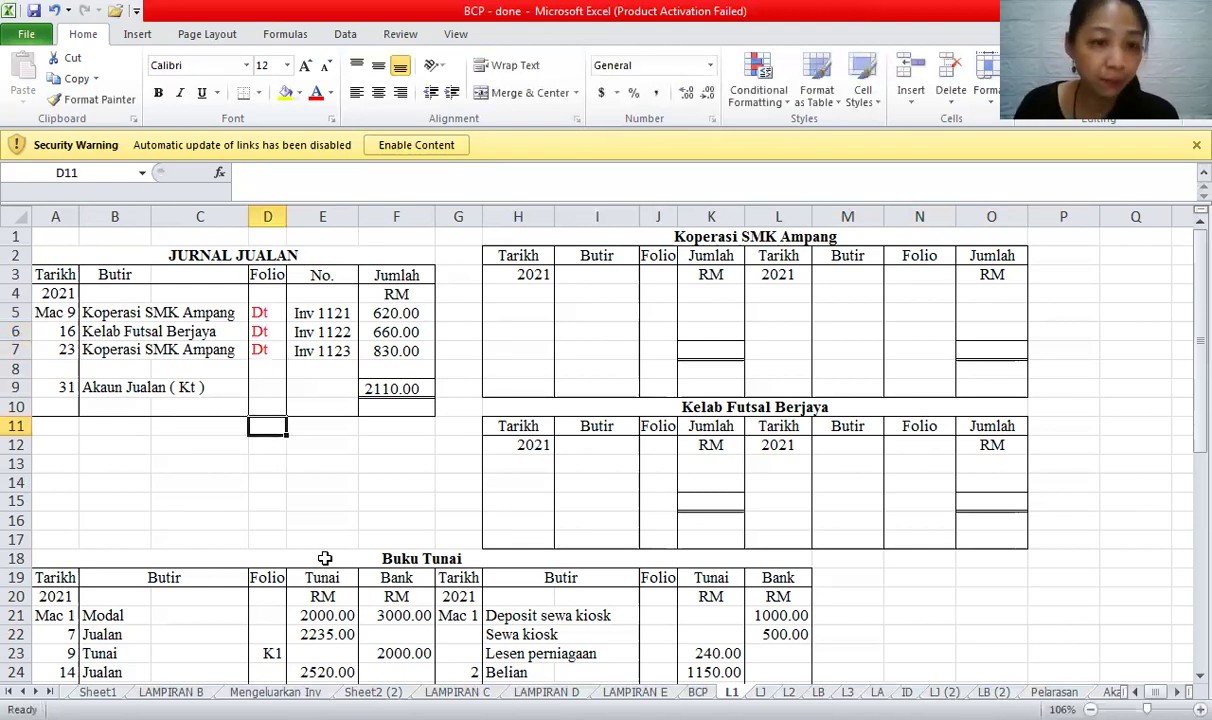
- Mark the Buku Tunai with two crossing red arrows between its debit and credit sides, around rows 25 to 29
left_click(641, 562)
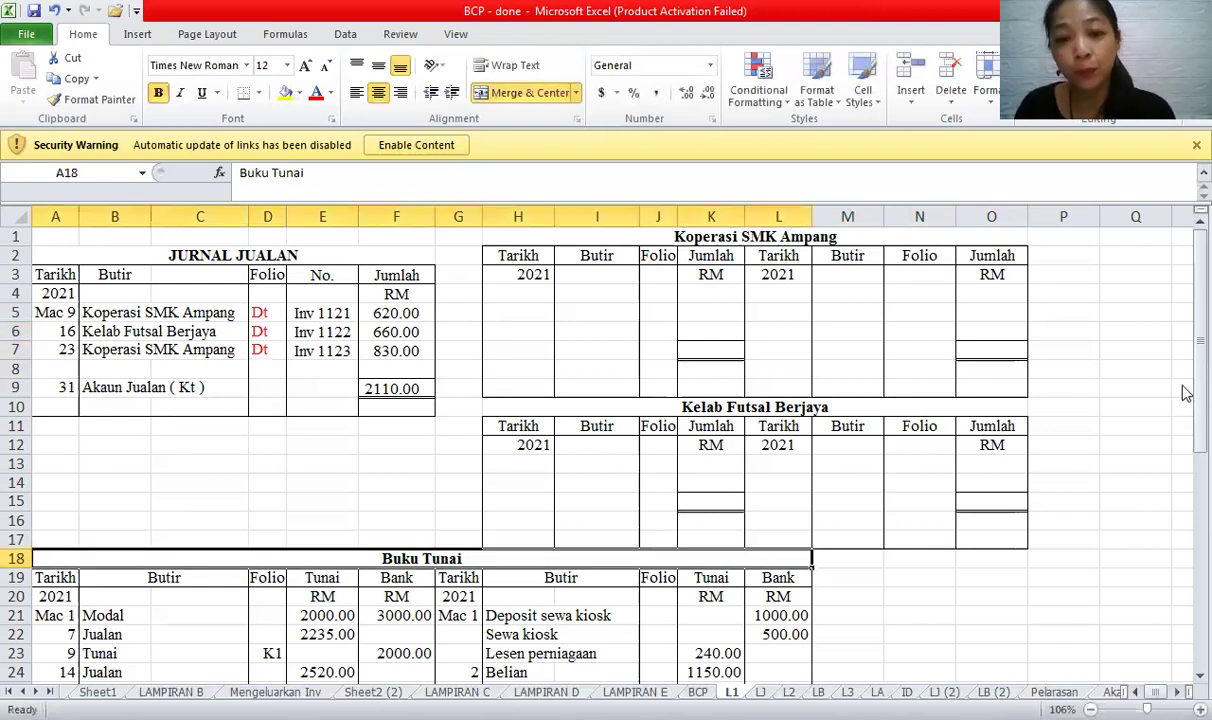
scroll(1182, 392, "down", 3)
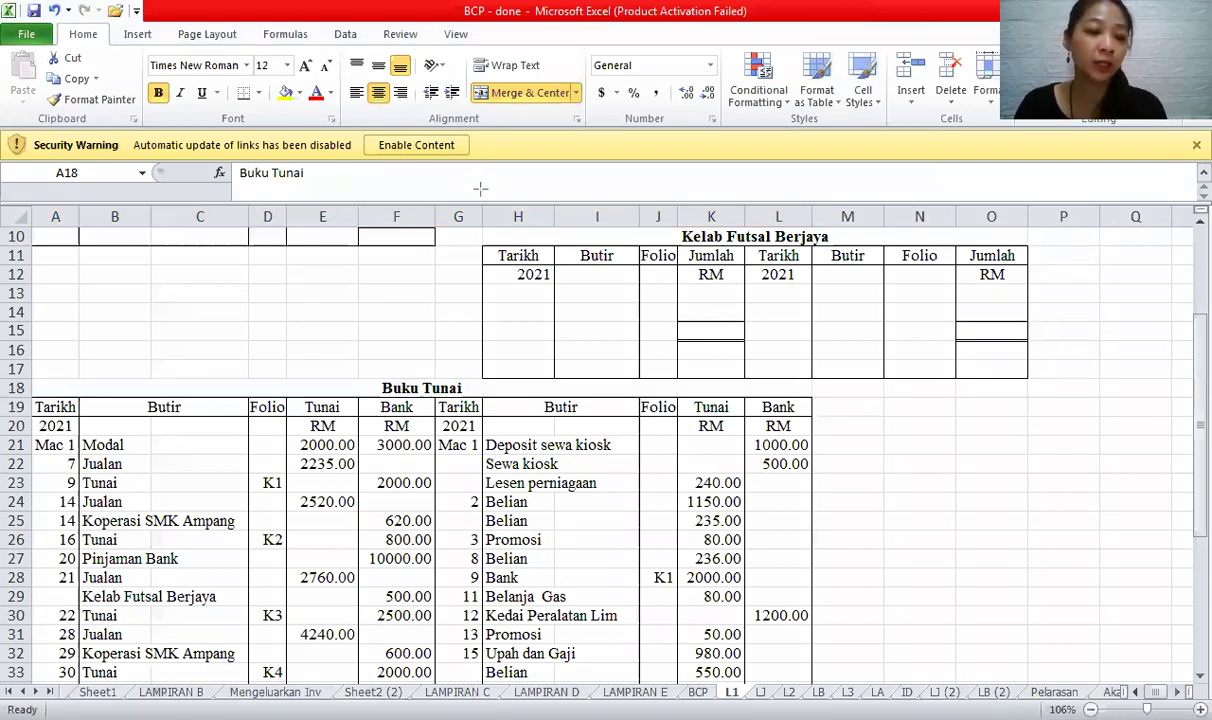
left_click_drag(475, 538, 403, 593)
left_click_drag(416, 530, 482, 601)
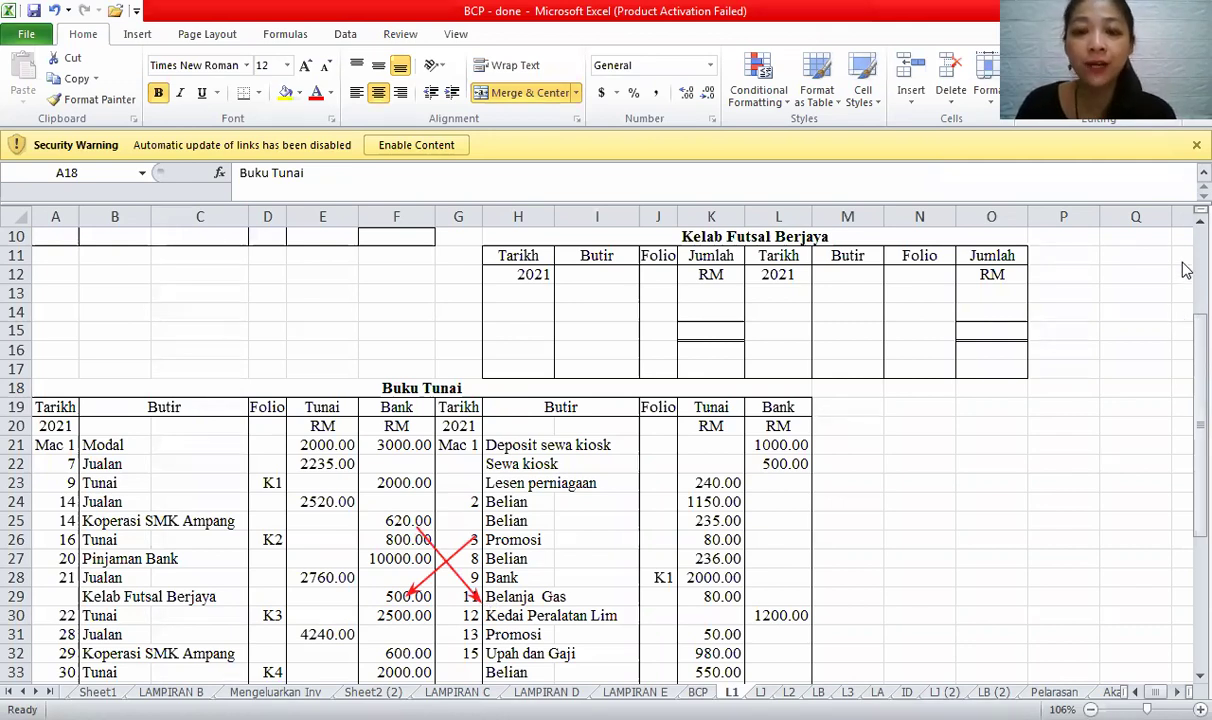
- Highlight the Mac 9 Koperasi SMK Ampang row of the Jurnal Jualan in yellow
scroll(1185, 270, "up", 3)
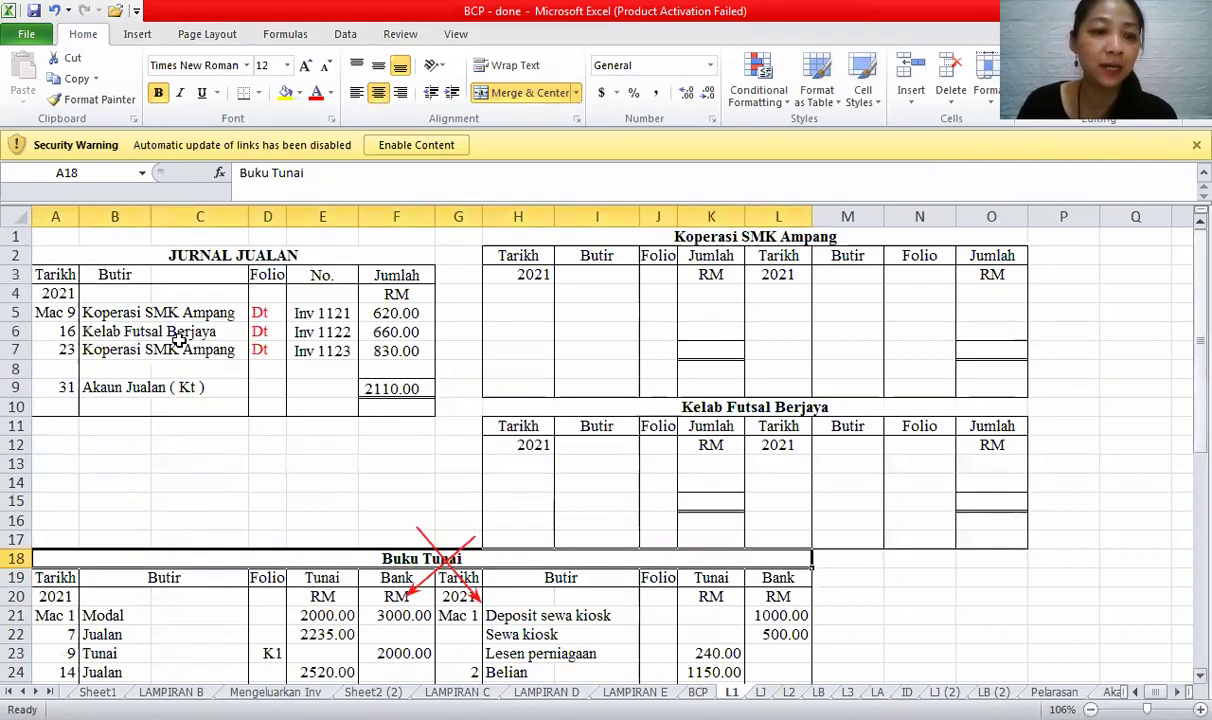
left_click(95, 310)
left_click(733, 238)
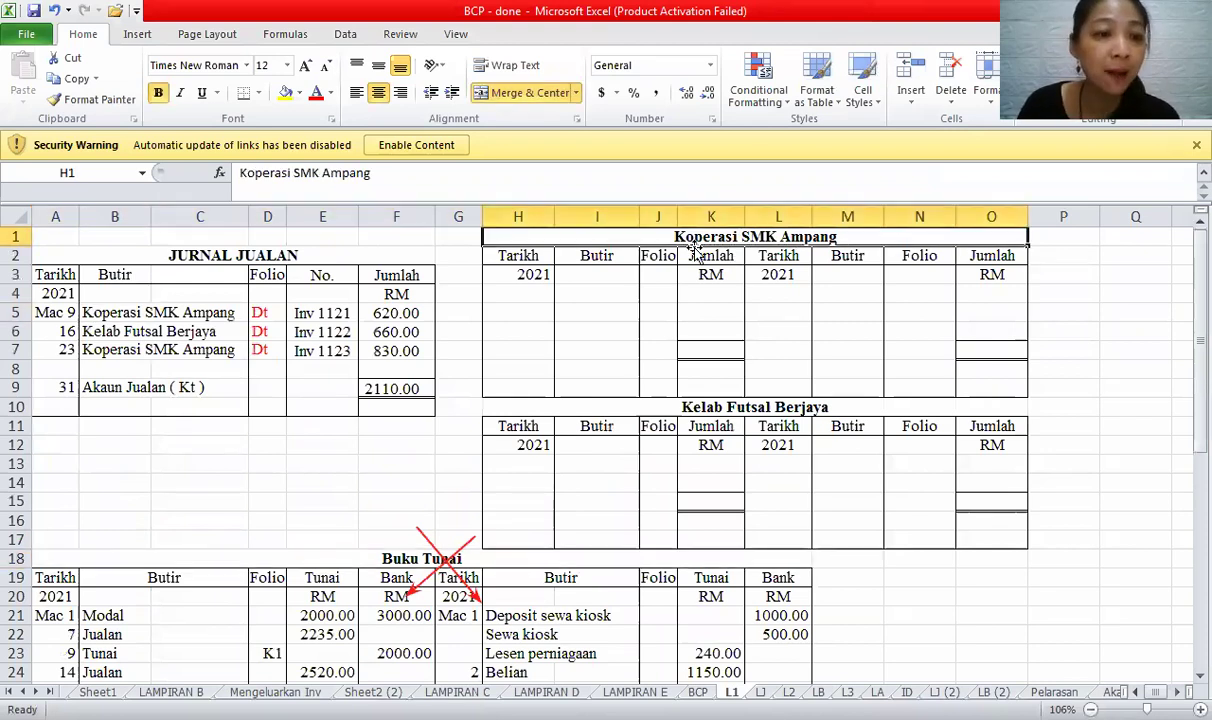
left_click(47, 313)
left_click(362, 313, "shift")
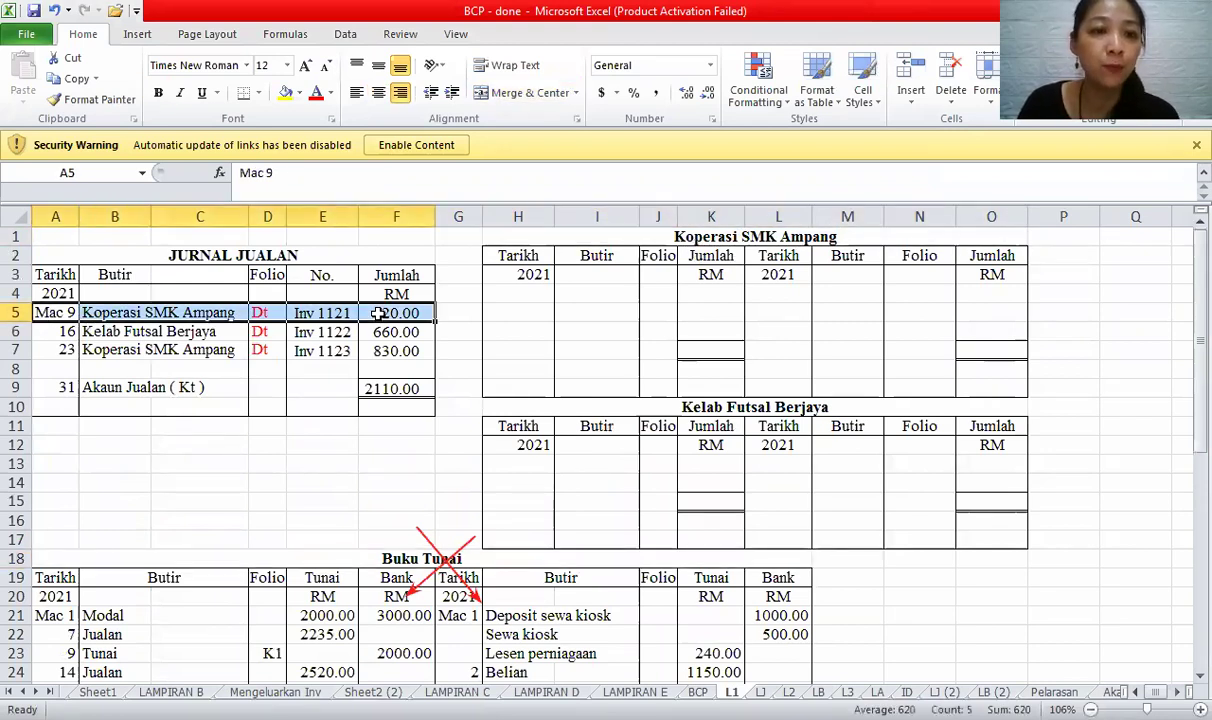
left_click(285, 92)
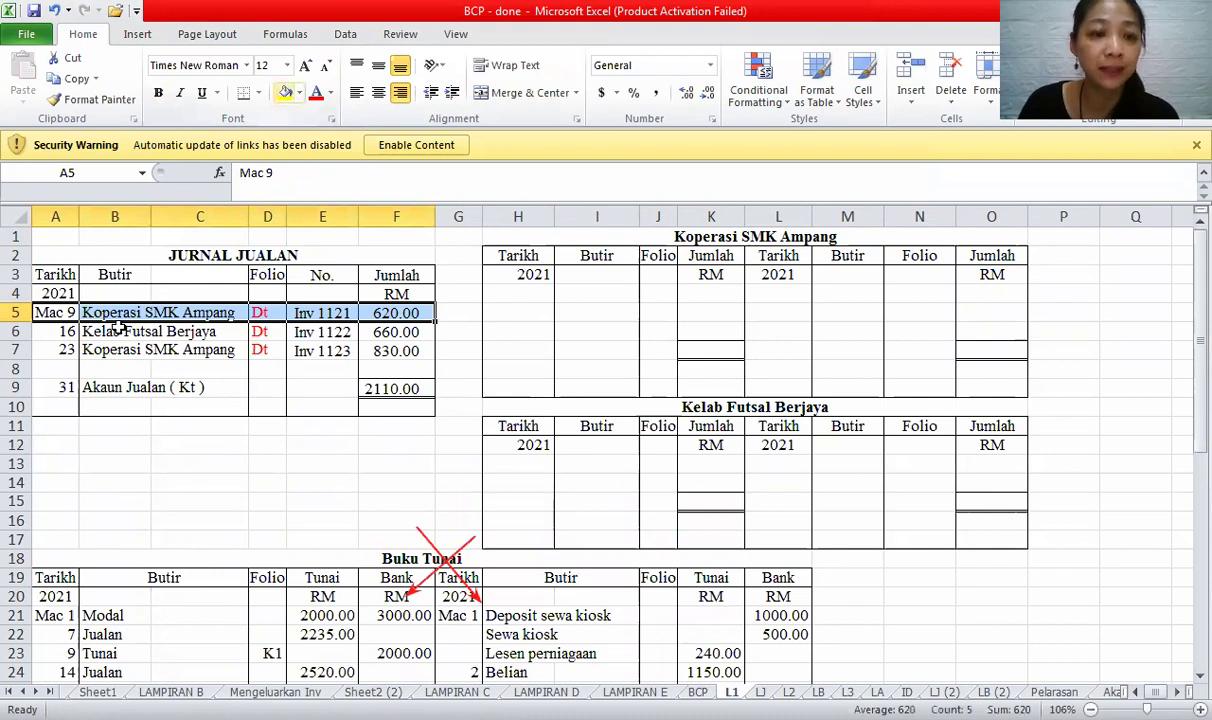
- Enter the date Mac 9 in the first debit row of the Koperasi SMK Ampang account
left_click(497, 291)
type("MAc")
key("BackSpace")
key("BackSpace")
type("ac 9")
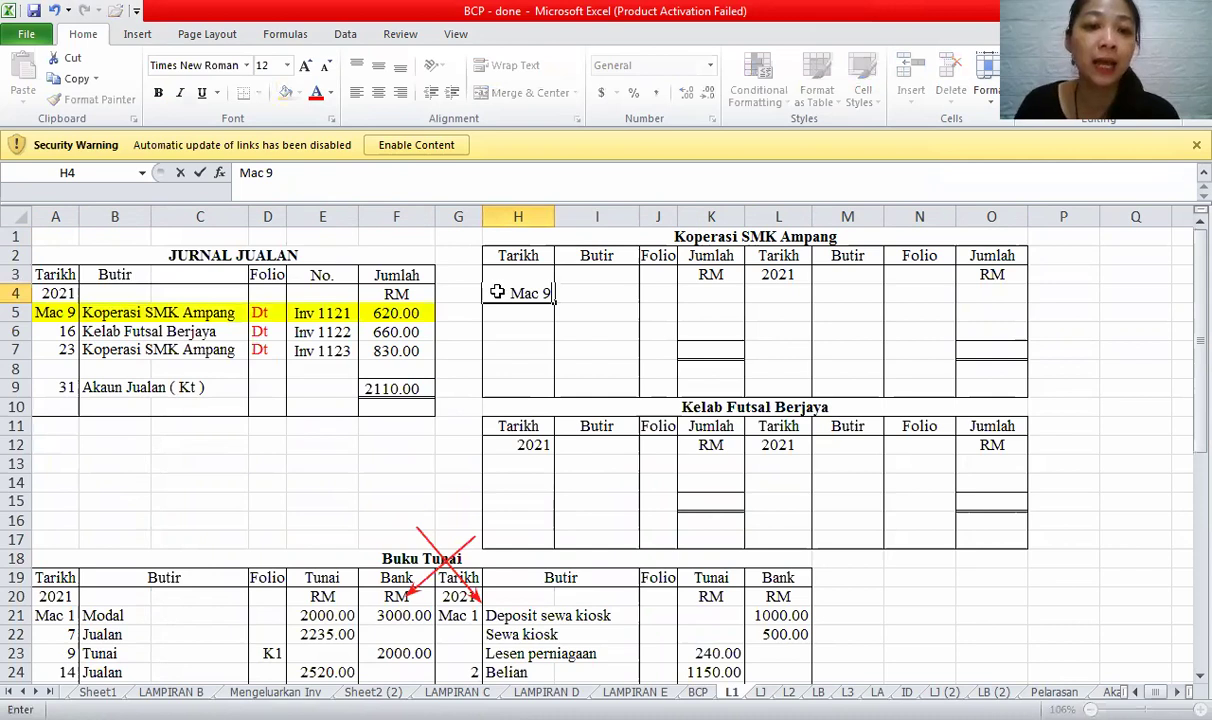
key("Tab")
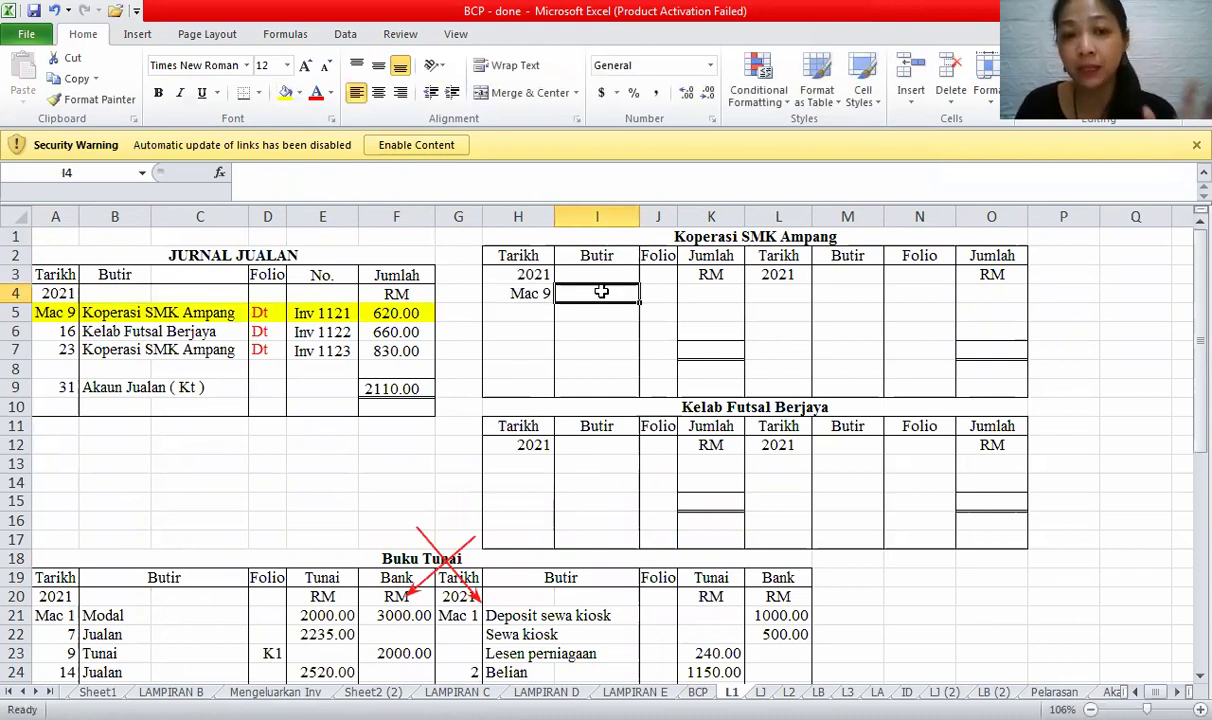
- Complete the Mac 9 debit entry of the Koperasi SMK Ampang account with the description Jualan and the amount 620
left_click(392, 310)
left_click(199, 312)
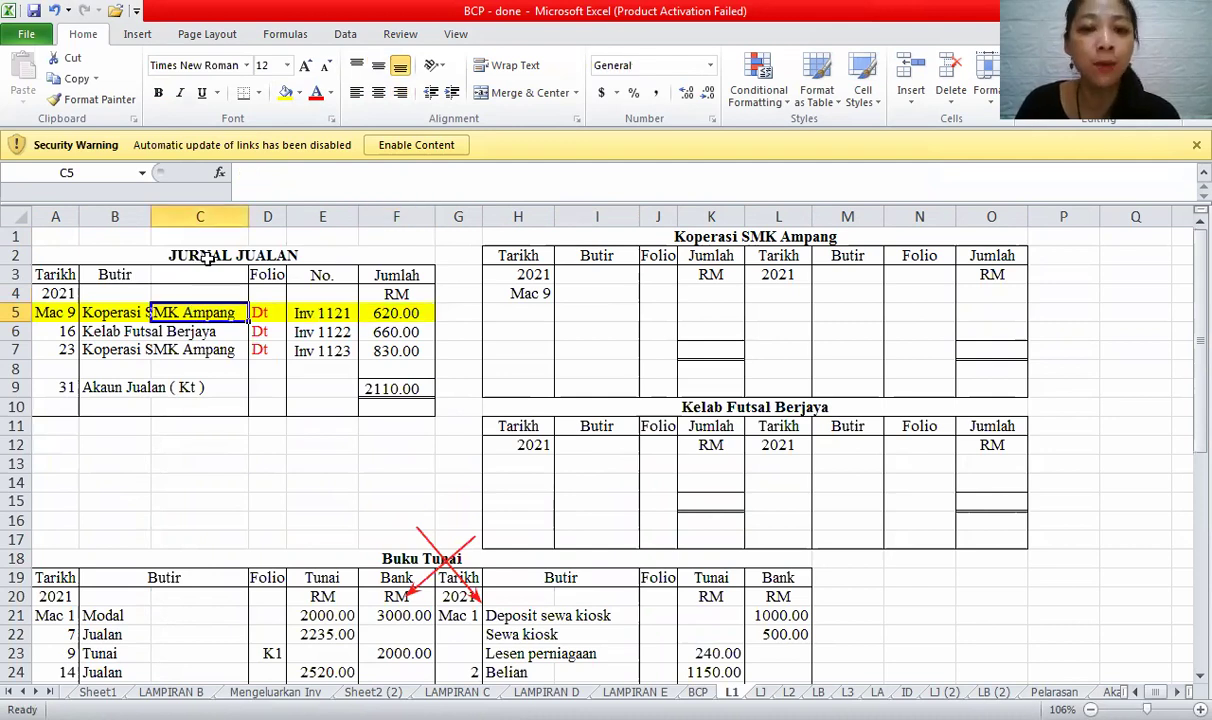
left_click(193, 249)
left_click(570, 291)
type("Ju")
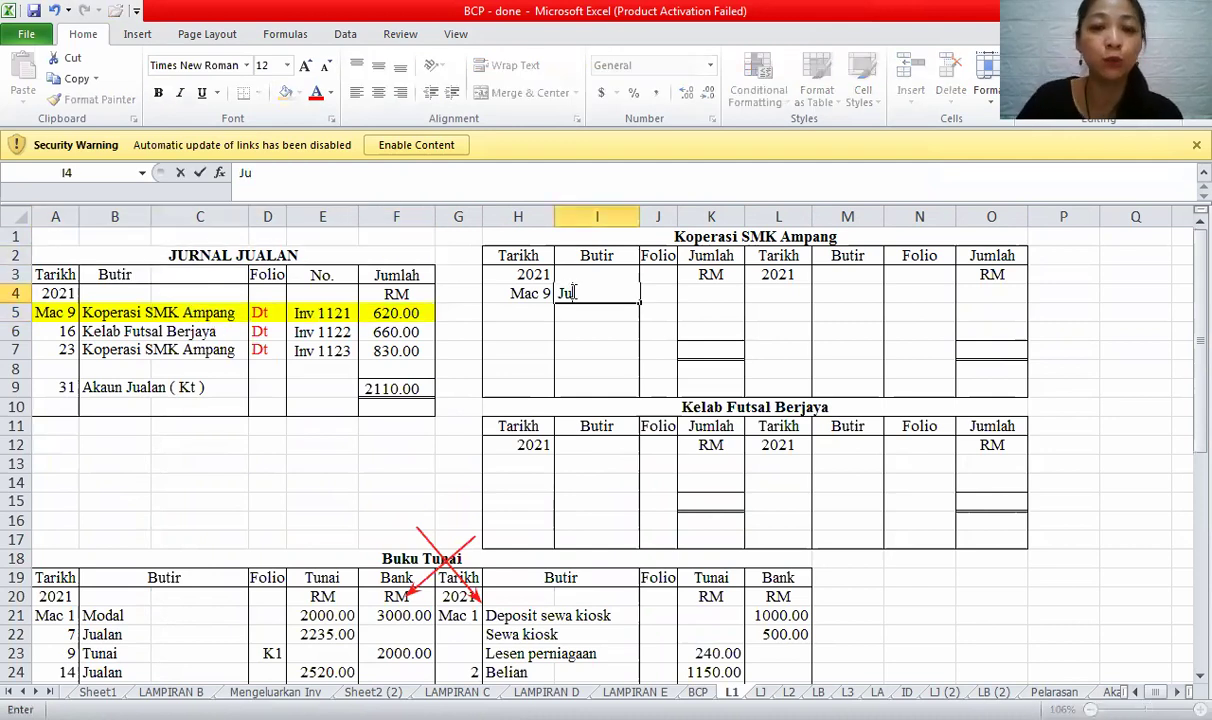
type("alan")
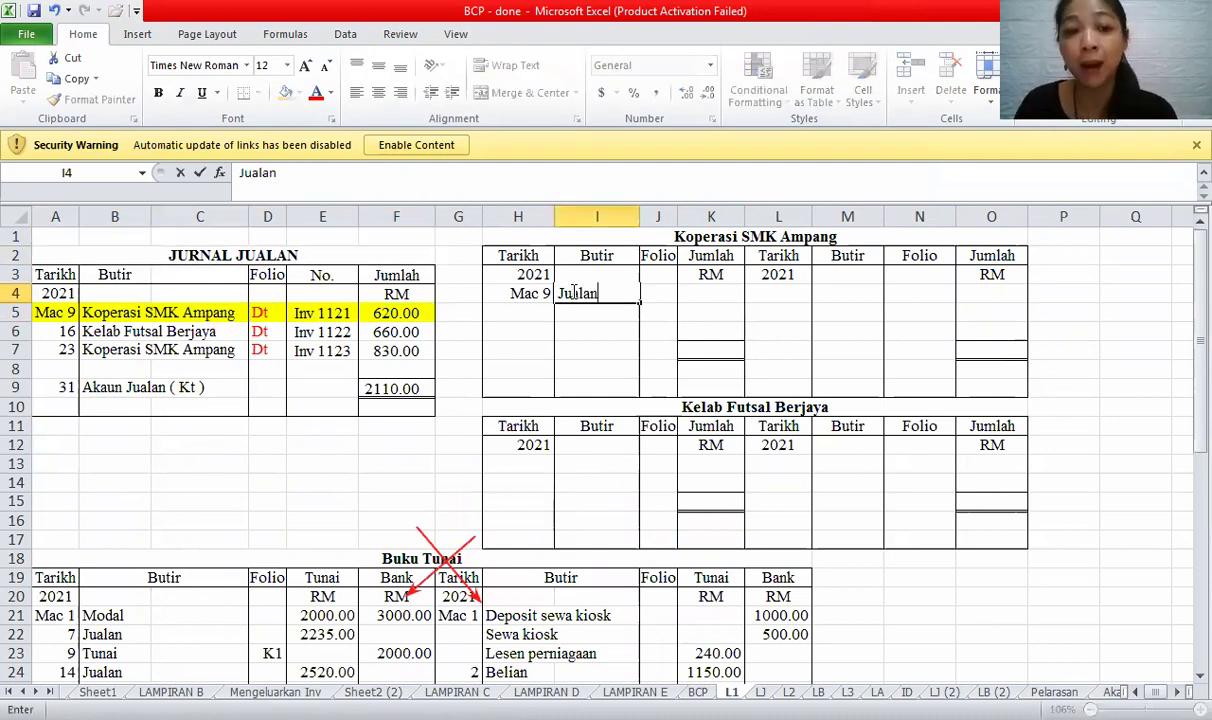
left_click(730, 290)
type("620")
key("Return")
- Highlight the 23 Koperasi SMK Ampang row of the Jurnal Jualan in yellow and post it to the account's debit side as 23, Jualan, 830
left_click_drag(55, 350, 400, 350)
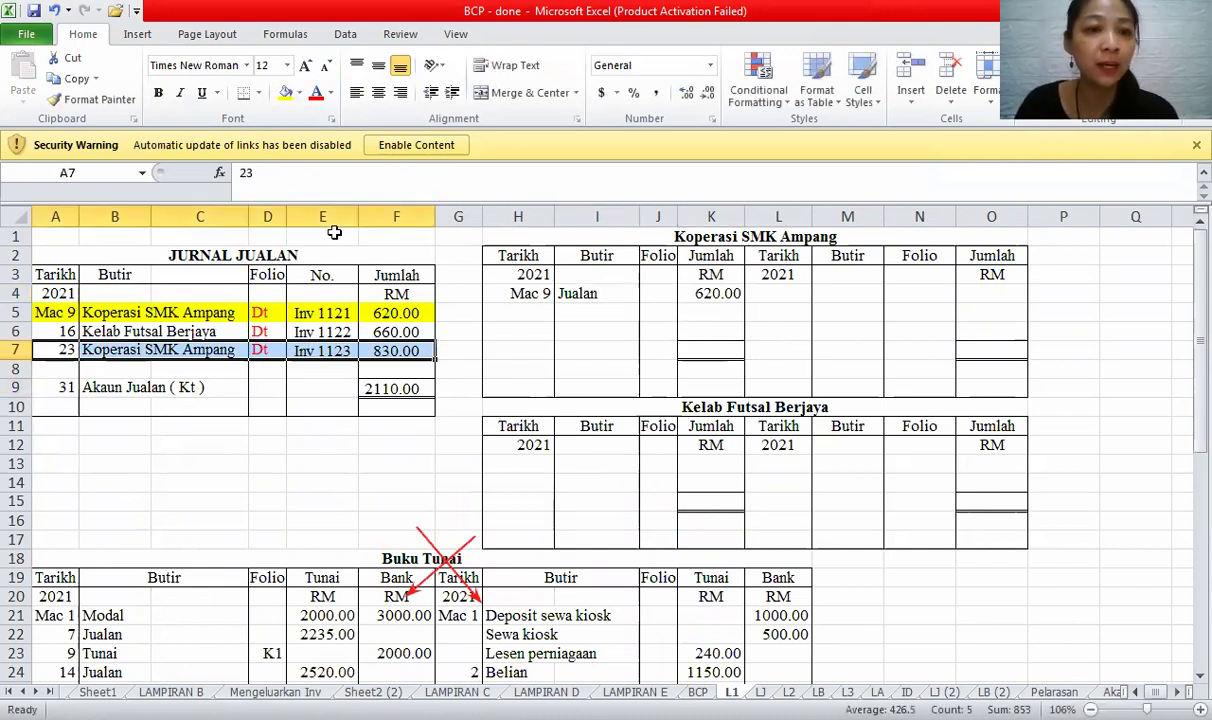
left_click(285, 92)
left_click(519, 316)
type("23")
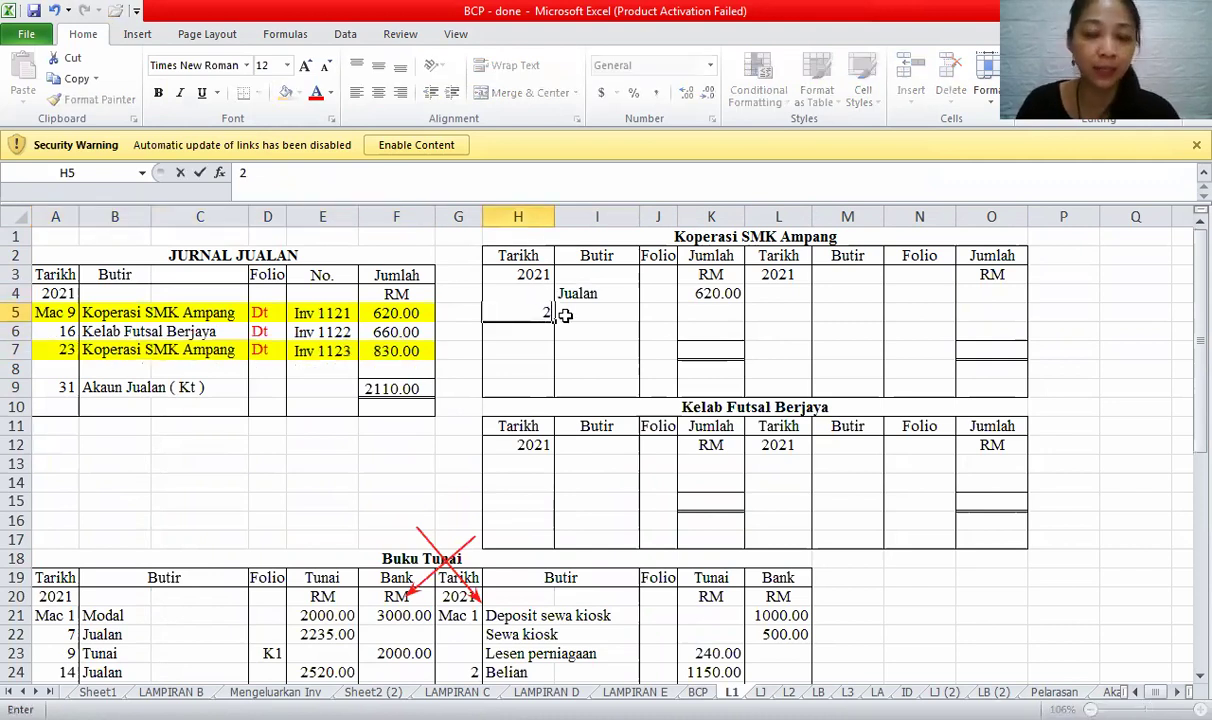
left_click(567, 314)
type("Jualan")
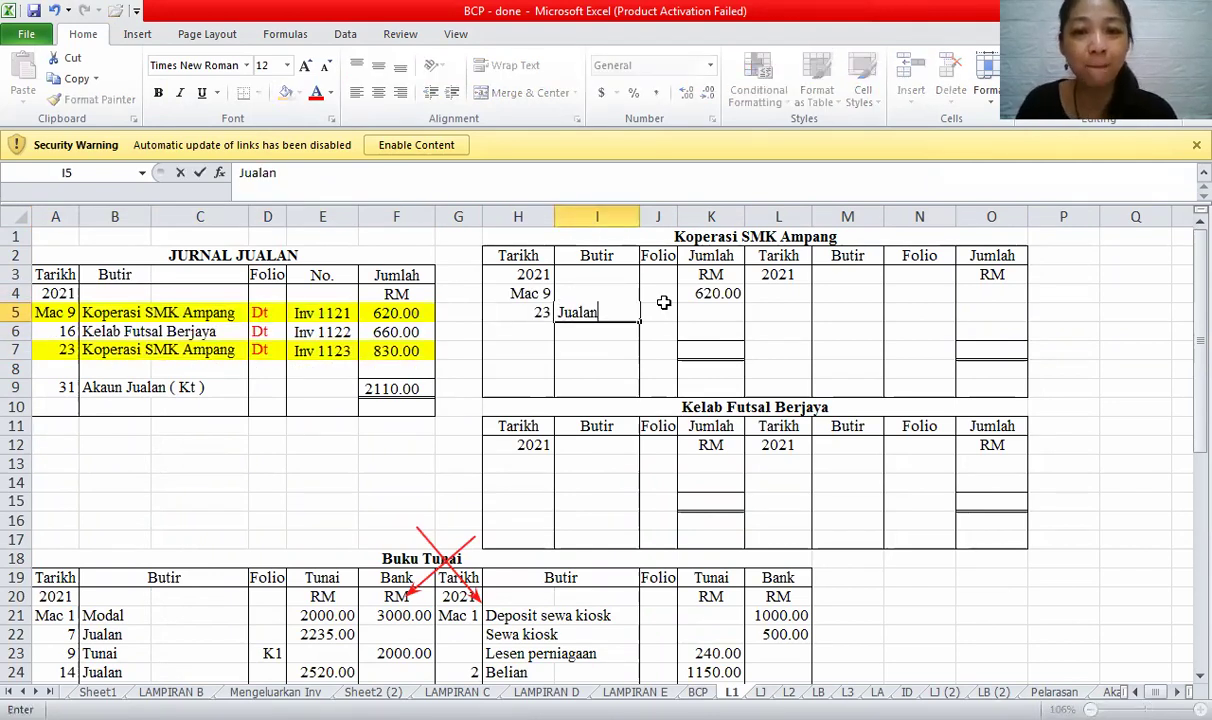
left_click(702, 313)
type("830")
left_click(658, 350)
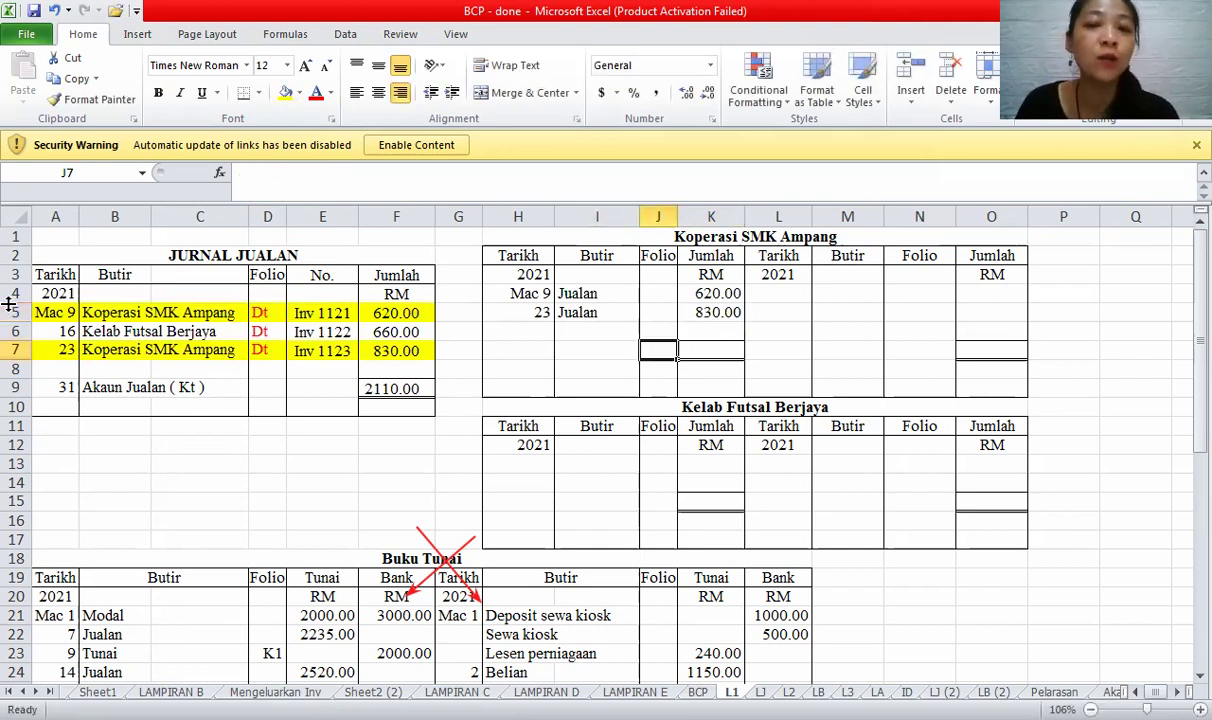
- Highlight the two Koperasi SMK Ampang receipts dated 14 and 29 on the debit side of the Buku Tunai in yellow
left_click(1196, 673)
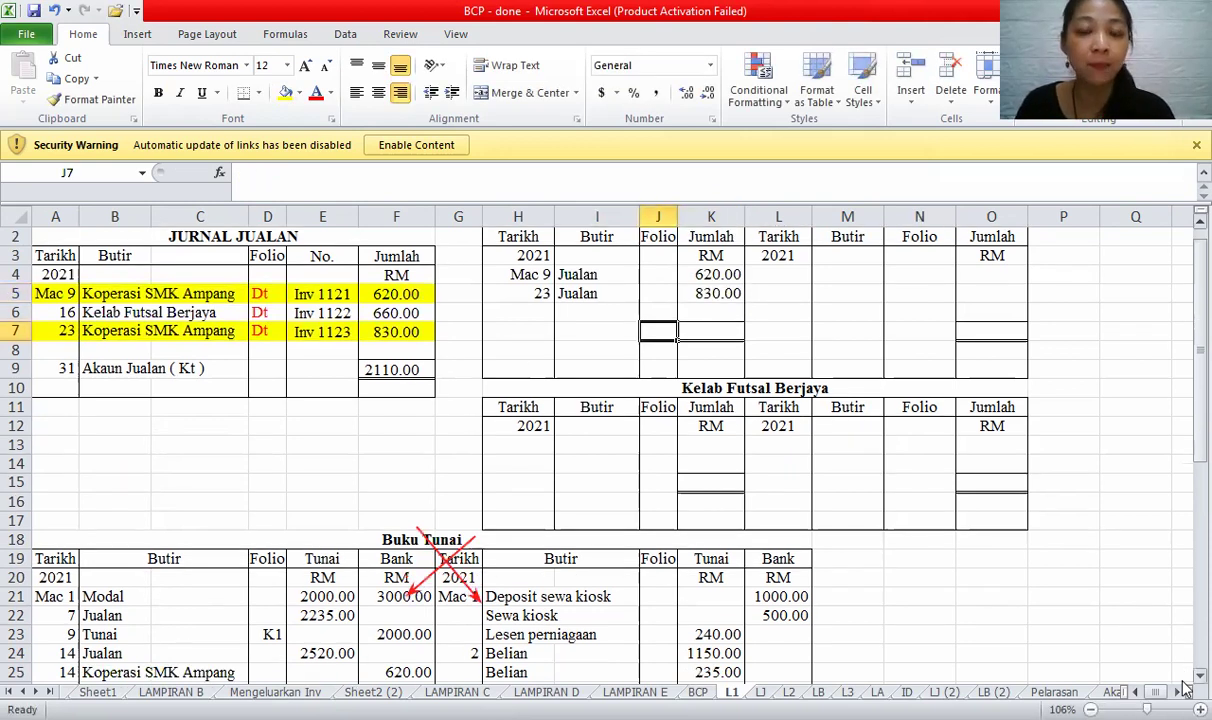
scroll(1183, 688, "down", 1)
scroll(1183, 688, "down", 1)
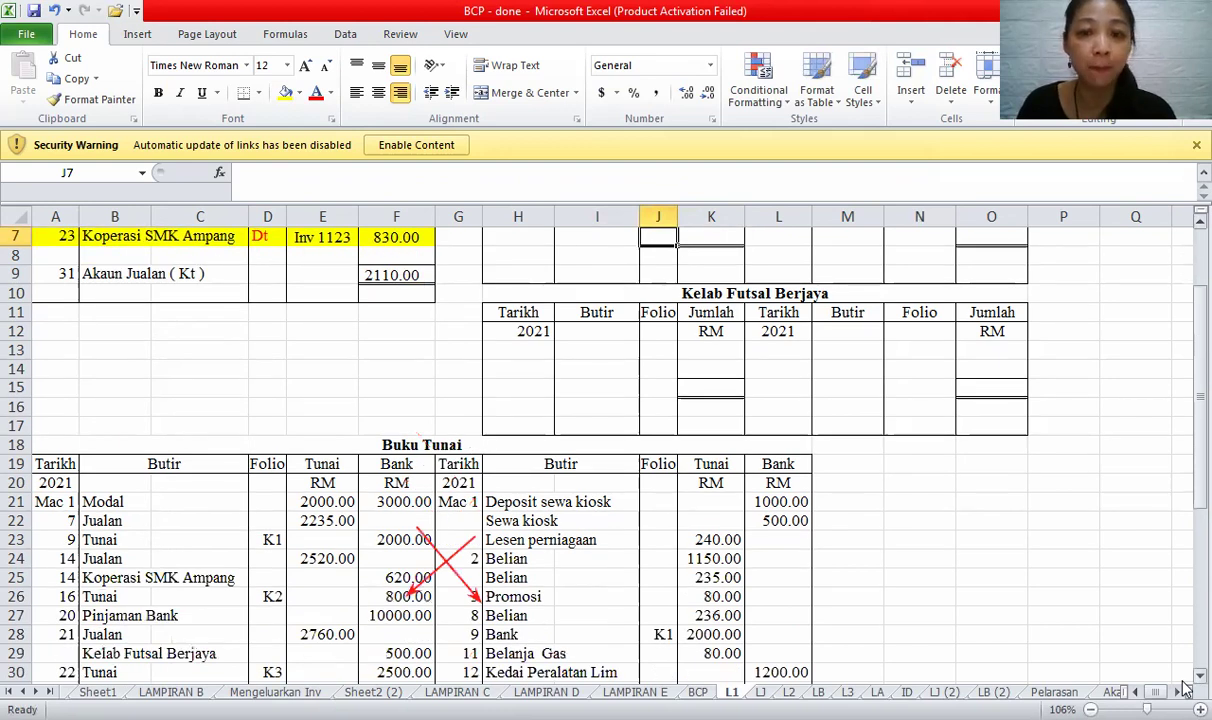
scroll(1183, 688, "down", 3)
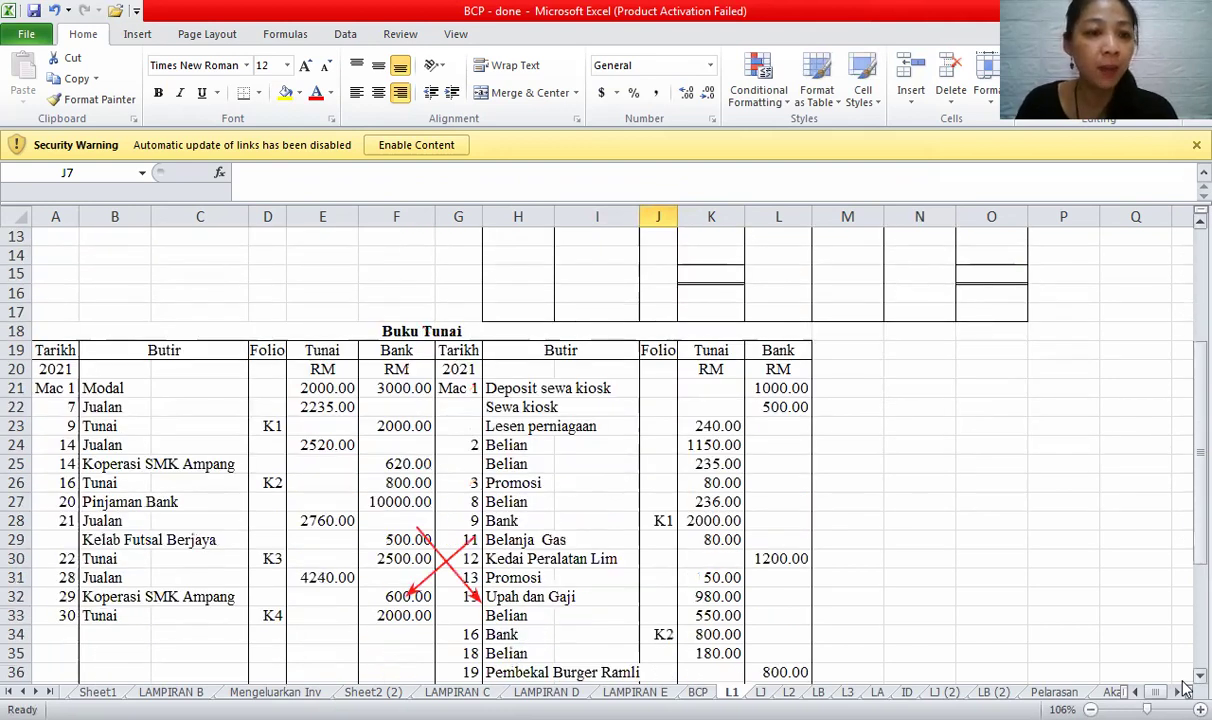
left_click_drag(60, 426, 400, 426)
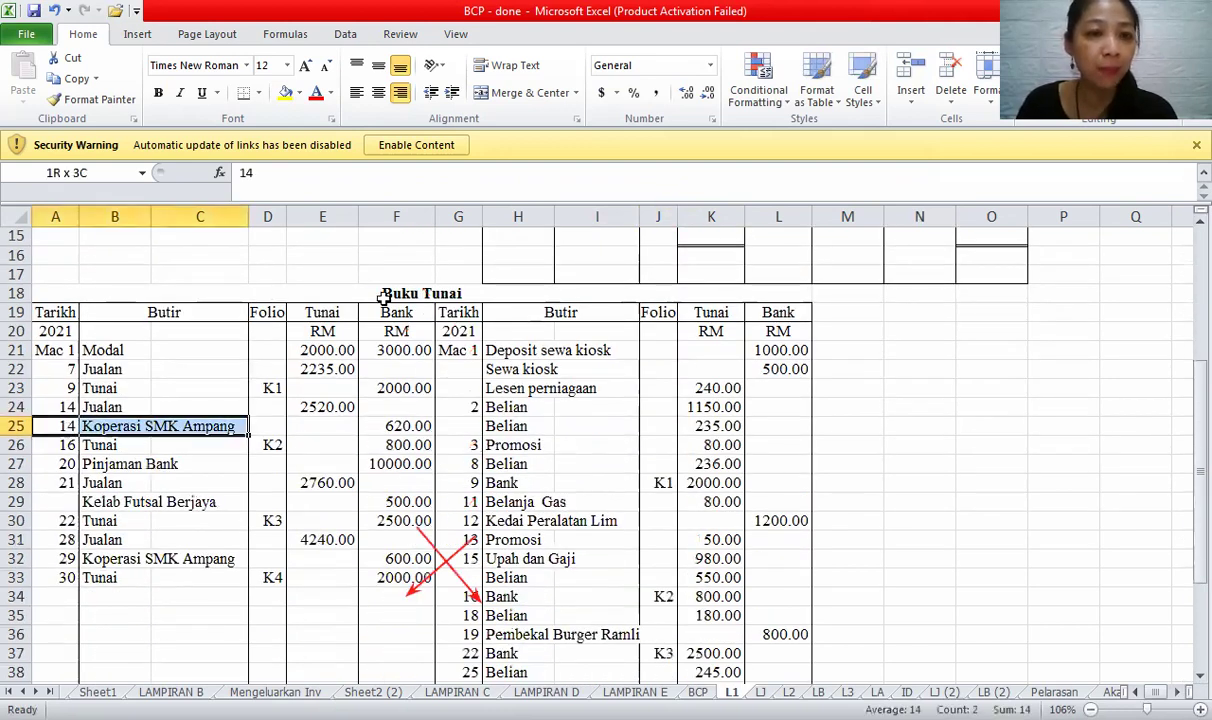
left_click(287, 95)
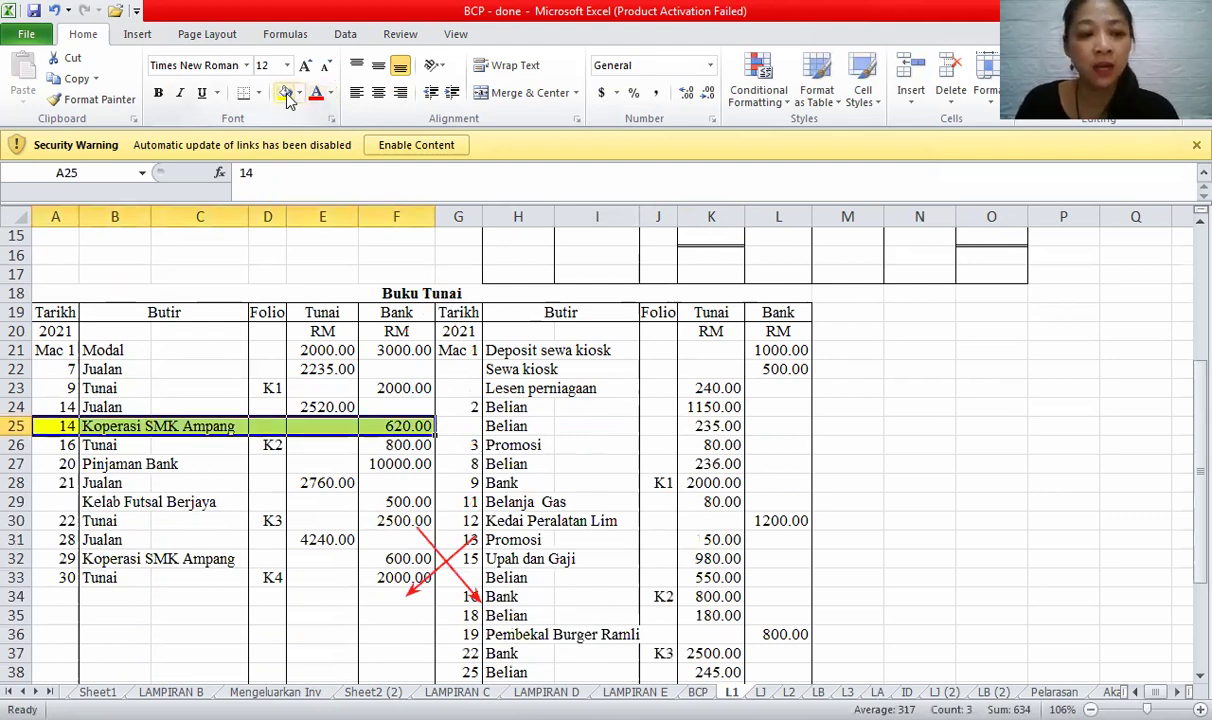
left_click_drag(60, 559, 378, 549)
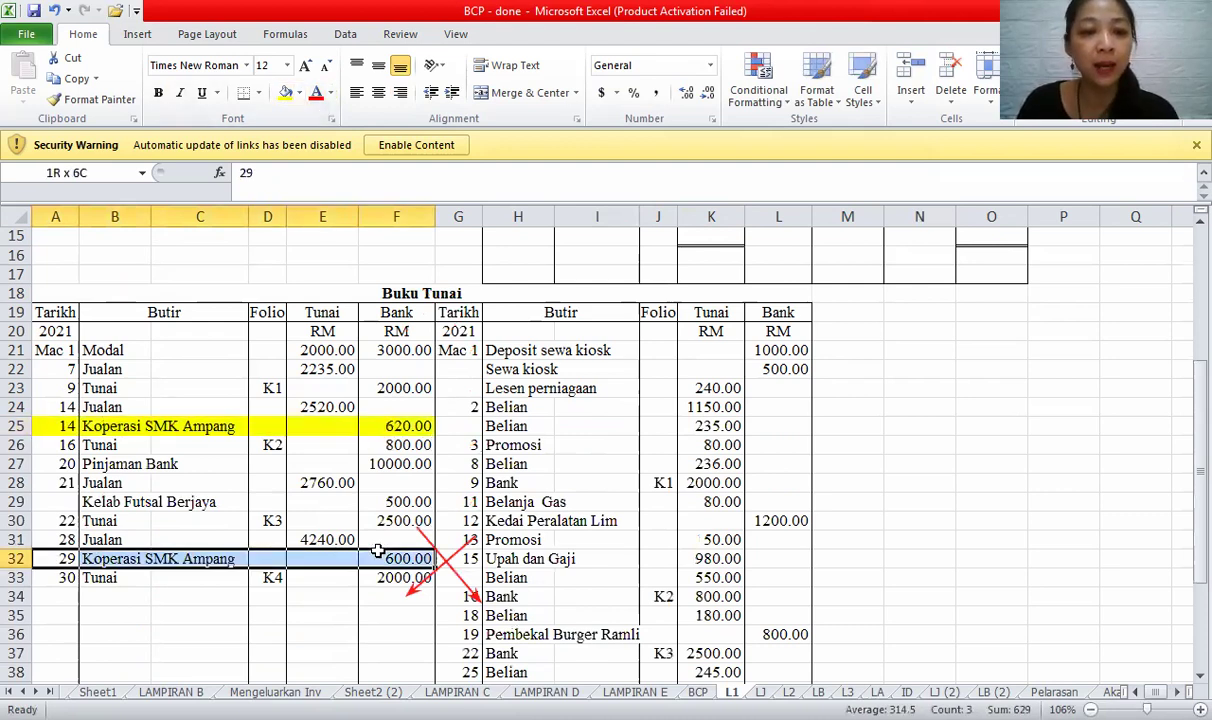
left_click(287, 95)
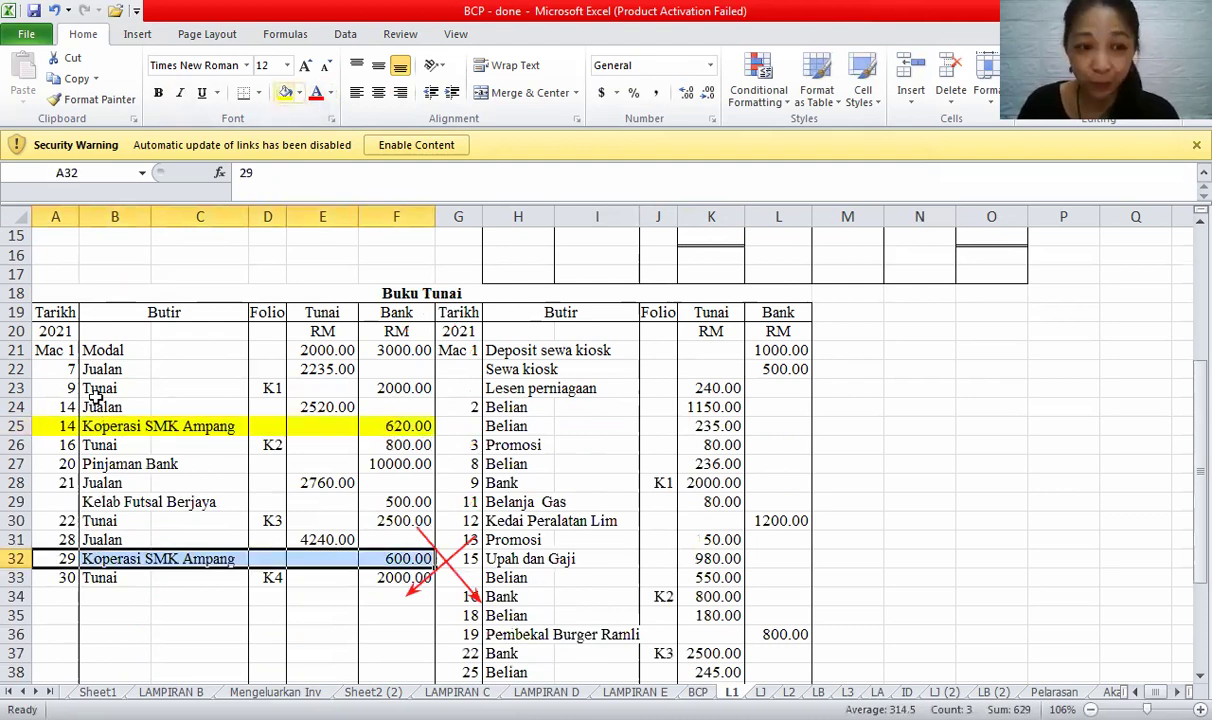
- Examine the dates and Bank column amounts of the two highlighted Koperasi SMK Ampang rows in the Buku Tunai
left_click(60, 556)
left_click(56, 426)
left_click(64, 560)
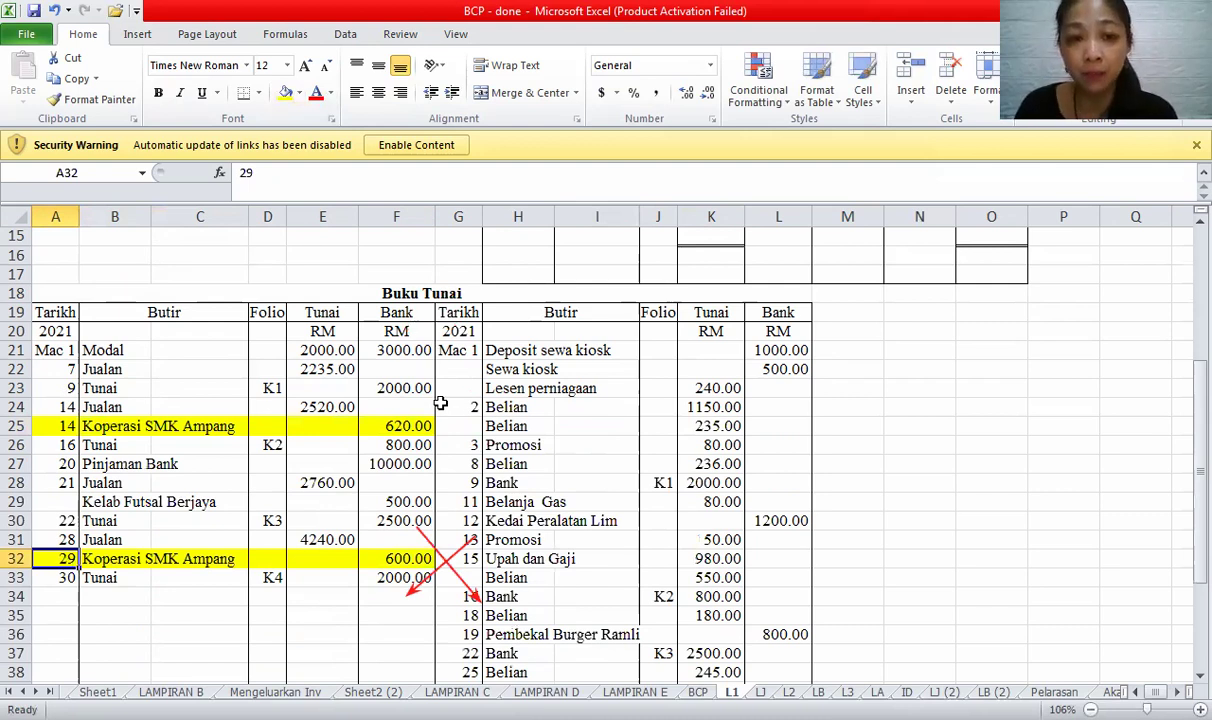
left_click(337, 298)
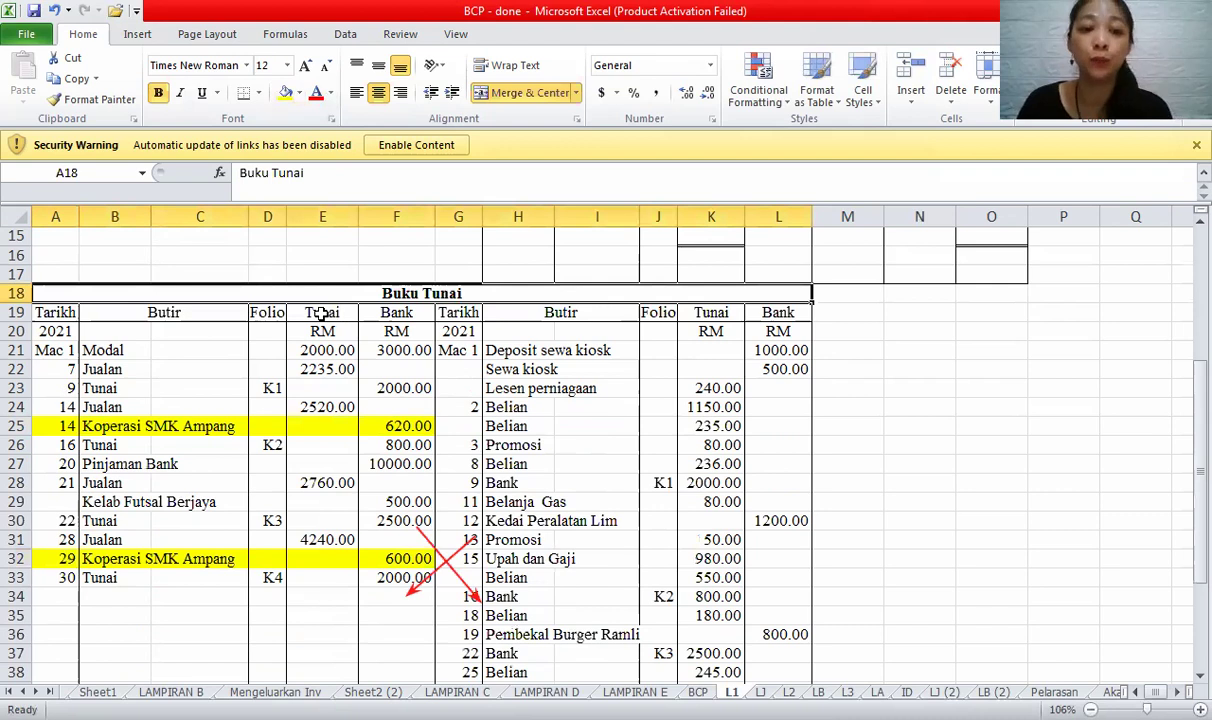
left_click(345, 312)
left_click(395, 314)
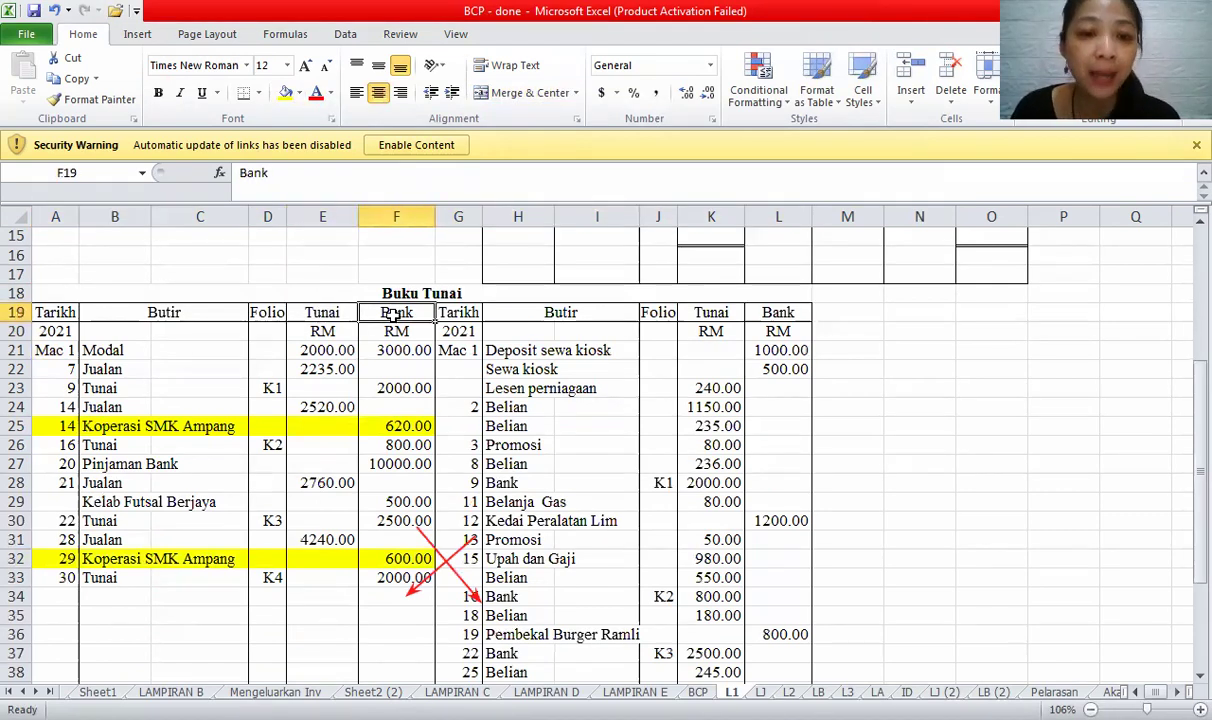
left_click(398, 426)
left_click(399, 561)
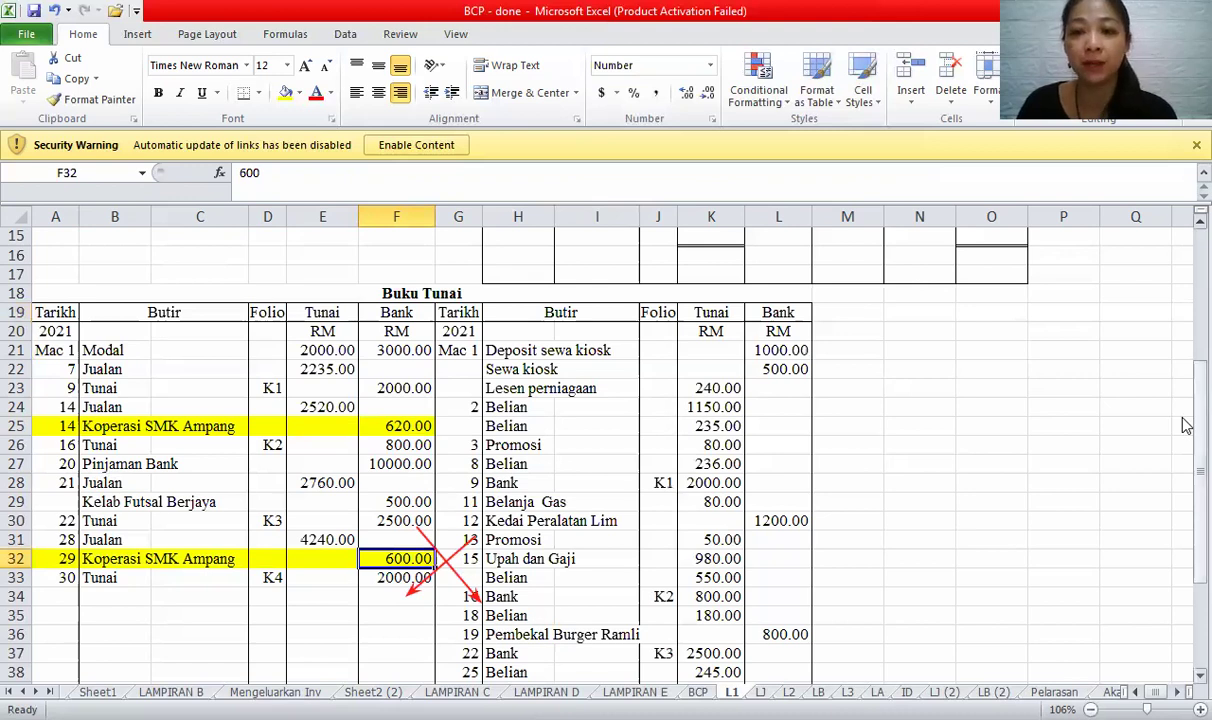
- Enter the dates Mac 14 and 29 on the credit side of the Koperasi SMK Ampang account
left_click(782, 291)
scroll(786, 270, "up", 5)
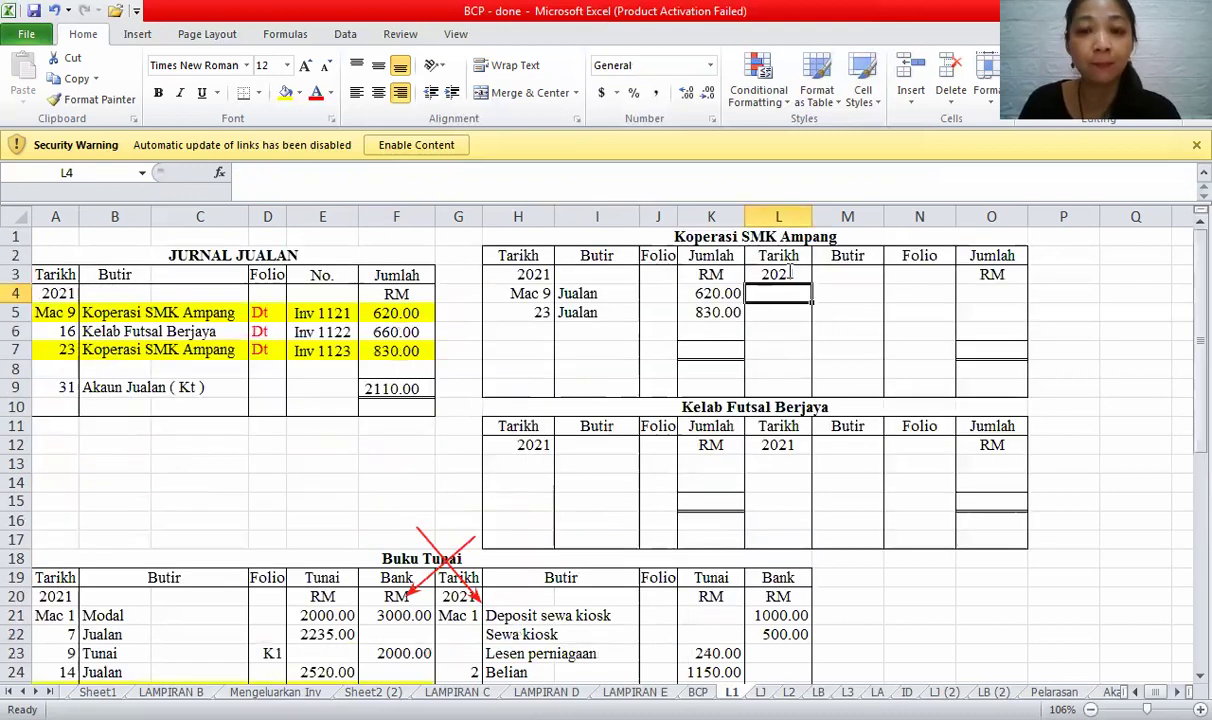
type("Mac 14")
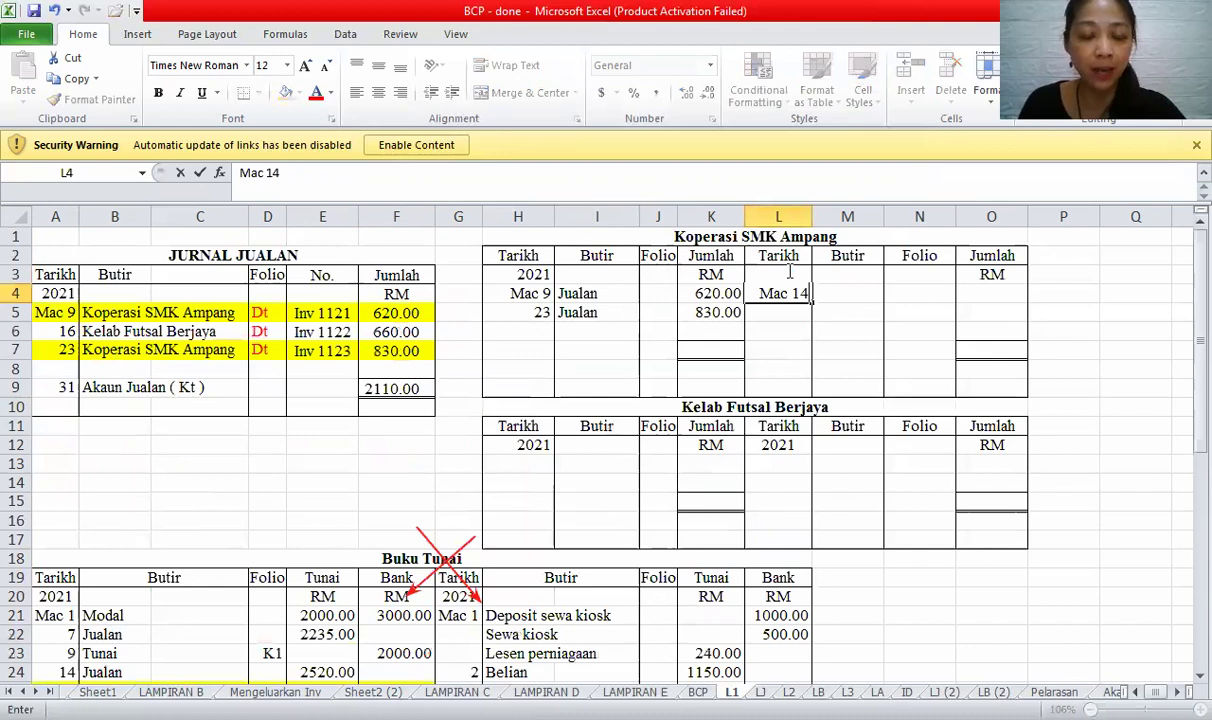
left_click(790, 270)
type("2021")
key("Return")
key("Delete")
key("Return")
type("29")
- Enter the credit amounts 620 for Mac 14 and 600 for 29 in the Koperasi SMK Ampang account
left_click(1008, 291)
type("620")
key("Return")
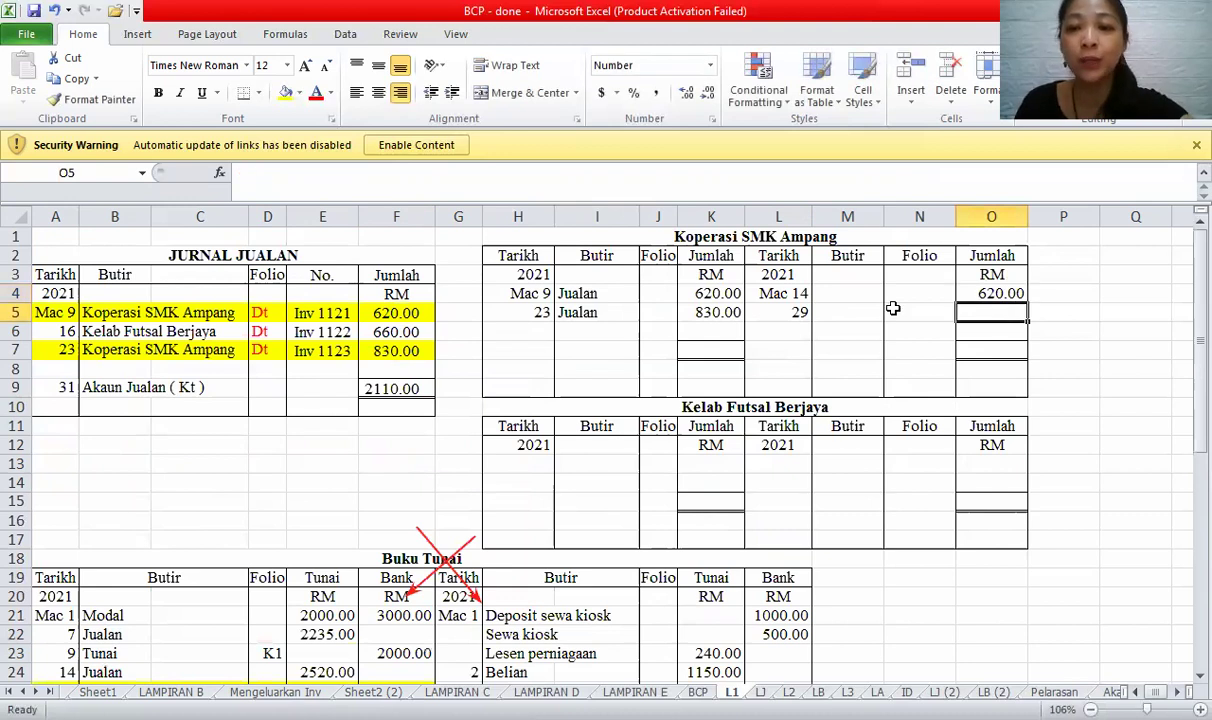
type("600")
- Fill in Bank as the description of both the Mac 14 and 29 credit entries
left_click(861, 291)
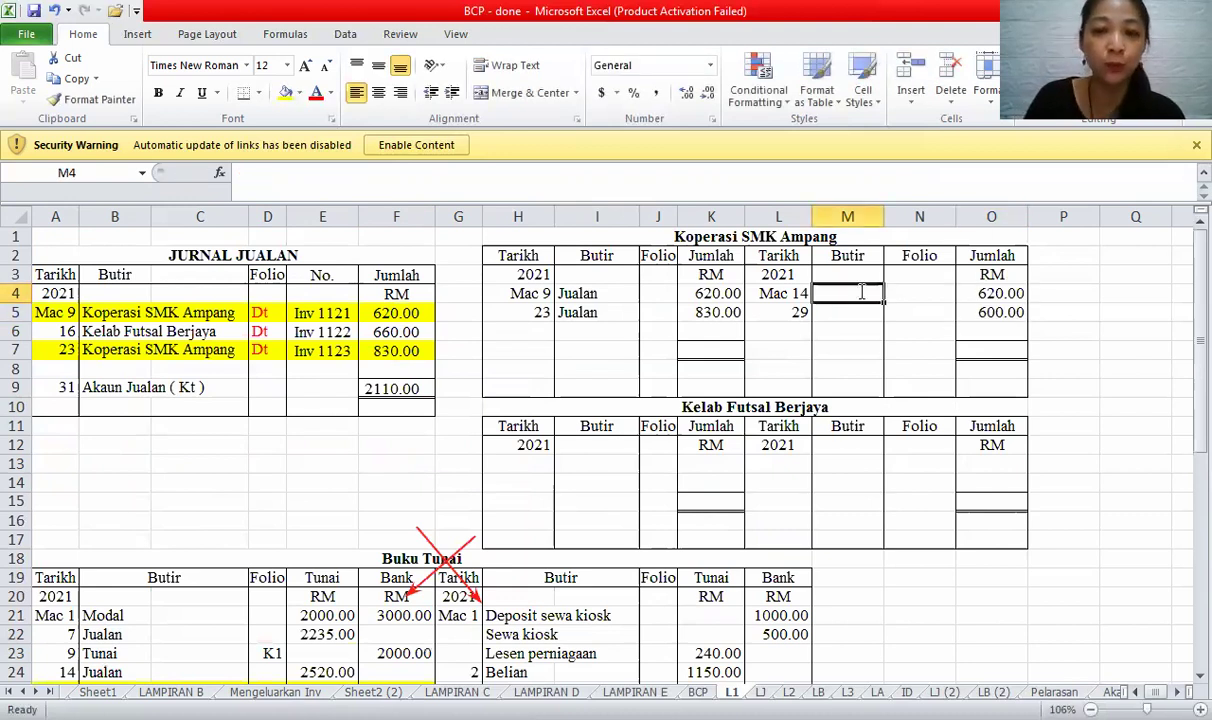
type("BAnk")
key("Escape")
key("Down")
type("BAnk")
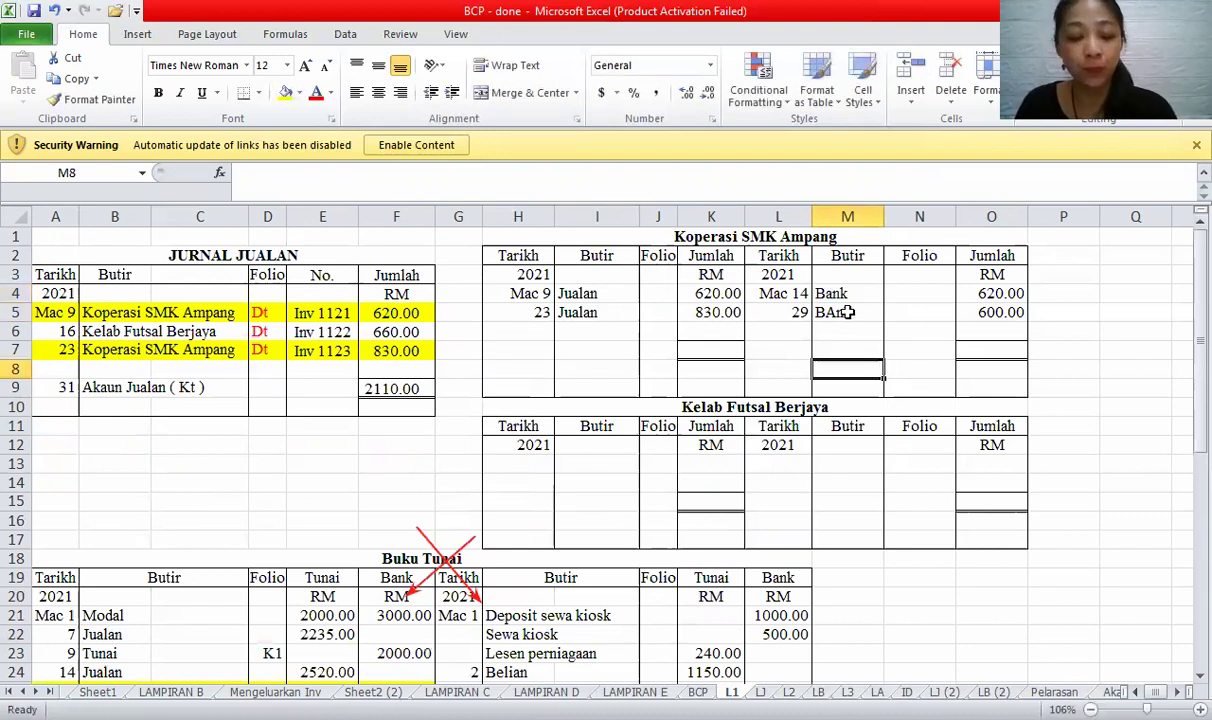
key("BackSpace")
key("BackSpace")
key("BackSpace")
type("ank")
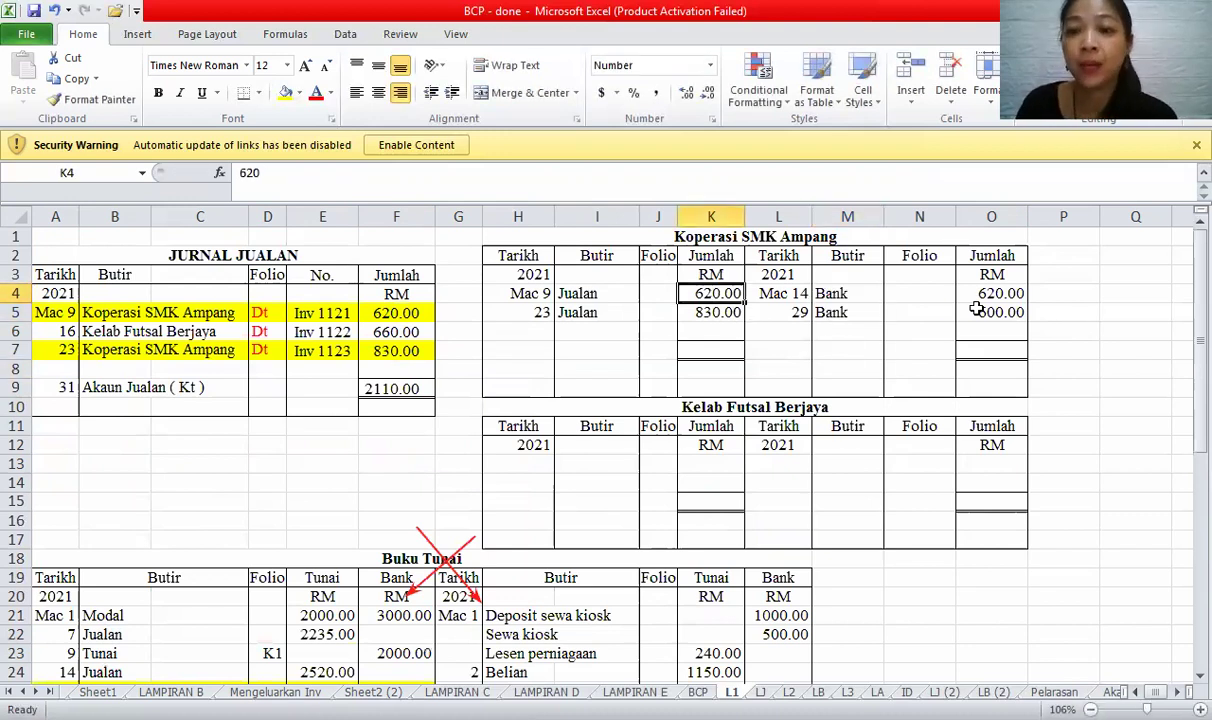
- Add a row dated 31 with the description Baki h/b on the credit side of the Koperasi SMK Ampang account
left_click(977, 310)
left_click(737, 318)
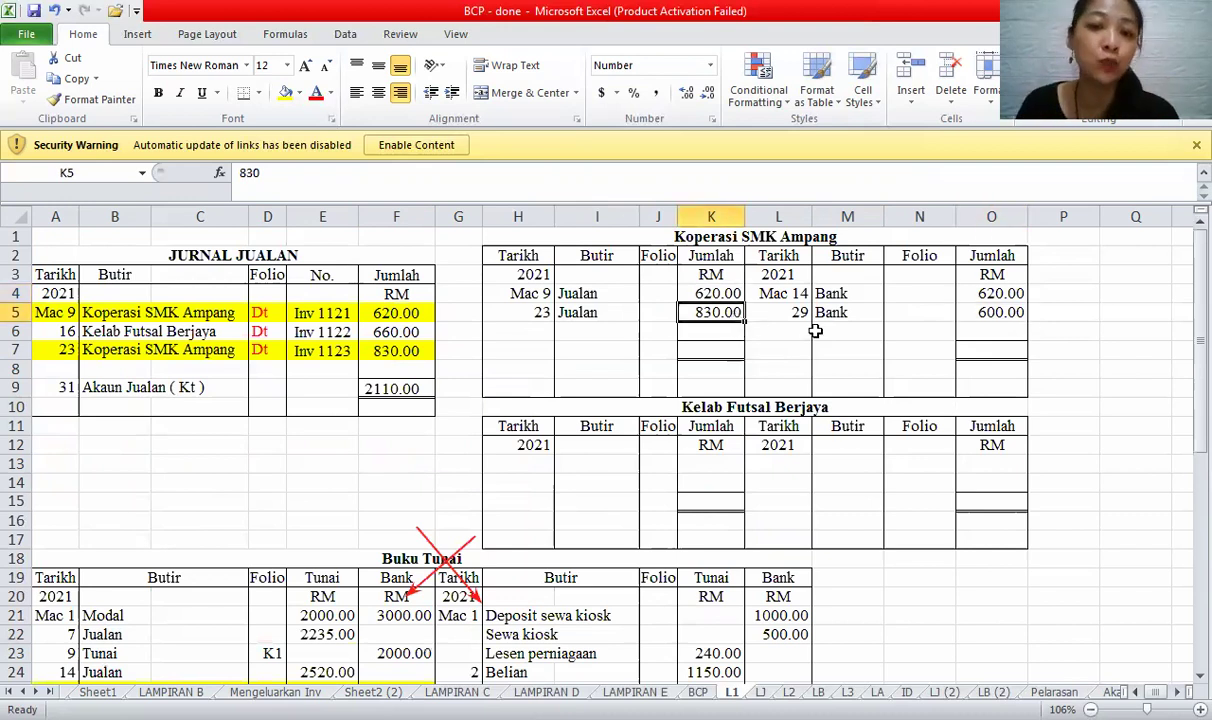
left_click(790, 313)
key("Delete")
left_click(800, 330)
type("3")
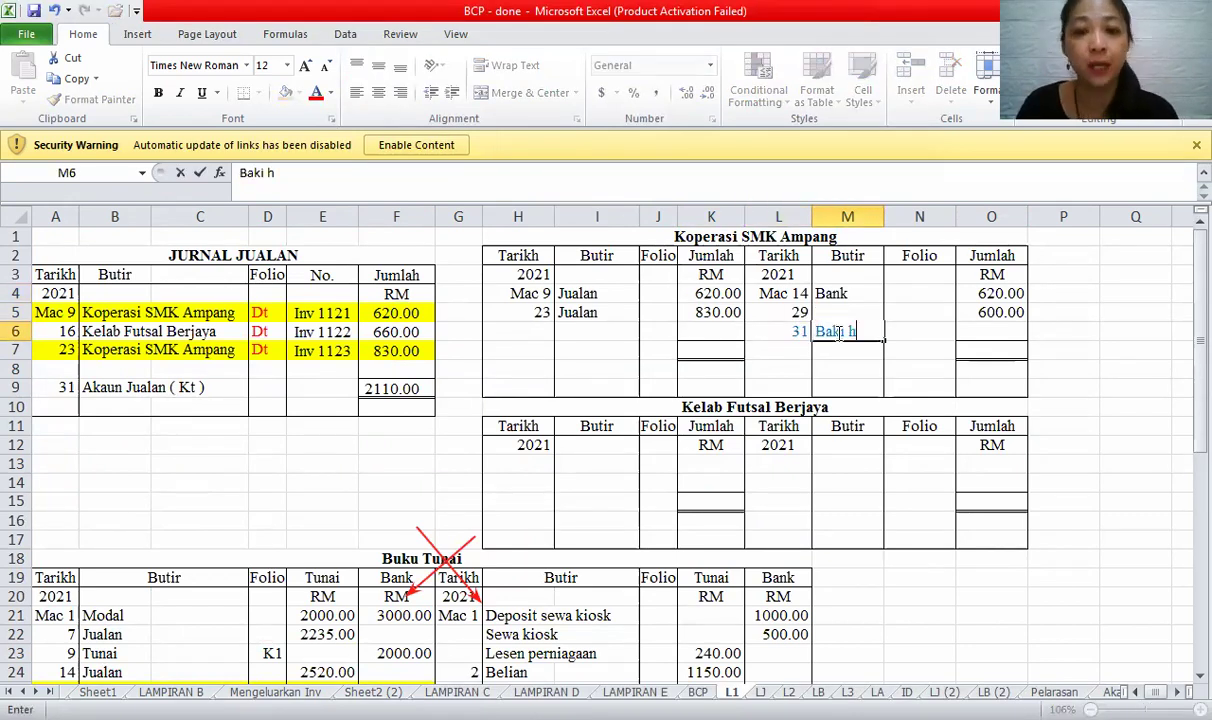
type("/b")
- Enter the total 1450 on both the debit and credit sides of the Koperasi SMK Ampang account
left_click(712, 348)
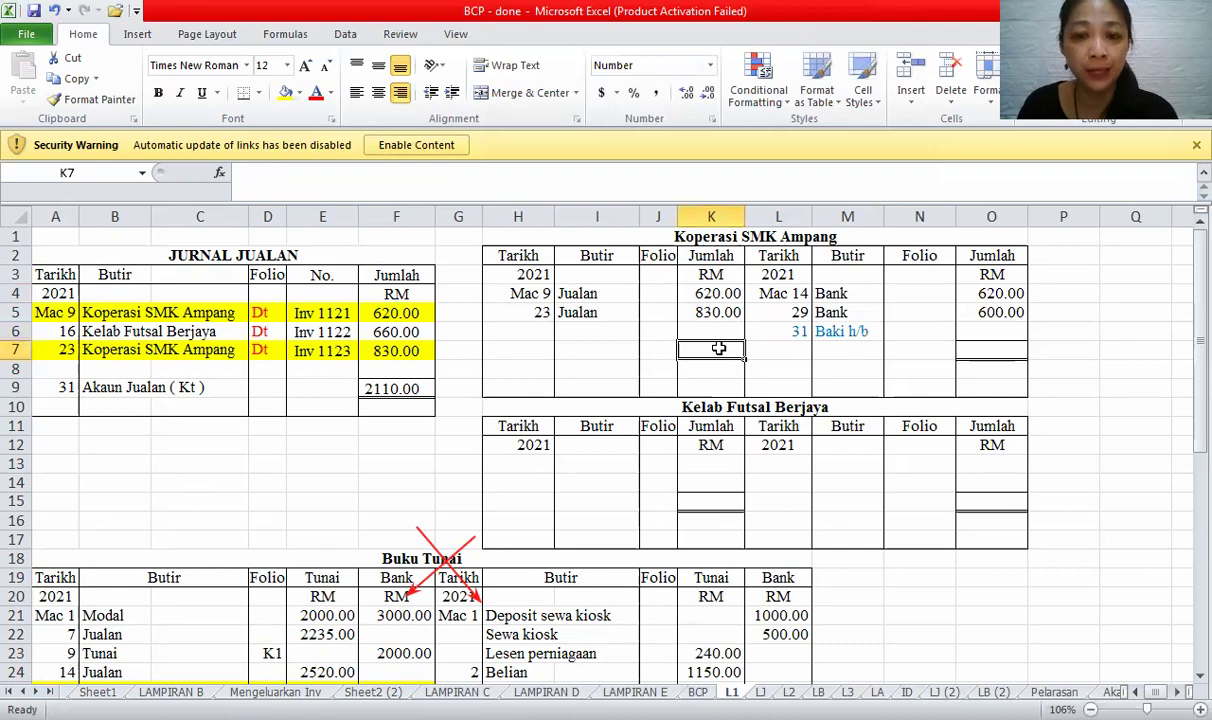
type("1450")
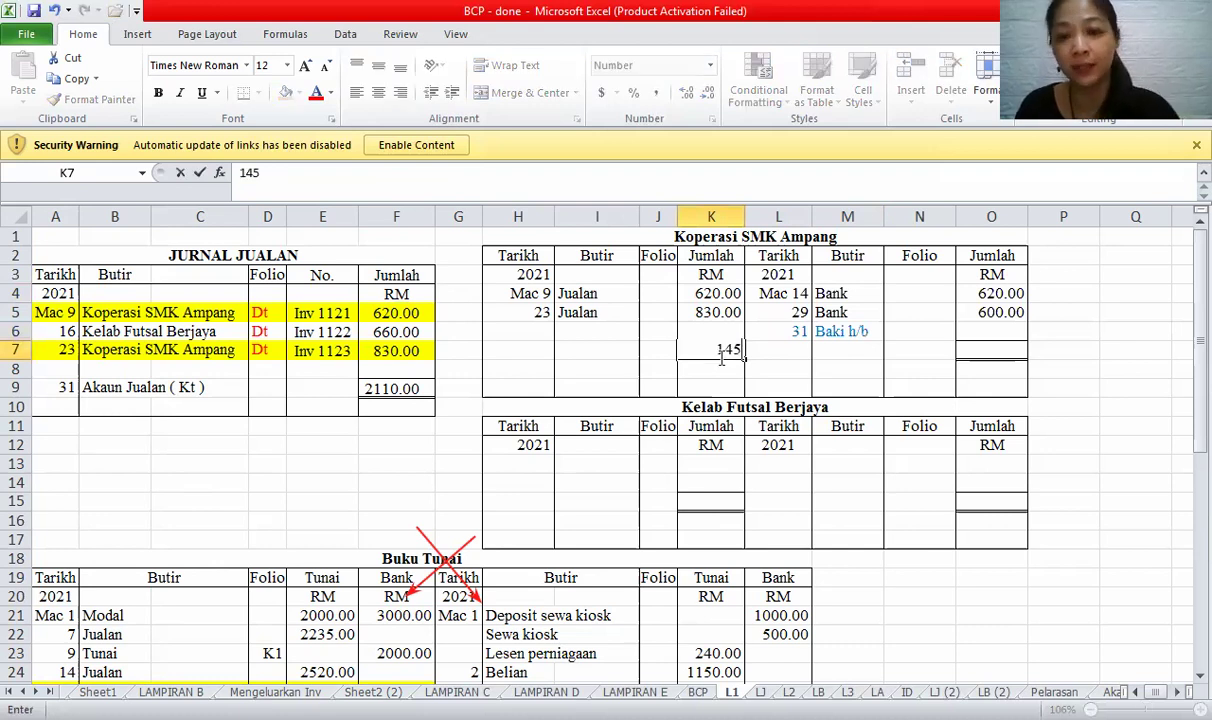
key("Return")
key("Return")
key("Return")
left_click(1017, 348)
type("14")
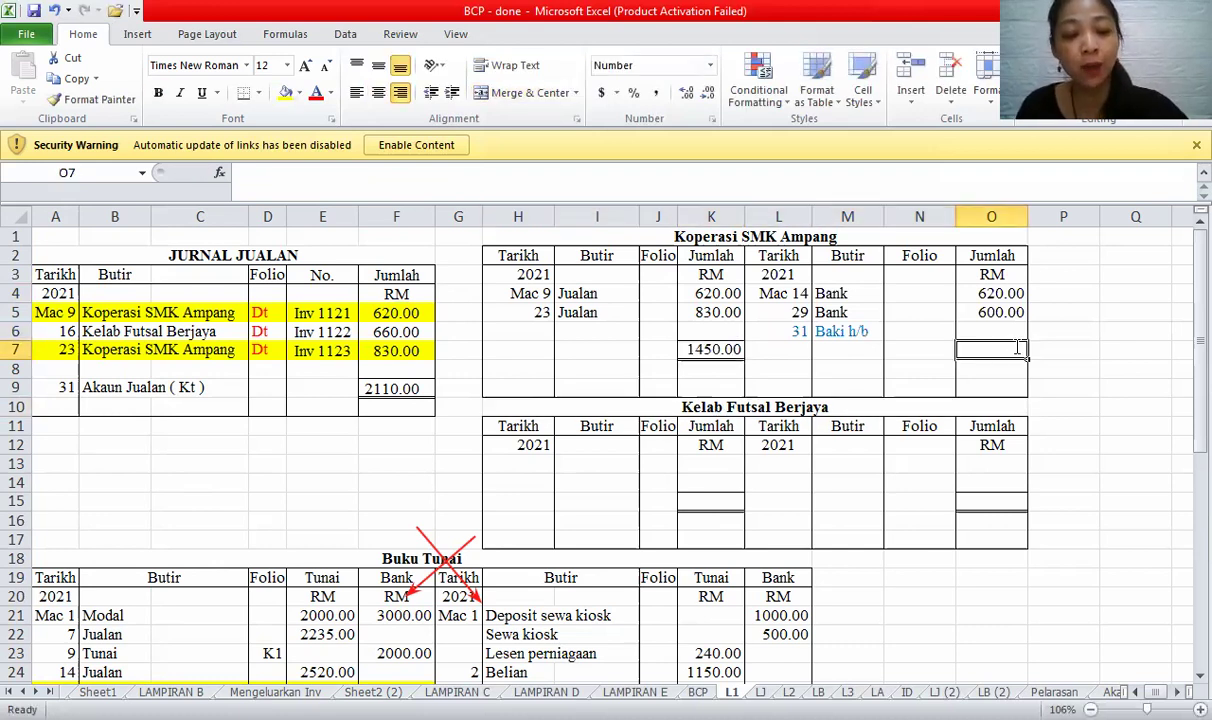
type("50")
key("Return")
key("Return")
key("Return")
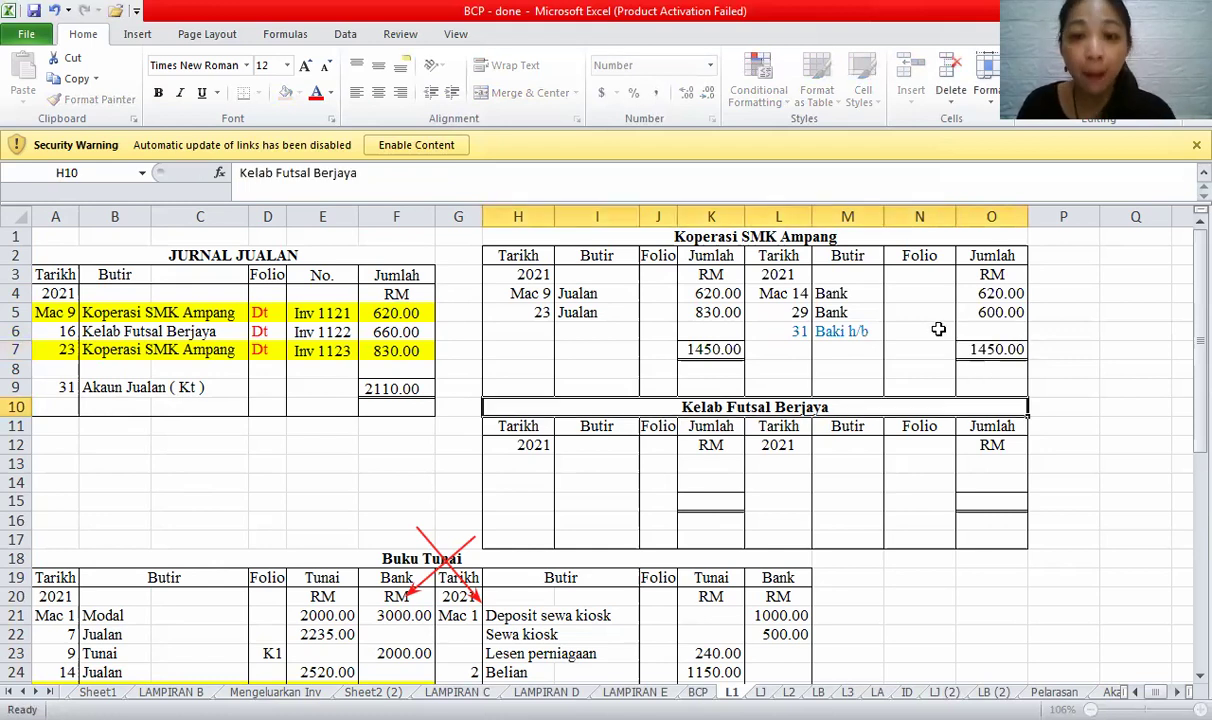
- Set the Baki h/b amount to 230 and draw a red arrow from that row to the debit side below the total
left_click(778, 237)
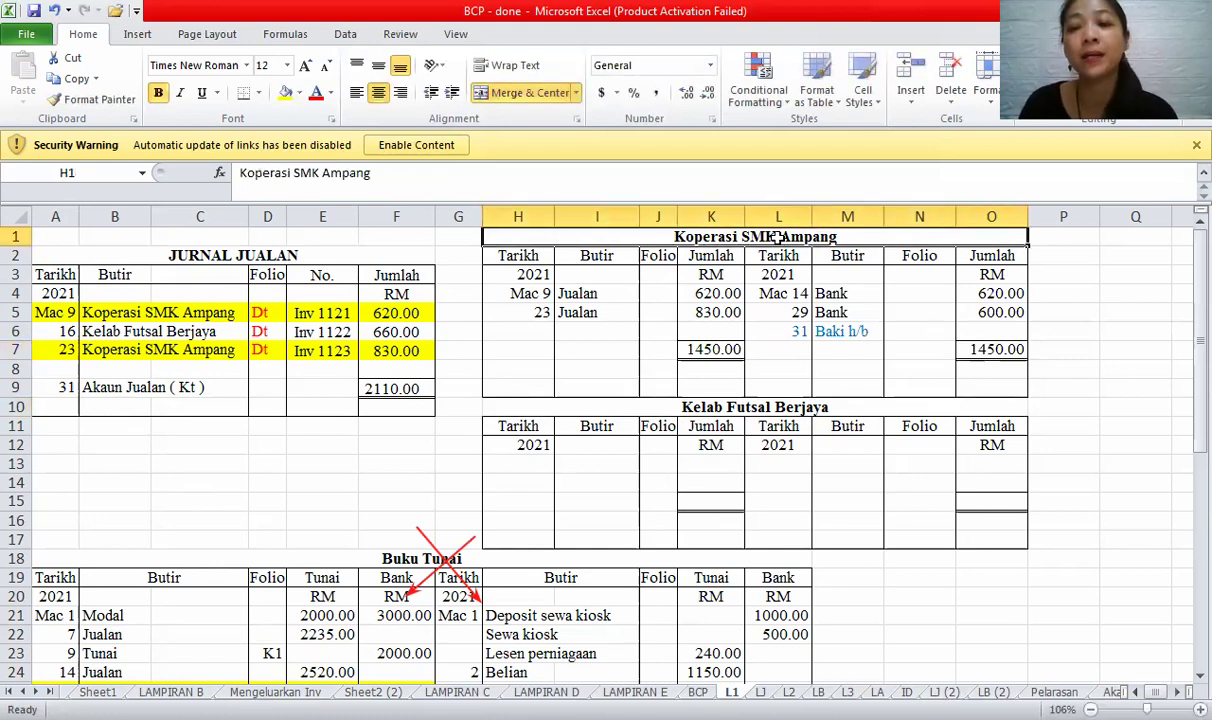
left_click(979, 297)
left_click(987, 312)
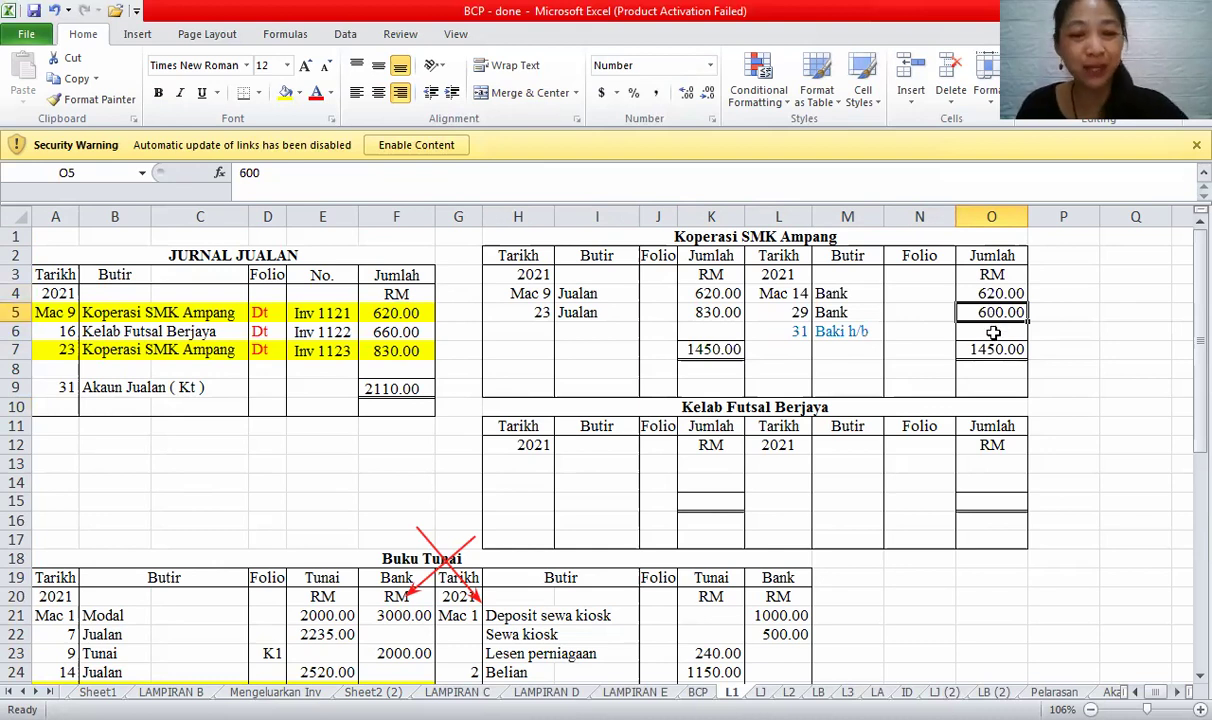
left_click(993, 333)
type("230")
left_click_drag(780, 331, 1000, 333)
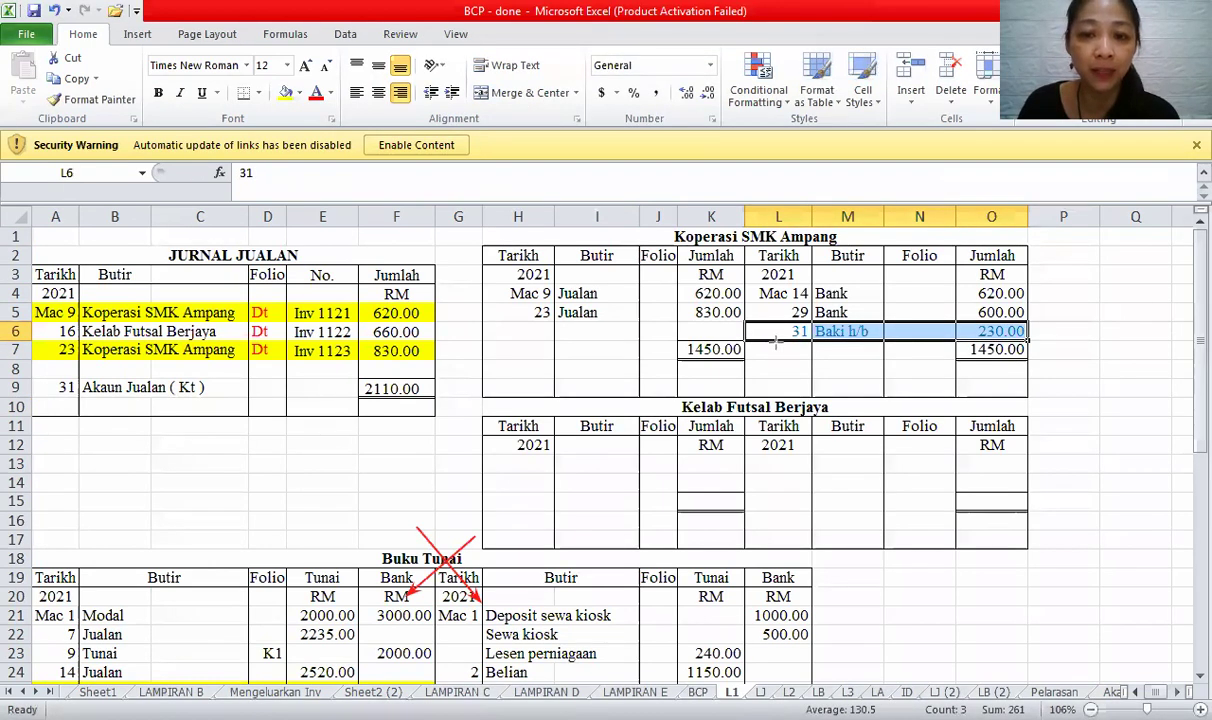
left_click_drag(777, 348, 752, 364)
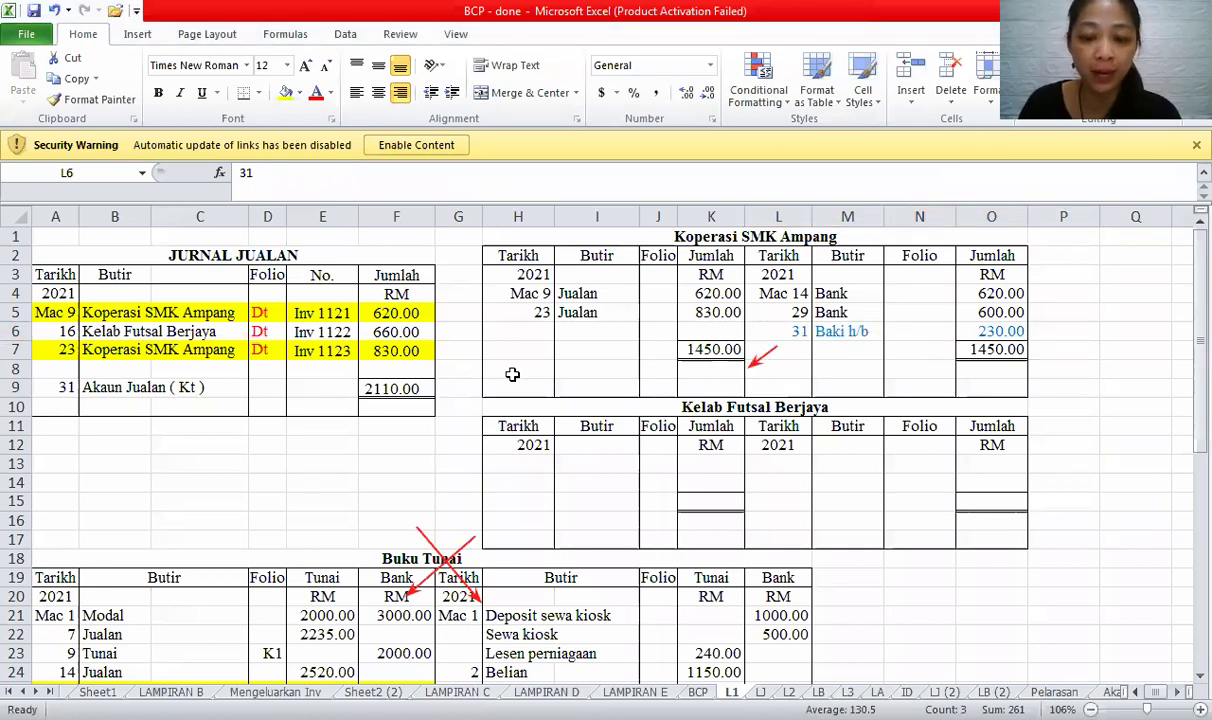
- Enter the opening balance below the debit total of the Koperasi SMK Ampang account as Apr 1, Baki b/b, 230
left_click(512, 374)
type(";")
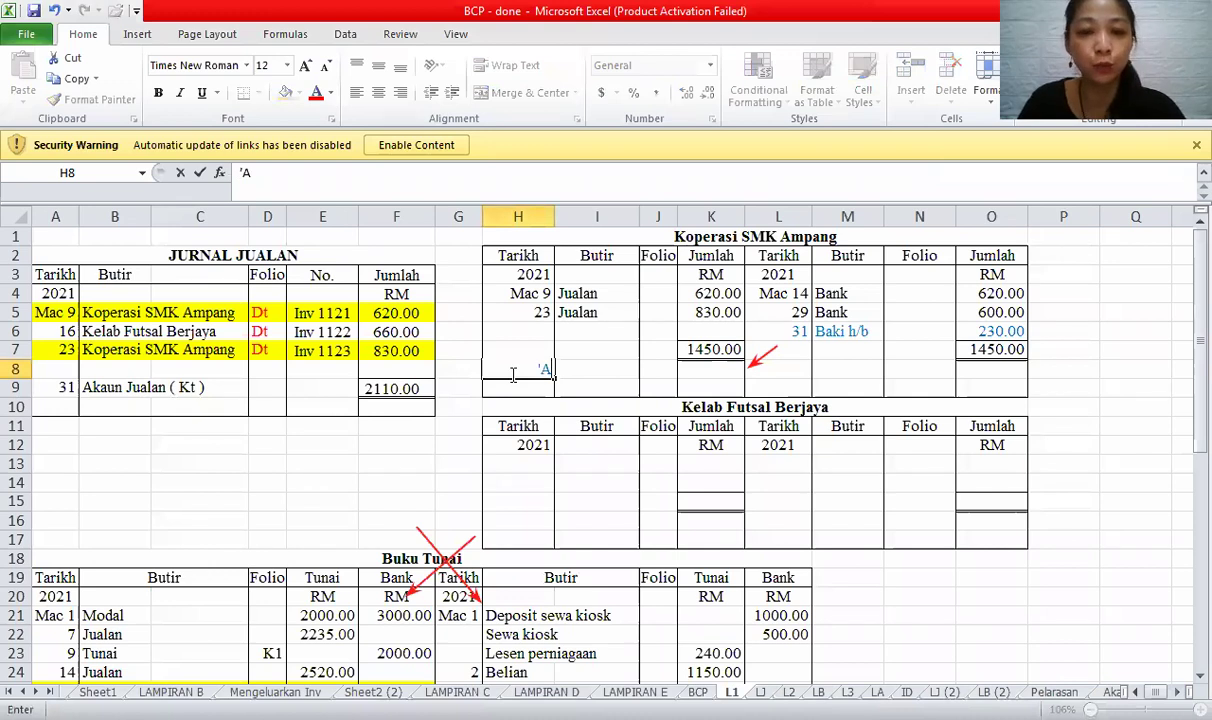
type("pr 1")
key("Tab")
type("BAk")
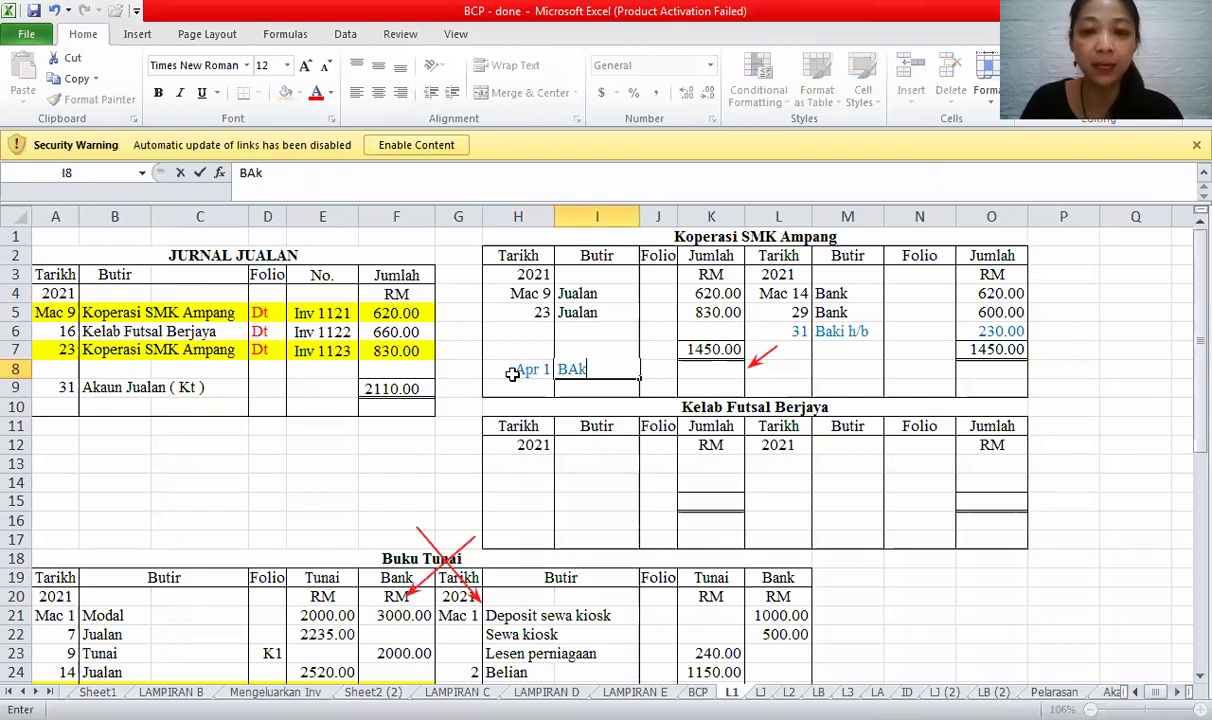
key("BackSpace")
key("BackSpace")
type("aki b/b")
key("Tab")
key("Tab")
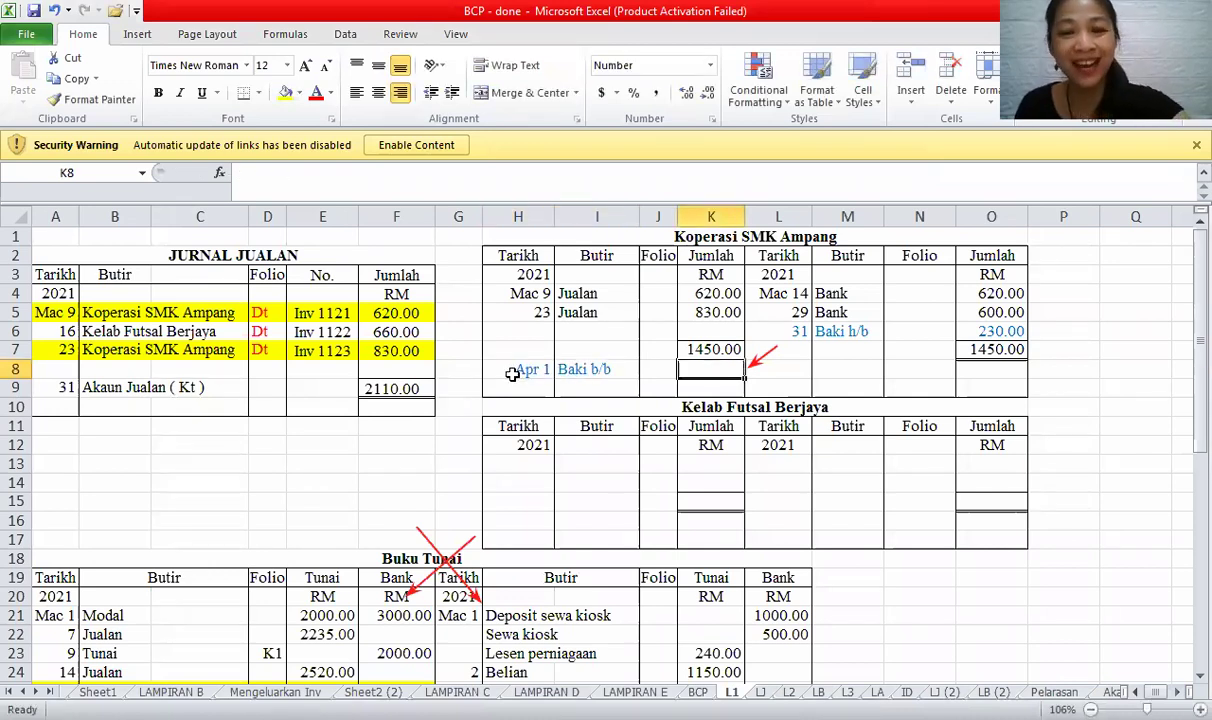
type("230")
key("Tab")
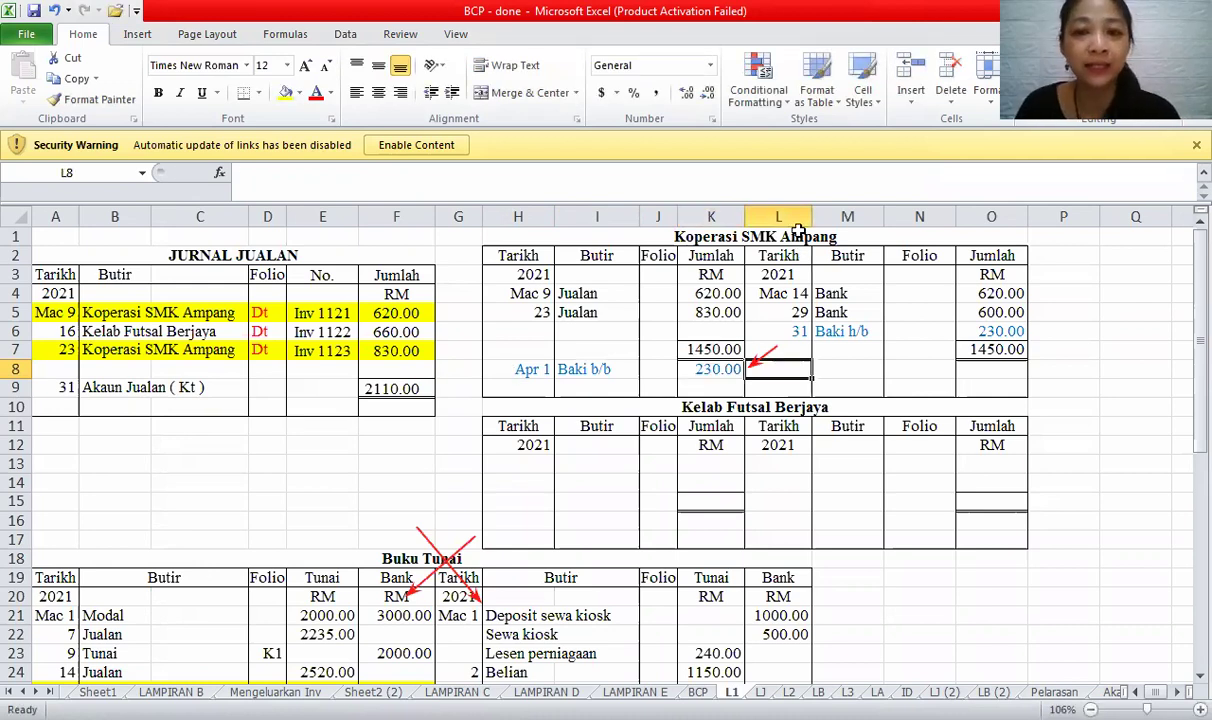
- Highlight the Kelab Futsal Berjaya row dated 16 in the Jurnal Jualan in yellow, from the date to the amount
left_click(790, 236)
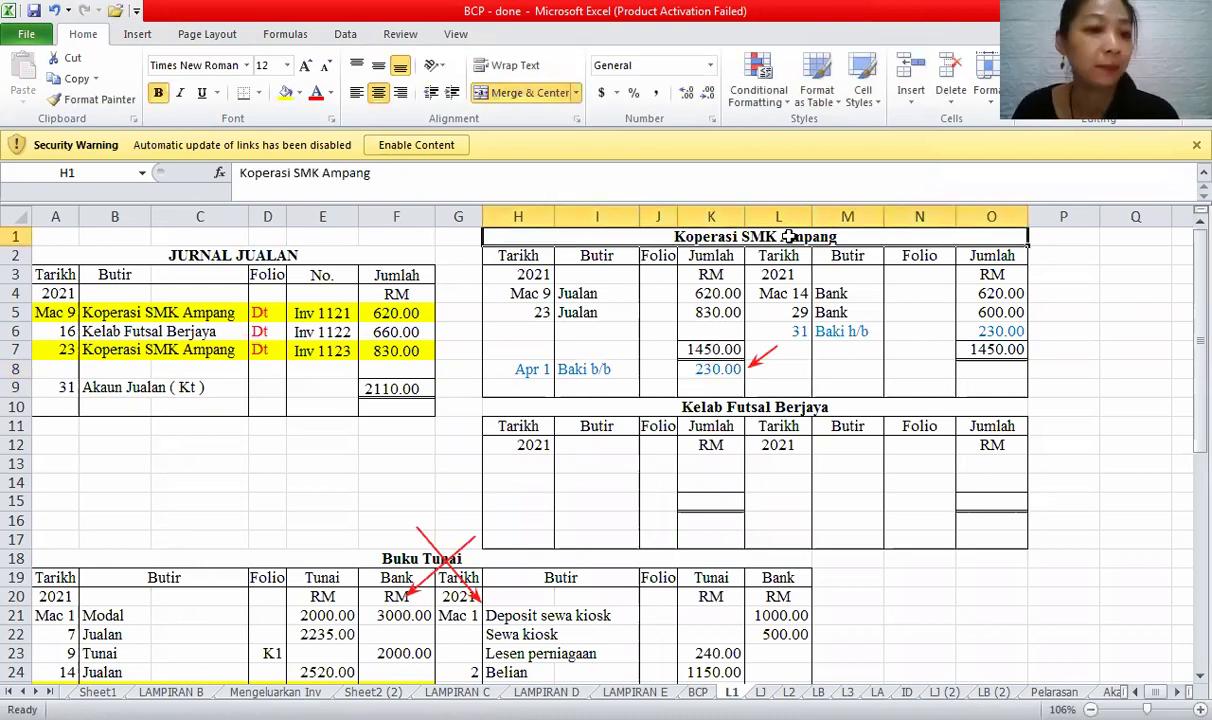
left_click(58, 330)
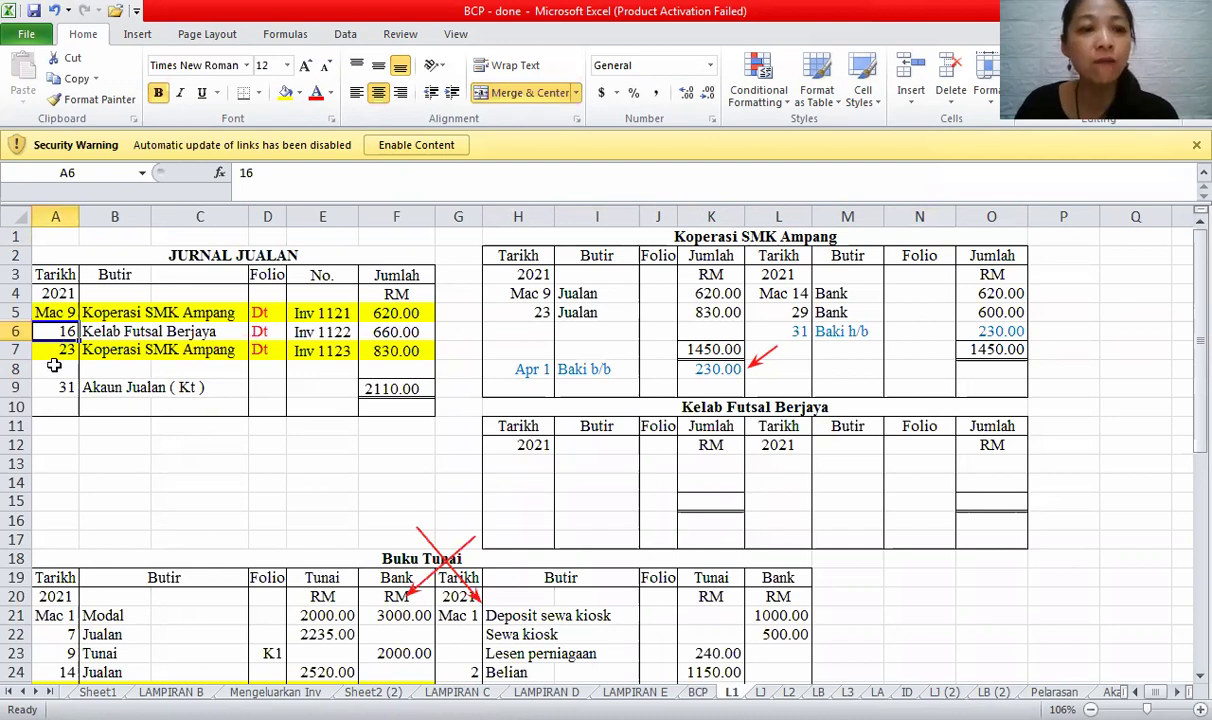
left_click(55, 387)
left_click_drag(55, 331, 345, 331)
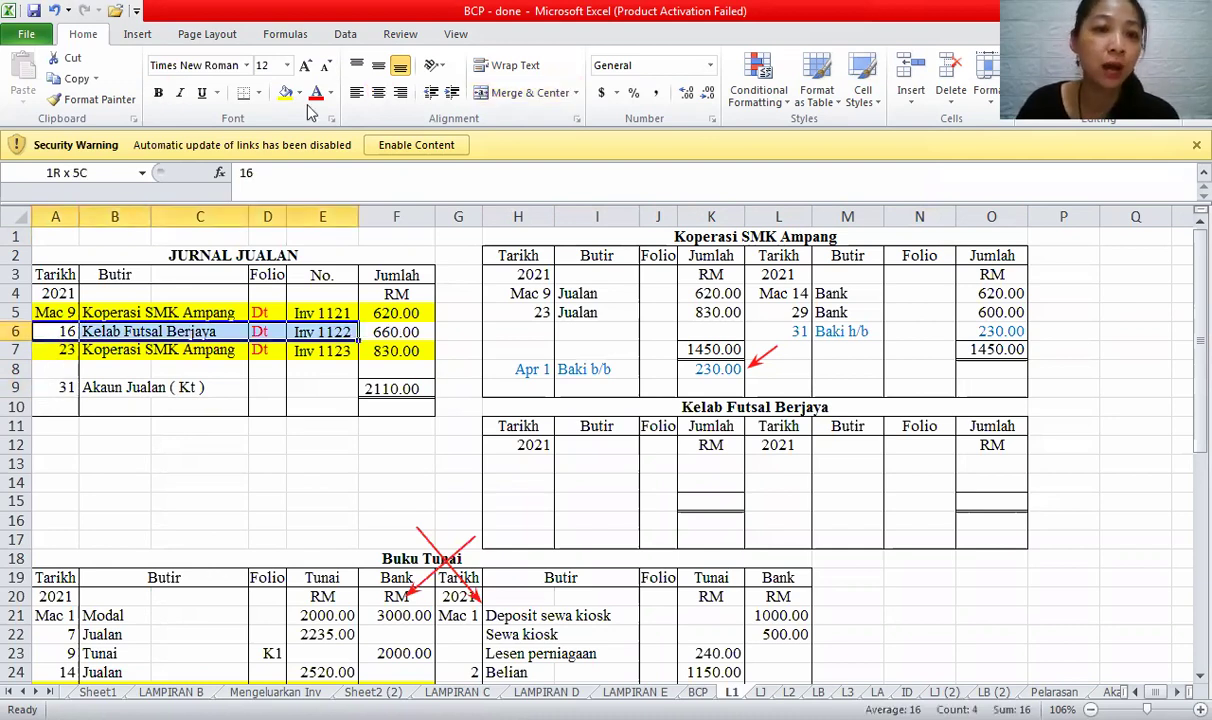
left_click(396, 331, "shift")
key("F4")
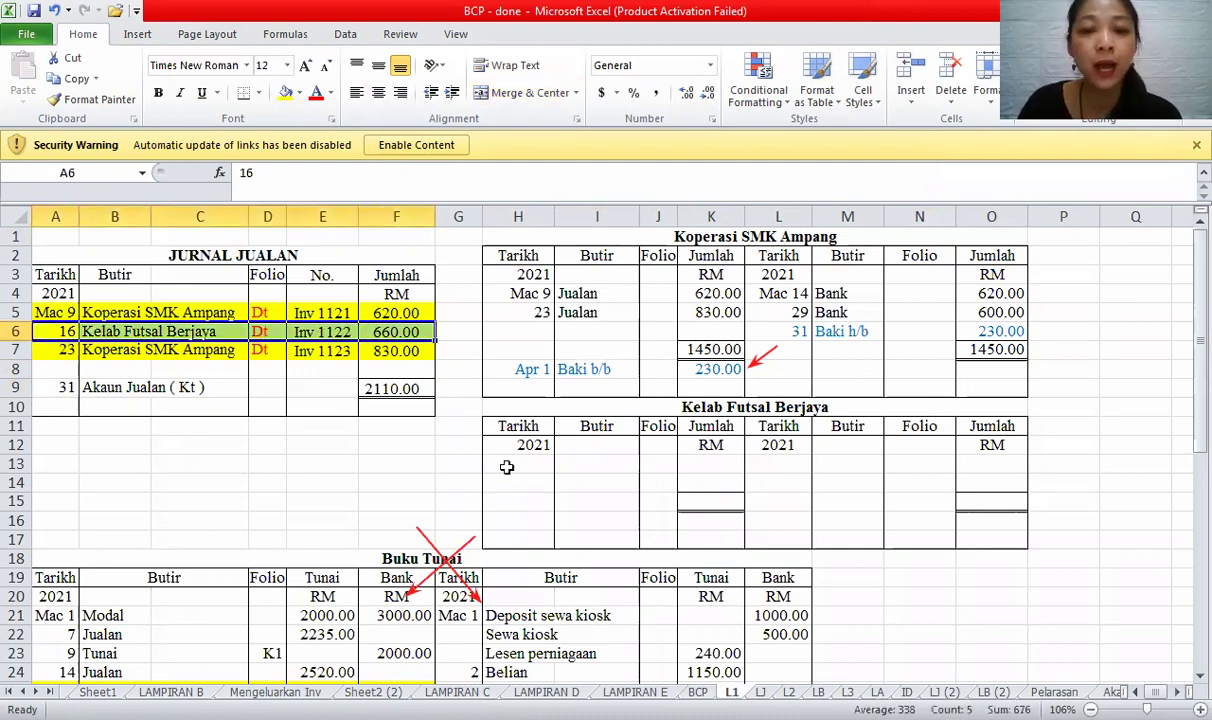
- Post the credit sale to the debit side of the Kelab Futsal Berjaya account as Mac 16, Jualan, 660
left_click(507, 466)
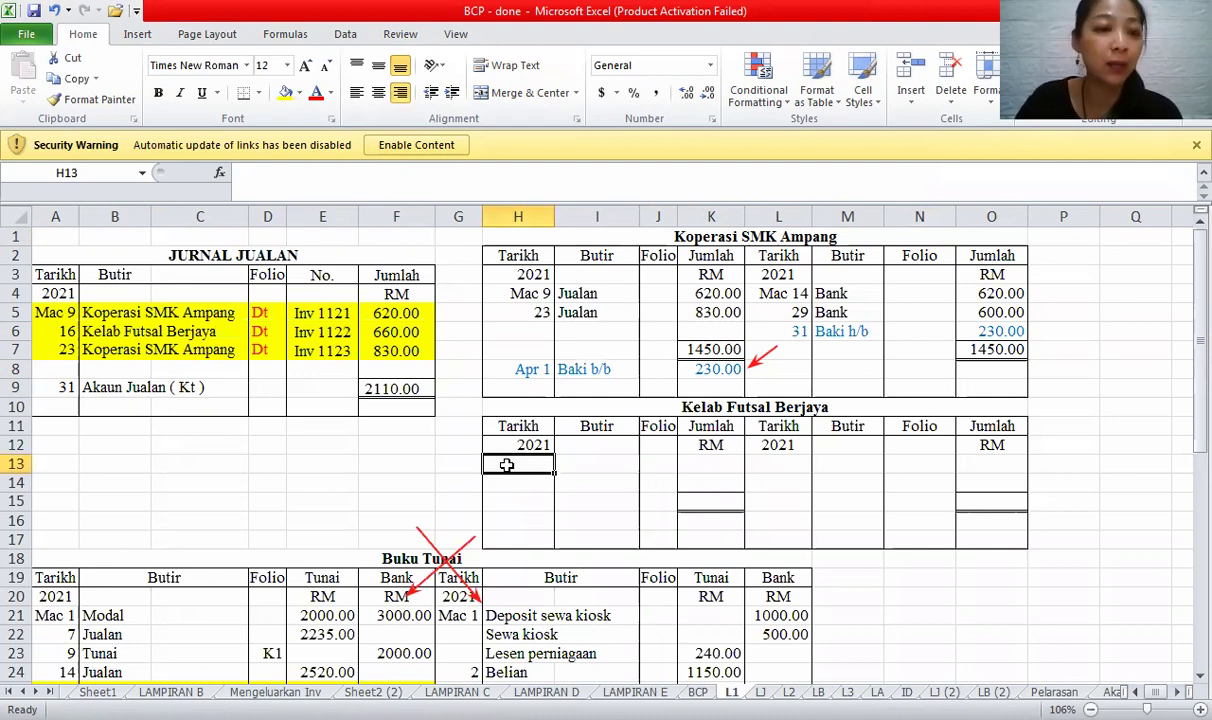
type("Mac 16")
key("Tab")
type("J")
type("ul")
type("lan")
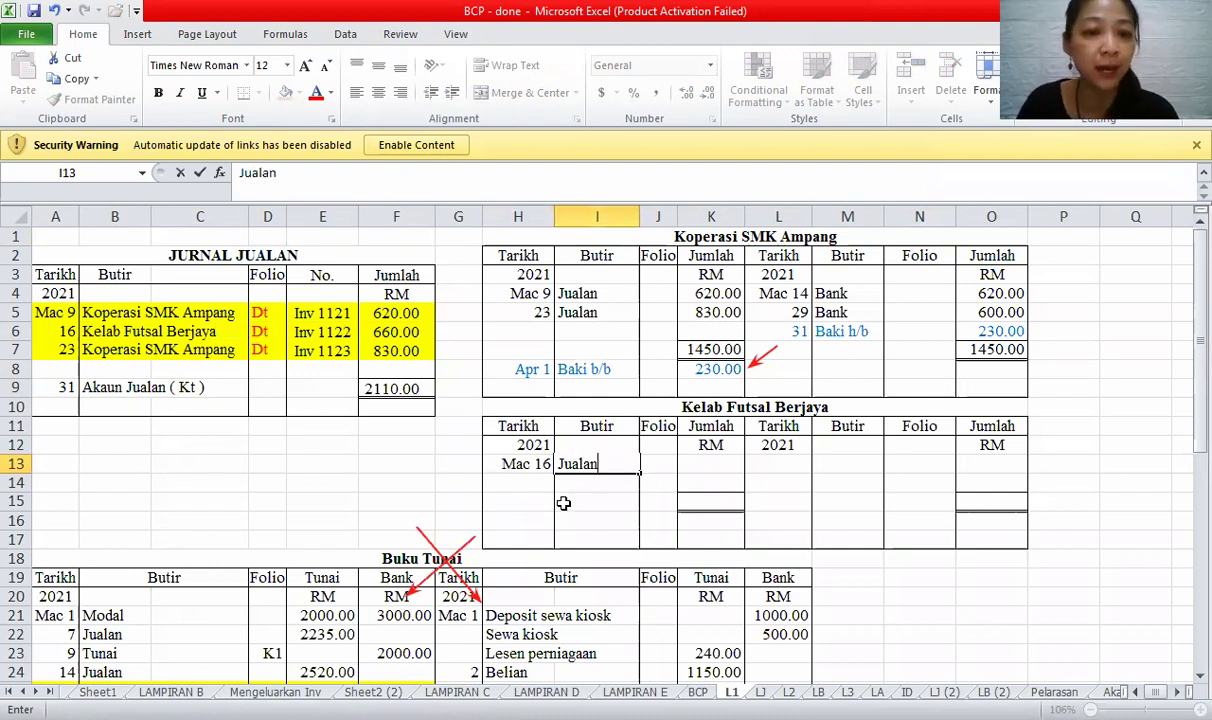
left_click(705, 465)
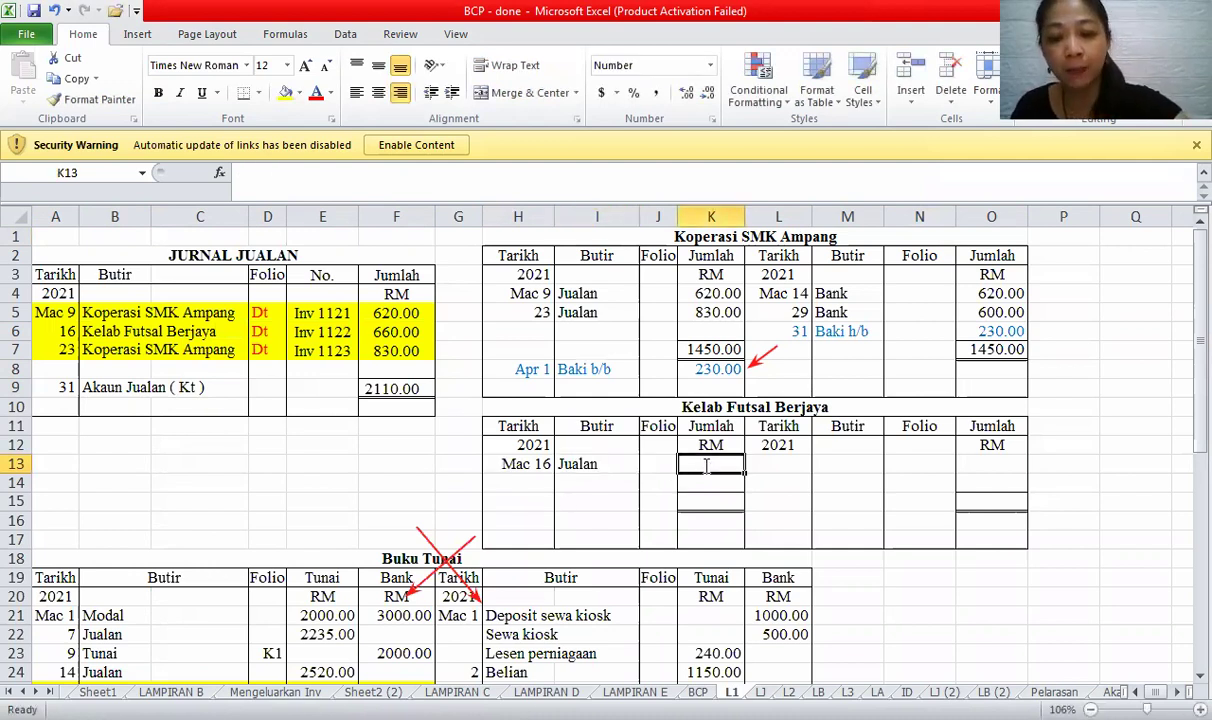
type("660")
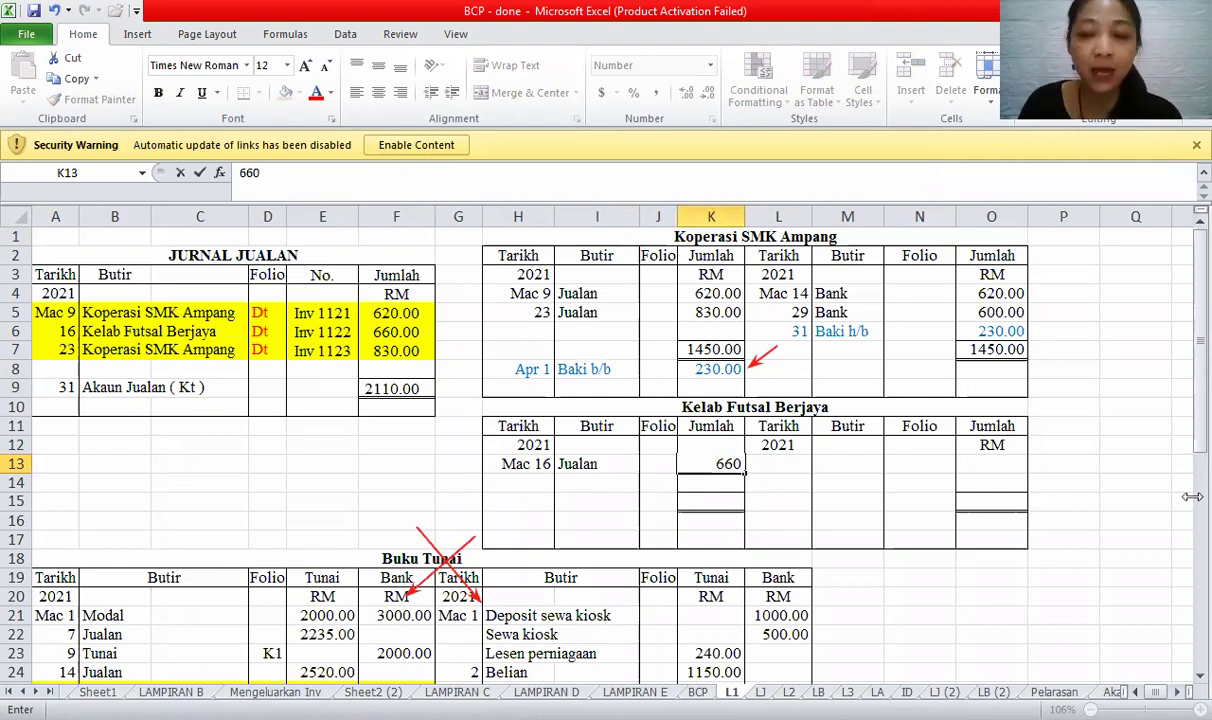
left_click(590, 520)
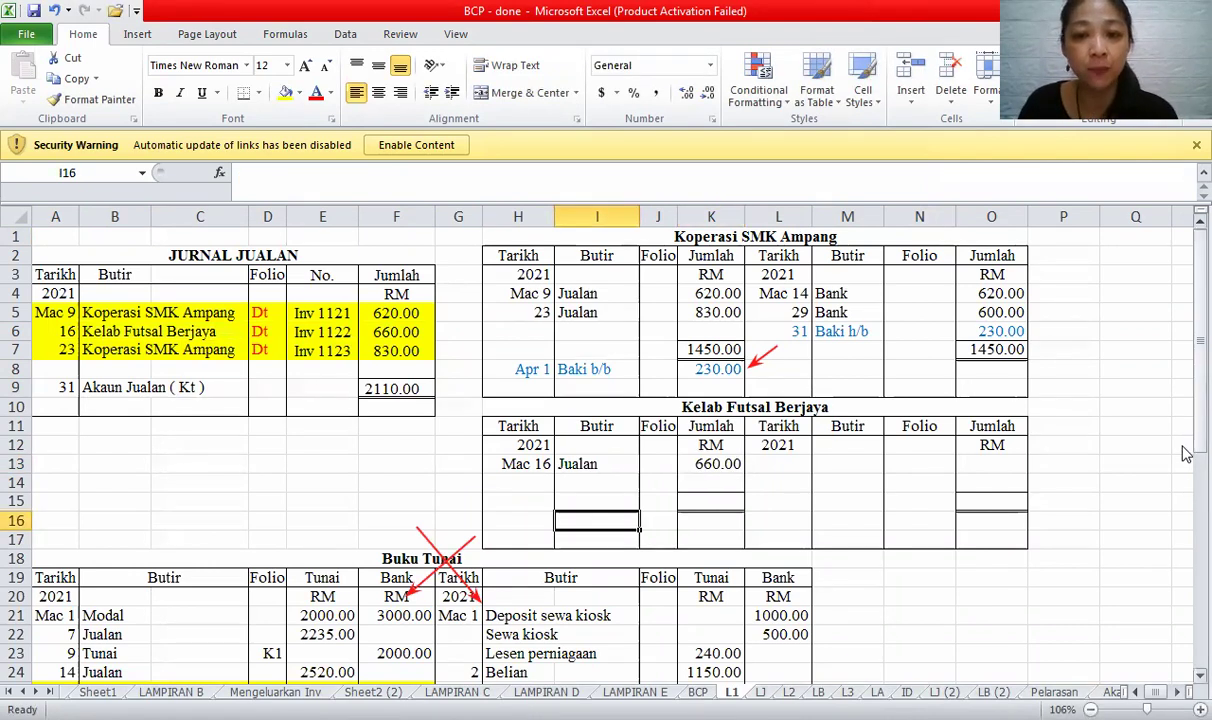
- Highlight the Kelab Futsal Berjaya receipt in the Buku Tunai in yellow, from the description to the bank amount
left_click_drag(1185, 473, 1182, 504)
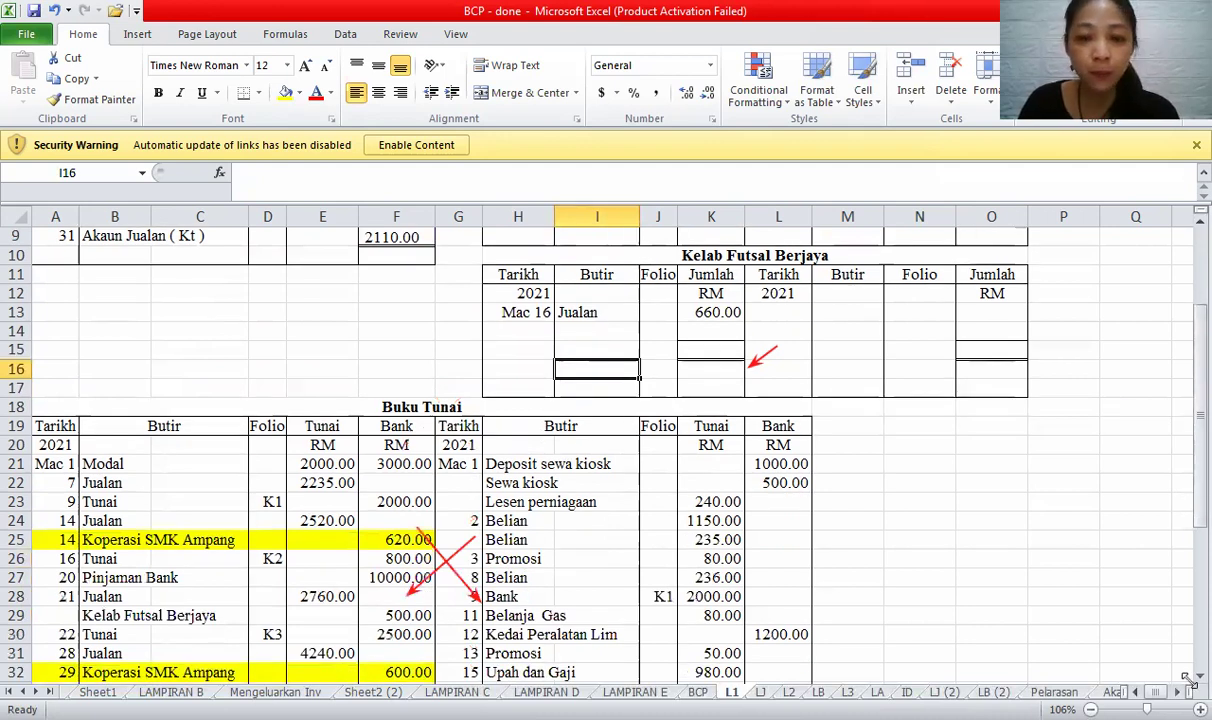
scroll(1128, 222, "down", 1)
scroll(1125, 216, "up", 1)
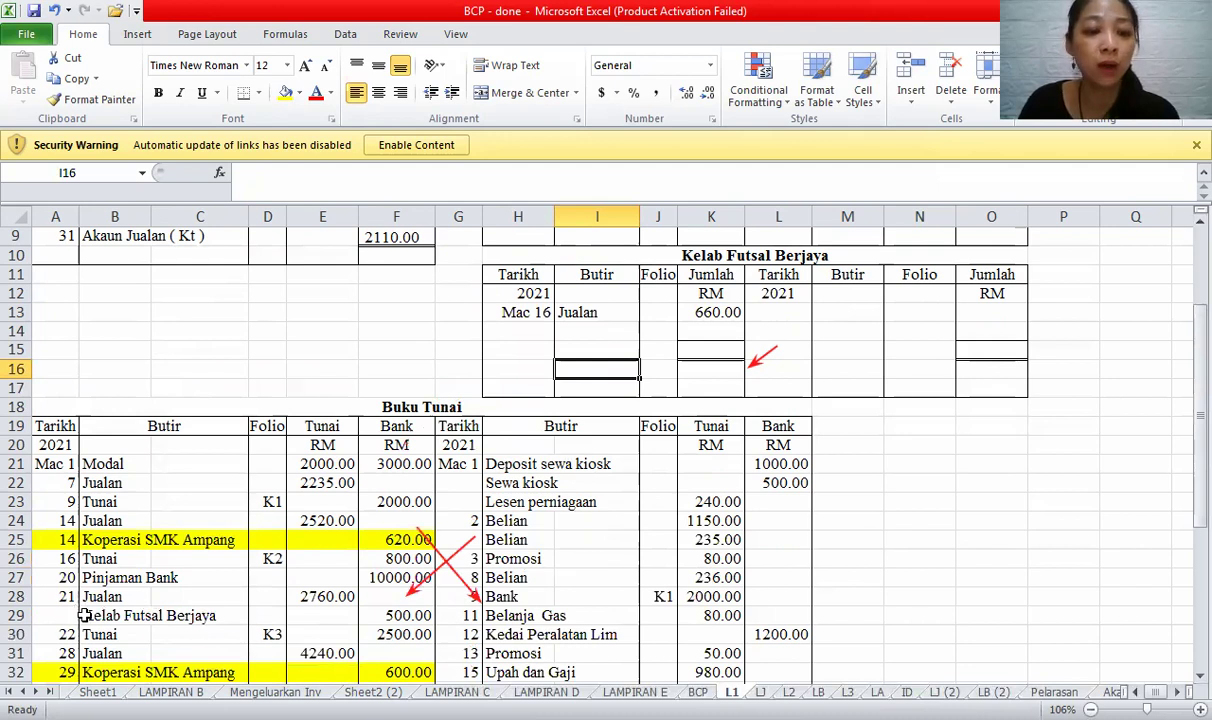
left_click_drag(84, 614, 356, 612)
key("shift+Right")
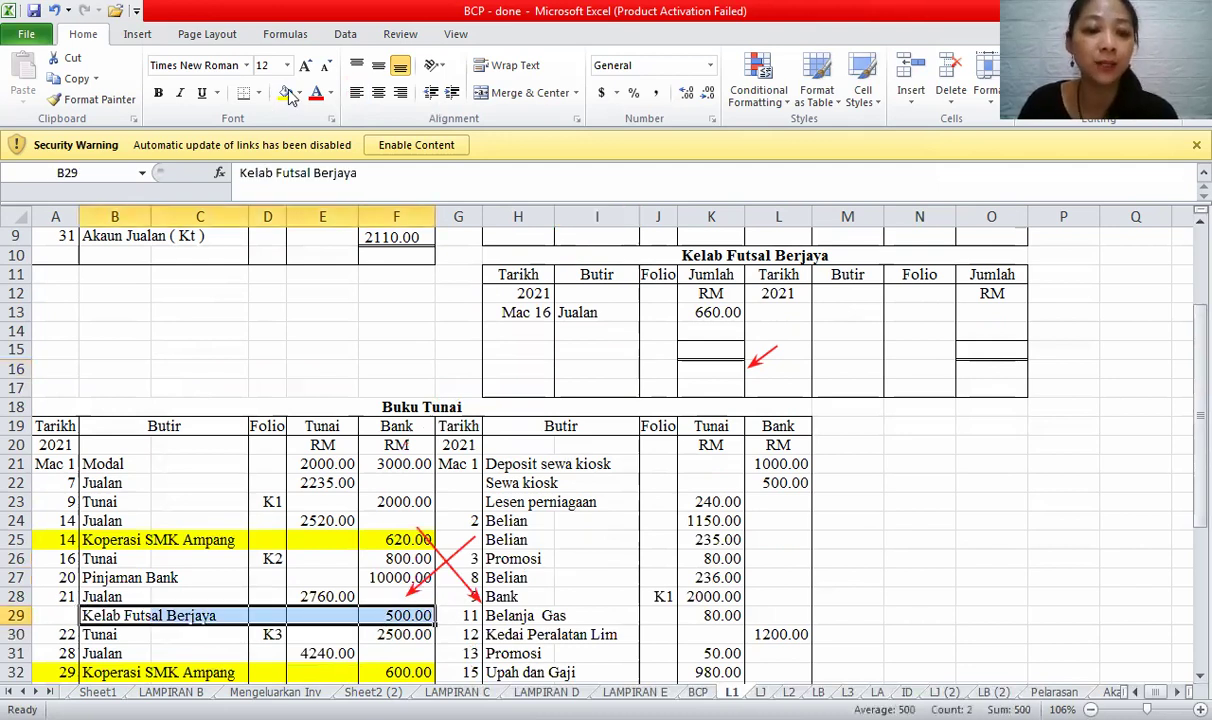
left_click(285, 92)
- Post the receipt to the credit side of the Kelab Futsal Berjaya account as Mac 21, Bank, 500
left_click(792, 312)
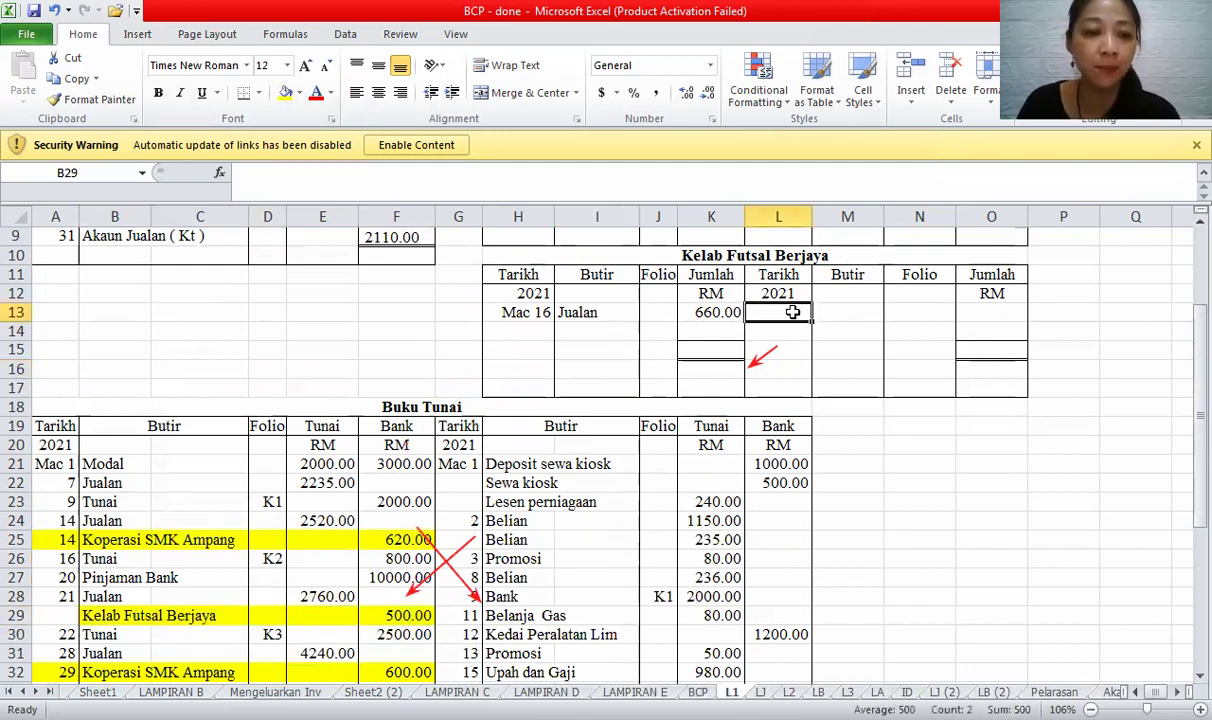
type("Mac")
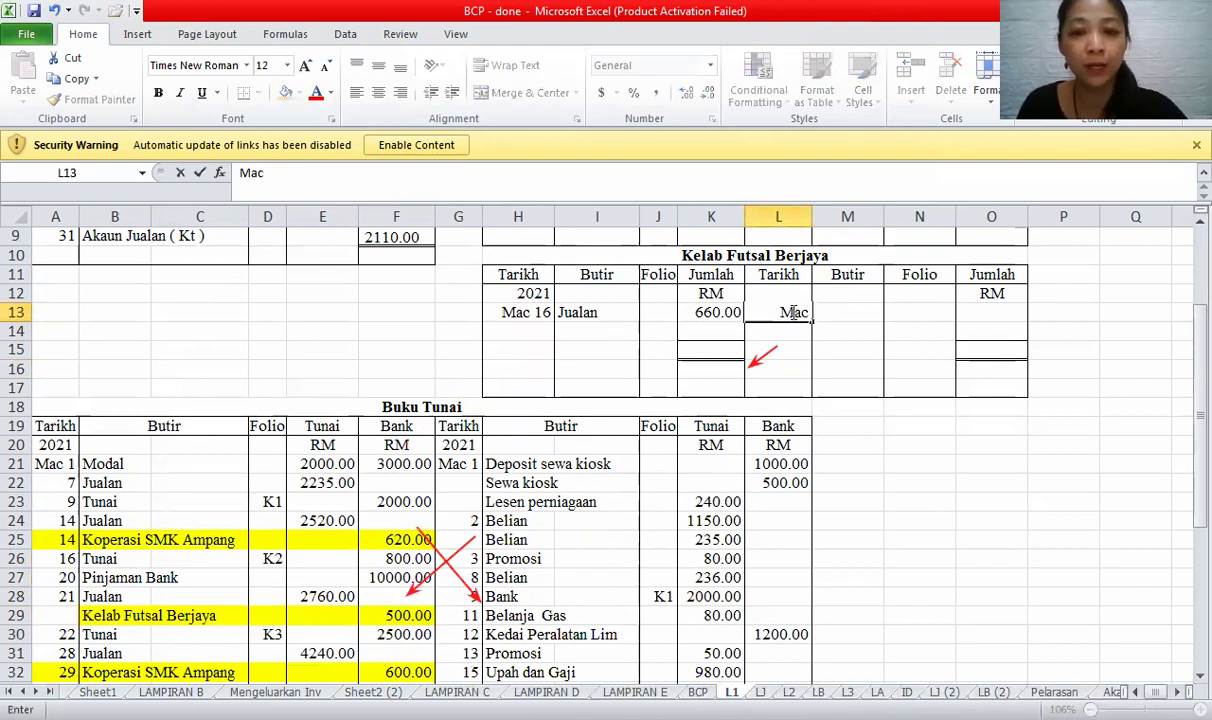
type(" 21")
key("Tab")
type("Bank")
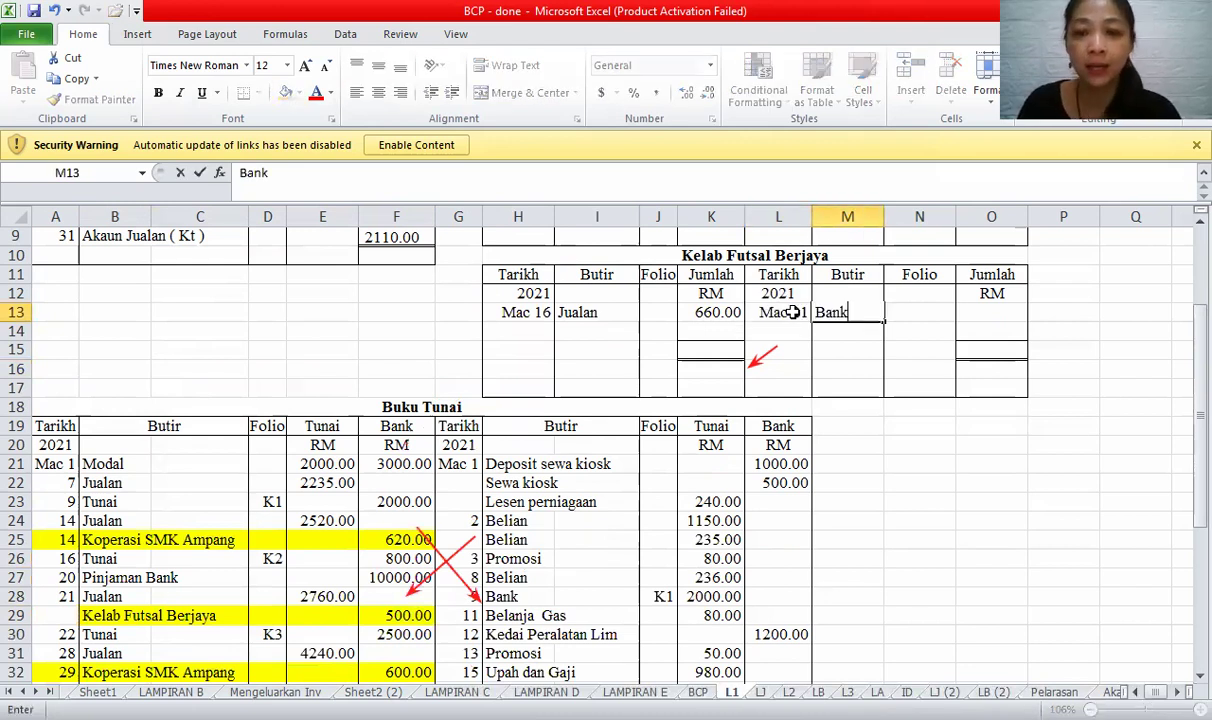
key("Tab")
key("Tab")
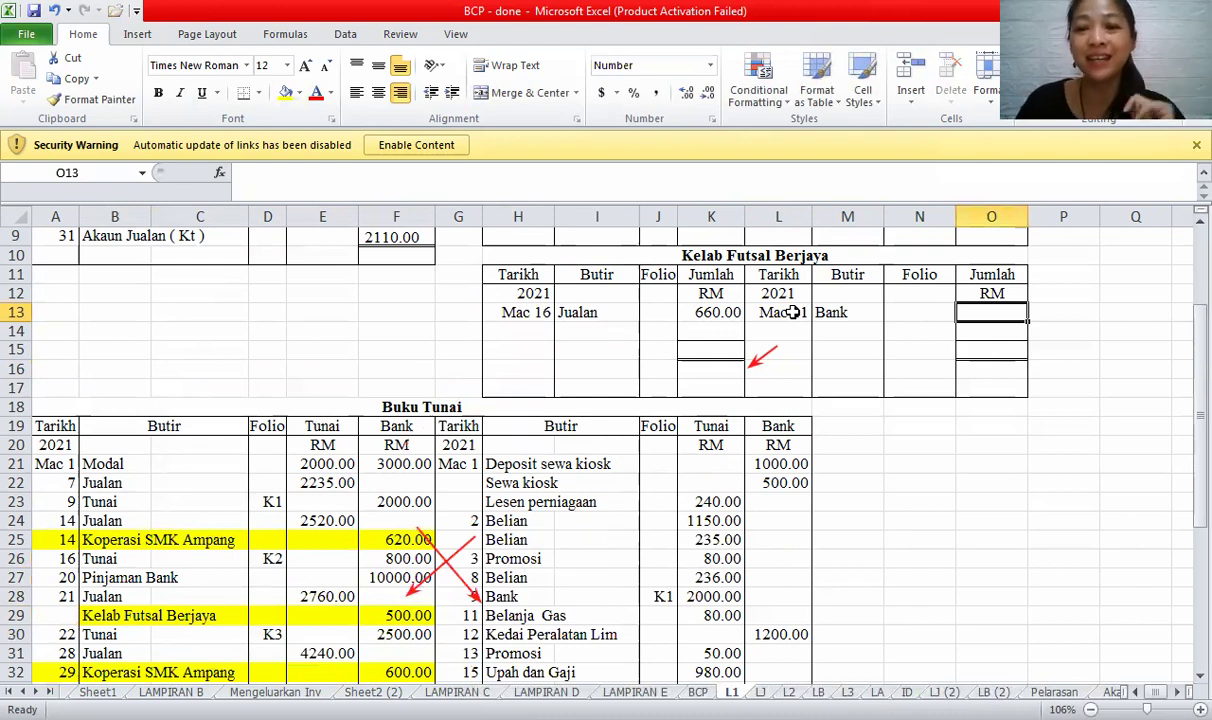
type("500")
- Add a row dated 31 with the description Baki h/b on the credit side of the Kelab Futsal Berjaya account
left_click(790, 330)
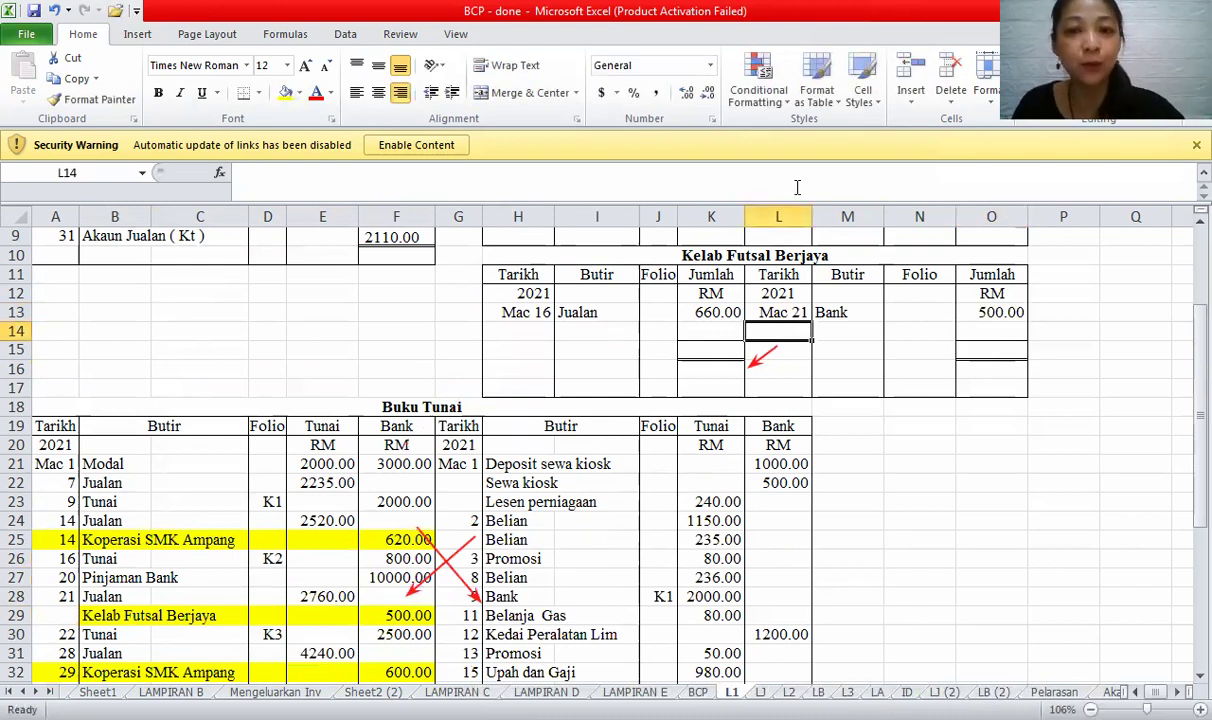
type("31")
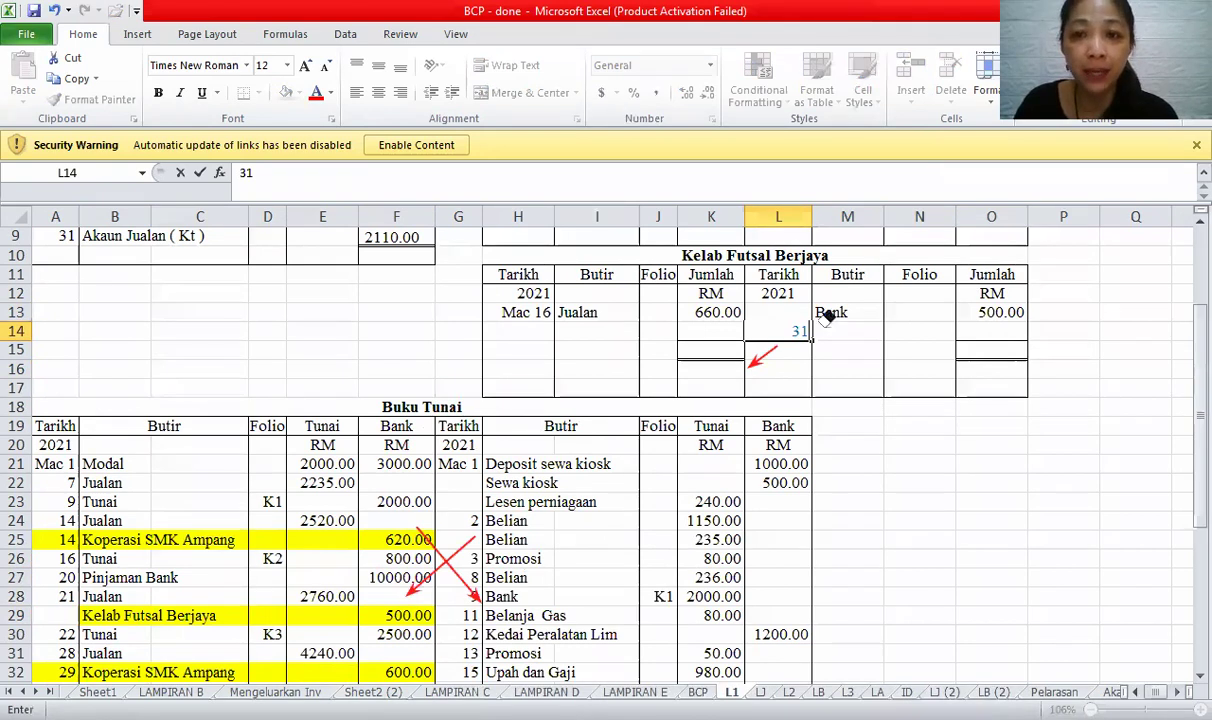
left_click(841, 337)
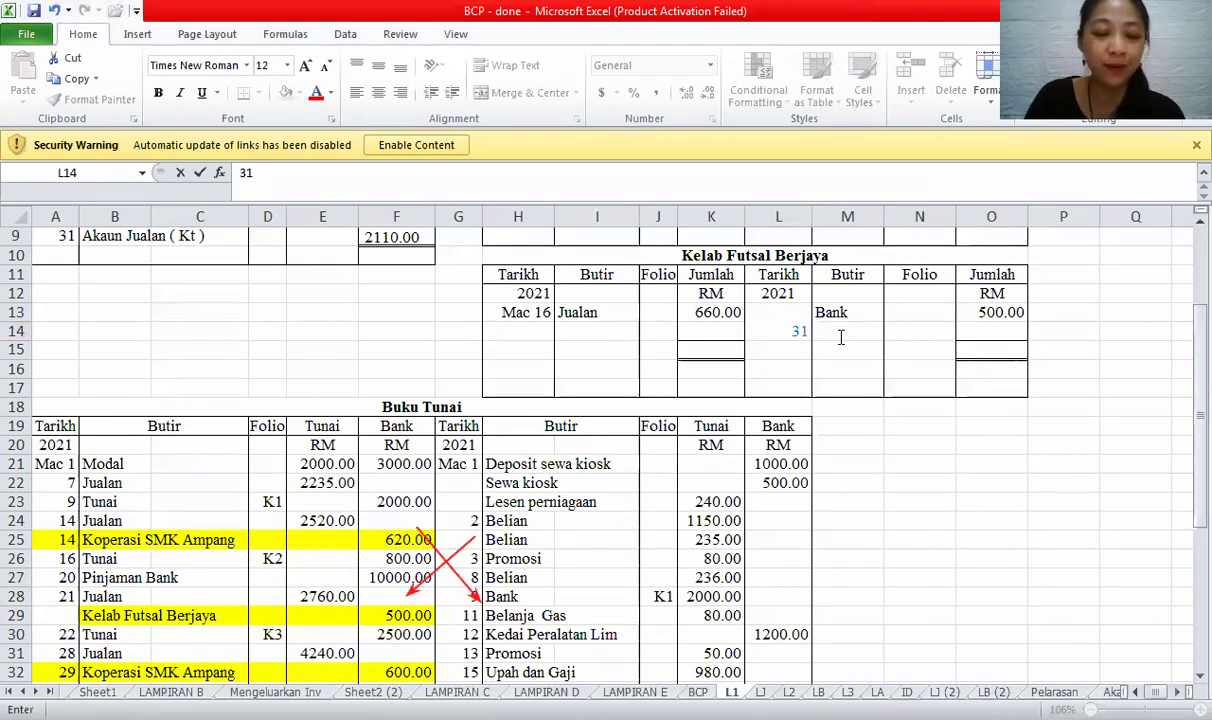
type("Baki h/b")
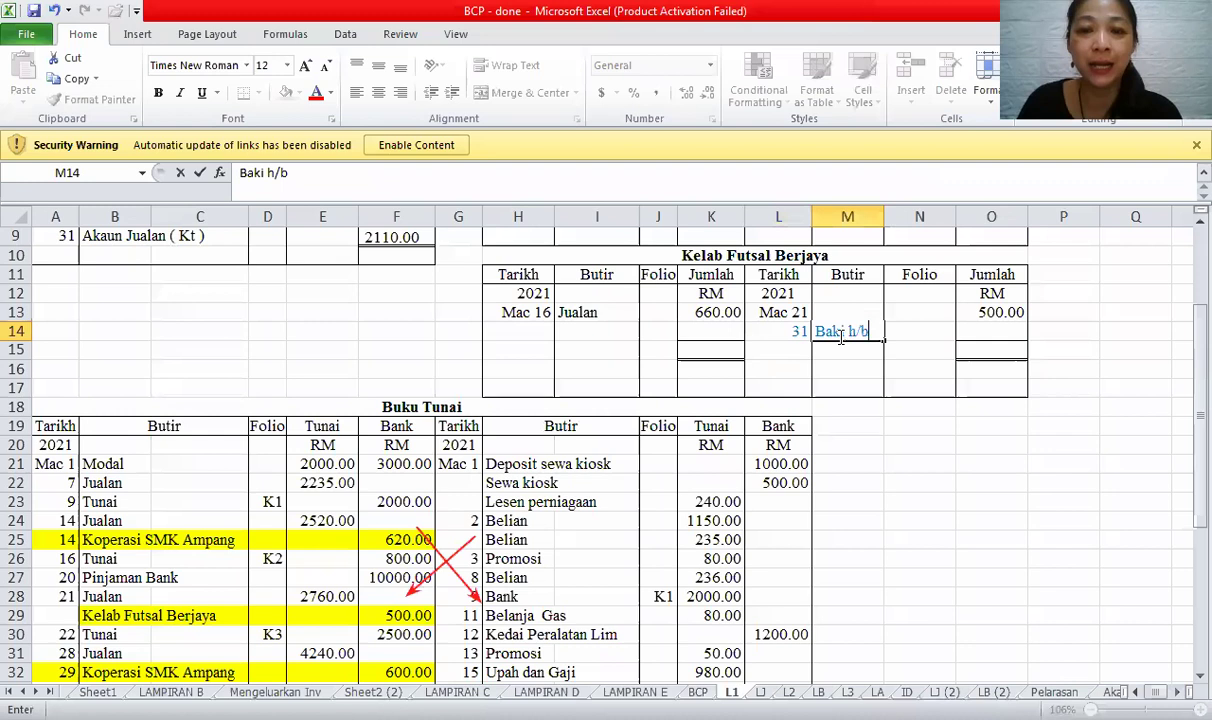
- Enter the total 660 on both sides of the Kelab Futsal Berjaya account and set the Baki h/b amount to 160
left_click(700, 350)
type("660")
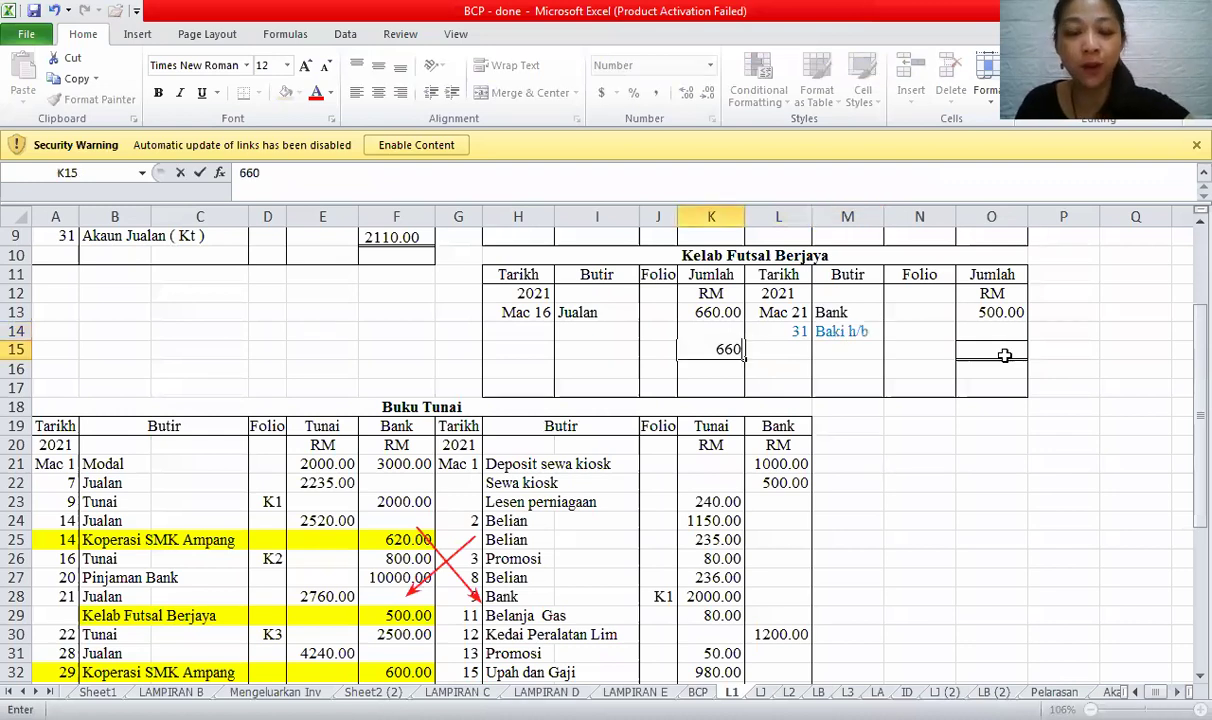
left_click(1004, 351)
type("660")
key("Return")
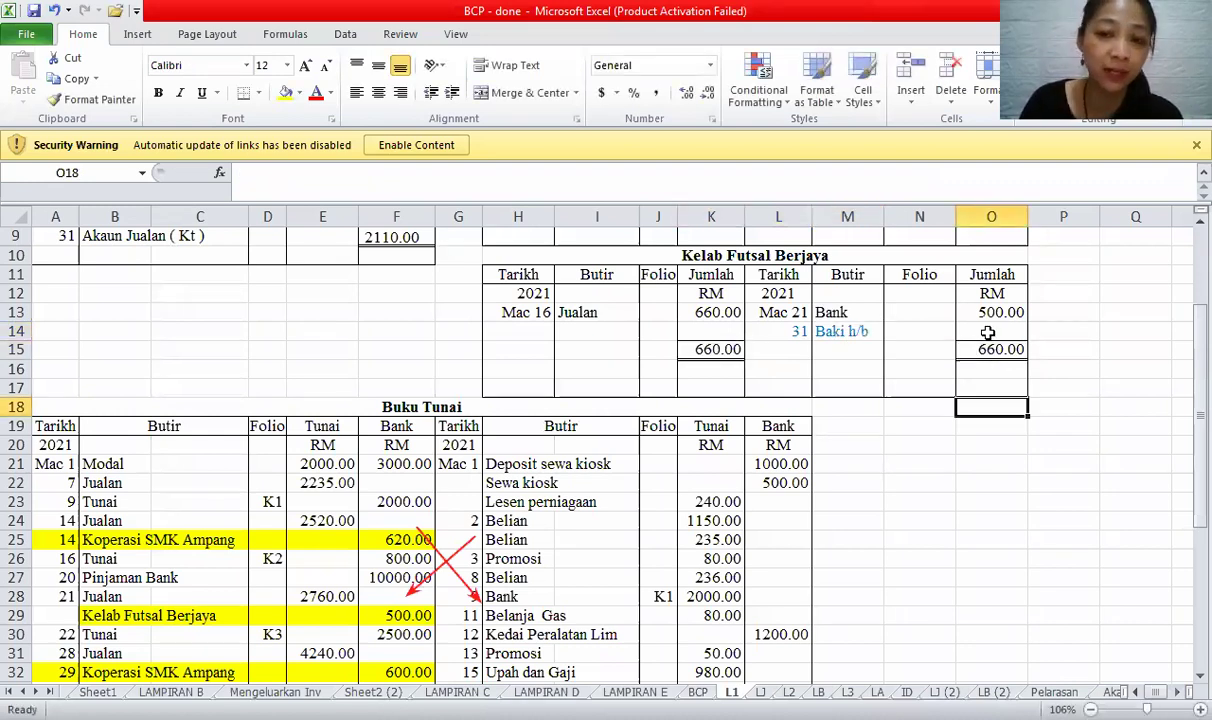
left_click(987, 332)
type("160")
key("Return")
- Enter the opening balance below the debit total of the Kelab Futsal Berjaya account as Apr 1, Baki b/b, 160
left_click(526, 368)
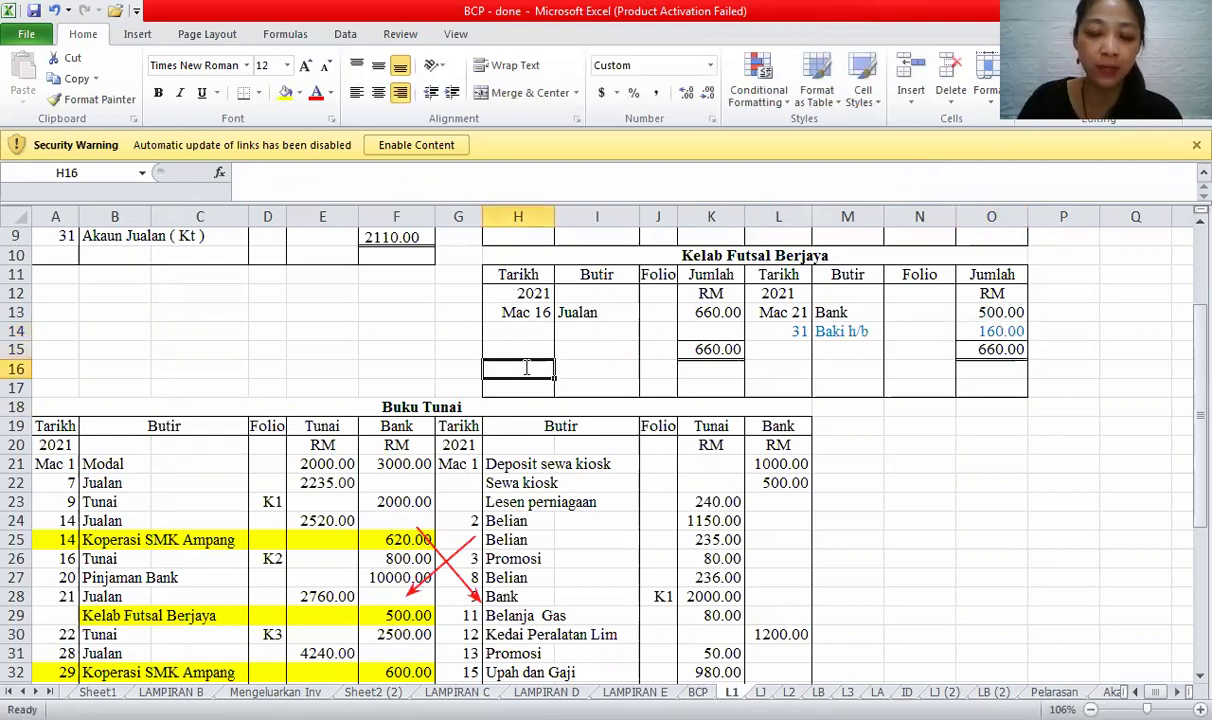
type("'Apr")
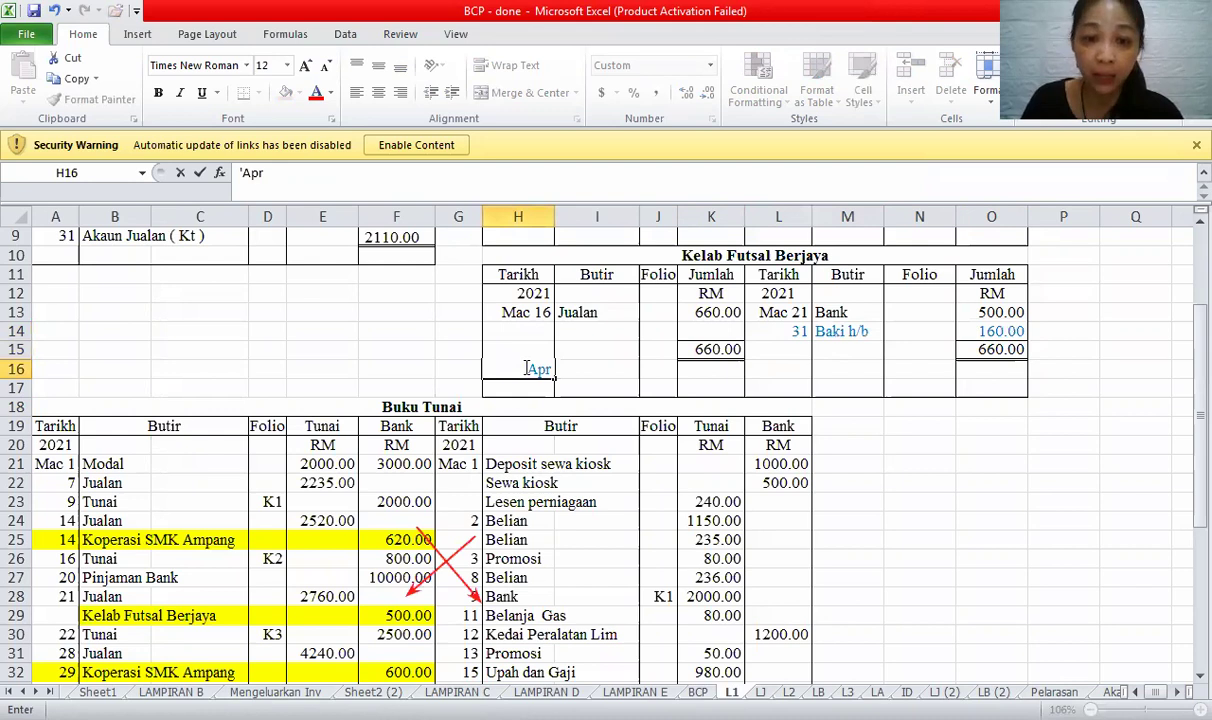
type(" 1")
key("Tab")
type("Baki")
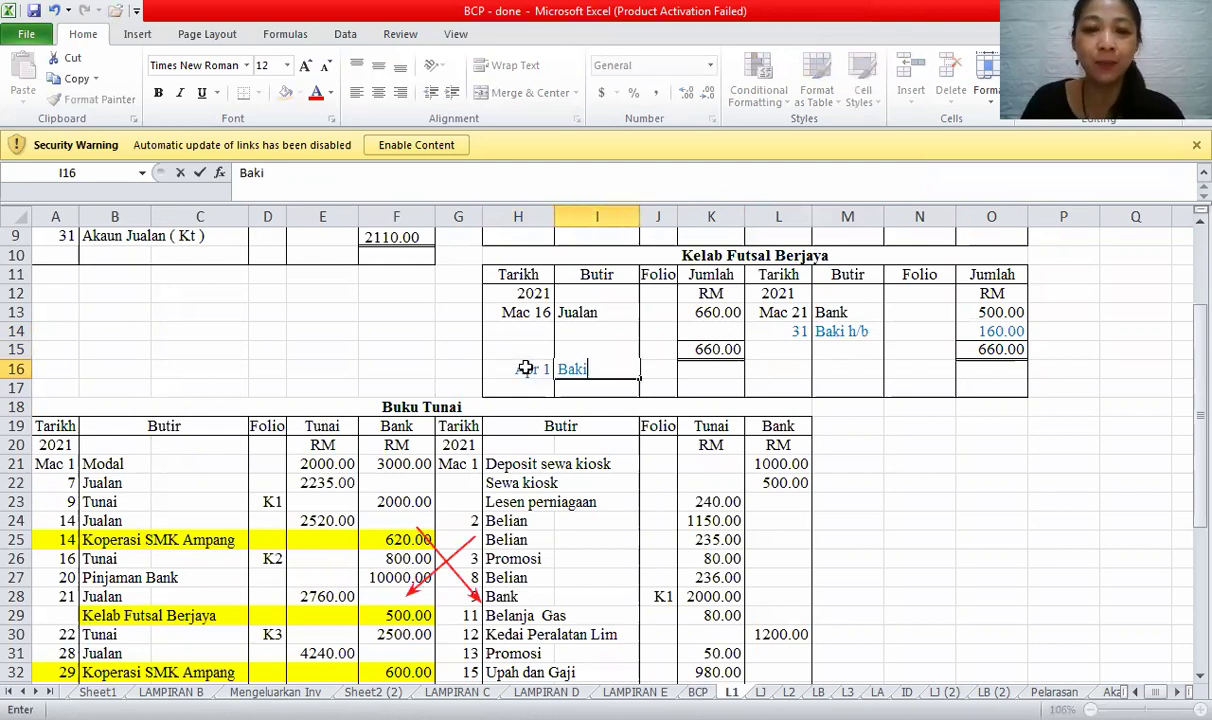
type(" b/b")
key("Tab")
key("Tab")
type("160")
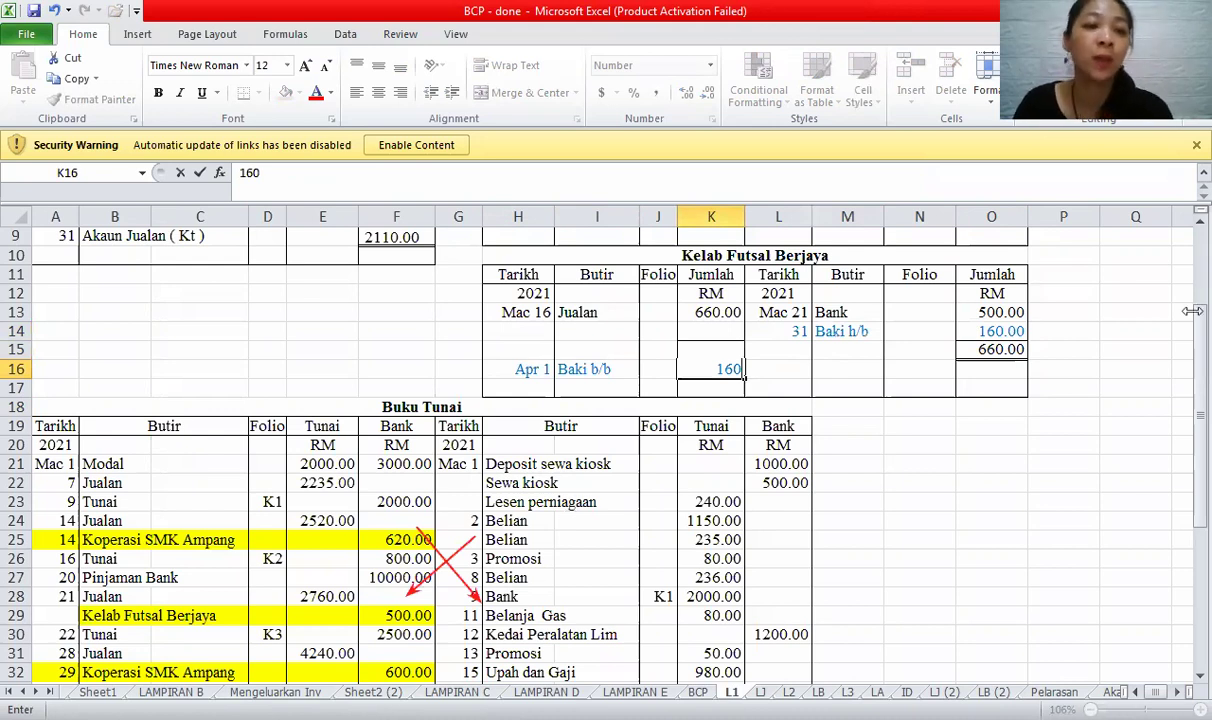
left_click(597, 502)
- Review the customer accounts on L1, open the LJ sheet with the Lejar Jualan, and clear the red arrows
scroll(1186, 225, "up", 1)
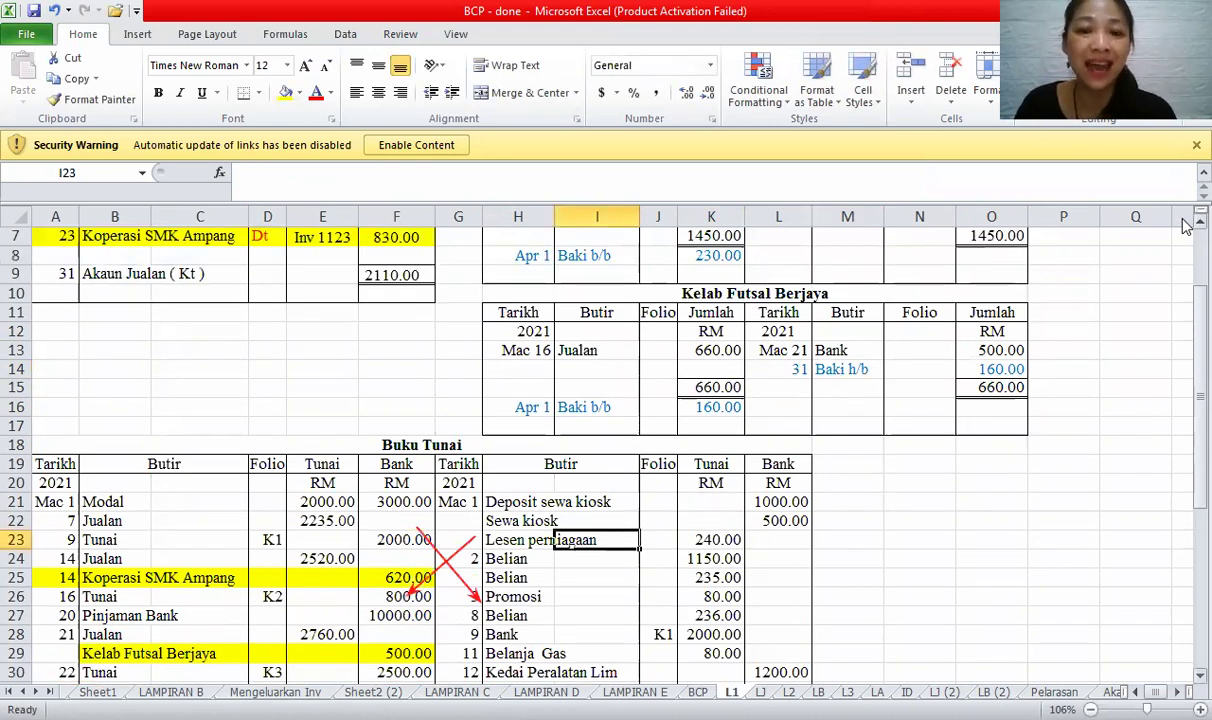
scroll(1186, 225, "up", 2)
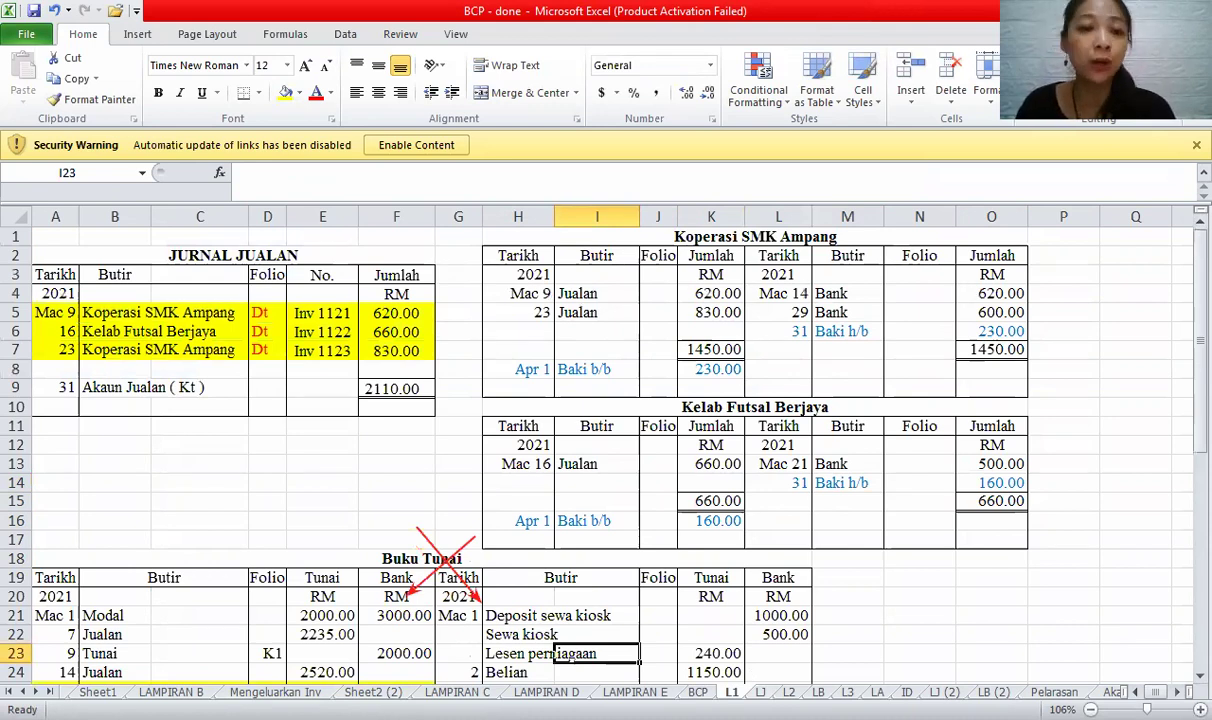
key("ctrl+Page_Down")
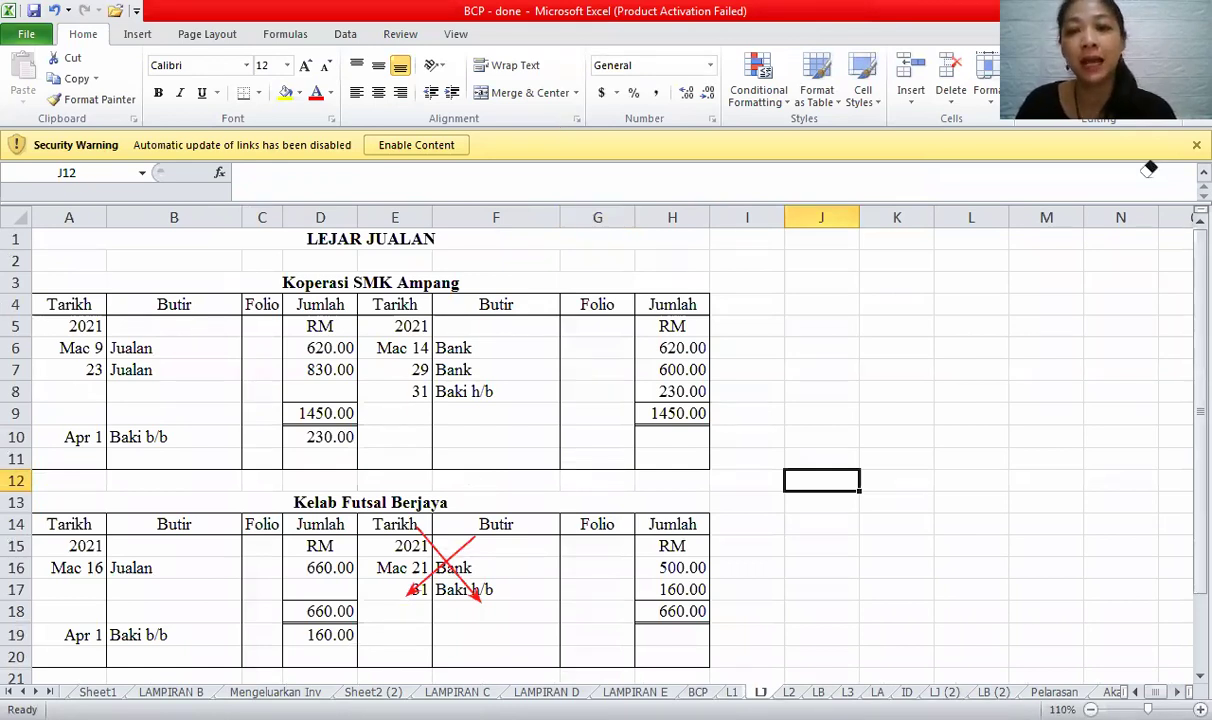
key("Escape")
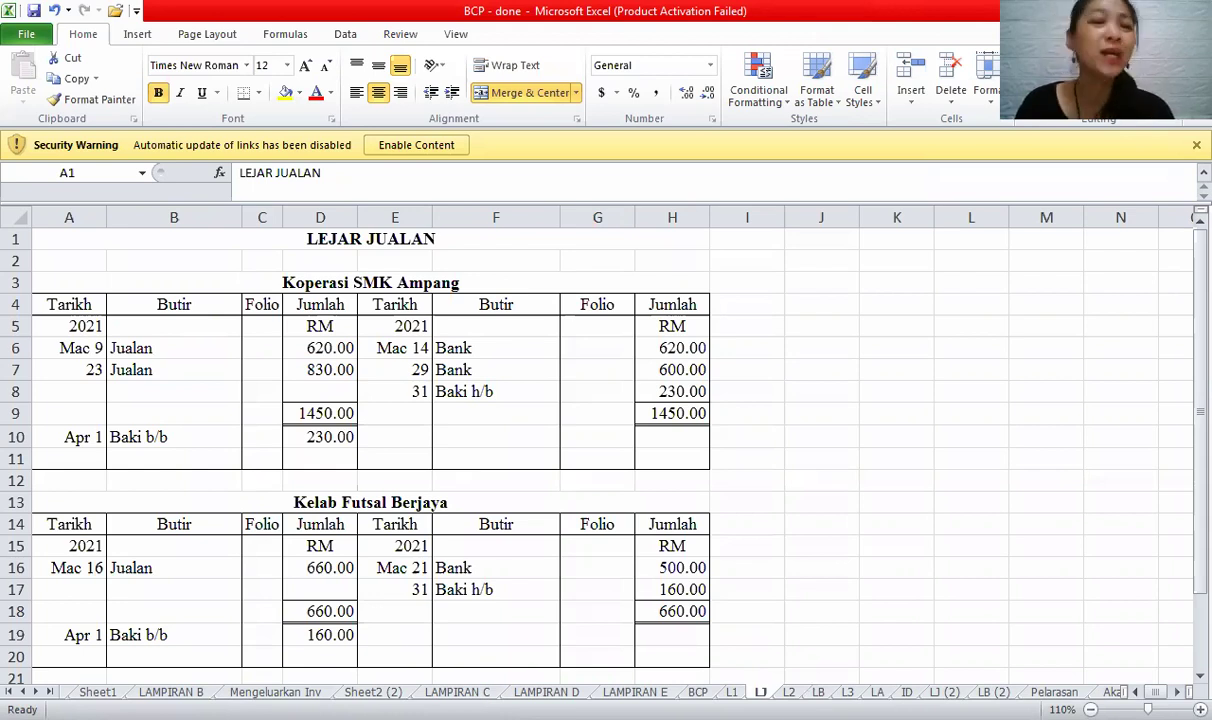
- Open the L2 sheet and look over the Jurnal Belian, Jurnal Pulangan Belian, Buku Tunai and the supplier account templates
key("ctrl+Page_Down")
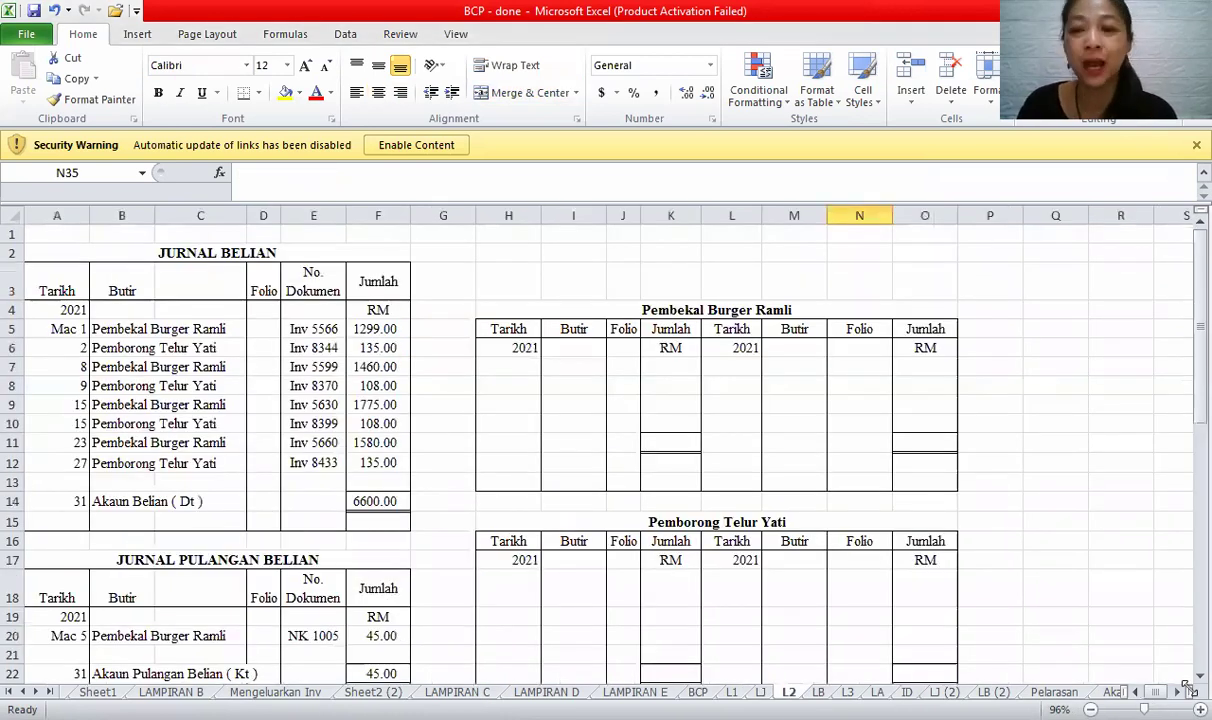
scroll(1183, 684, "down", 1)
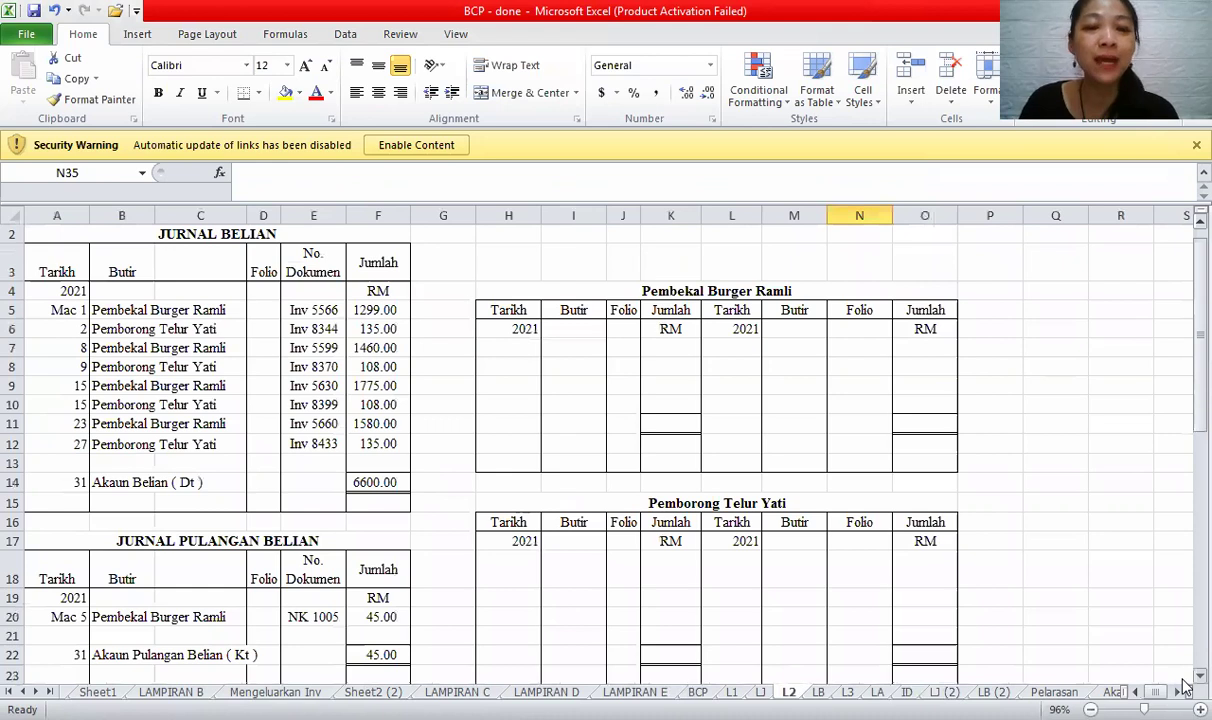
scroll(1183, 688, "down", 2)
scroll(1124, 320, "down", 3)
scroll(1183, 240, "up", 2)
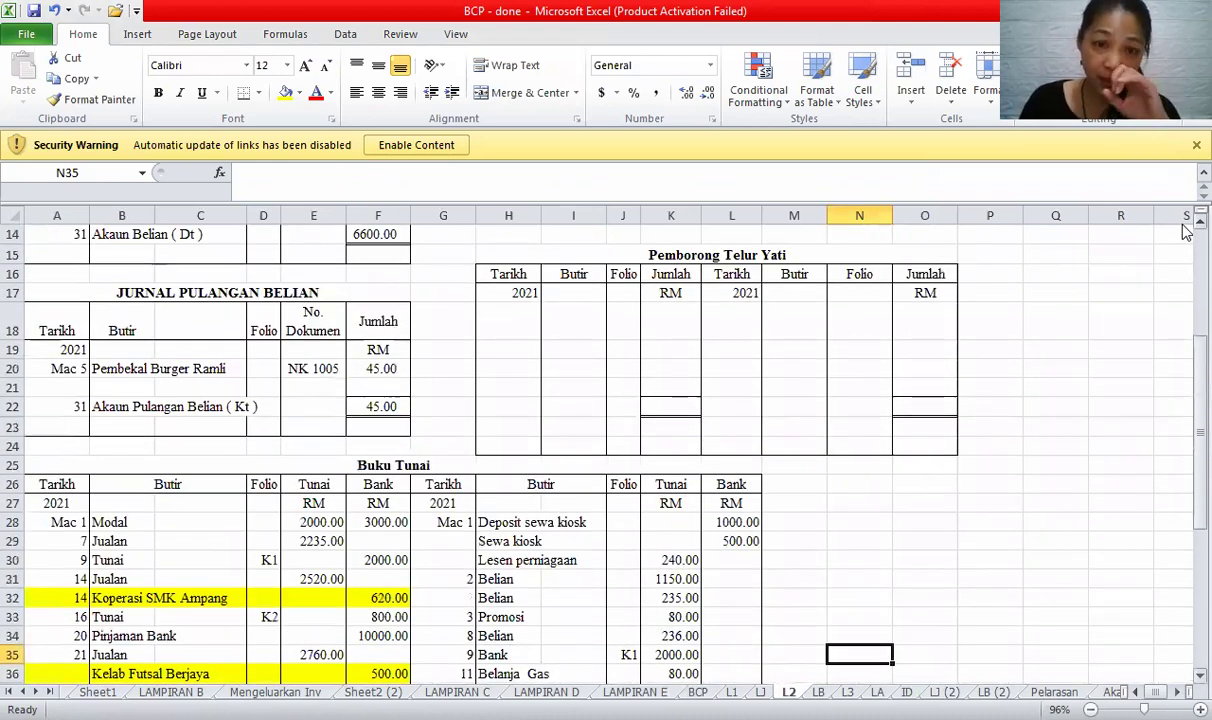
scroll(1183, 232, "up", 2)
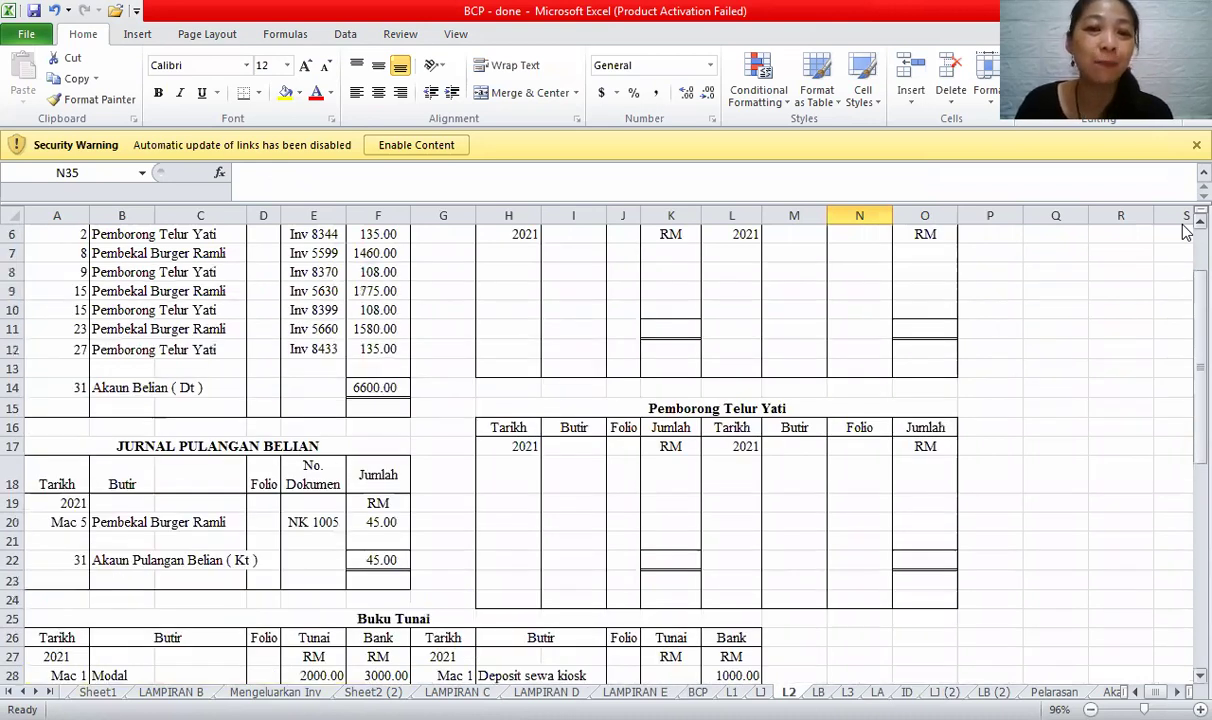
scroll(1183, 232, "up", 1)
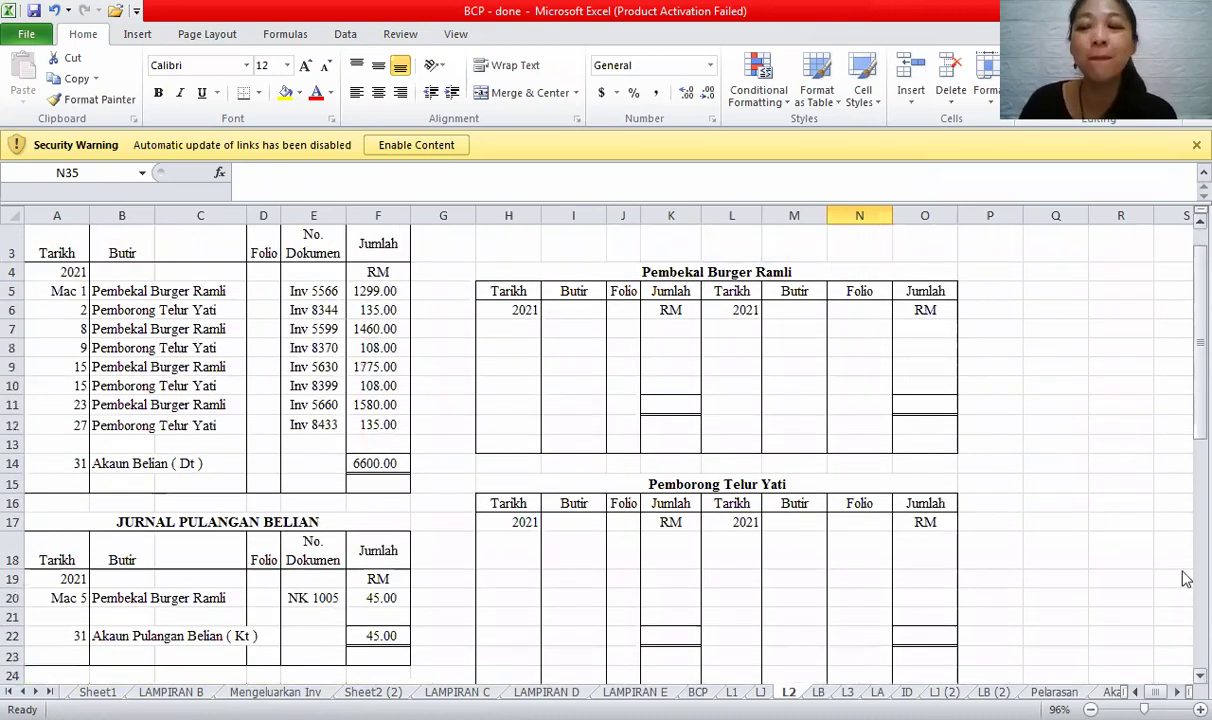
- Mark all eight supplier entries in the Jurnal Belian with Kt in the Folio column
scroll(1183, 681, "down", 1)
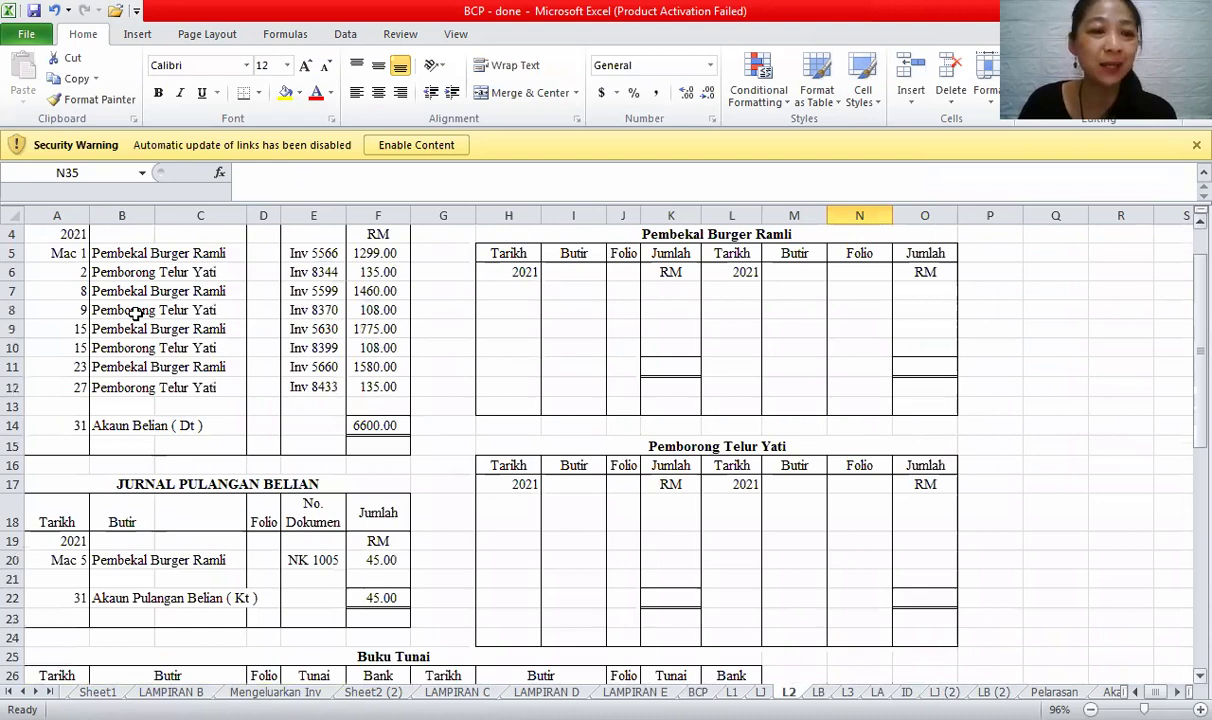
left_click(755, 237)
left_click(740, 443)
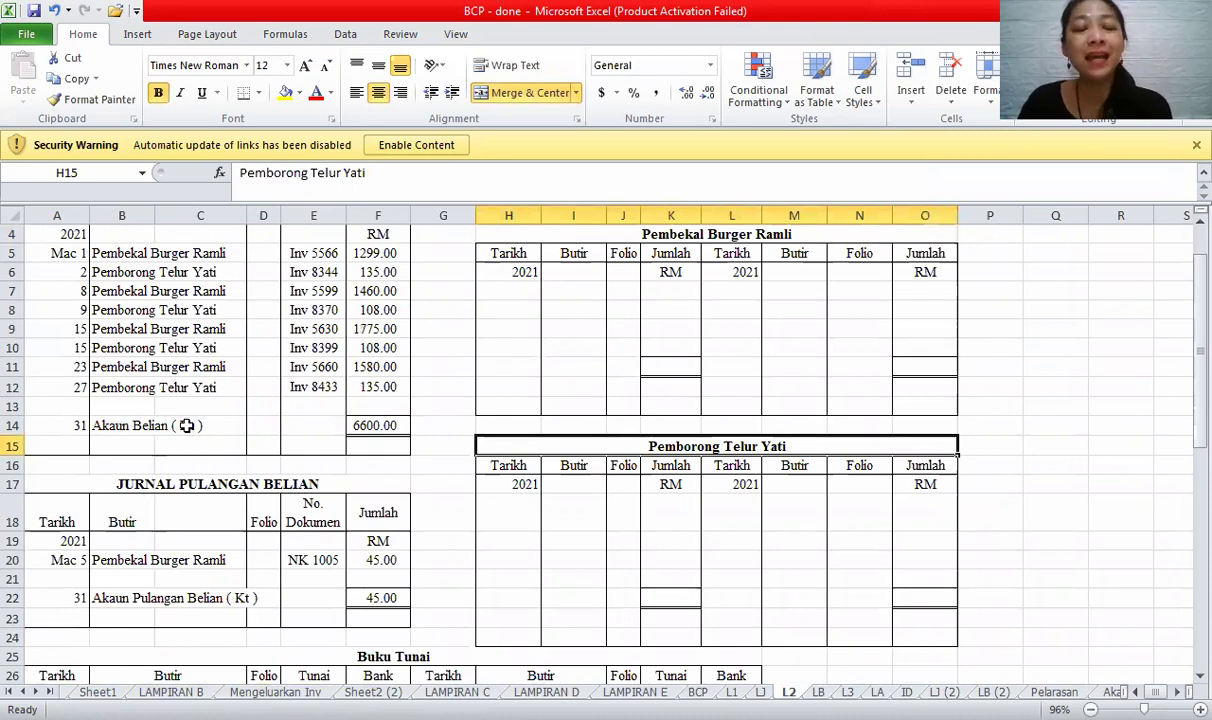
left_click(130, 425)
left_click_drag(181, 425, 176, 421)
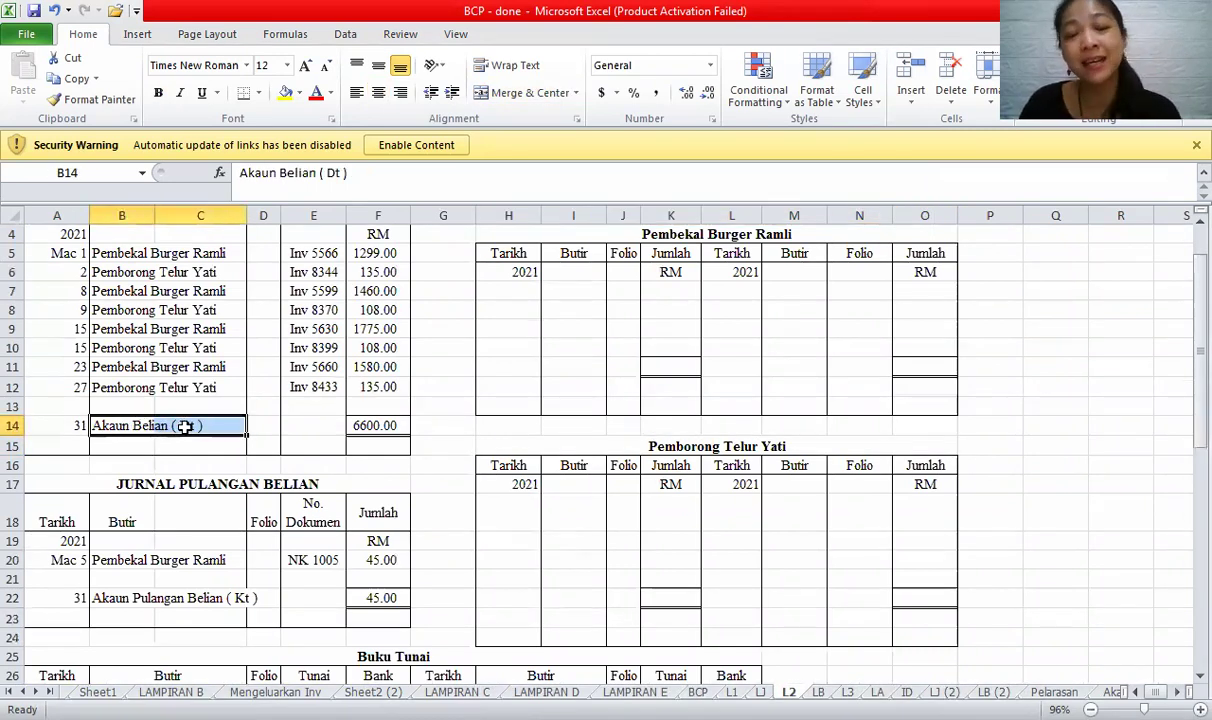
left_click(257, 255)
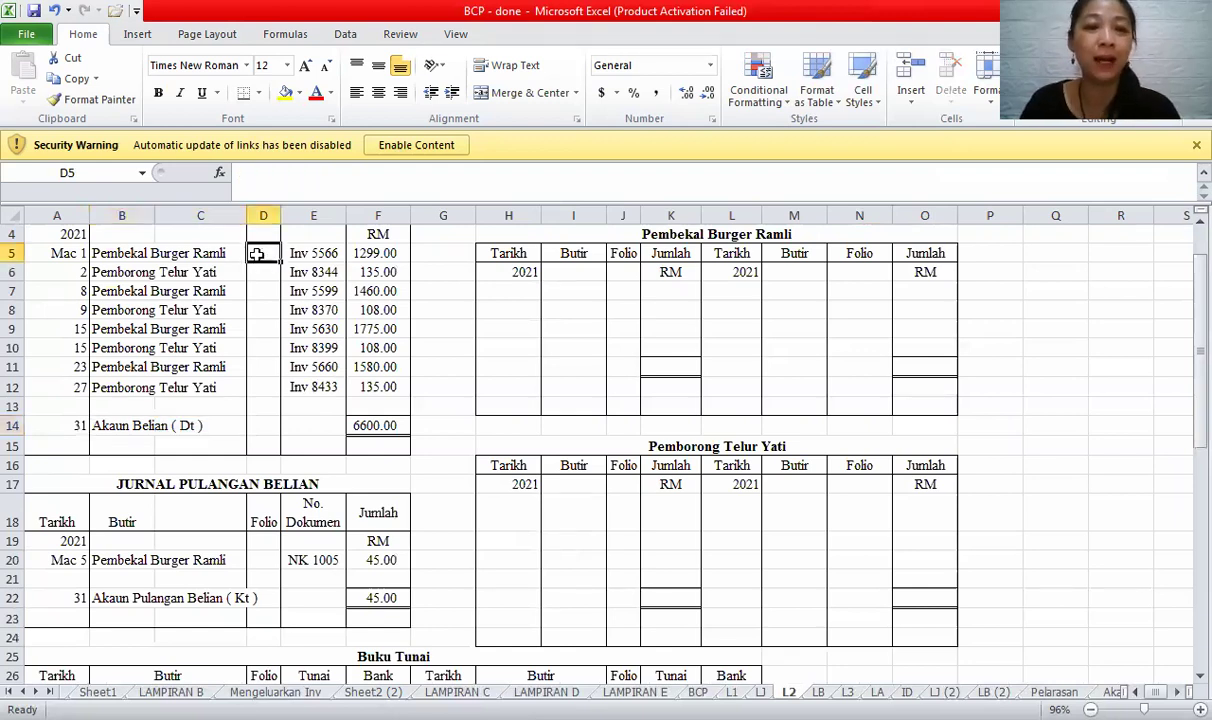
key("Return")
left_click(257, 255)
key("ctrl+c")
left_click_drag(262, 272, 262, 387)
key("ctrl+v")
left_click(265, 249)
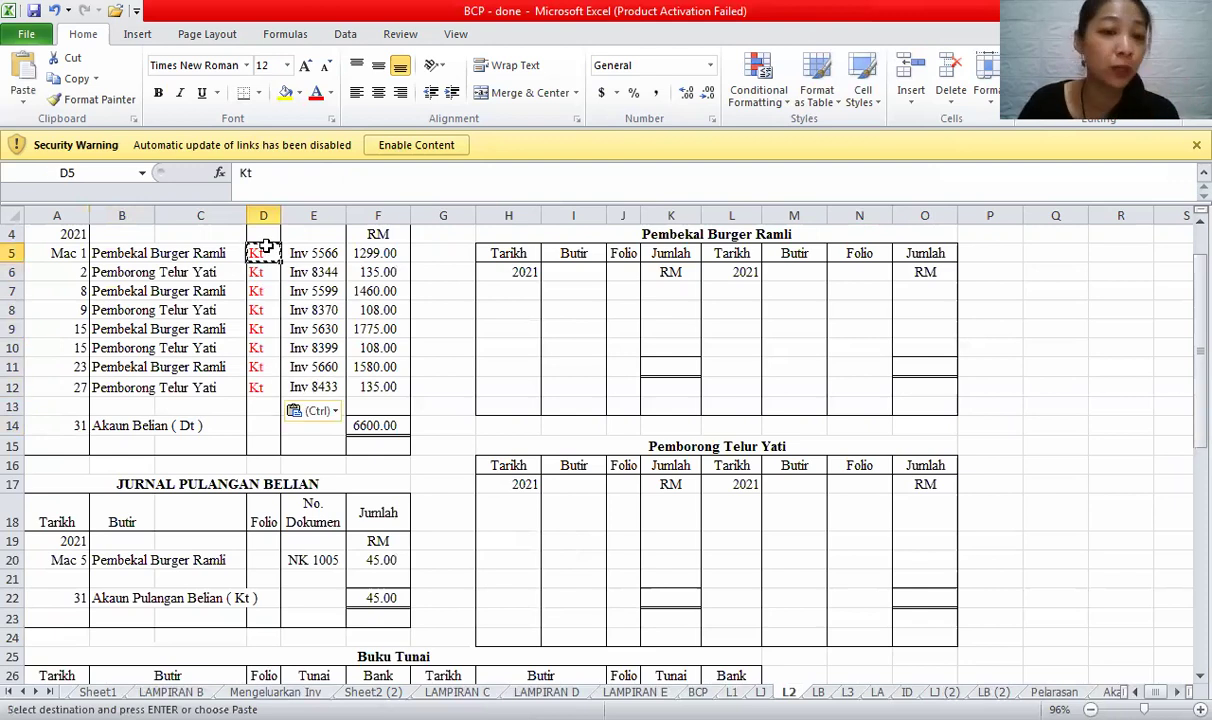
key("Escape")
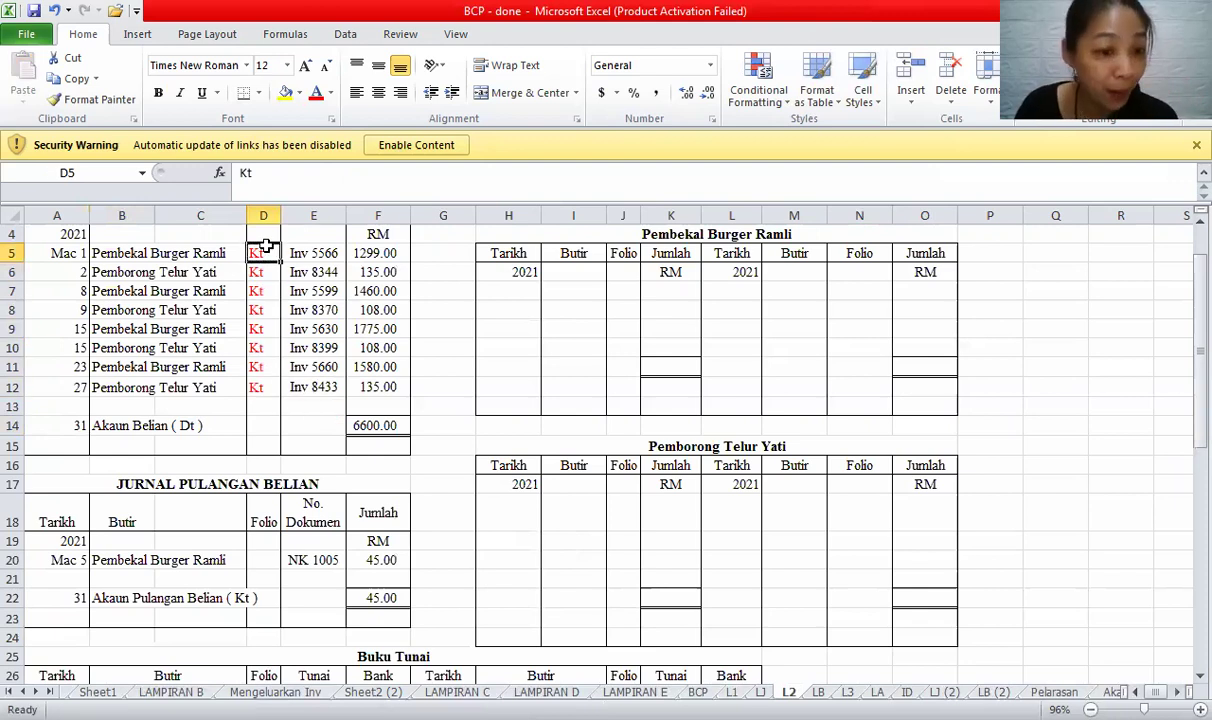
- Mark the Pembekal Burger Ramli entry in the Jurnal Pulangan Belian with Dt in the Folio column
left_click(111, 598)
left_click(225, 598)
key("Up")
key("Up")
key("Left")
left_click(260, 562)
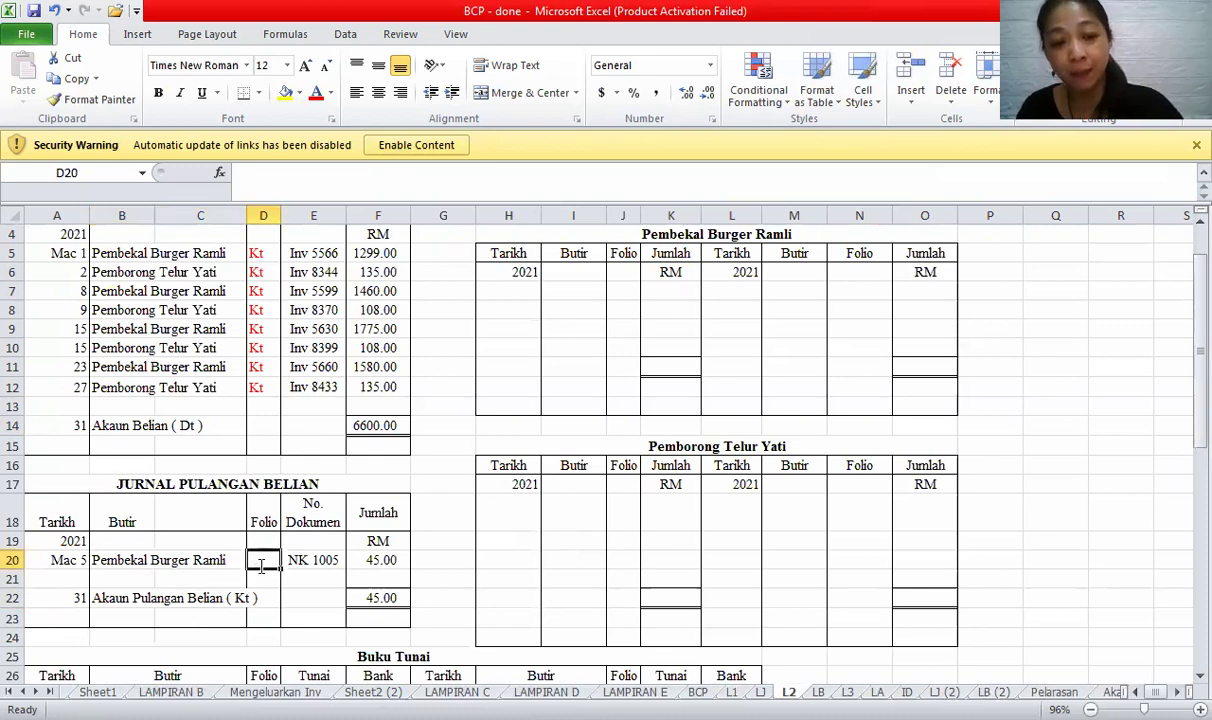
type("Dt")
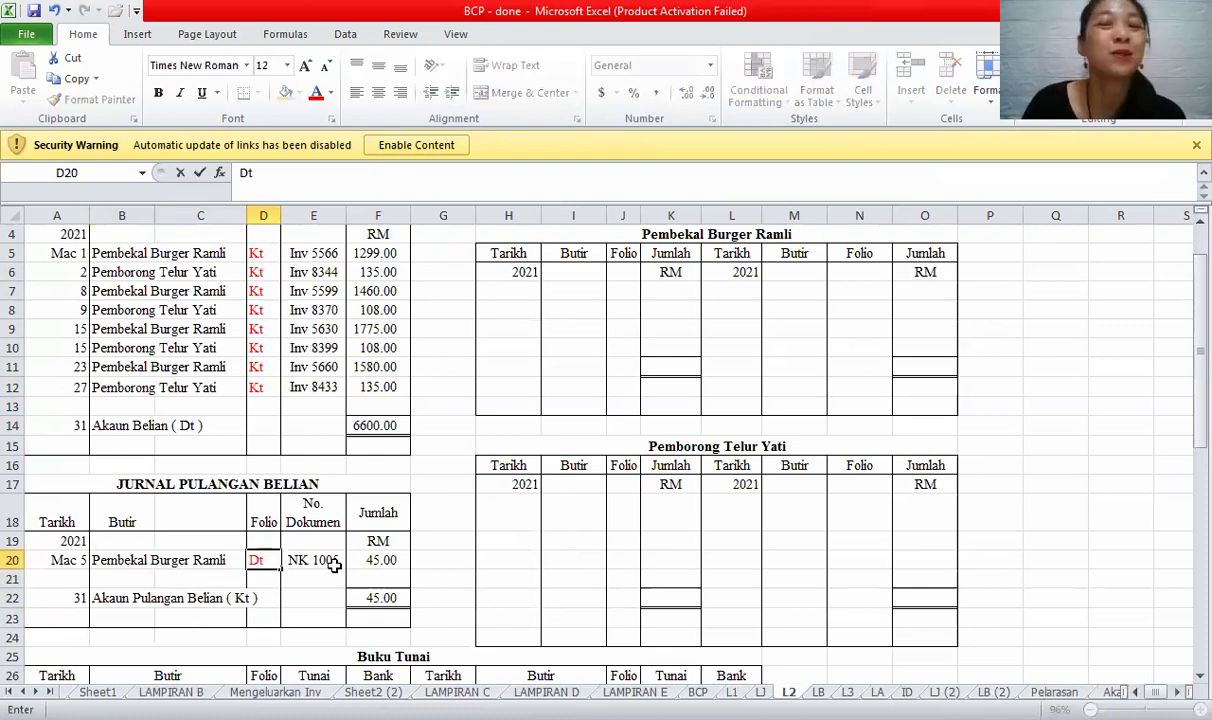
left_click(333, 563)
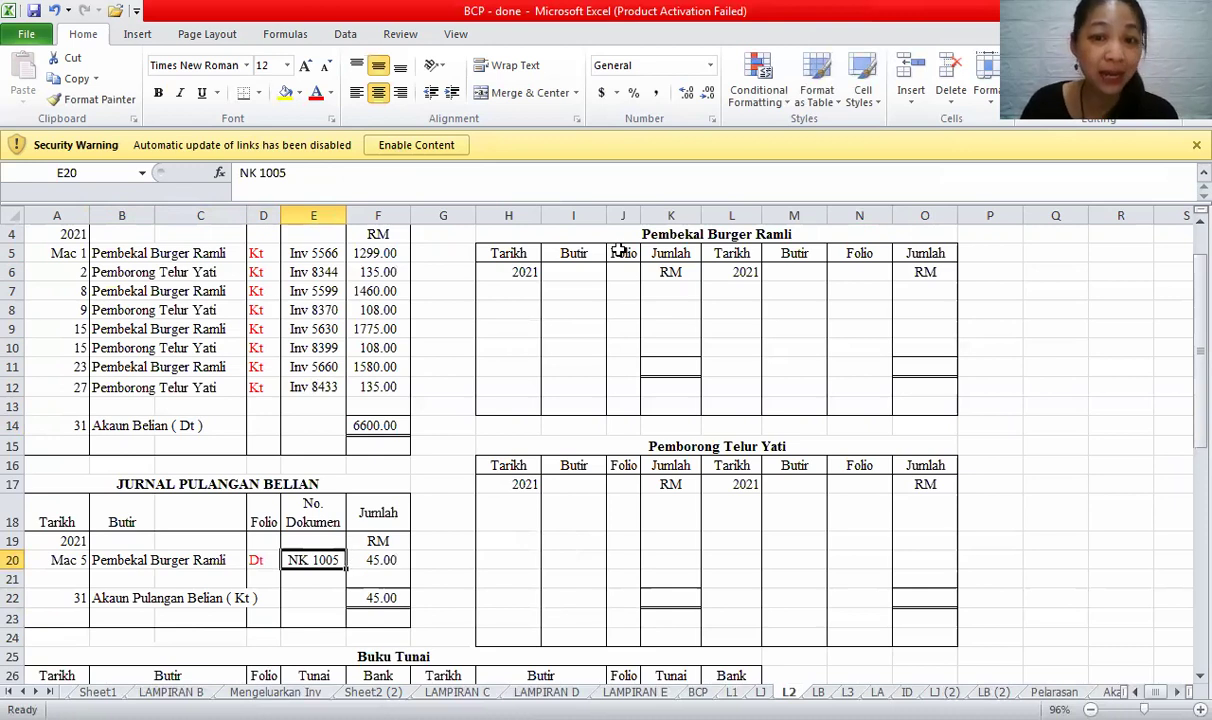
- Highlight the four Pembekal Burger Ramli rows in the Jurnal Belian with a light orange fill
left_click_drag(585, 236, 600, 372)
left_click_drag(623, 575, 614, 634)
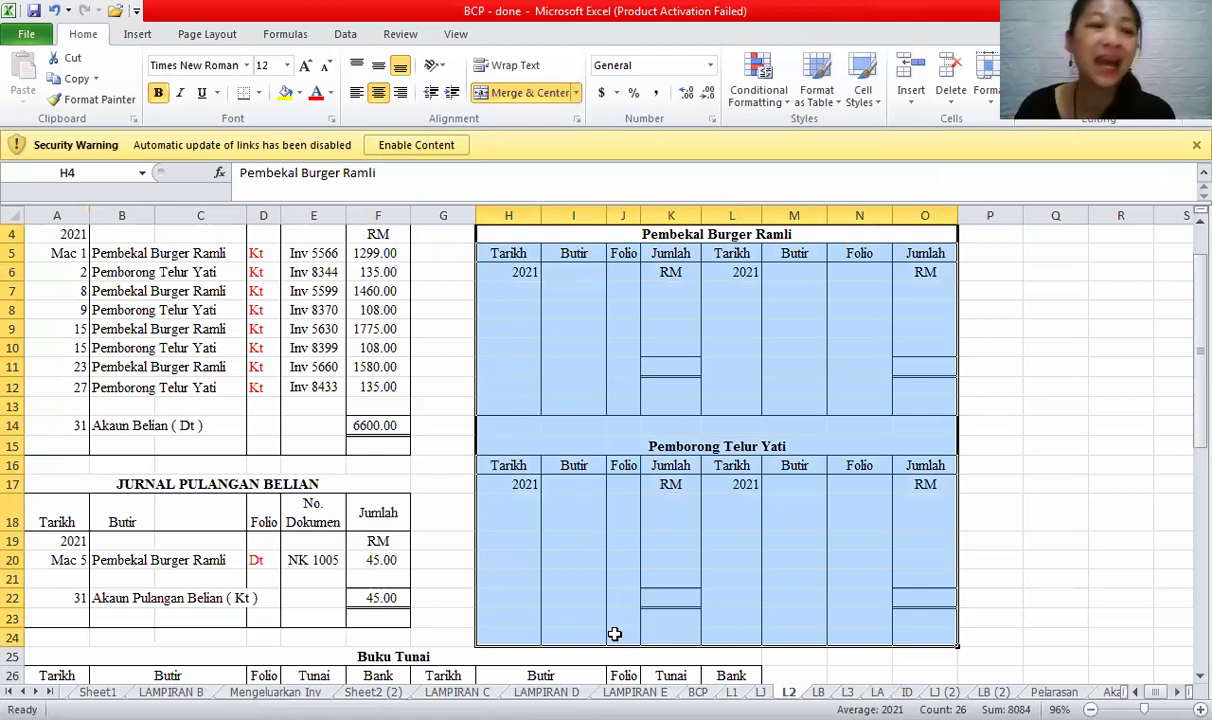
left_click(785, 382)
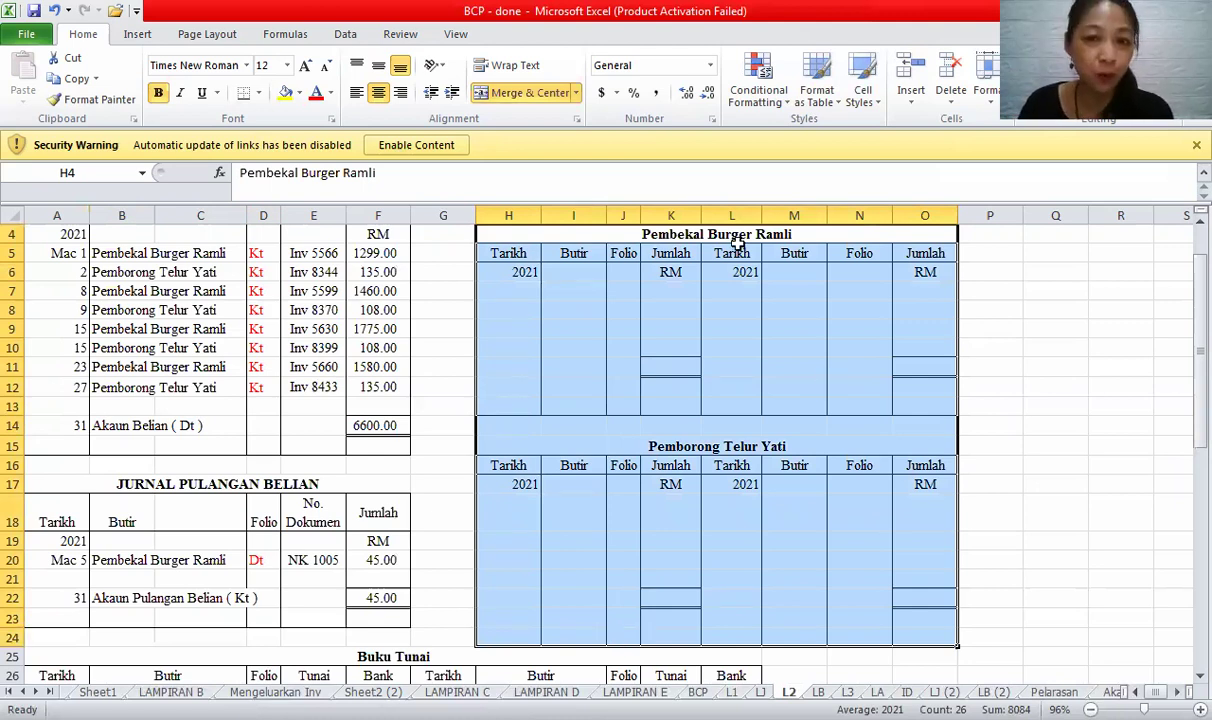
left_click_drag(64, 250, 364, 242)
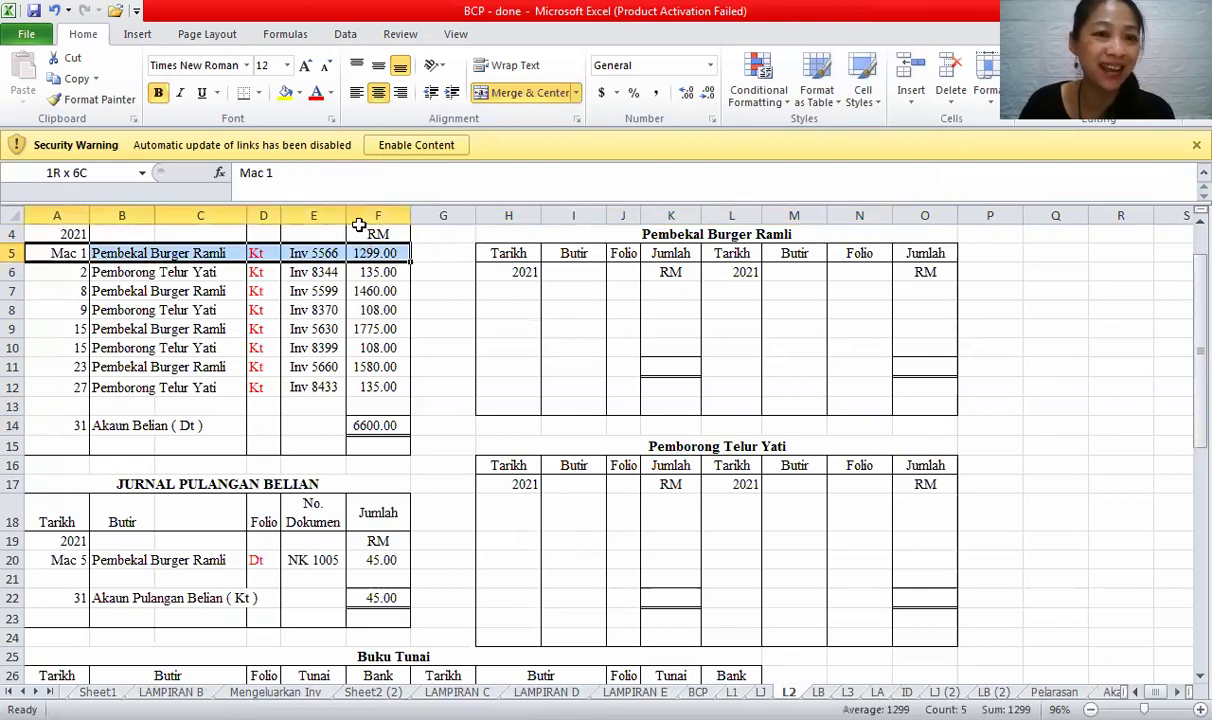
left_click_drag(64, 284, 348, 287)
left_click(285, 93)
left_click_drag(56, 327, 362, 326)
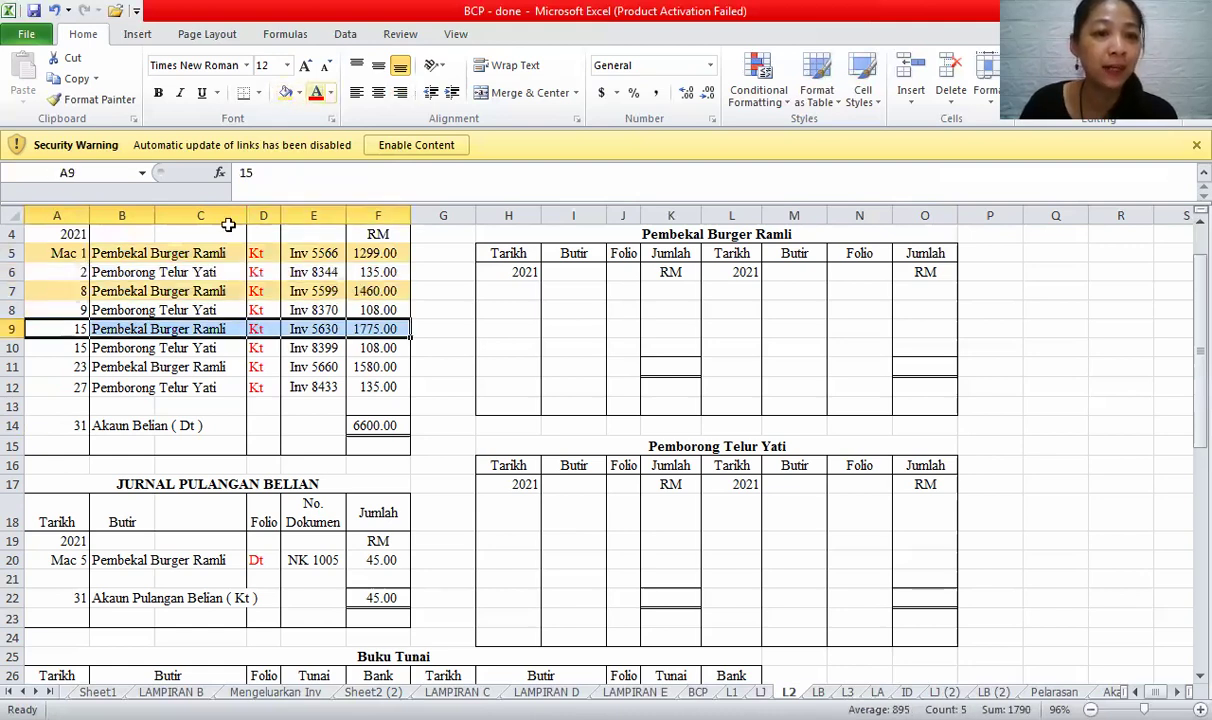
key("F4")
left_click_drag(60, 366, 355, 366)
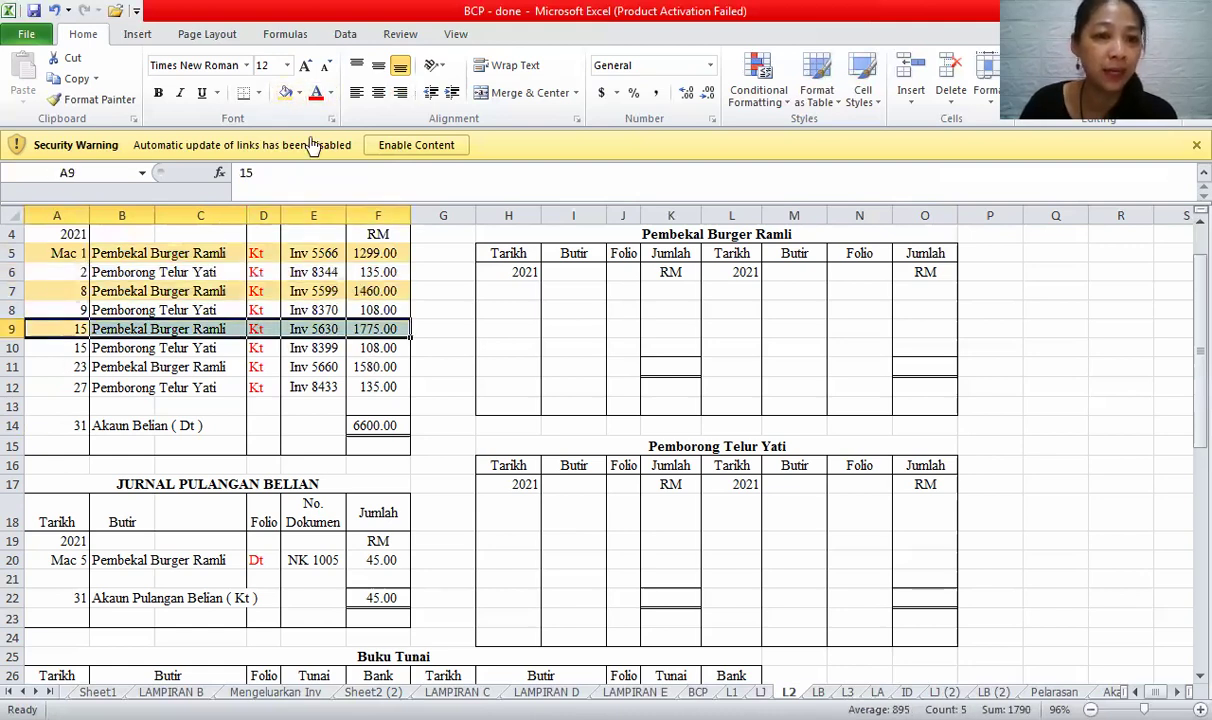
left_click(284, 94)
left_click_drag(256, 257, 258, 390)
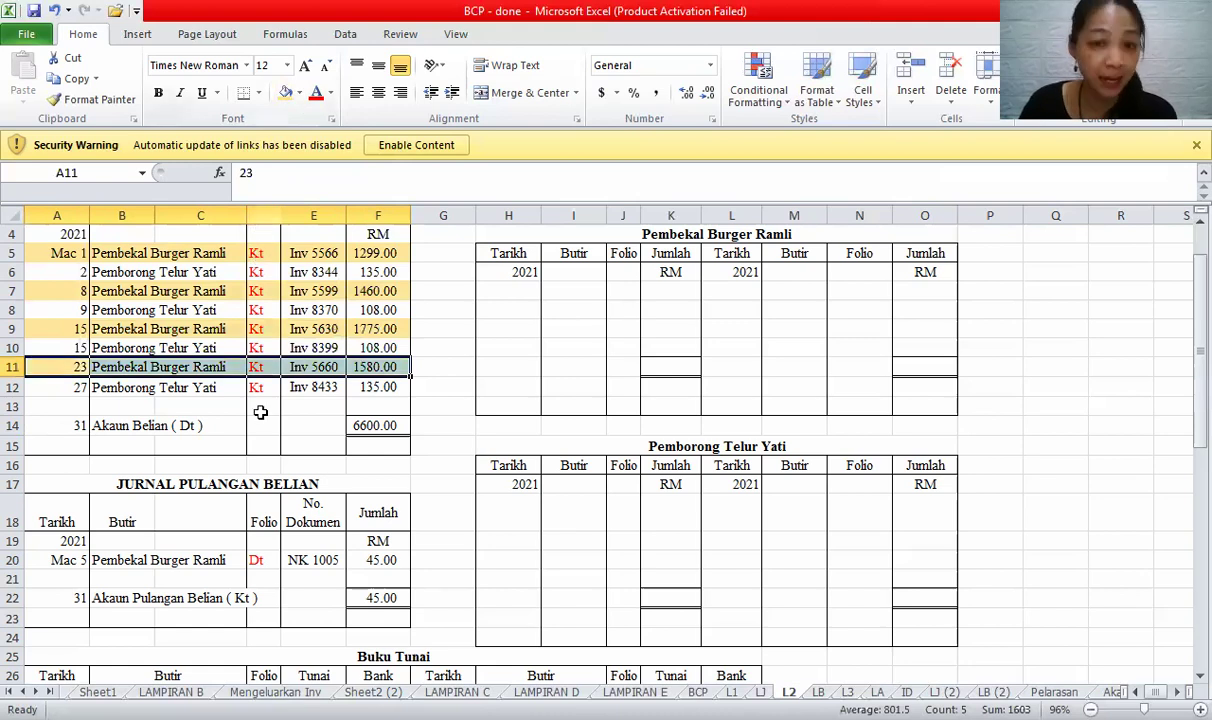
- Enter Mac 1 as the first date on the credit side of the Pembekal Burger Ramli account
left_click(726, 300)
type("Mac 1")
key("Tab")
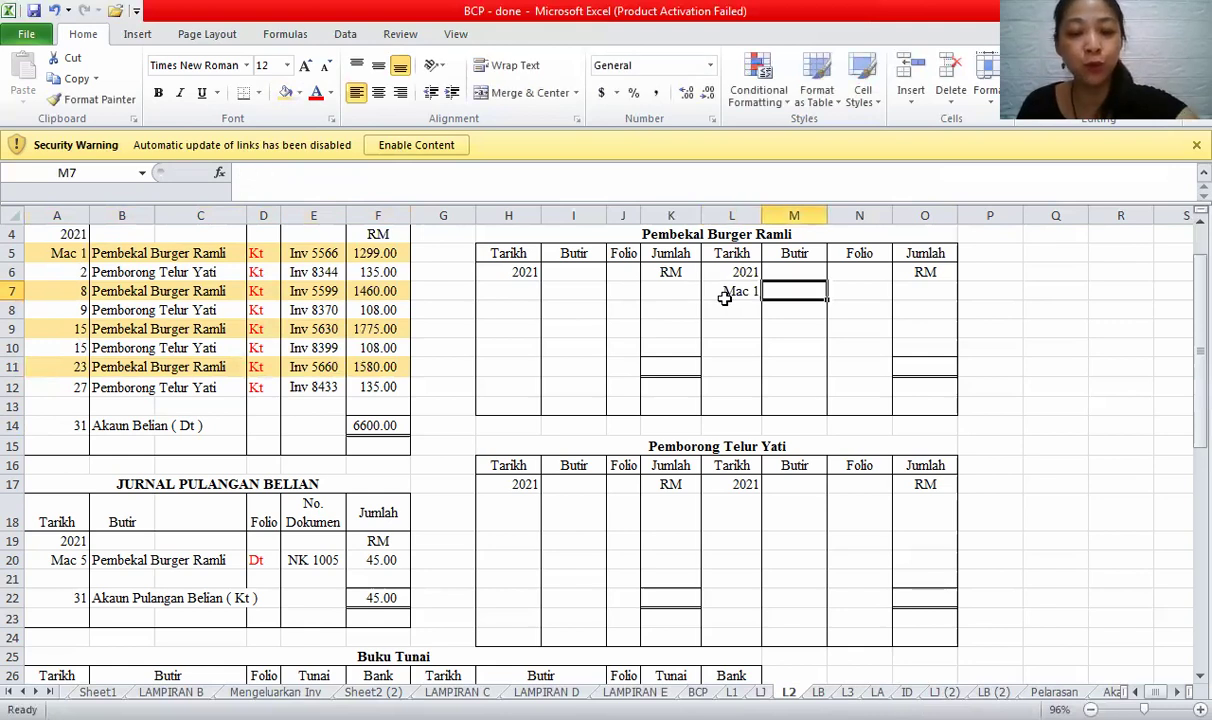
type("8")
key("Return")
type("1")
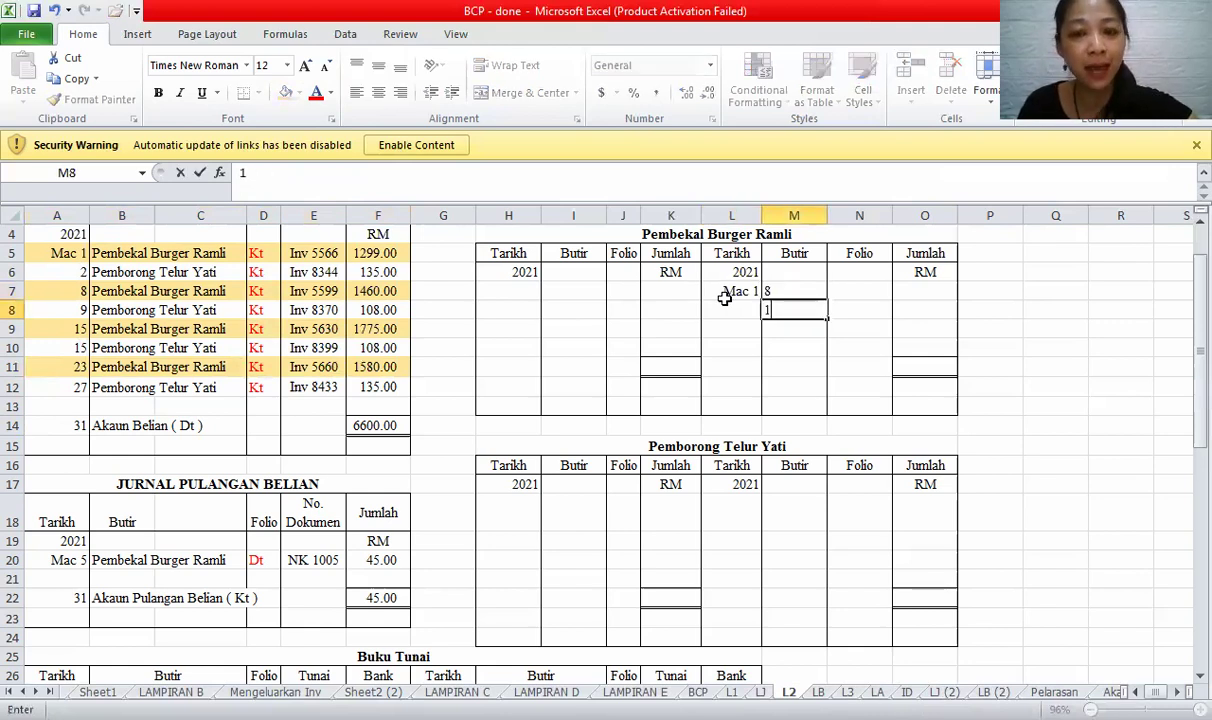
type("5")
key("Return")
key("Up")
key("Up")
key("shift+Down")
key("shift+Down")
key("Delete")
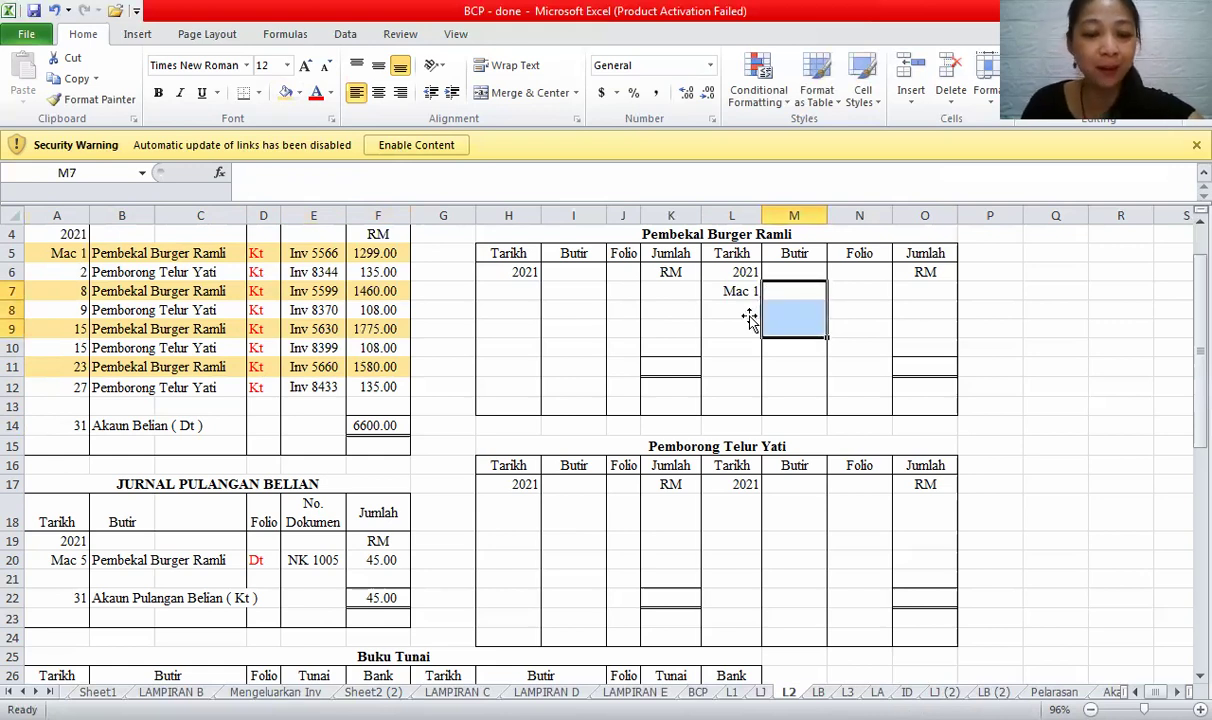
- Enter the dates 8, 15 and 23 below Mac 1 on the credit side of the Pembekal Burger Ramli account
left_click(748, 316)
type("8")
key("Return")
type("15")
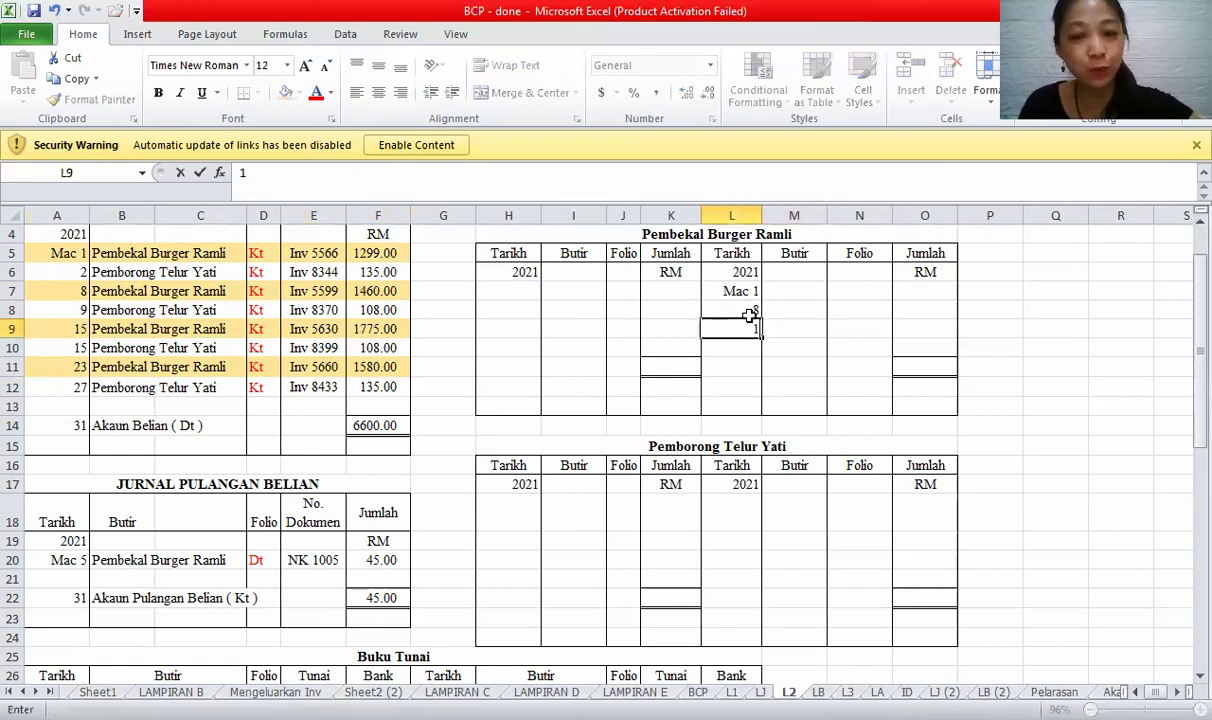
key("Return")
type("23")
- Enter Belian as the Butir for all four credit entries of the Pembekal Burger Ramli account
left_click(811, 287)
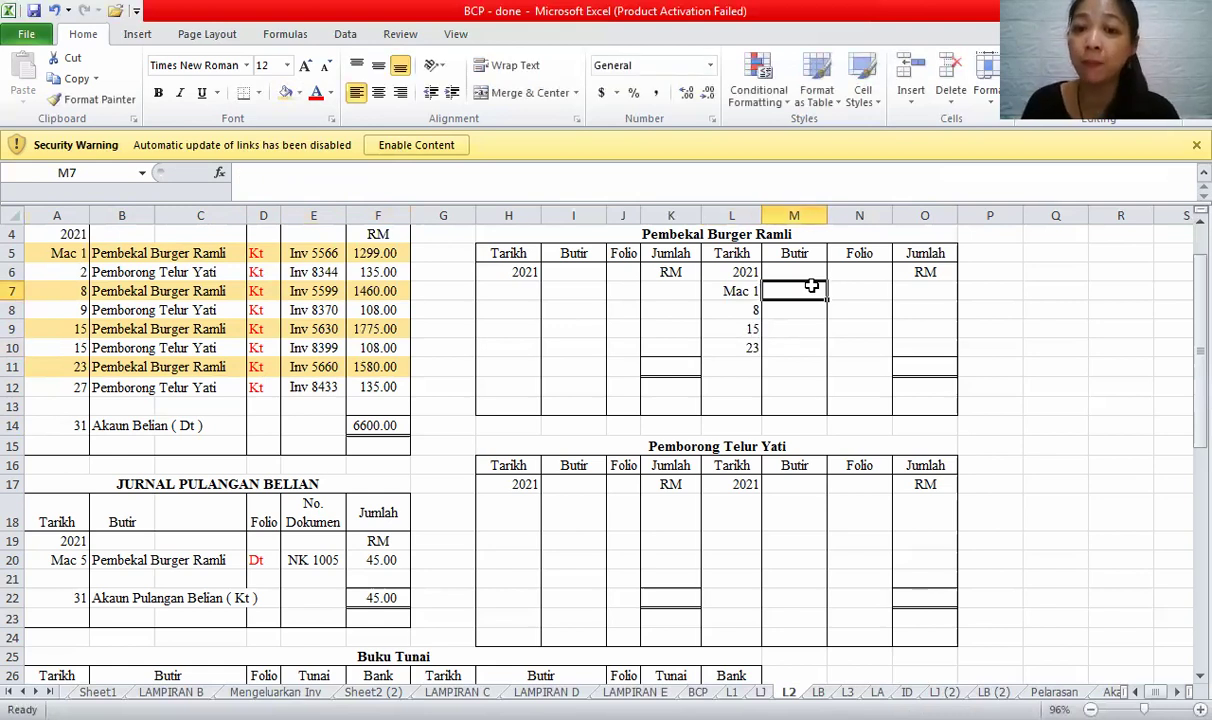
type("Belian")
key("Return")
left_click(790, 309)
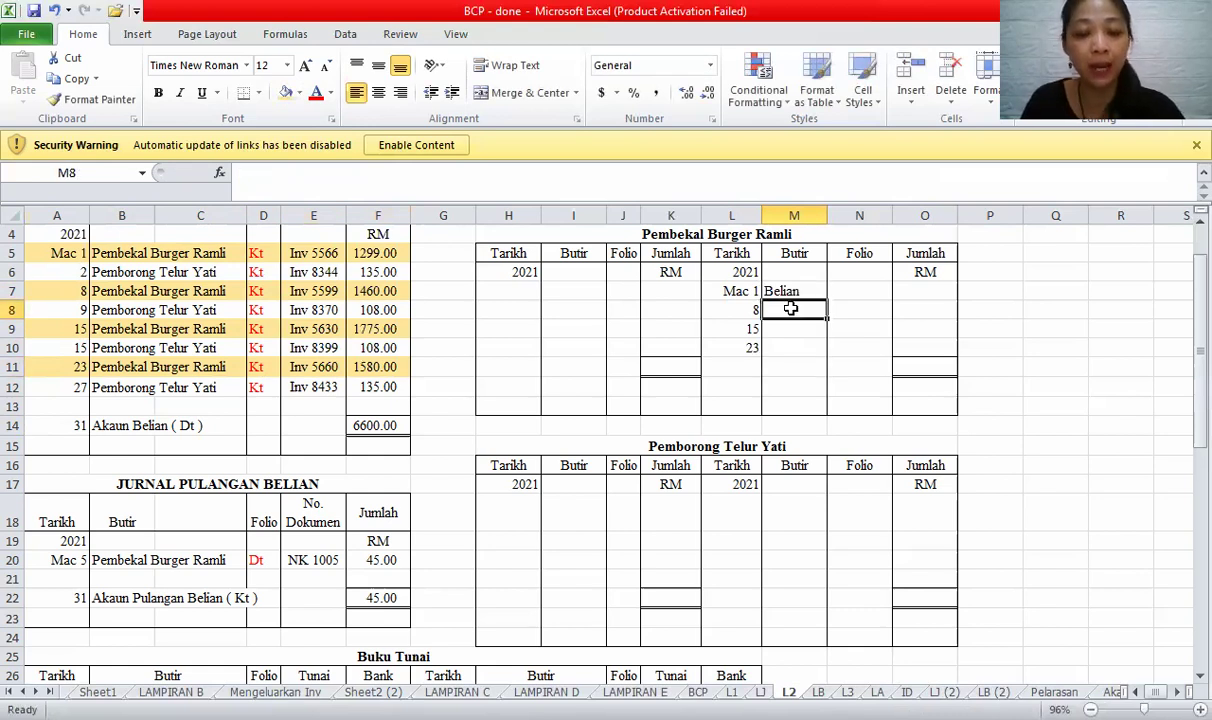
type("Belian")
key("Return")
type("B")
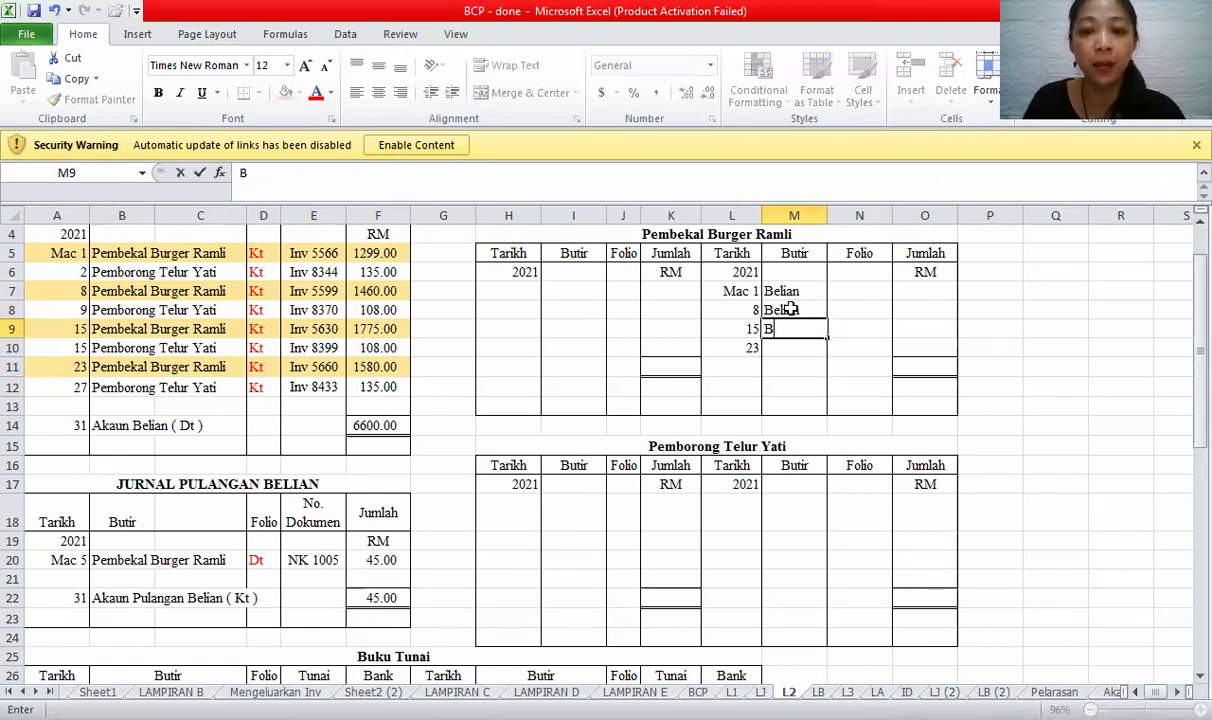
key("Return")
type("B")
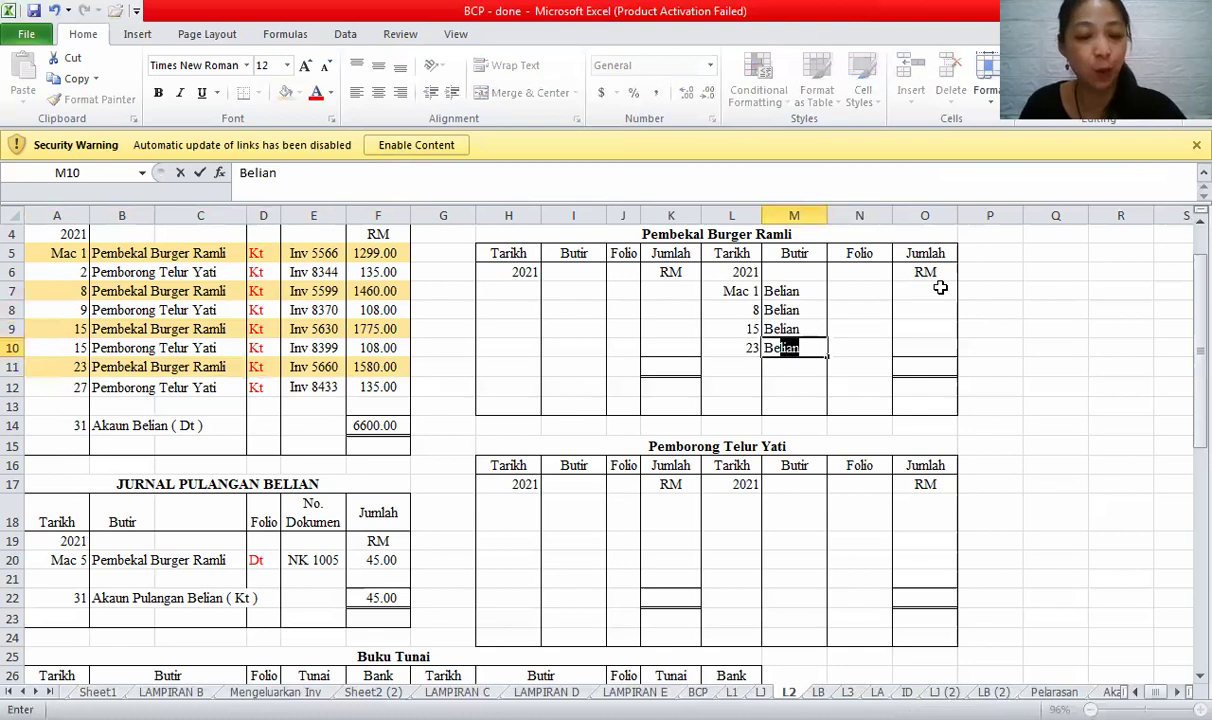
- Enter the credit amounts 1299 for Mac 1 and 1460 for Mac 8 in the Pembekal Burger Ramli account
left_click(940, 287)
type("1299")
left_click(938, 311)
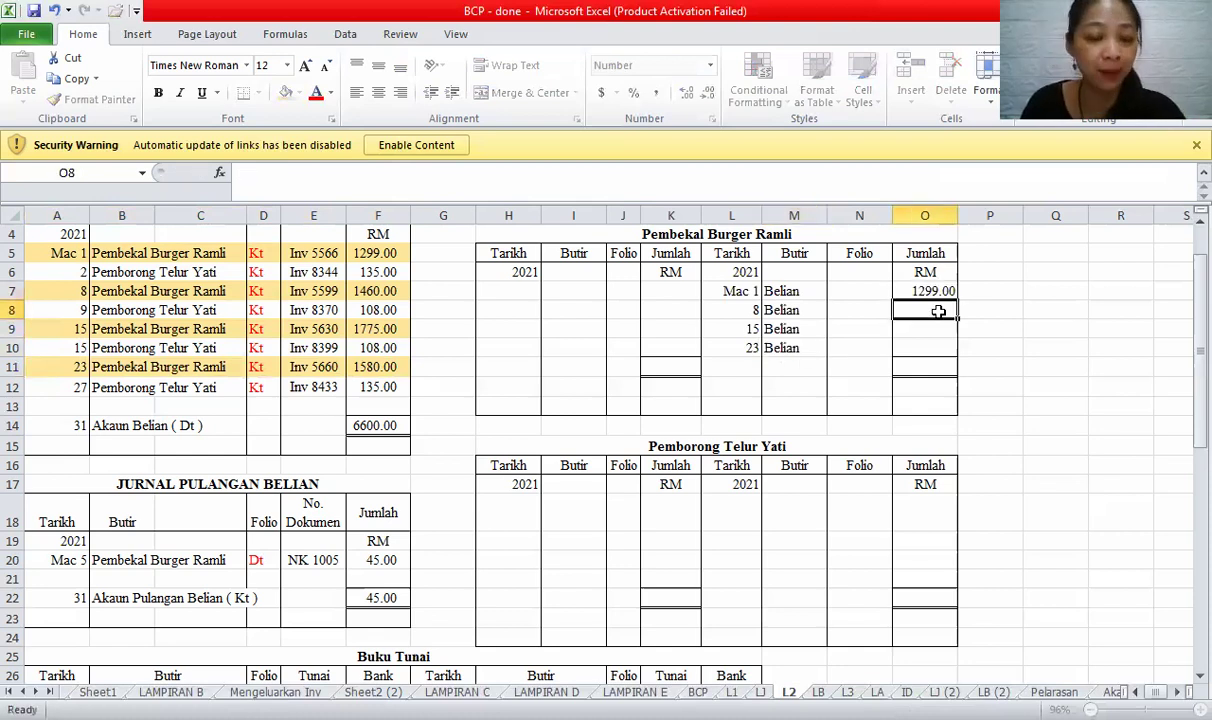
type("146")
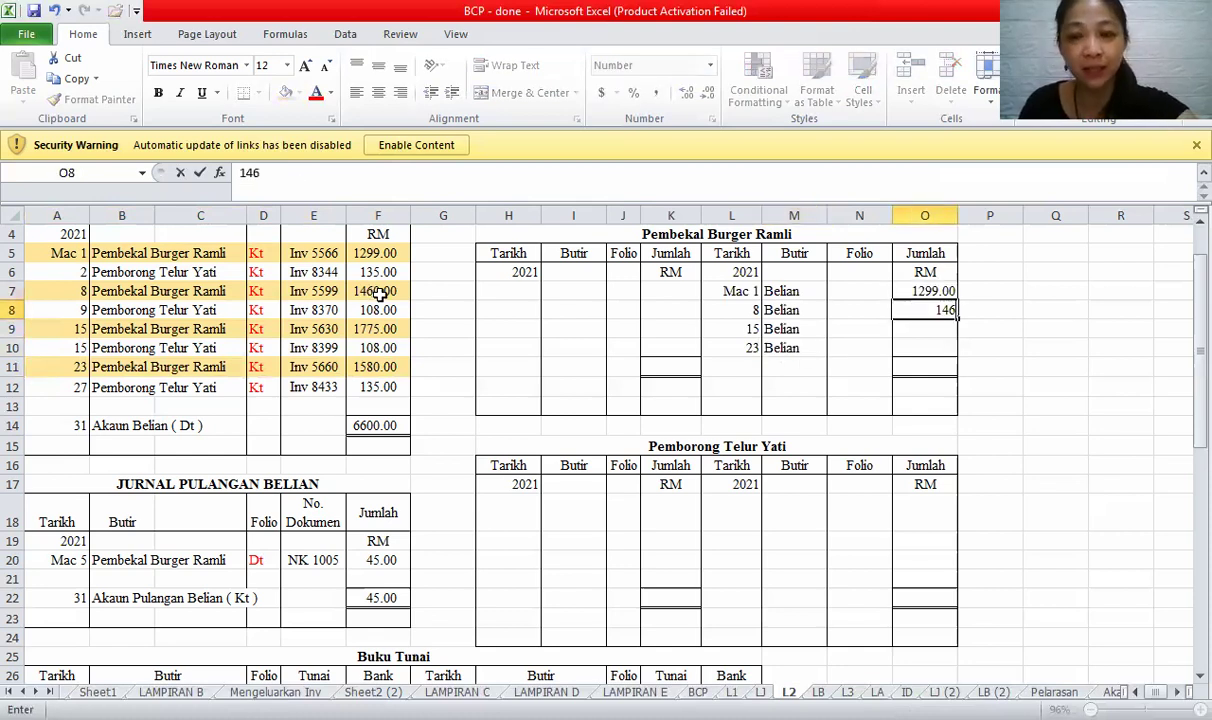
left_click(380, 291)
left_click(924, 310)
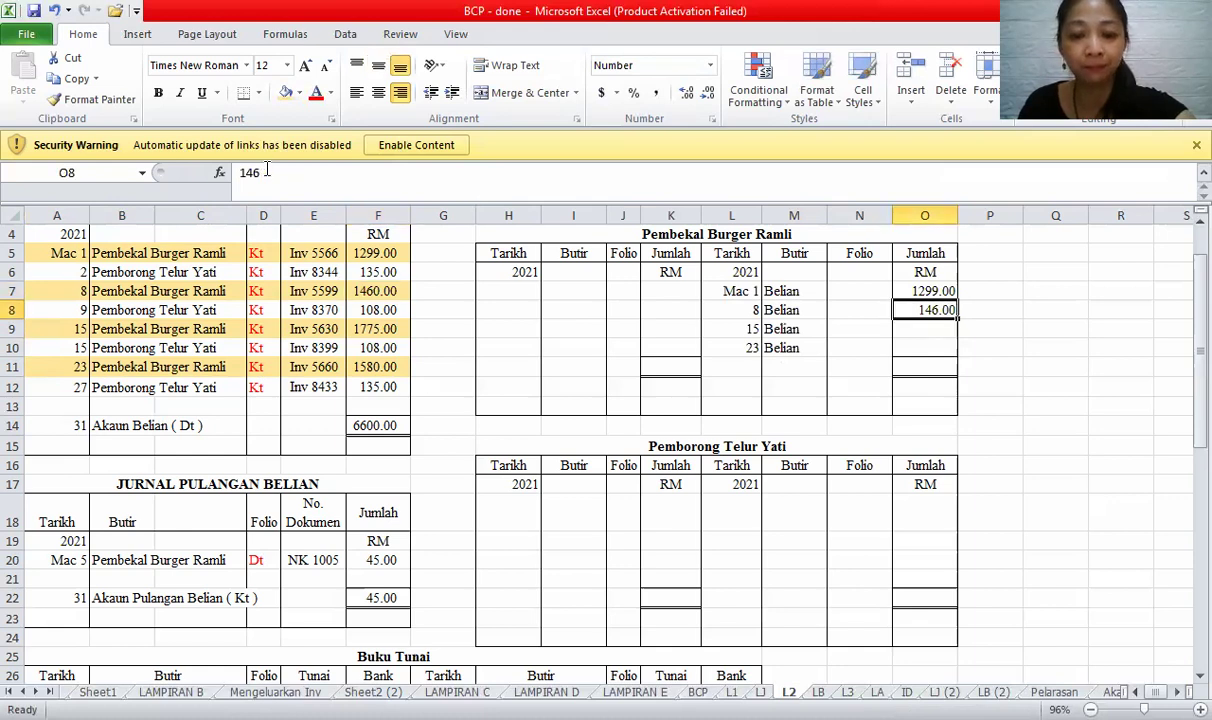
left_click(267, 172)
type("0")
- Enter the credit amounts 1775 for Mac 15 and 1580 for Mac 23 in the Pembekal Burger Ramli account
left_click(372, 322)
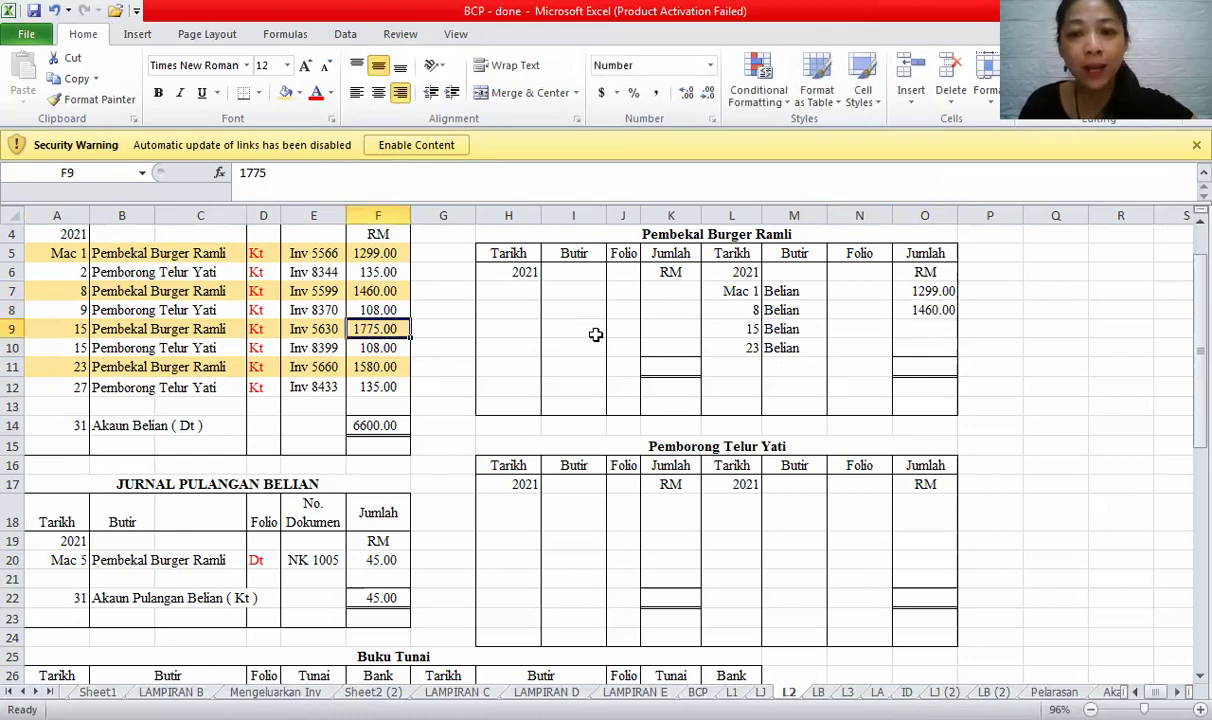
left_click(944, 333)
type("1775")
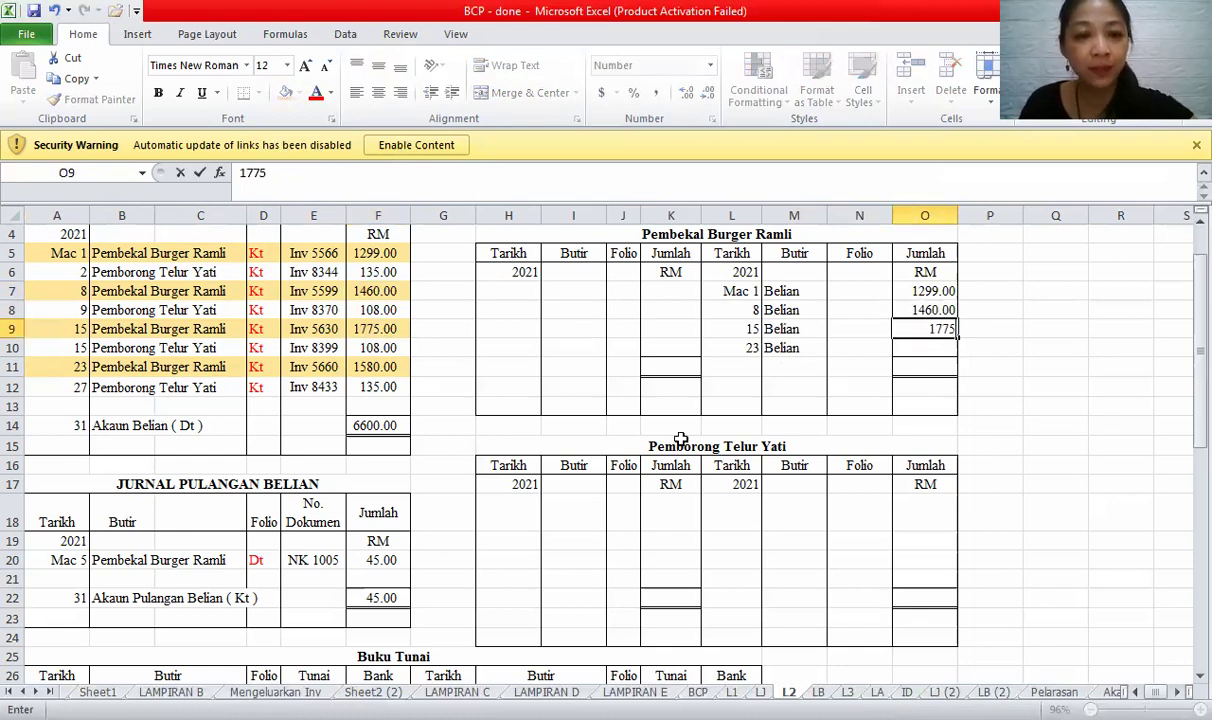
left_click(372, 366)
left_click(942, 350)
type("1580")
key("Return")
- Highlight the Jurnal Pulangan Belian entry in light orange and post it to the debit side of Pembekal Burger Ramli as Mac 5, Pulangan Belian, 45
left_click_drag(63, 560, 375, 567)
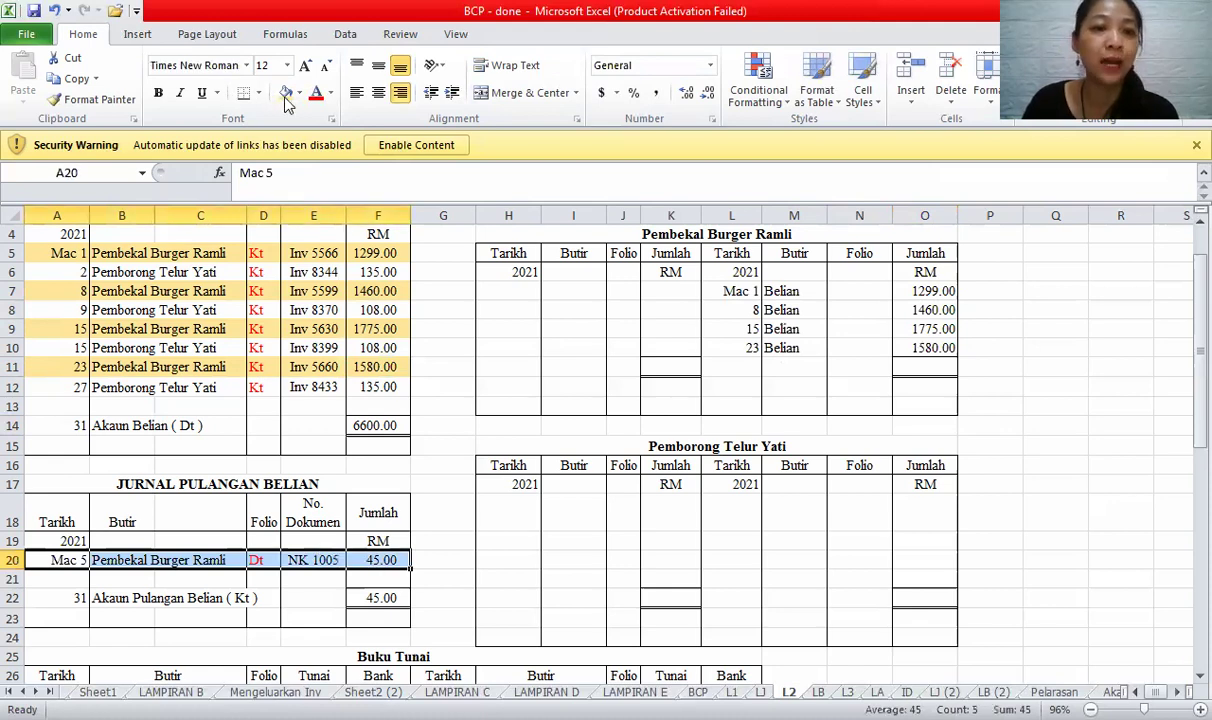
left_click(493, 292)
type("Mac 5")
key("Tab")
type("Pulangan Belian")
left_click(576, 288)
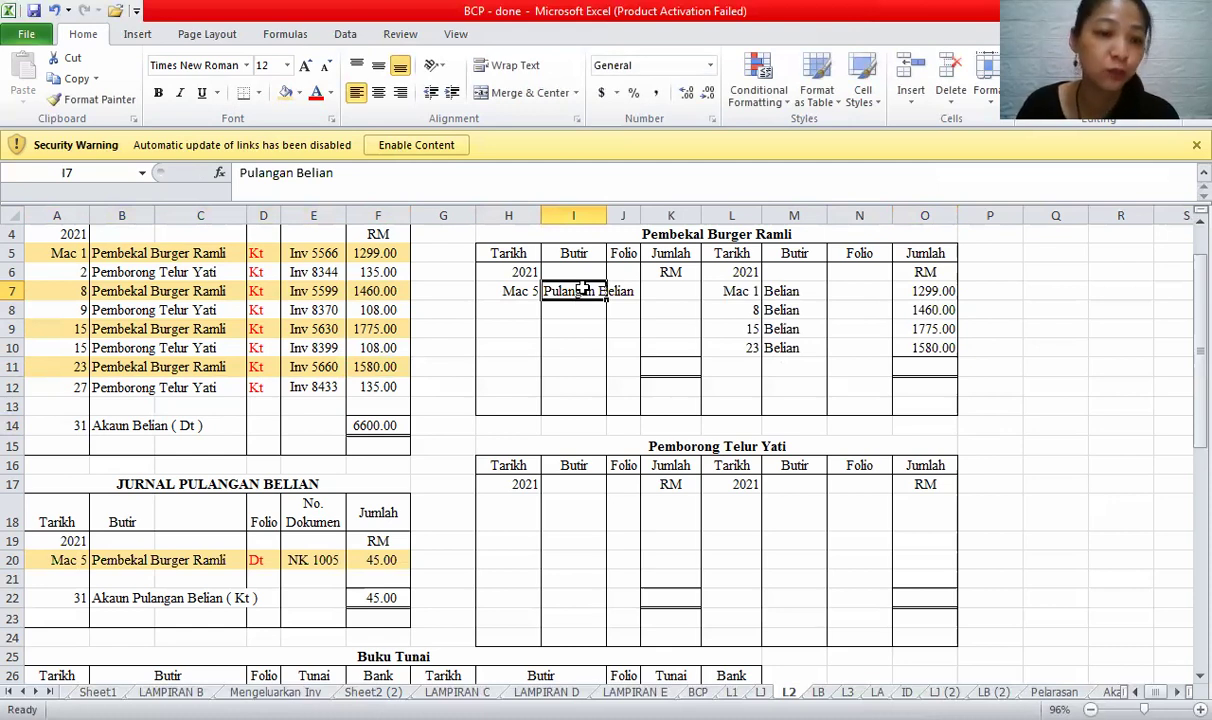
left_click(213, 481)
left_click(585, 291)
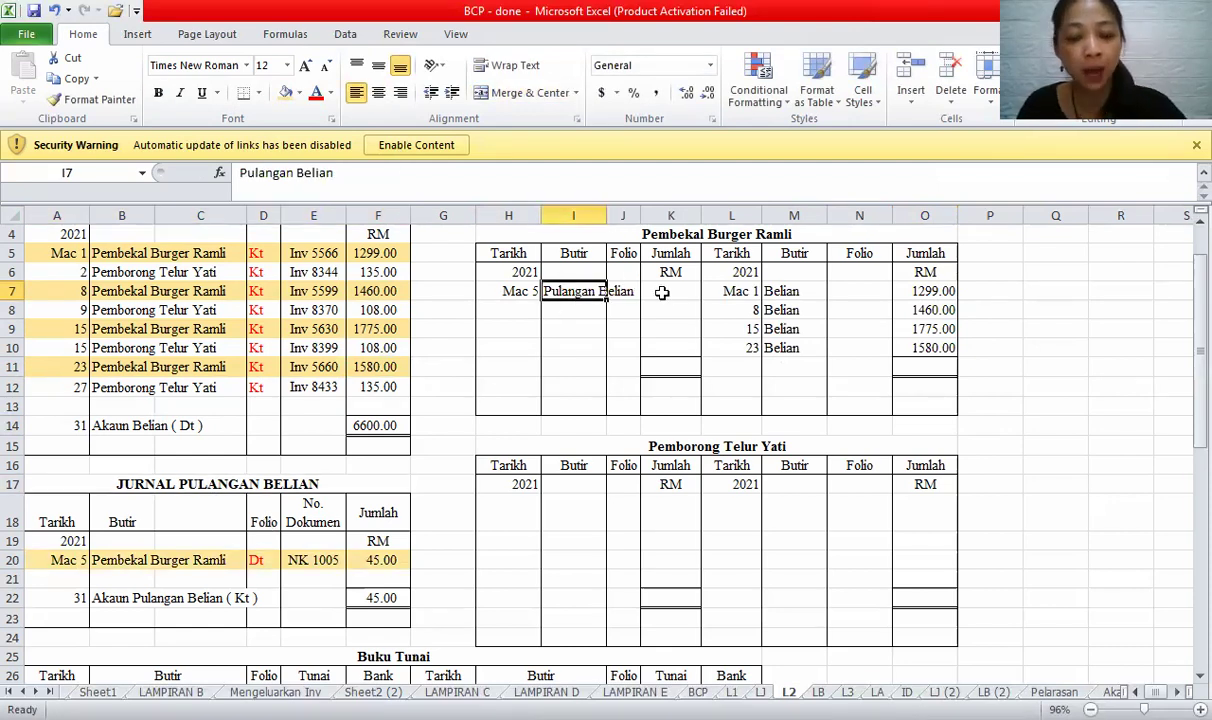
left_click(661, 292)
type("45")
left_click(565, 388)
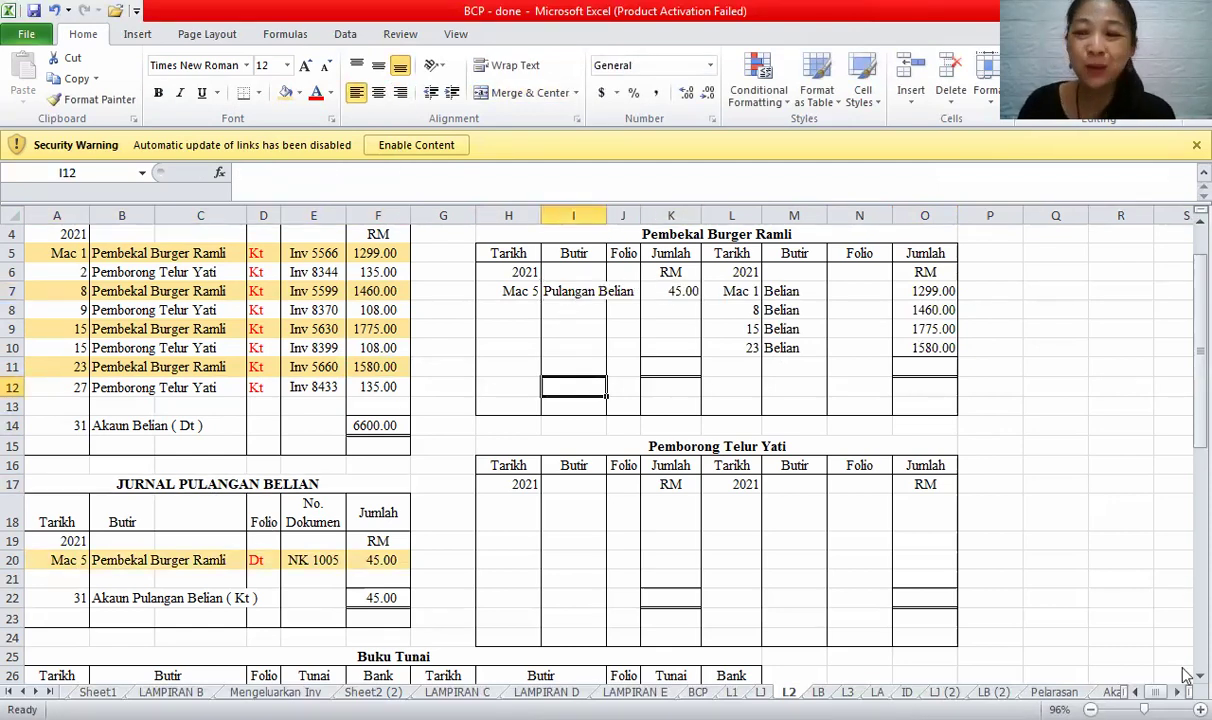
- Highlight the Mac 19 Pembekal Burger Ramli bank payment on the credit side of the Buku Tunai in light orange
scroll(1185, 678, "down", 2)
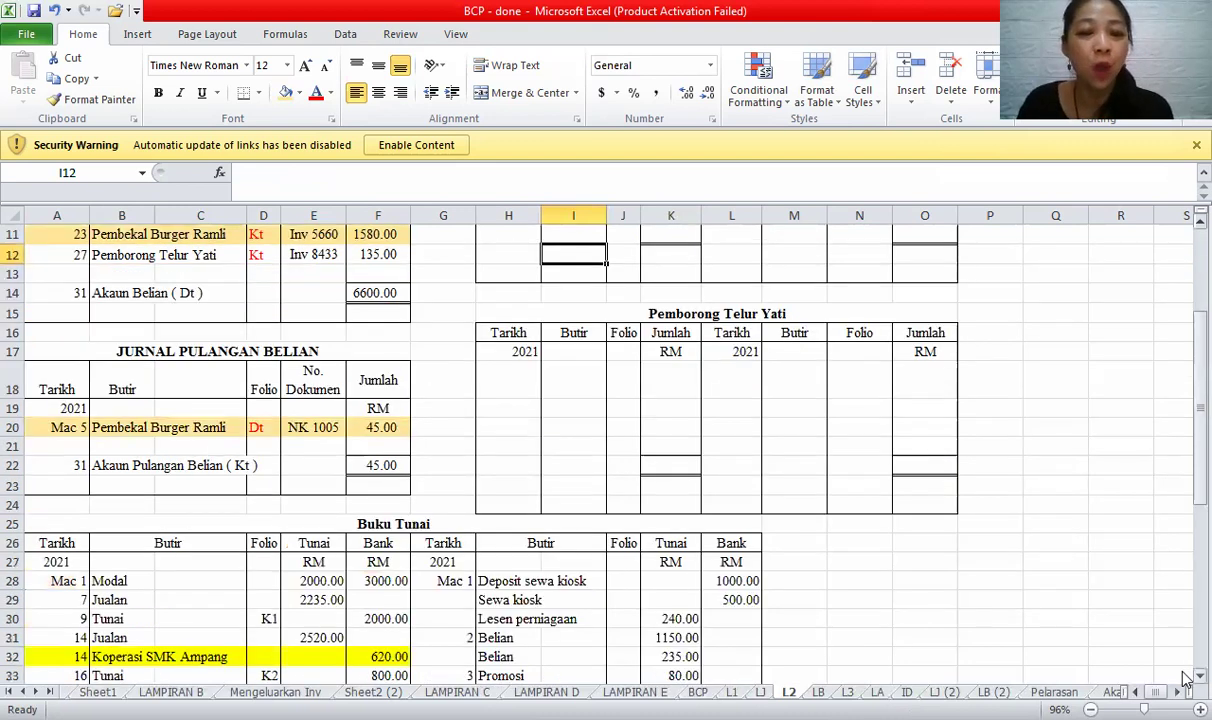
scroll(1185, 678, "down", 3)
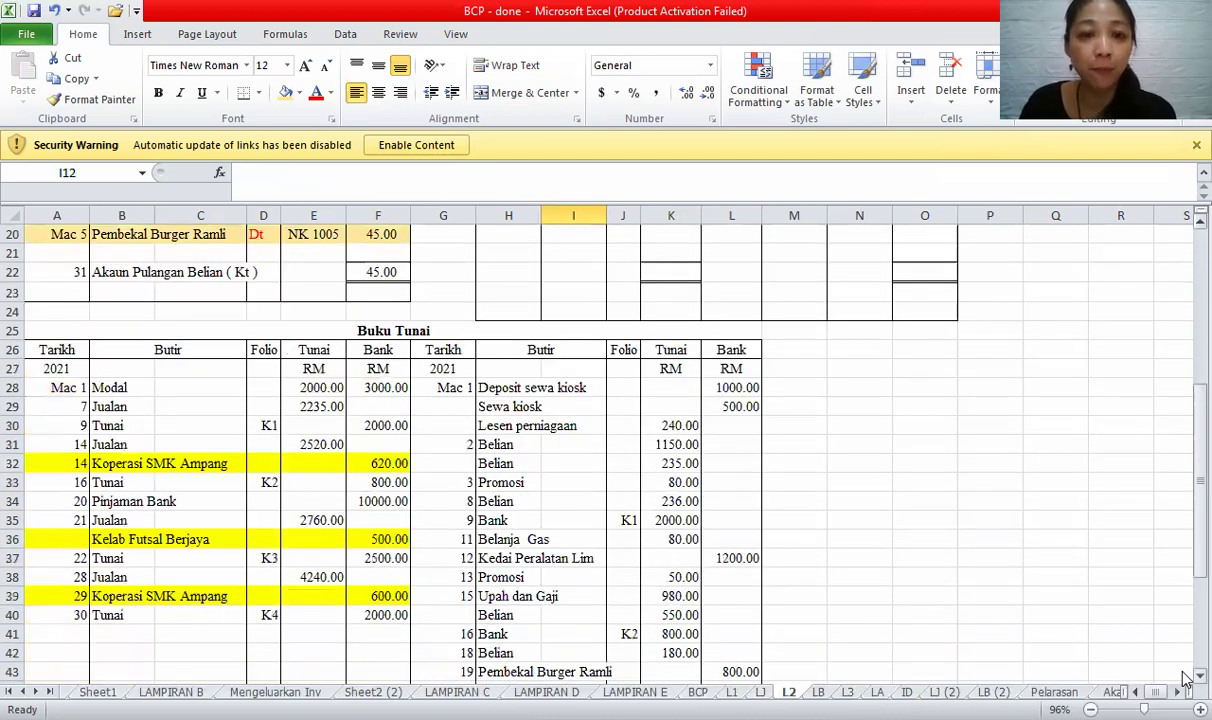
scroll(1185, 678, "down", 2)
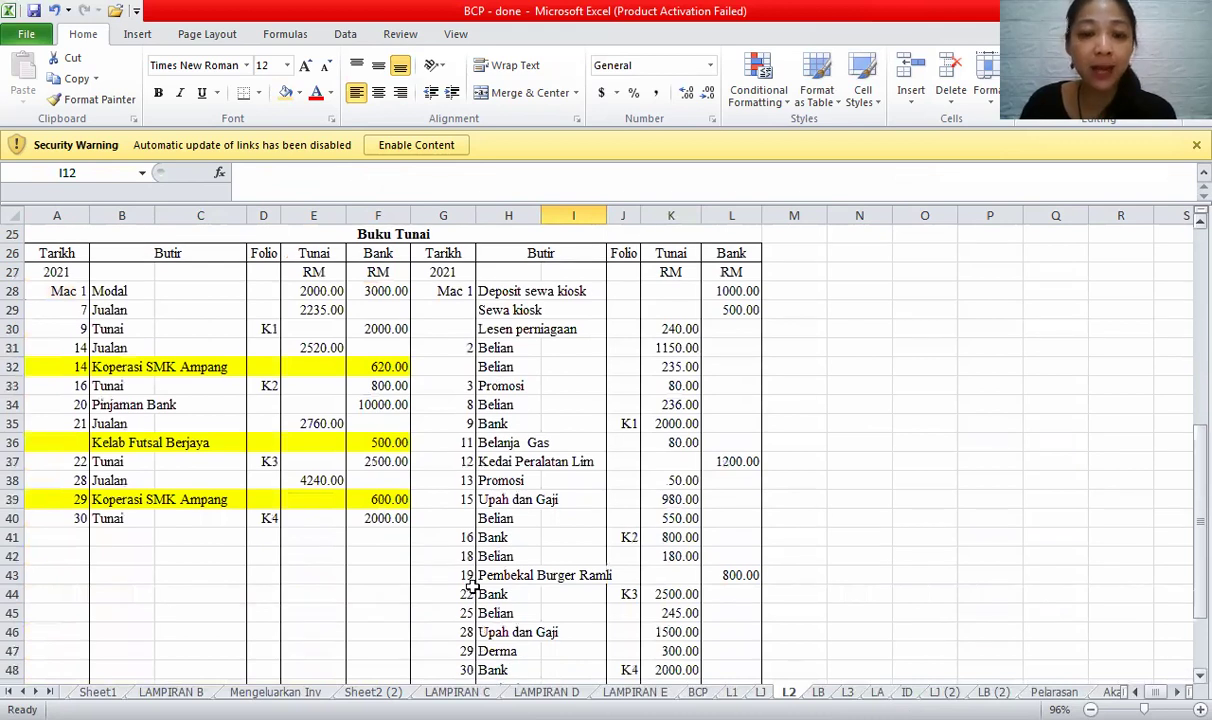
left_click_drag(464, 574, 740, 575)
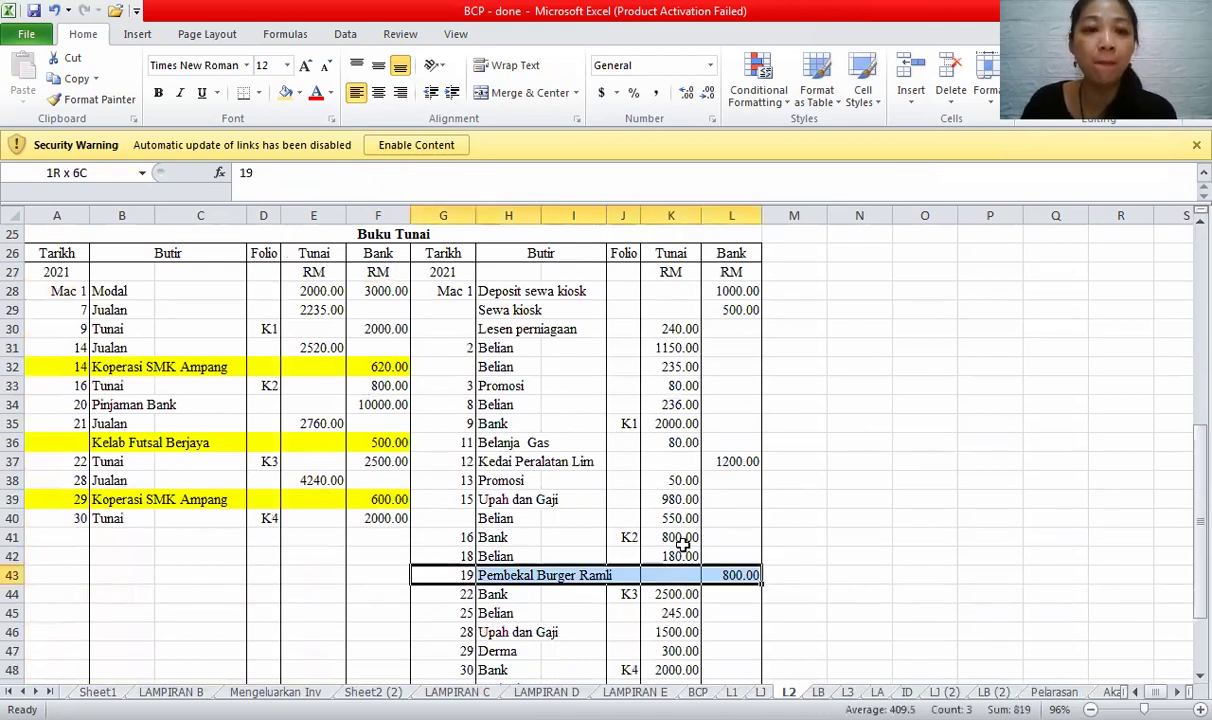
left_click(285, 93)
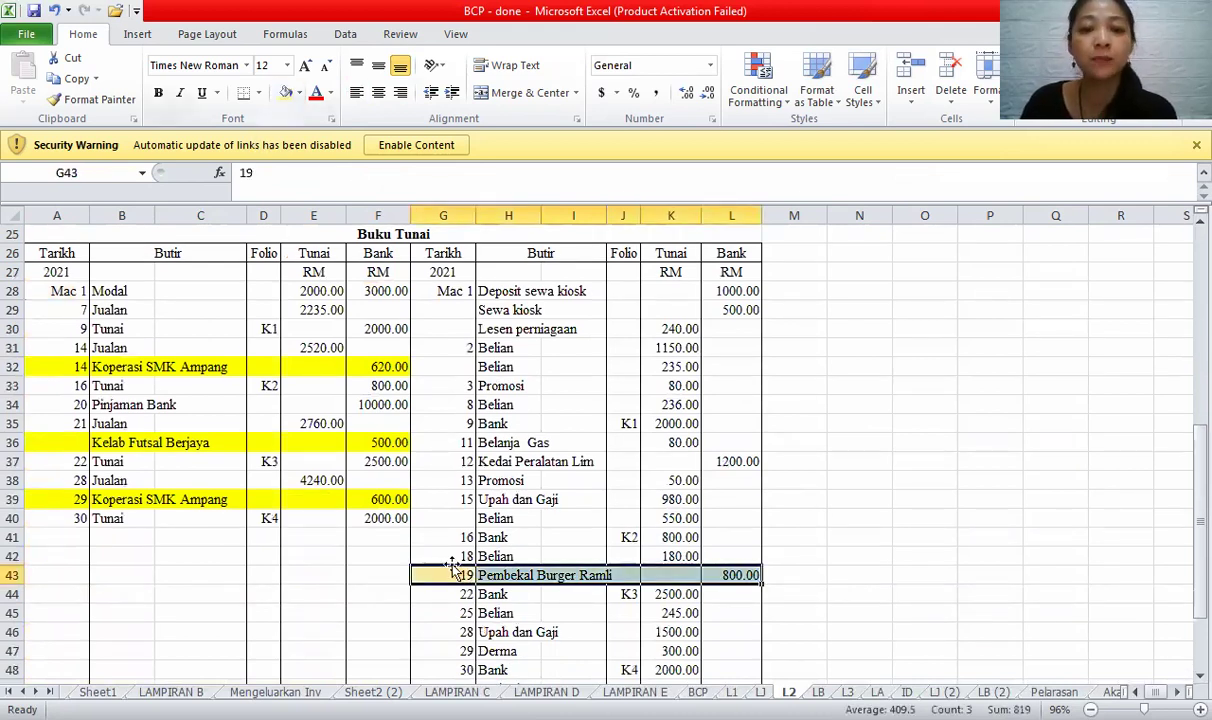
left_click(718, 254)
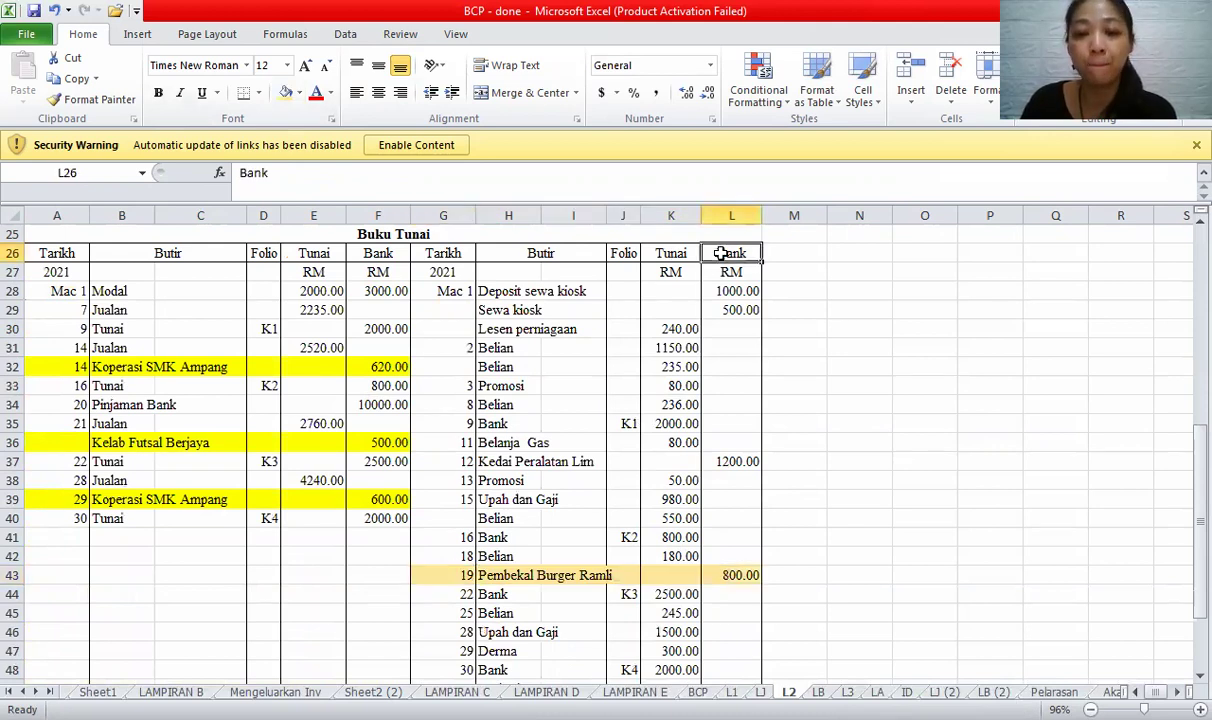
left_click(728, 575)
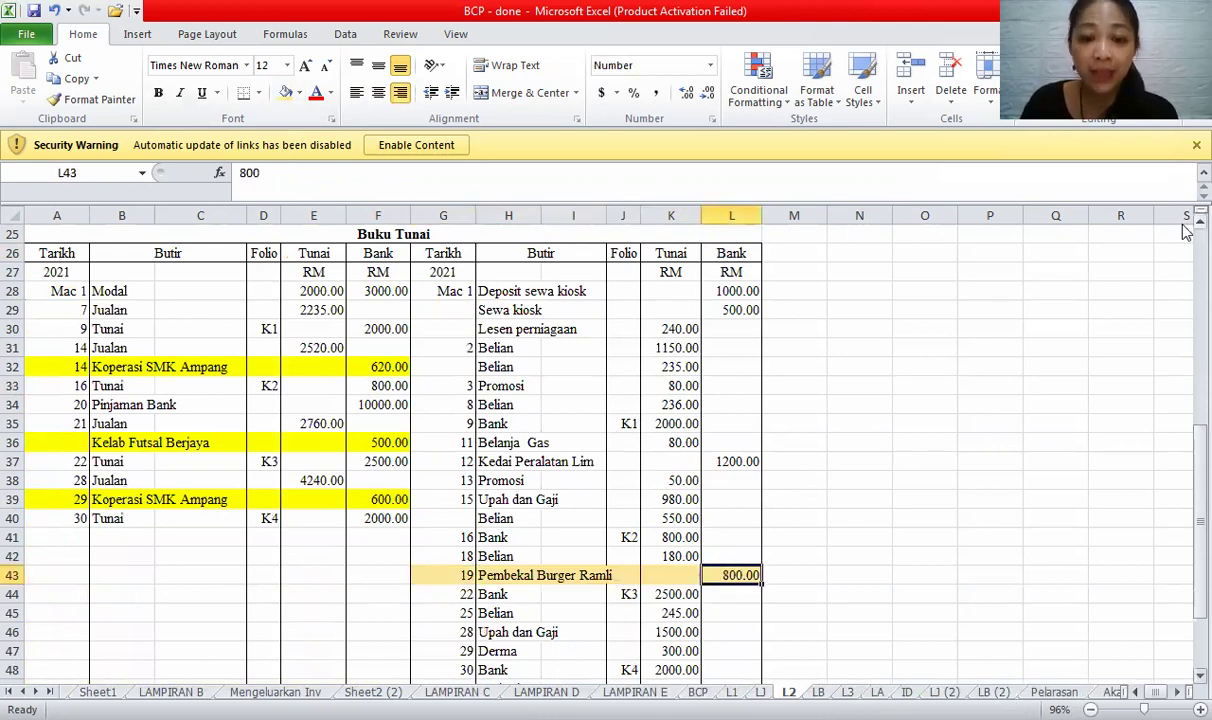
- Post the bank payment to the debit side of the Pembekal Burger Ramli account as 19, Bank, 800
scroll(1185, 230, "up", 5)
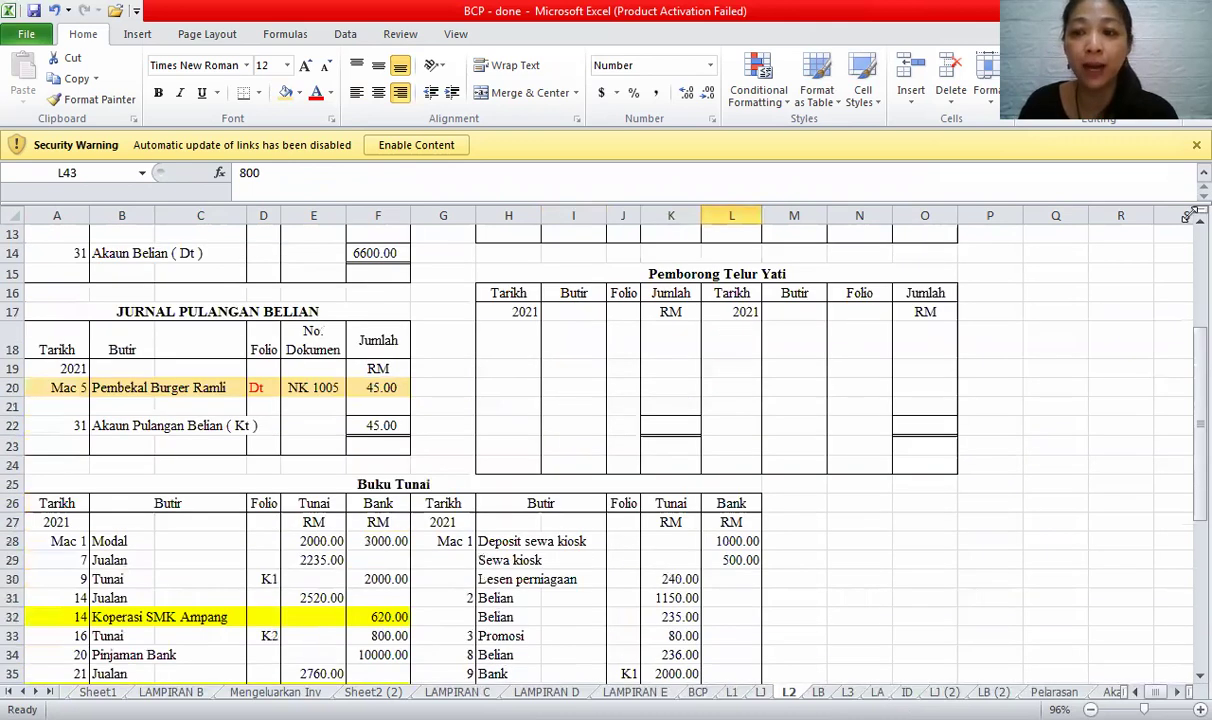
scroll(485, 330, "up", 3)
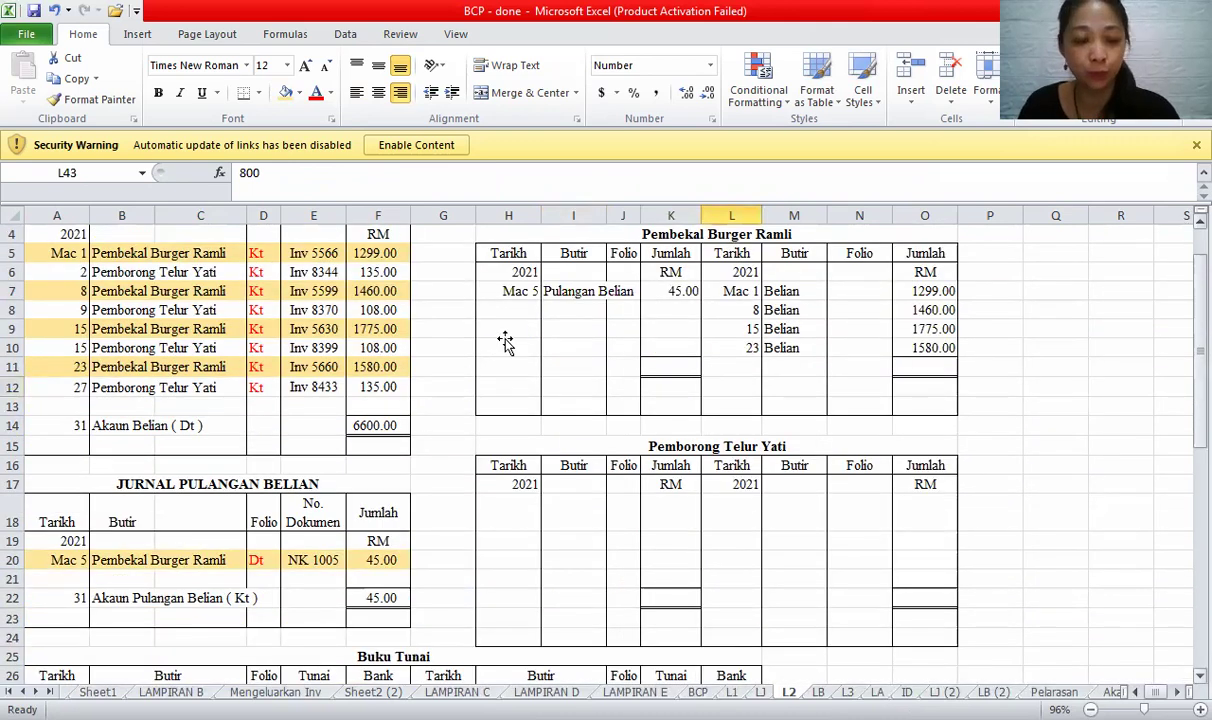
scroll(505, 342, "up", 1)
left_click(505, 345)
type("19")
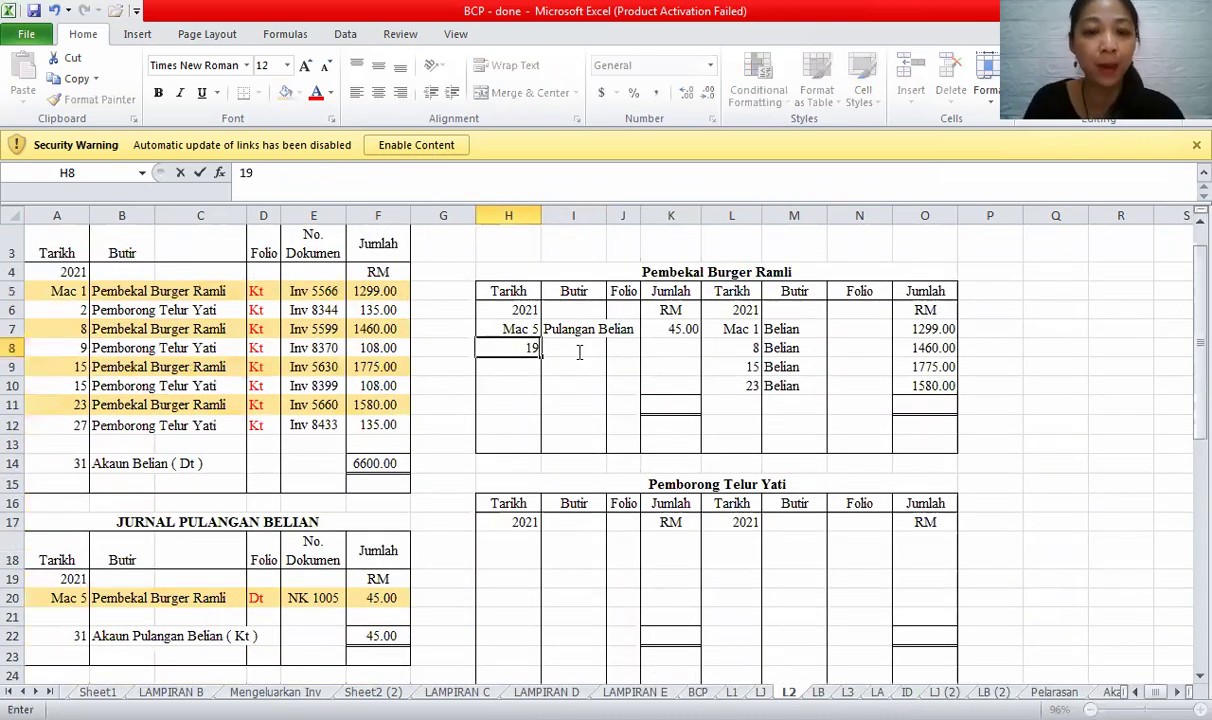
left_click(578, 350)
type("Bank")
key("Tab")
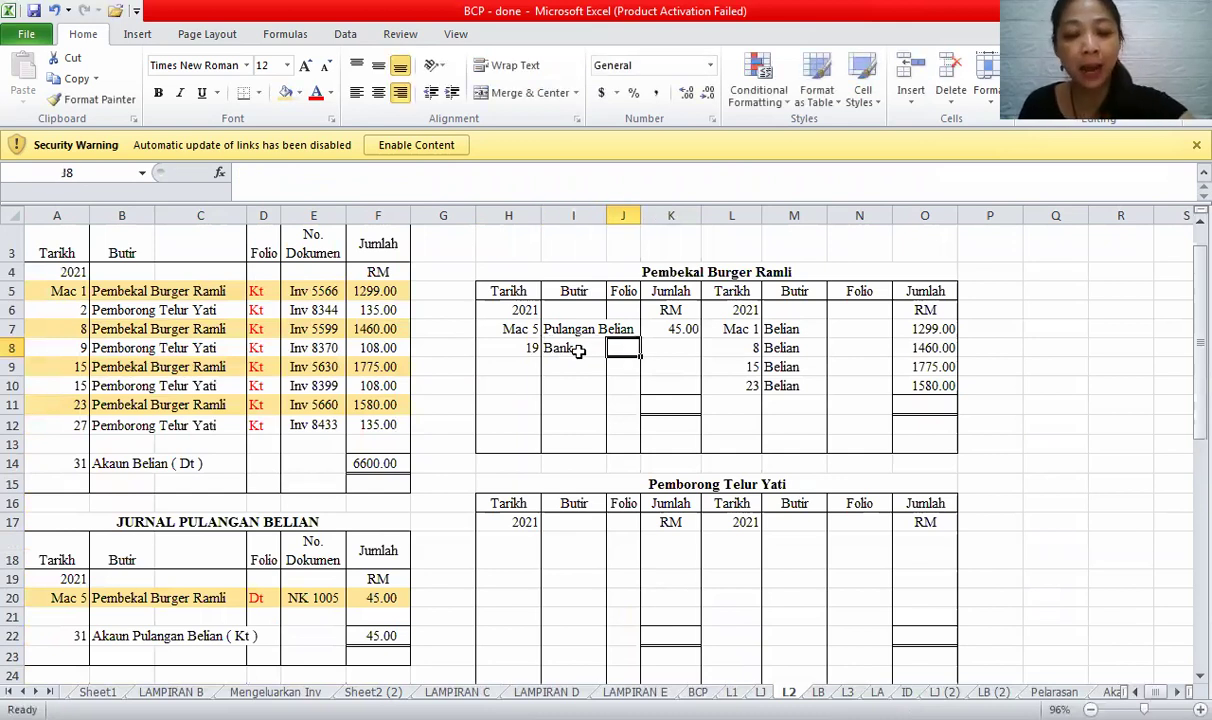
key("Tab")
type("800")
key("Tab")
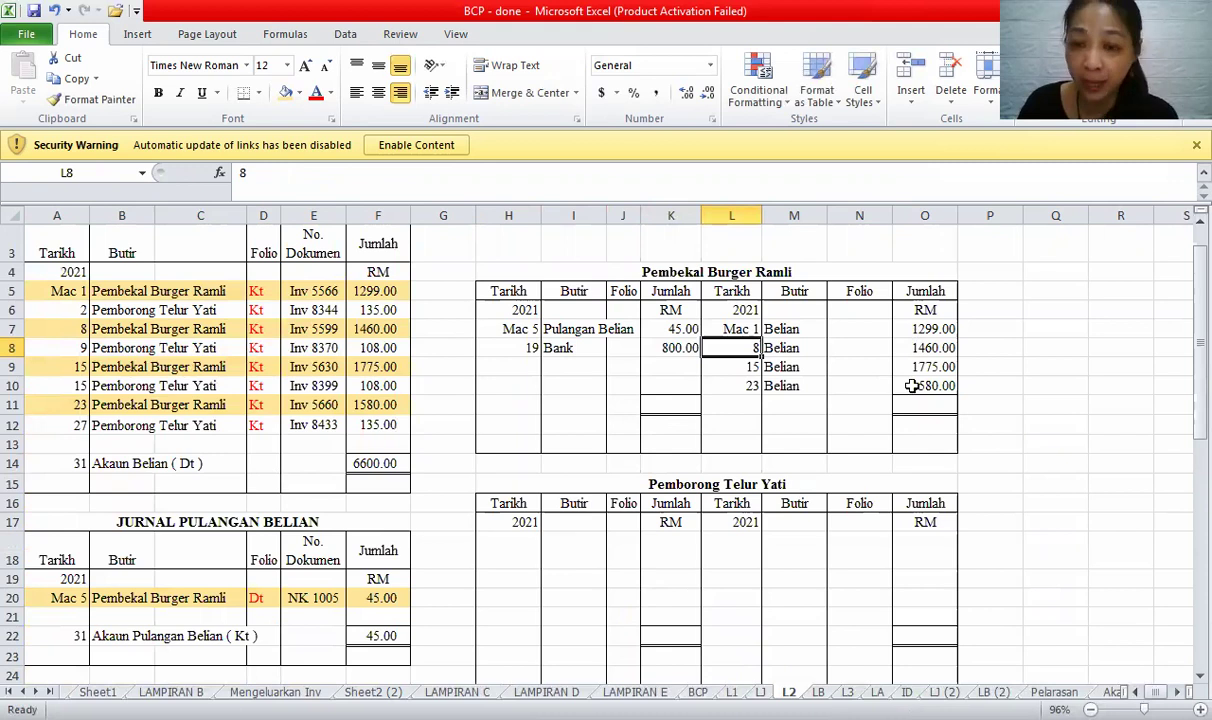
- Add a closing balance line dated 31 with the Butir Baki h/b on the debit side of Pembekal Burger Ramli
left_click_drag(912, 329, 912, 386)
left_click(522, 364)
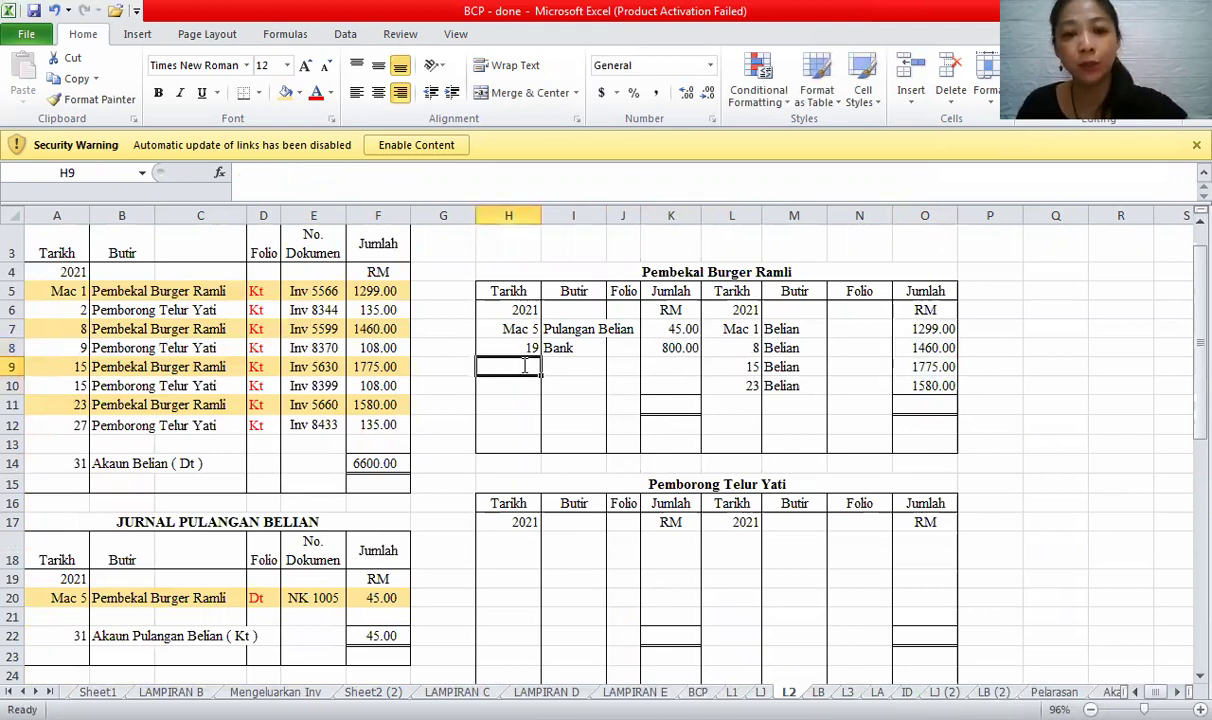
type("31")
key("Tab")
type("Baki b/b")
- Total the credit amounts of Pembekal Burger Ramli with a formula and enter 6114 as the matching debit total
left_click(918, 403)
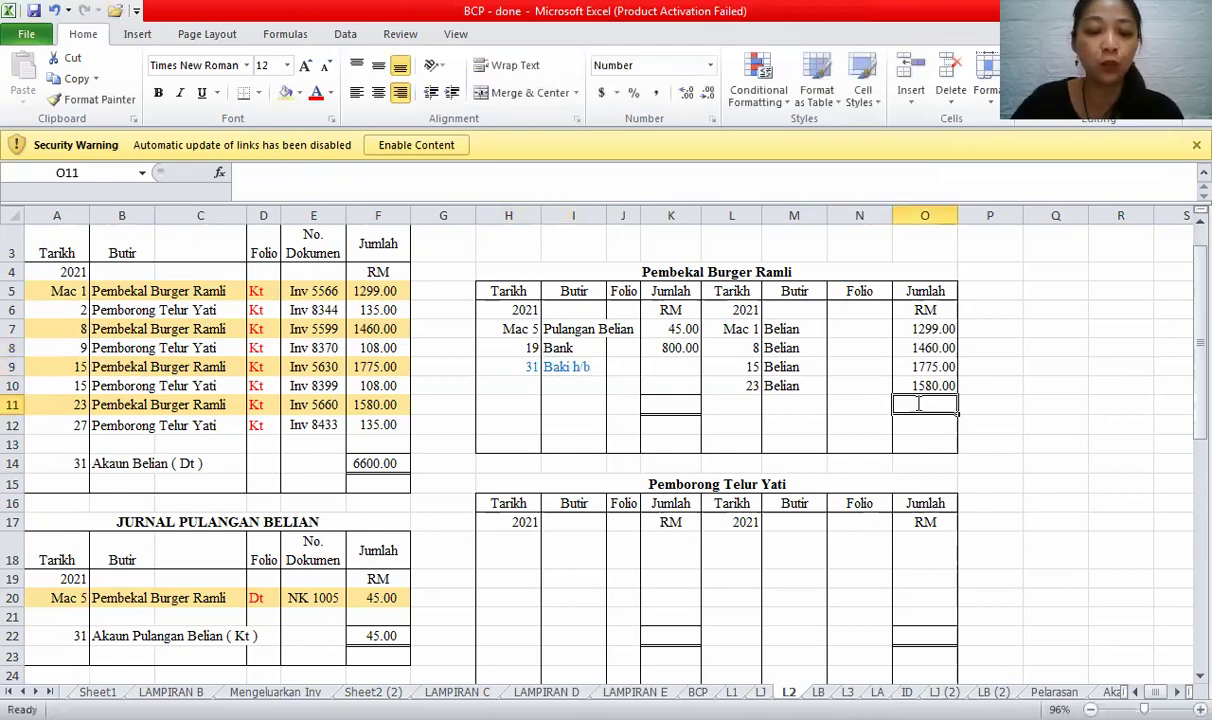
type("=")
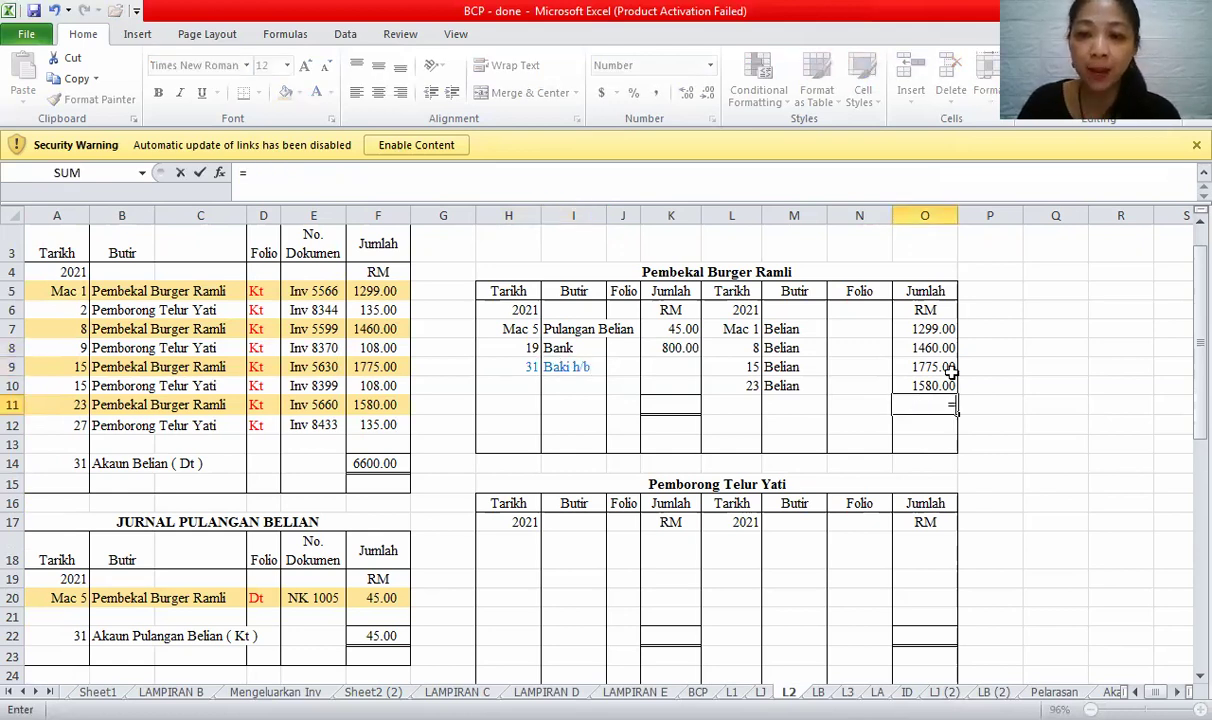
left_click(679, 407)
type("611")
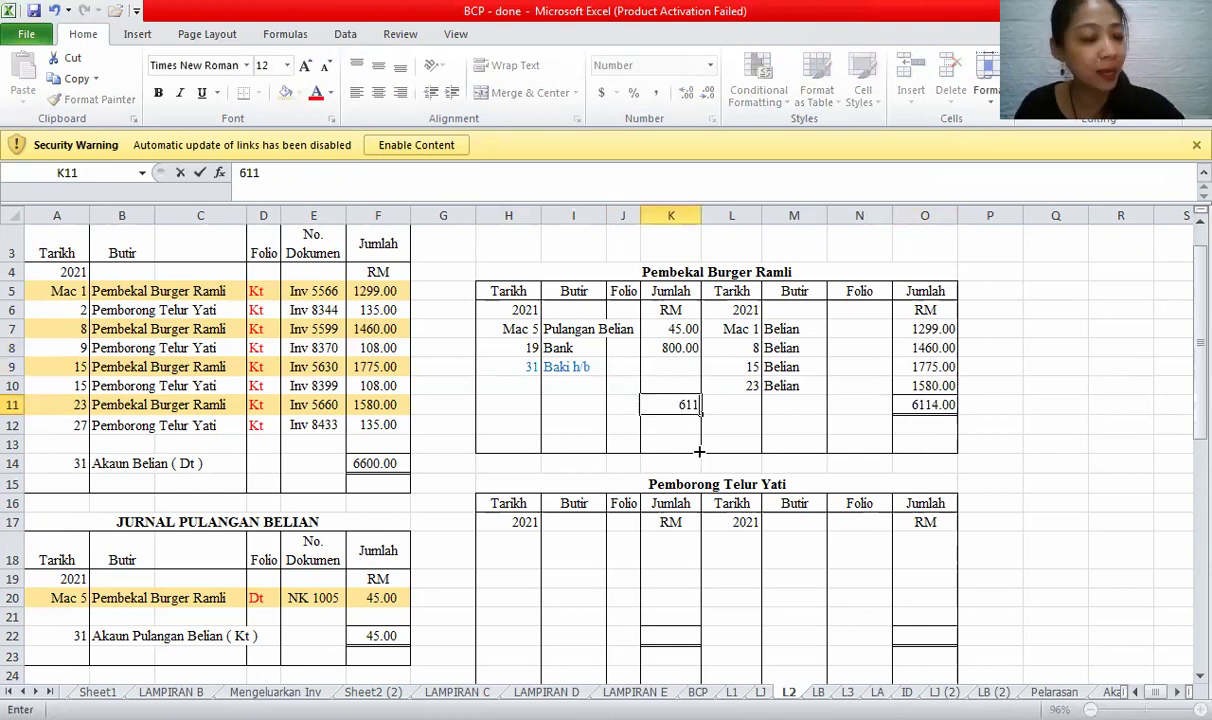
type("4")
left_click(699, 451)
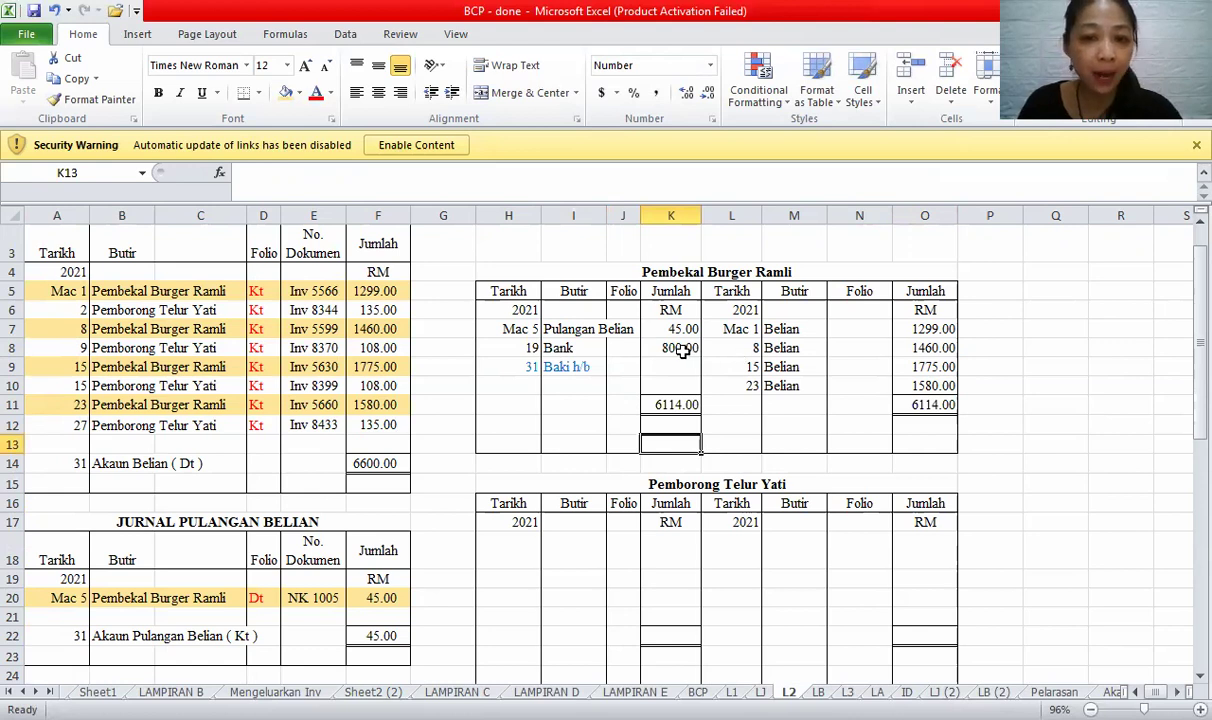
- Enter 5269 as the Baki h/b amount on the debit side of Pembekal Burger Ramli
left_click_drag(684, 347, 684, 338)
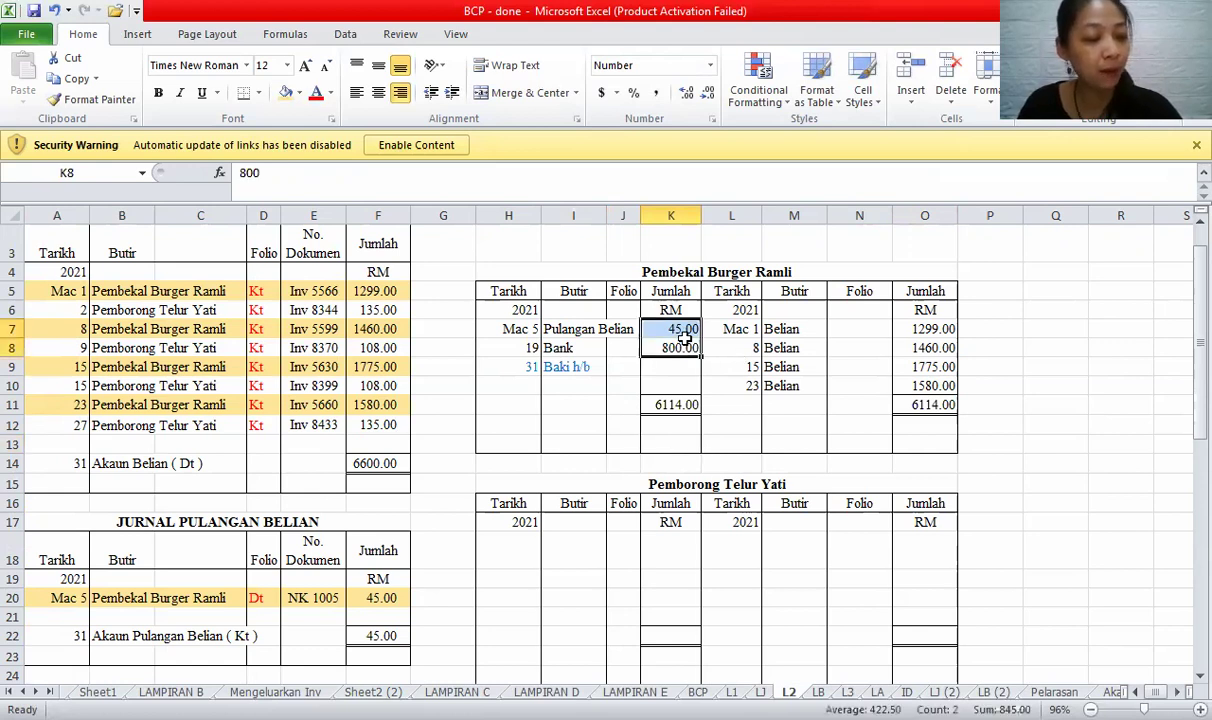
left_click(683, 367)
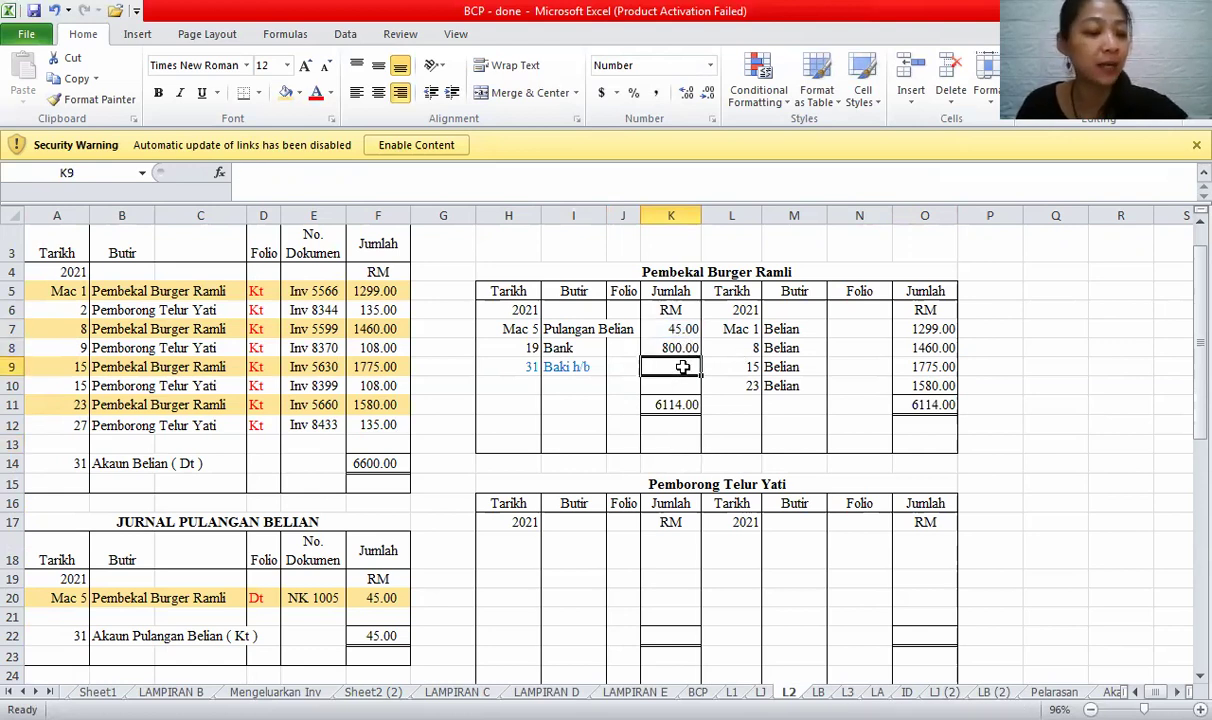
type("5269")
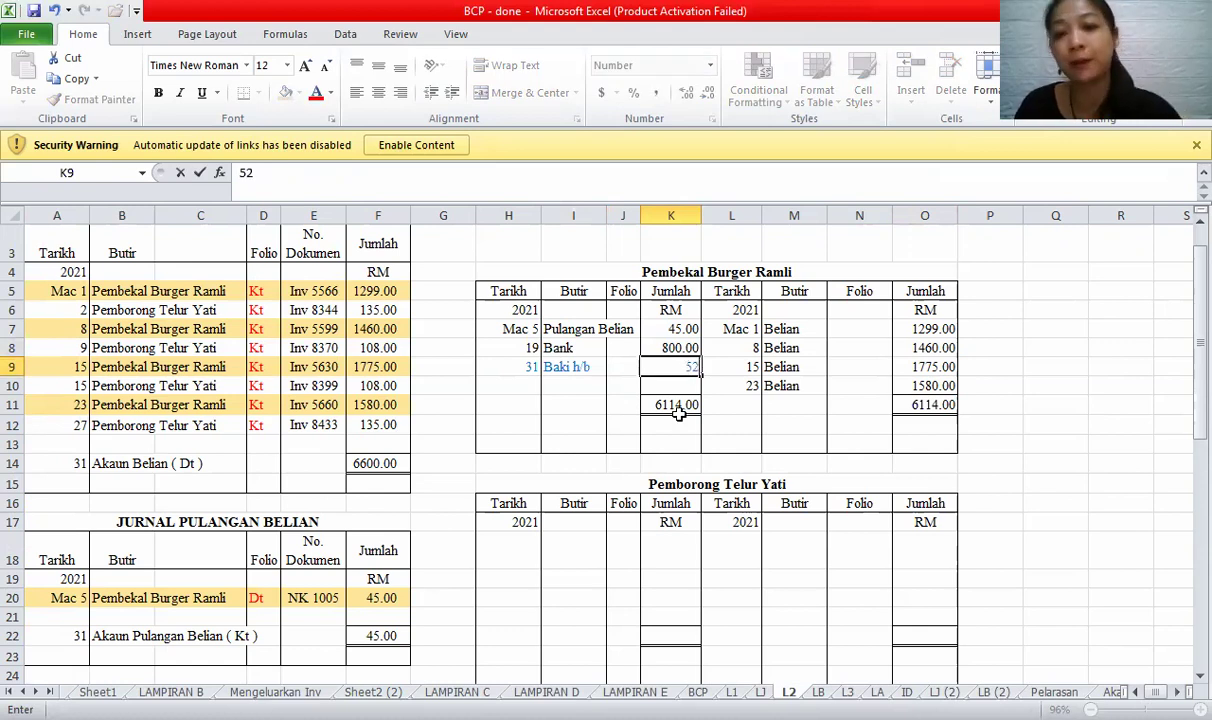
left_click(686, 406)
- Bring down the balance on the credit side of Pembekal Burger Ramli as Apr 1, Baki b/b, 5269
left_click(743, 425)
type("'A")
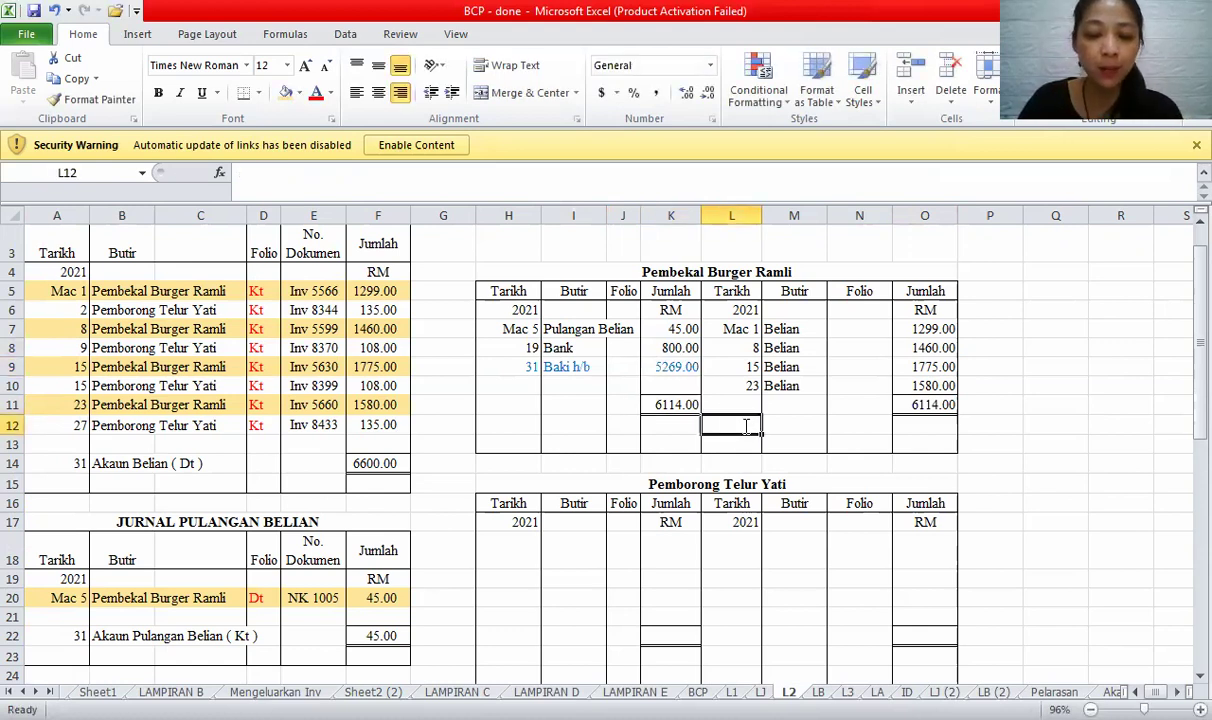
type("pr 1")
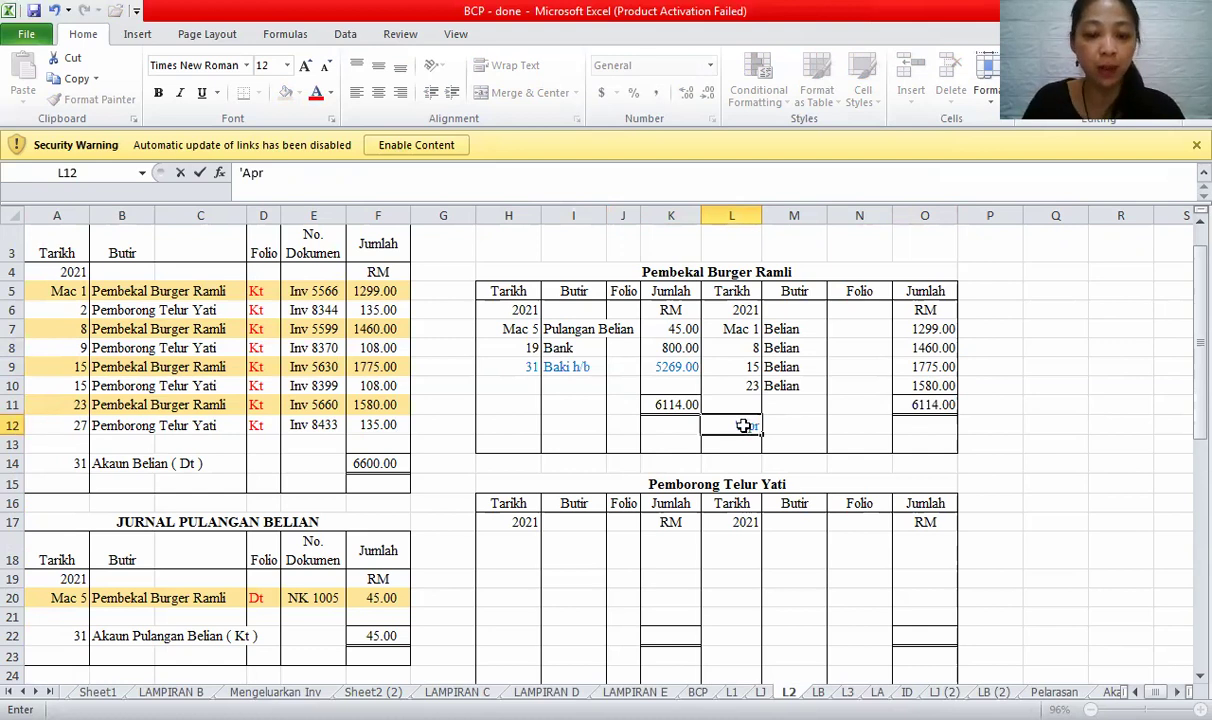
key("Tab")
type("BAki b/b")
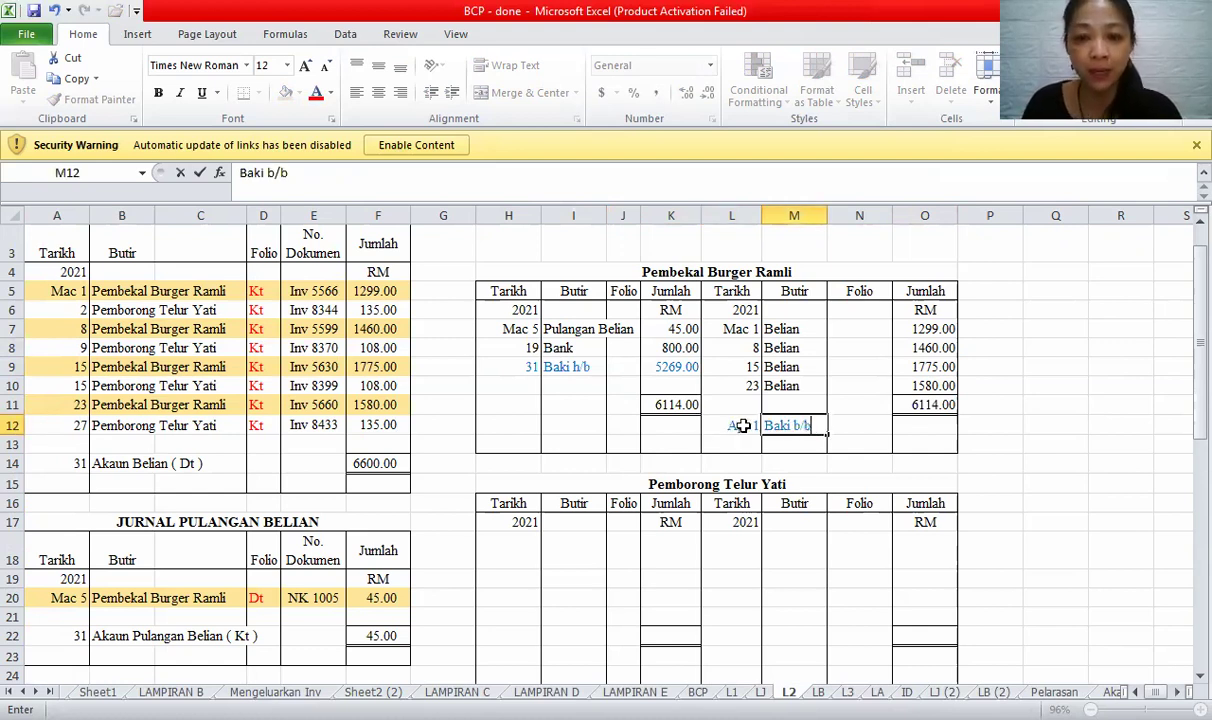
key("Tab")
key("Tab")
type("52")
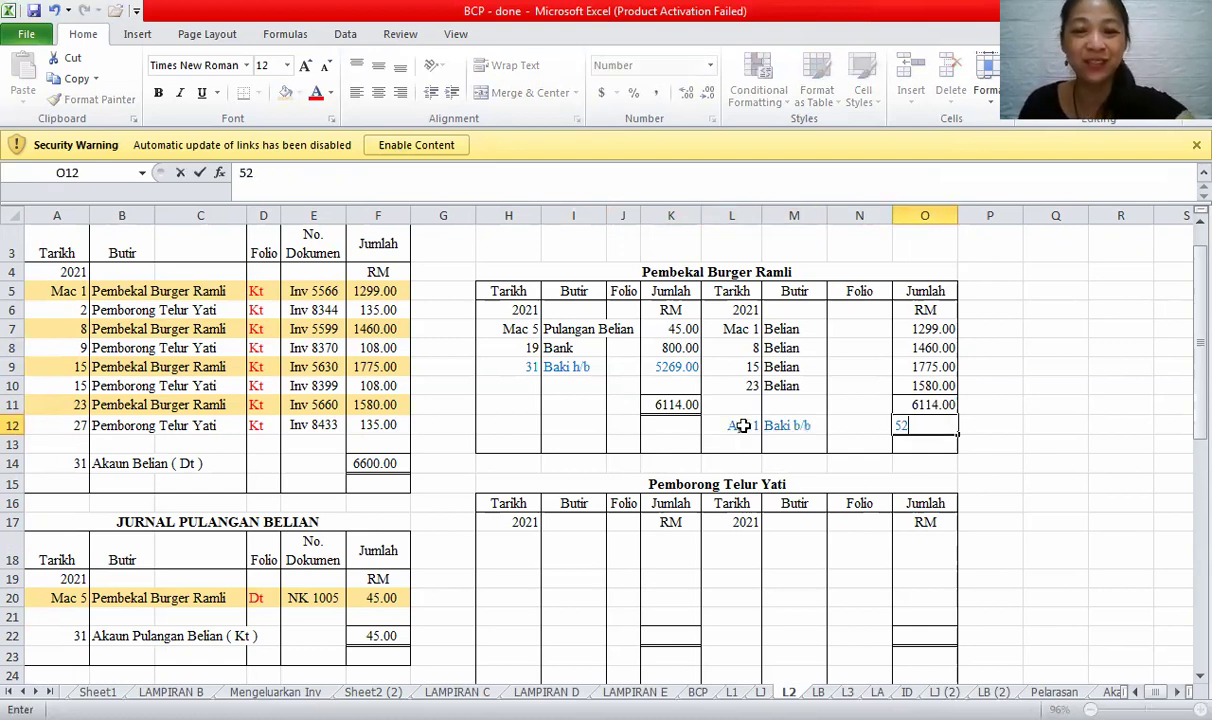
type("69")
left_click(731, 522)
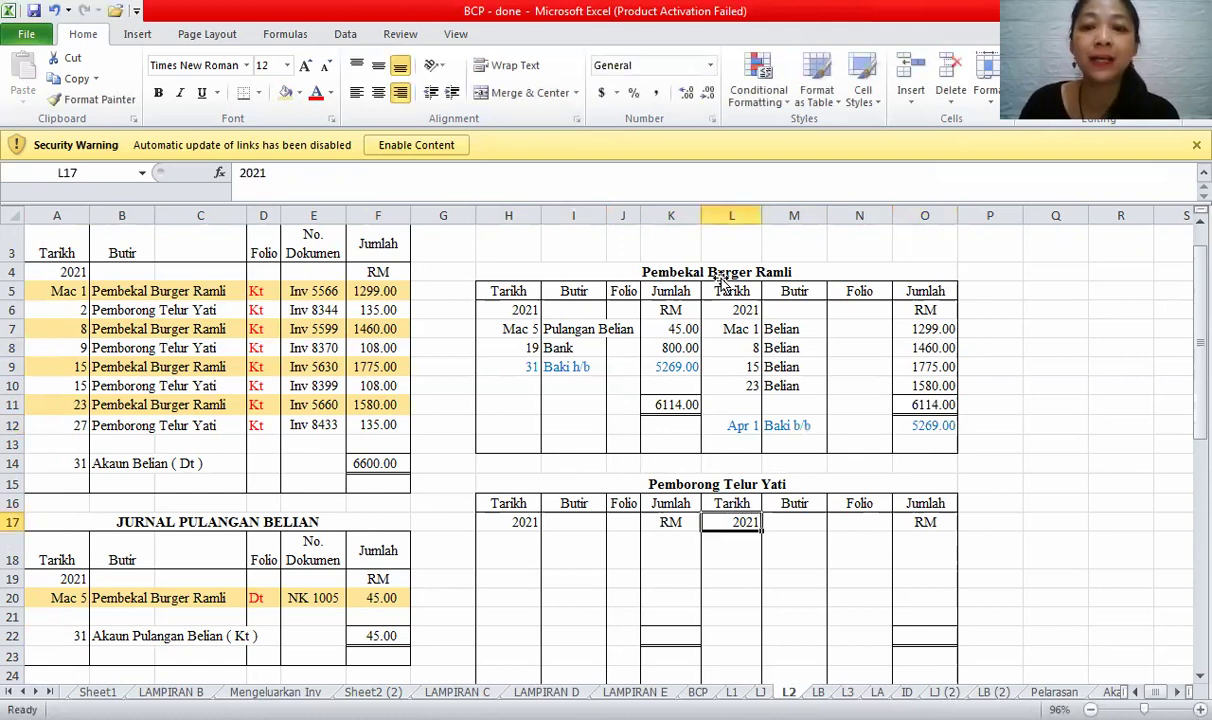
- Enter the dates Apr 2, 9, 15 and 27 on the credit side of the Pemborong Telur Yati account
left_click(719, 279)
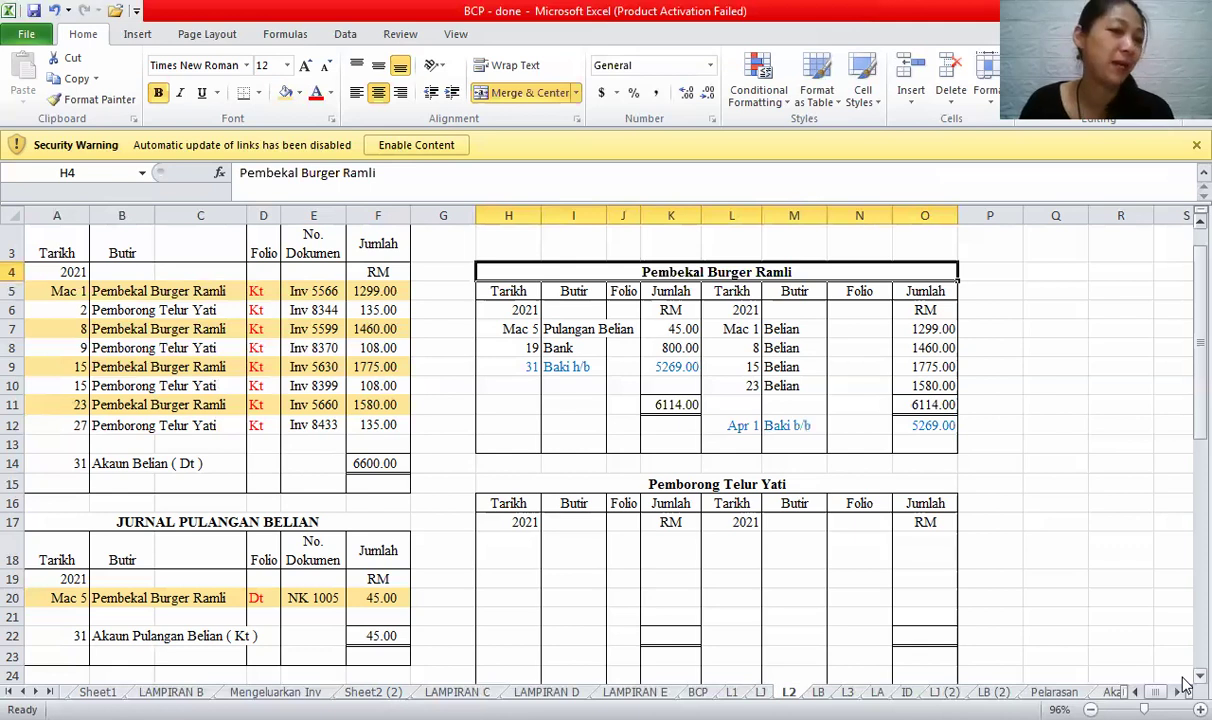
left_click(73, 307)
left_click(78, 417)
left_click(726, 545)
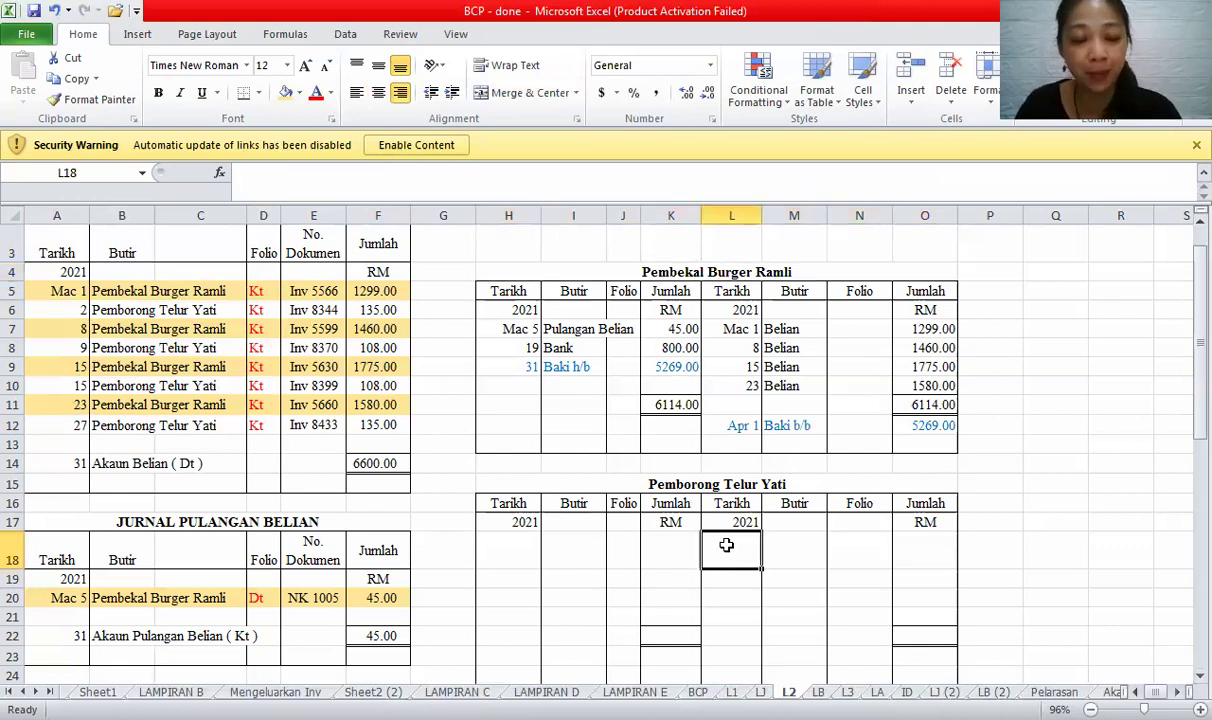
type("Apr")
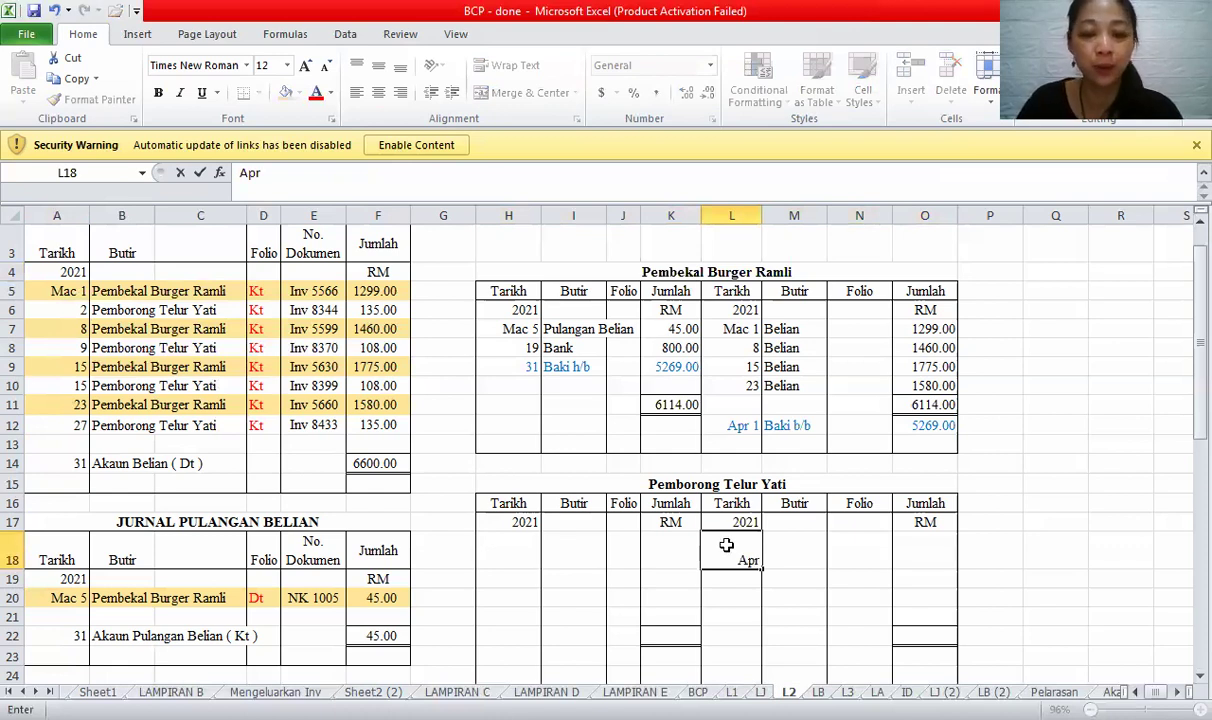
key("Return")
type("9")
key("Return")
type("15")
key("Return")
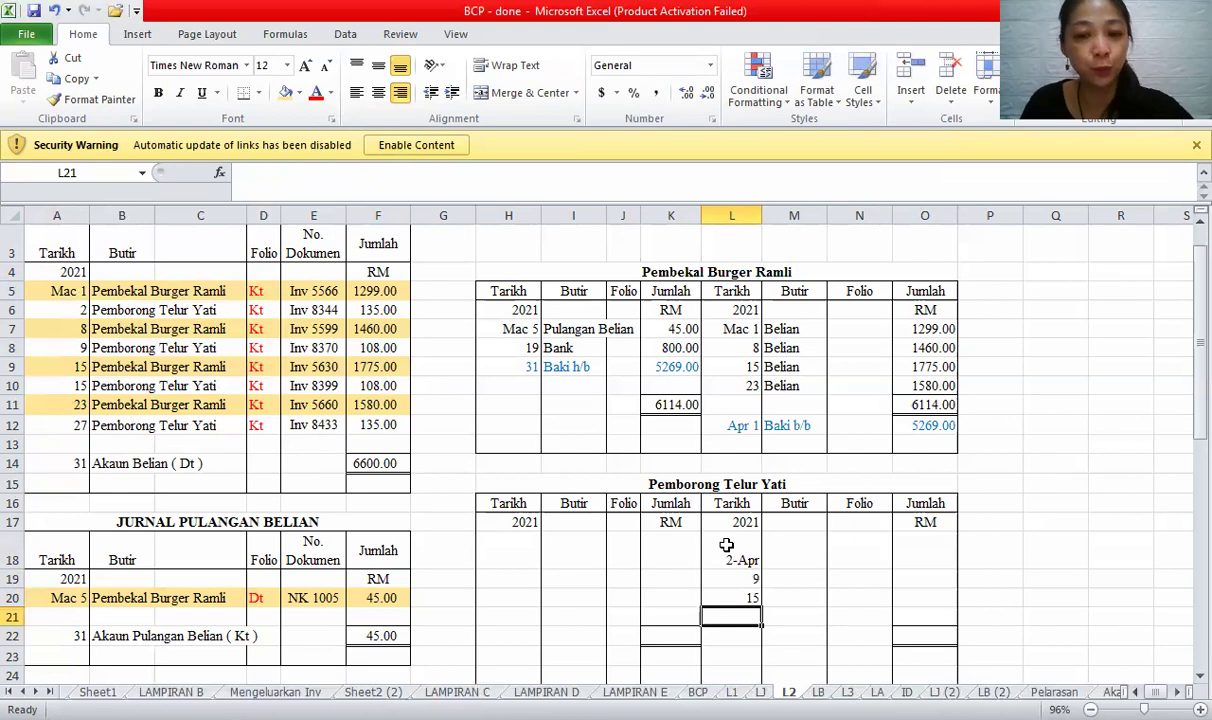
type("2")
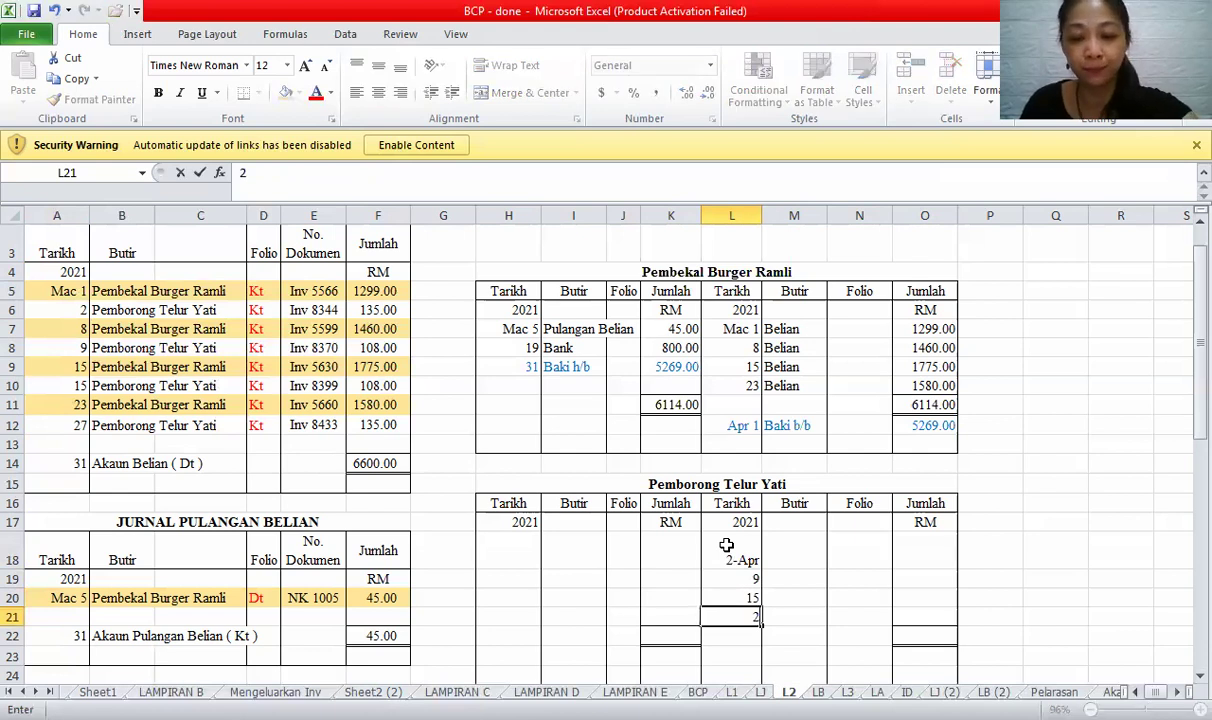
type("7")
key("Up")
key("Up")
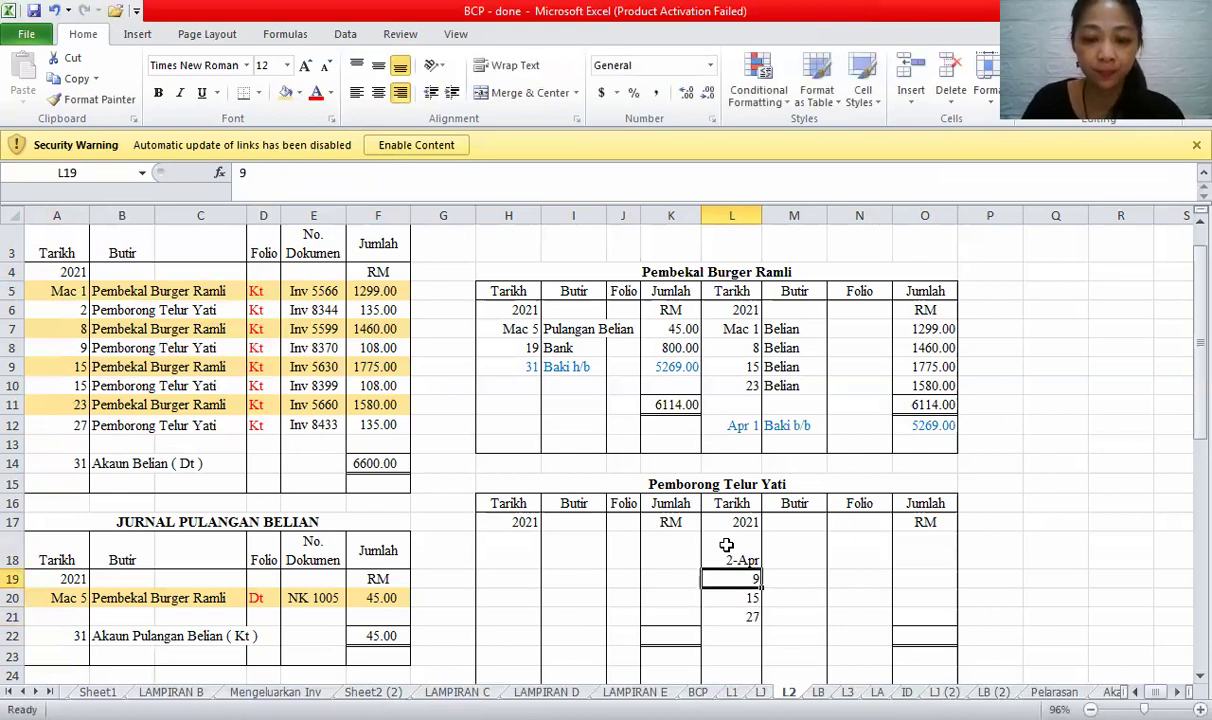
- Replace the first credit date of the Pemborong Telur Yati account with Mac 2
left_click(726, 545)
type("'Ap")
key("BackSpace")
key("BackSpace")
key("BackSpace")
type("Mac 2")
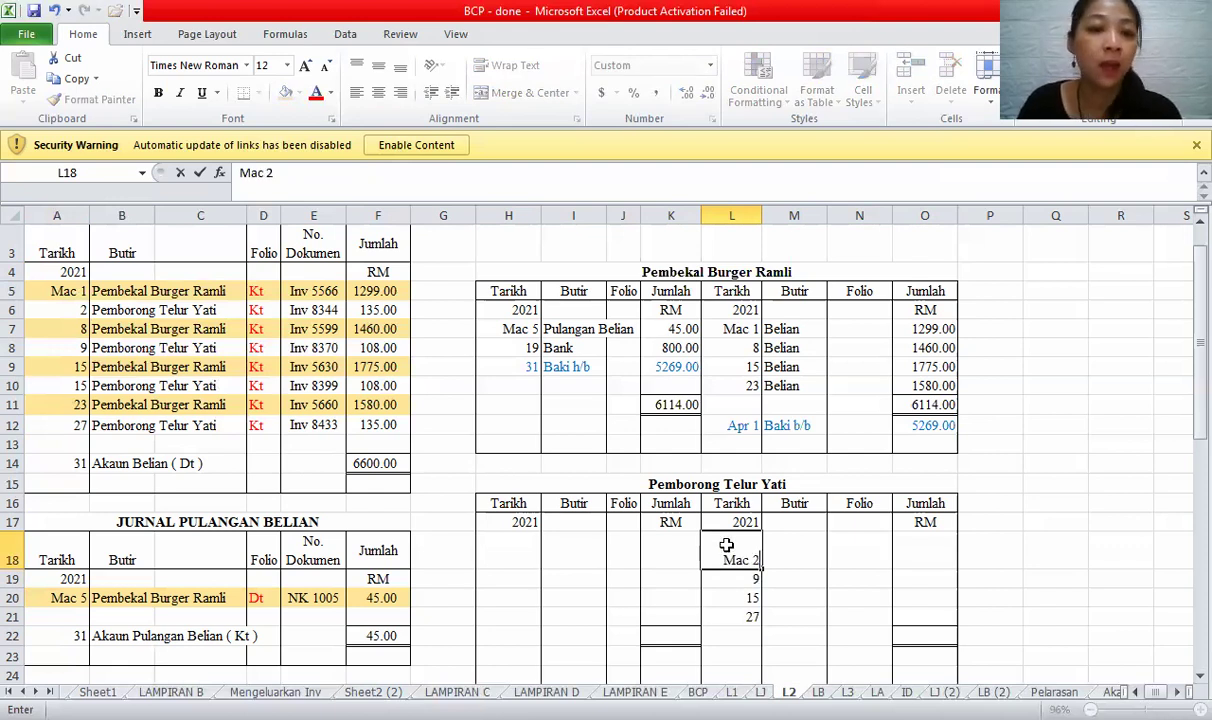
key("Return")
- Enter Belian as the detail for all four credit entries of the Pemborong Telur Yati account
left_click(810, 564)
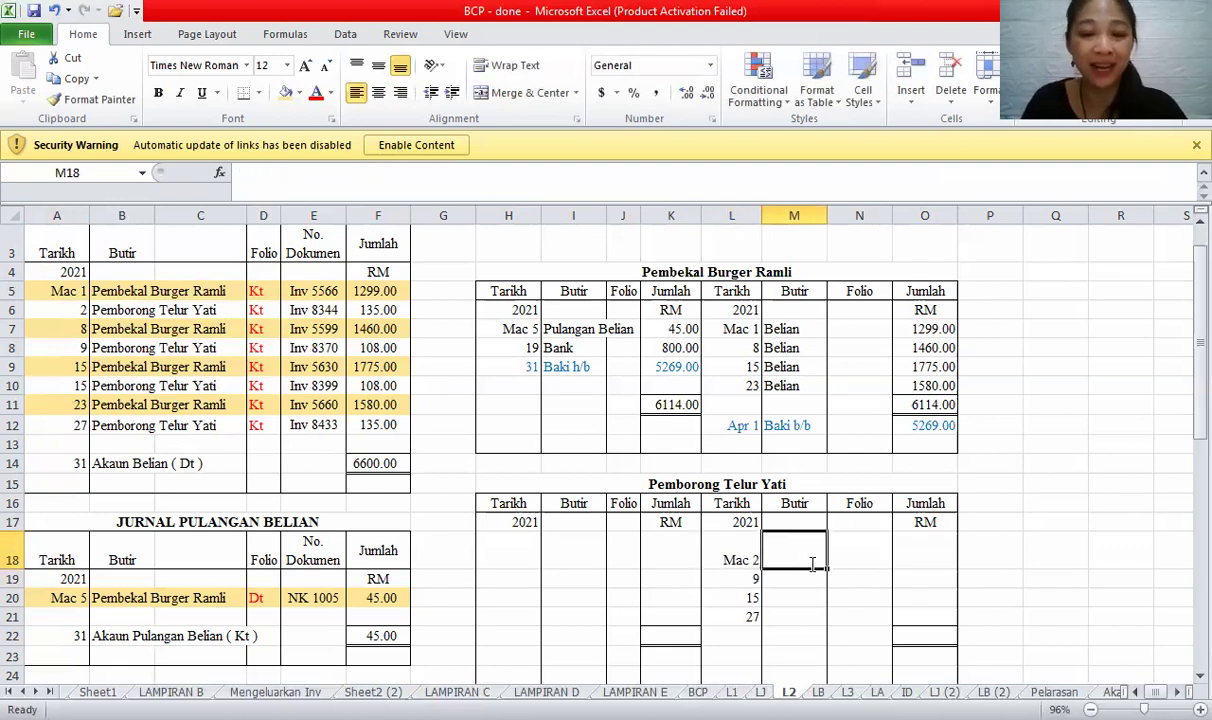
type("Belian")
key("Return")
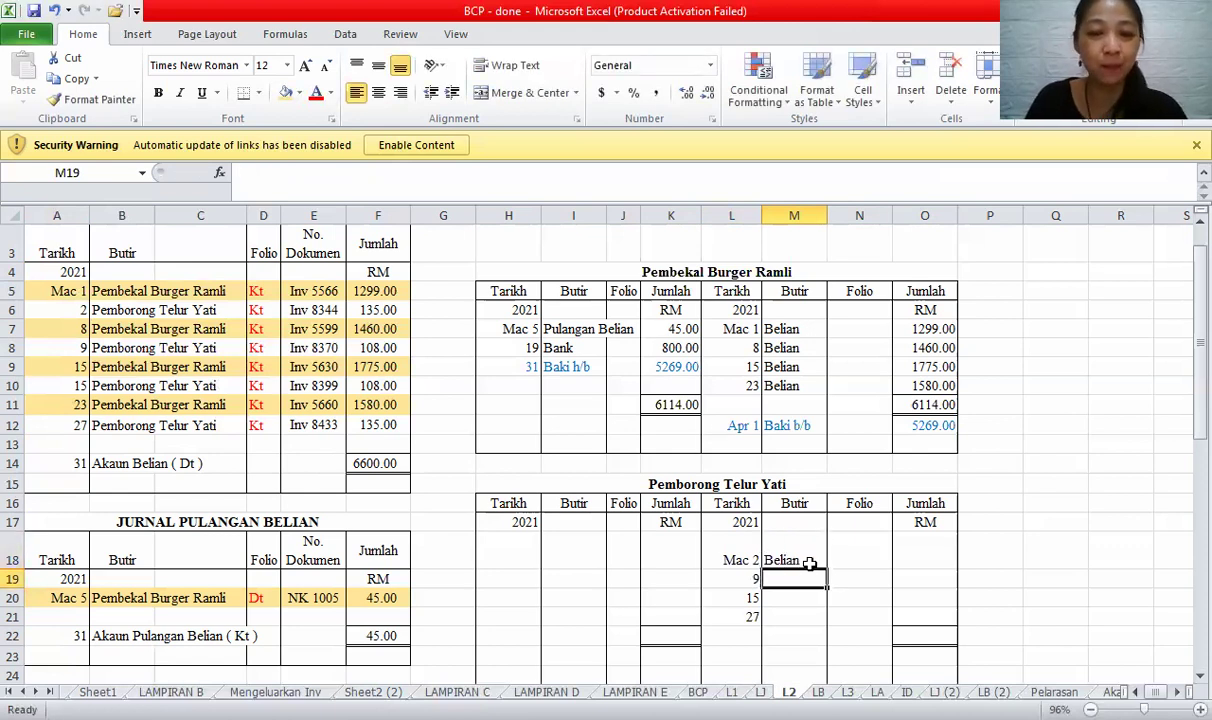
type("Belian")
key("Return")
type("Belian")
key("Return")
type("B")
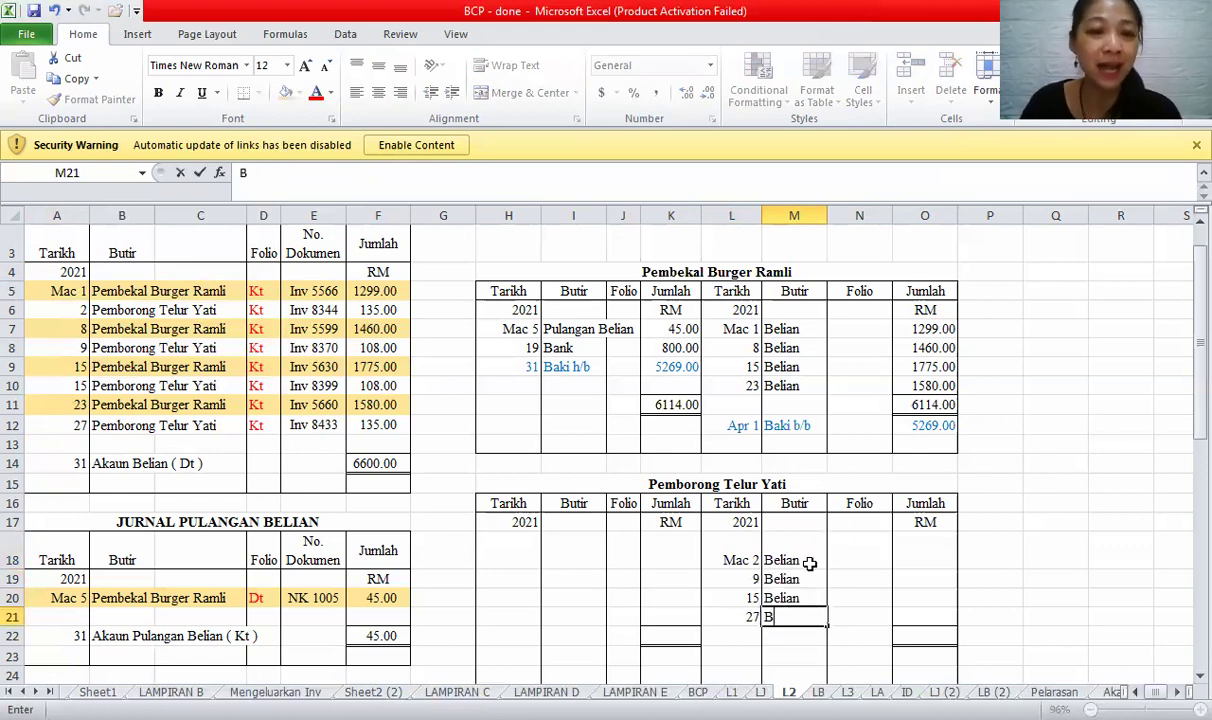
type("elian")
- Shade the Inv 8344 row in the purchases journal and post 135 as the Mac 2 credit amount of Pemborong Telur Yati
left_click_drag(53, 300, 341, 300)
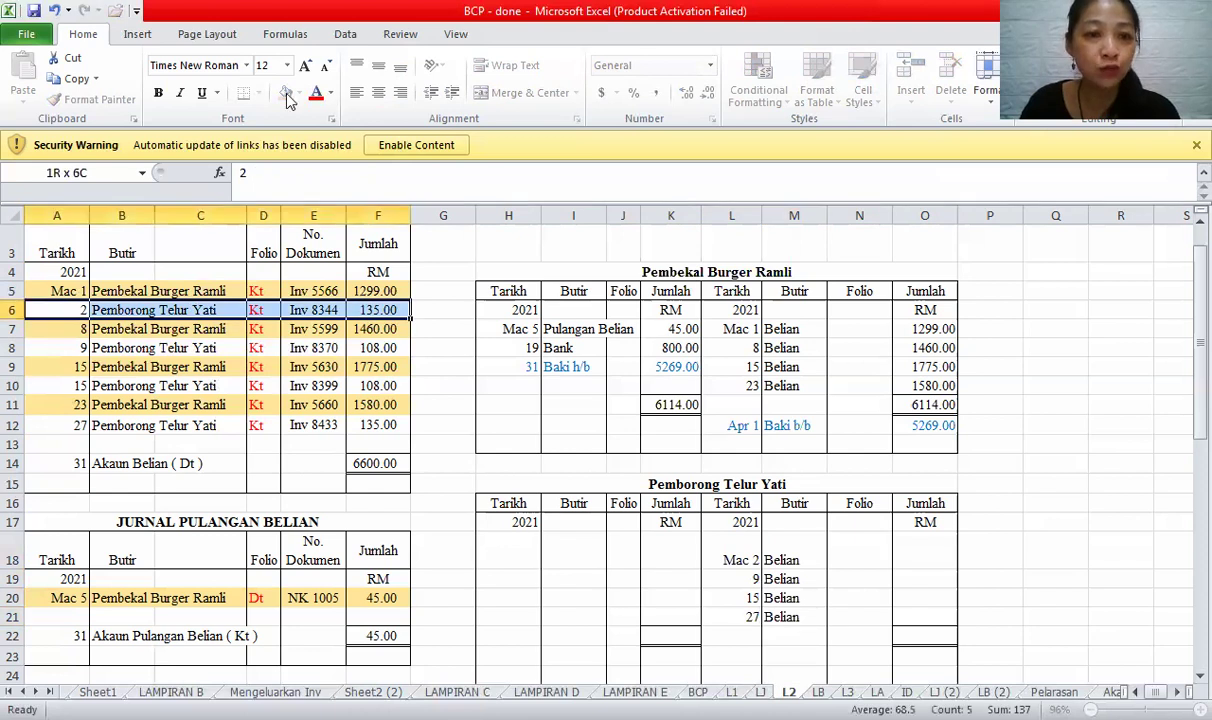
left_click(285, 93)
left_click(924, 560)
type("1")
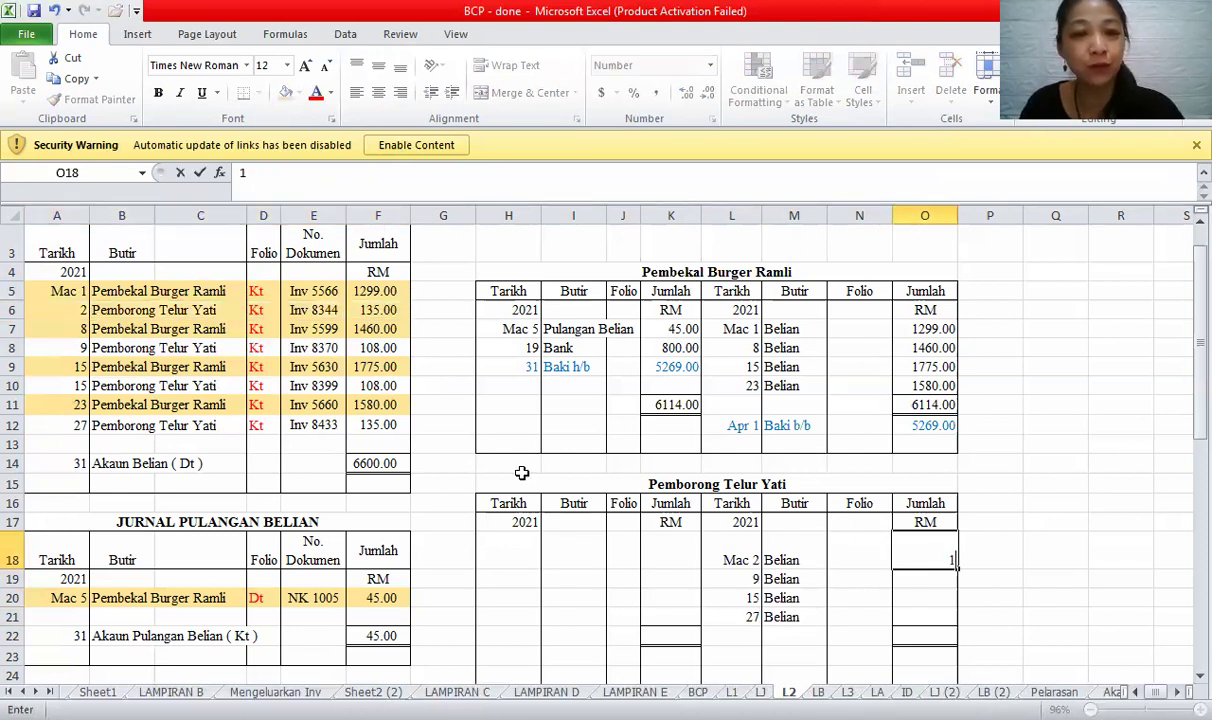
type("35")
left_click(521, 474)
- Shade the Inv 8370 journal row and post 108 as the Mac 9 credit amount of Pemborong Telur Yati
left_click_drag(55, 348, 345, 348)
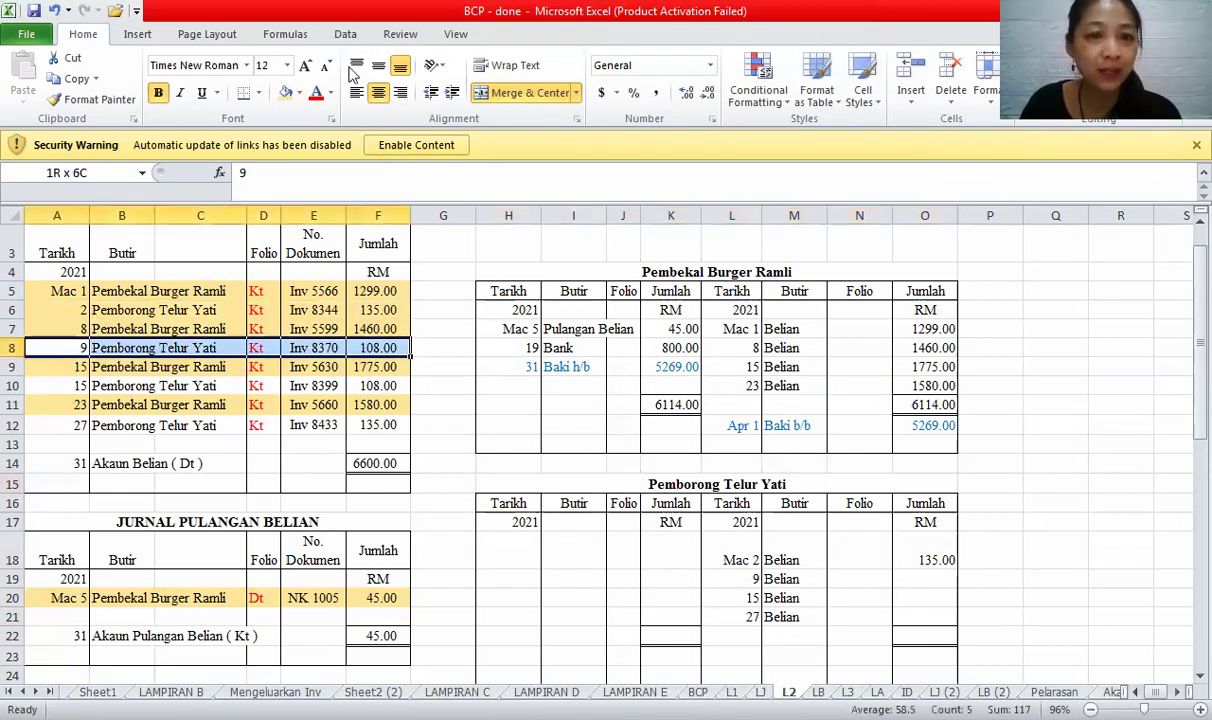
left_click(285, 93)
left_click(931, 580)
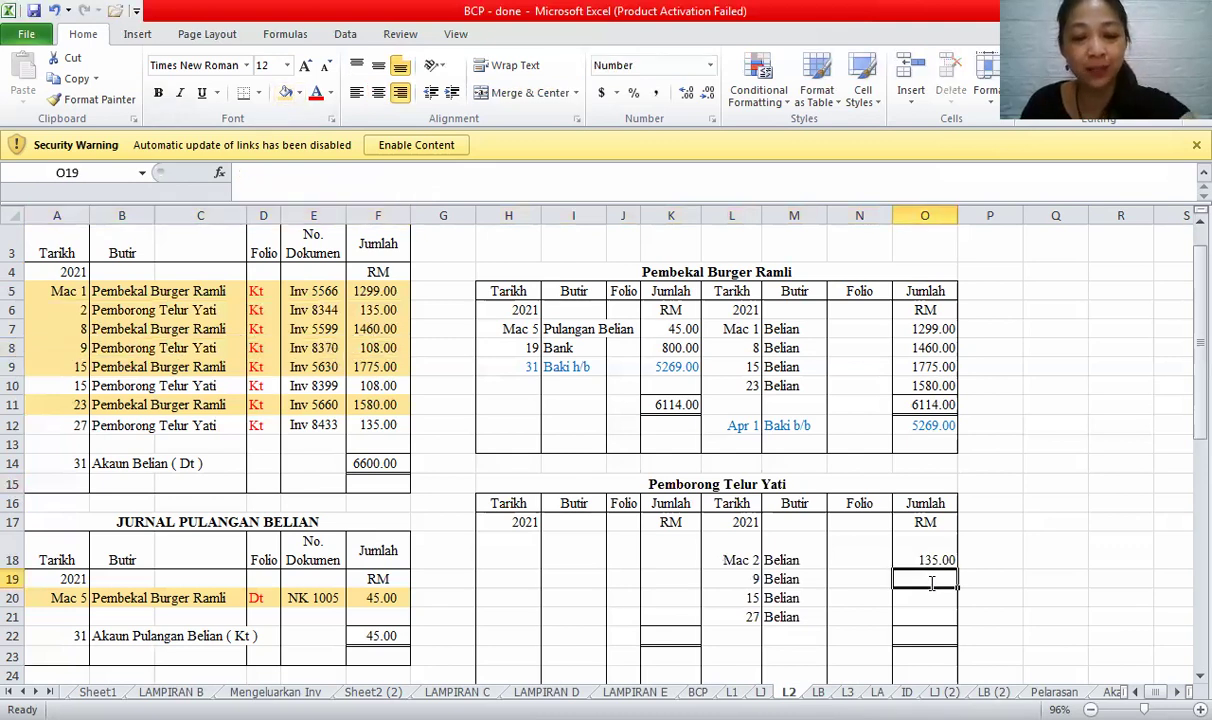
type("108")
left_click(521, 484)
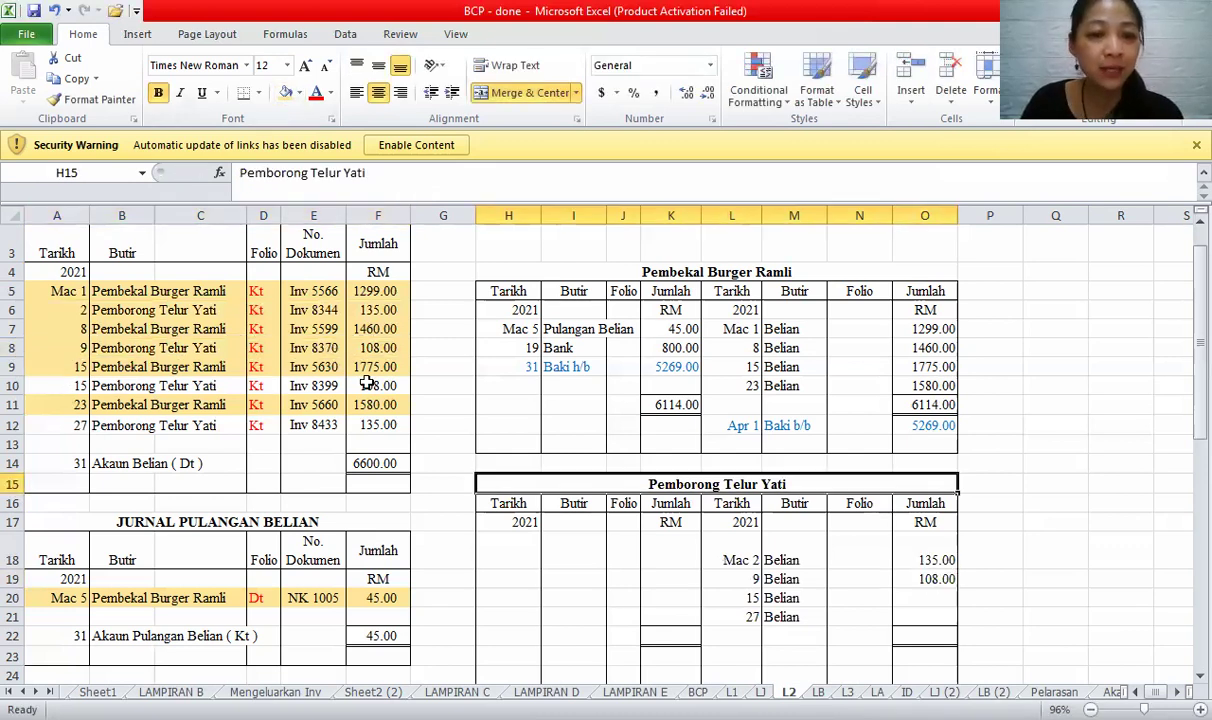
- Shade the Inv 8399 journal row and post 108 as the Mac 15 credit amount of Pemborong Telur Yati
left_click_drag(55, 385, 370, 385)
left_click(285, 93)
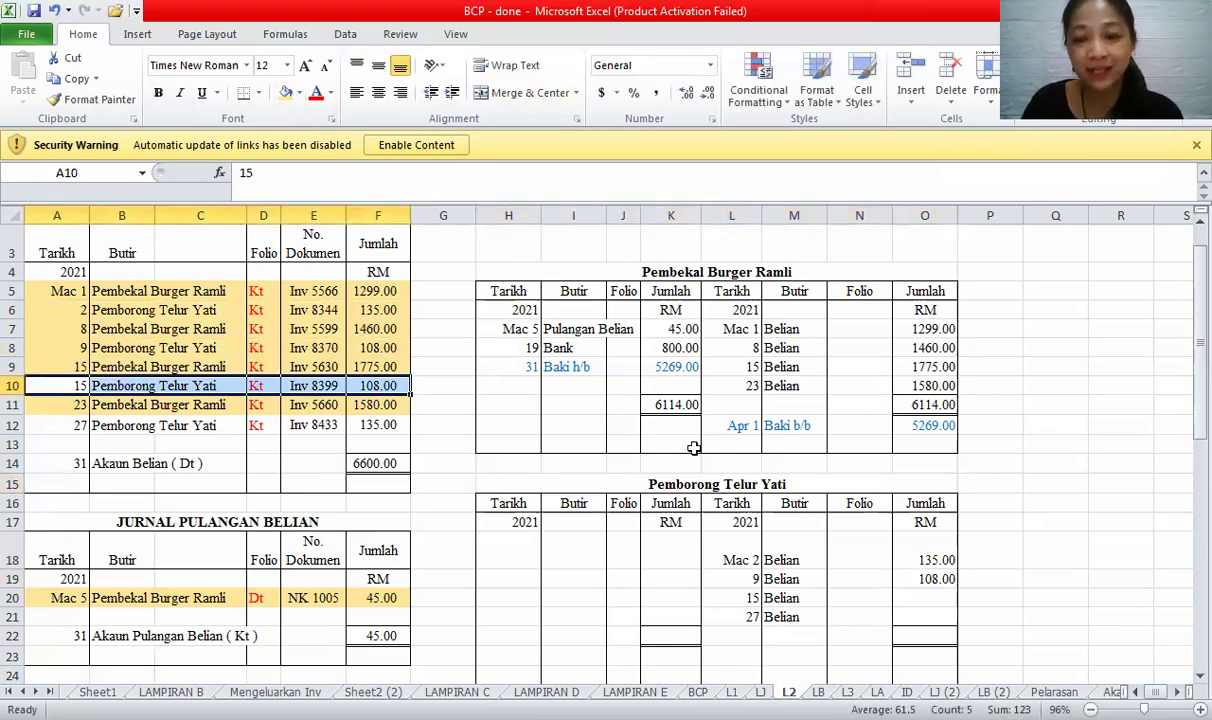
left_click(928, 597)
type("108")
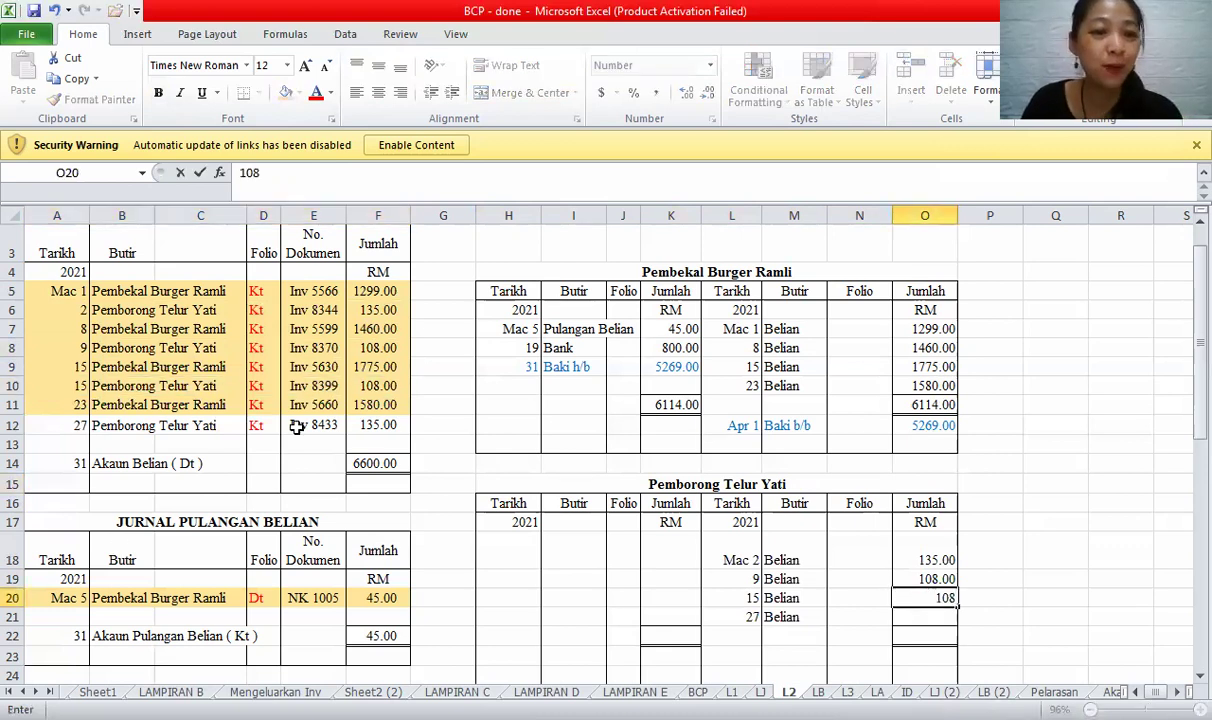
- Shade the Inv 8433 journal row and post 135 as the Mac 27 credit amount of Pemborong Telur Yati
left_click_drag(55, 425, 380, 425)
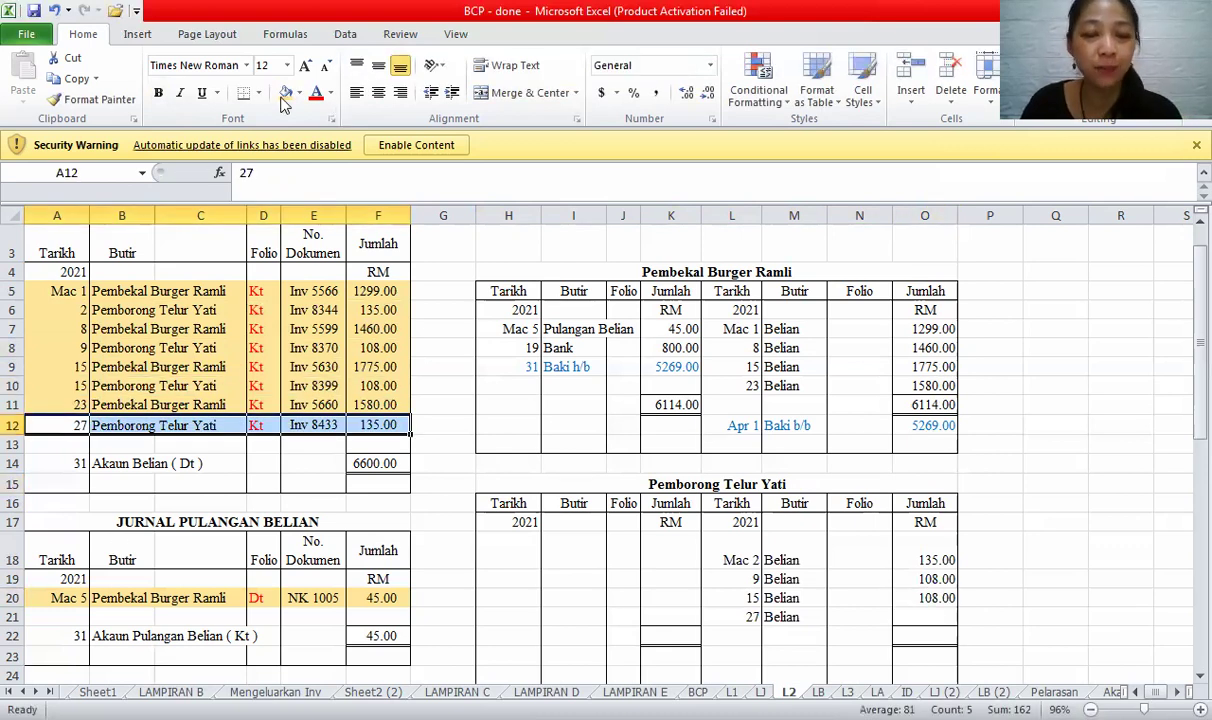
left_click(927, 614)
type("135")
left_click(859, 522)
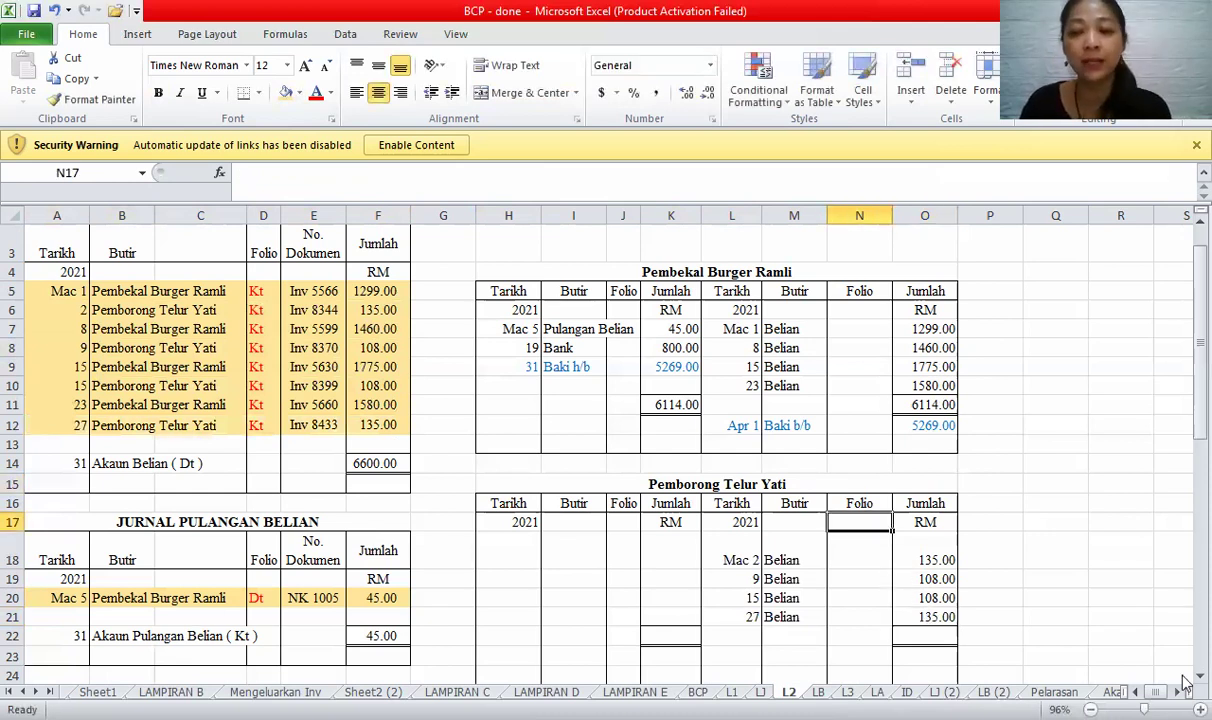
- Check the credit side of the Buku Tunai for payments made to Pemborong Telur Yati
scroll(1183, 684, "down", 3)
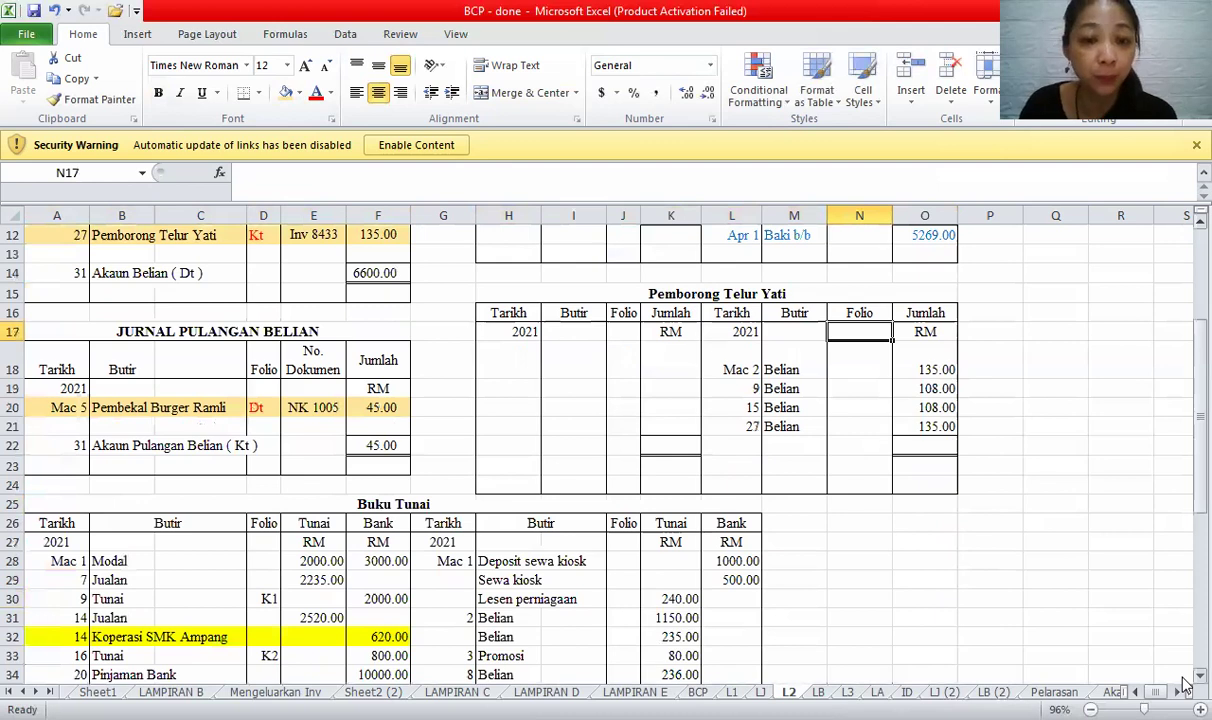
scroll(1183, 684, "down", 3)
scroll(1183, 684, "down", 2)
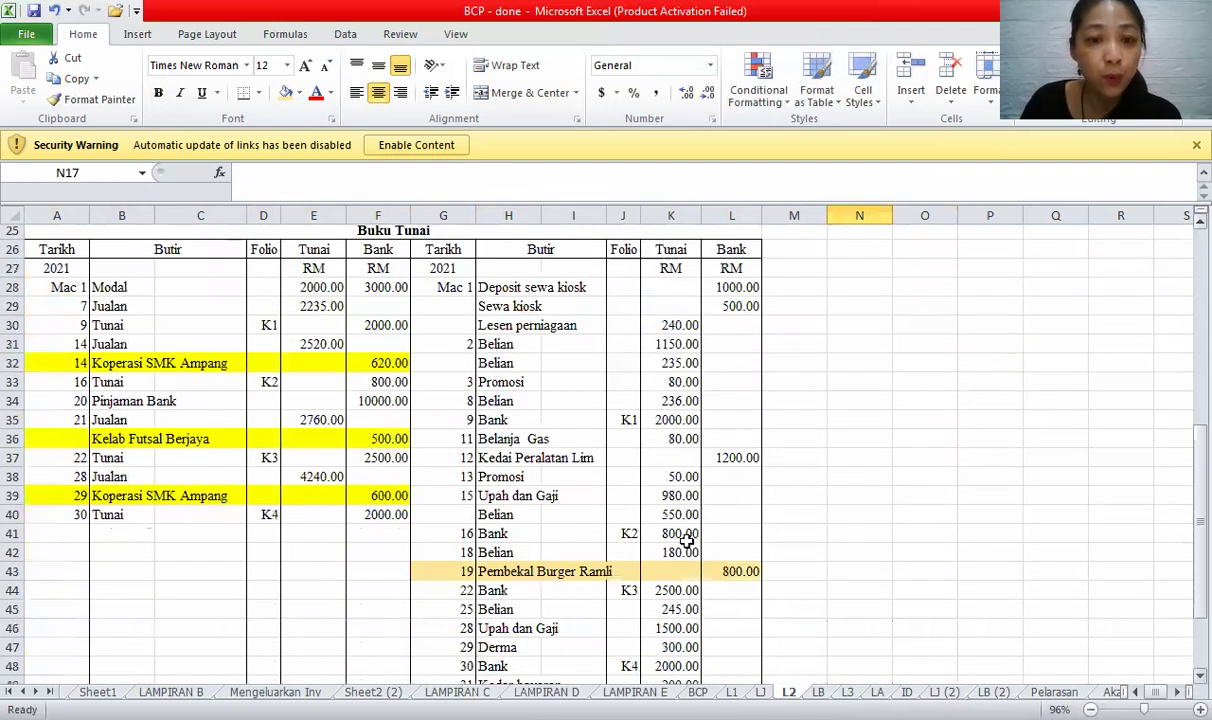
left_click_drag(508, 253, 520, 651)
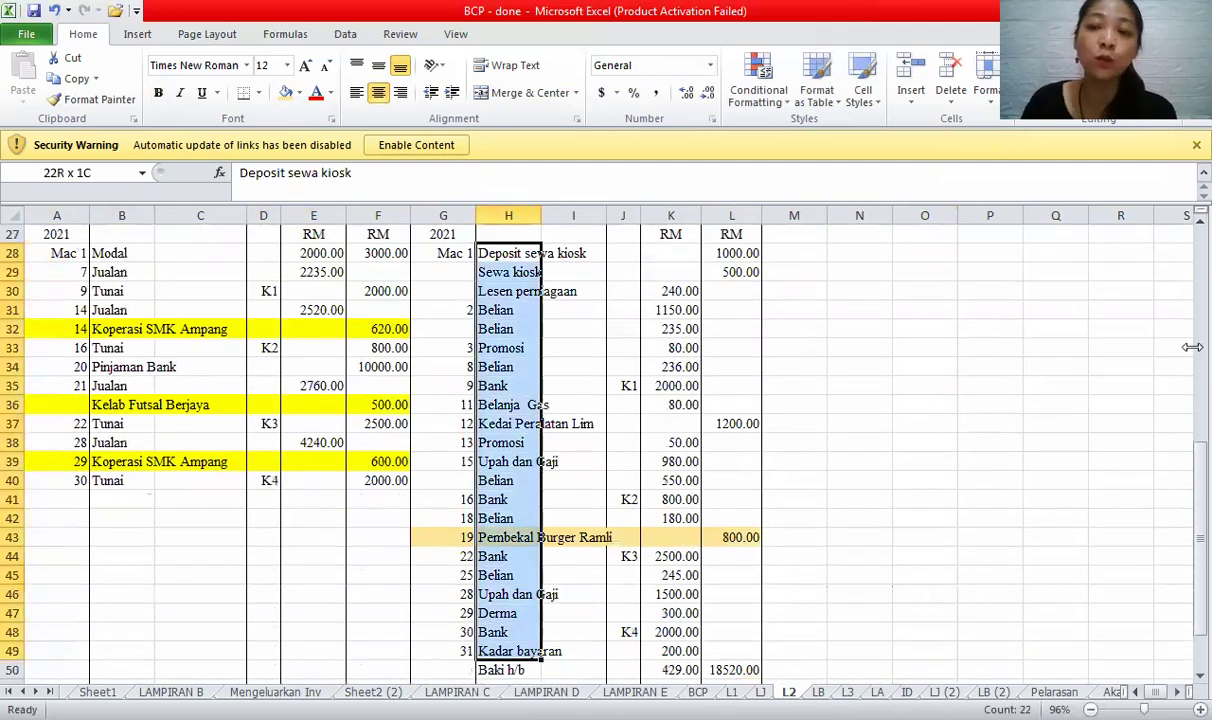
scroll(1185, 225, "up", 1)
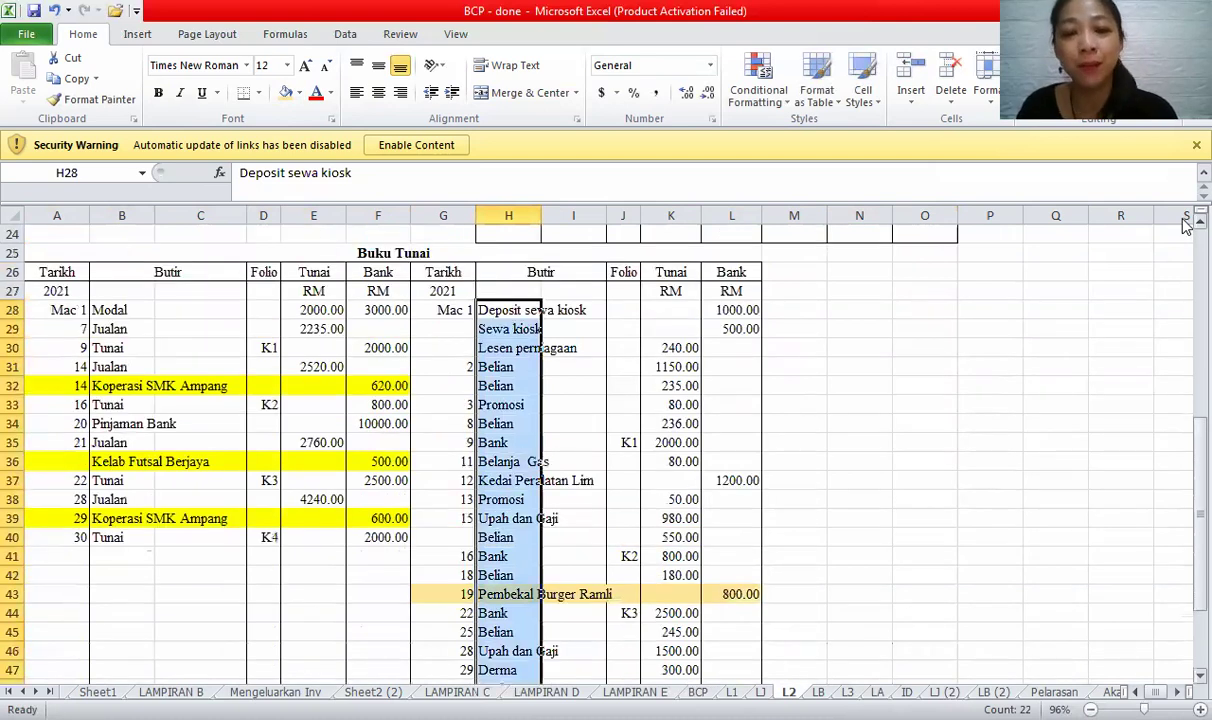
scroll(1185, 225, "up", 5)
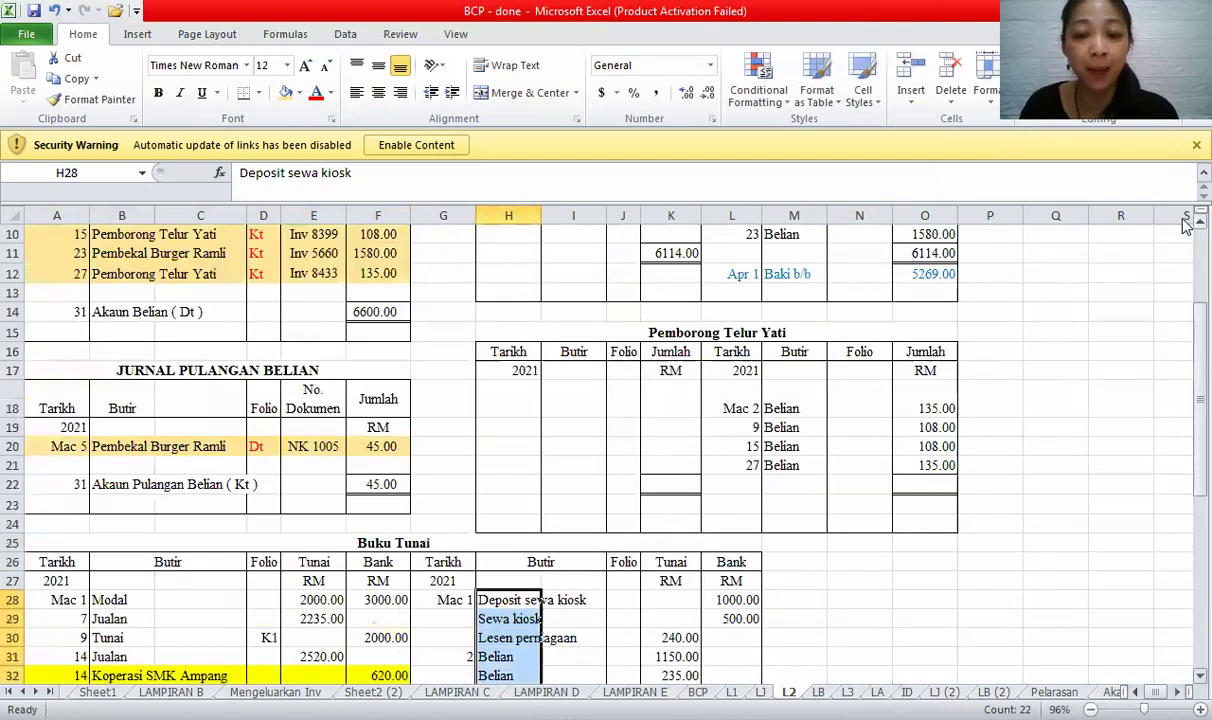
scroll(1185, 225, "up", 2)
- Total the credit amounts O18:O21 of Pemborong Telur Yati with SUM and enter 486 as the matching debit total
left_click(942, 638)
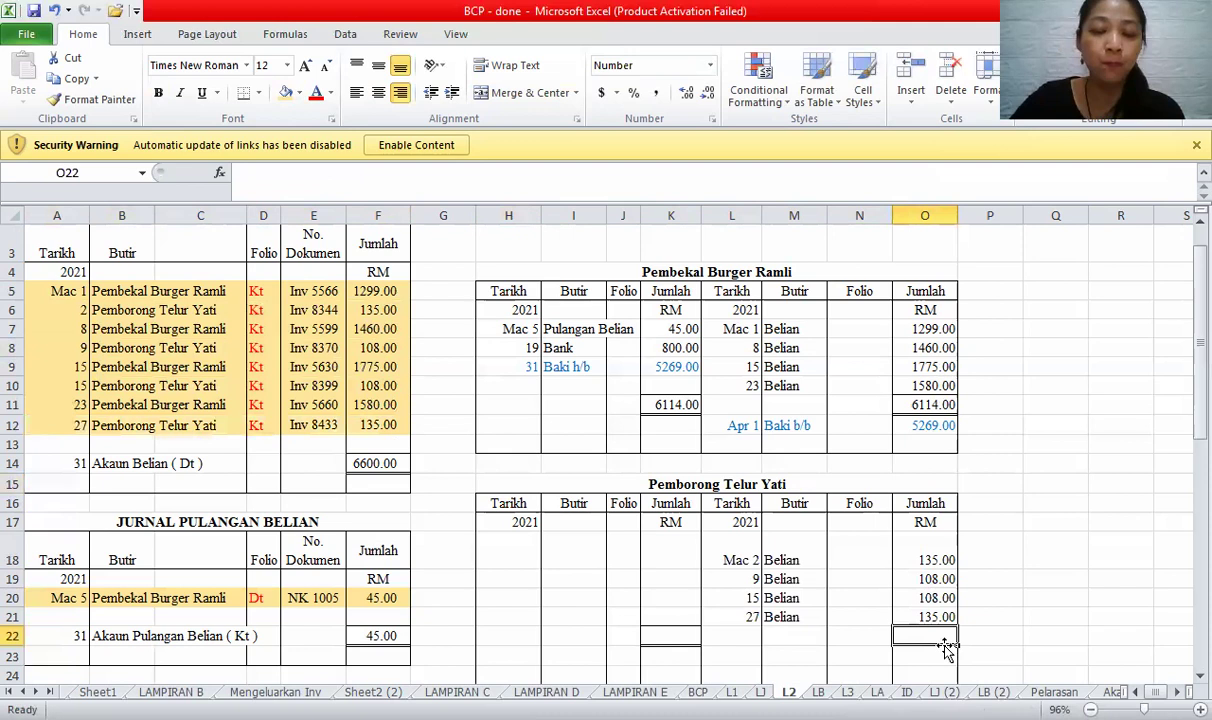
type("=sum(")
left_click_drag(915, 560, 910, 622)
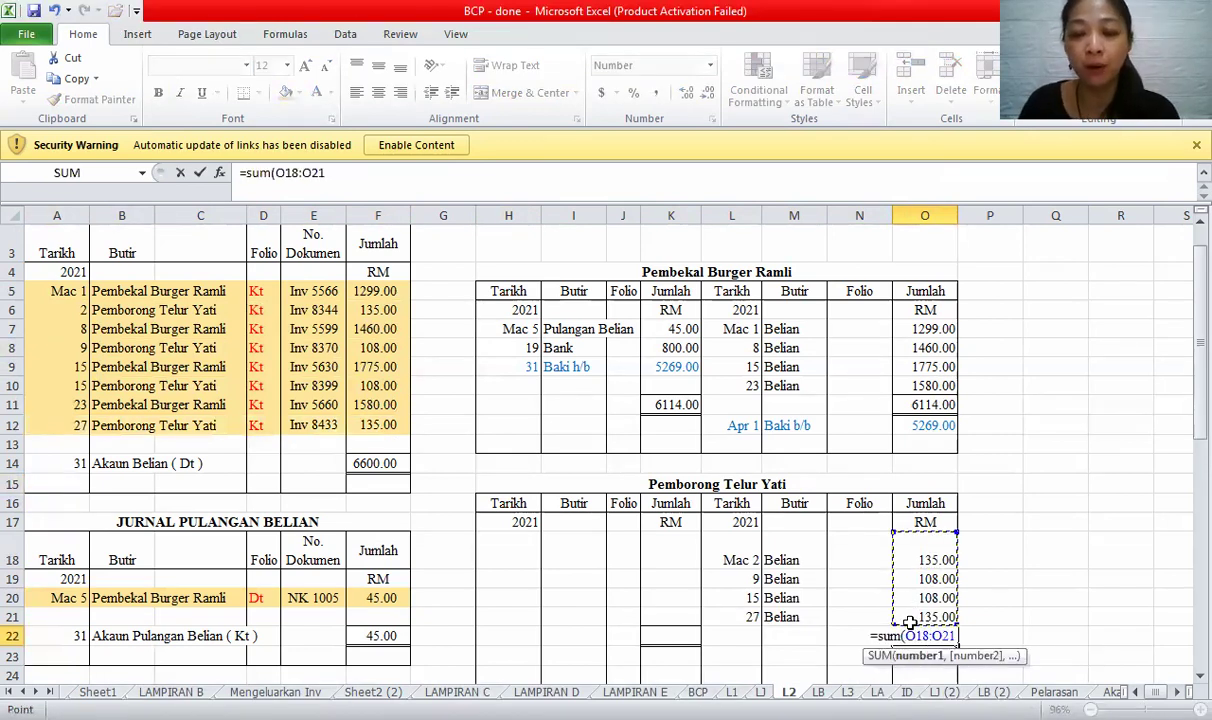
key("Return")
left_click(684, 636)
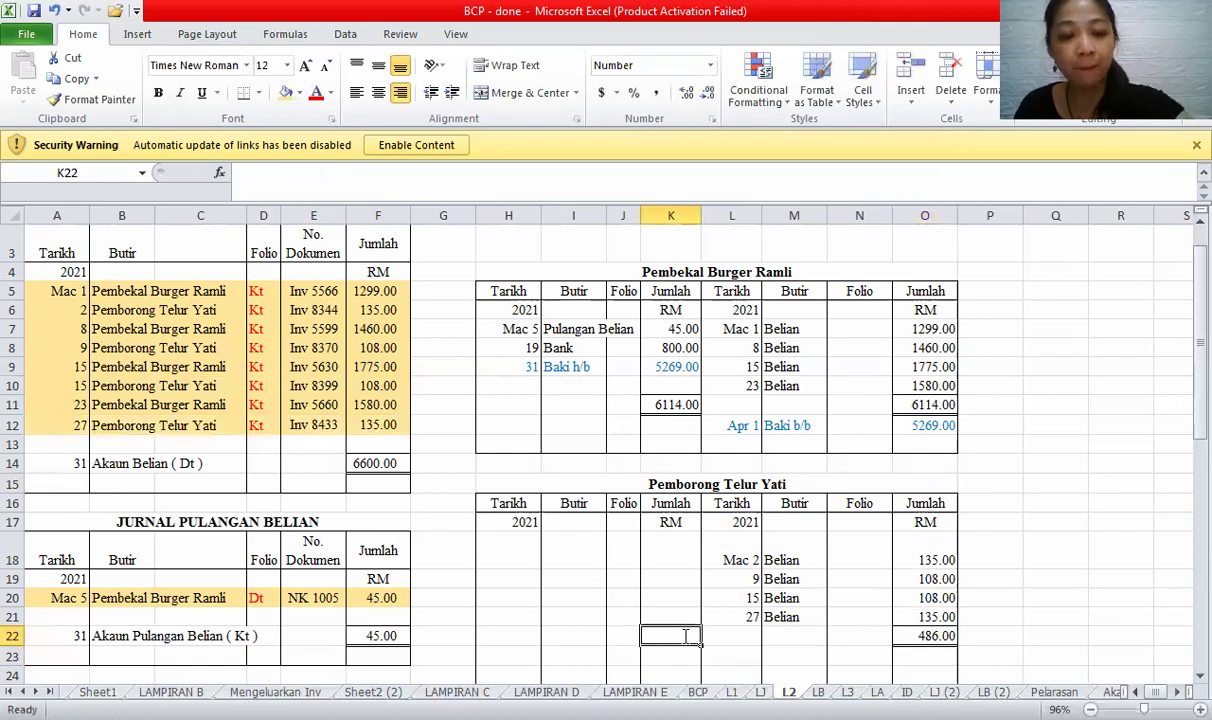
type("486")
left_click(925, 636)
left_click(690, 636)
- Enter the closing balance on the debit side of Pemborong Telur Yati as Mac 31, Baki h/b, 486
left_click(507, 558)
type("MA")
key("BackSpace")
type("ac 31")
key("Tab")
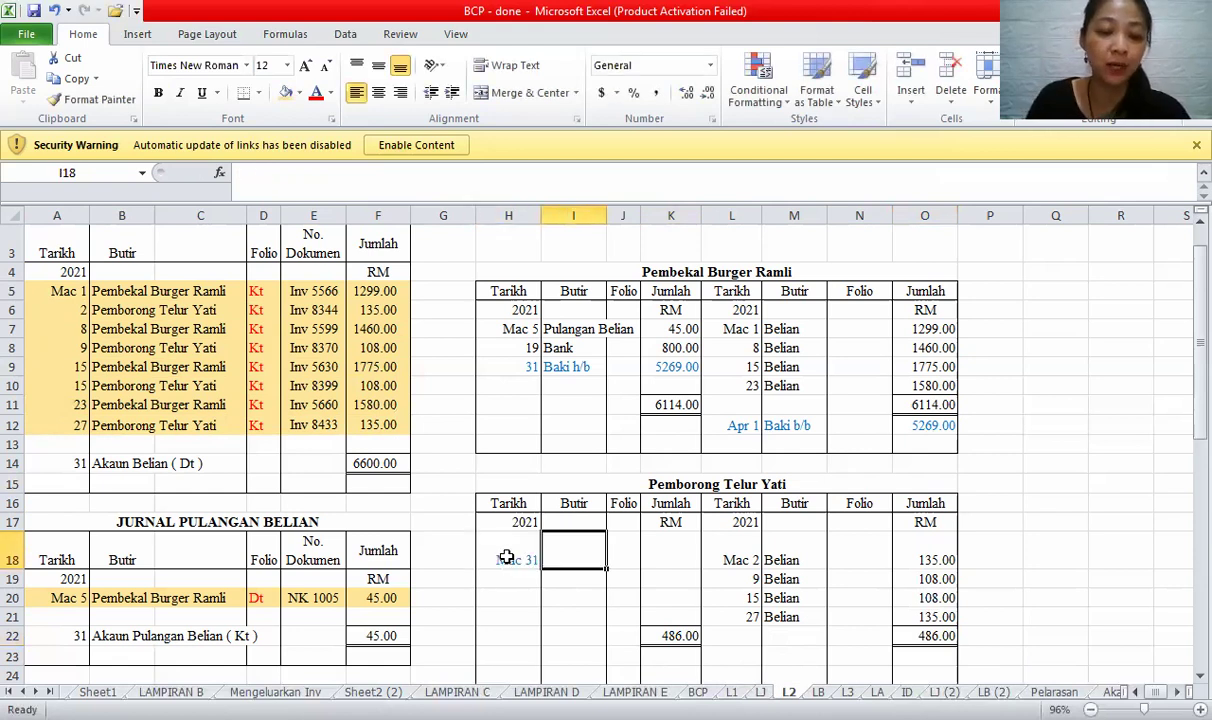
type("Baki h/b")
key("Tab")
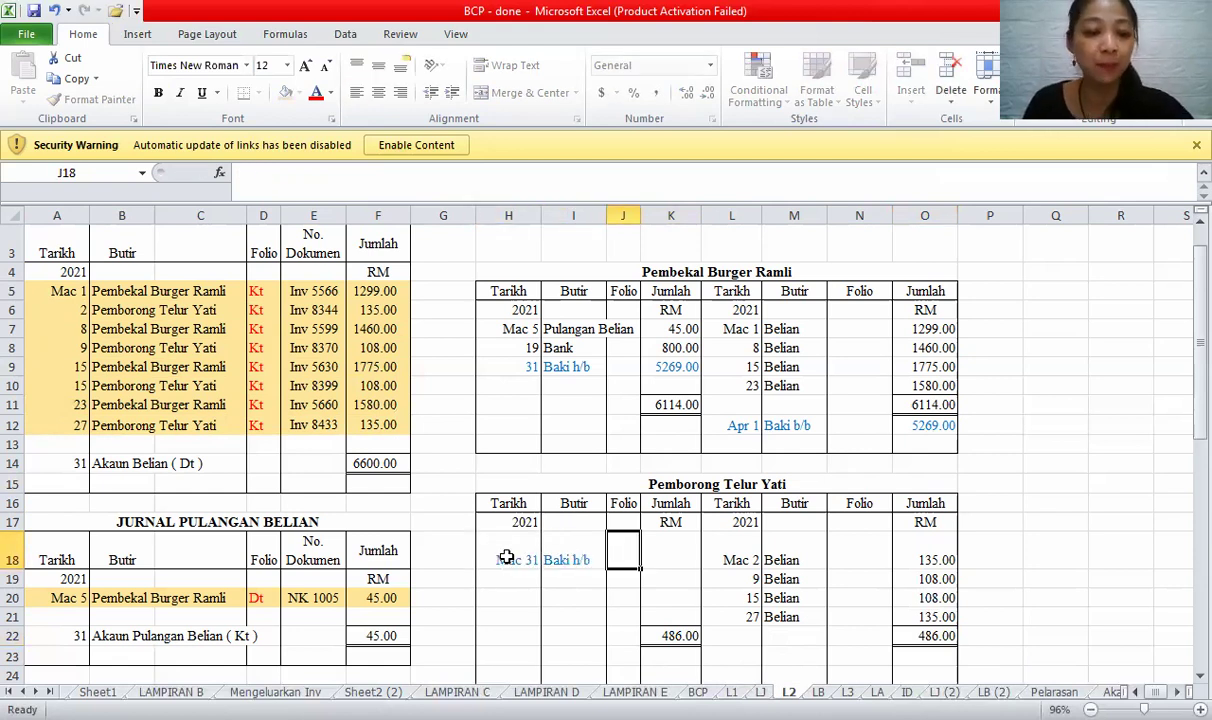
key("Tab")
type("486")
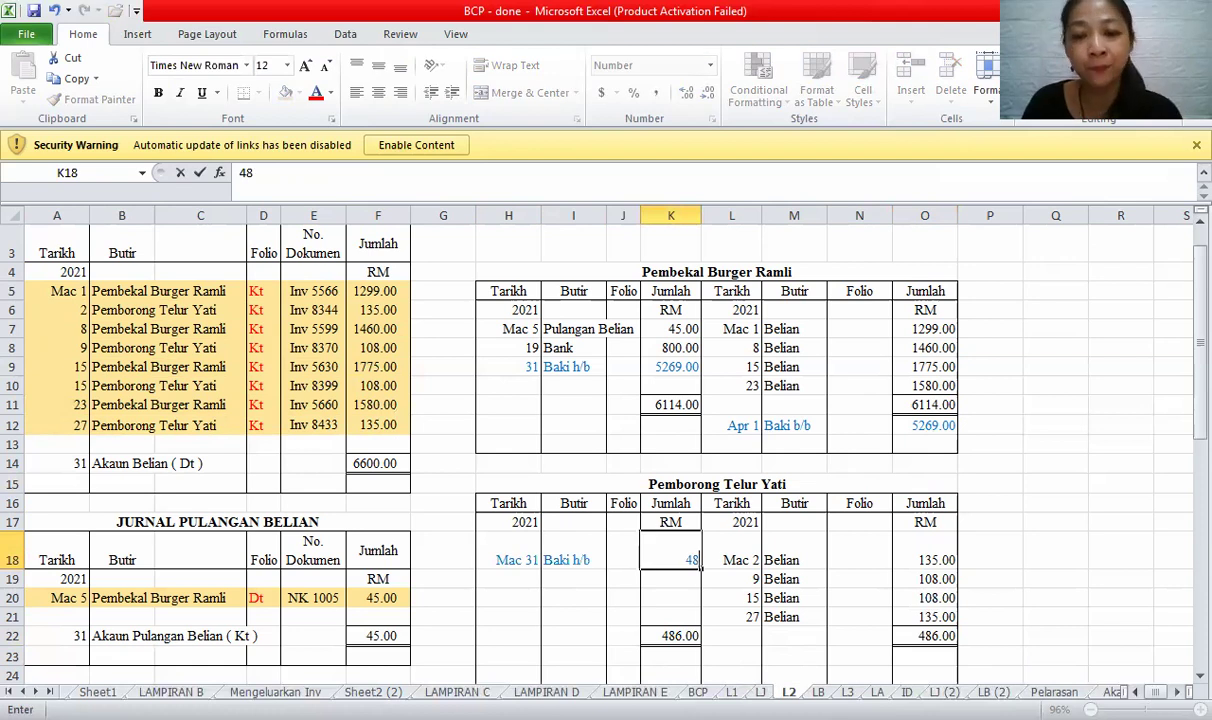
- Bring down the balance on the credit side of Pemborong Telur Yati as Apr 1, Baki b/b, 486
left_click(735, 661)
type("'Apr 1")
key("Tab")
type("B")
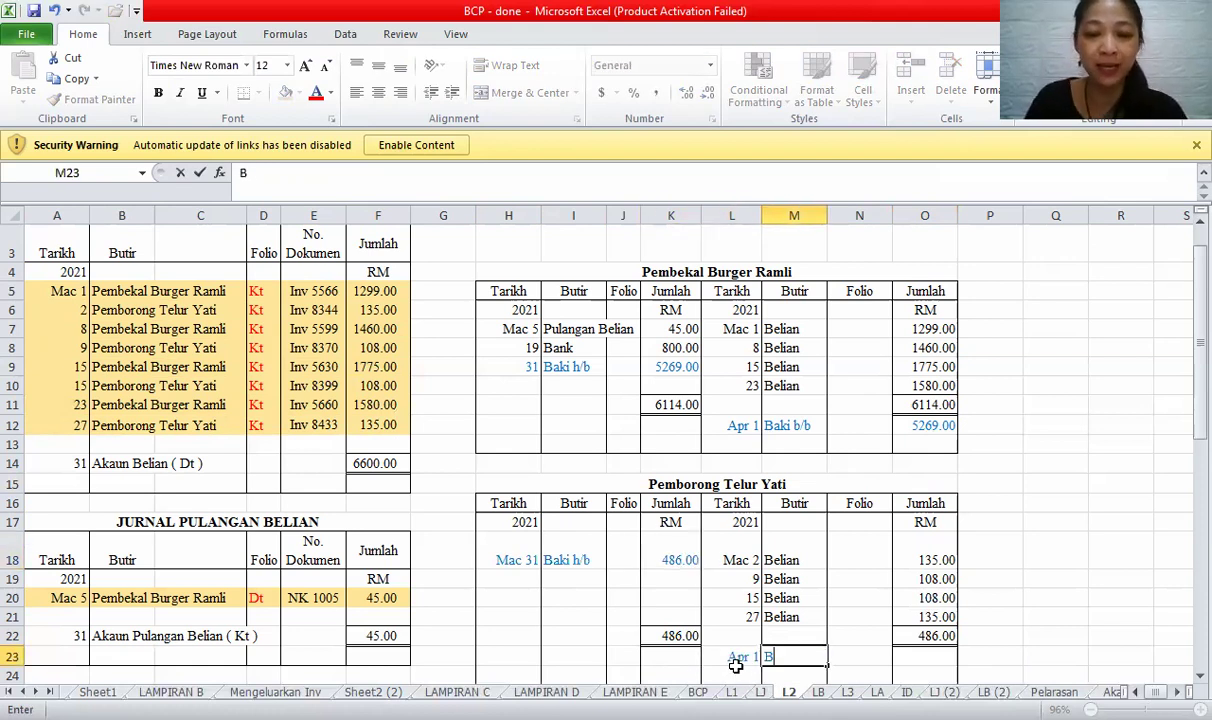
type("aki b")
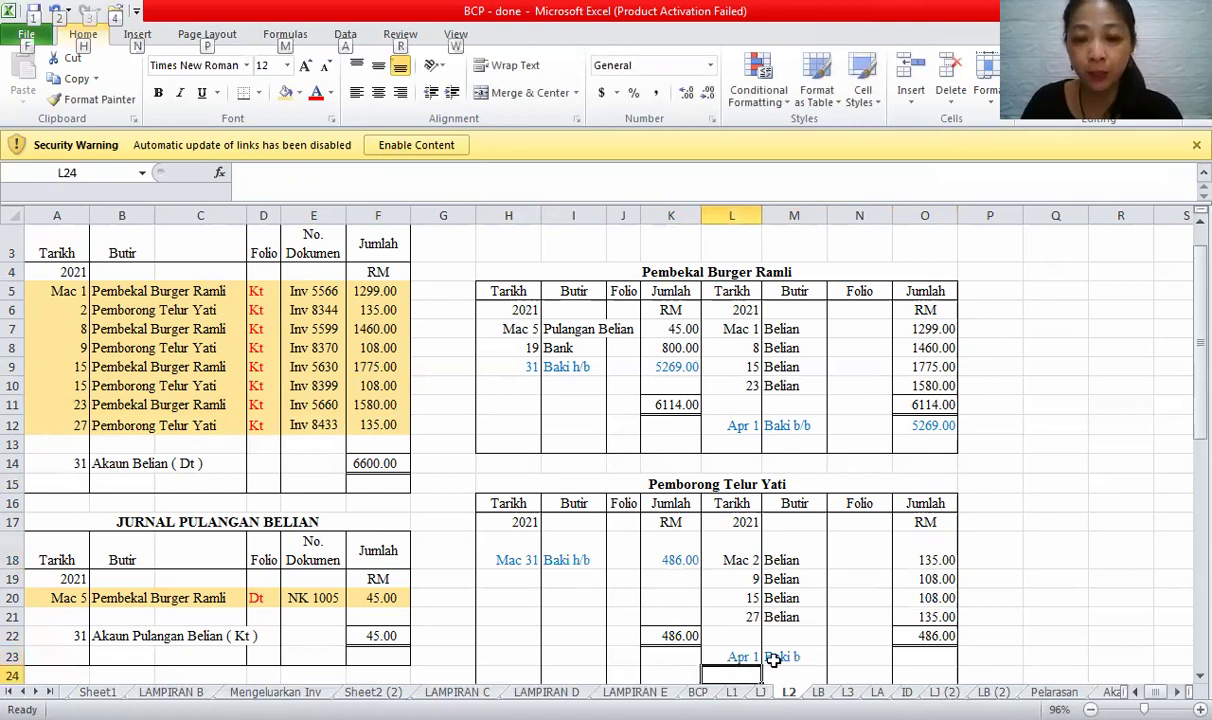
left_click(471, 181)
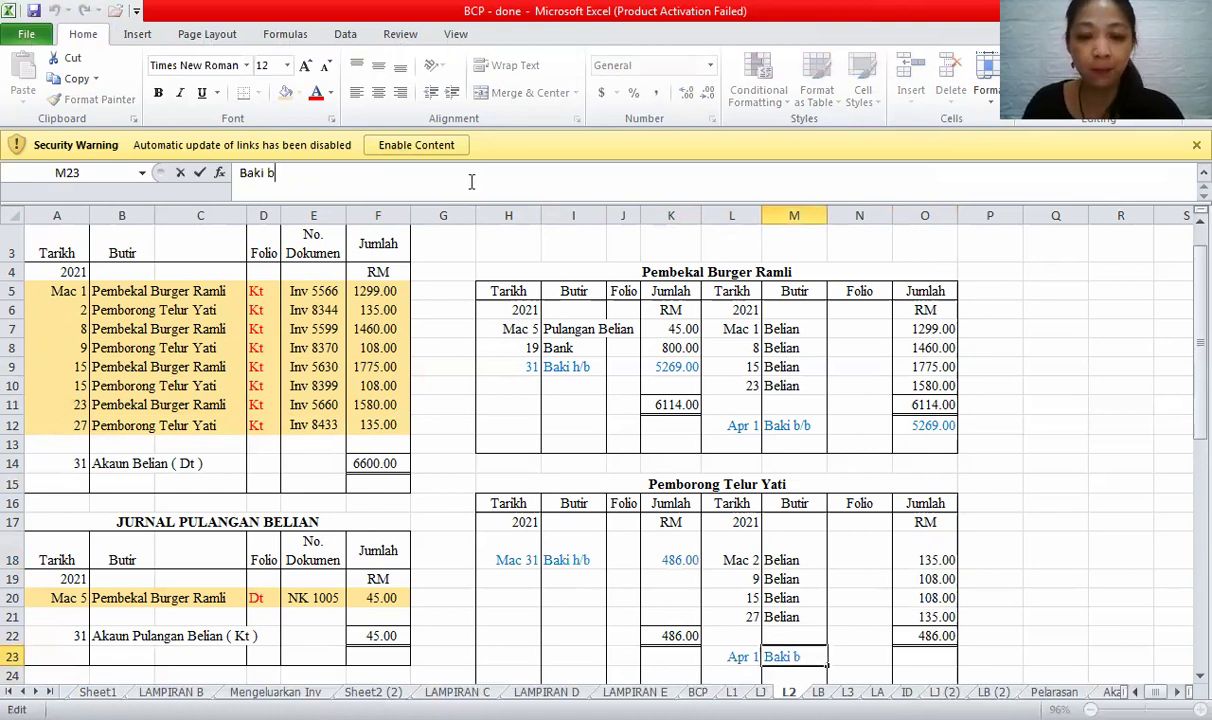
type("/b")
left_click(932, 655)
type("486")
left_click(925, 503)
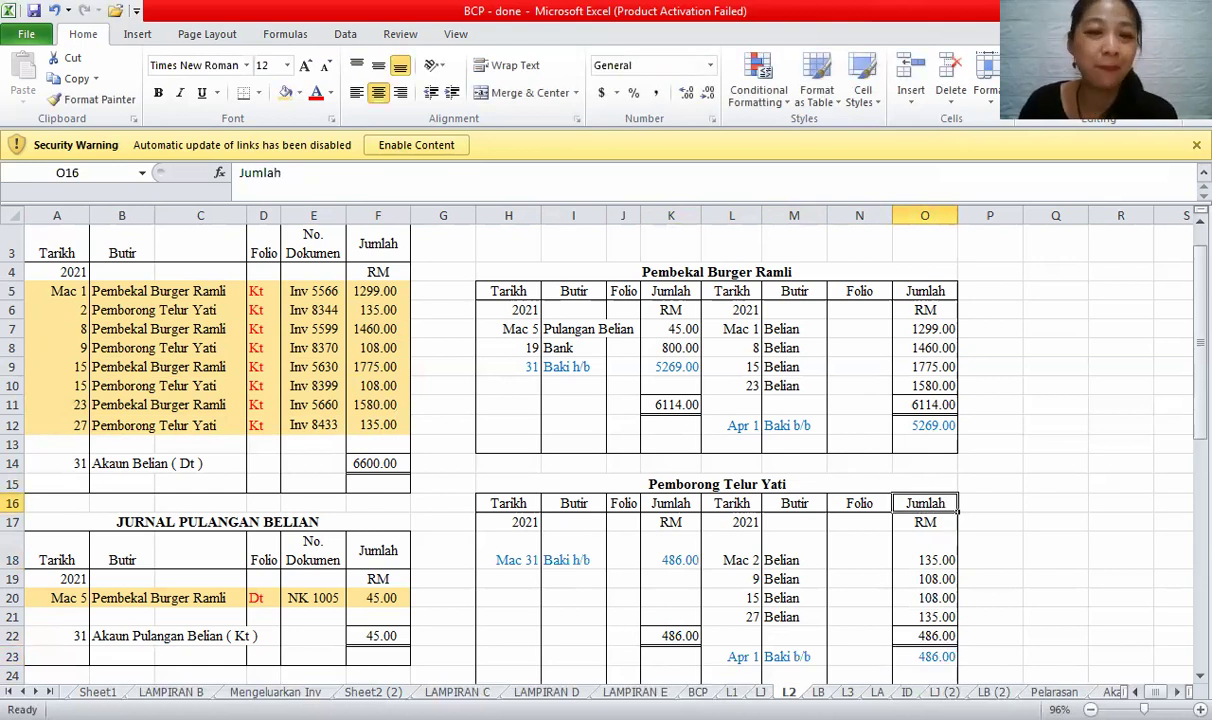
- Review both supplier accounts of the LEJAR BELIAN on sheet LB and move on to sheet L3
key("ctrl+Page_Down")
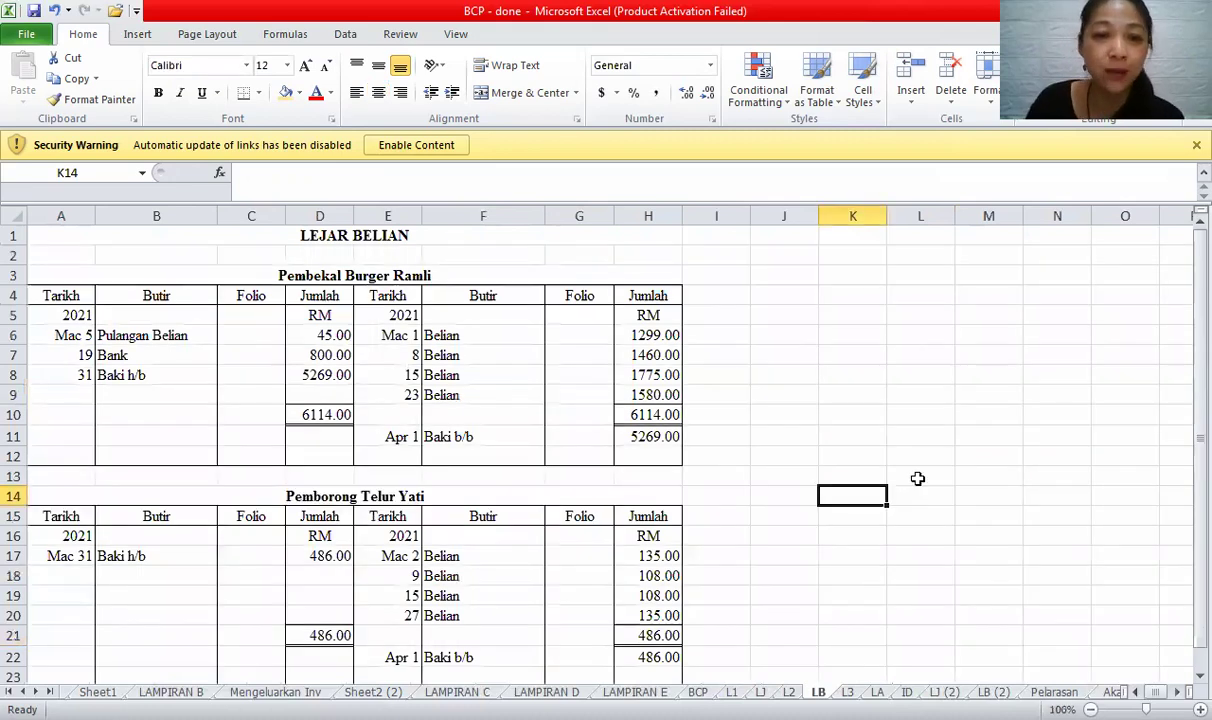
left_click(415, 500)
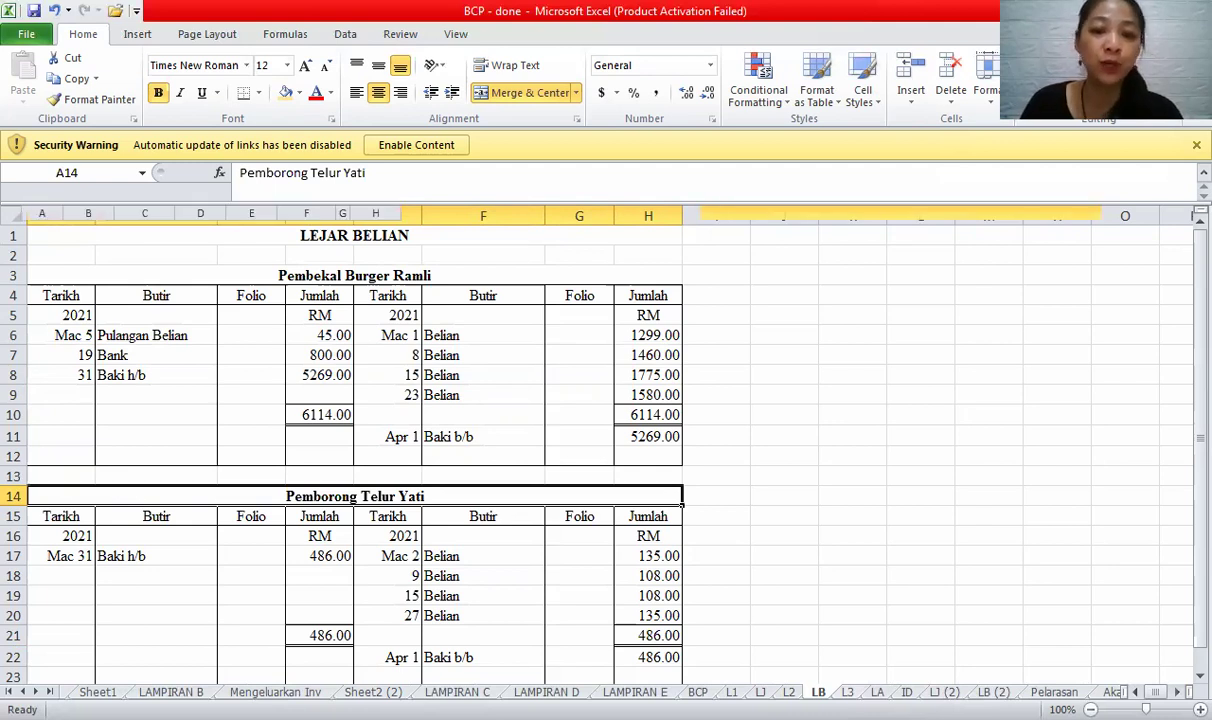
key("ctrl+Page_Down")
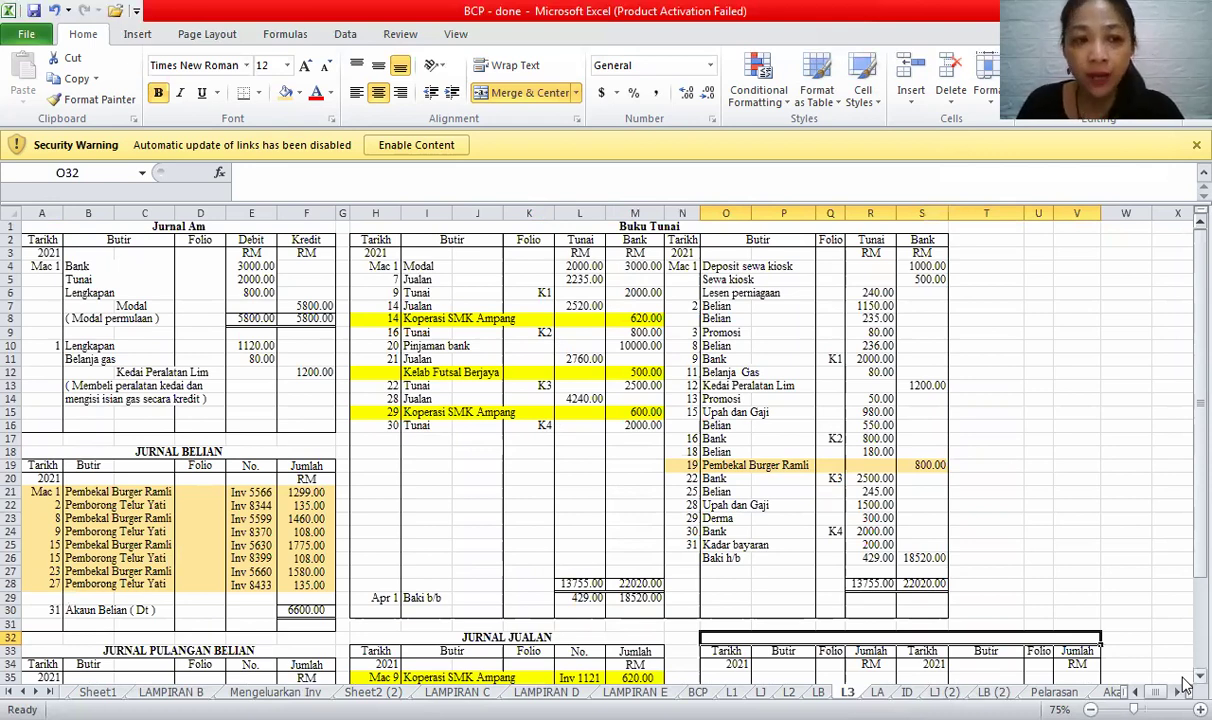
- Shade the K1 and K2 contra entries light grey on both the debit and credit sides of the Buku Tunai
left_click(88, 266)
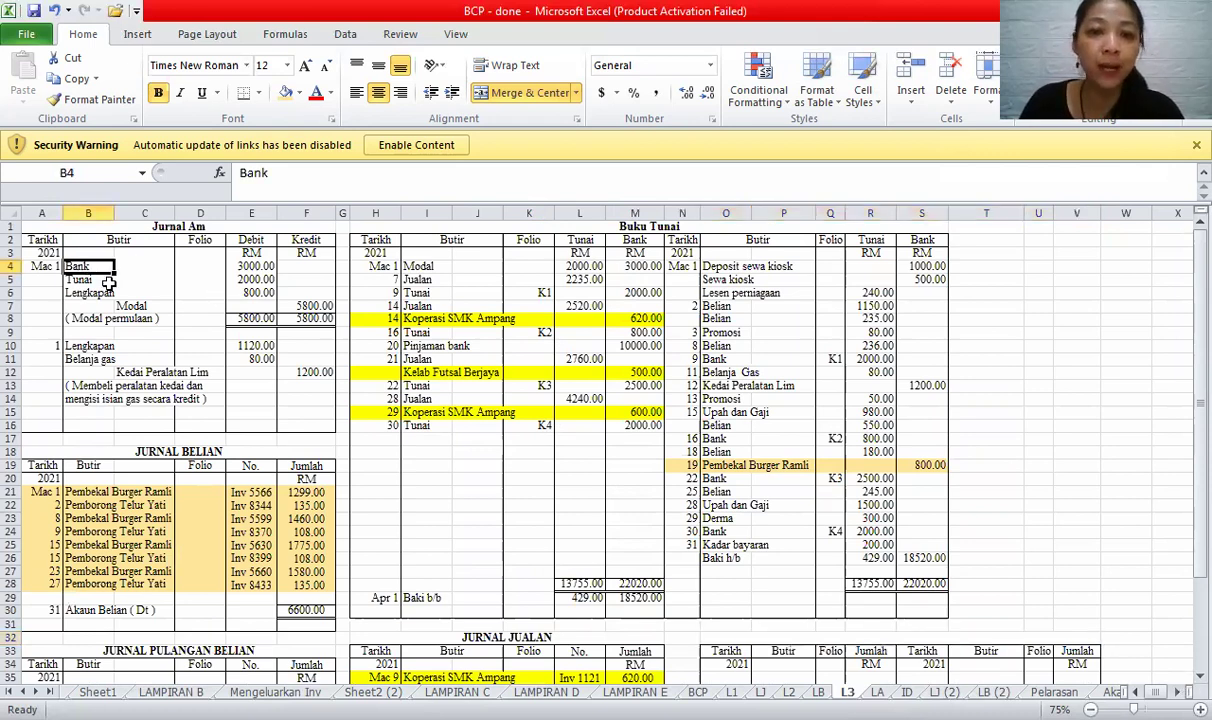
left_click_drag(372, 292, 636, 292)
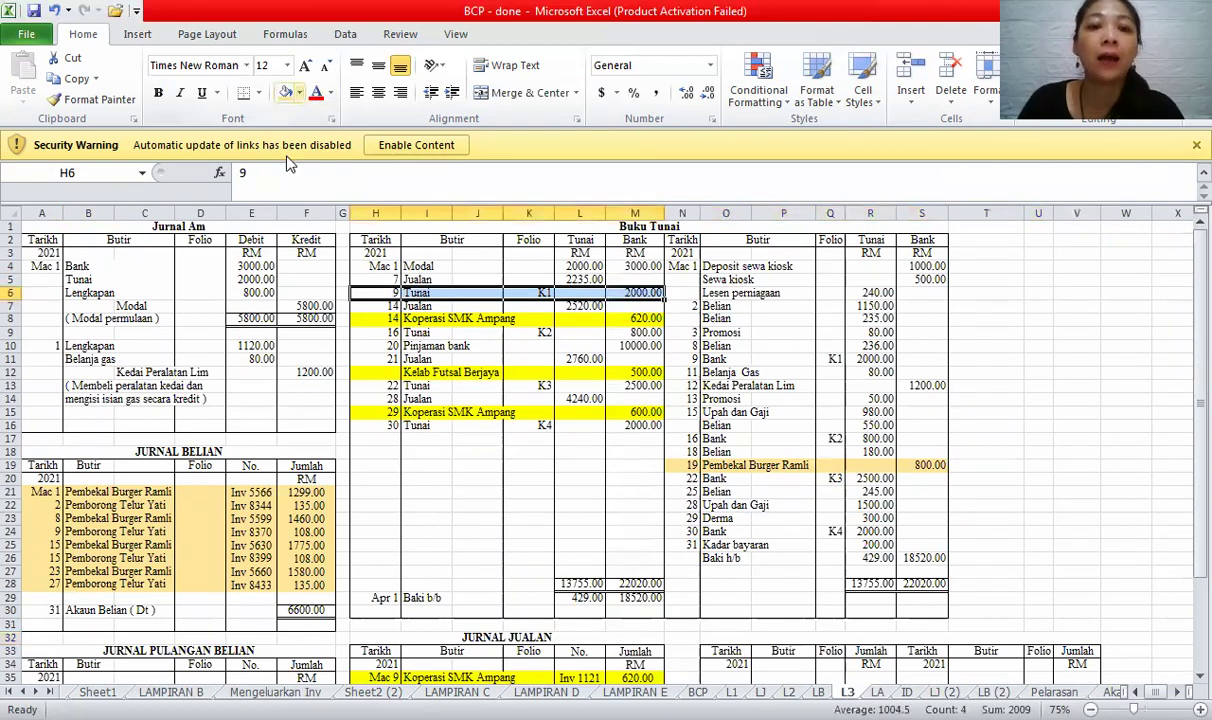
key("alt+h")
key("h")
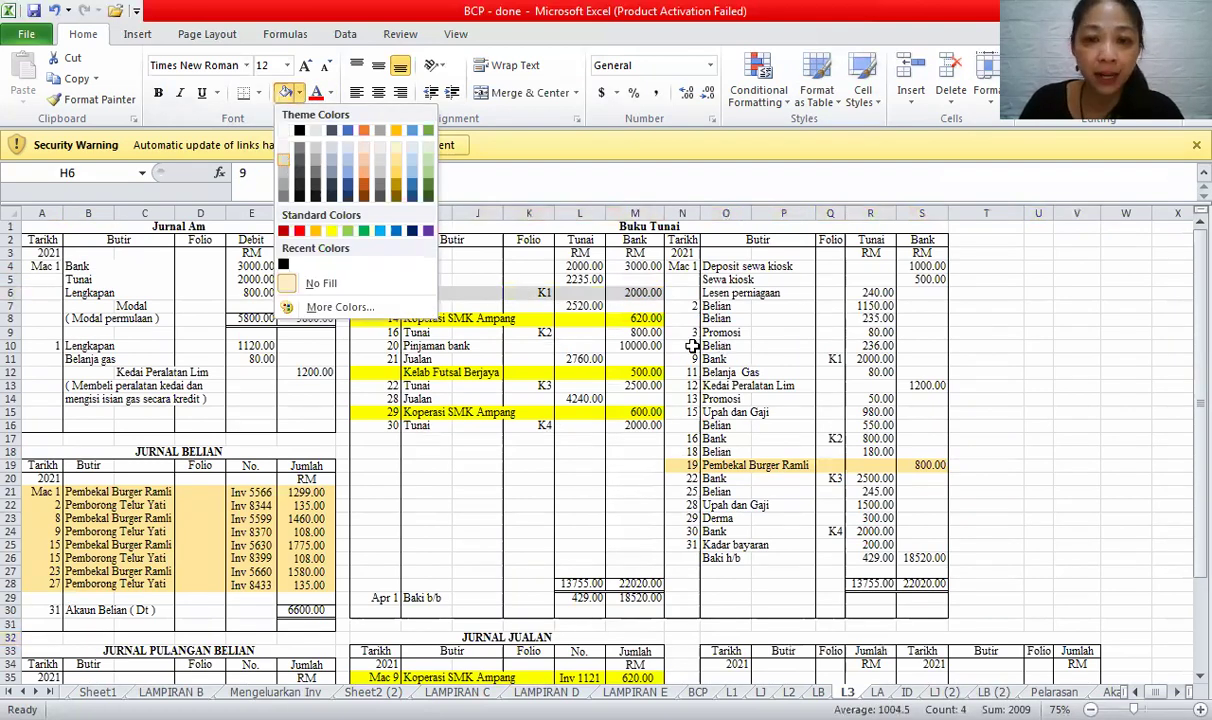
key("Escape")
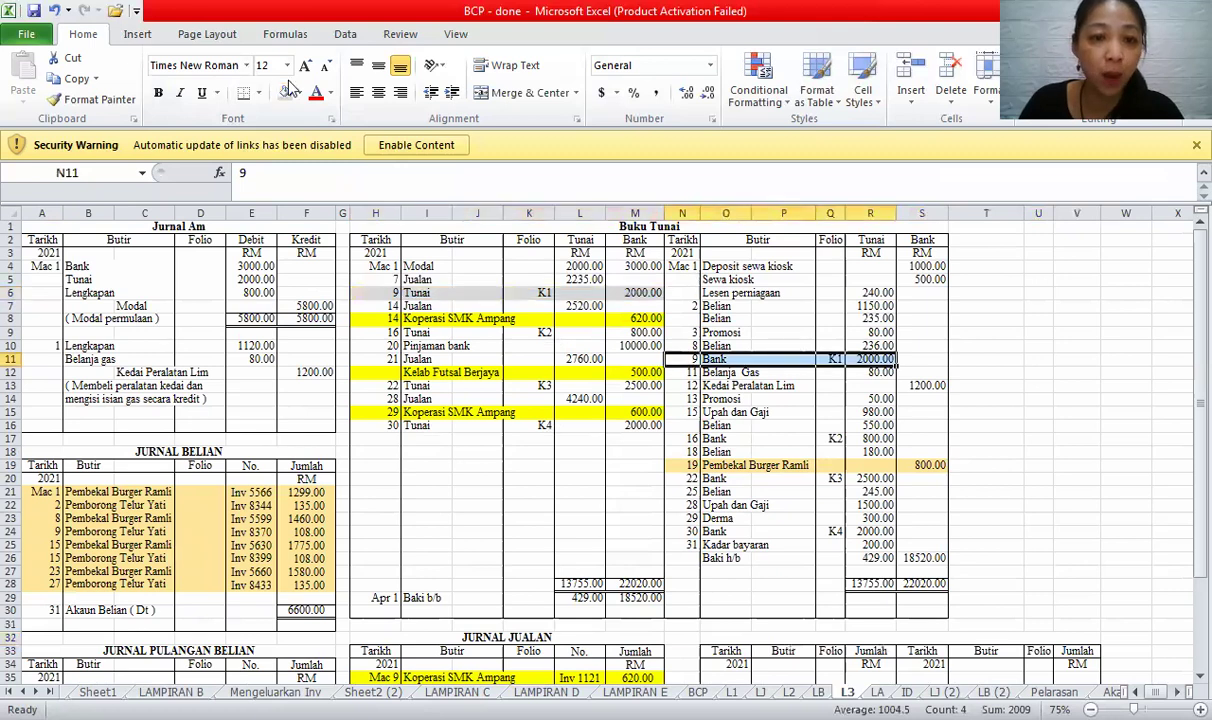
left_click_drag(378, 332, 870, 358)
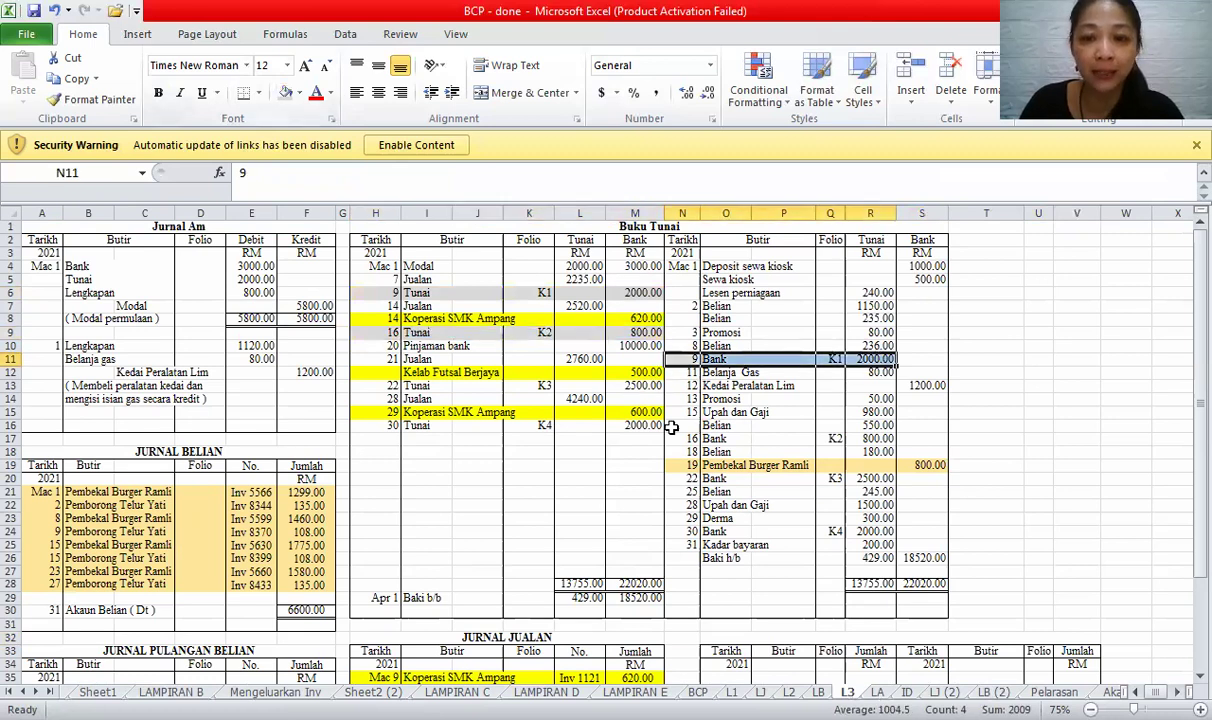
left_click_drag(690, 438, 870, 438)
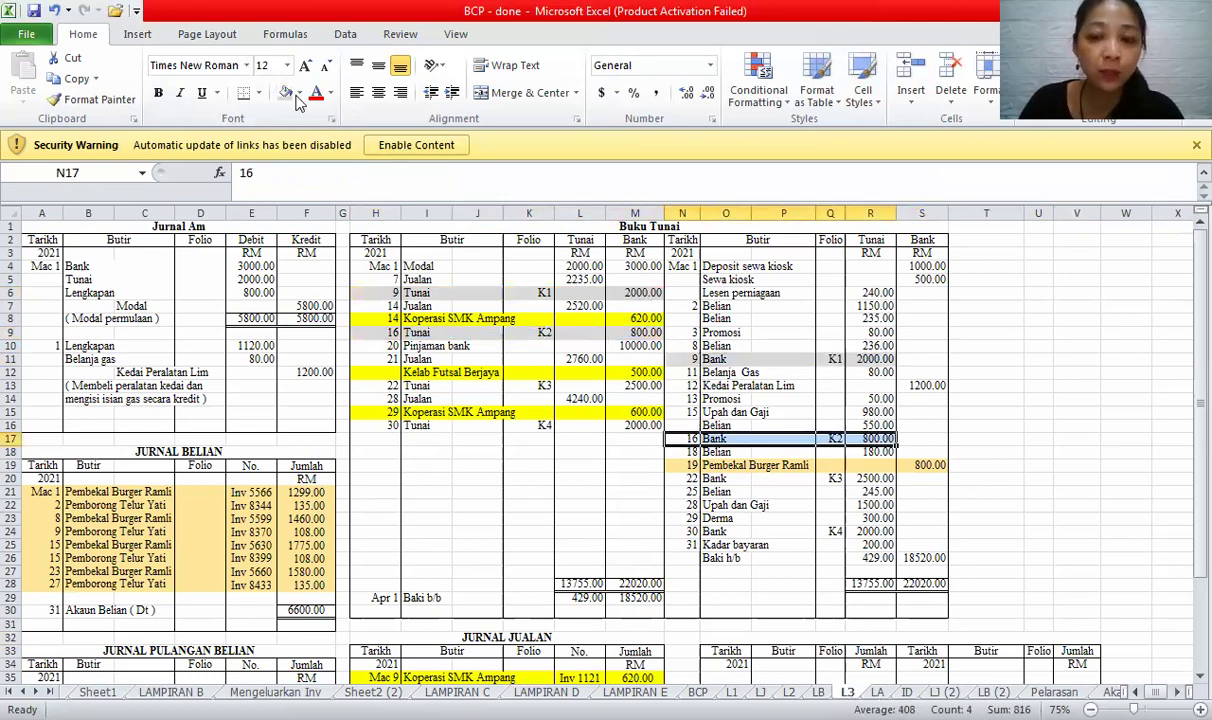
- Shade the K3 and K4 contra entries on both sides of the Buku Tunai in the same light grey
left_click_drag(375, 385, 635, 385)
mouse_move(680, 467)
left_mouse_down()
mouse_move(870, 480)
mouse_move(690, 478)
left_mouse_up()
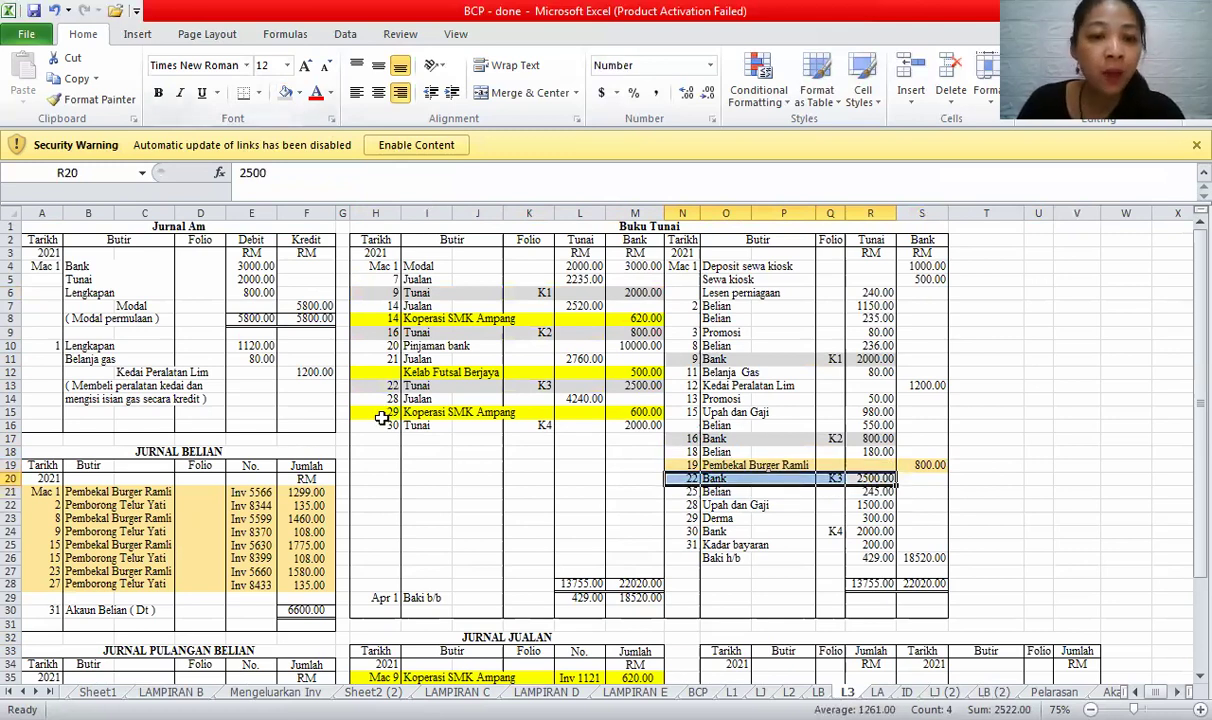
left_click_drag(362, 425, 640, 425)
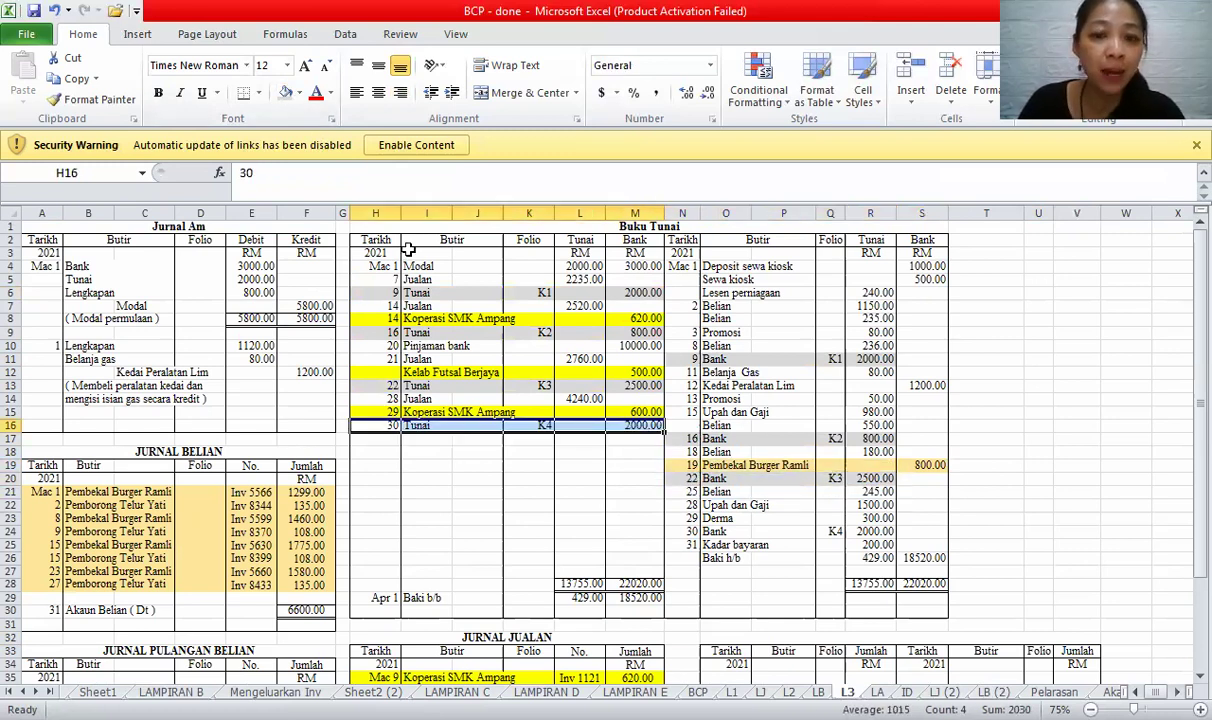
left_click_drag(684, 530, 862, 531)
- Shade the Bank and Tunai lines of the Jurnal Am opening entry and the Mac 1 Modal line of the Buku Tunai grey
left_click_drag(72, 266, 240, 276)
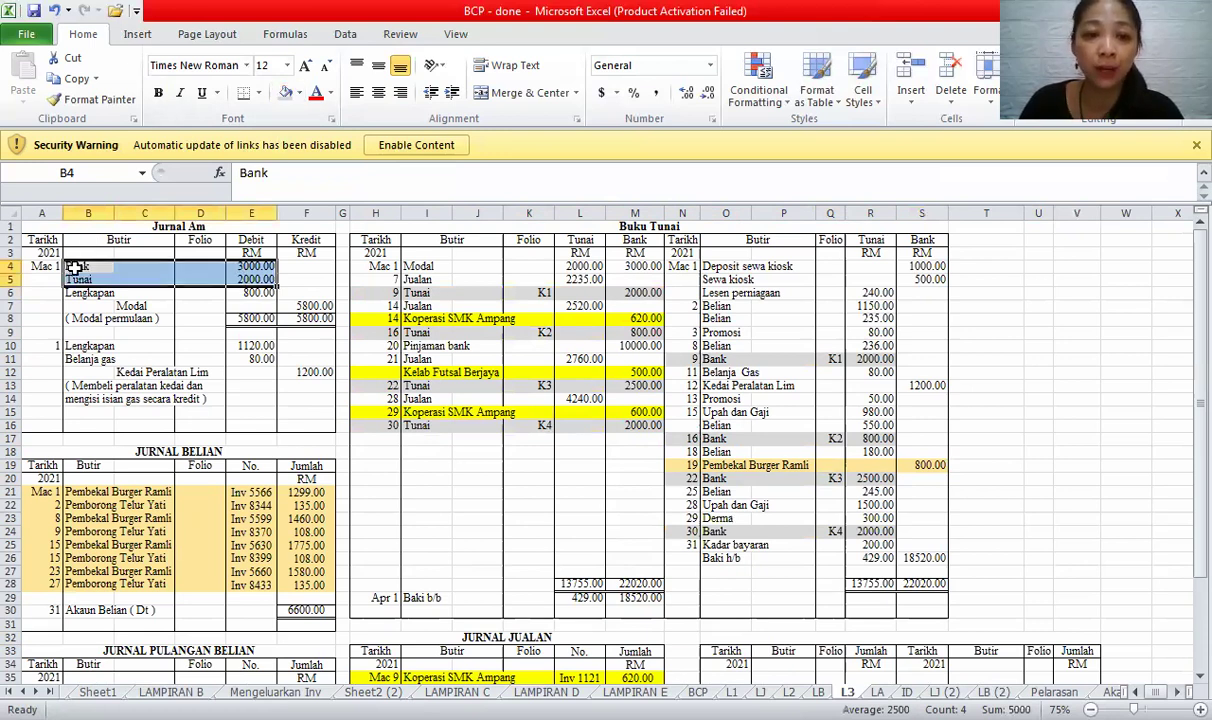
left_click_drag(365, 265, 635, 268)
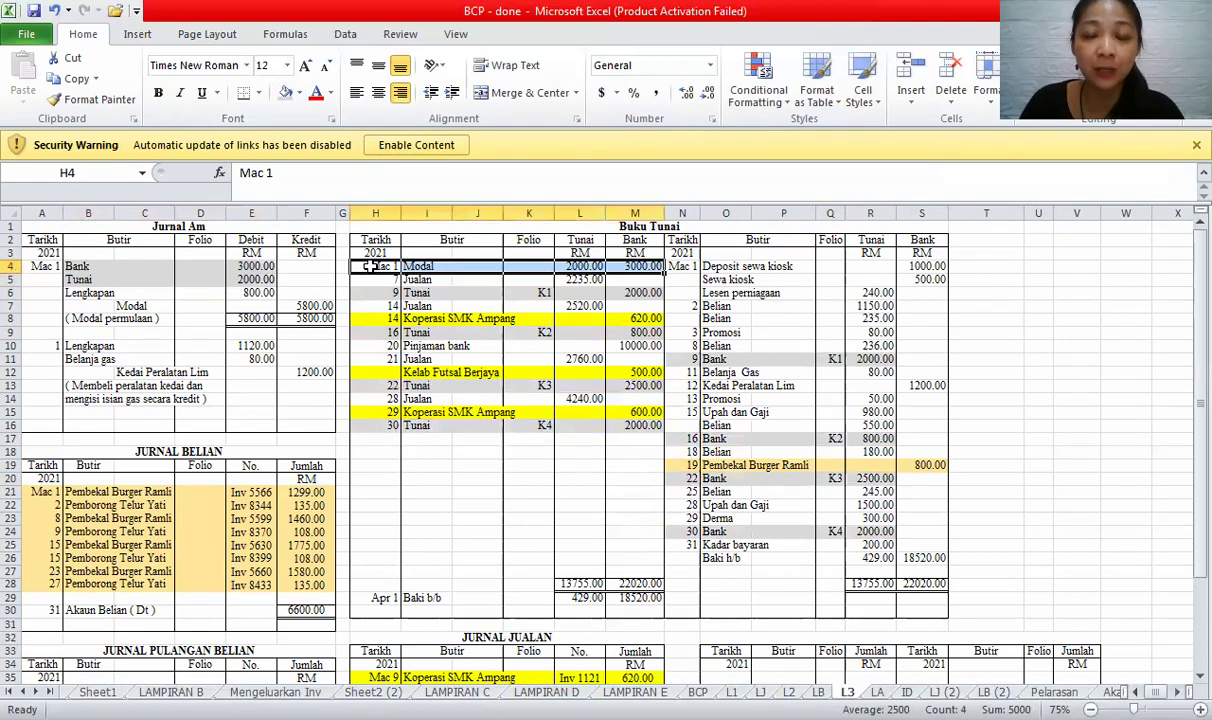
left_click(285, 97)
- Compare the opening Bank and Tunai amounts in the Jurnal Am with the Modal line of the Buku Tunai and check both books' headings
left_click(620, 268)
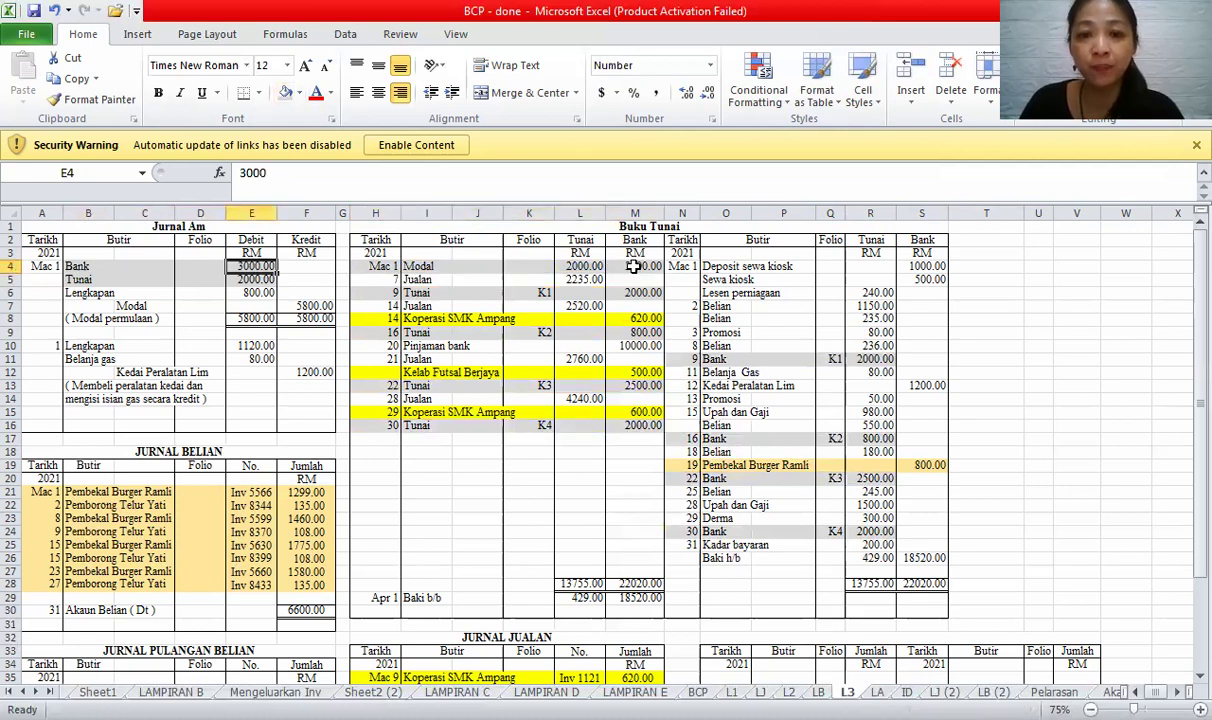
left_click(580, 266)
left_click(266, 279)
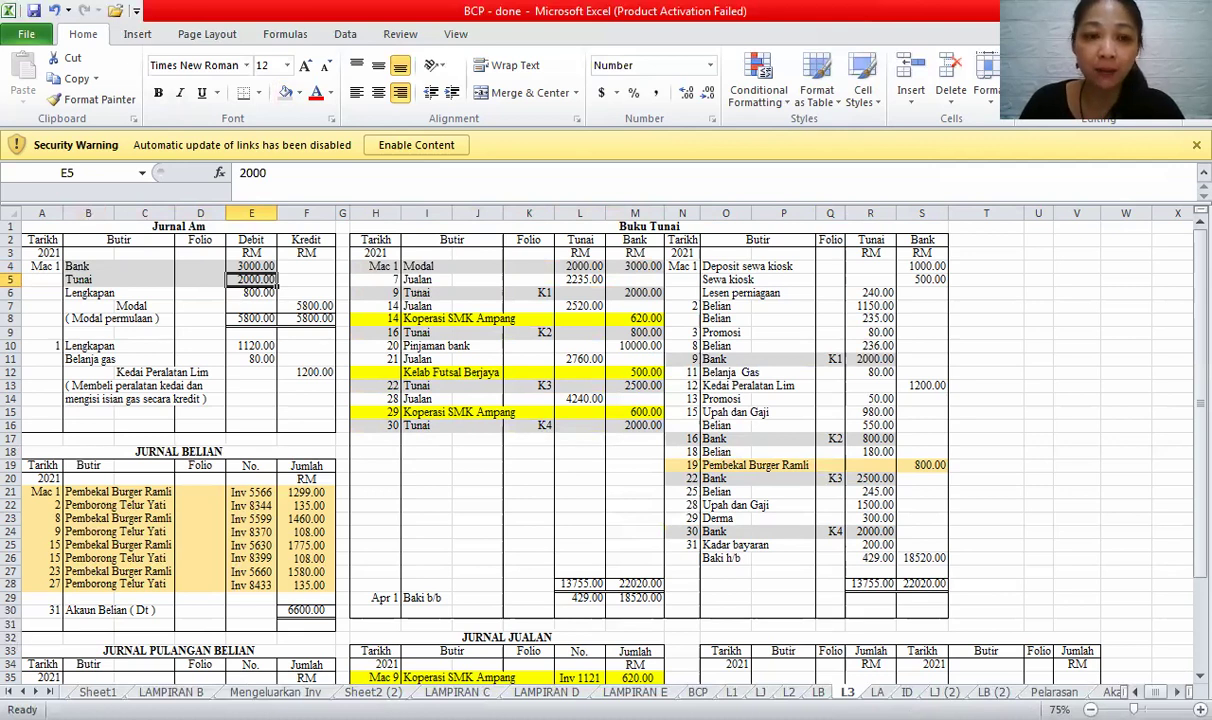
left_click(91, 227)
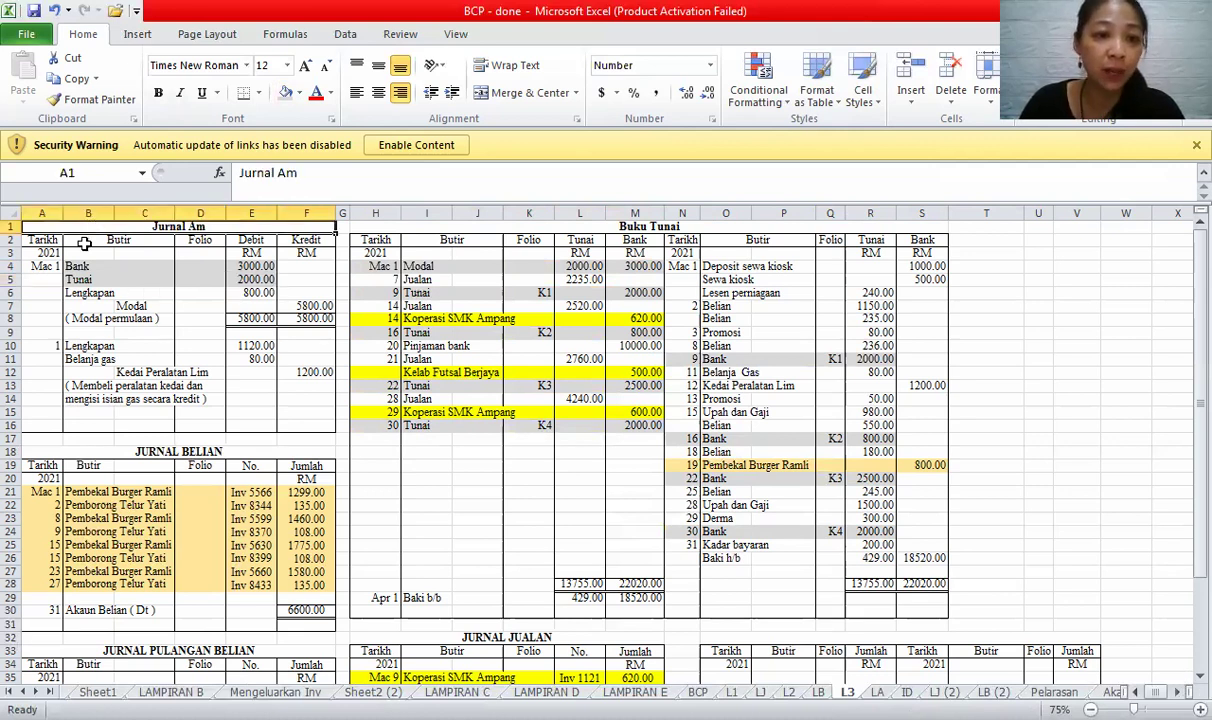
left_click(297, 241)
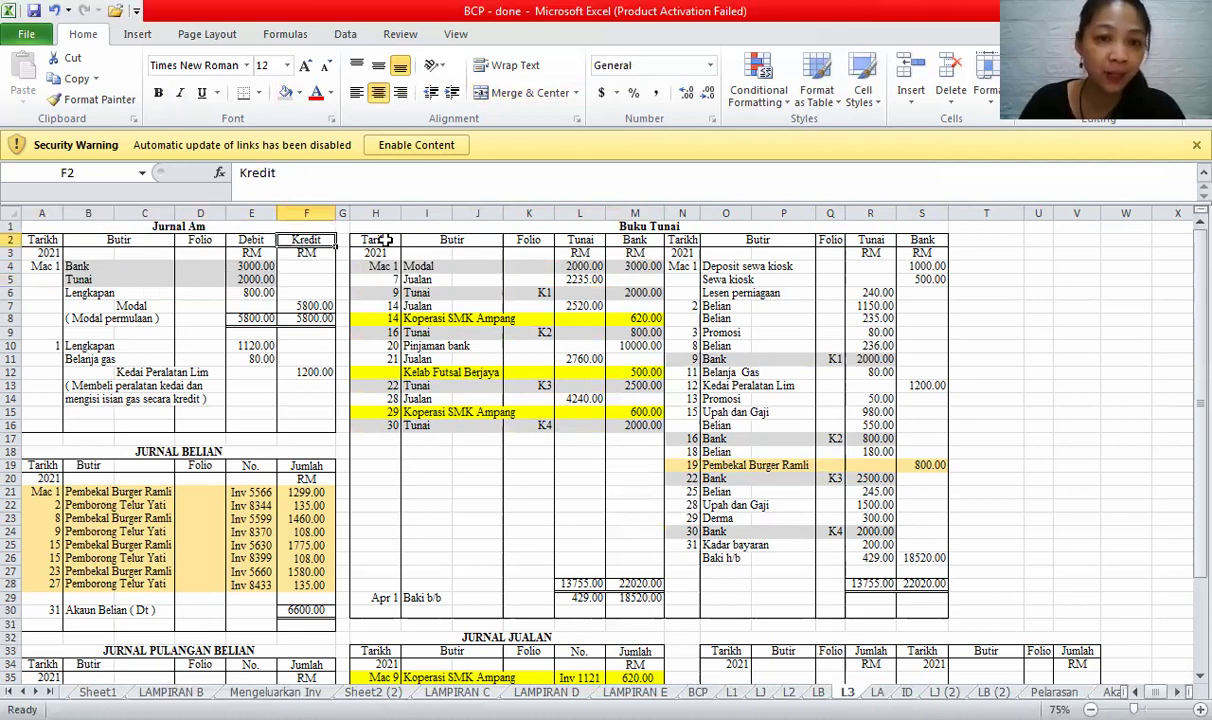
left_click_drag(381, 240, 680, 505)
left_click(585, 252)
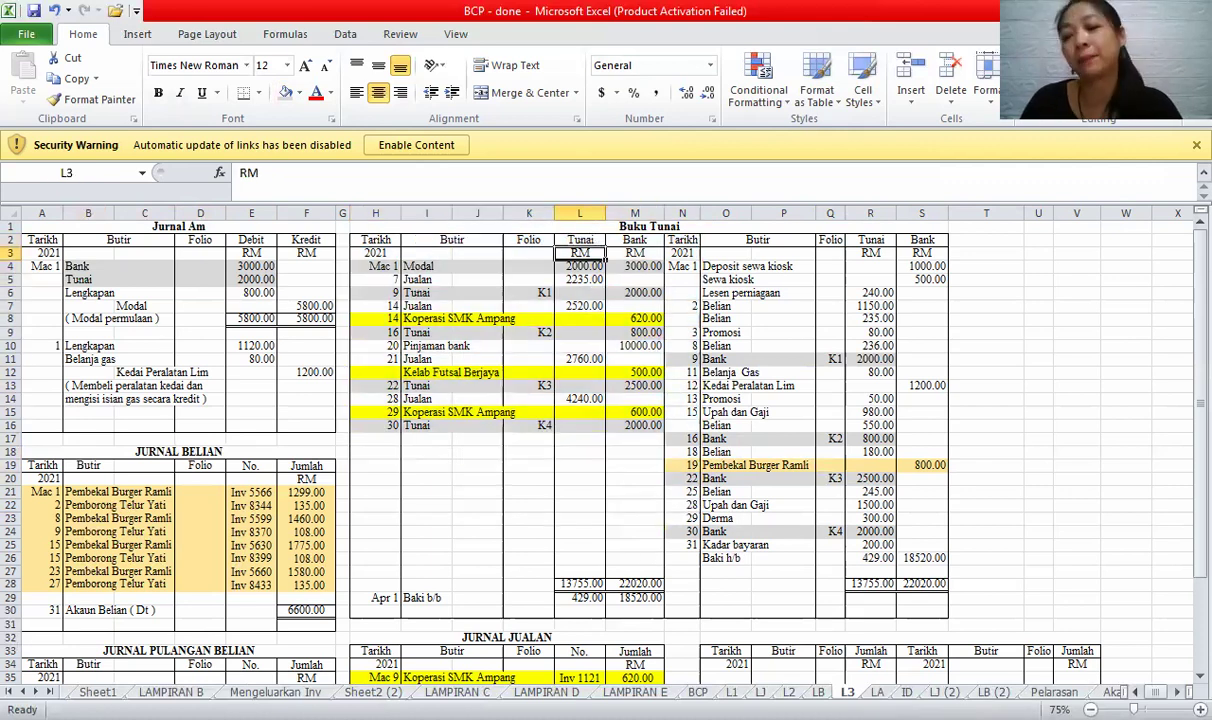
- Title the blank ledger account at O32, beside the JURNAL JUALAN, Akaun Lengkapan
scroll(1185, 680, "down", 1)
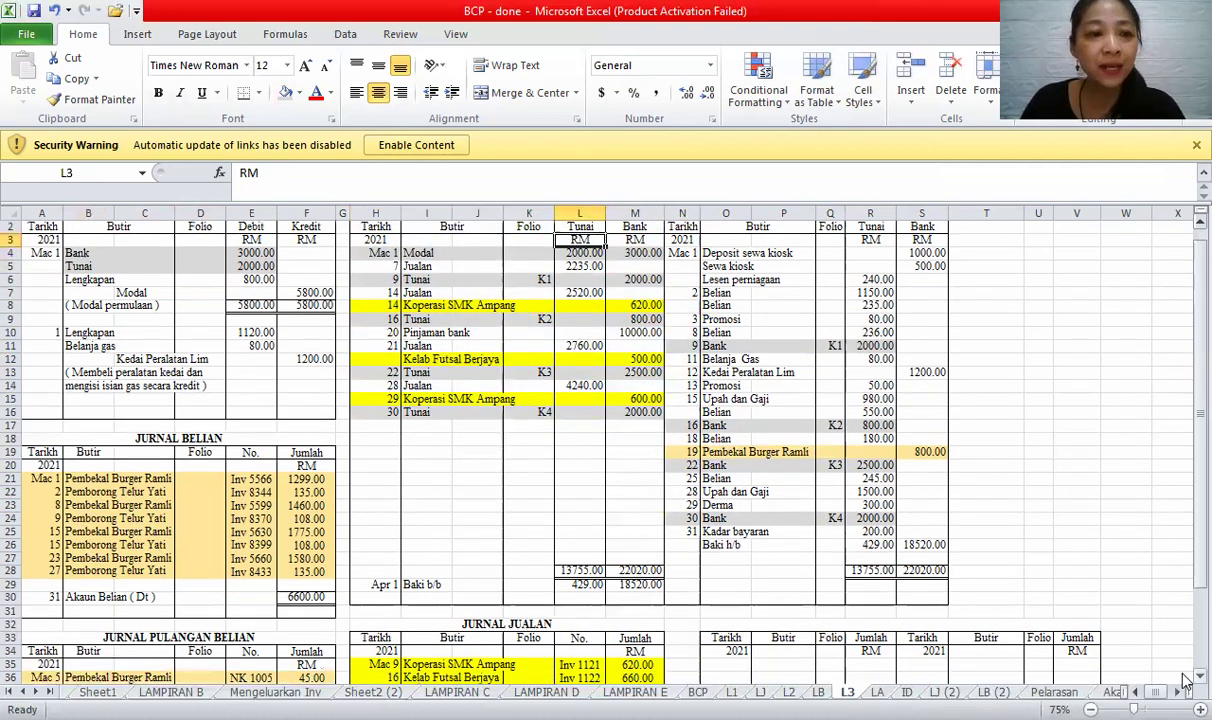
scroll(1185, 680, "down", 2)
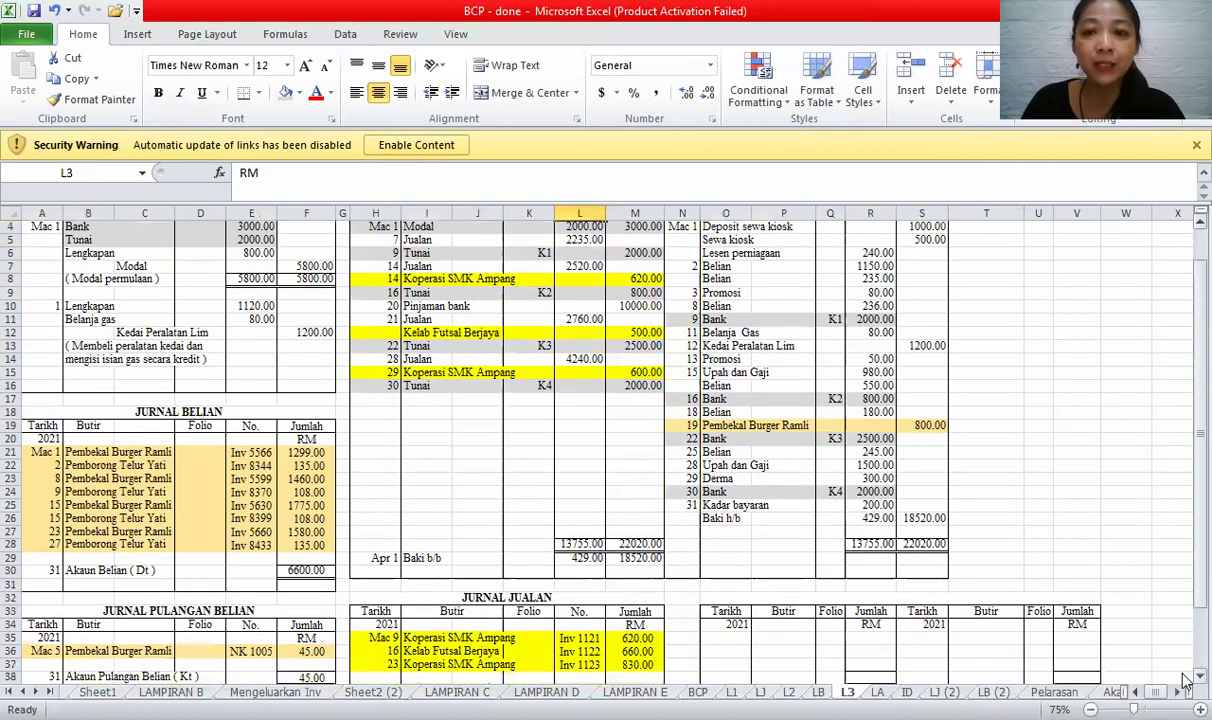
left_click(88, 255)
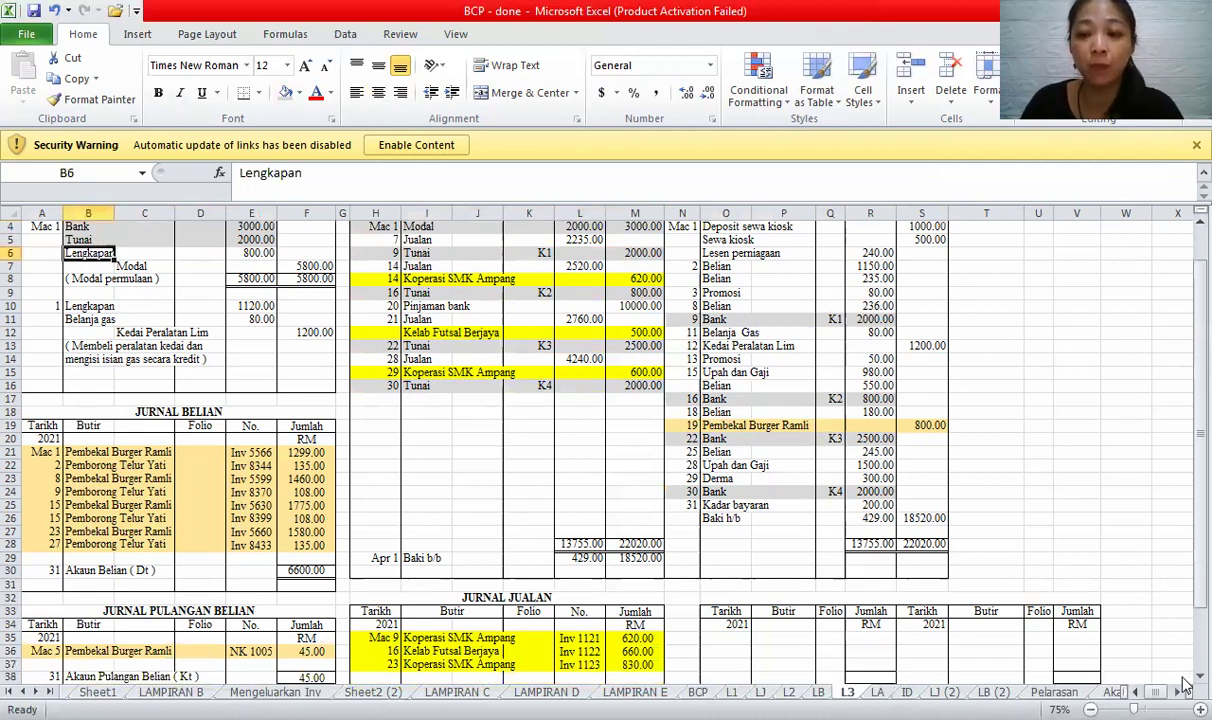
scroll(1123, 650, "down", 1)
left_click(828, 588)
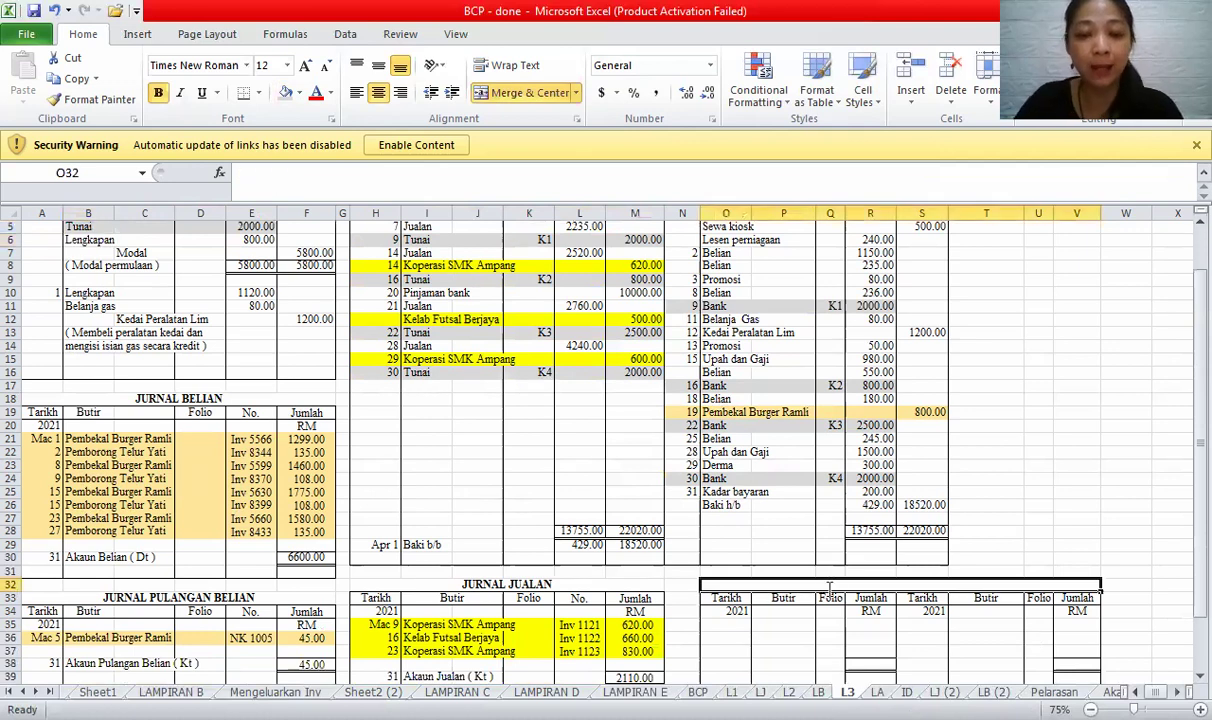
type("Akaun Lengkp")
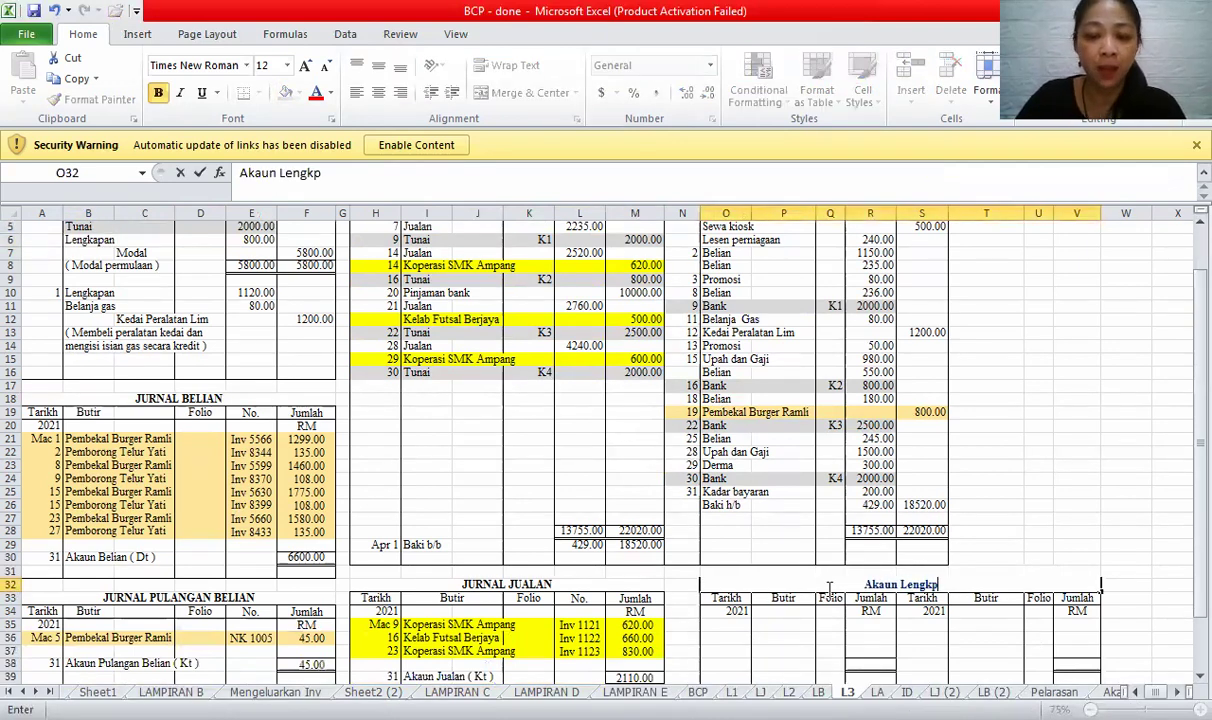
key("BackSpace")
type("ap")
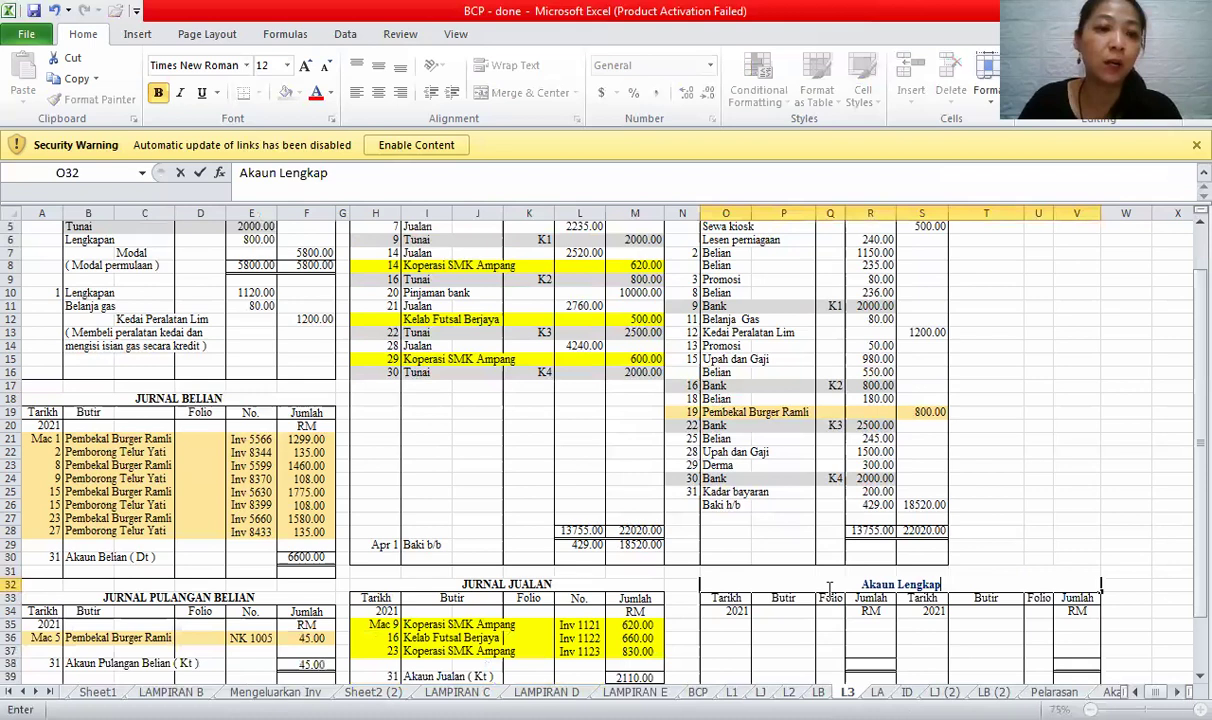
type("an")
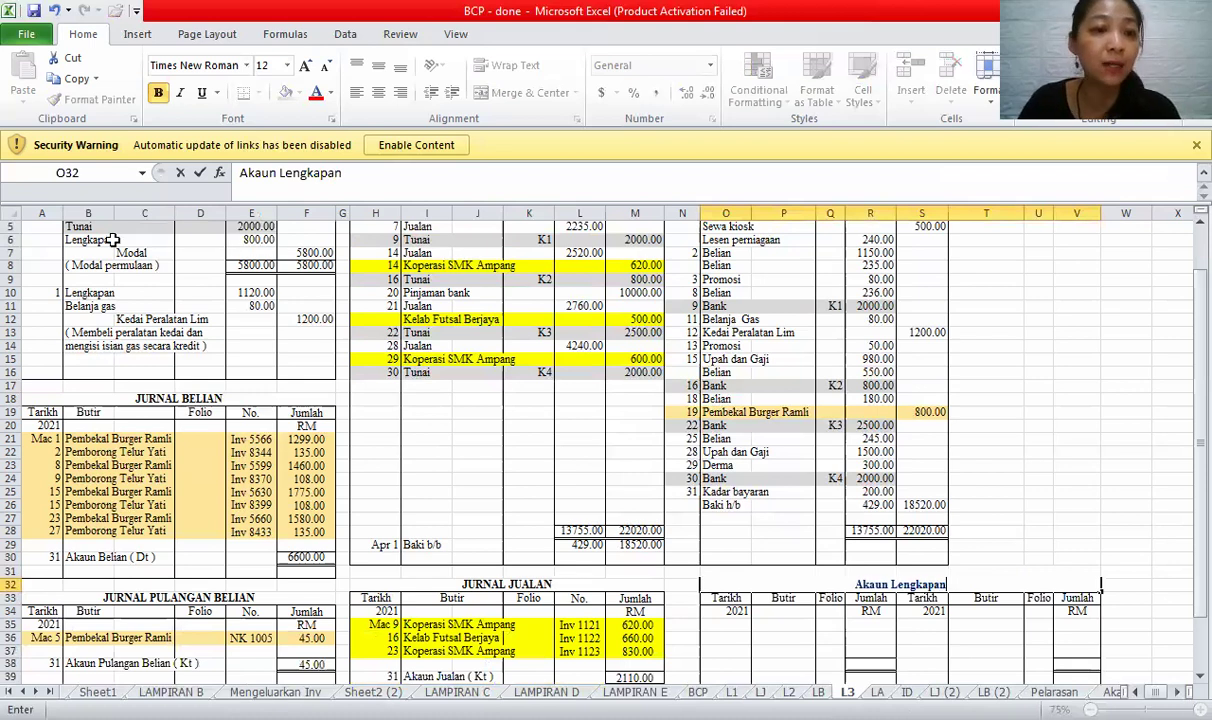
left_click(965, 622)
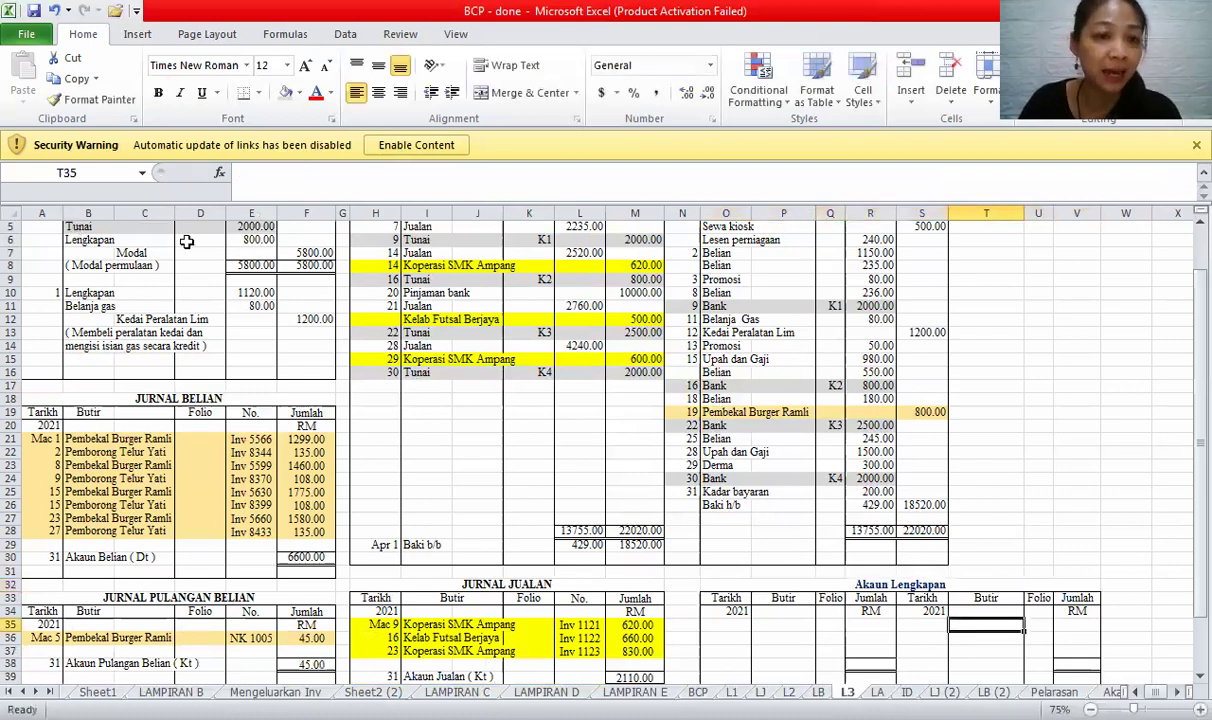
- Shade the 800 Lengkapan line of the Jurnal Am light orange and enter Mac 1 and 800 on the debit side of Akaun Lengkapan
left_click_drag(186, 242, 232, 240)
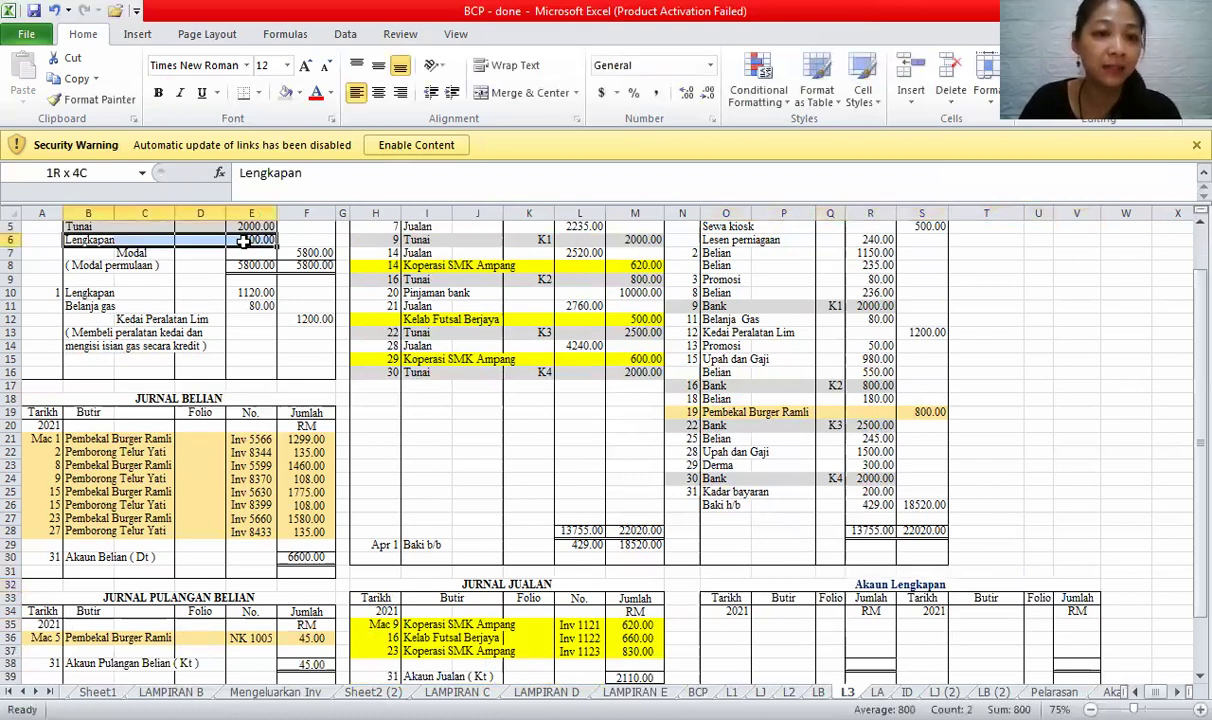
left_click(299, 93)
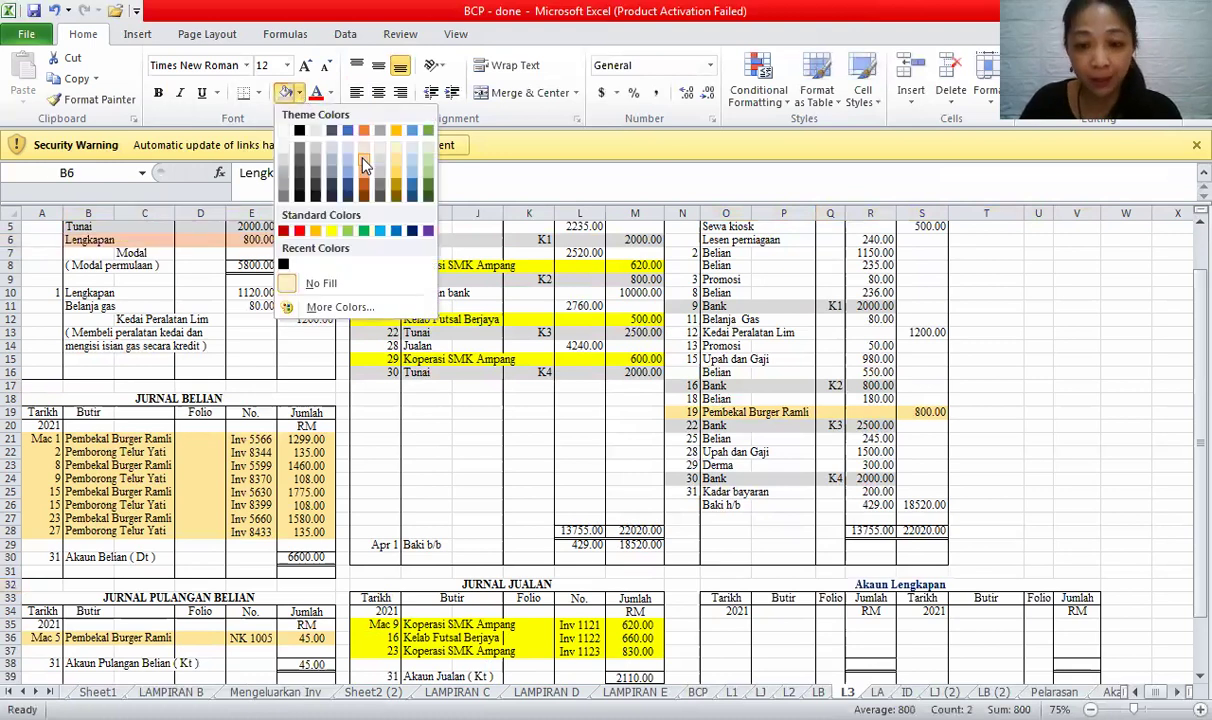
left_click(739, 626)
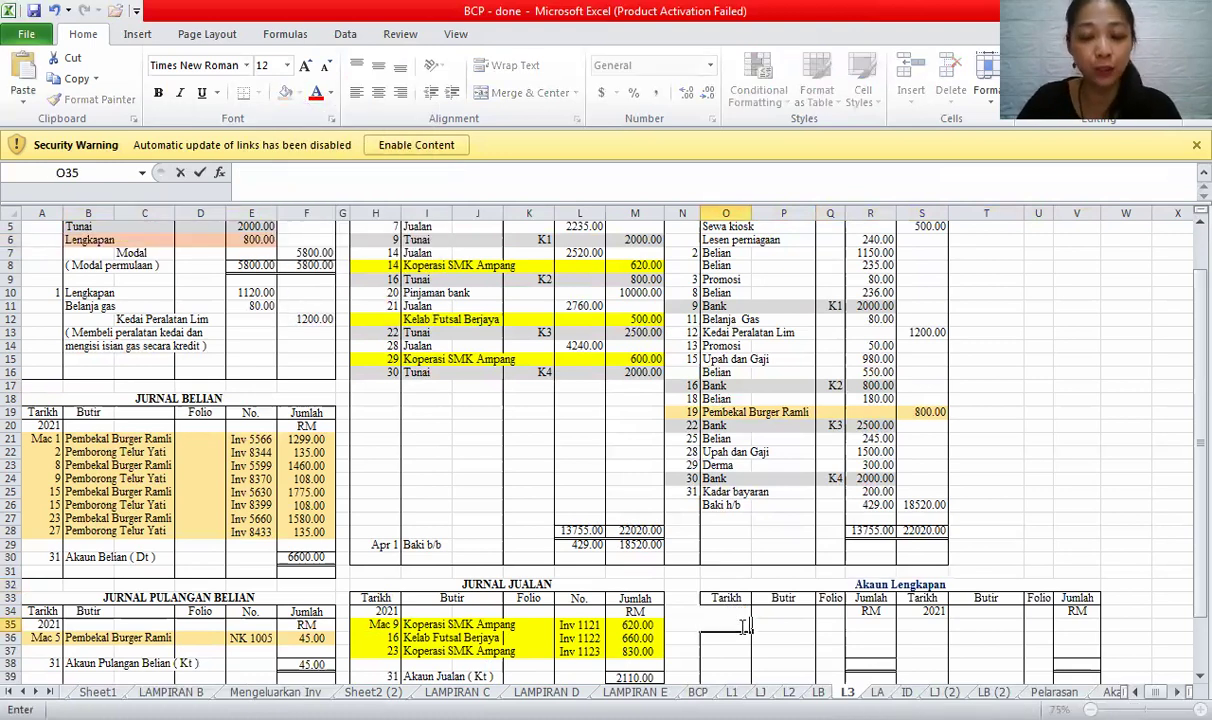
type("Mac")
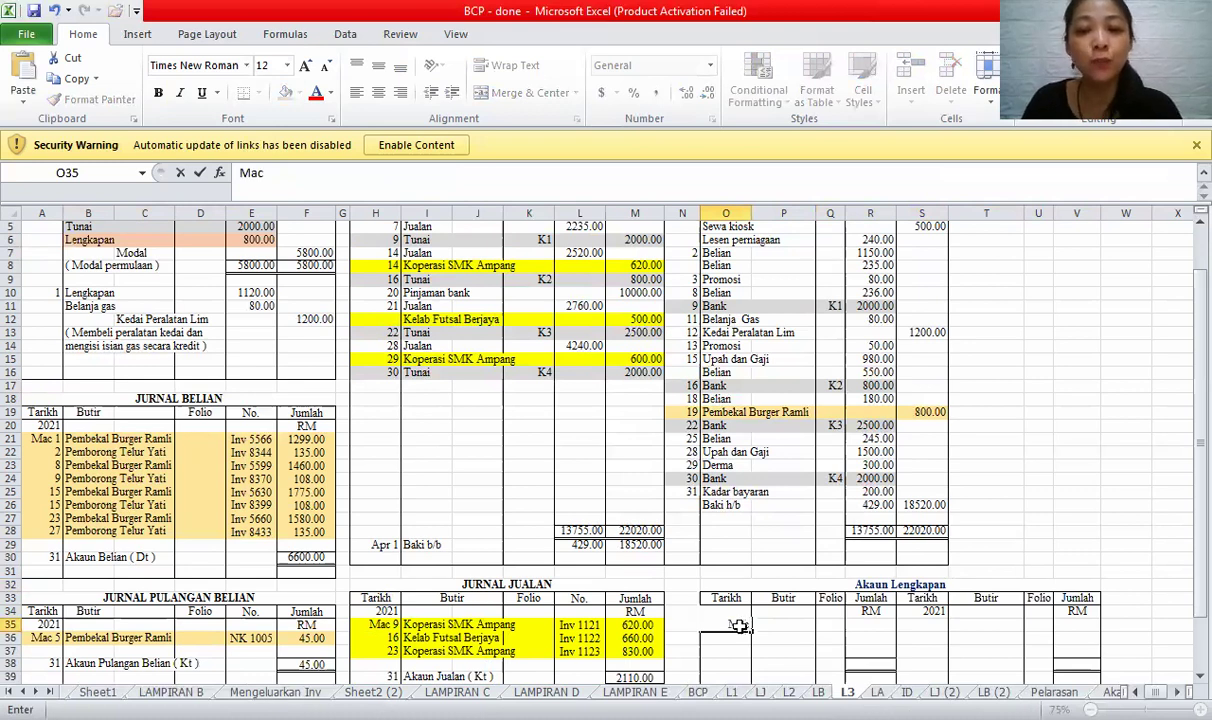
key("Tab")
key("Tab")
key("Tab")
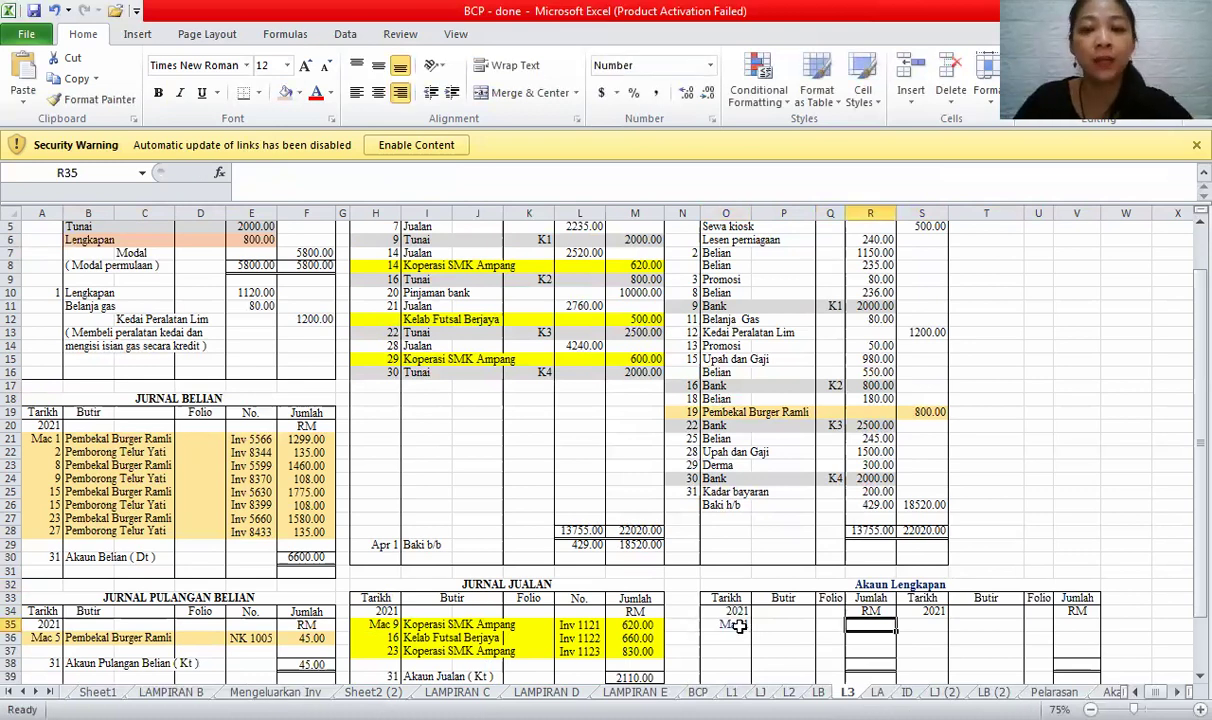
type("800")
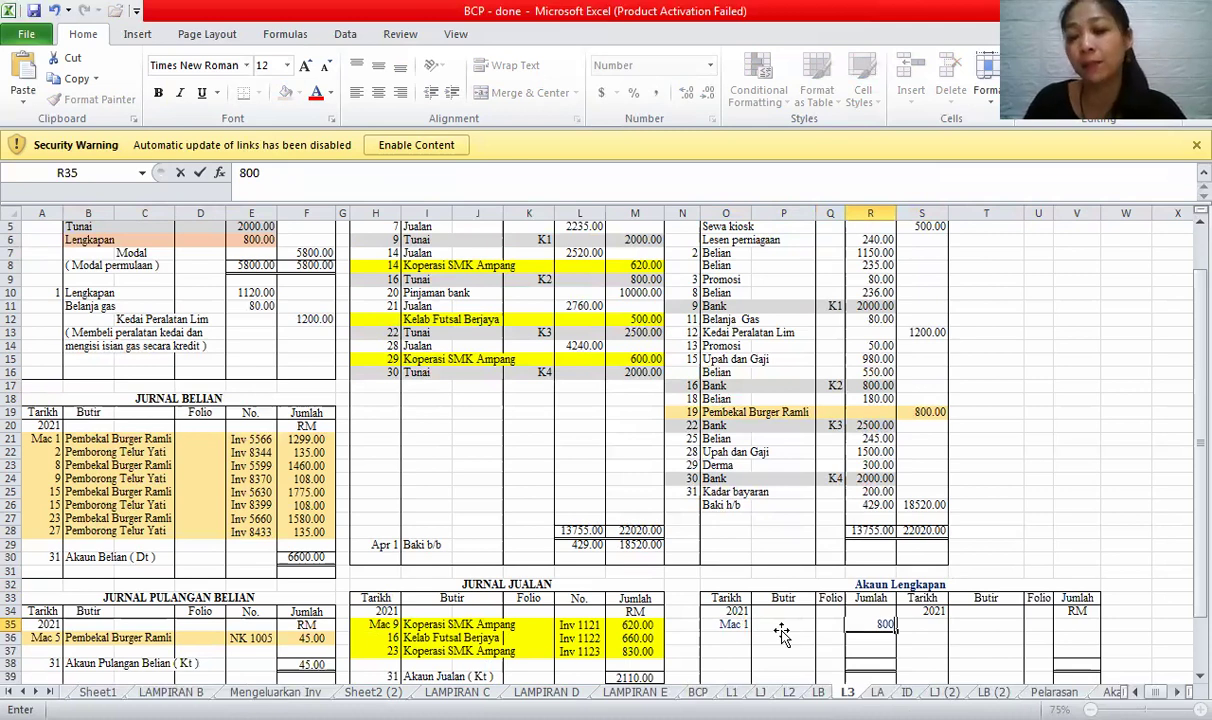
- Enter Modal as the Butir of the Mac 1 debit entry in Akaun Lengkapan
left_click(783, 634)
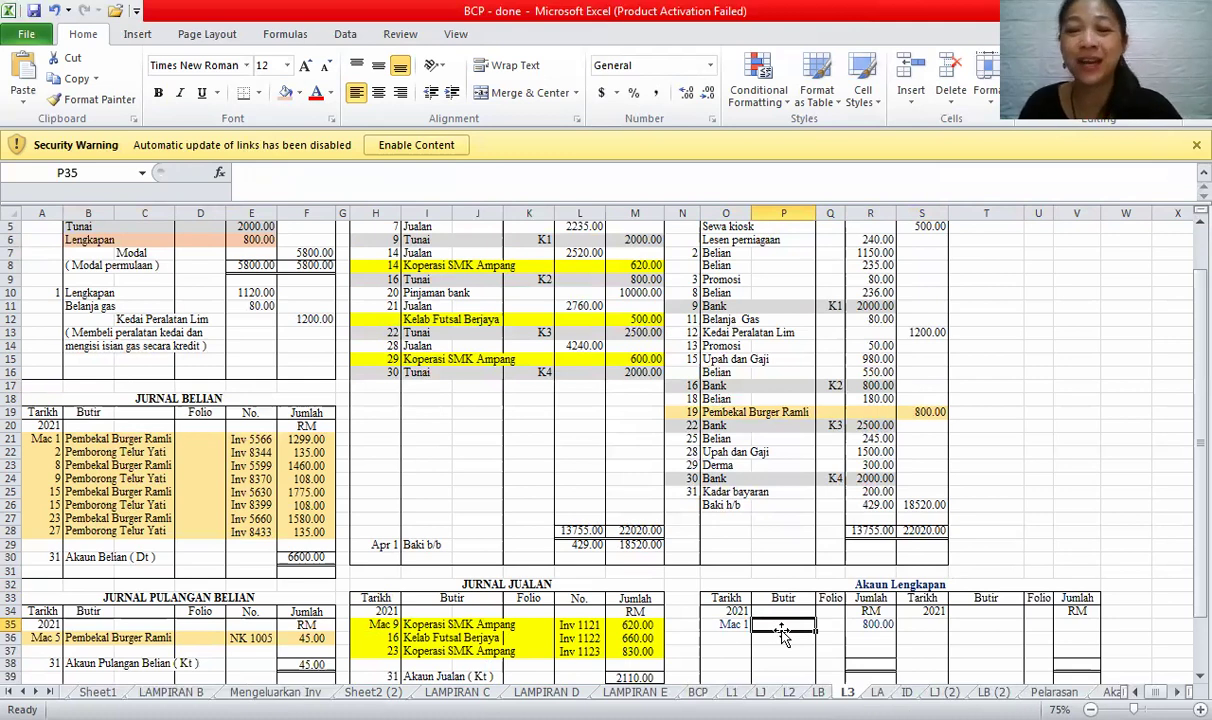
type("Mod")
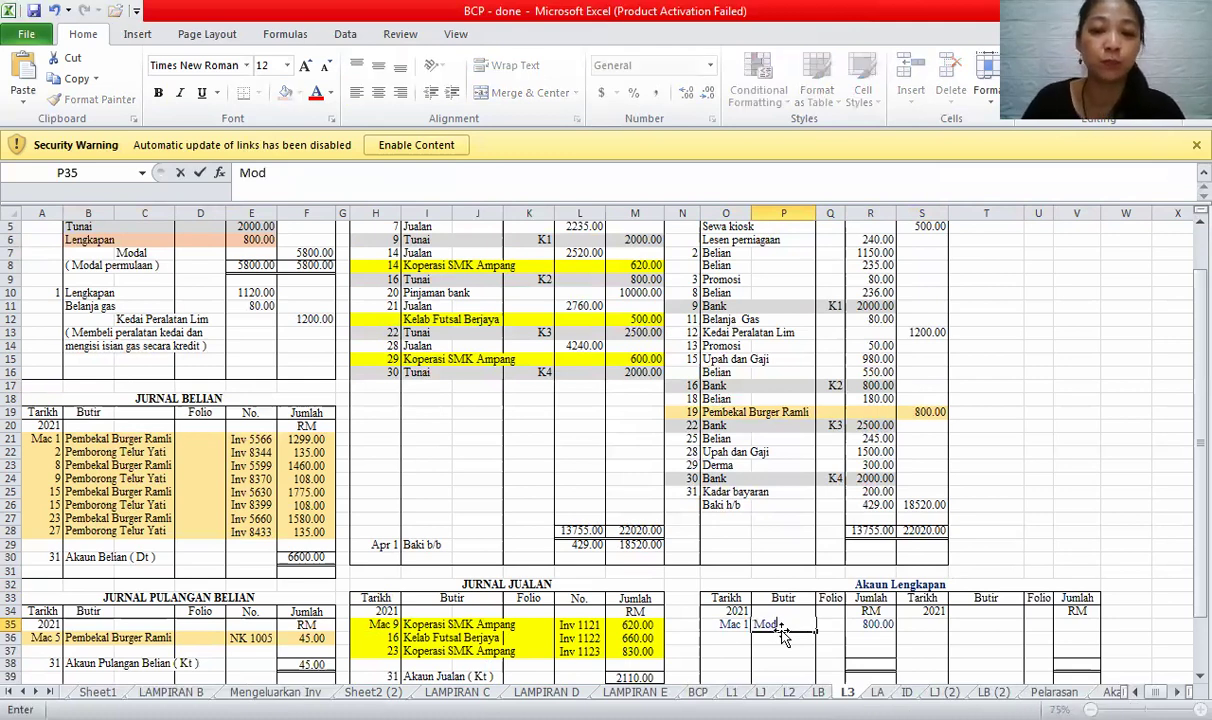
type("al")
key("Return")
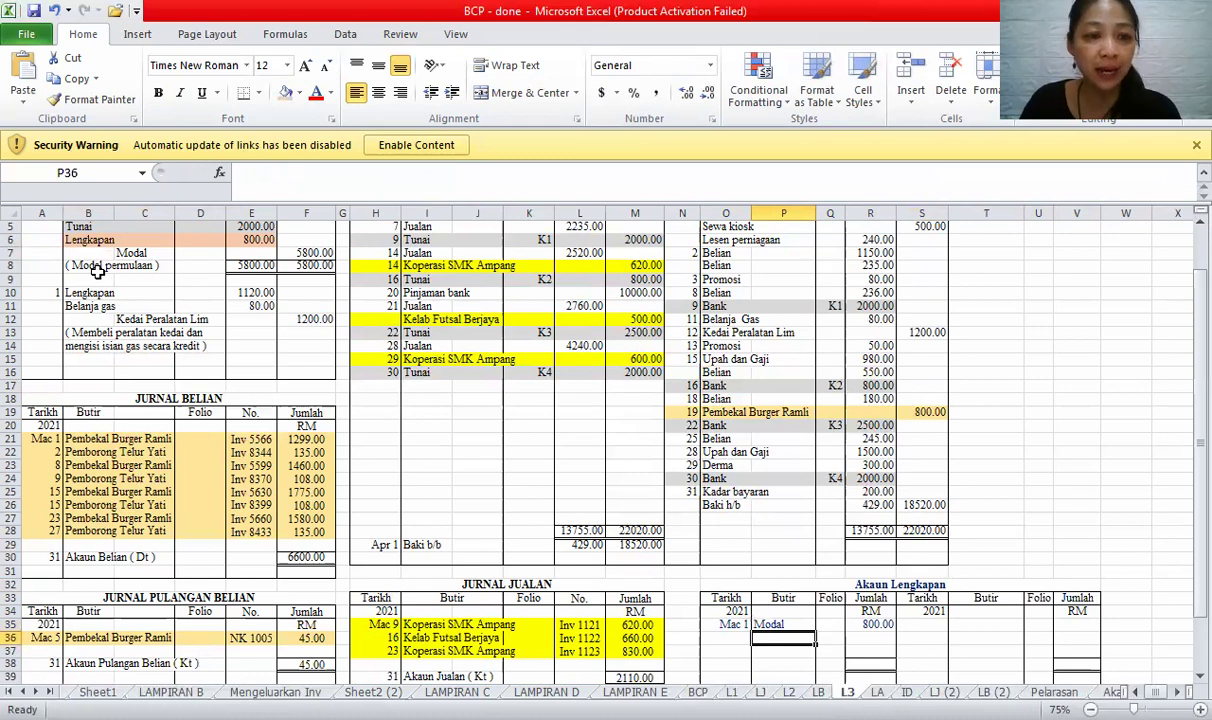
- Shade the second Lengkapan line of the Jurnal Am light orange and enter 1120 as the next debit amount in Akaun Lengkapan
left_click_drag(64, 292, 245, 292)
left_click(285, 92)
left_click(254, 240)
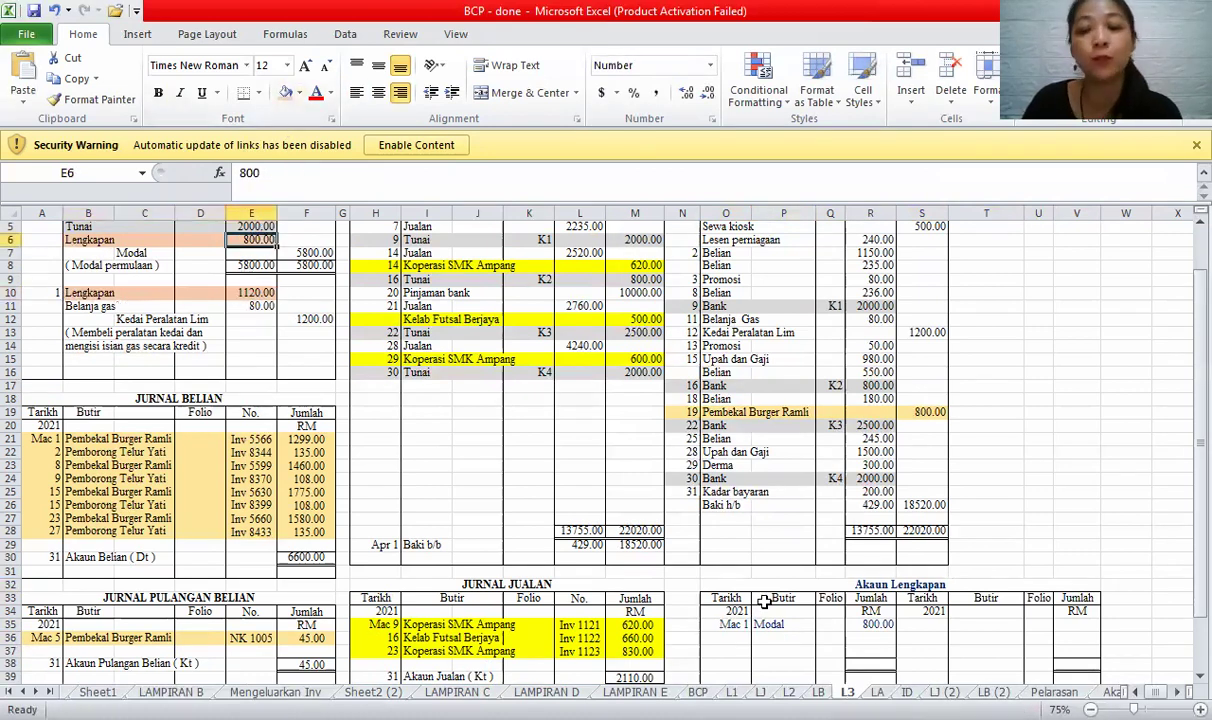
key("Down")
key("Down")
key("Down")
key("Down")
left_click(877, 640)
type("1120")
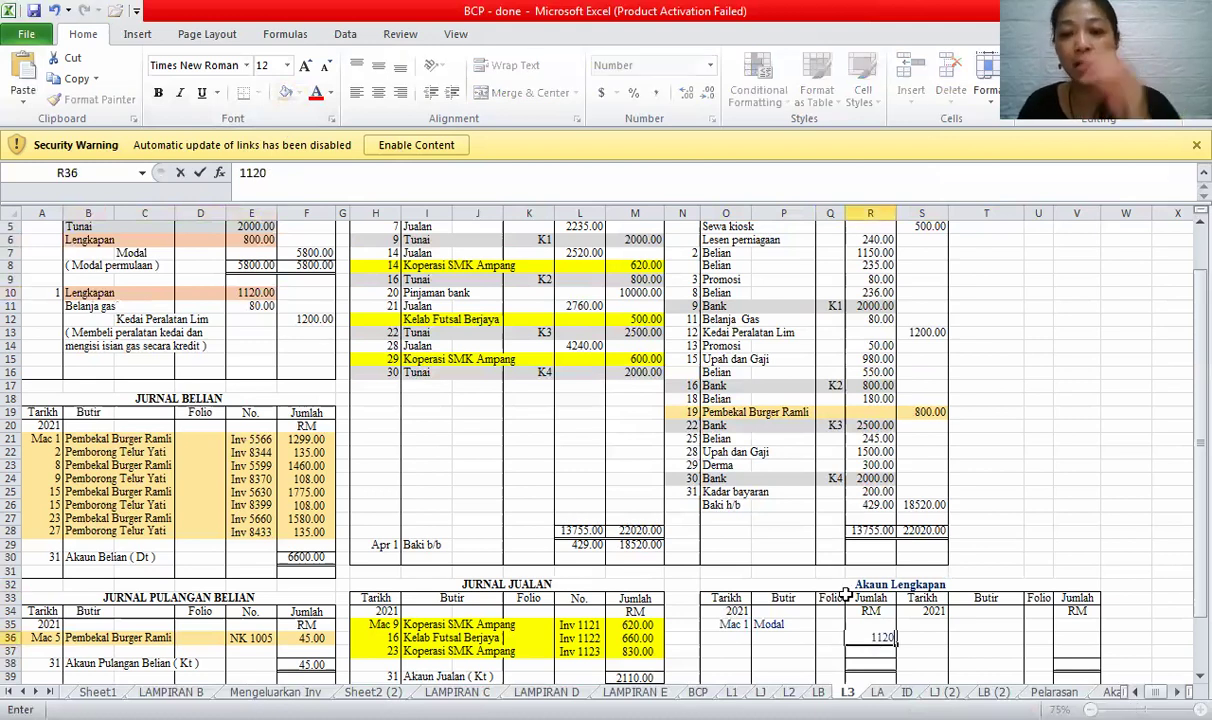
left_click(737, 640)
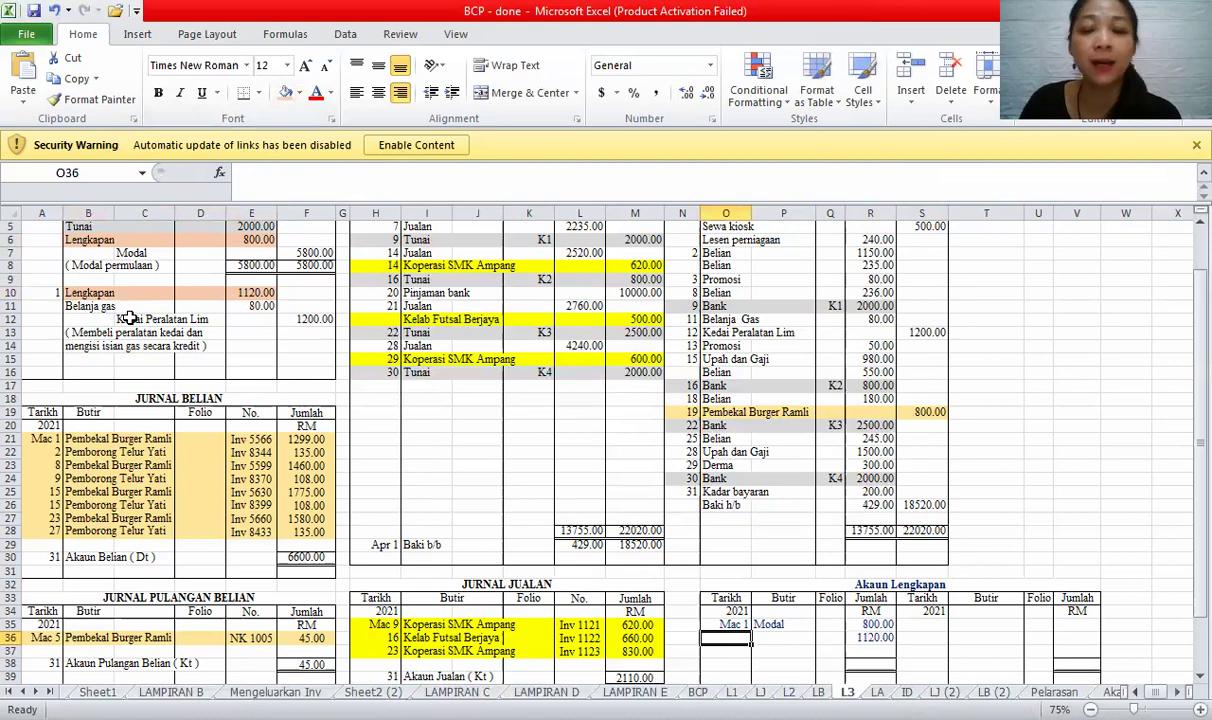
- Enter K.Peralatan Lim as the Butir of the 1120 debit entry in Akaun Lengkapan
left_click(130, 318)
left_click(778, 640)
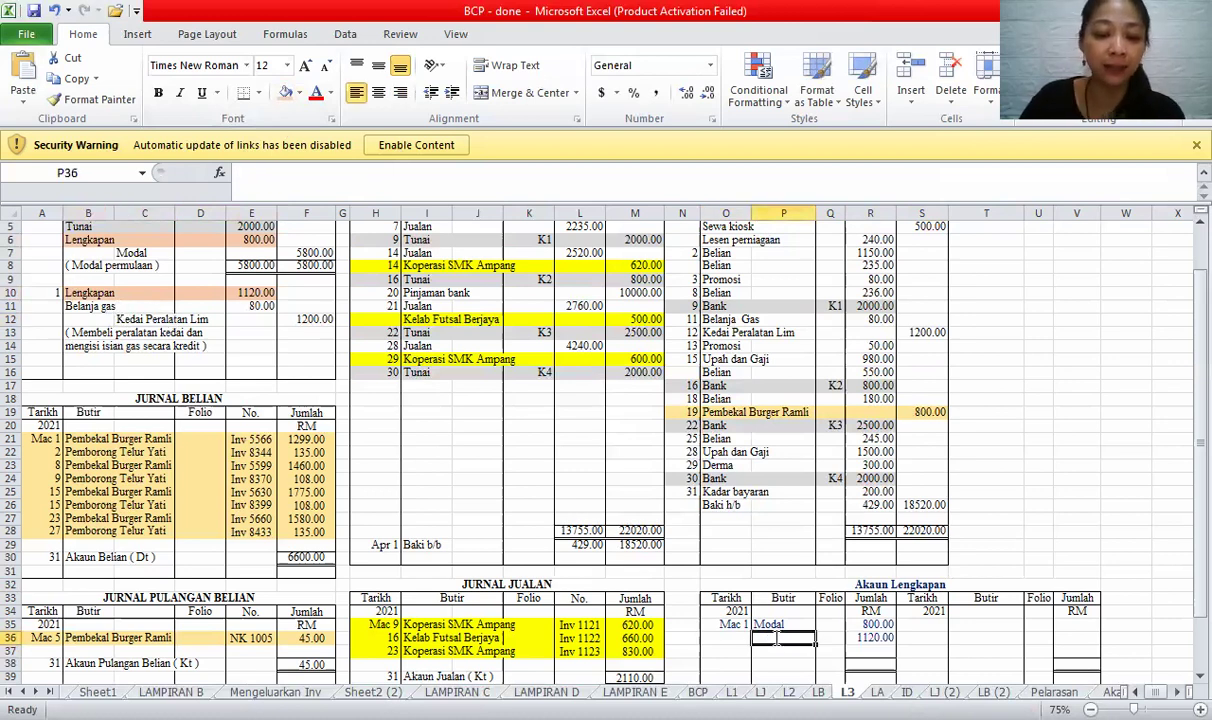
type("K.Peralatan Lim")
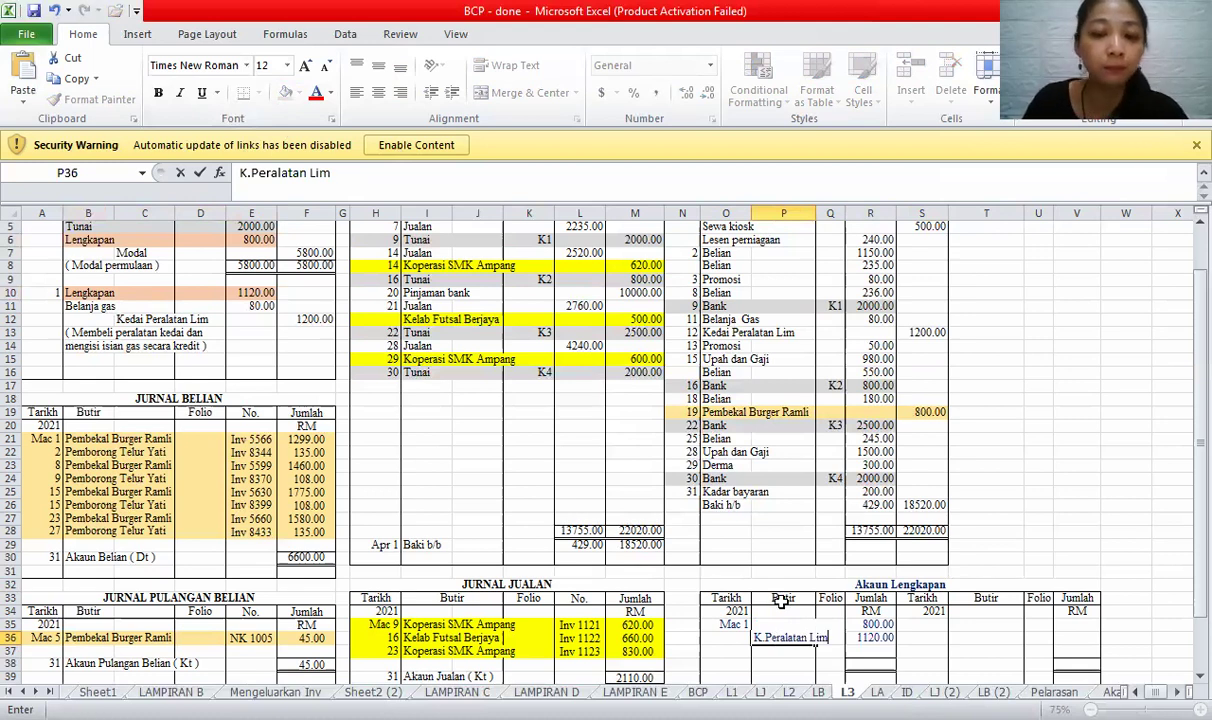
left_click(758, 491)
- Check the journals and Buku Tunai for further Lengkapan entries and enter 1920 as the total on both sides of Akaun Lengkapan
left_click(256, 293)
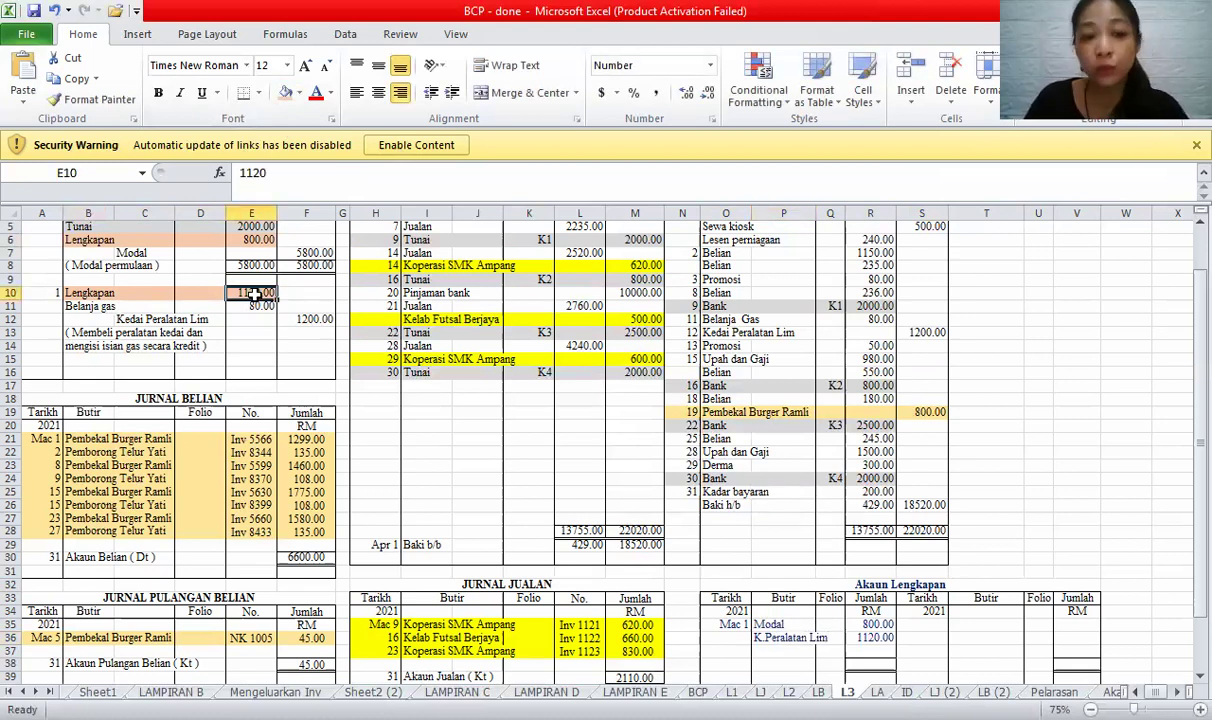
left_click(108, 453)
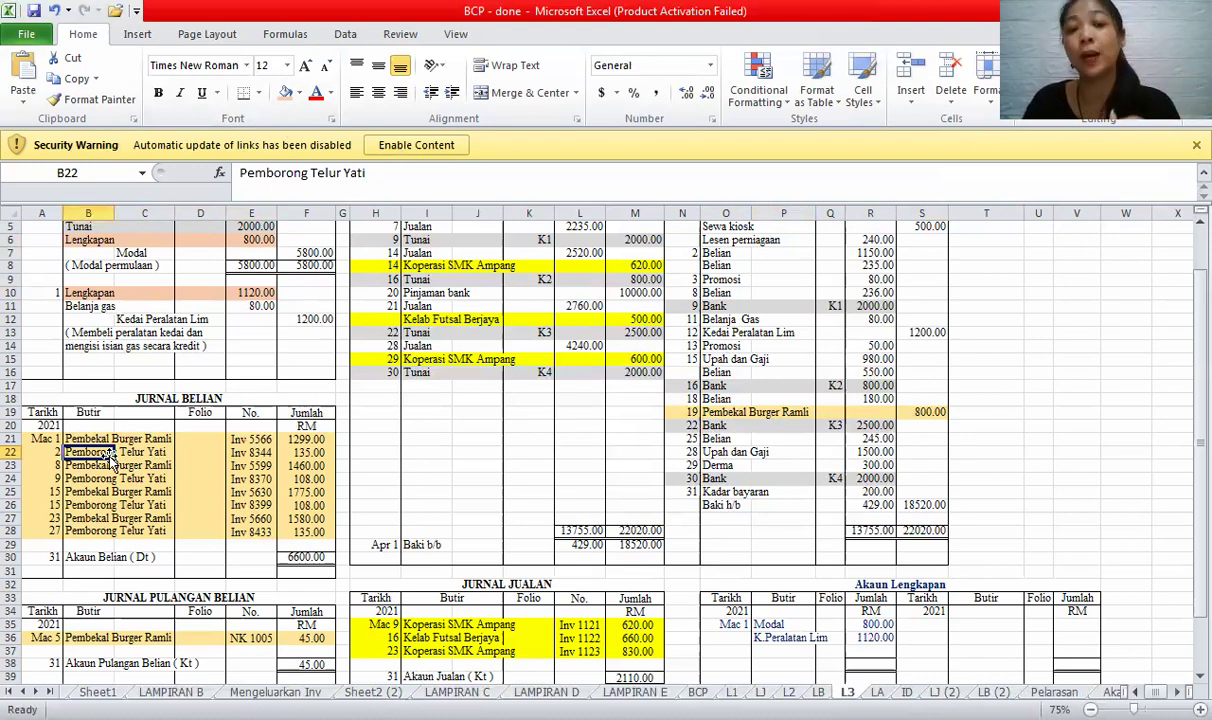
left_click_drag(417, 226, 424, 372)
left_click_drag(712, 229, 881, 664)
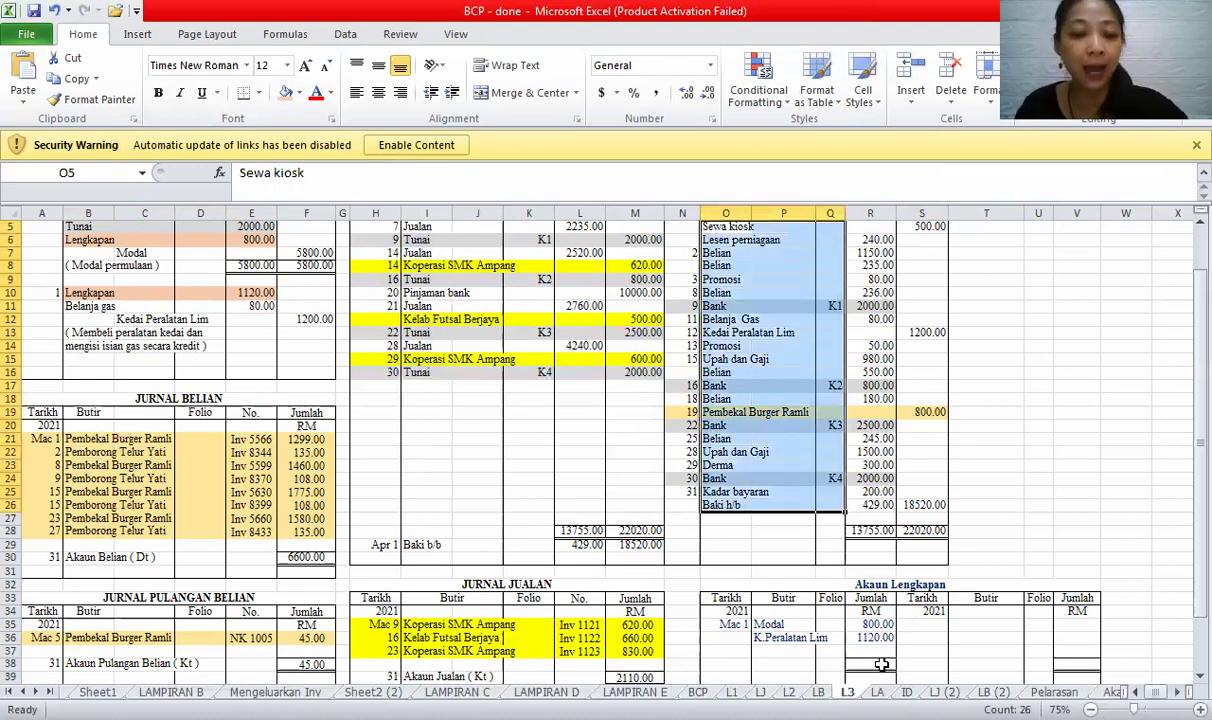
left_click(881, 664)
type("193")
type("0")
left_click(1070, 664)
type("1920")
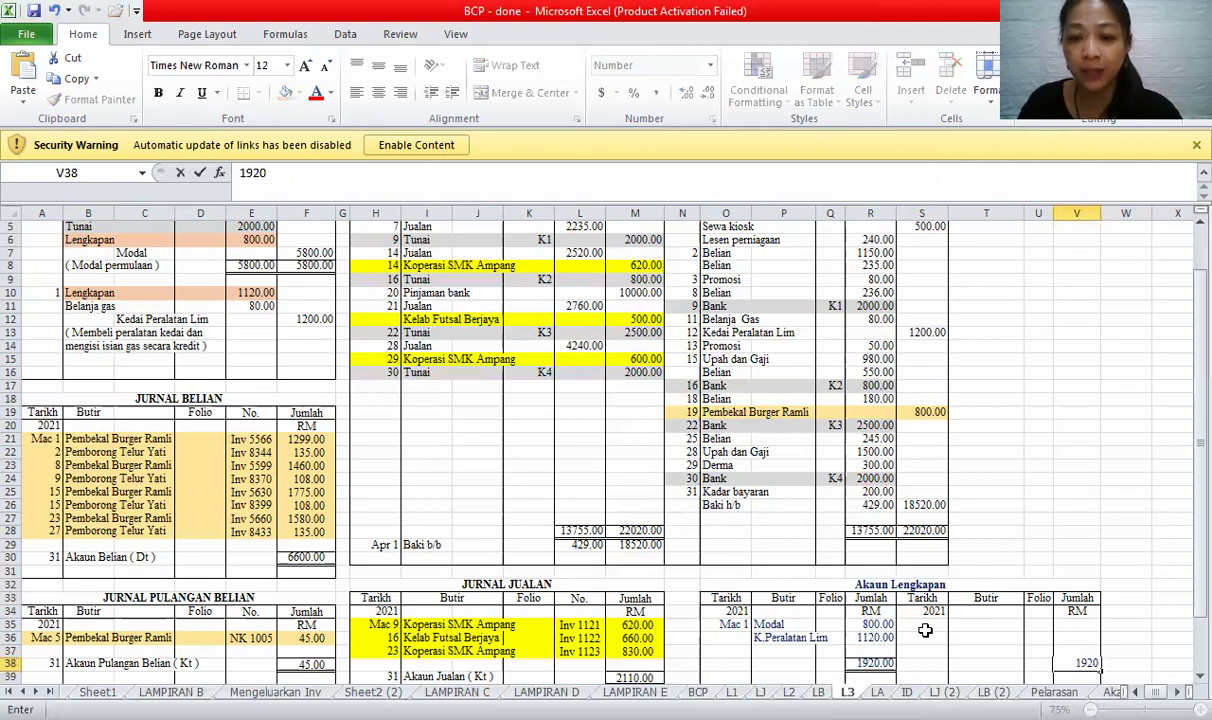
- Record Mac 31, Baki h/b and 1920 on the credit side of Akaun Lengkapan and right-align its dates
left_click(927, 628)
type("Mac 1")
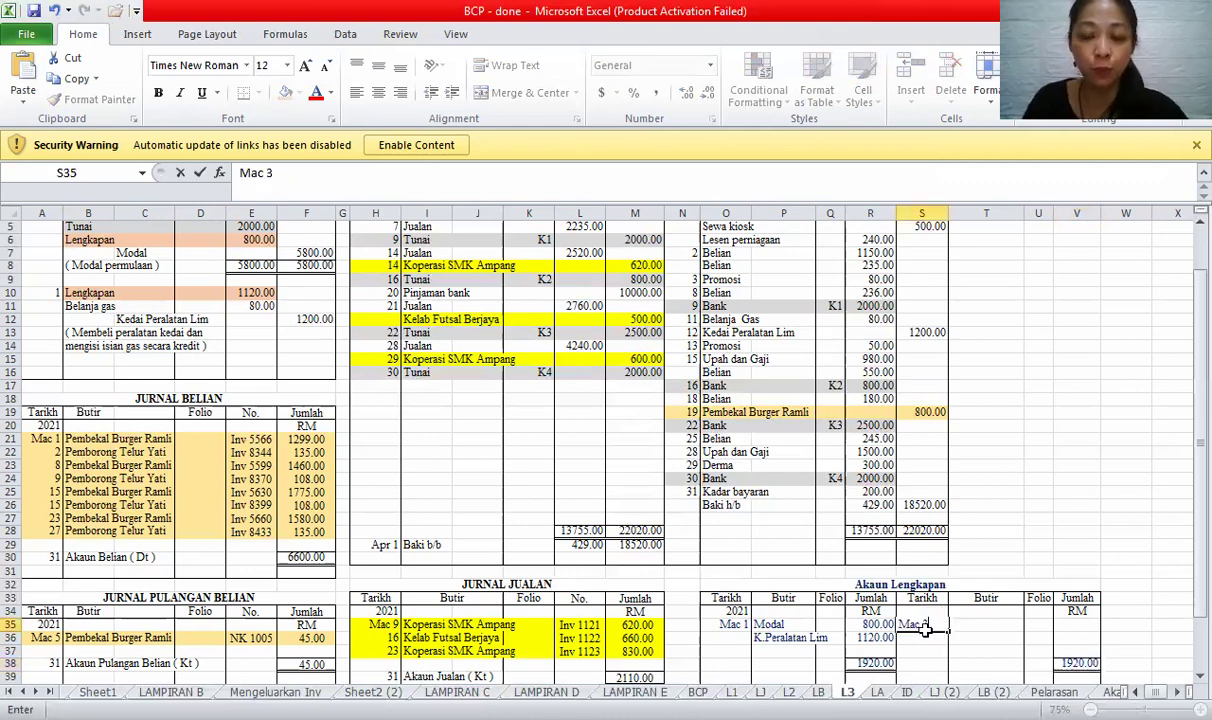
key("Tab")
type("Baki h")
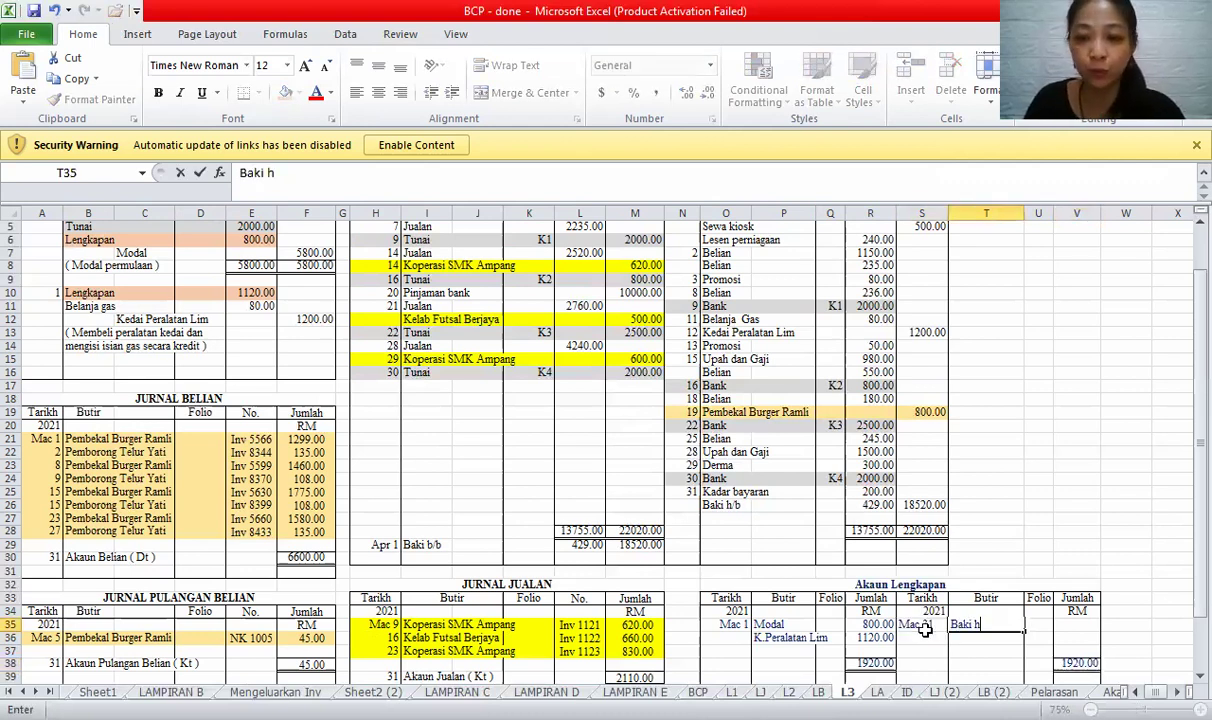
type("/b")
key("Tab")
key("Tab")
type("1920")
left_click_drag(921, 624, 921, 677)
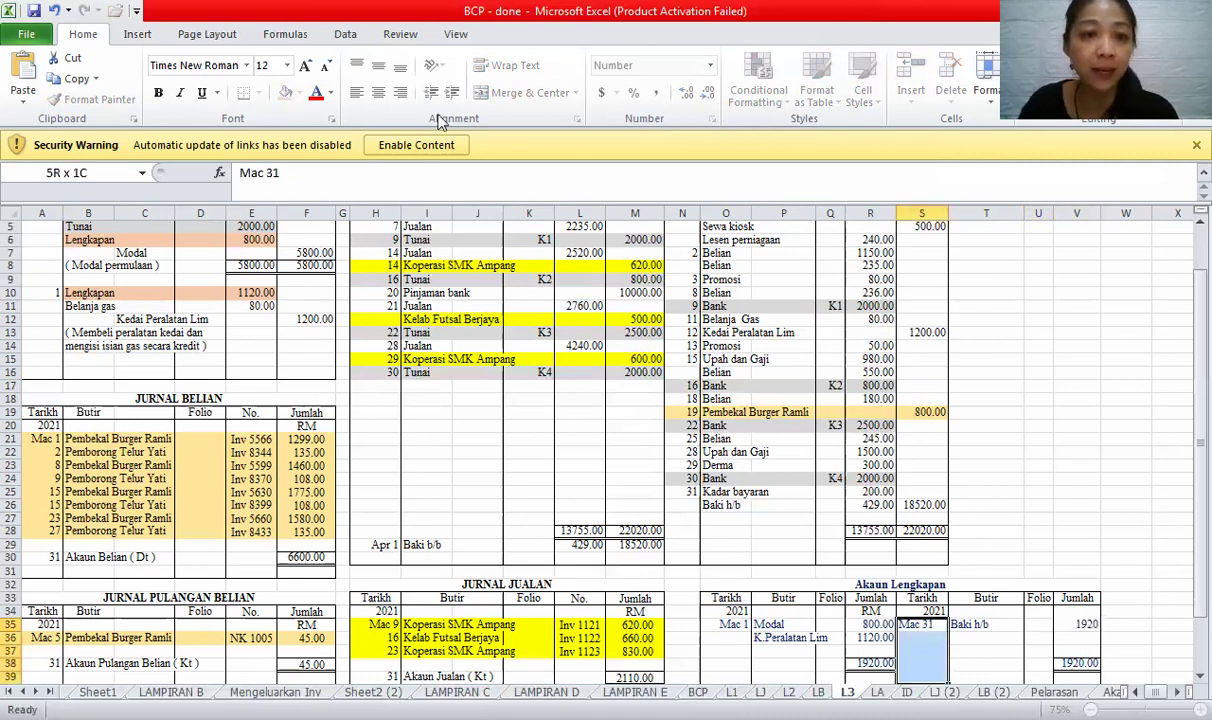
- Bring down the balance below the debit total of Akaun Lengkapan as Apr 1, Baki b/b, 1920
left_click(726, 677)
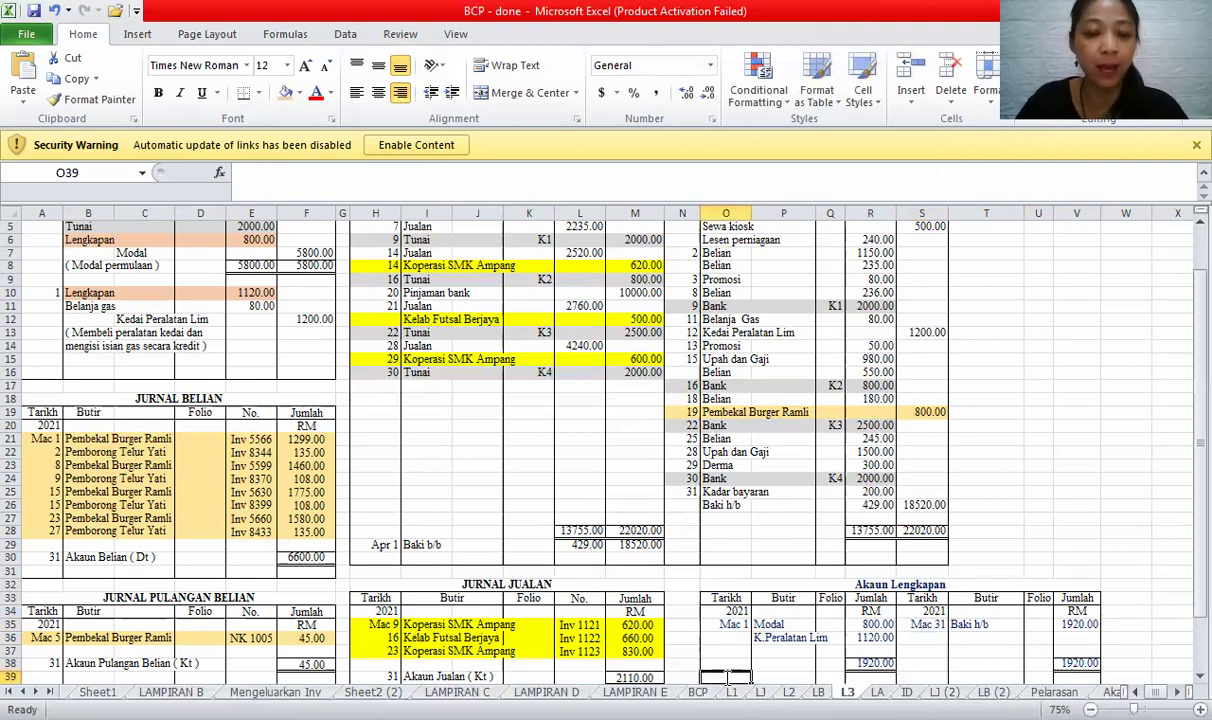
type("'Apr")
type(" 1")
key("Tab")
type("Baki b/b")
key("Tab")
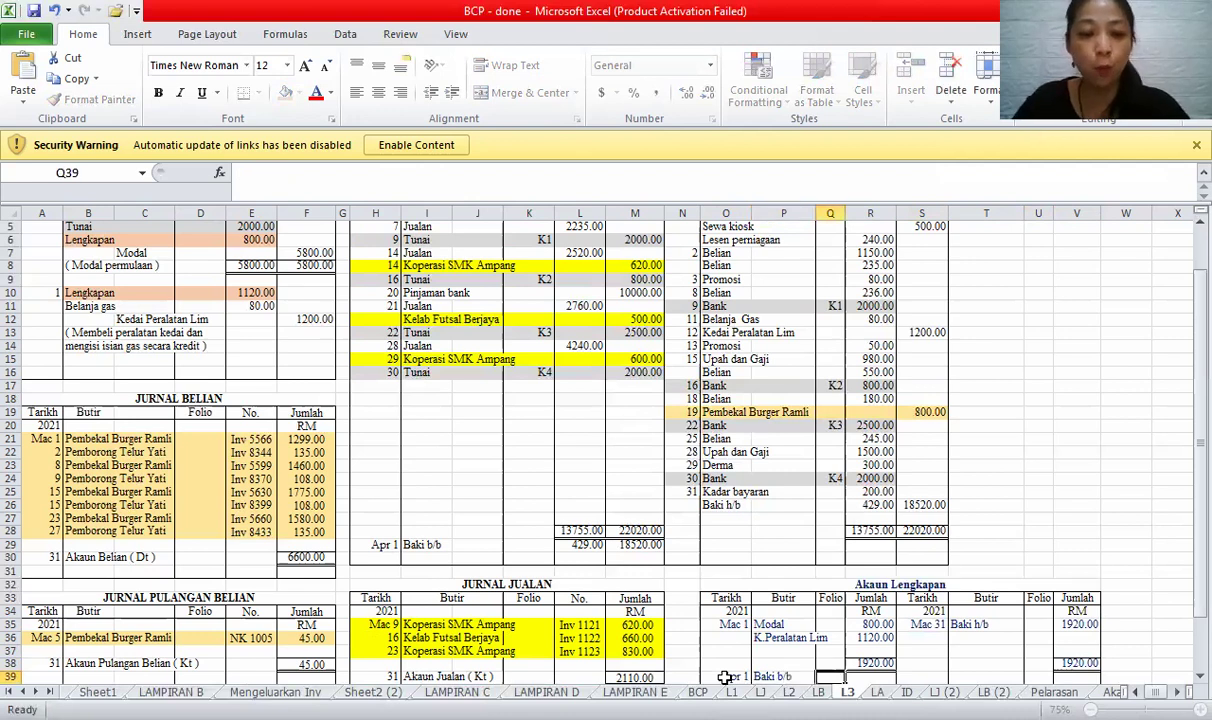
key("Tab")
type("1920")
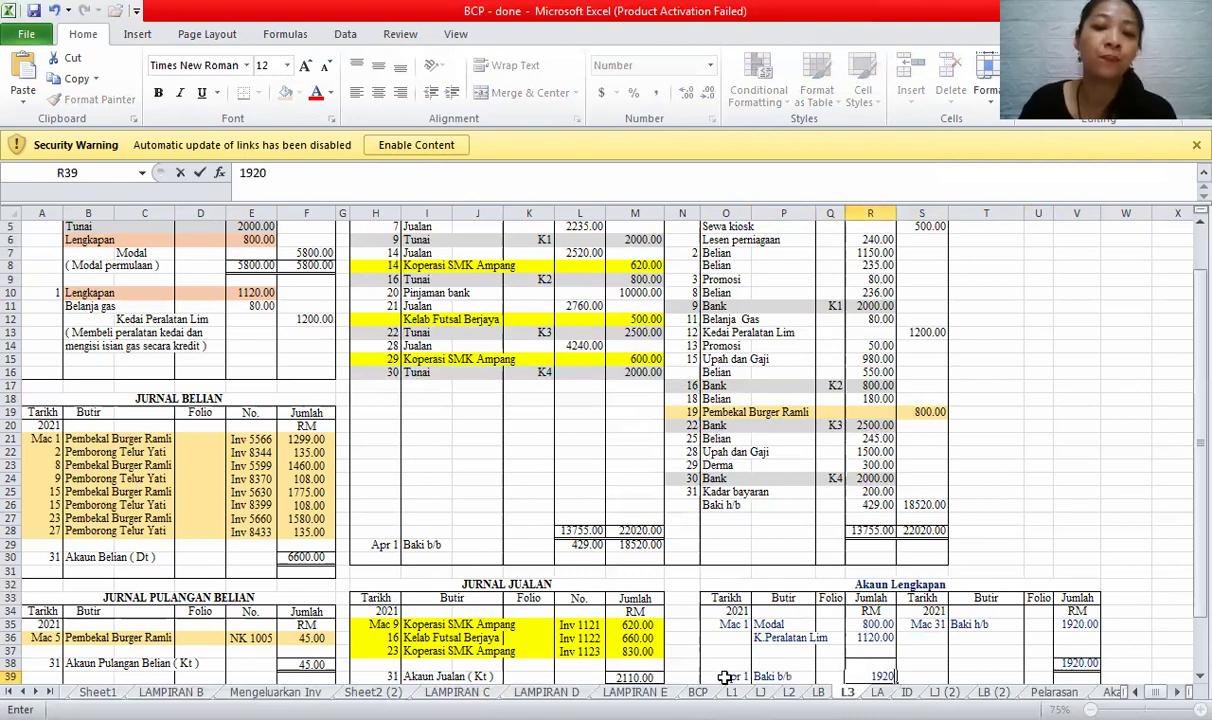
left_click(921, 398)
- Clear all entries, totals and balances from the Akaun Lengkapan ledger, keeping its title and column headings
left_click(918, 585)
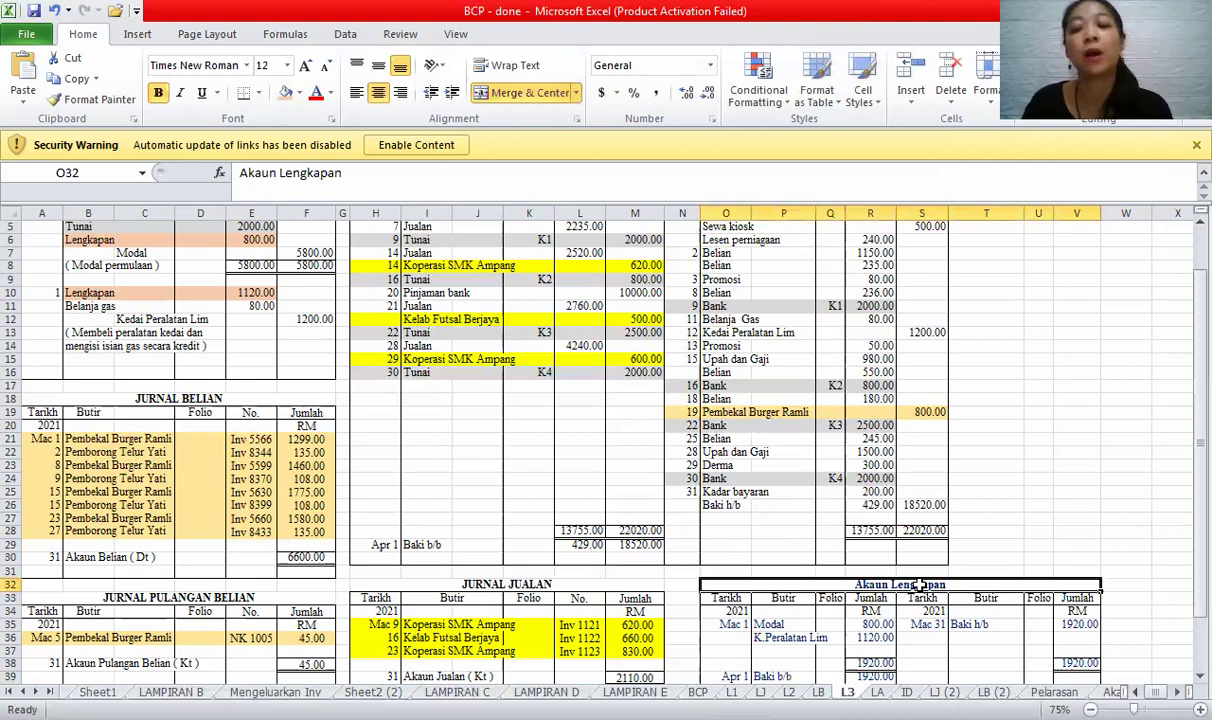
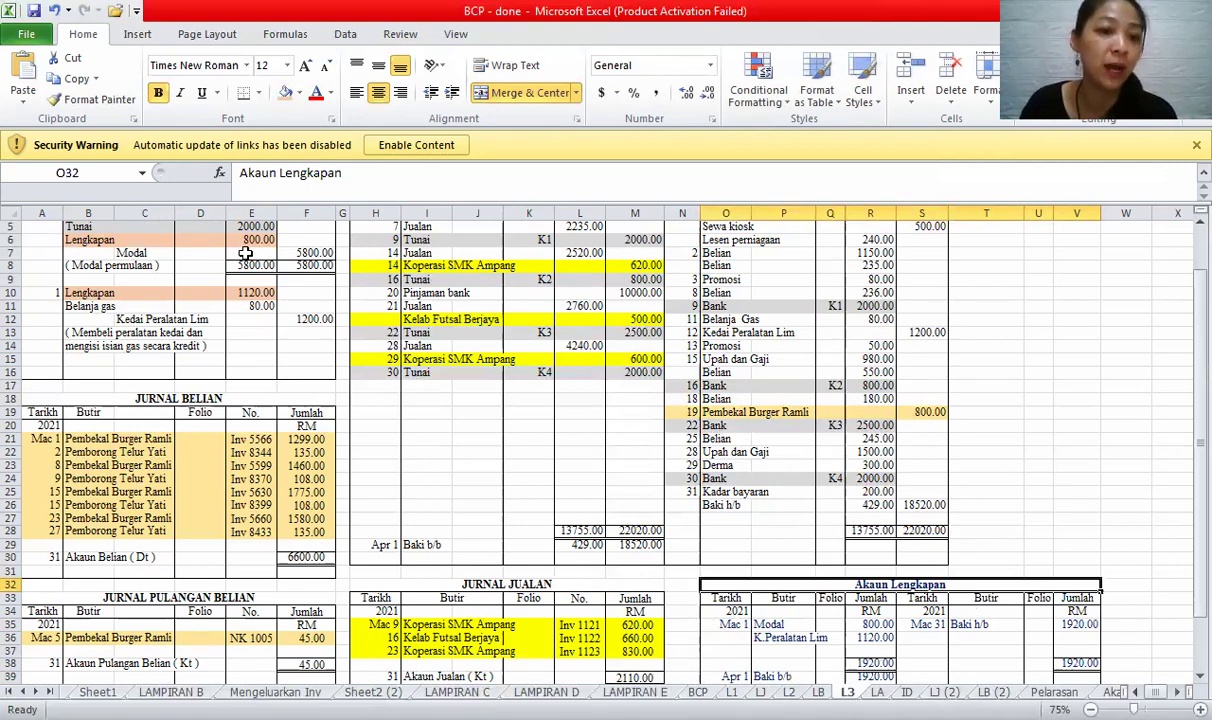
left_click_drag(140, 253, 310, 253)
left_click_drag(726, 624, 1040, 666)
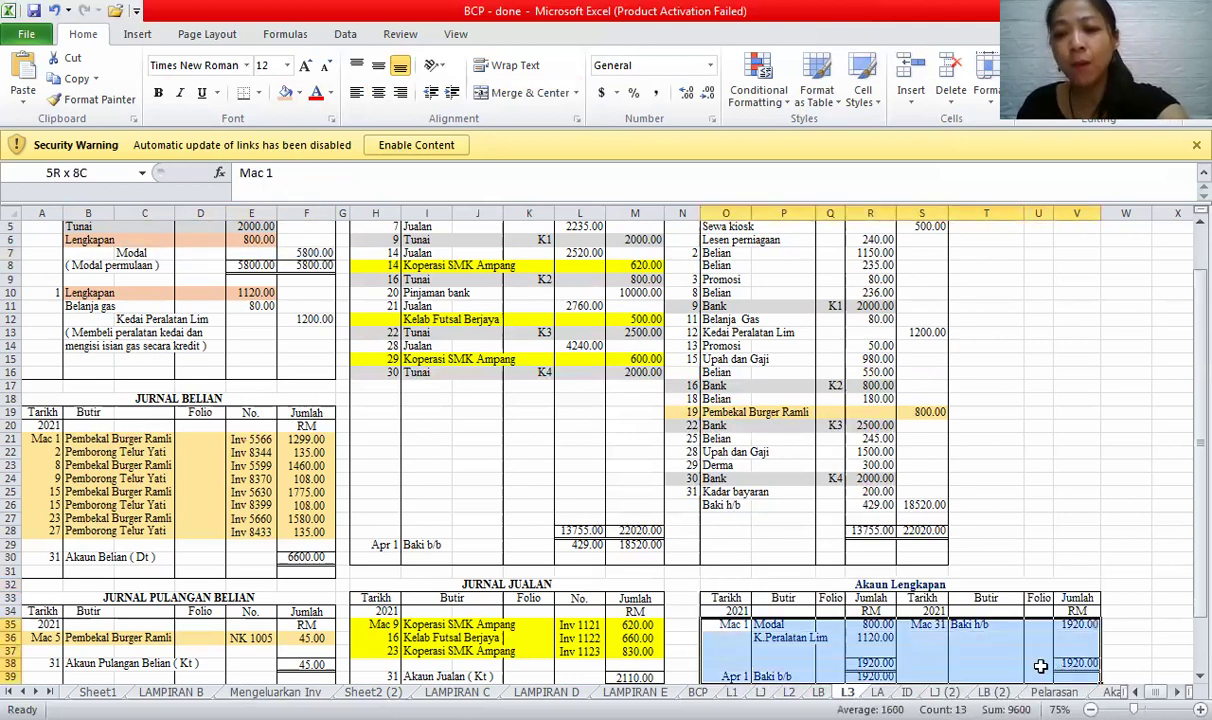
key("Delete")
- Retitle the emptied ledger account at O32 Akaun Modal
key("Up")
key("Up")
key("Up")
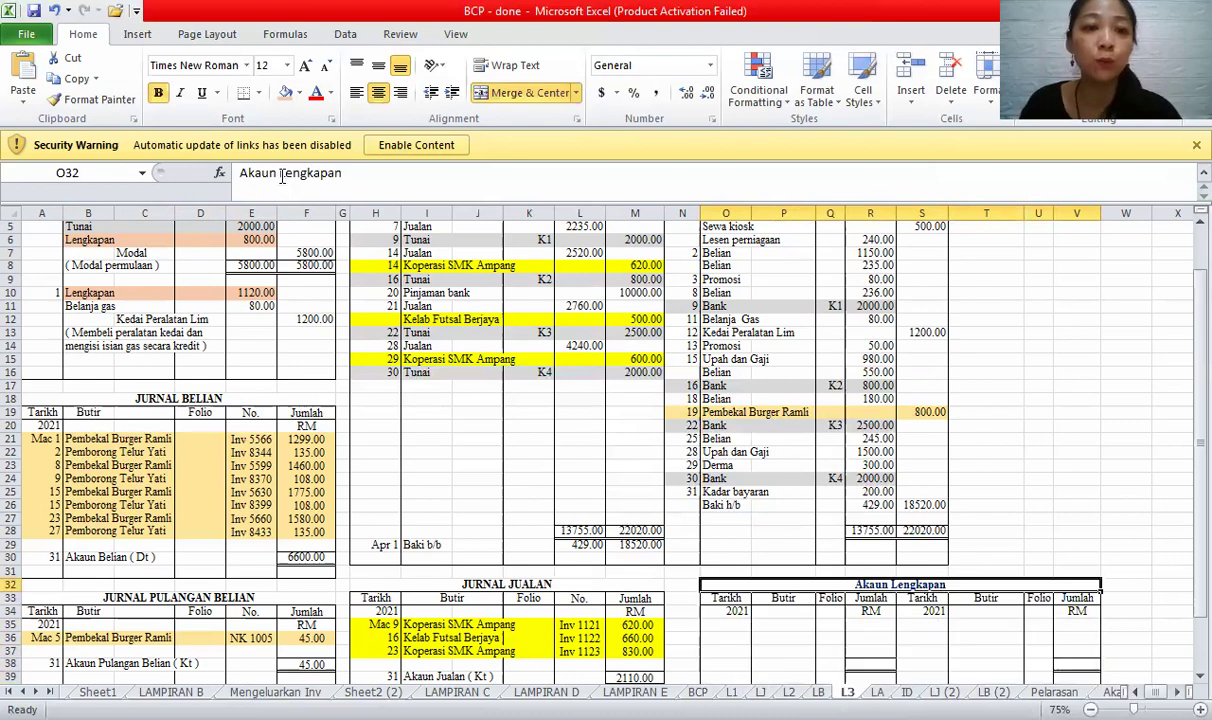
double_click(407, 179)
type("Modal")
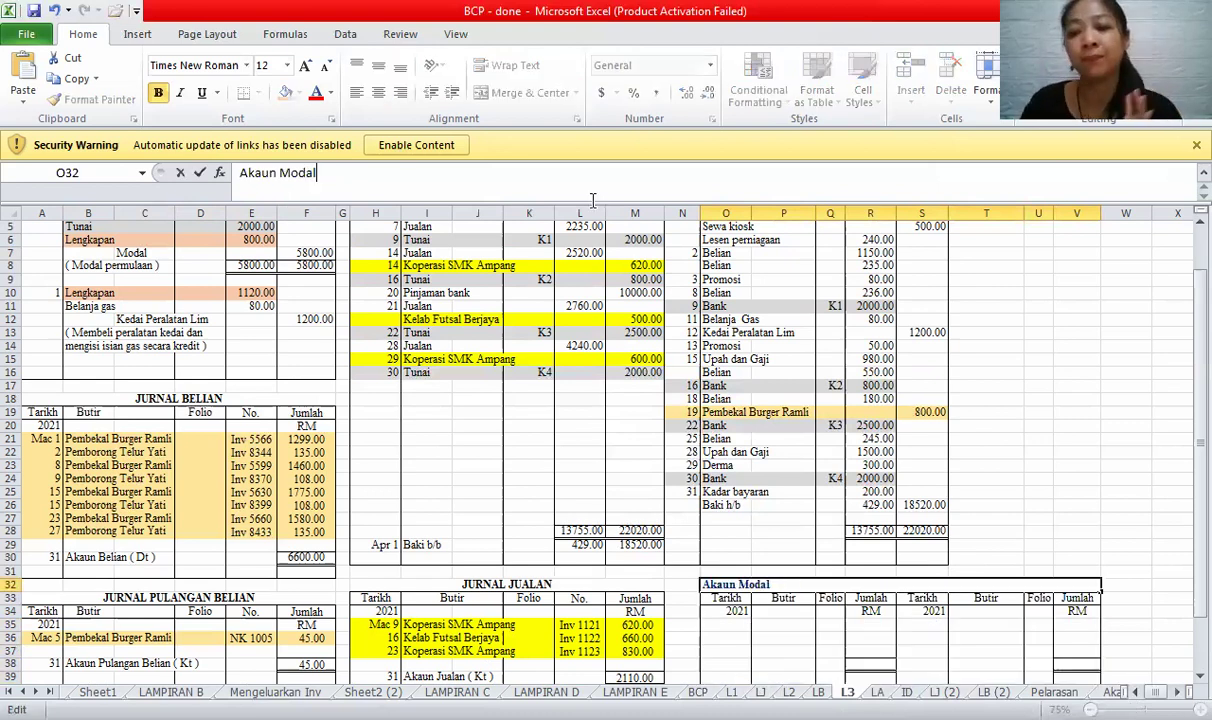
key("Return")
key("Up")
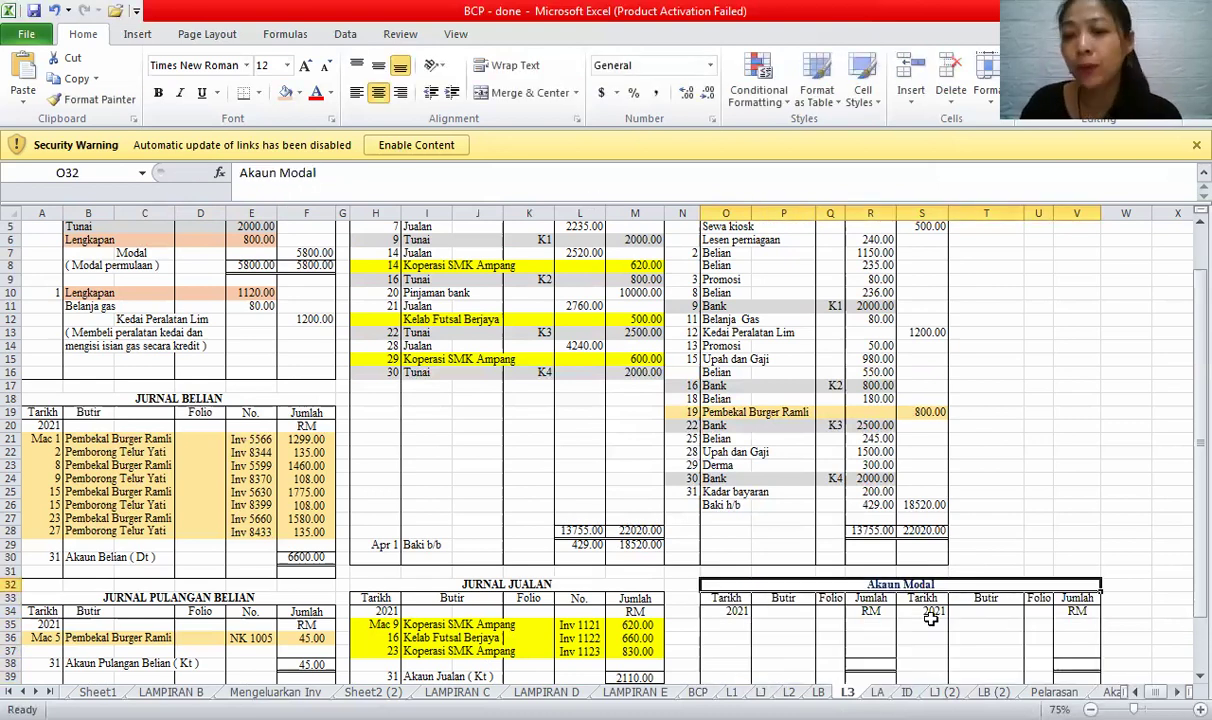
- Enter Mac 1 as the first date on the credit side of Akaun Modal
left_click(930, 619)
type("Mac 1")
key("Tab")
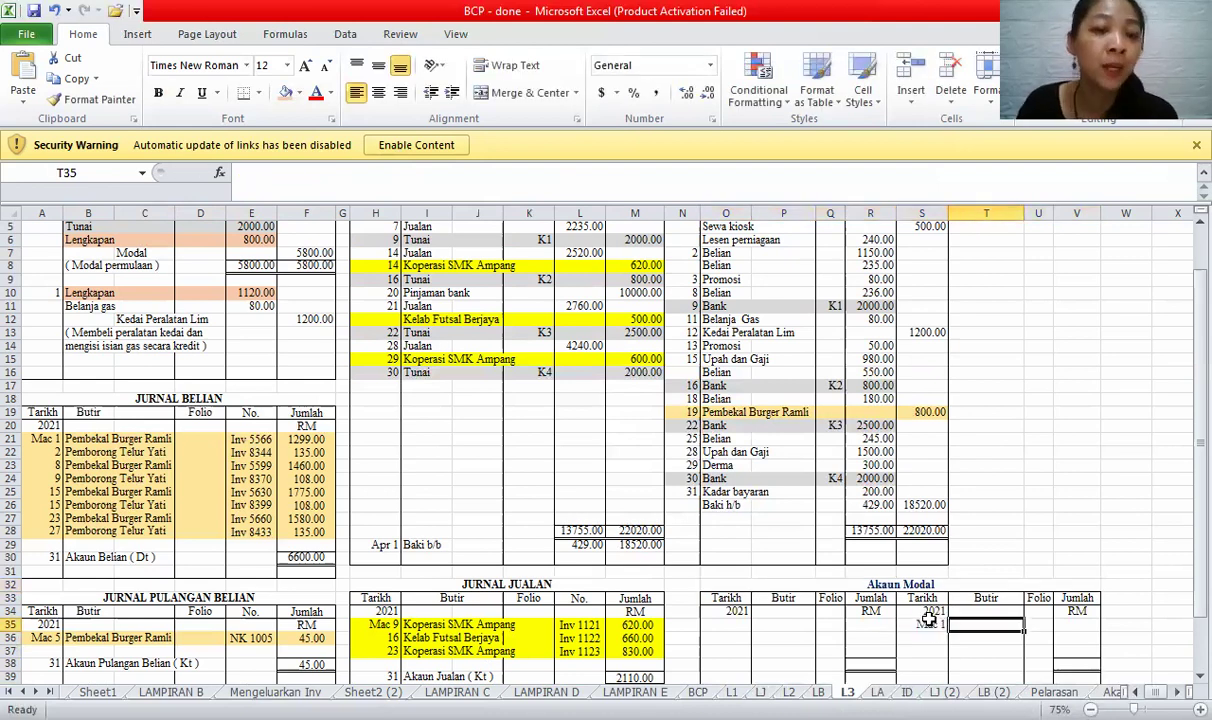
- Review the opening capital entry in Jurnal Am and list Bank, Tunai and Lengkapan as the credit-side Butir of Akaun Modal
left_click(958, 585)
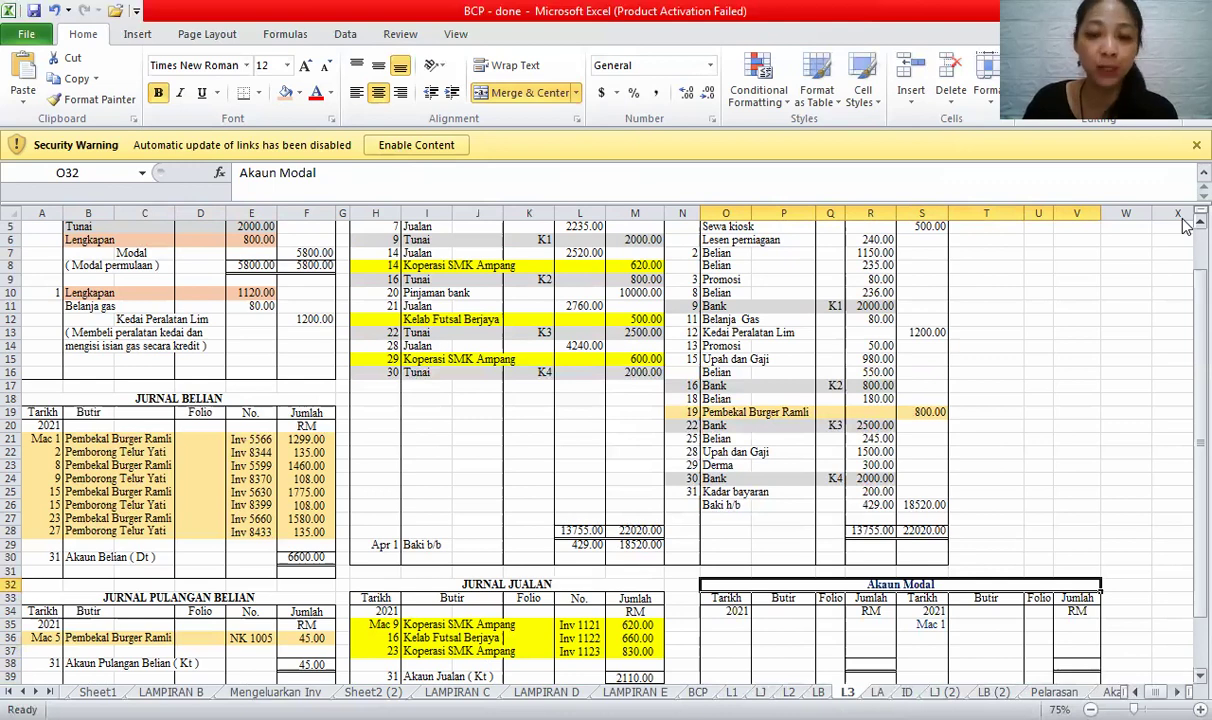
scroll(1183, 225, "up", 1)
scroll(350, 260, "up", 1)
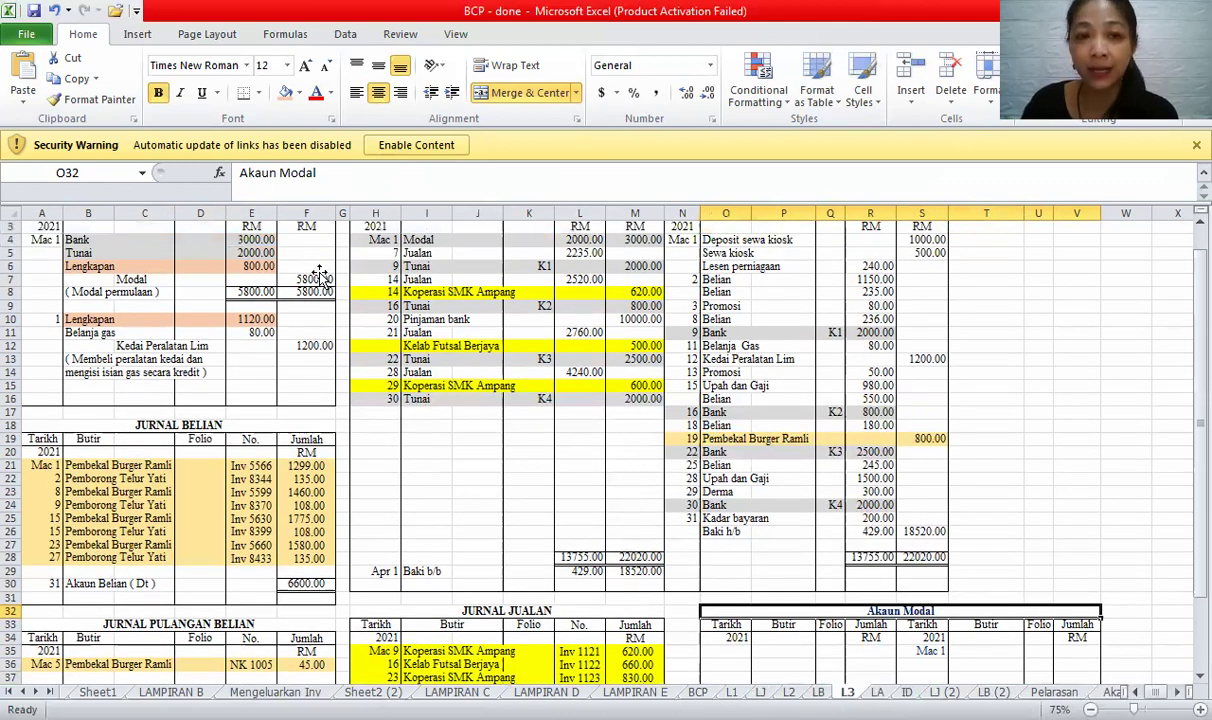
left_click(320, 278)
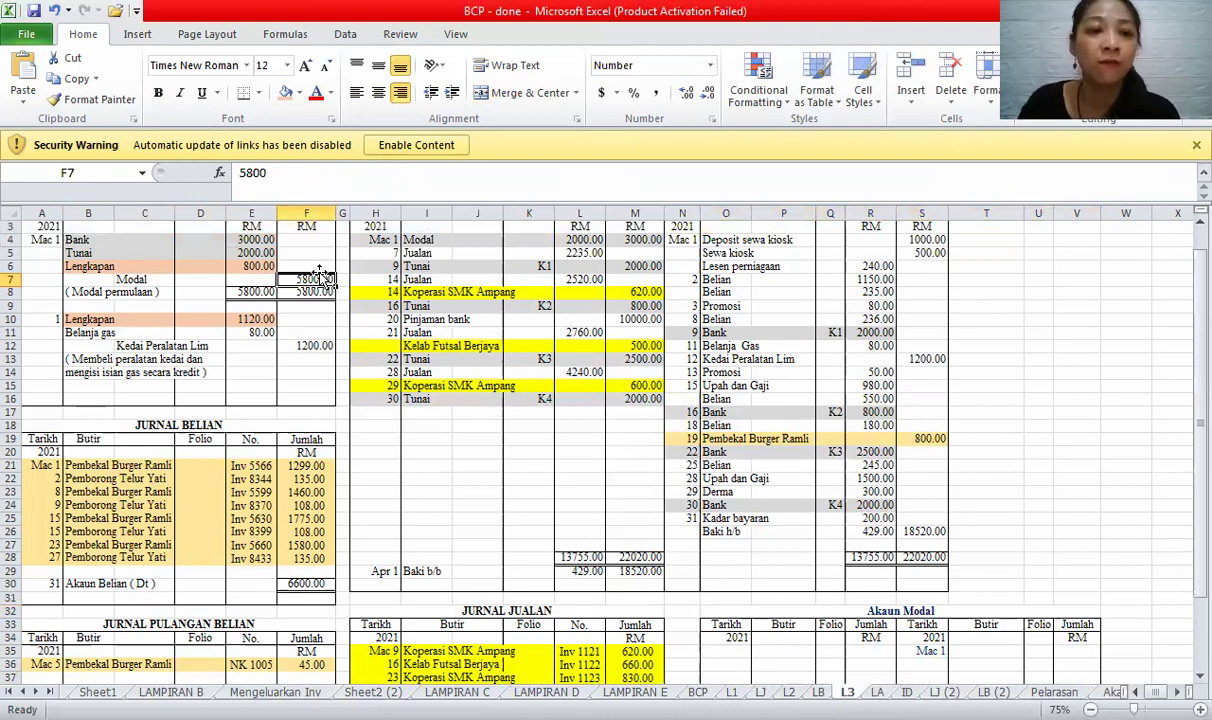
left_click(245, 252)
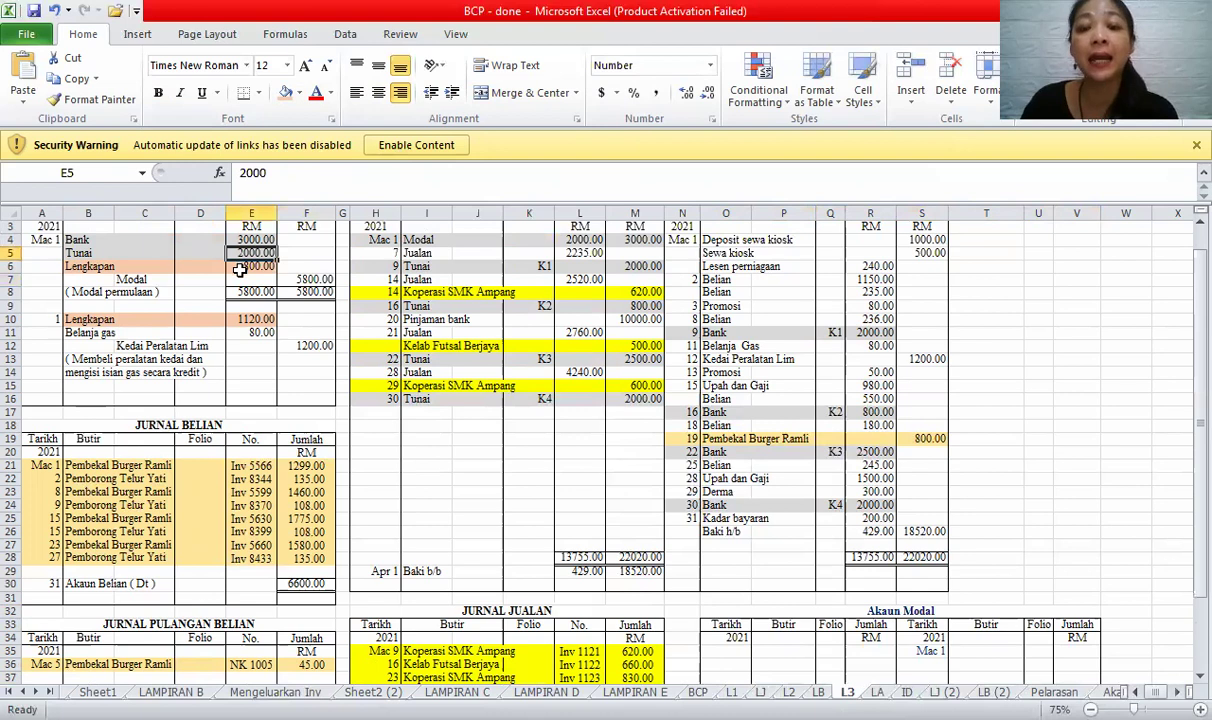
left_click(240, 268)
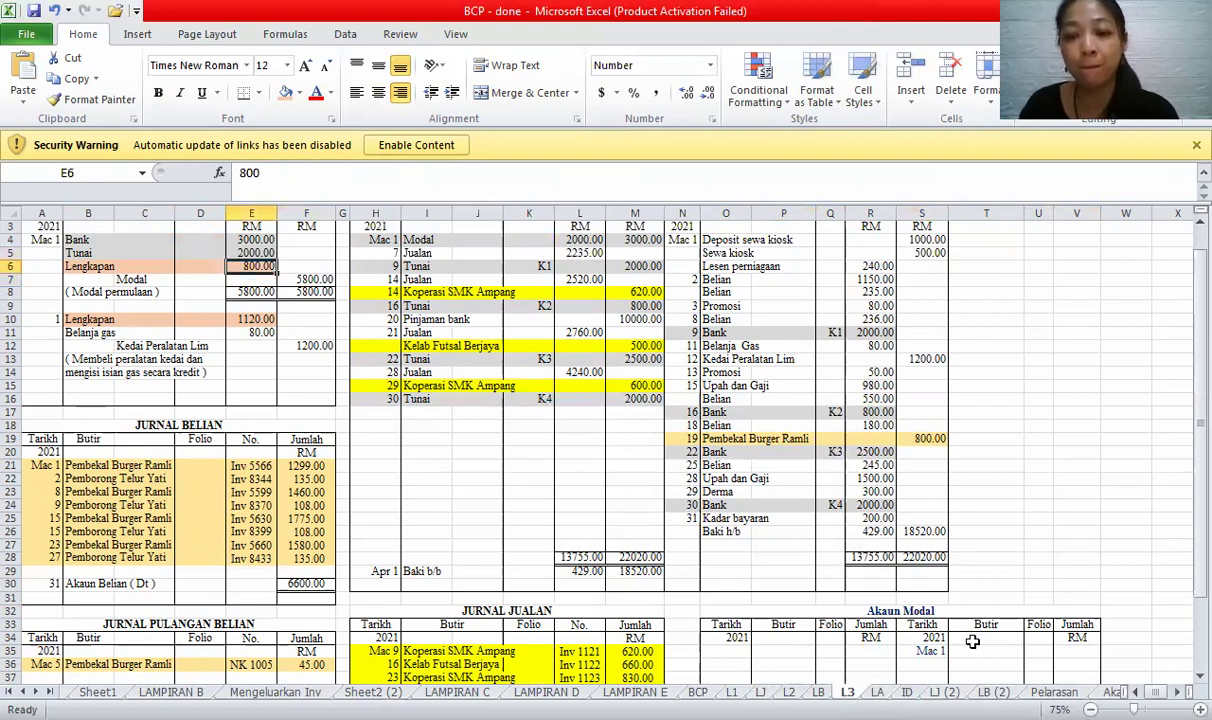
left_click(980, 650)
key("Down")
type("Tunai")
key("Return")
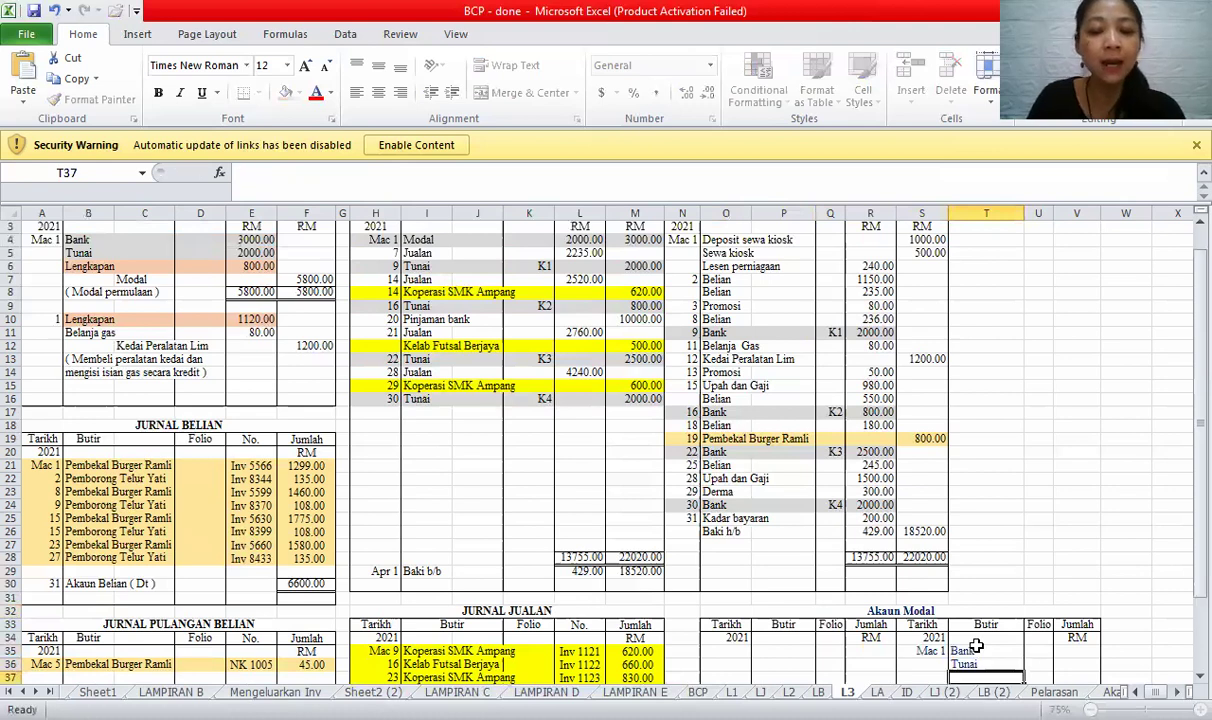
type("Lengk")
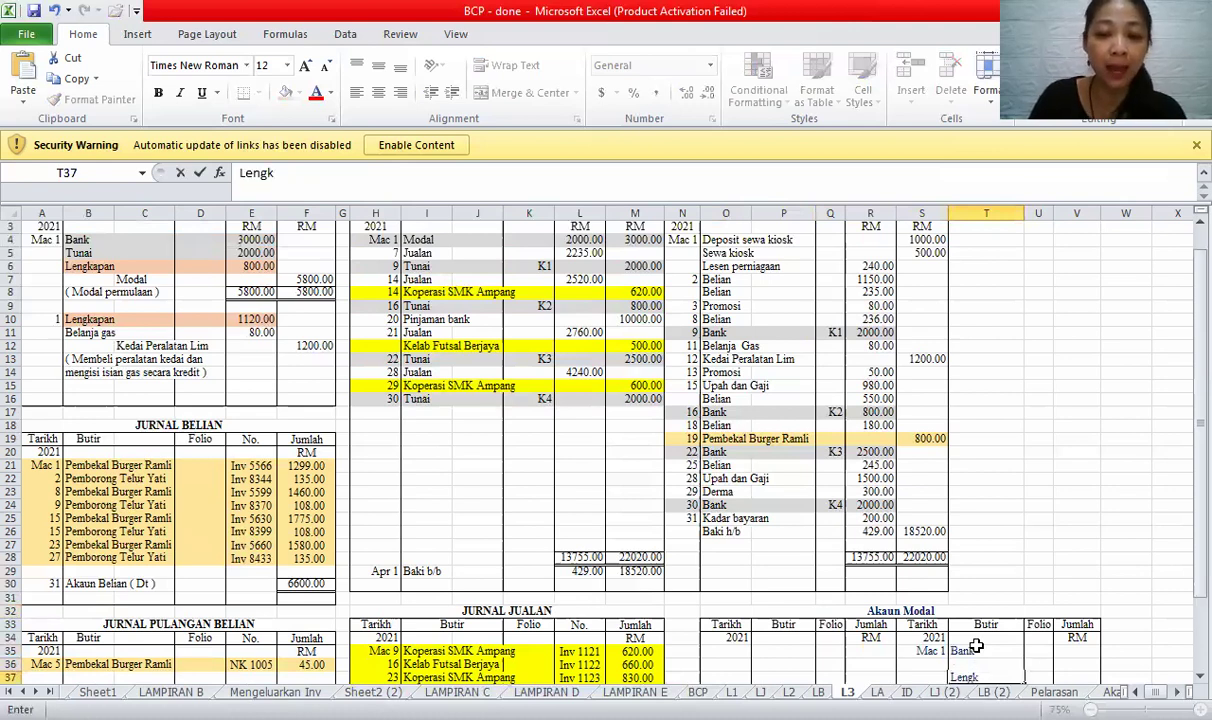
type("apan")
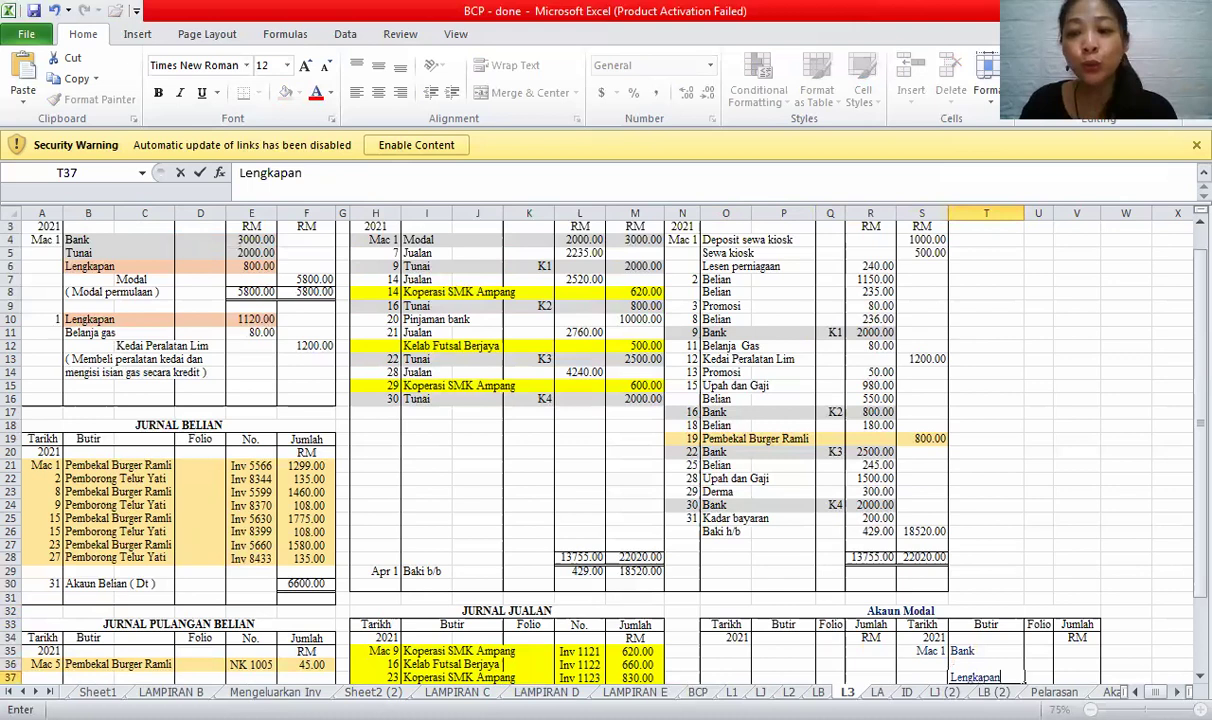
- Shade the 5800 Modal line of the Jurnal Am light orange
scroll(369, 280, "down", 1)
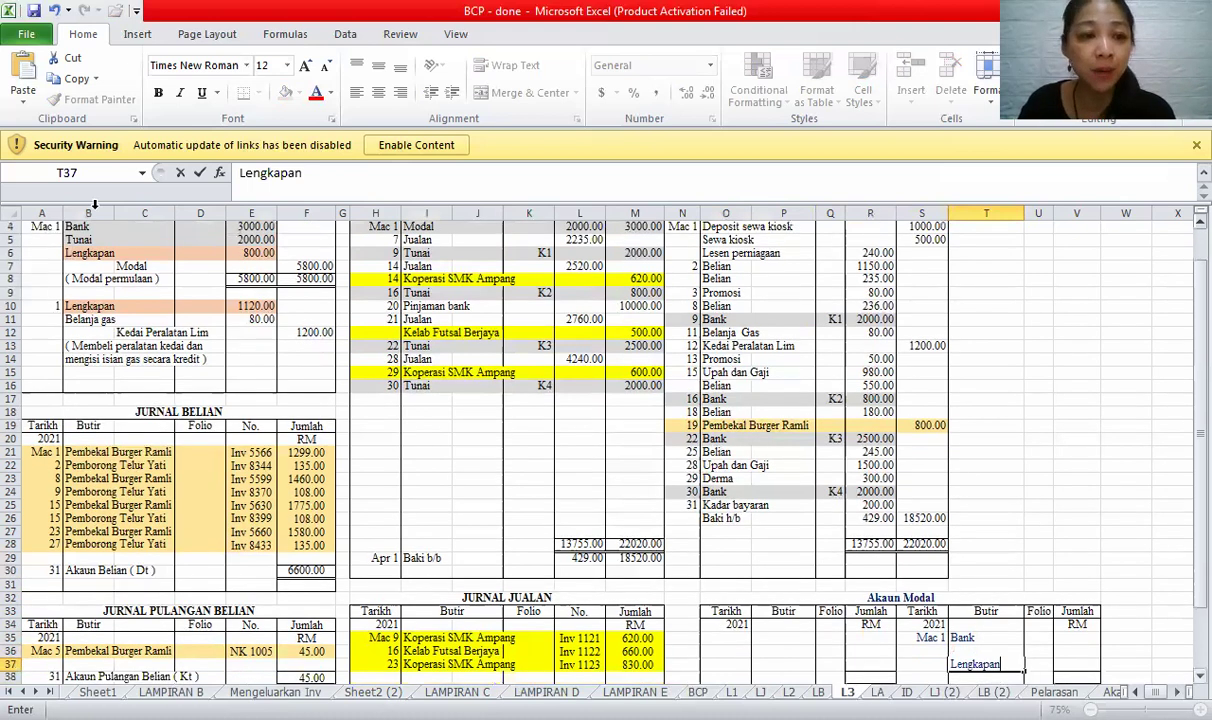
scroll(130, 250, "down", 1)
left_click_drag(231, 253, 176, 246)
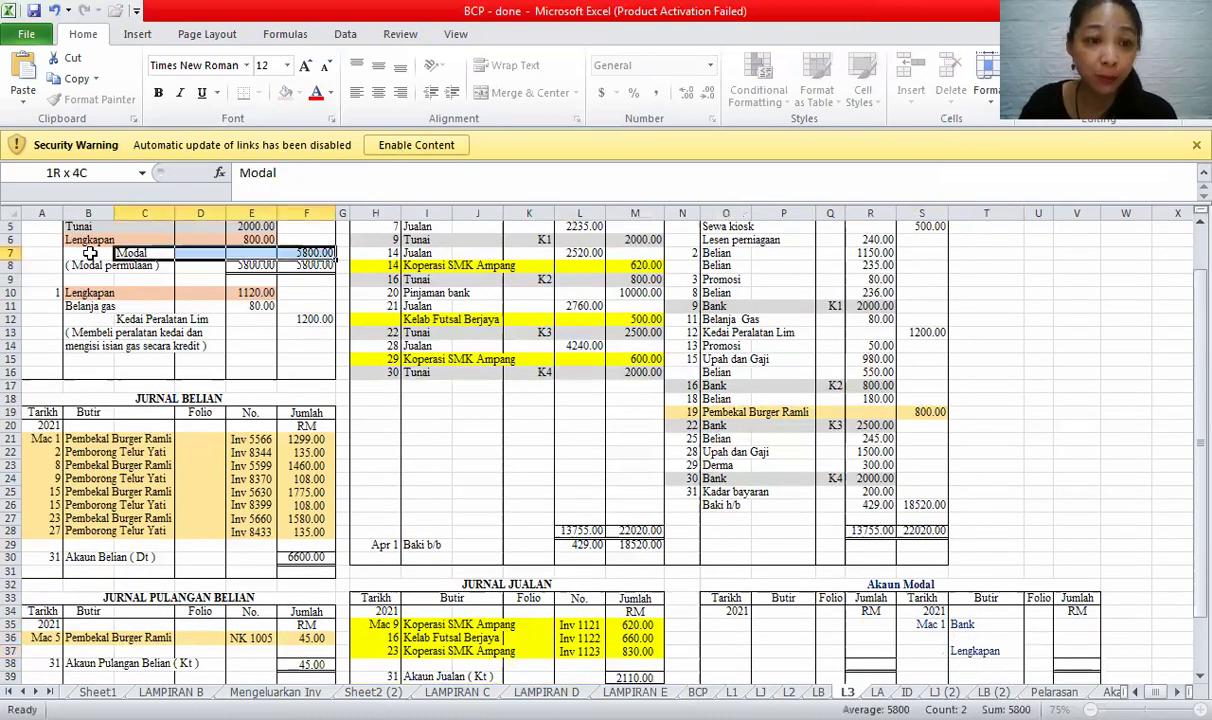
left_click_drag(294, 256, 300, 255)
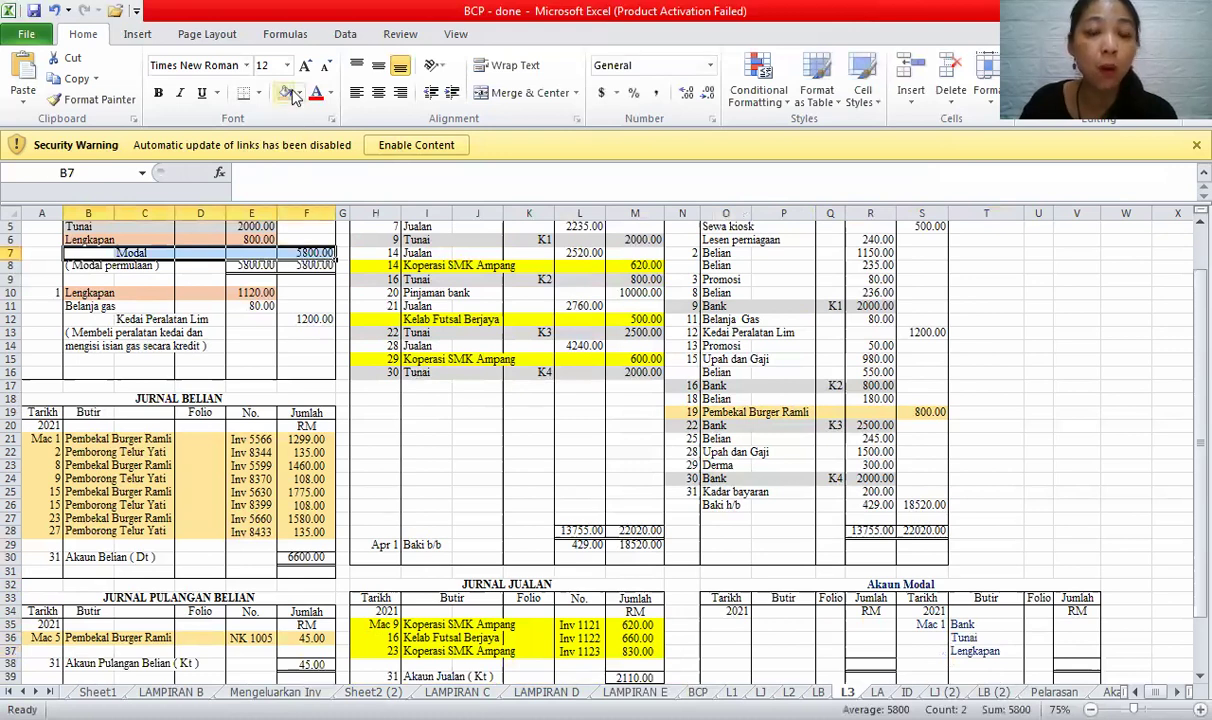
- Enter the credit amounts in Akaun Modal: 3000 for Bank, 2000 for Tunai and 800 for Lengkapan
left_click(1093, 626)
type("3")
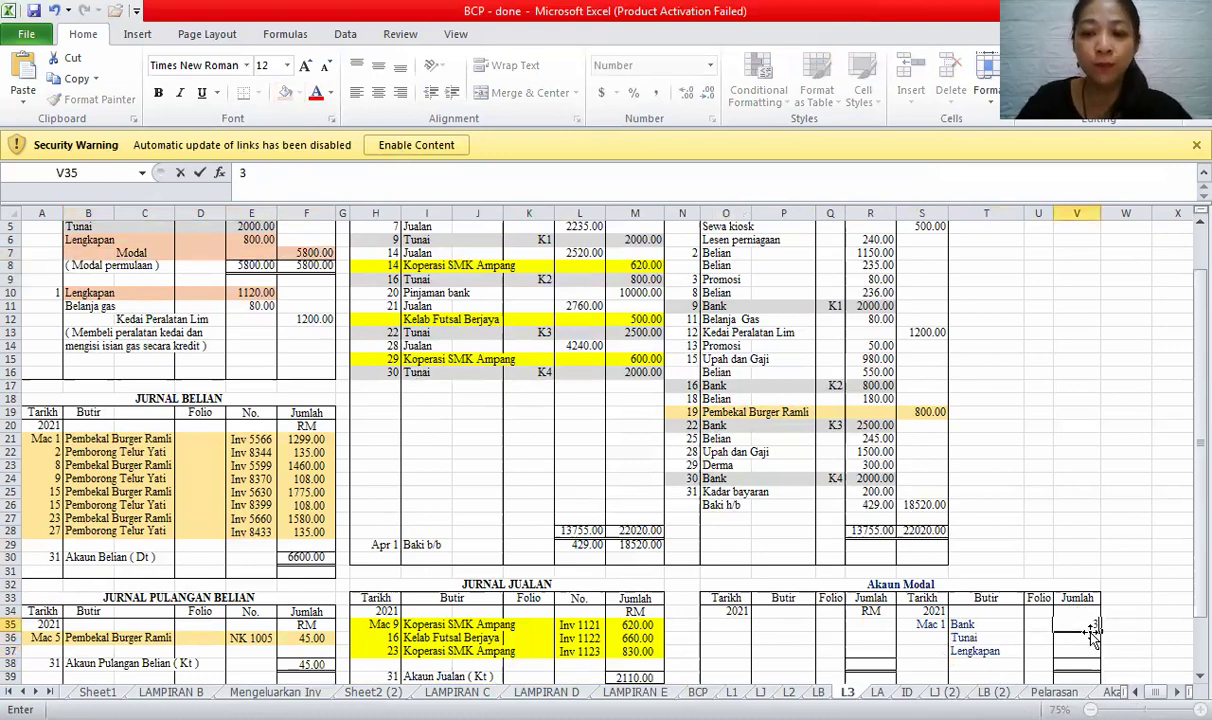
type("2000")
key("Return")
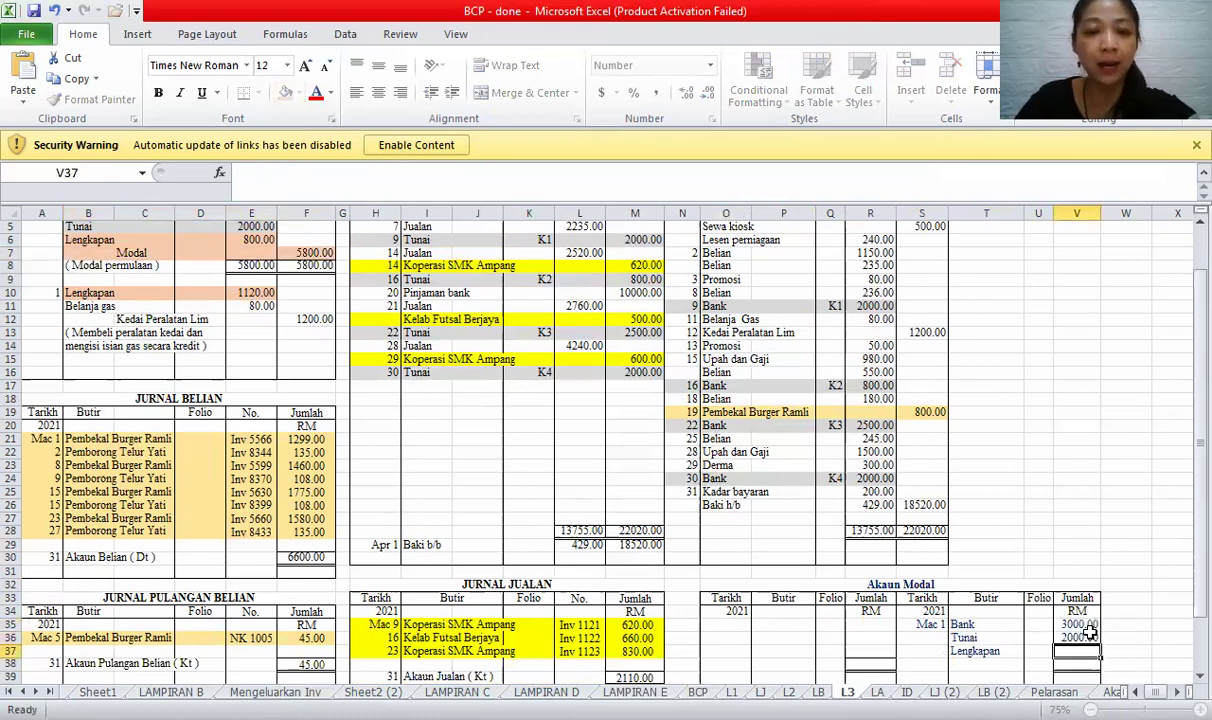
type("800")
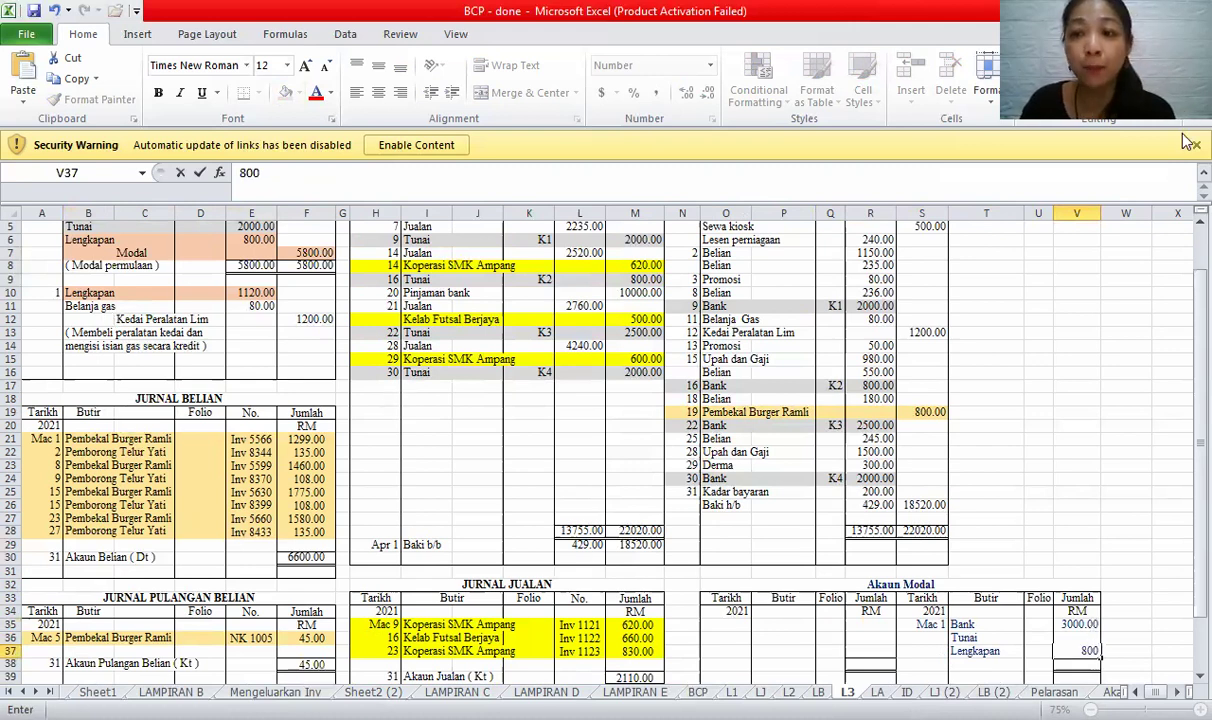
- Check the Mac 1 Modal line of the cash book and enter 5800 as the total on both sides of Akaun Modal
scroll(1125, 215, "up", 1)
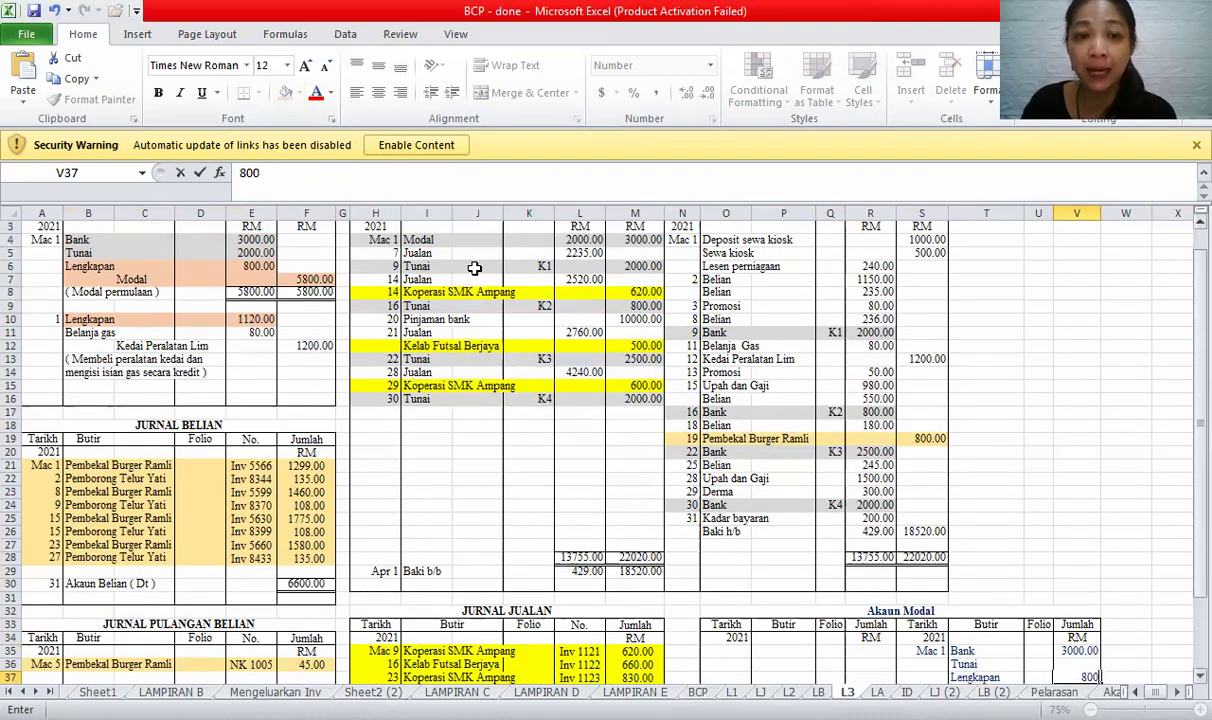
scroll(474, 268, "up", 1)
left_click_drag(366, 253, 598, 253)
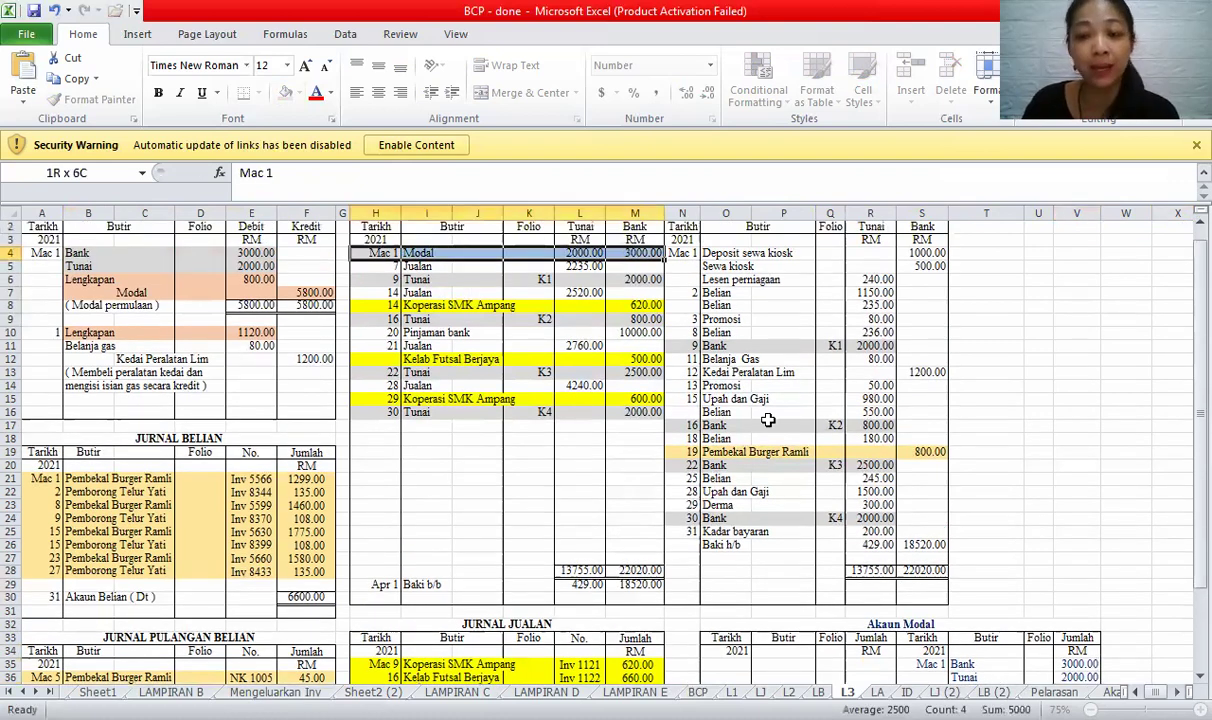
scroll(1185, 680, "down", 2)
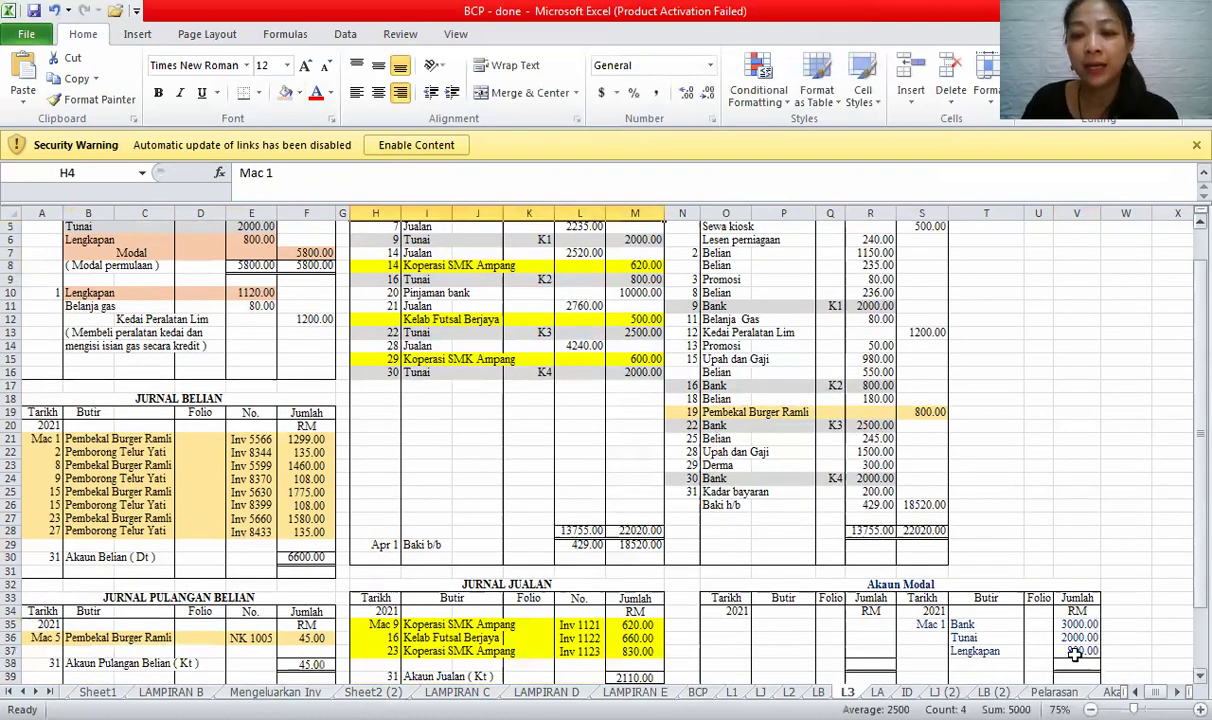
left_click(1077, 650)
type("58")
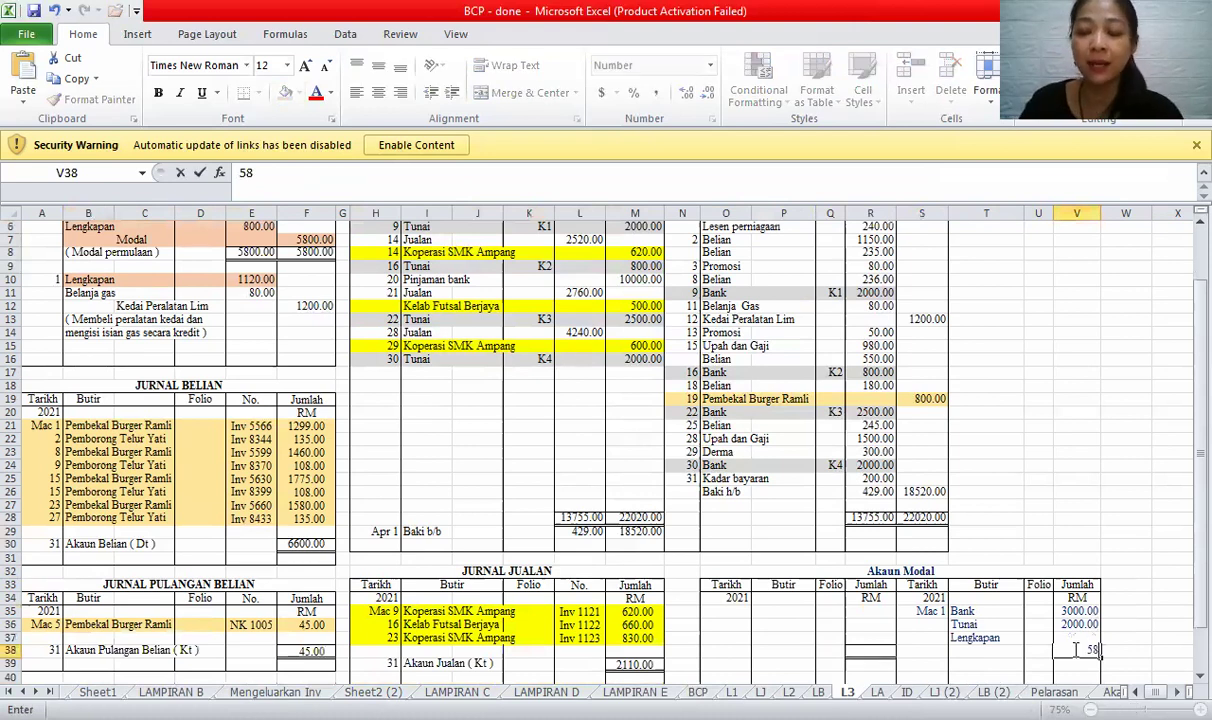
type("00")
left_click(869, 652)
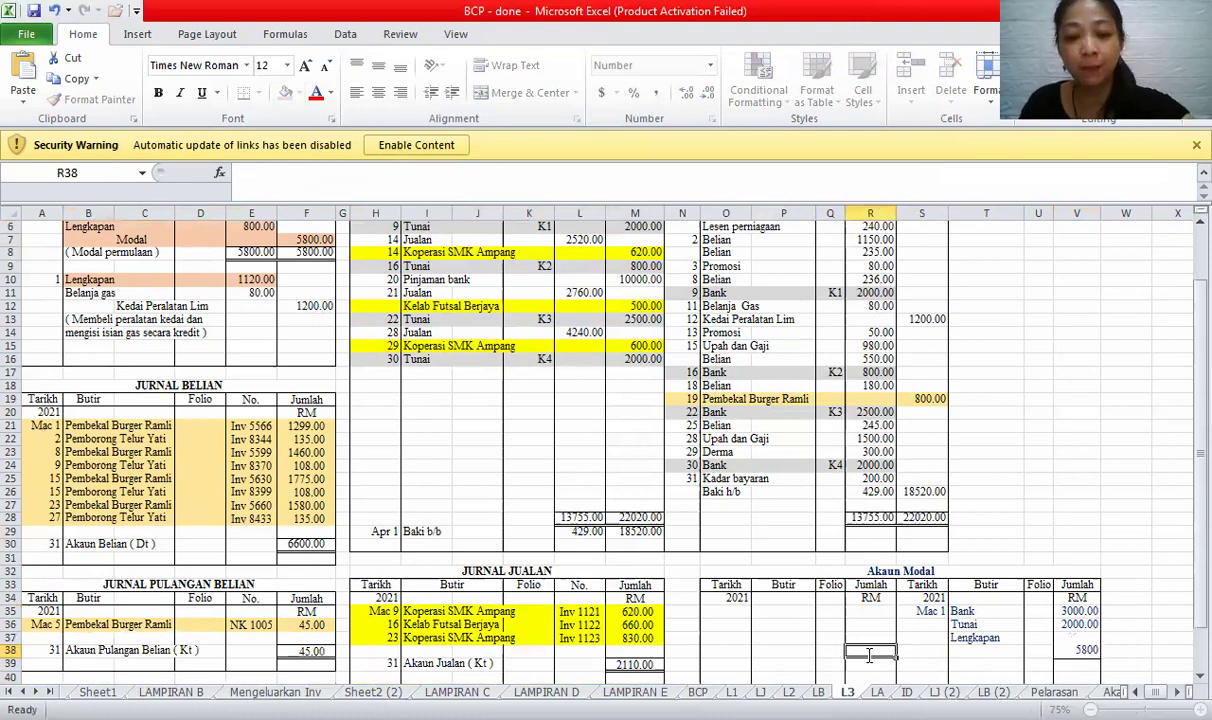
type("5800")
left_click(960, 547)
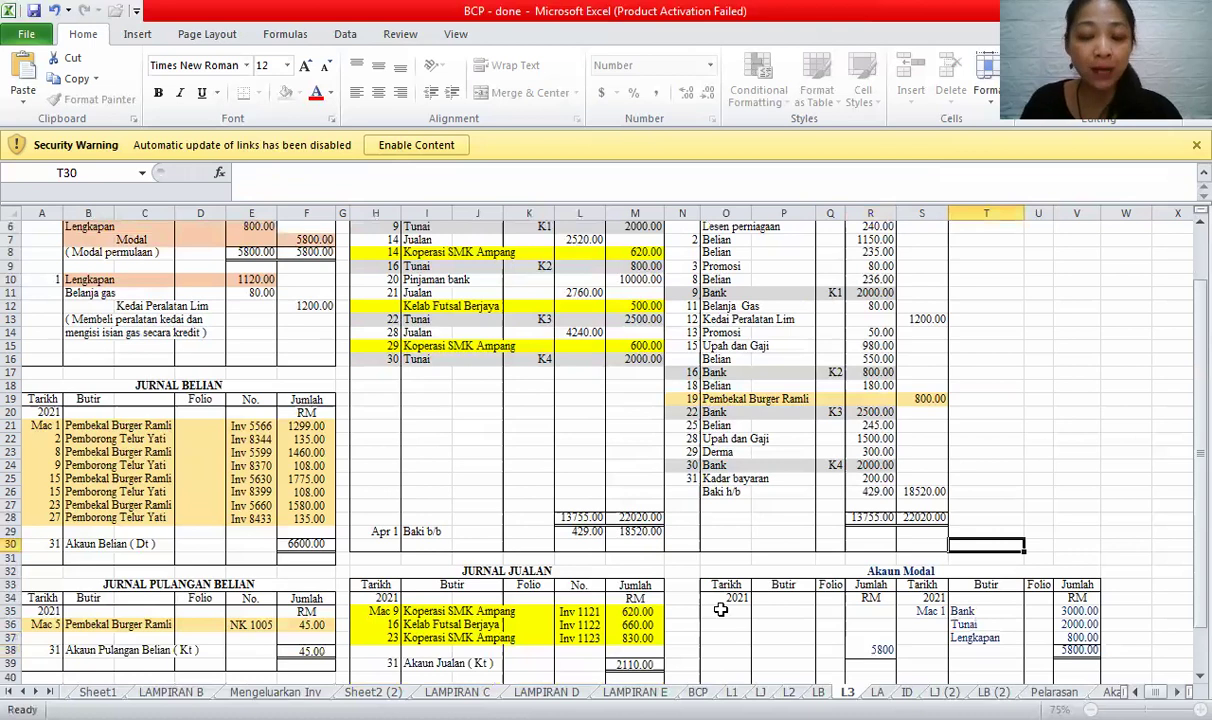
- Record the closing balance on the debit side of Akaun Modal as Mac 31, Baki h/b, 5800
left_click(720, 609)
type("MAc 31")
key("Tab")
type("Baki h/b")
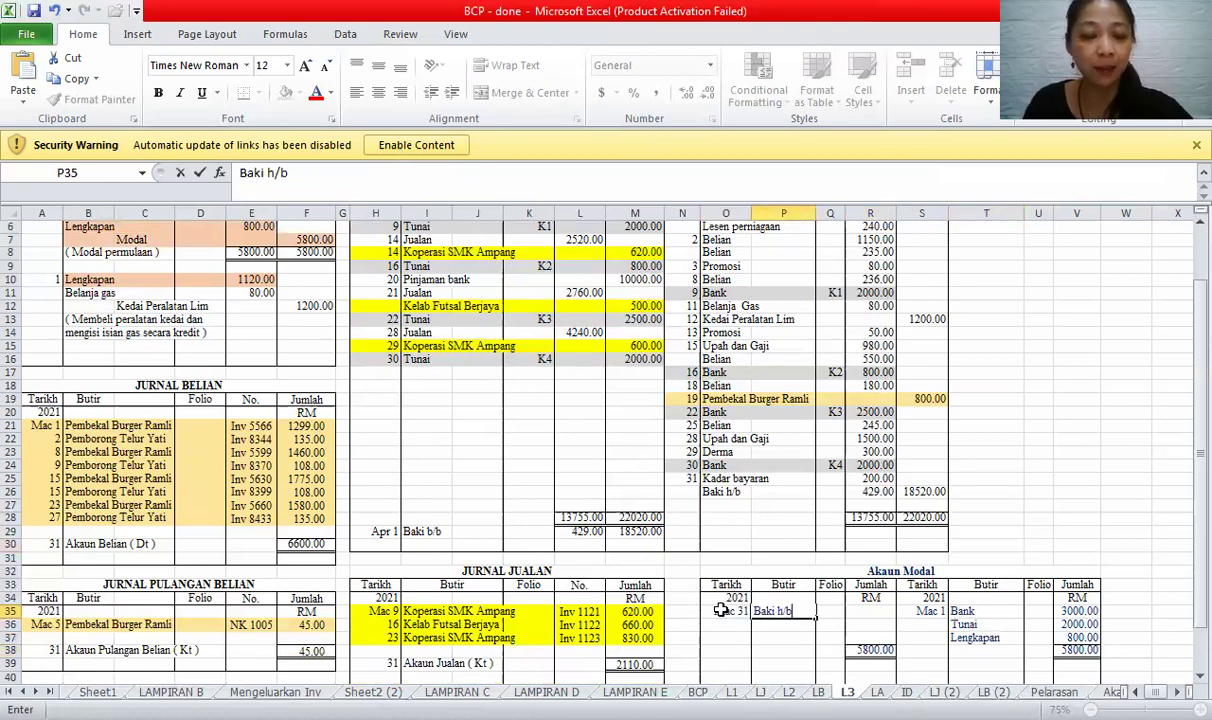
key("Tab")
key("Tab")
type("5800")
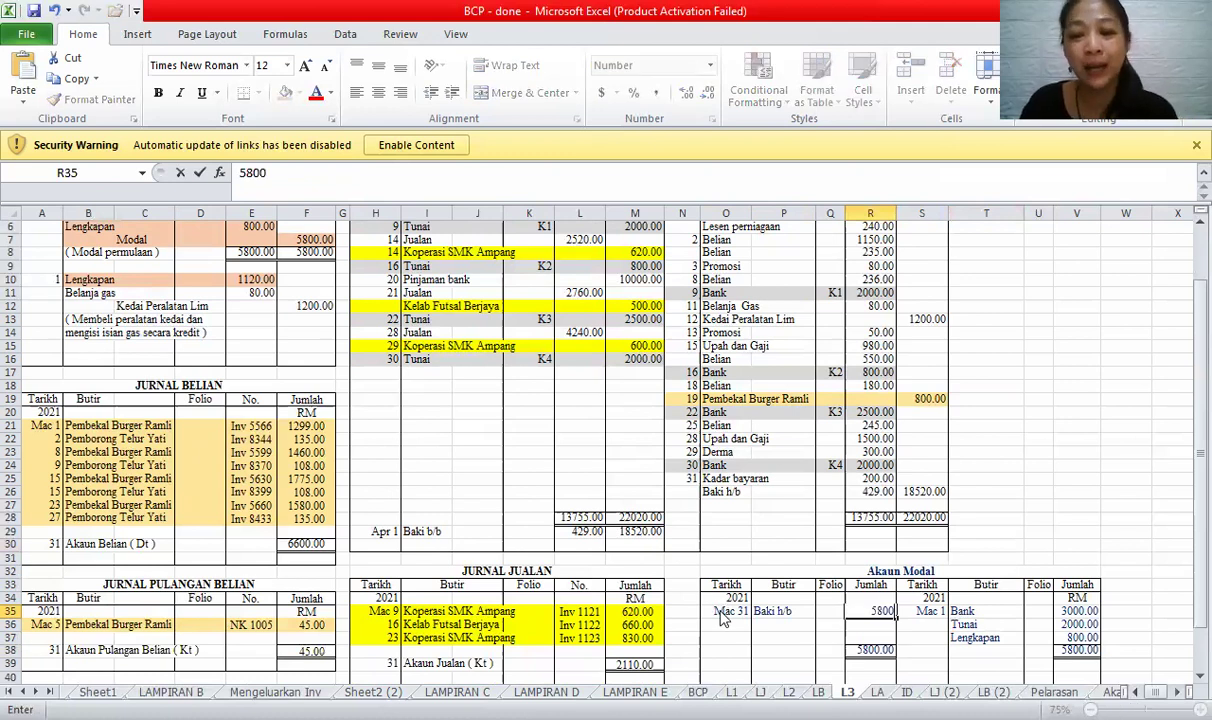
- Add the opening balance line to the credit side of Akaun Modal: Apr 1, Baki b/b, 5800
left_click(921, 665)
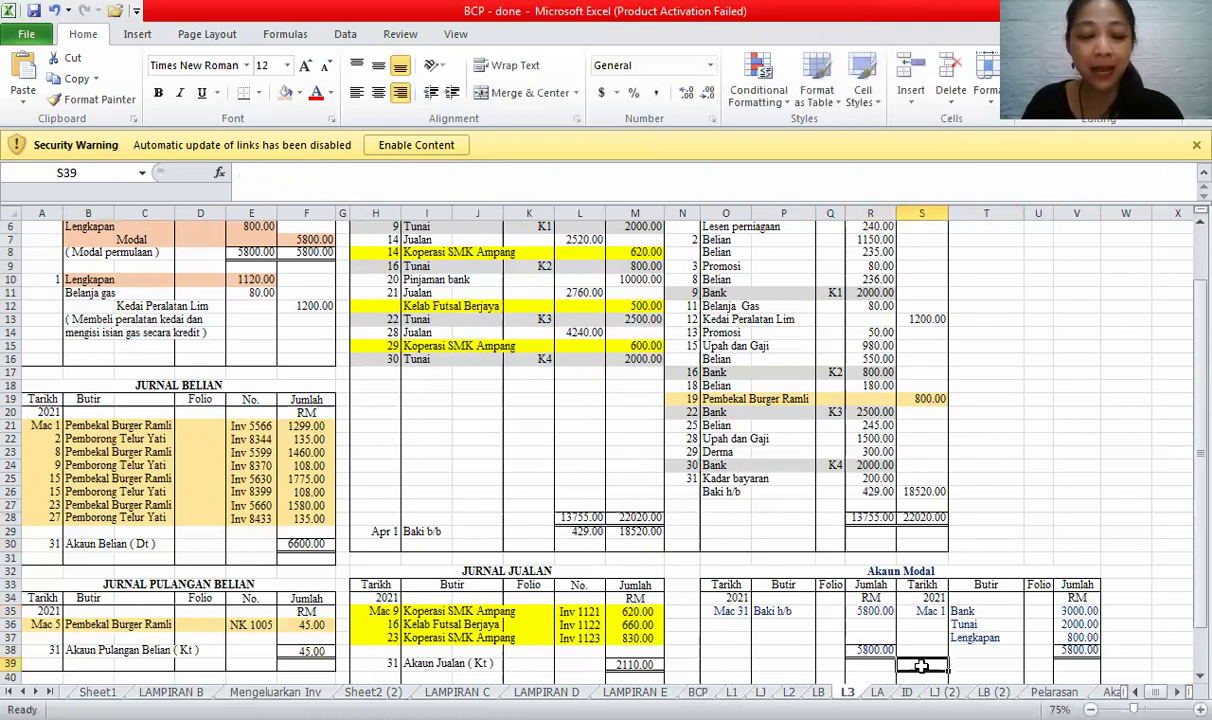
type("'Apr 1")
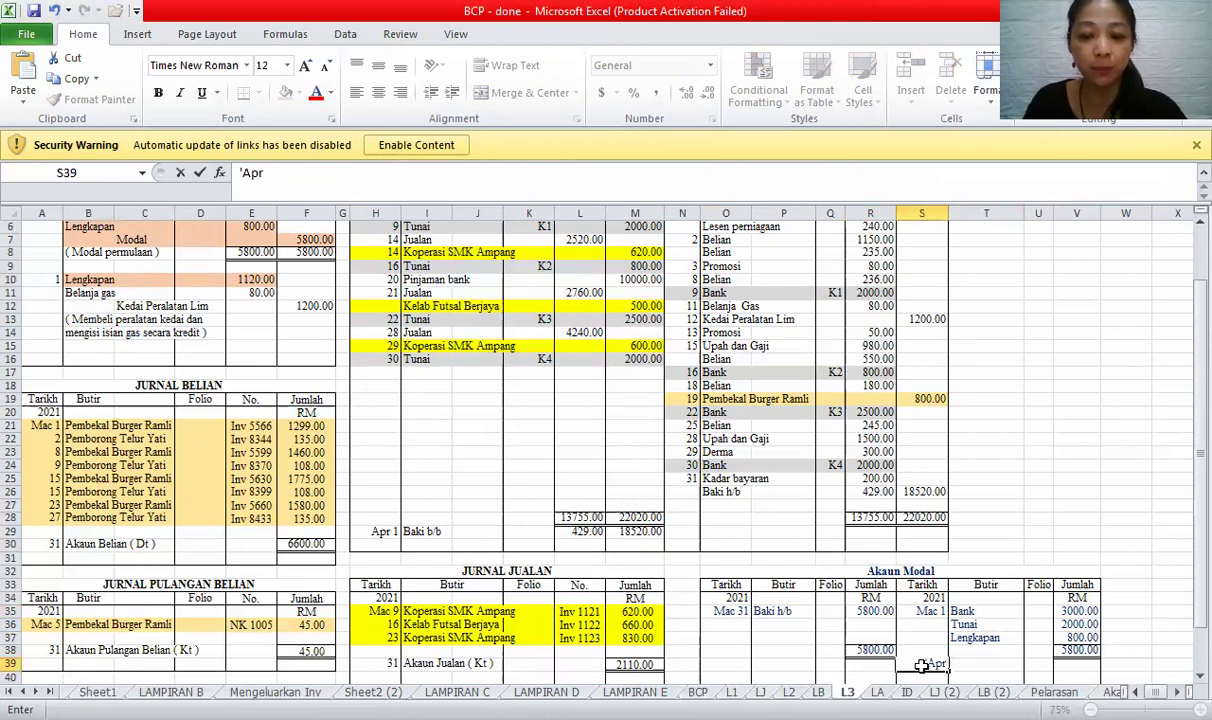
key("Tab")
type("Baki b/b")
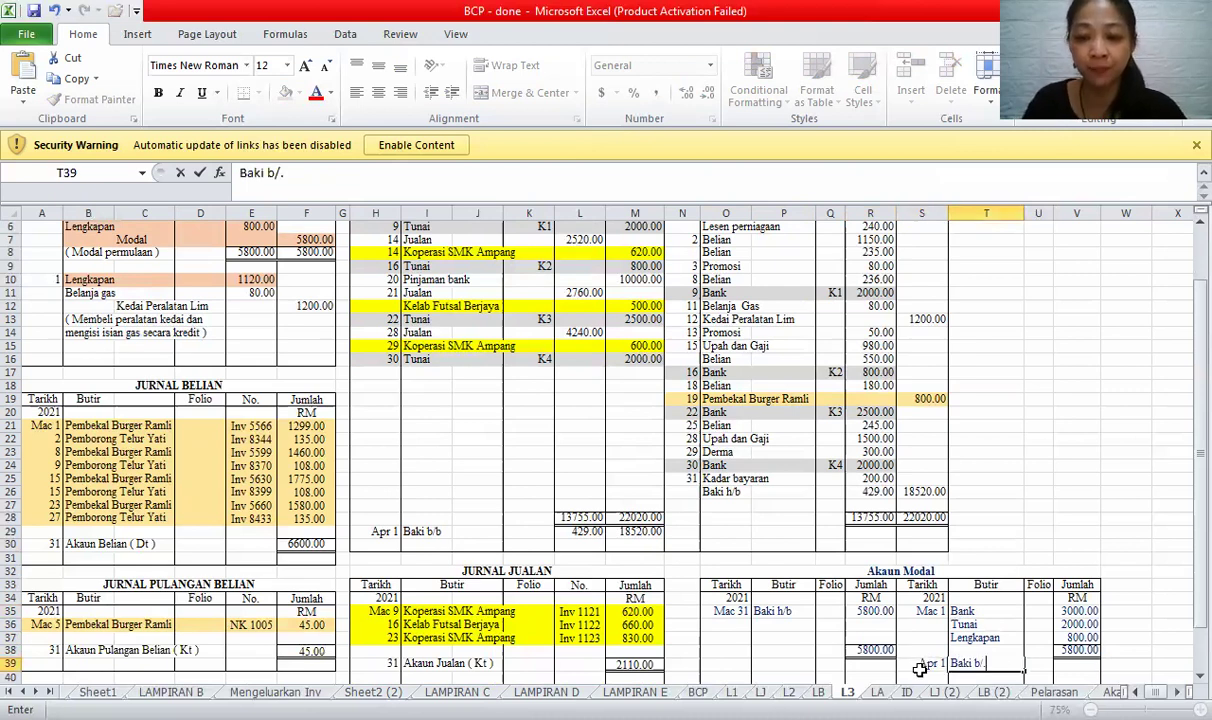
key("Tab")
key("Tab")
type("5800")
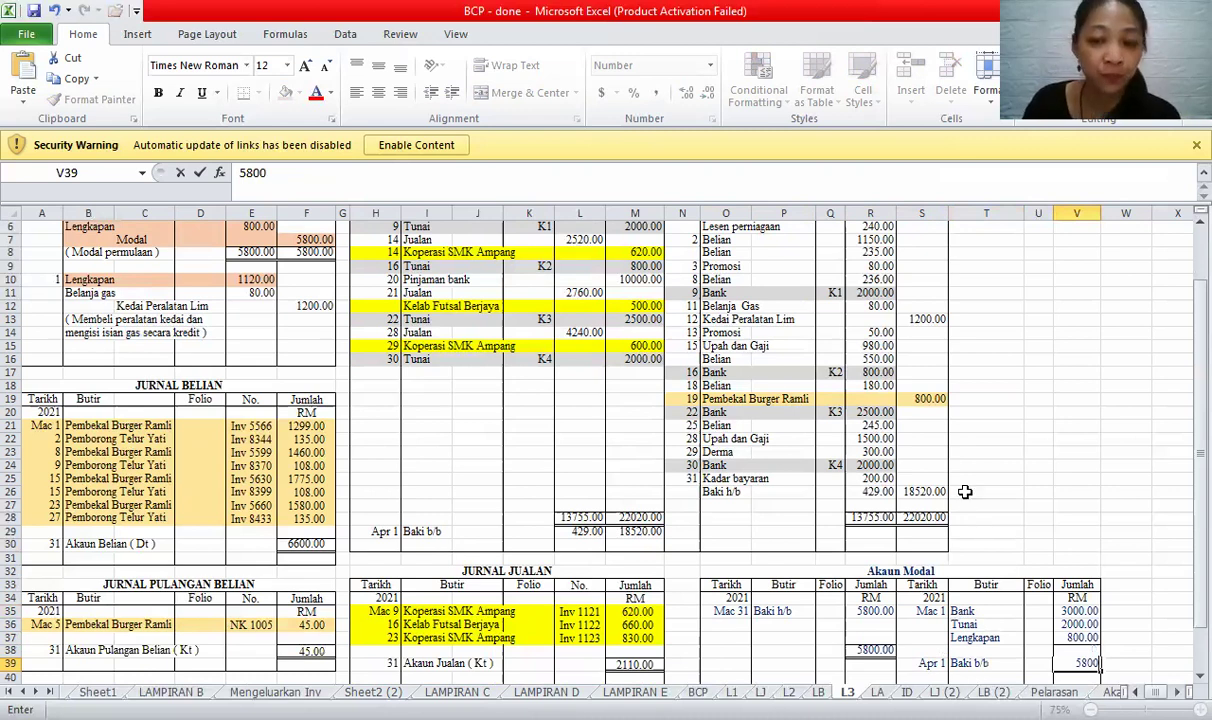
left_click(986, 505)
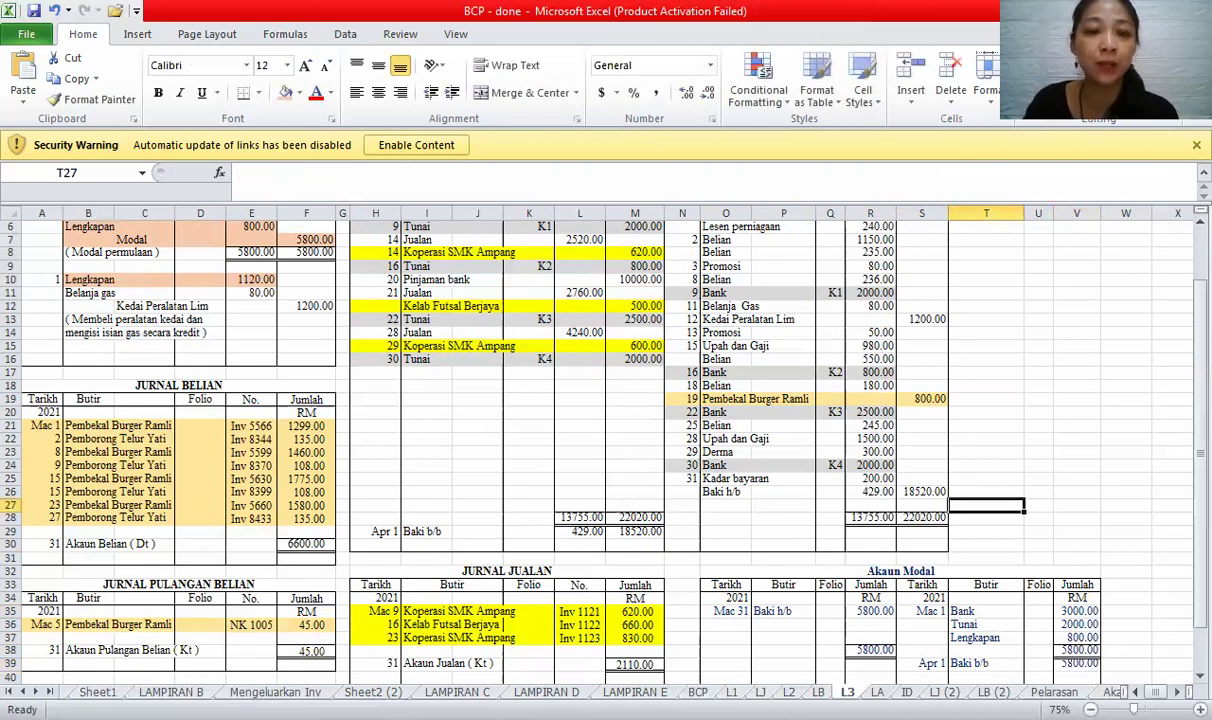
- Review the completed Akaun Lengkapan and Akaun Modal on the LA sheet, returning to the L3 sheet
key("ctrl+Page_Down")
left_click(411, 276)
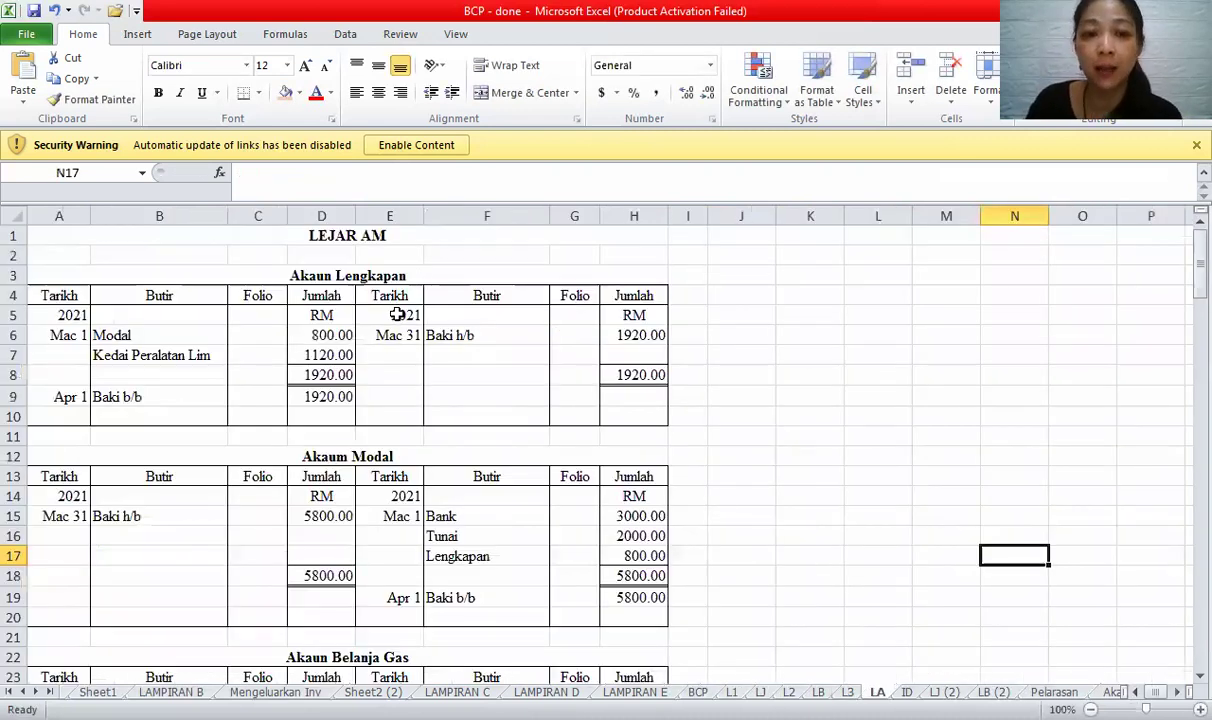
left_click(395, 236)
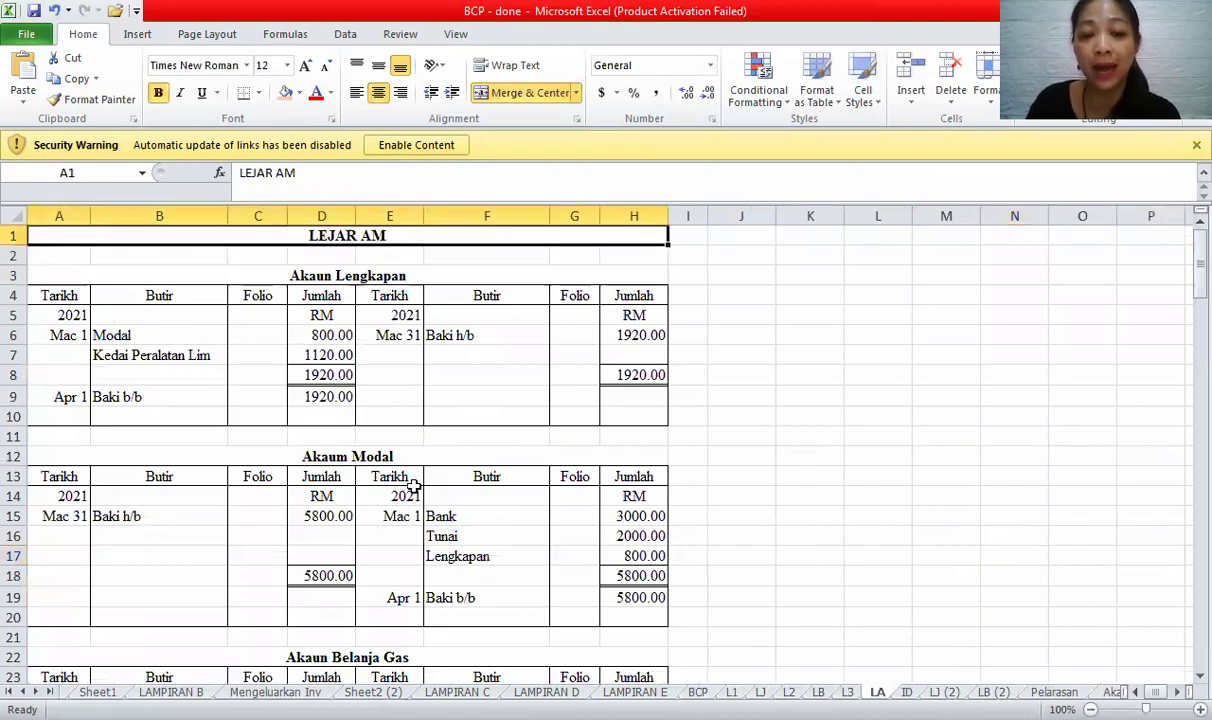
left_click_drag(427, 600, 860, 546)
left_click(860, 546)
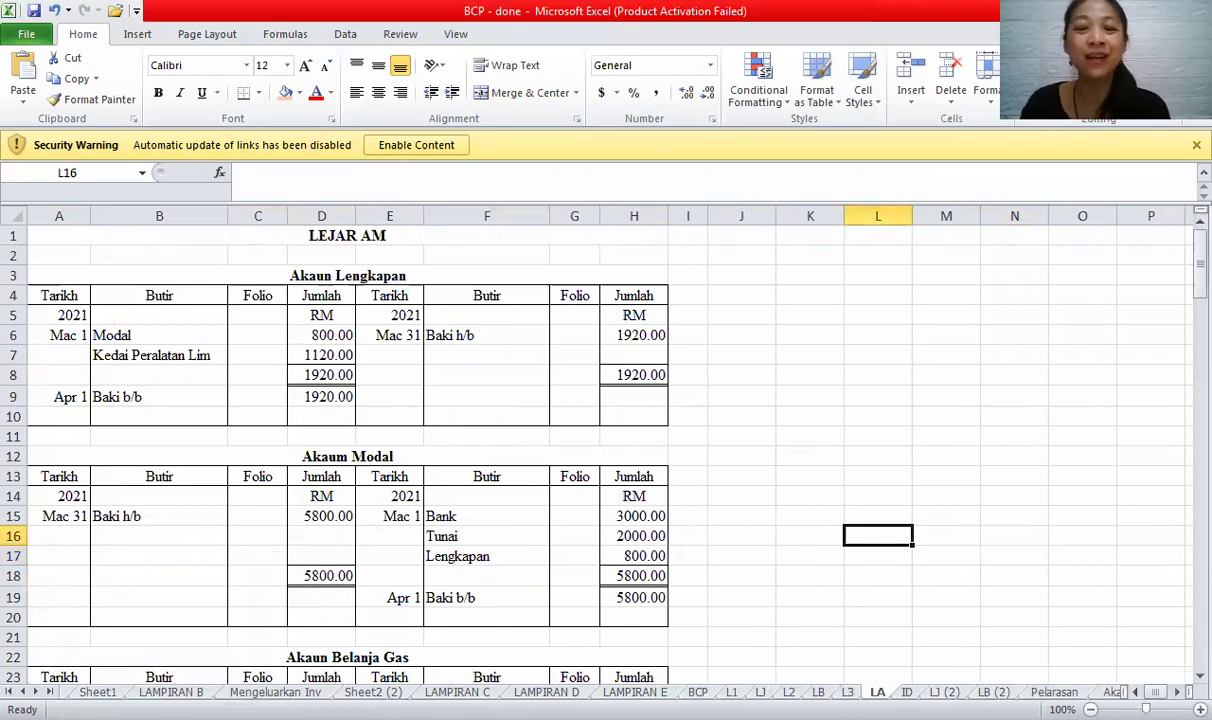
key("ctrl+Page_Up")
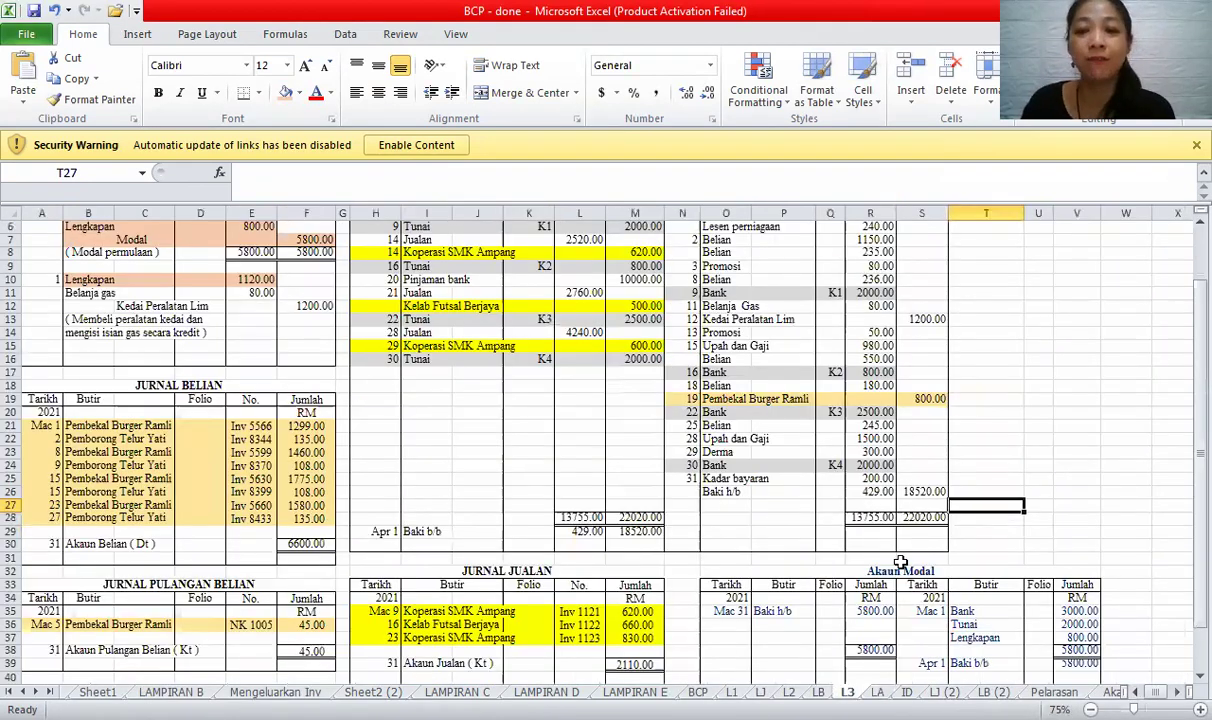
- Retitle the Akaun Modal heading as "Akaun Belanja Gas" and clear the old entries from both sides of the account
left_click(880, 571)
left_click_drag(78, 292, 229, 281)
left_click(940, 570)
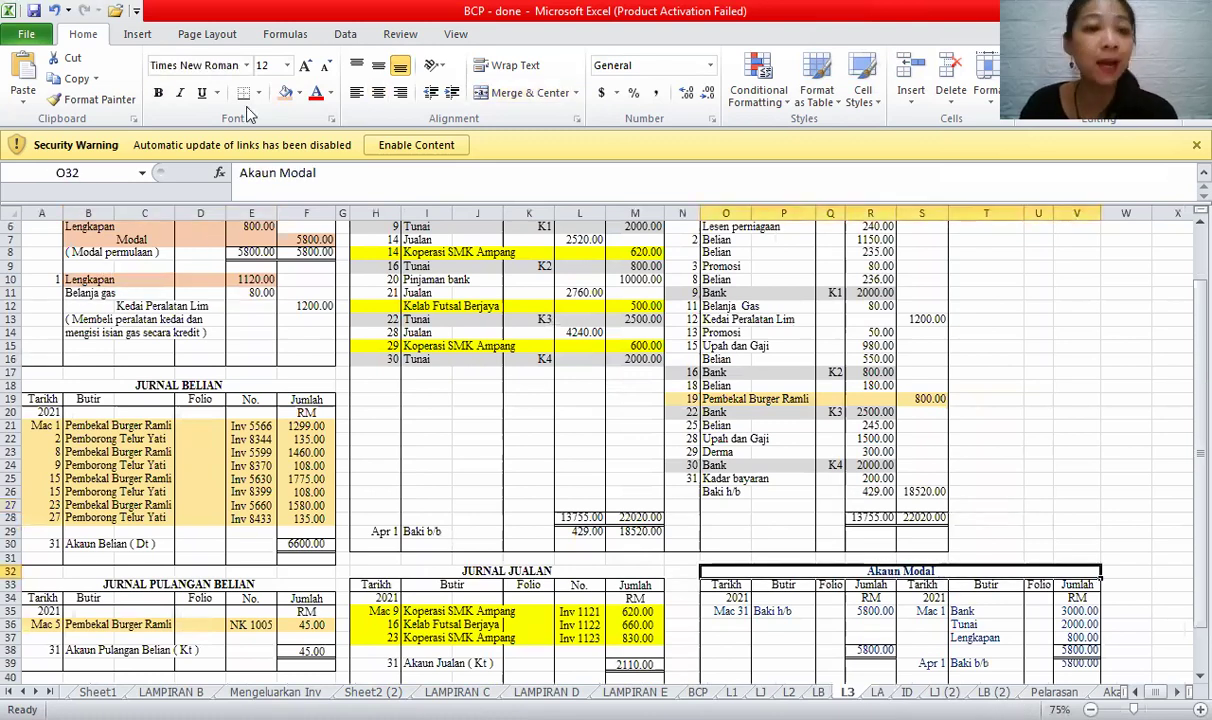
double_click(300, 173)
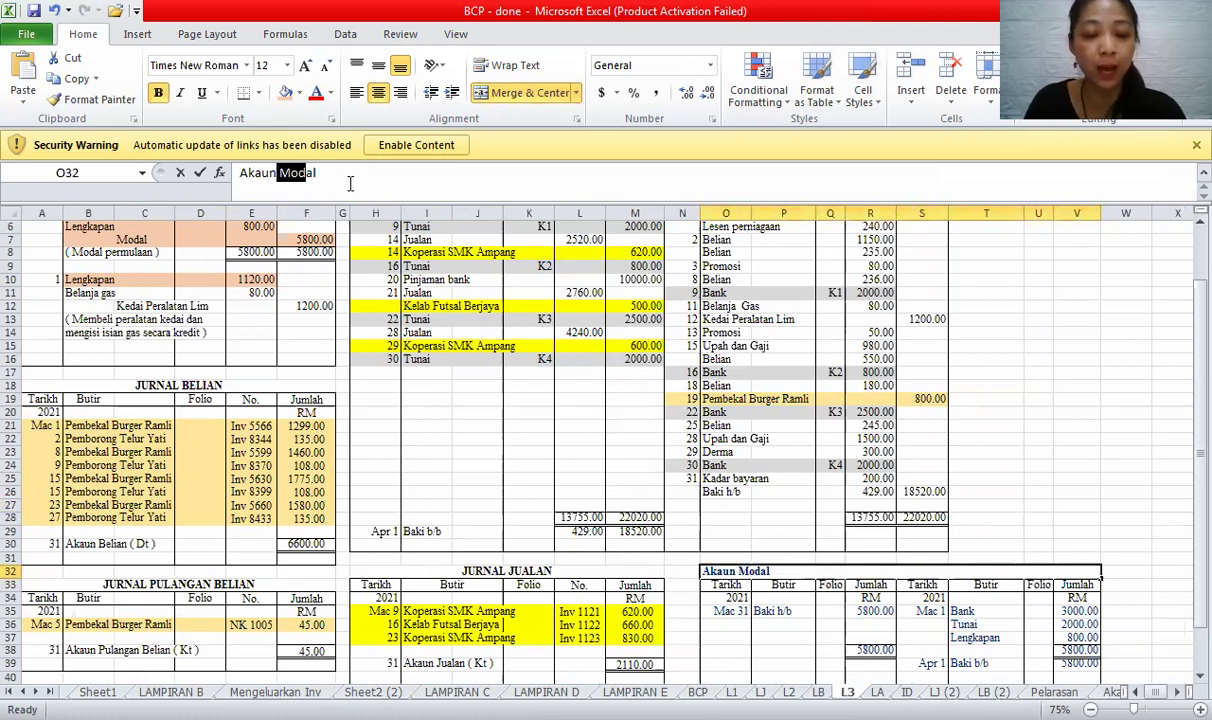
type("Belanja ")
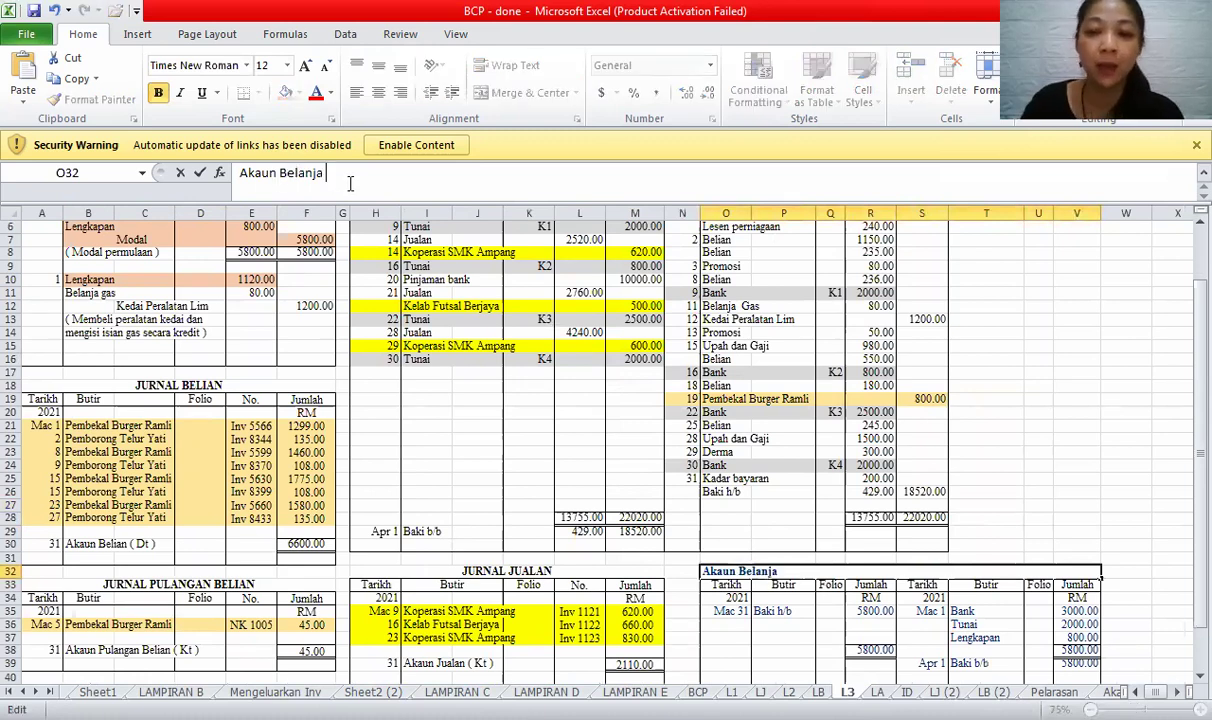
type("Gas")
left_click(955, 372)
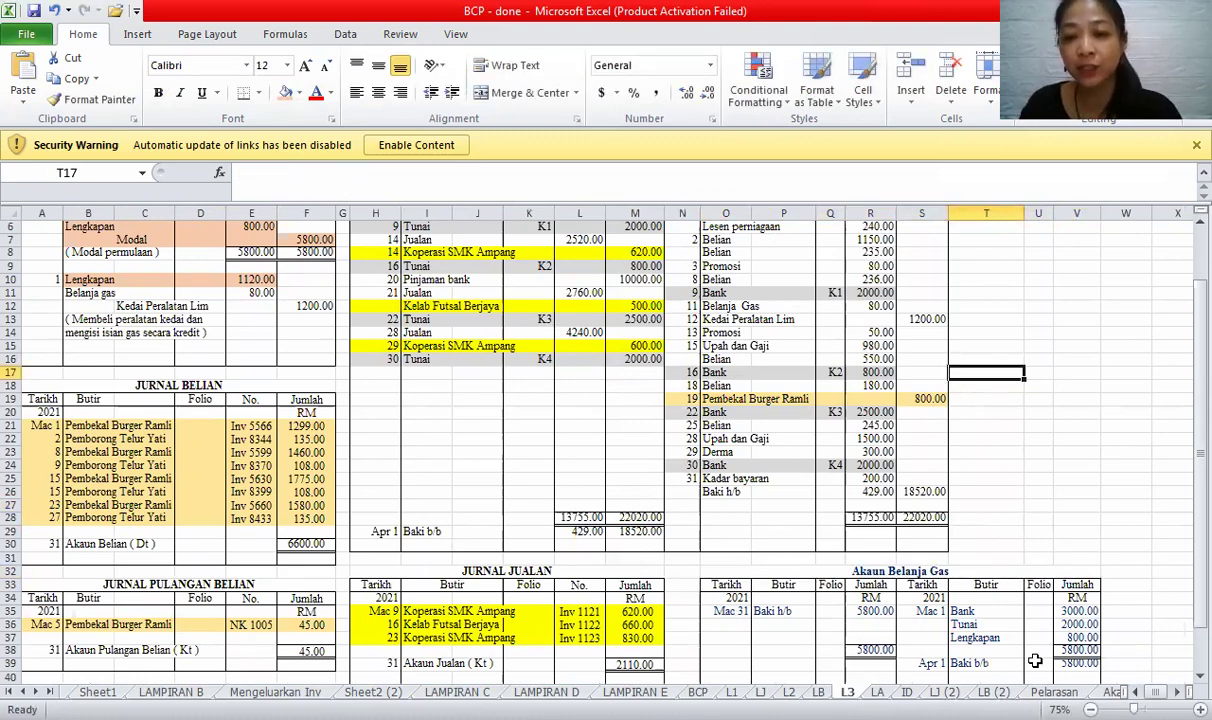
left_click_drag(712, 611, 1066, 662)
key("Delete")
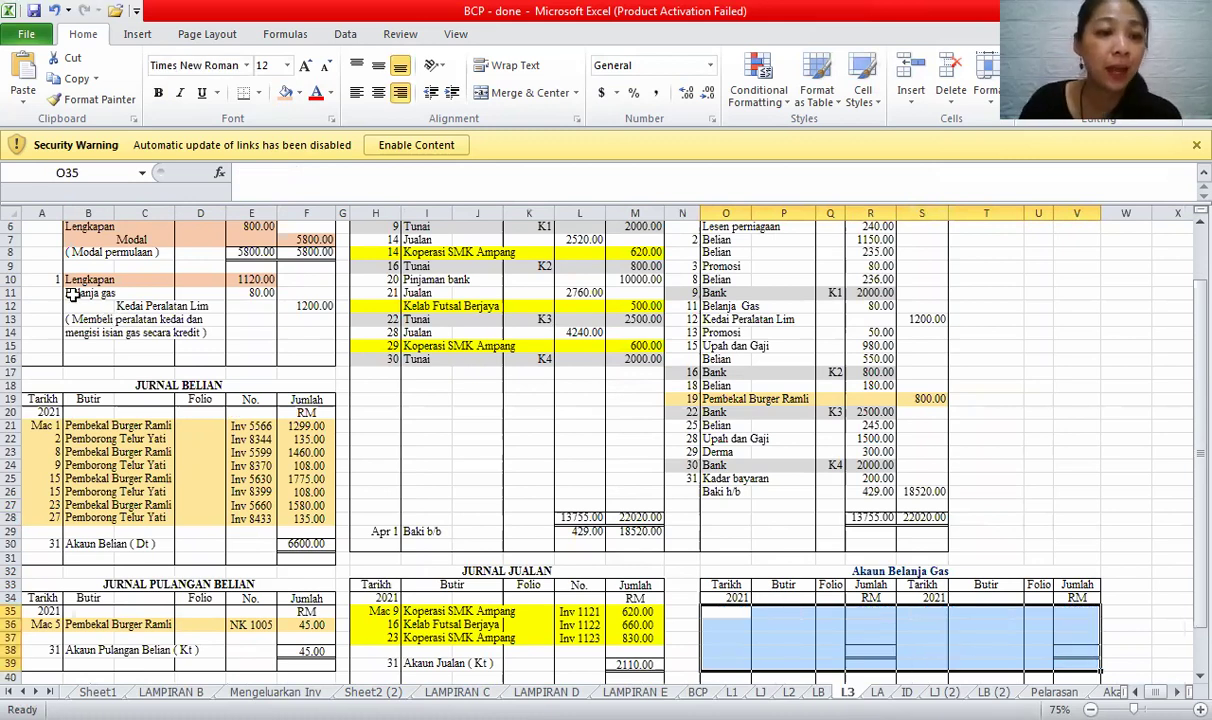
- Shade the journal's Belanja gas line light orange and post it to the account's debit side as Mac 1, Belanja gas, 80
left_click_drag(72, 292, 262, 292)
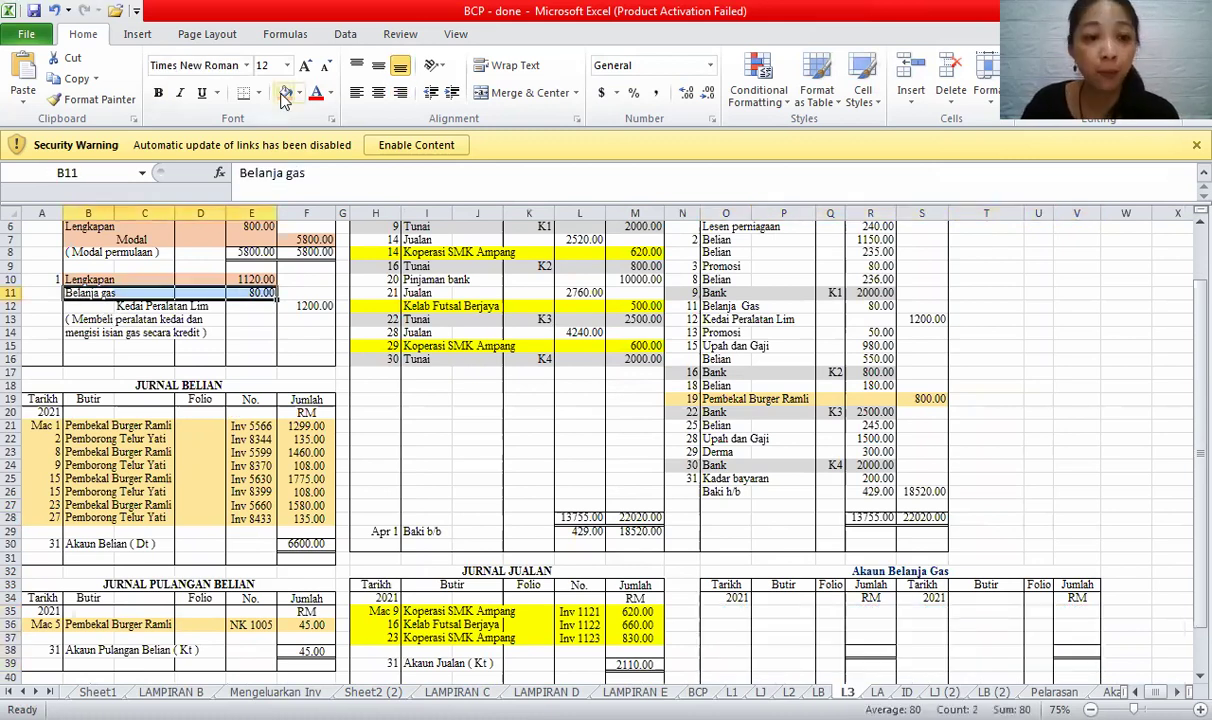
key("ctrl+c")
left_click(732, 610)
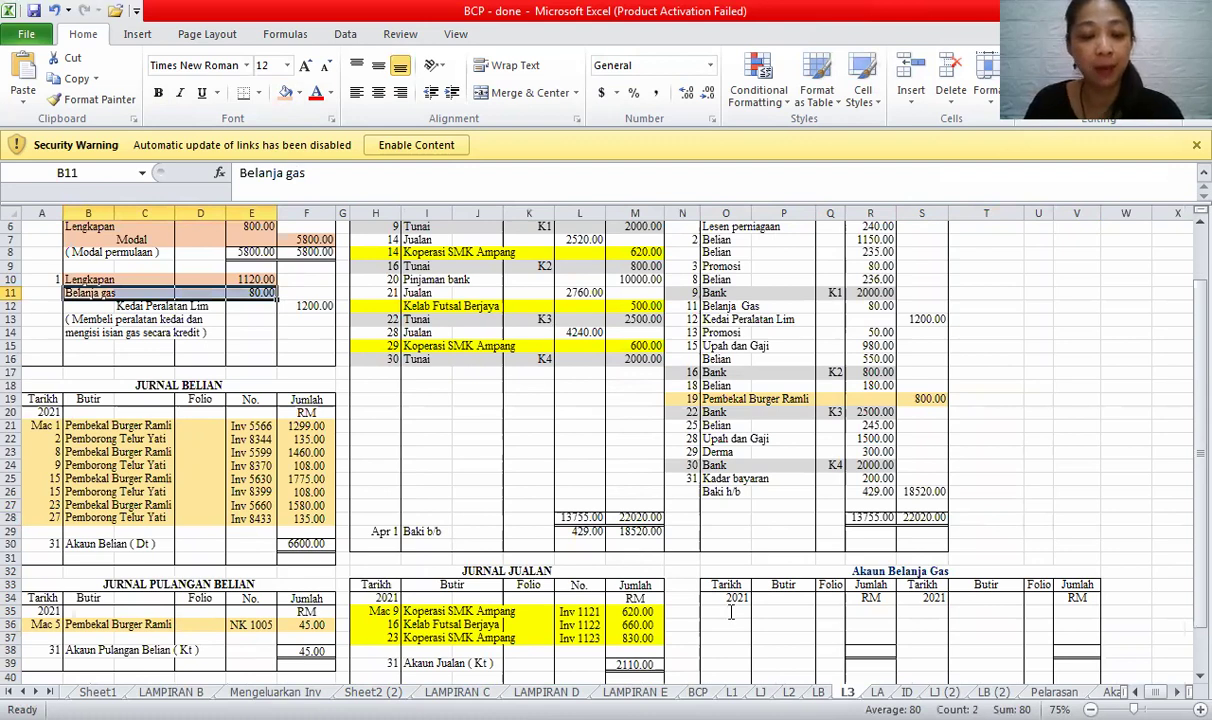
type("MAc 1")
key("Tab")
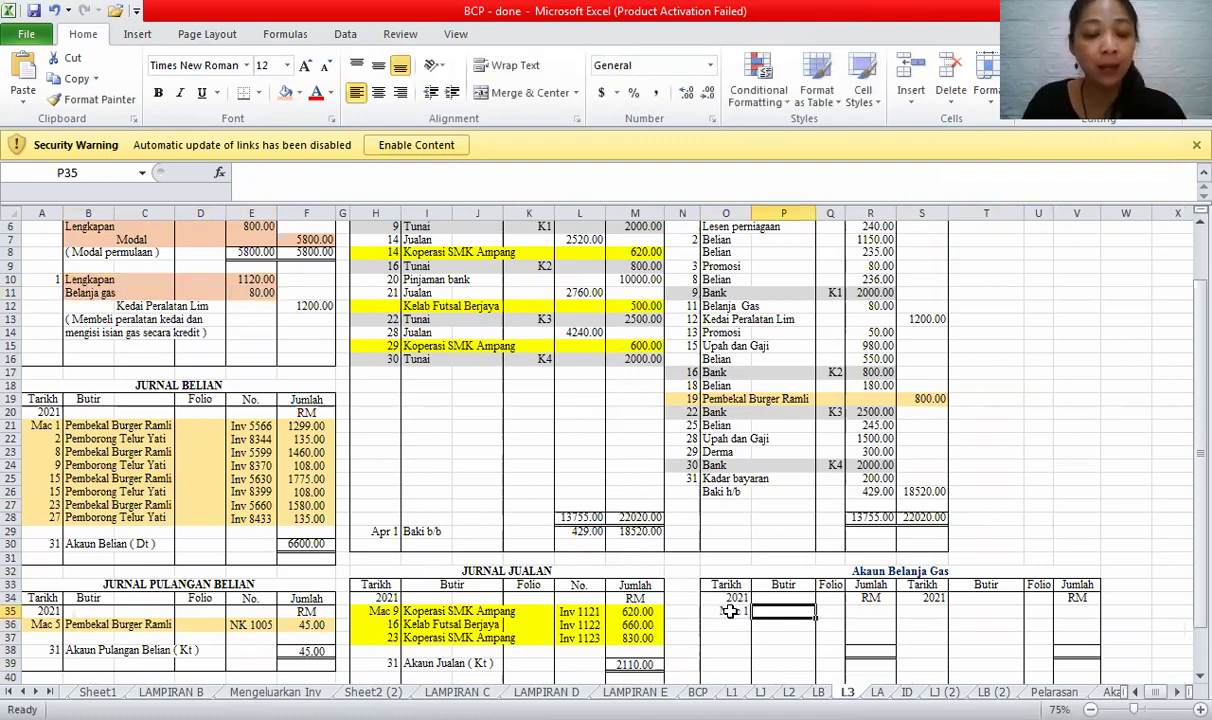
type("Belanja")
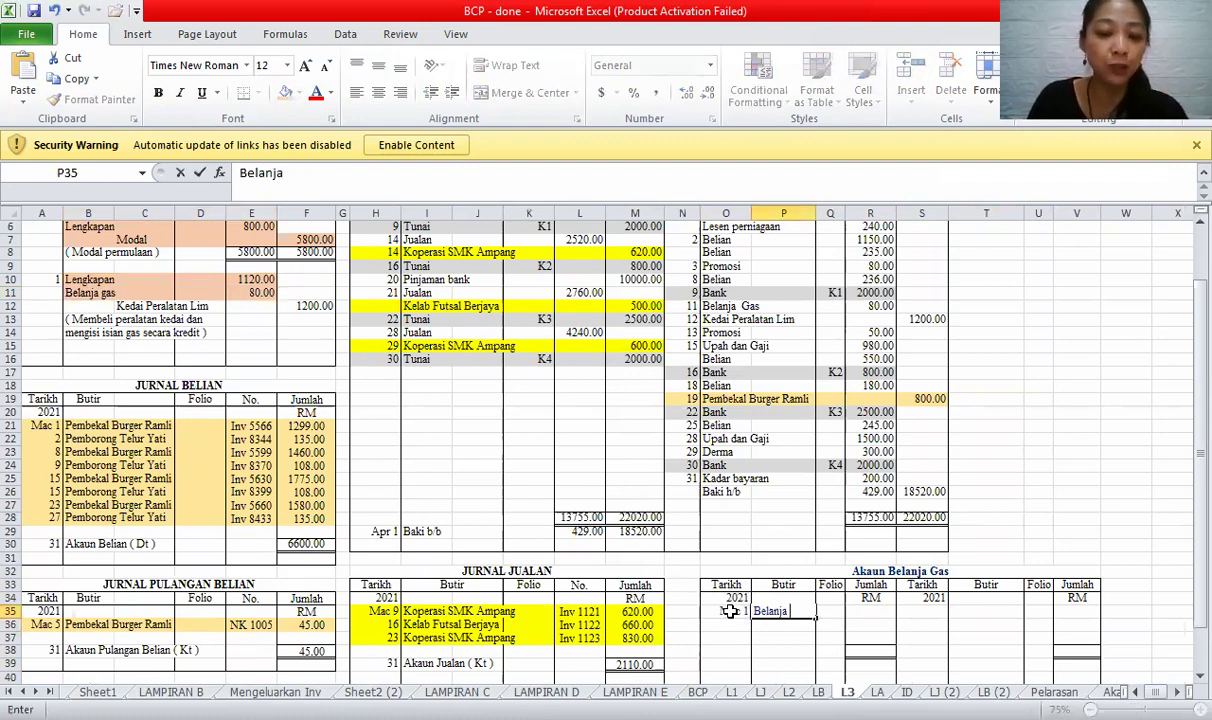
type(" gas")
key("Tab")
key("Tab")
type("8")
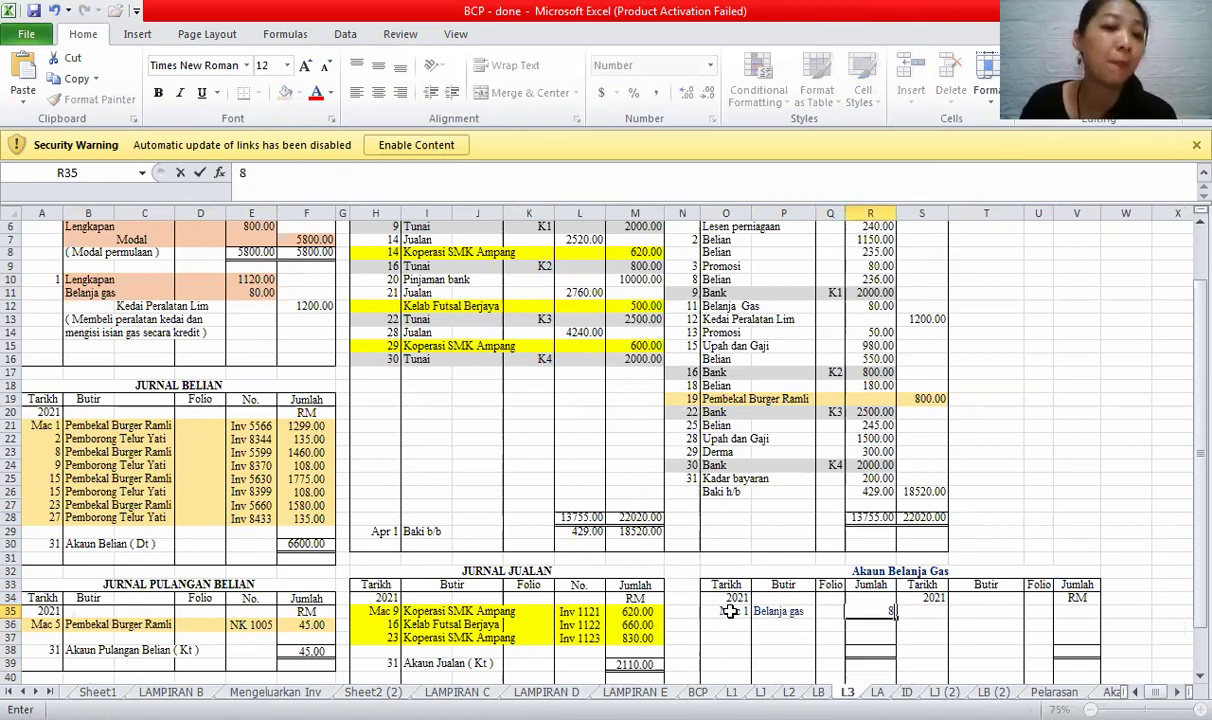
type("0")
key("Tab")
- Shade the cash book's Belanja Gas payment dated 11 light orange, from the date through the 80 amount
left_click_drag(413, 228, 420, 359)
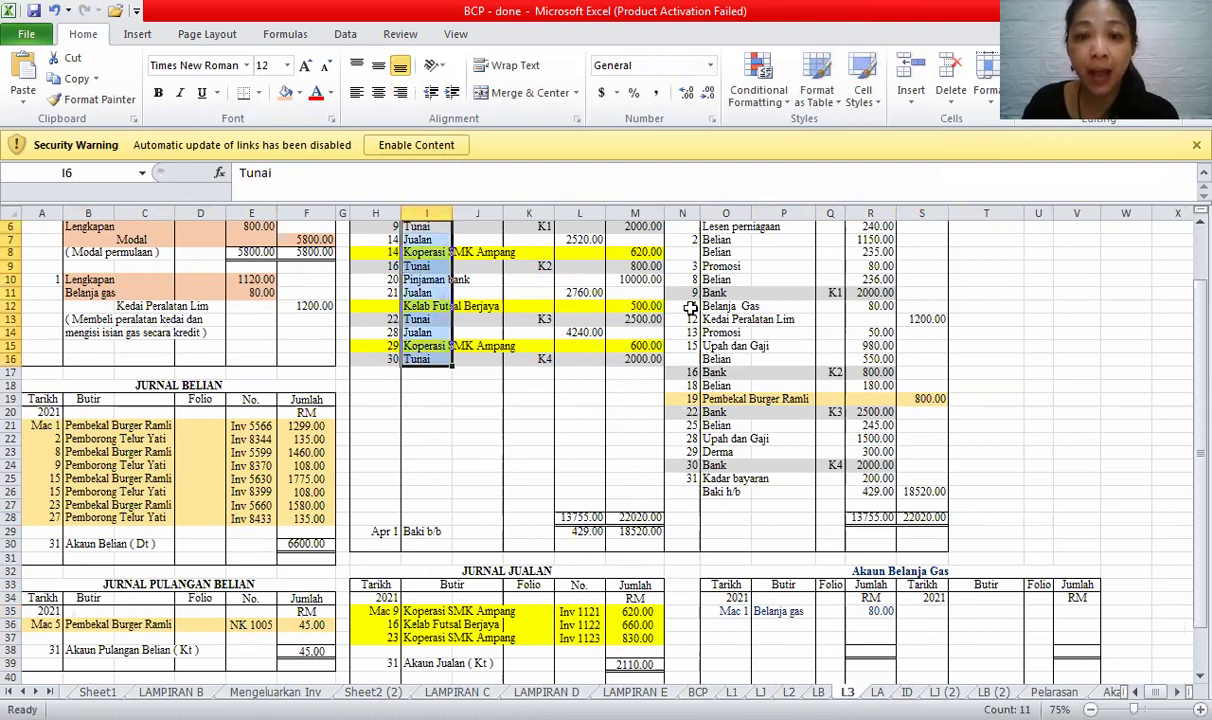
left_click_drag(690, 306, 868, 307)
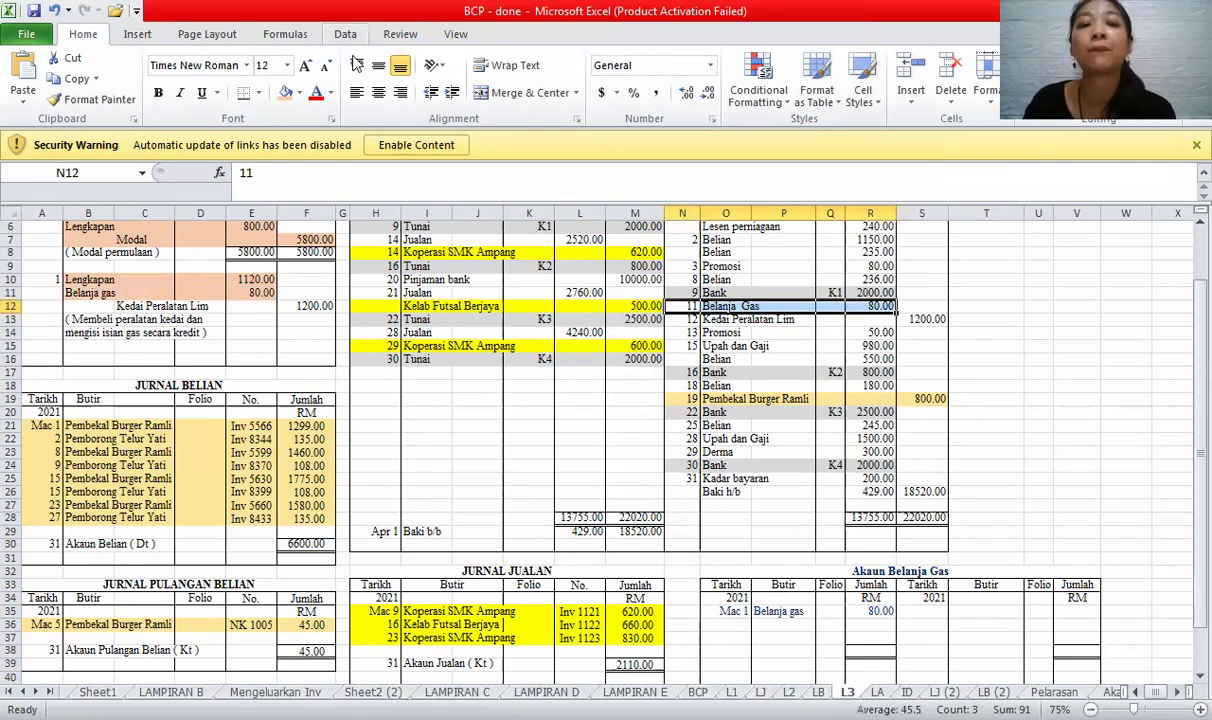
left_click(285, 94)
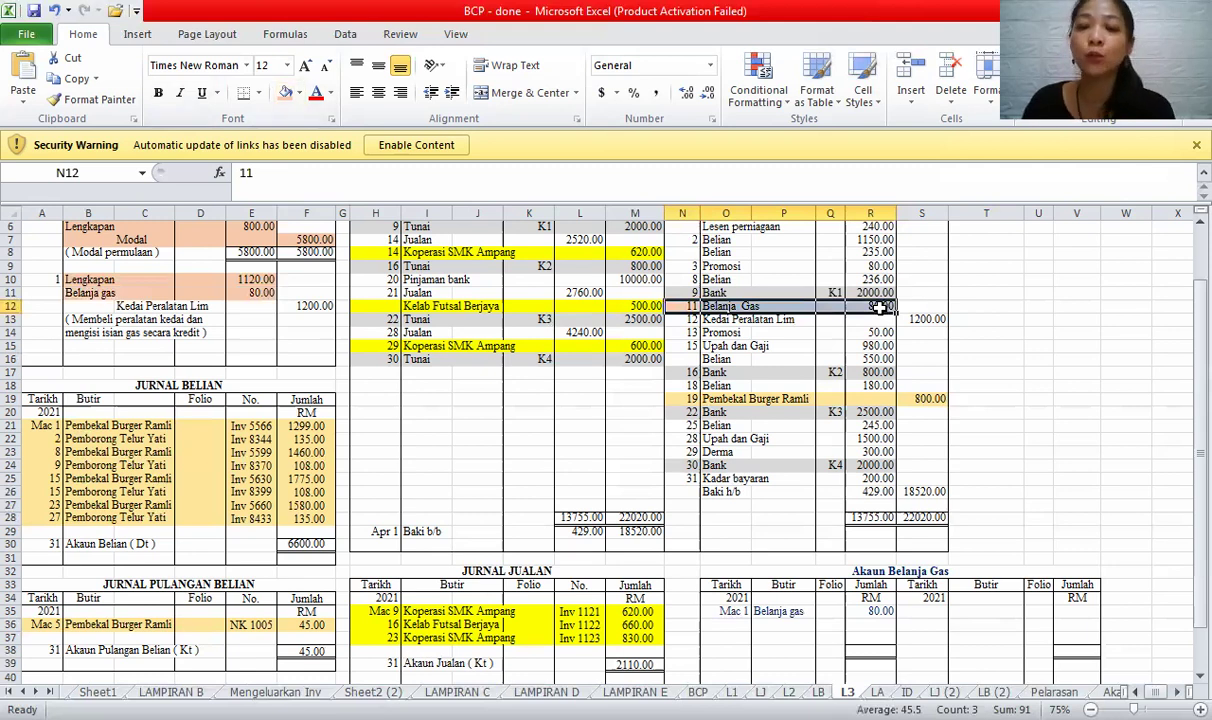
left_click(878, 309)
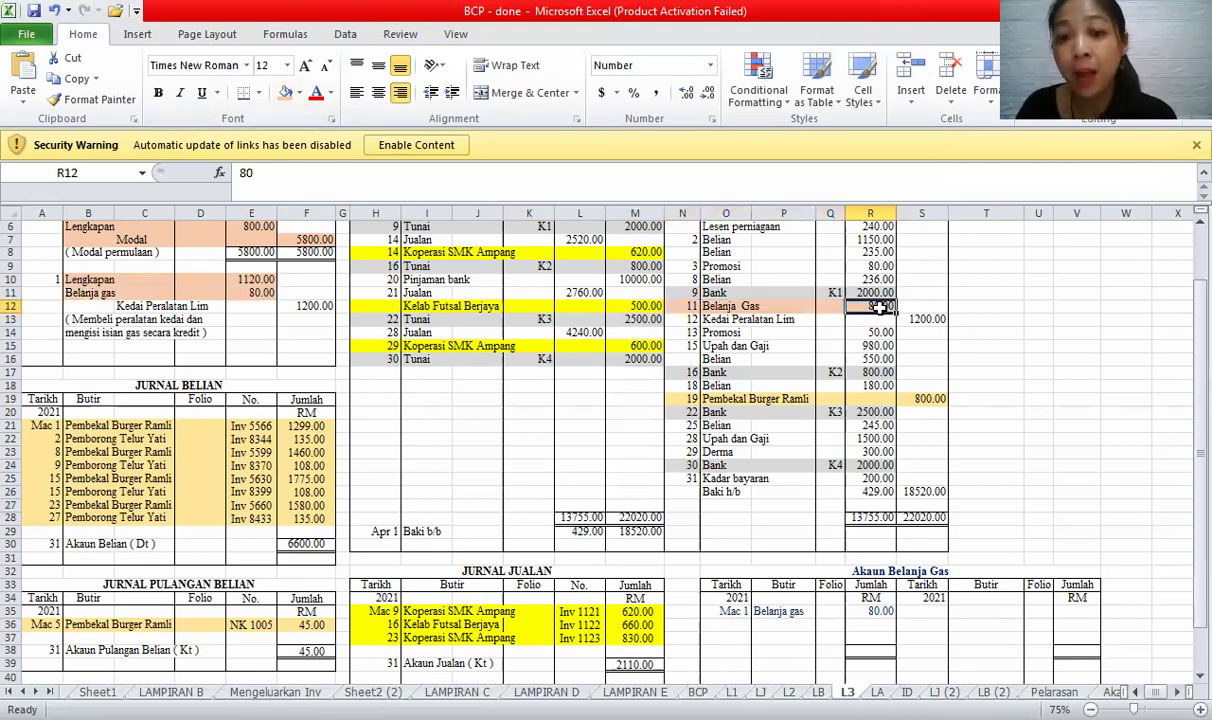
- Date the account's second debit line 11 and change the first line's particulars to "K.Peralatan Lim"
left_click(738, 624)
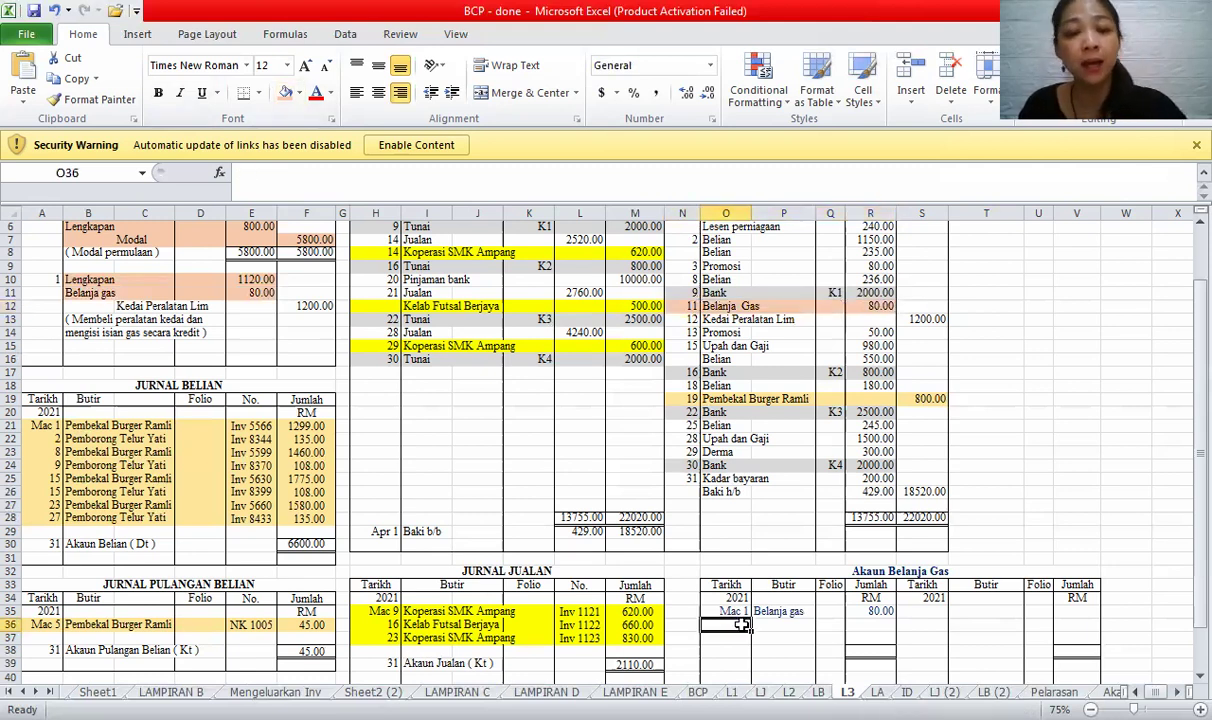
type("11")
key("Tab")
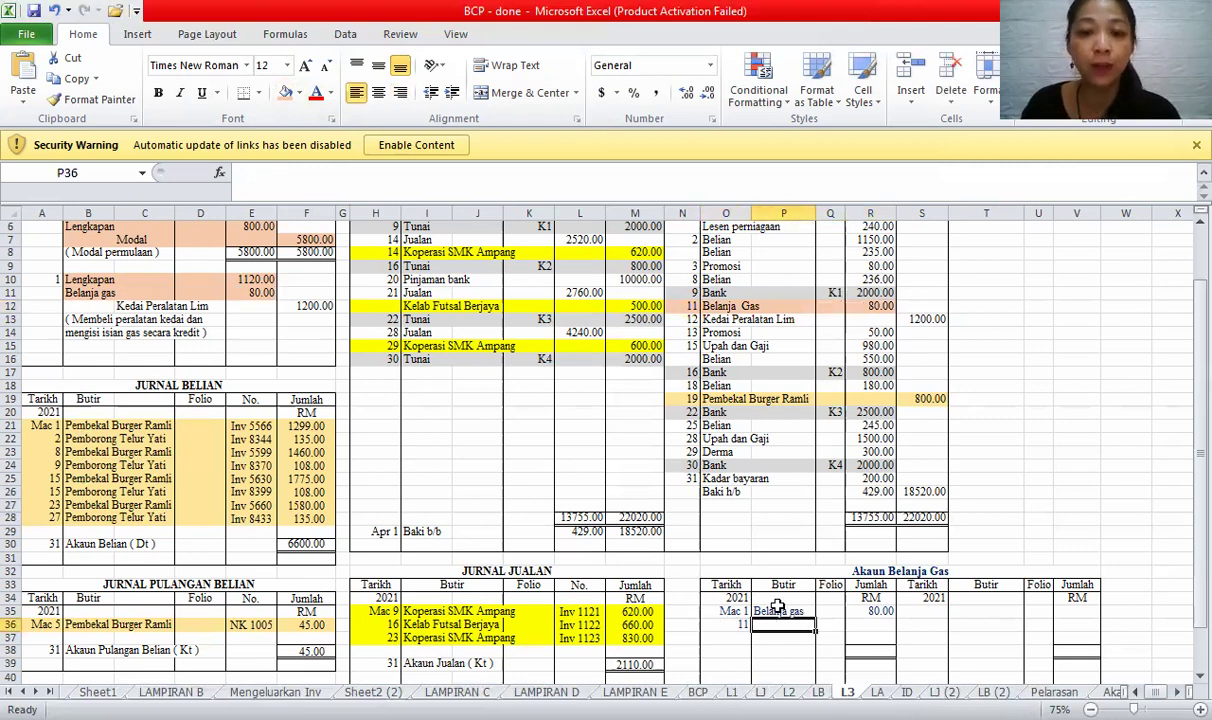
left_click(777, 610)
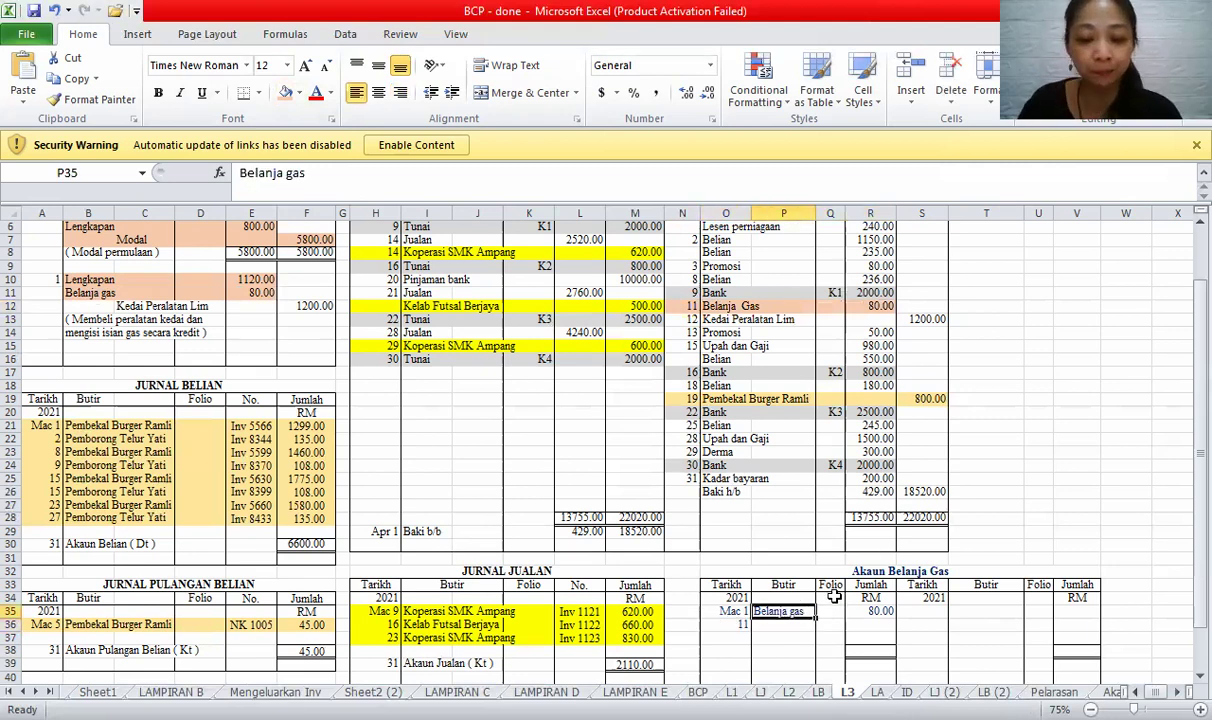
type("K.Peralatan Lim")
left_click(922, 478)
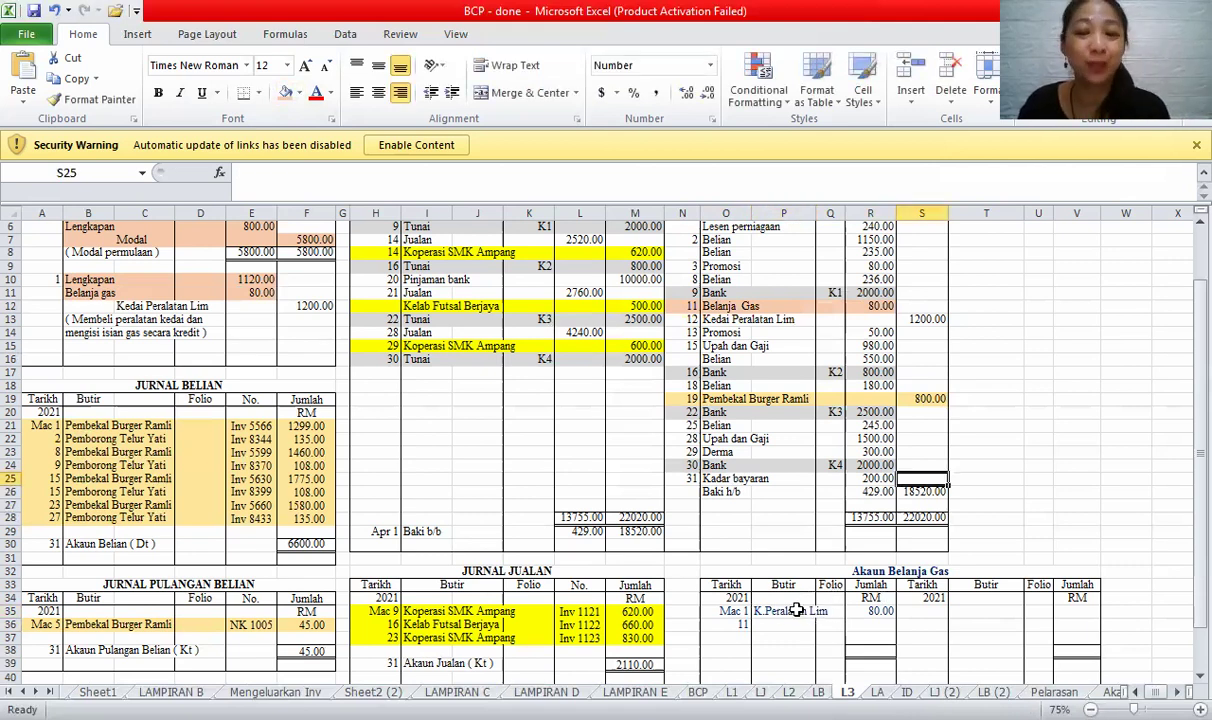
- Compare the account's Mac 1 particulars with the Kedai Peralatan Lim journal entry and the Belanja Gas payment in the cash book
left_click(796, 610)
left_click(845, 571)
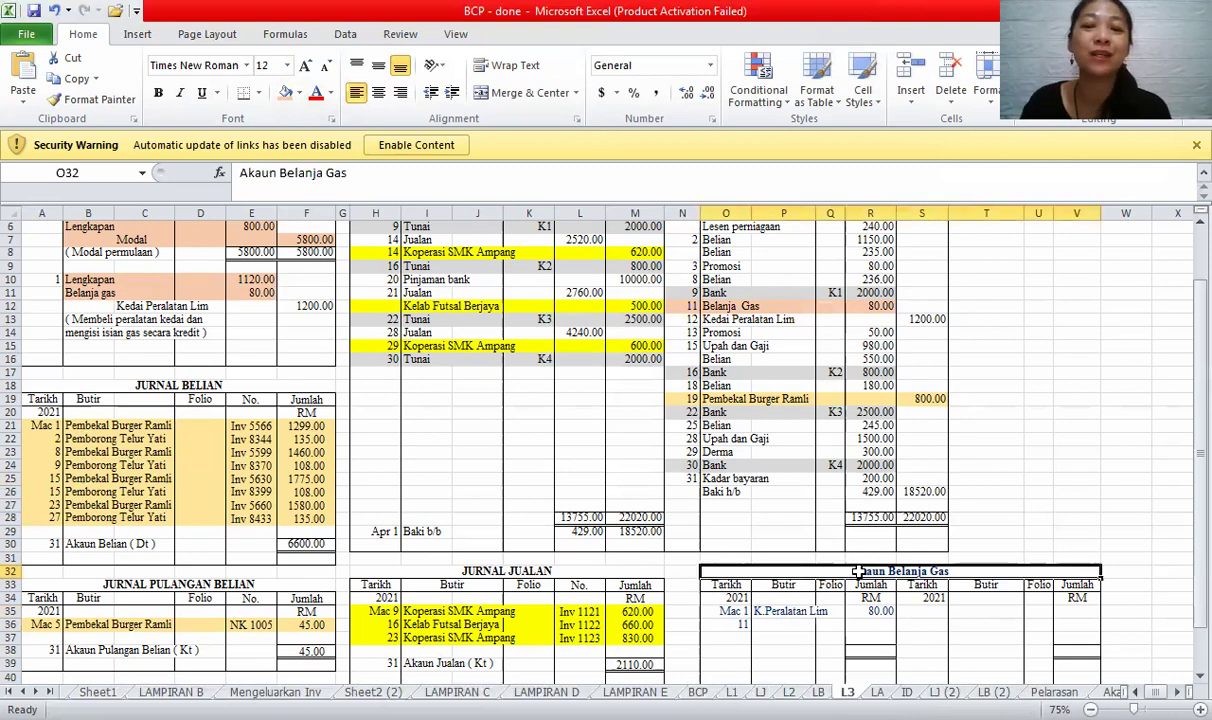
left_click(789, 607)
left_click(130, 303)
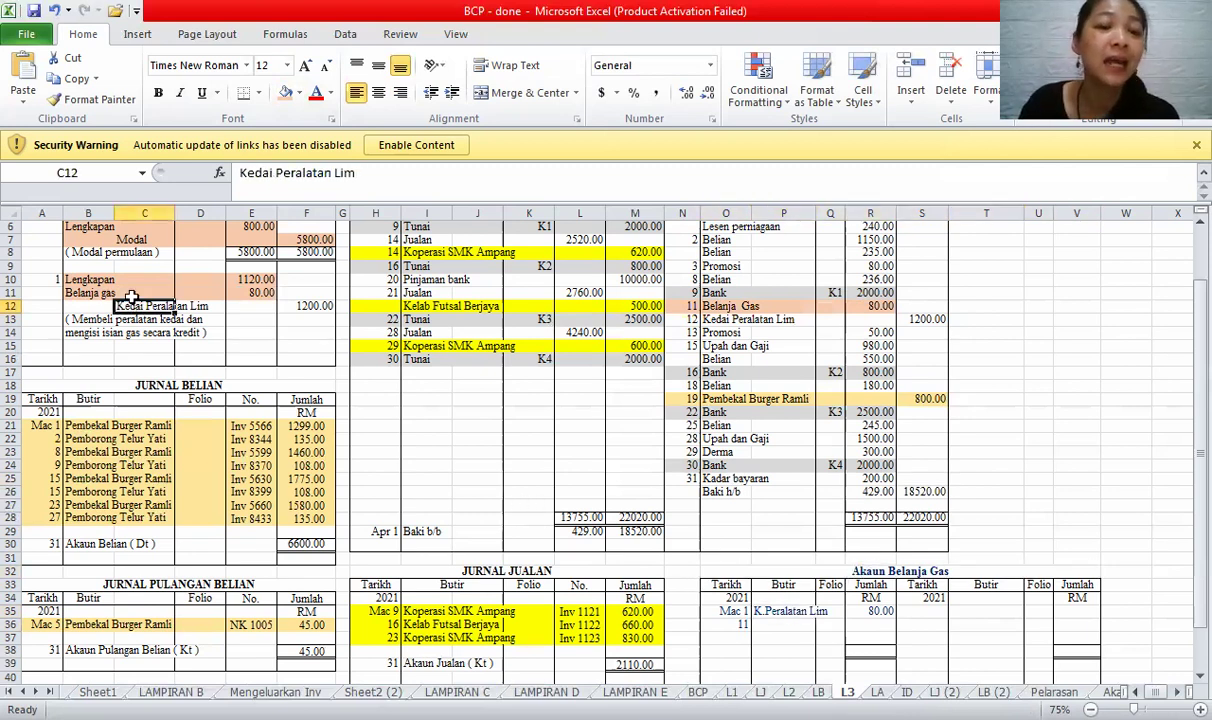
left_click(122, 281)
left_click(145, 305)
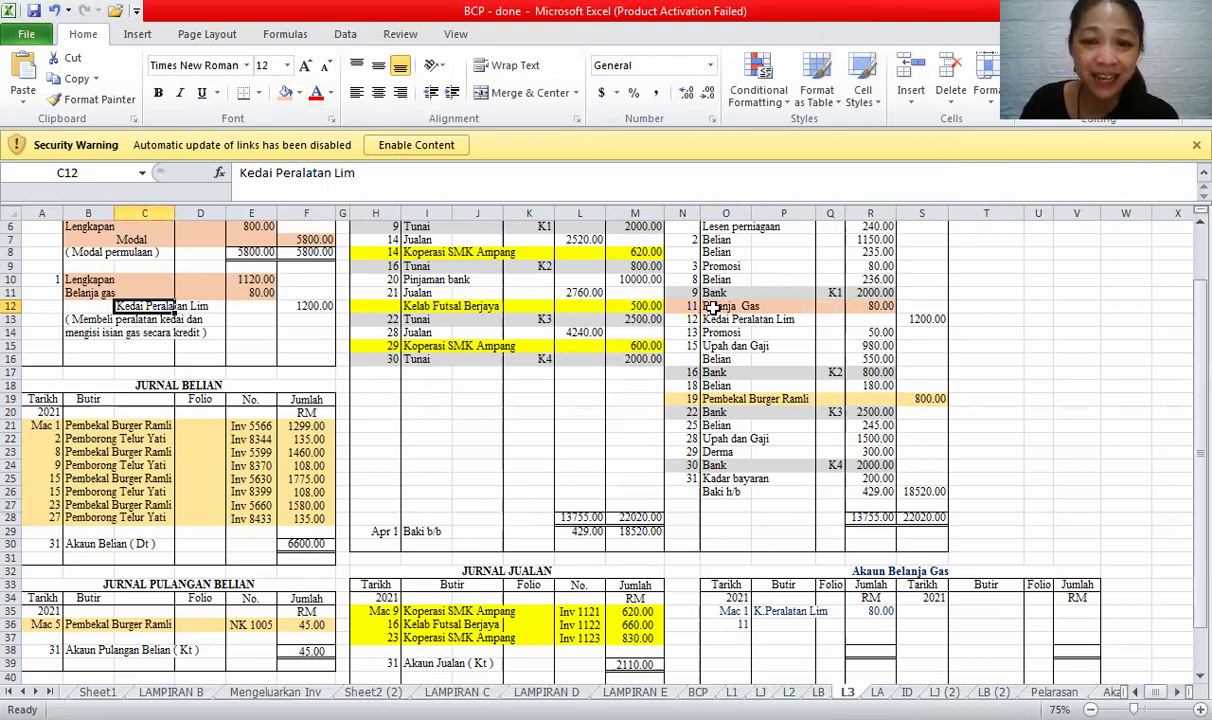
left_click(713, 309)
key("Right")
key("Right")
key("Right")
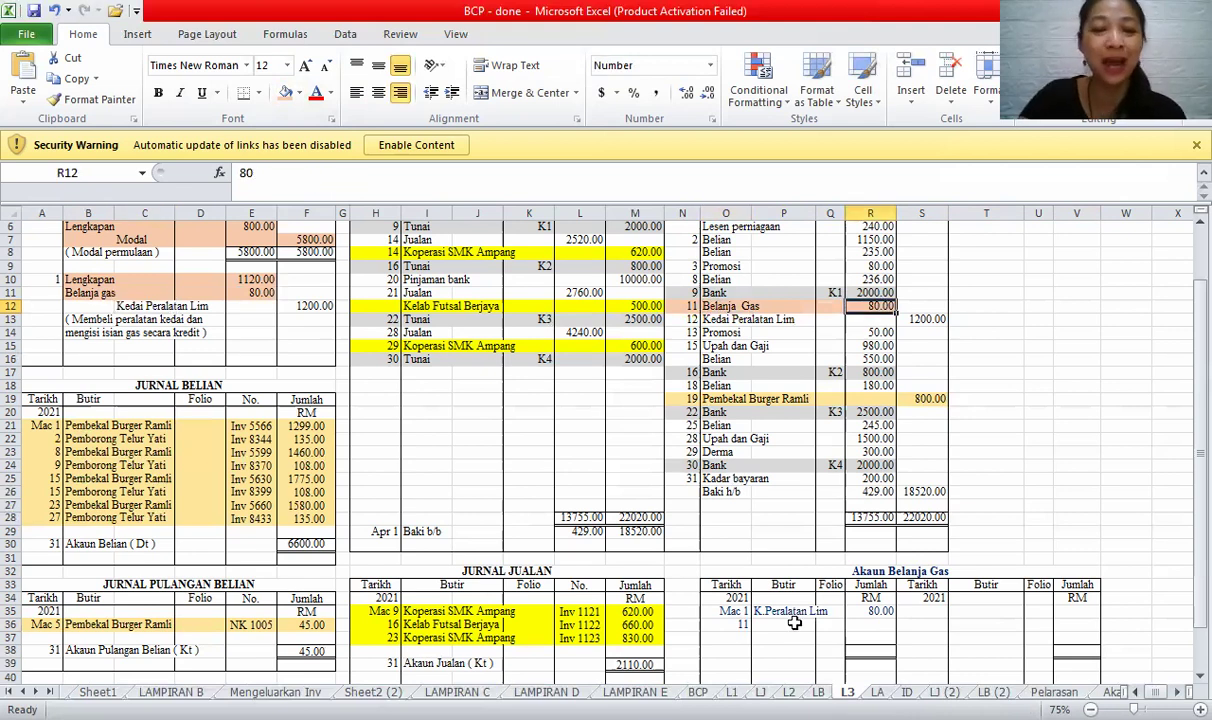
- Complete the debit line dated 11 in Akaun Belanja Gas with Tunai as particulars and 80 as the amount
left_click(794, 622)
type("Tunai")
key("Tab")
key("Tab")
type("80")
- Enter 160 as the total on both the debit and credit sides of Akaun Belanja Gas
left_click(866, 651)
type("160")
left_click(960, 480)
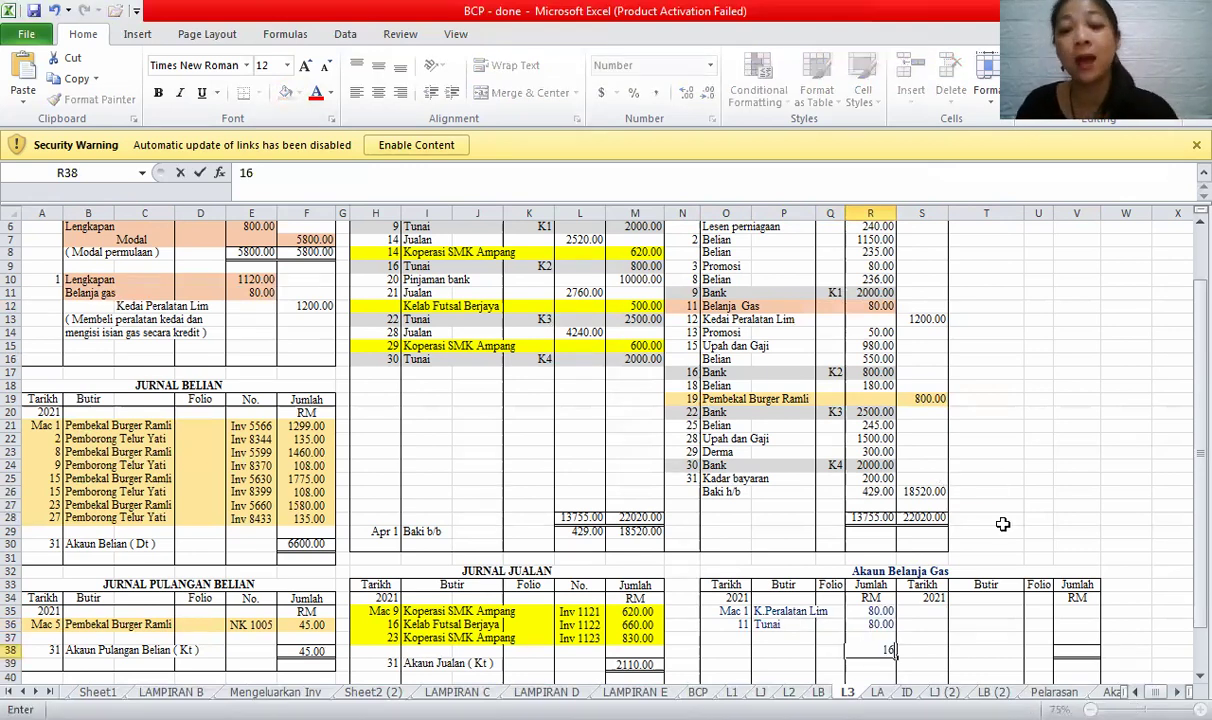
left_click(1081, 651)
type("16")
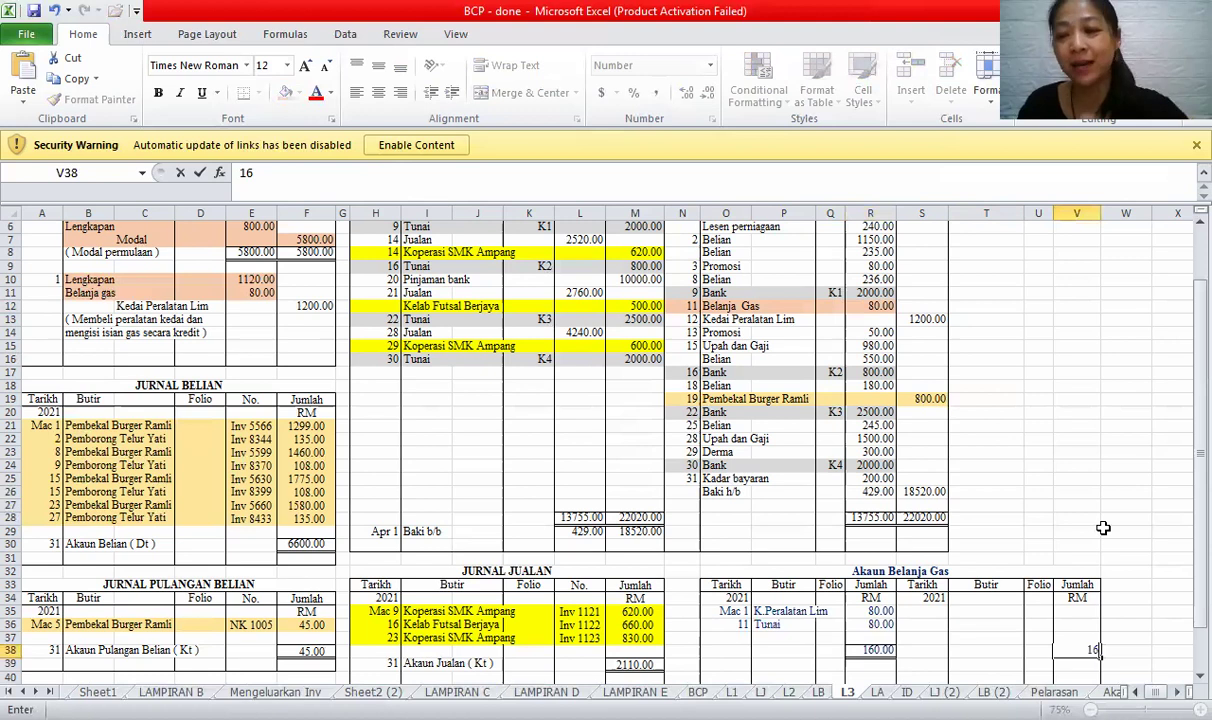
type("0")
left_click(1105, 531)
- Enter the credit-side closing line in Akaun Belanja Gas dated Mac 31 with Baki h/b as particulars and 160 as the amount
left_click(1085, 615)
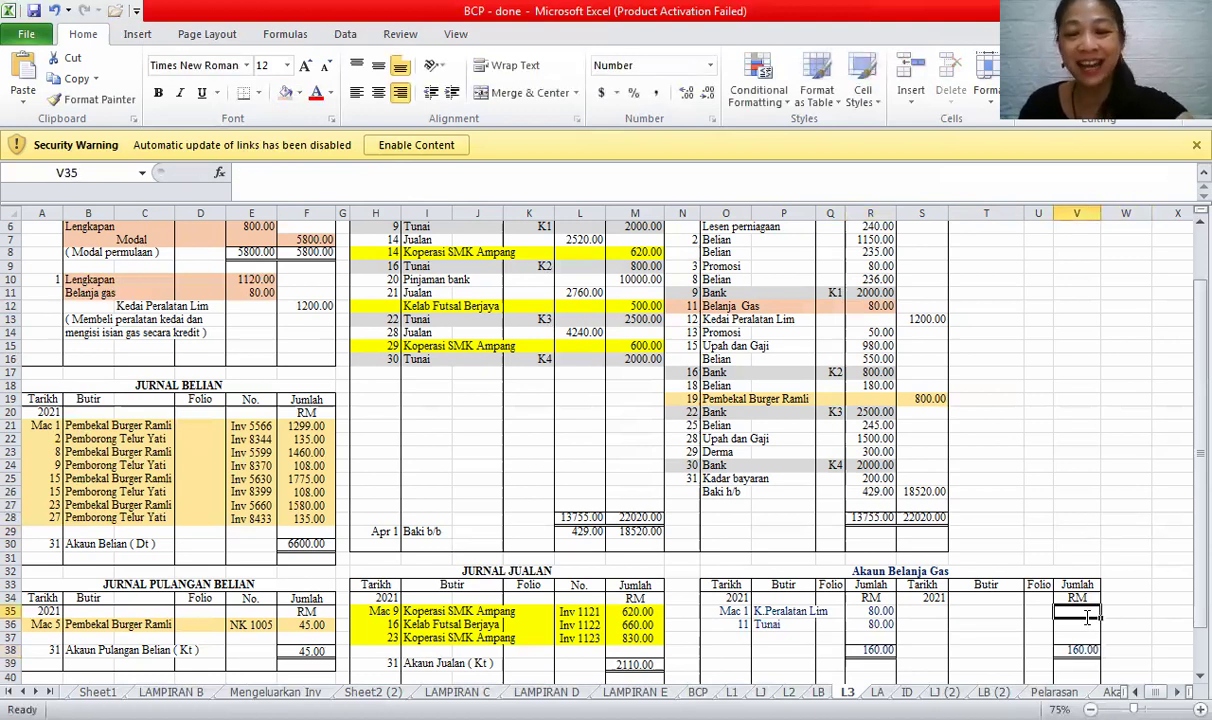
type("160")
left_click(928, 610)
type("Mac 31")
key("Tab")
type("BAki")
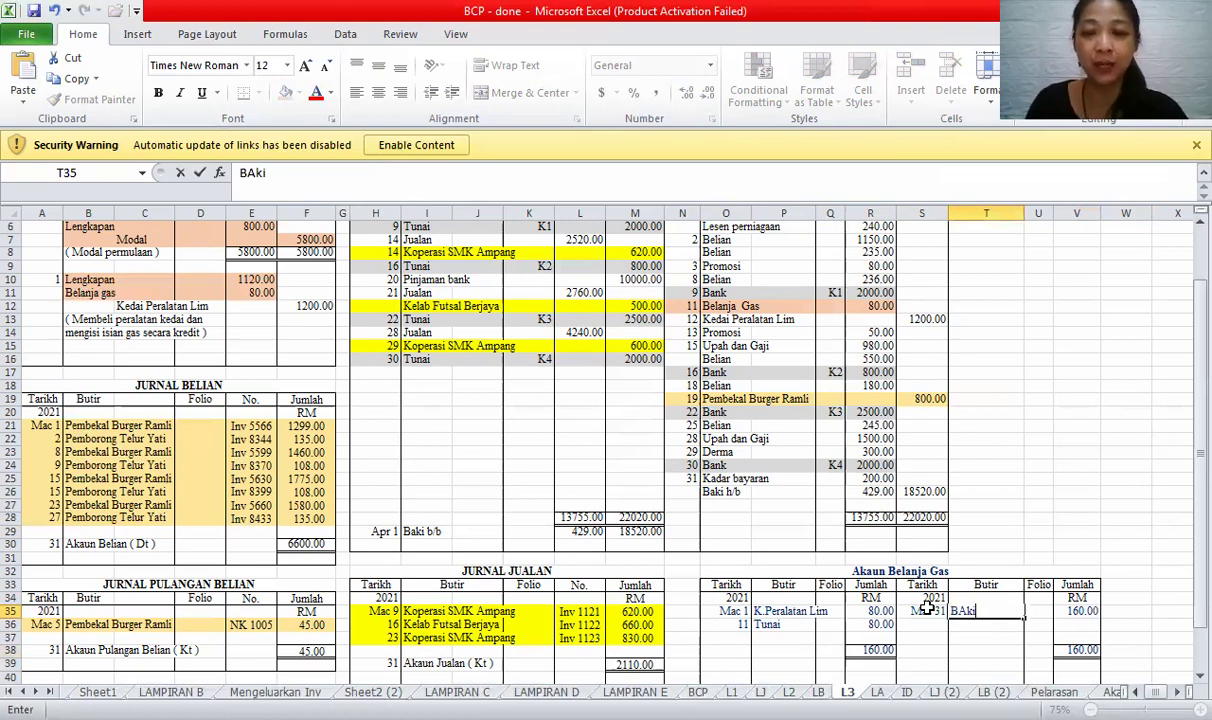
type(" h/b")
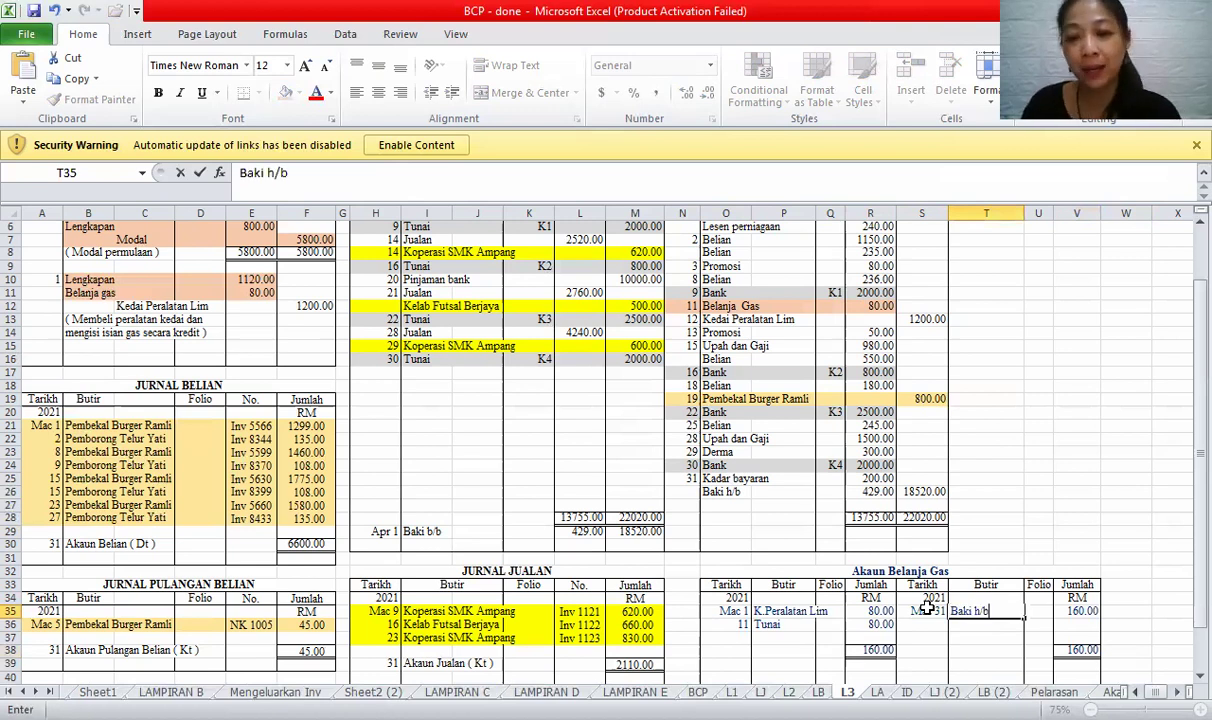
- Bring the balance down below the debit total of Akaun Belanja Gas with date Apr 1, Baki b/b and amount 160
left_click(716, 666)
type("'Apr 1")
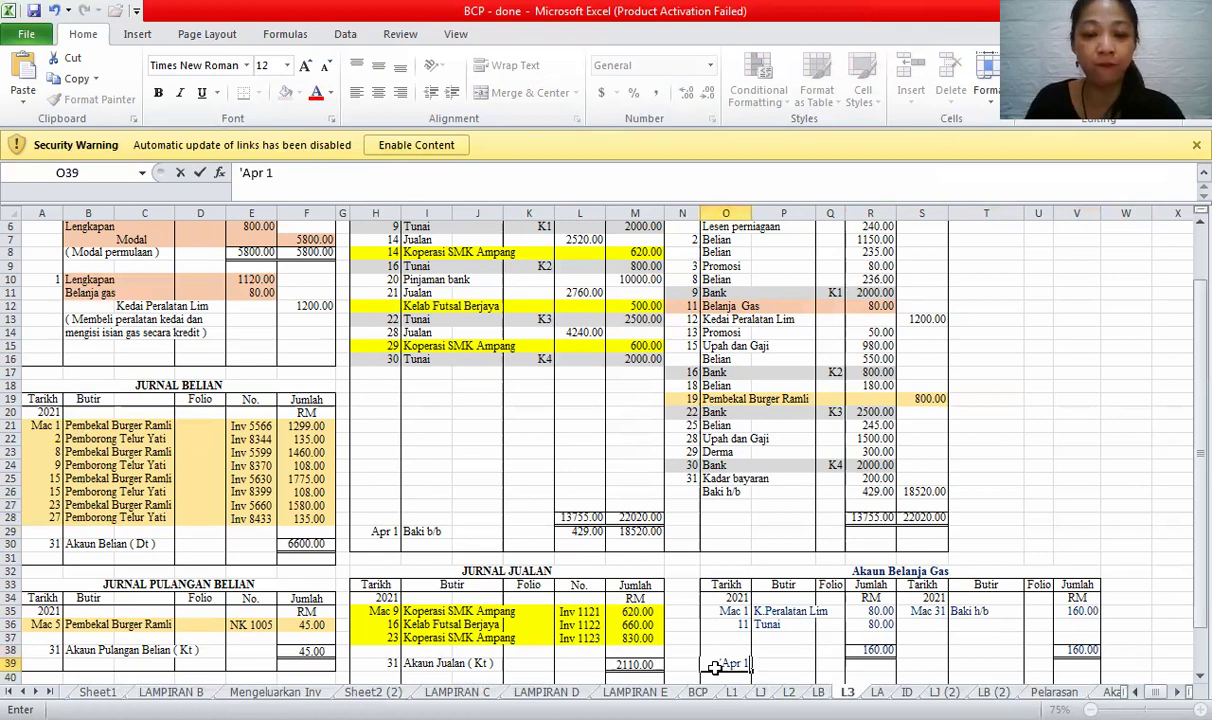
key("Tab")
type("Baki b/b")
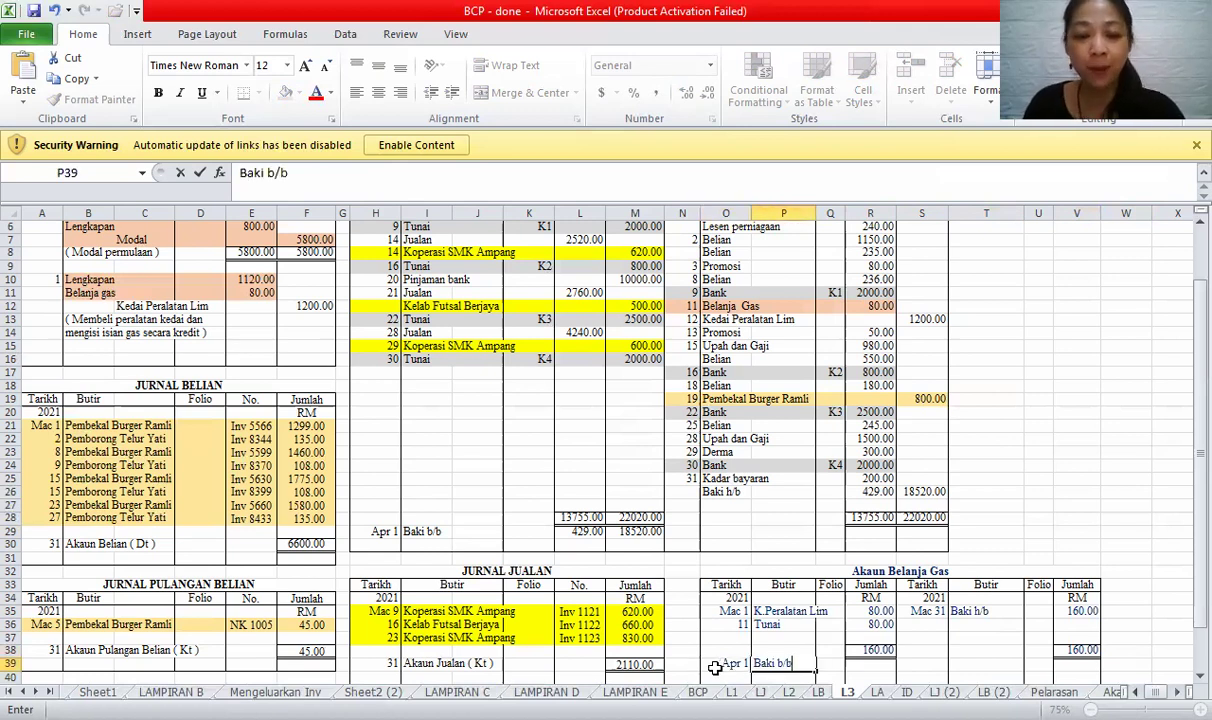
key("Tab")
key("Tab")
type("160")
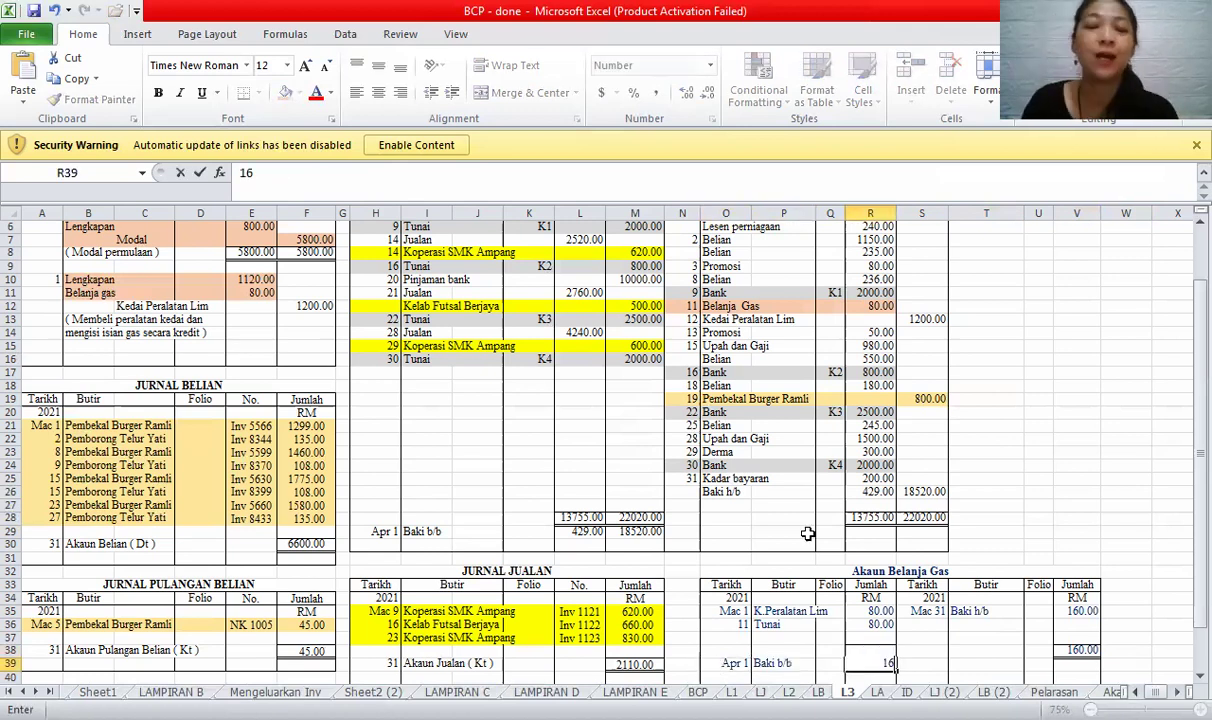
left_click(820, 519)
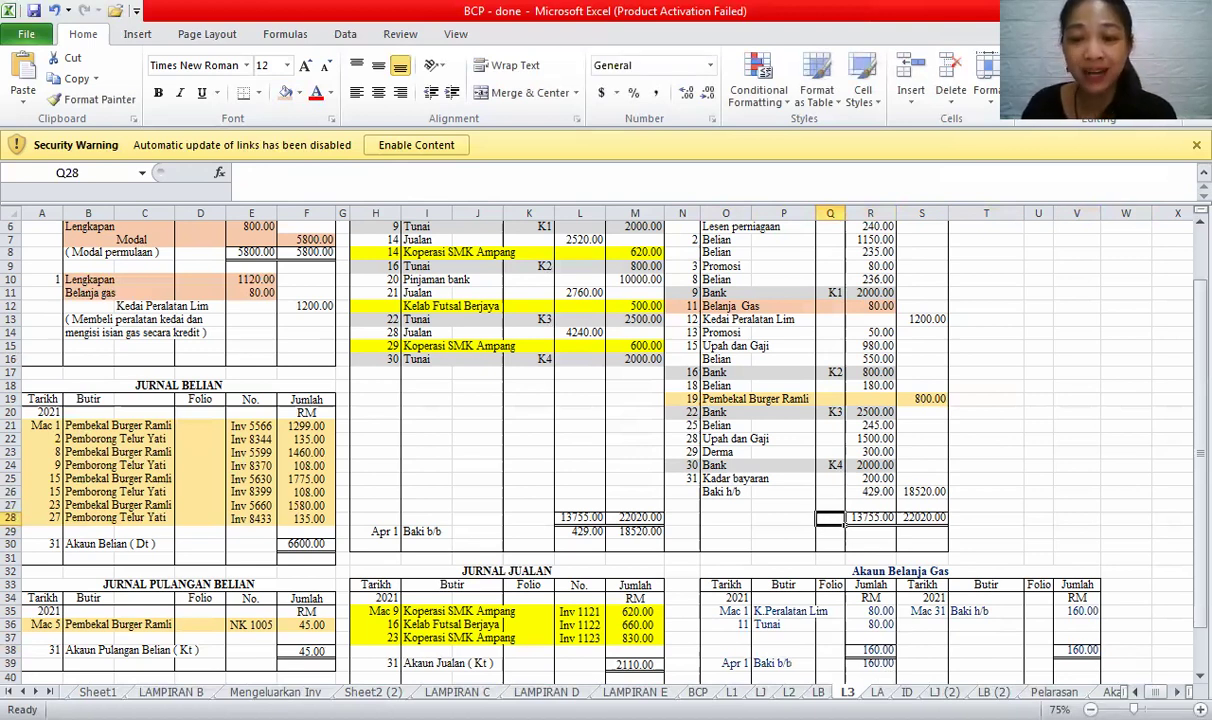
- Examine the completed Akaun Belanja Gas in the LEJAR AM on sheet LA and return to sheet L3
key("ctrl+Page_Down")
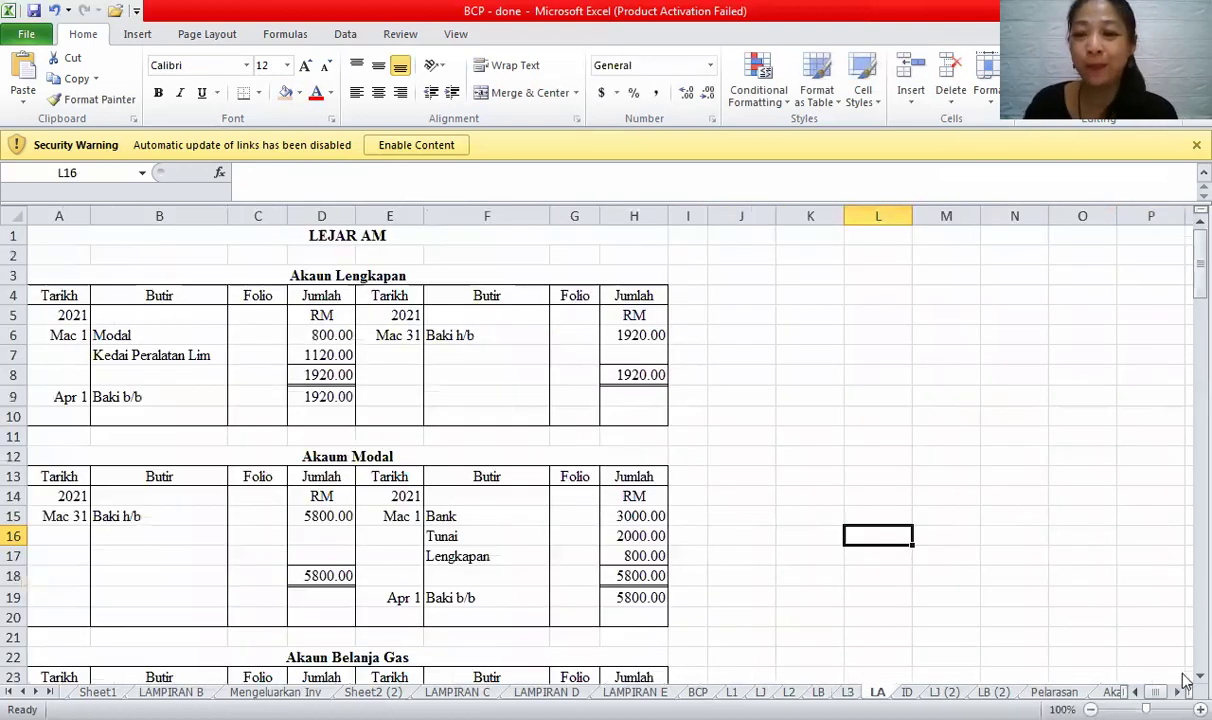
scroll(1185, 678, "down", 1)
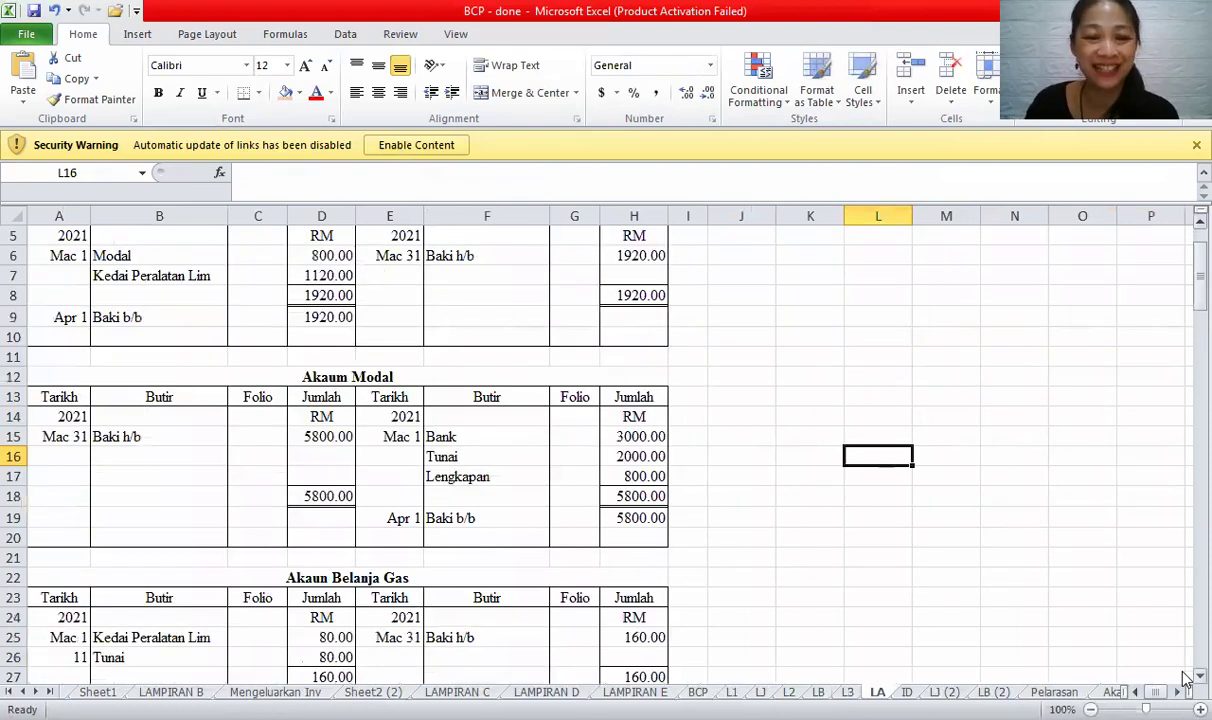
scroll(1185, 678, "down", 1)
left_click(352, 520)
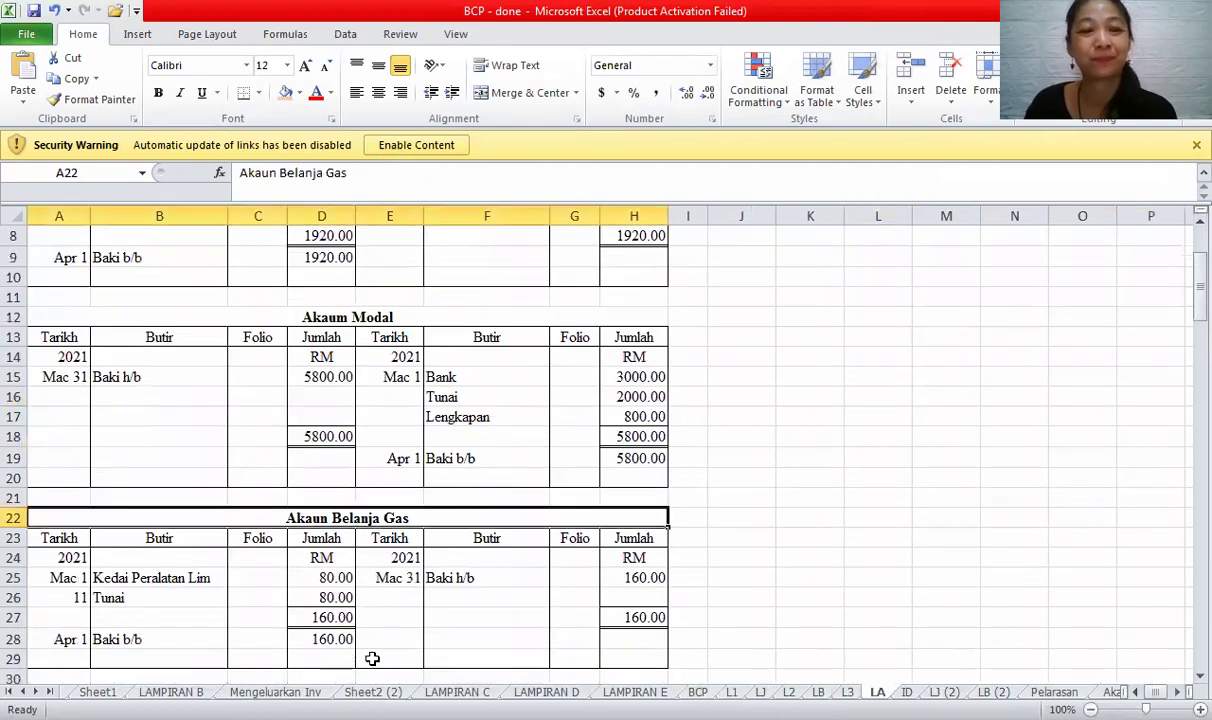
left_click_drag(352, 520, 640, 660)
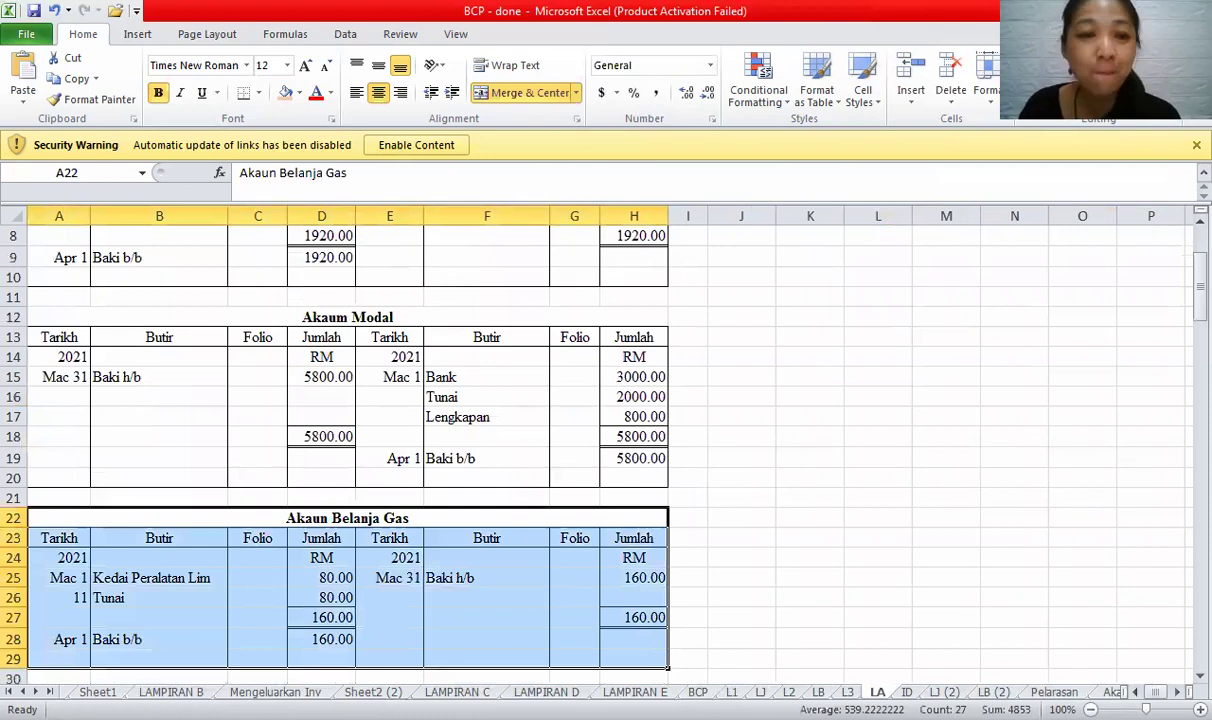
key("ctrl+Page_Up")
- Retitle the Akaun Belanja Gas ledger as "Kedai Peralatan Lim" and clear its entries, balances and totals
left_click(150, 306)
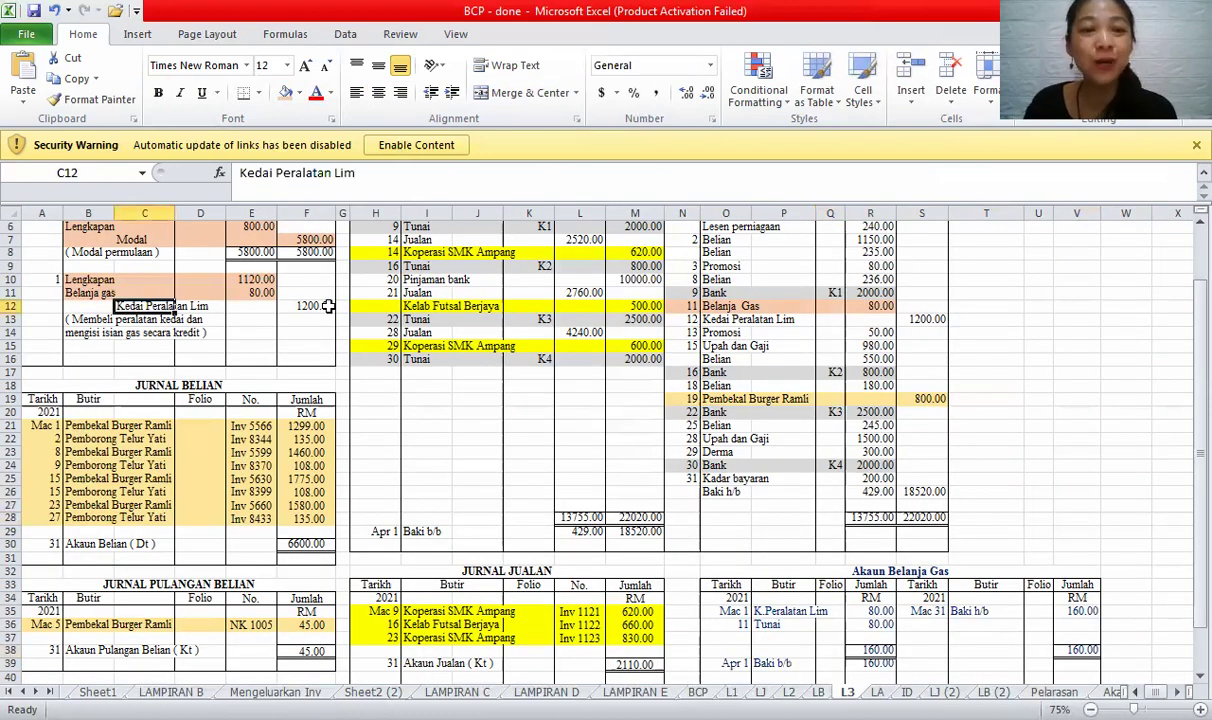
left_click(328, 306, "shift")
left_click(886, 568)
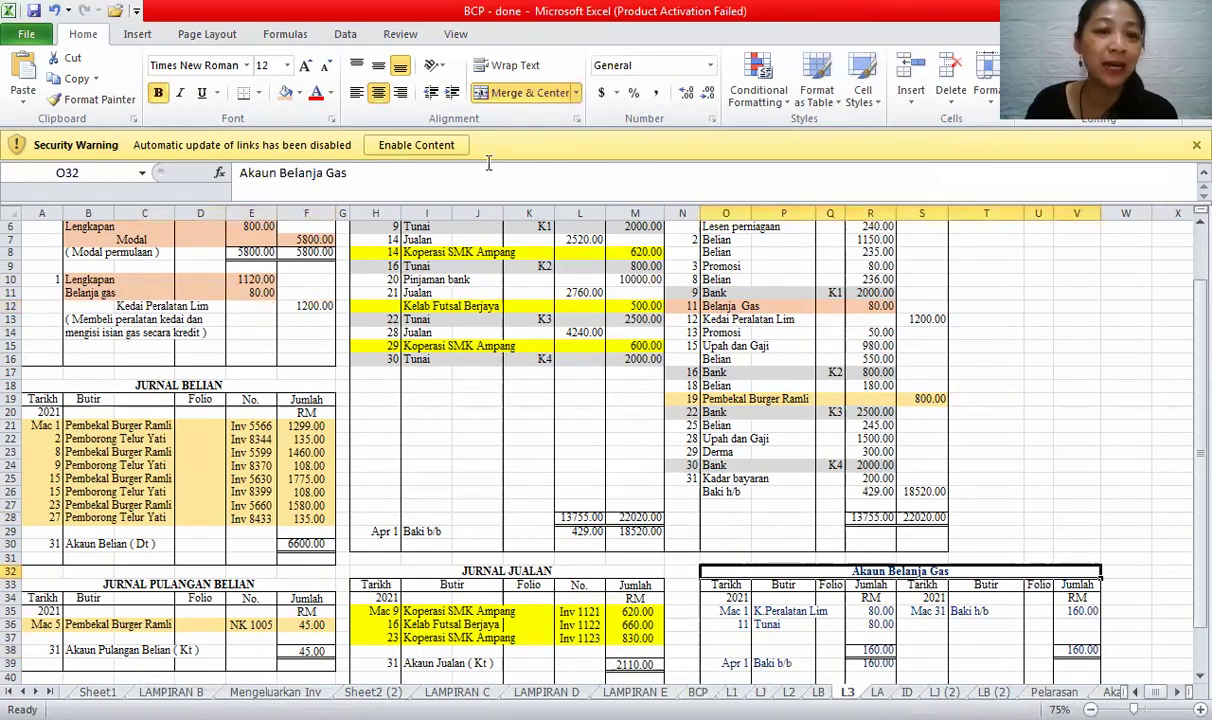
left_click_drag(462, 170, 200, 175)
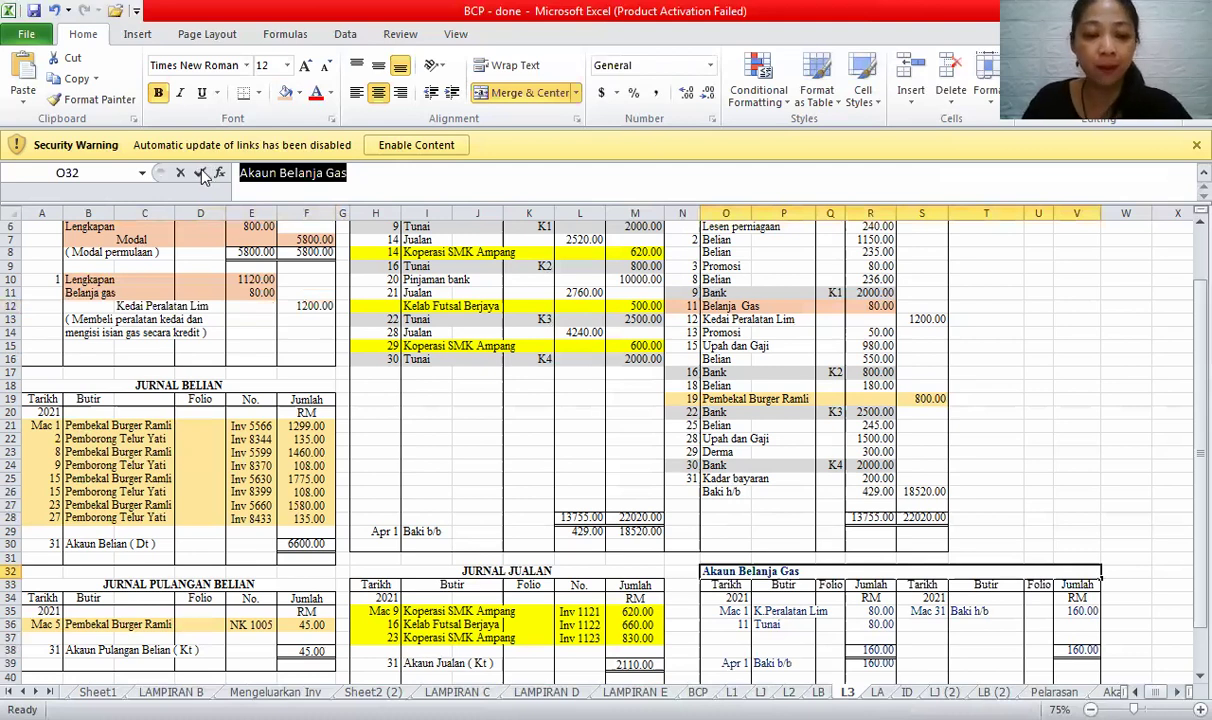
type("Kedai Pe")
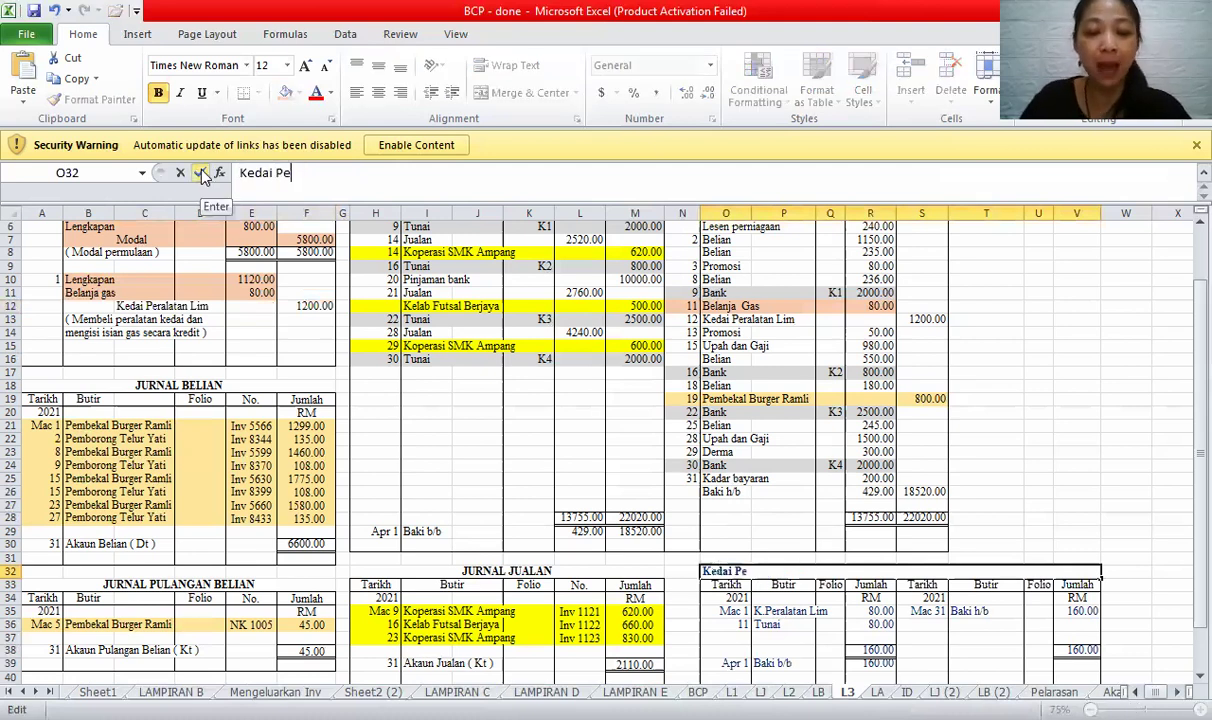
type("ralatan Lim")
left_click(200, 173)
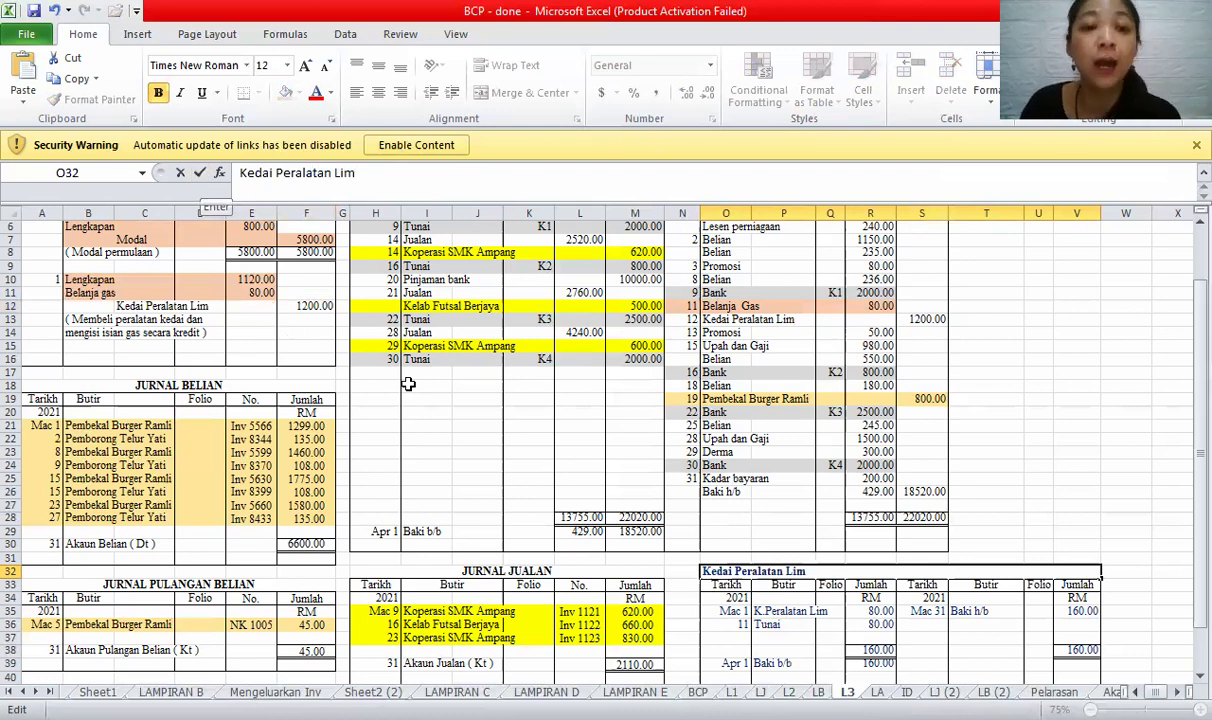
left_click(410, 426)
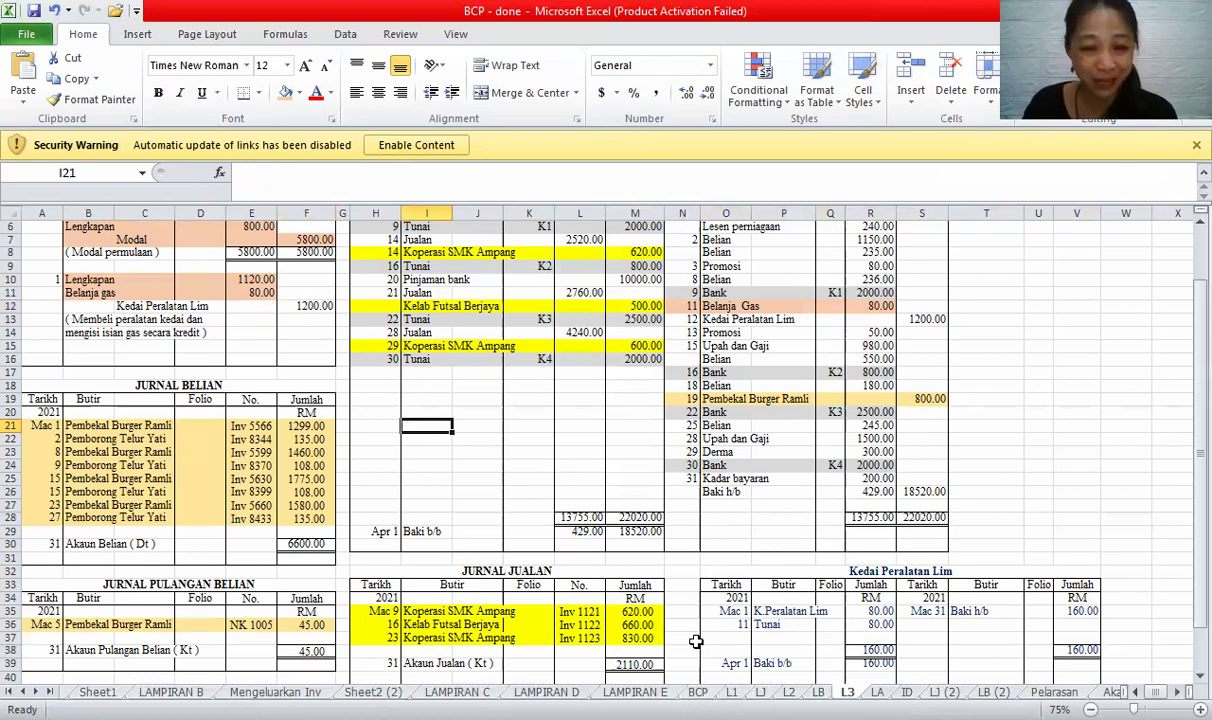
left_click_drag(720, 610, 1063, 667)
key("Delete")
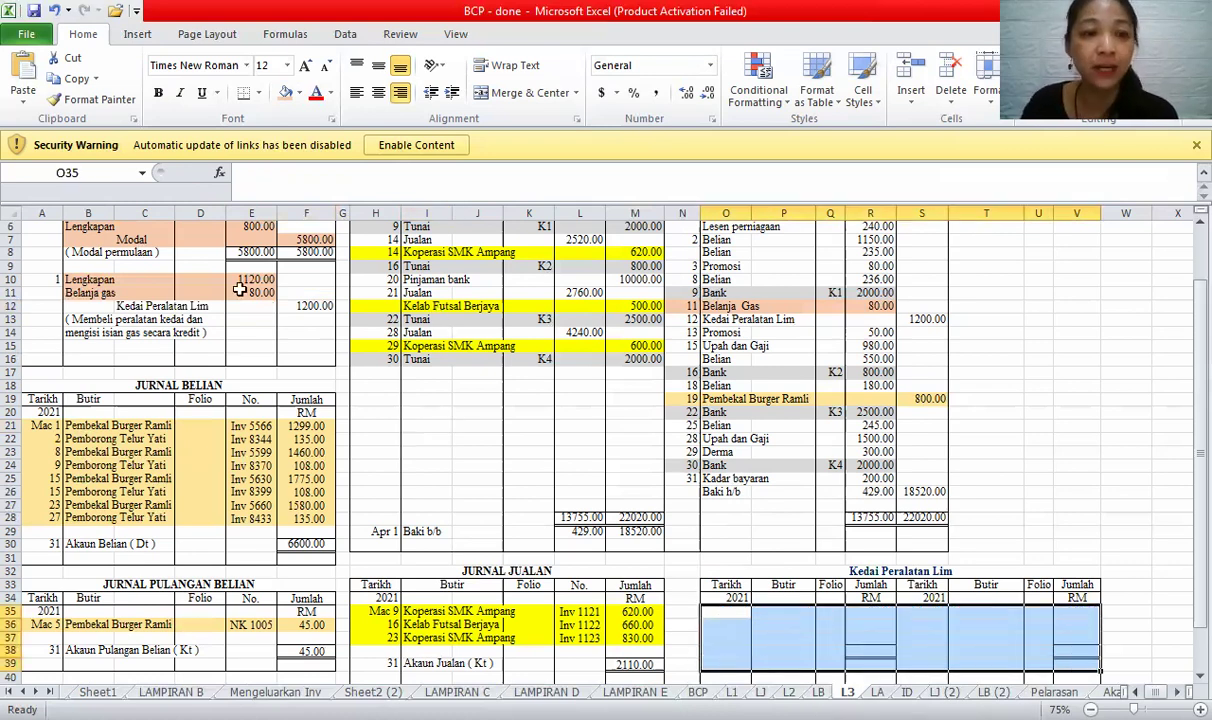
- Enter credit amounts of 1120 and 80 in the Kedai Peralatan Lim account, taken from the journal entry for Lengkapan and Belanja gas
left_click(140, 305)
left_click(304, 297)
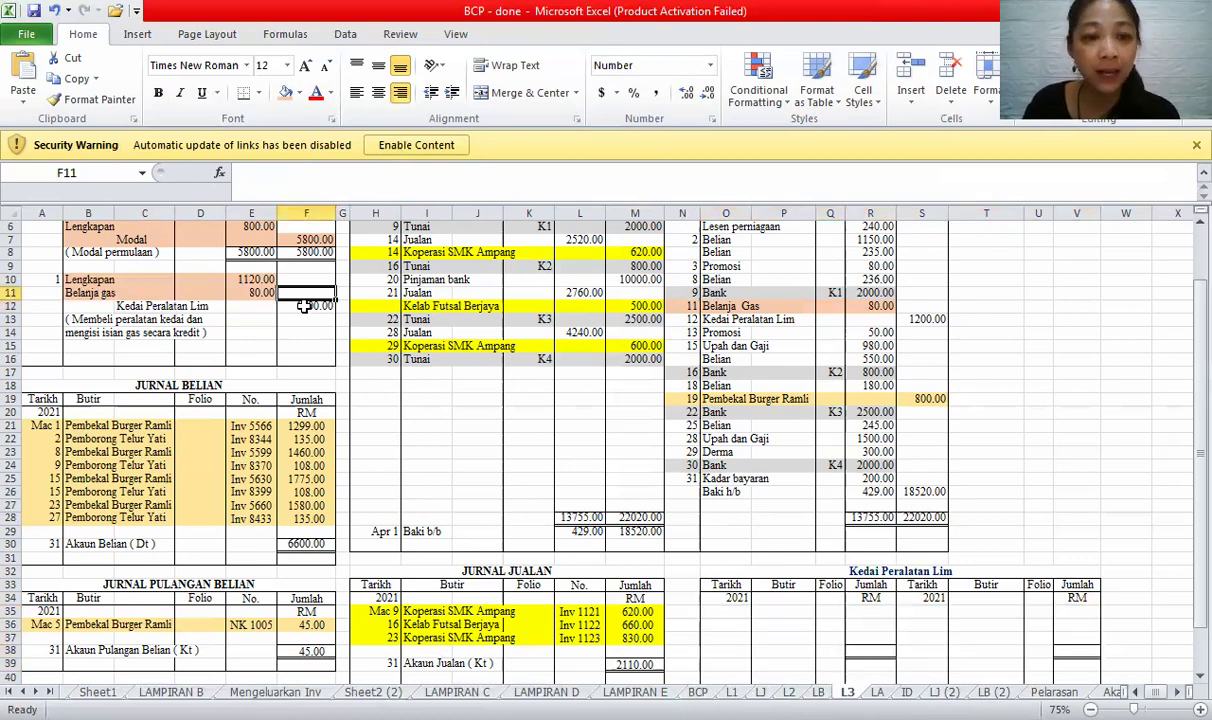
left_click(304, 306)
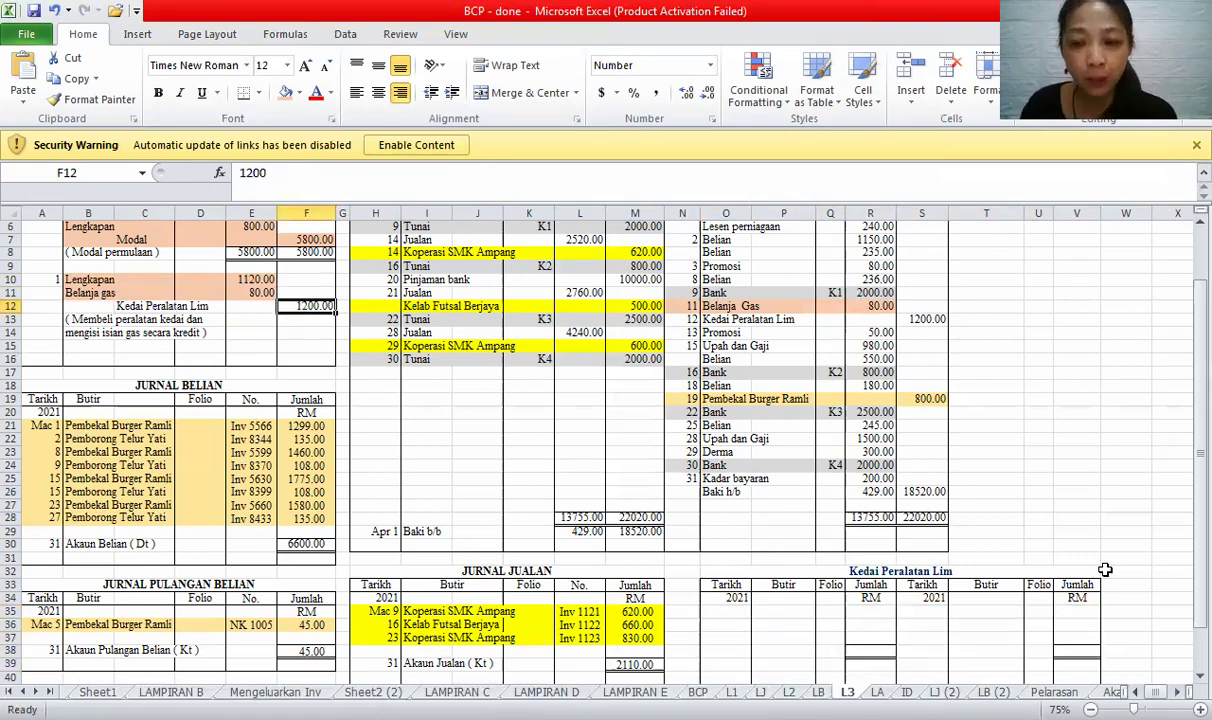
left_click(1080, 613)
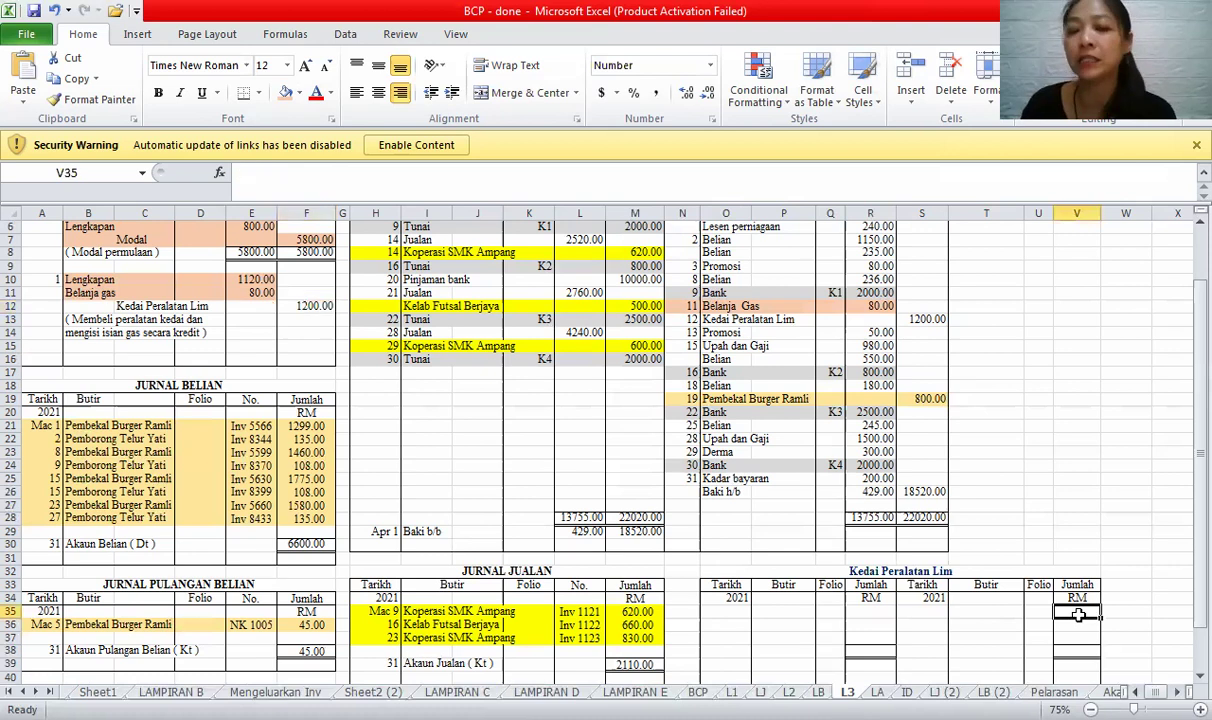
left_click(311, 303)
left_click(250, 291)
left_click(1074, 620)
left_click(1073, 612)
type("1120")
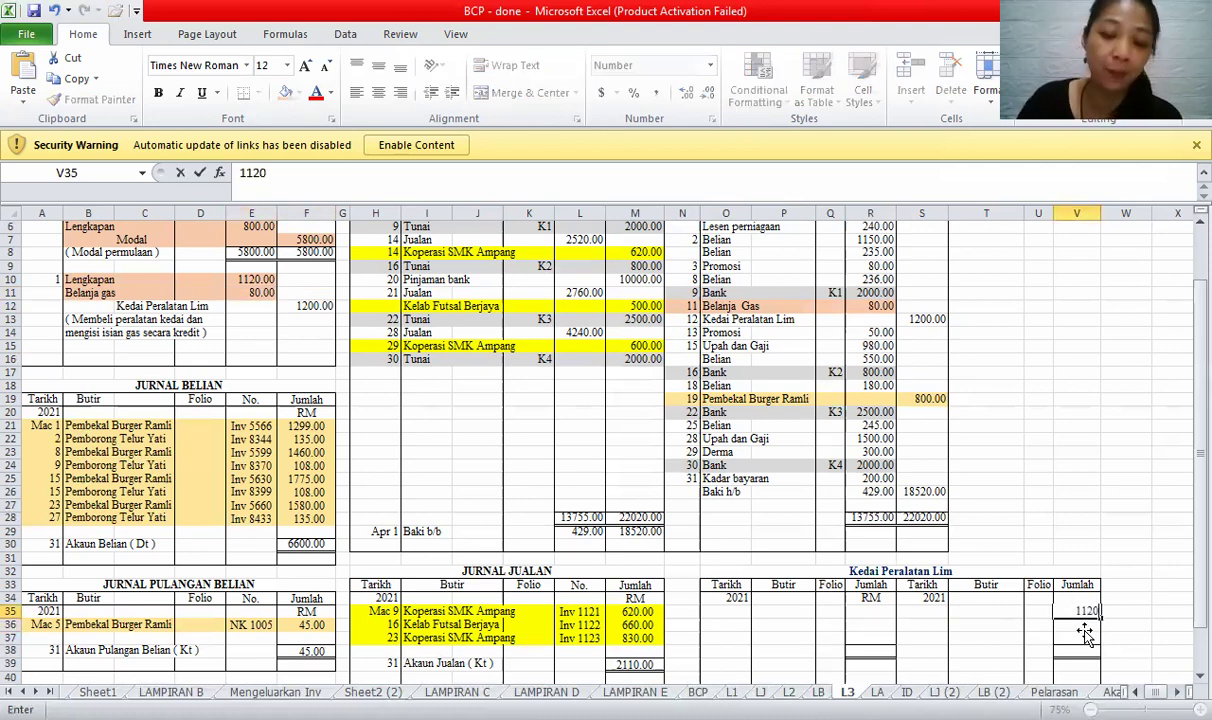
left_click(1084, 630)
type("80")
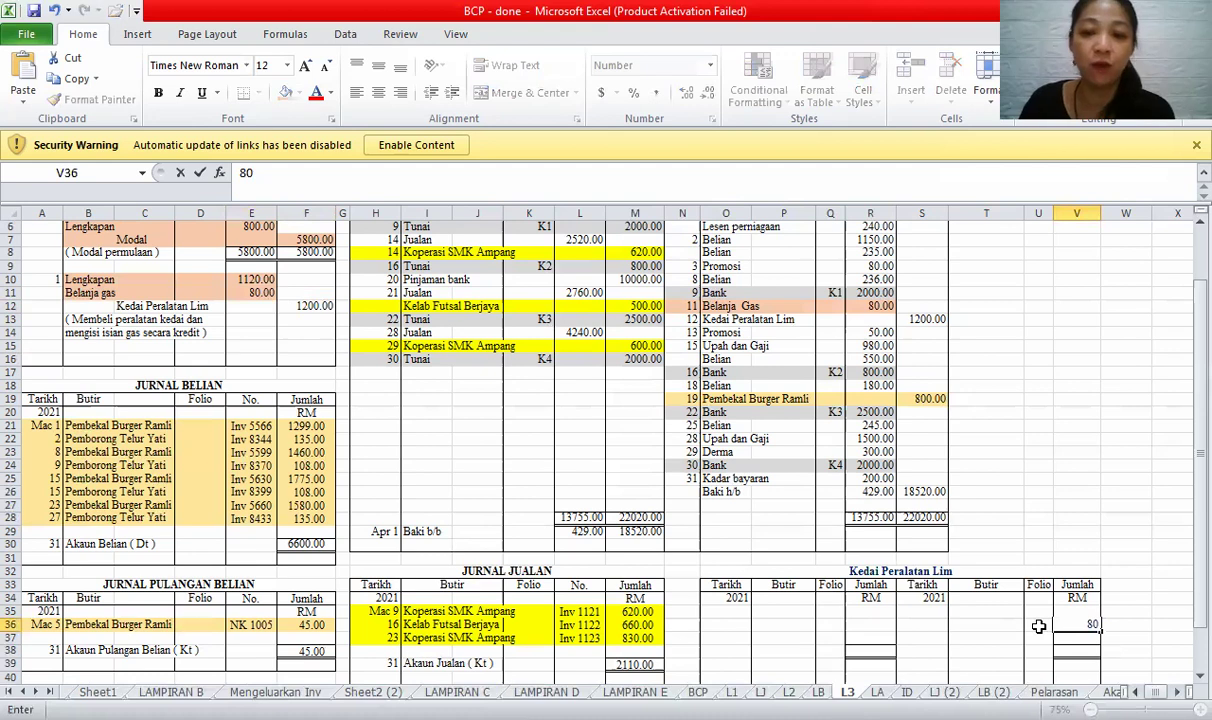
- Date the first credit line Mac 1 and enter Lengkapan and Belanja gas as particulars for the two credit amounts
left_click(932, 611)
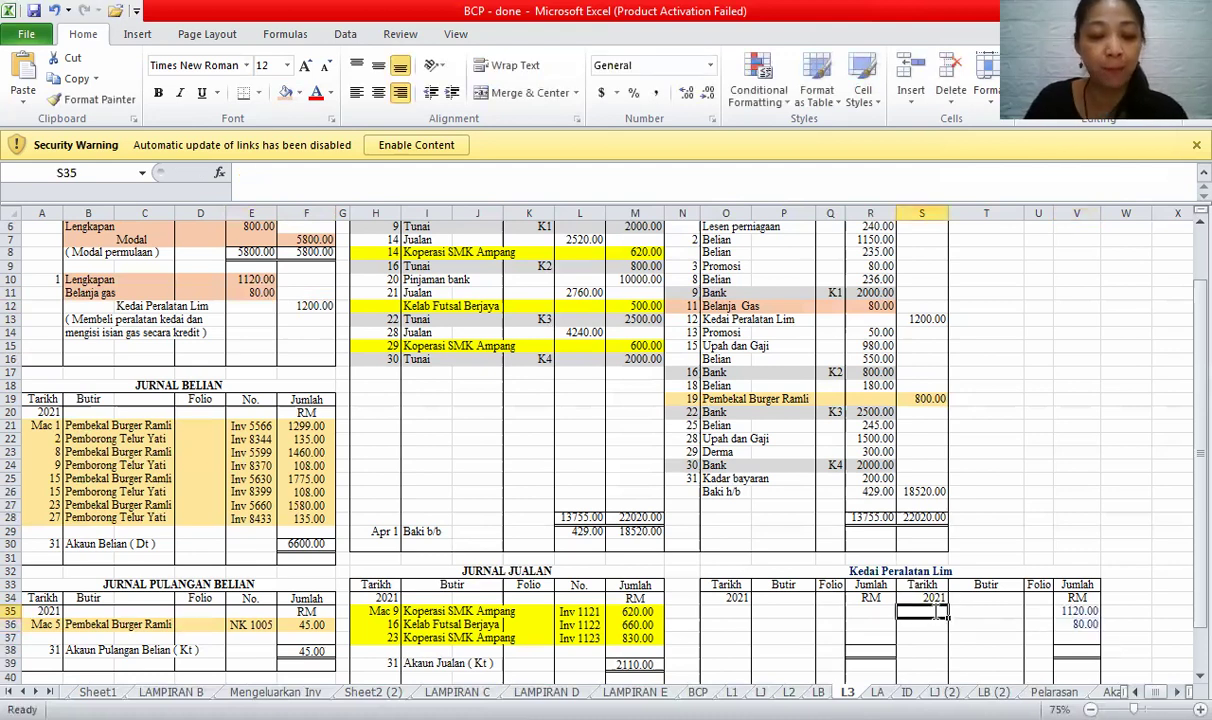
type("Mac 1")
key("Tab")
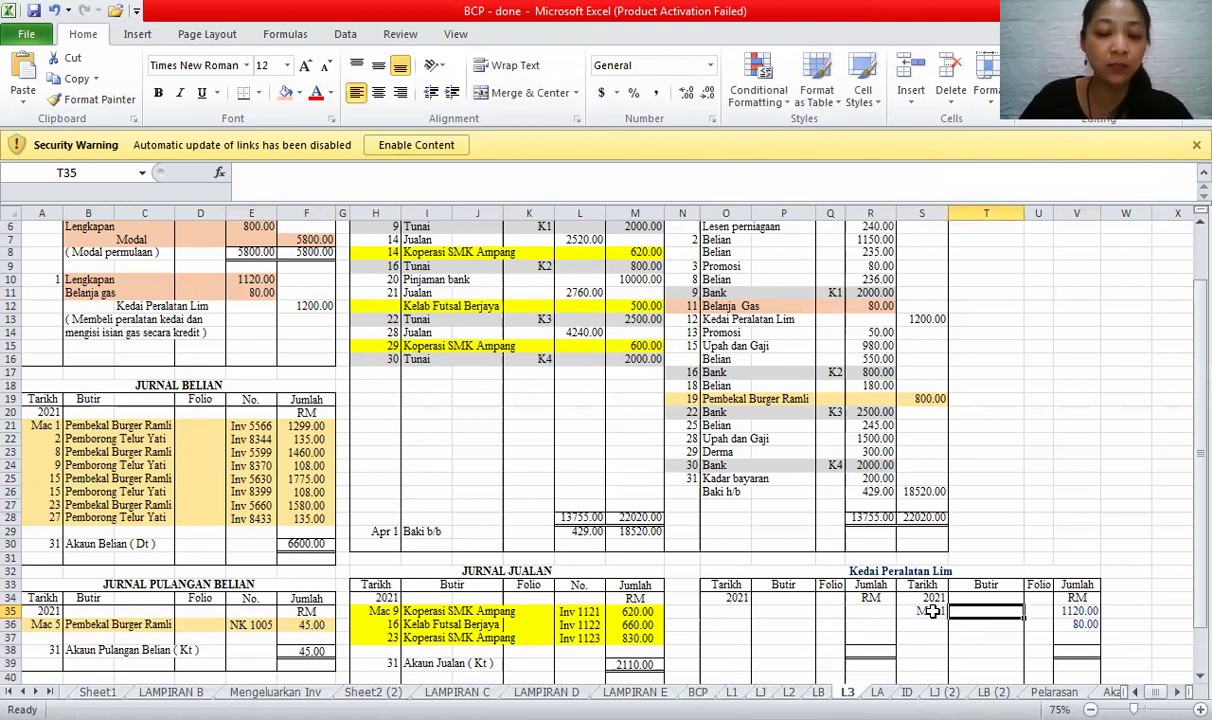
type("Lengkap")
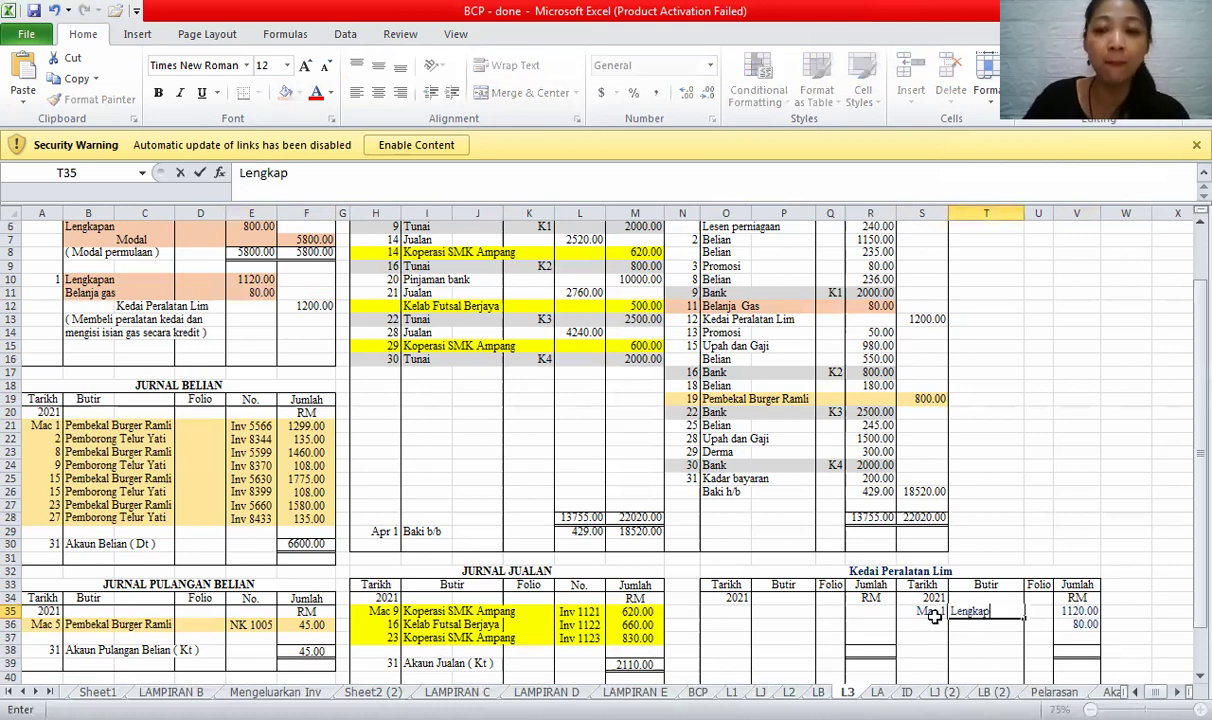
type("an")
key("Return")
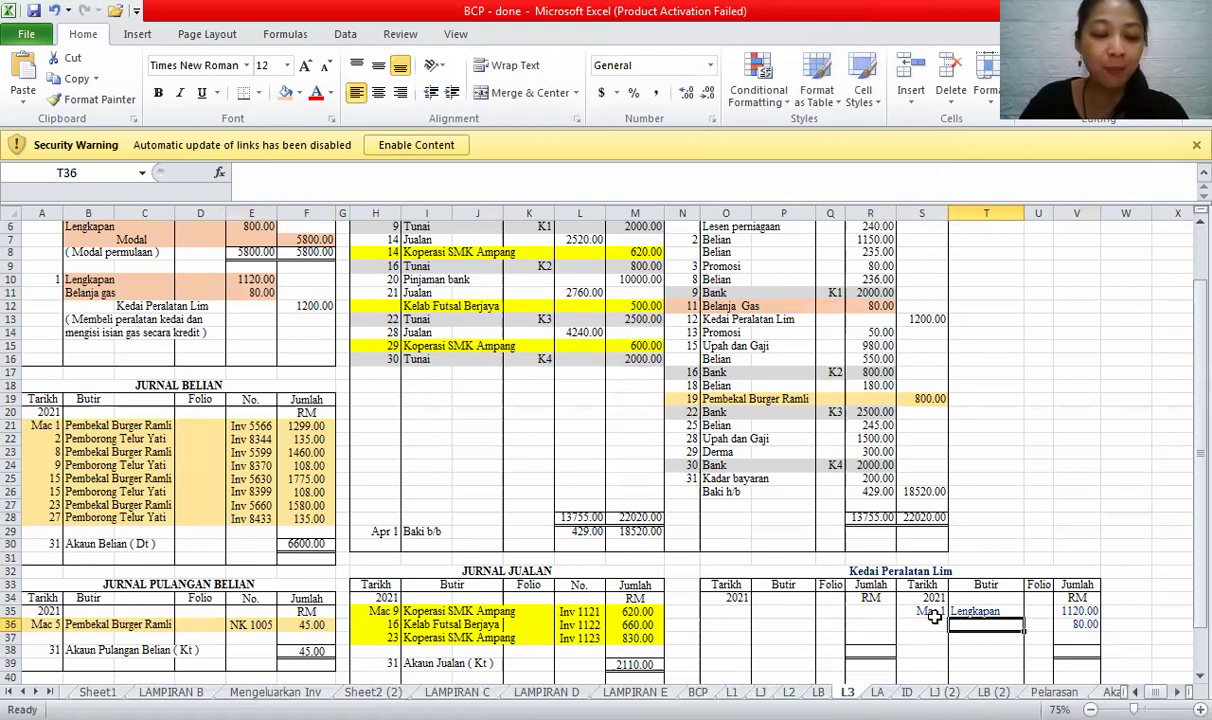
type("Belanja gas")
- Shade the Kedai Peralatan Lim journal line and its payment dated 12 in the cash book orange as posted
left_click_drag(106, 305, 270, 282)
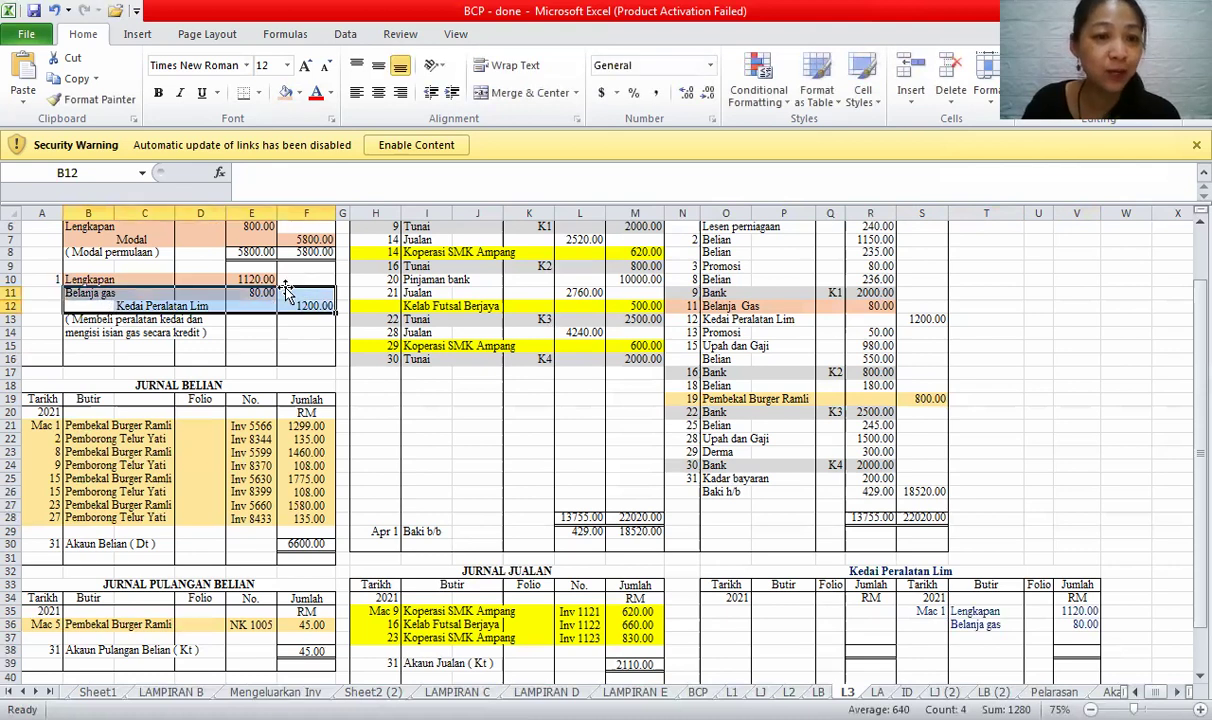
left_click(285, 93)
left_click(470, 388)
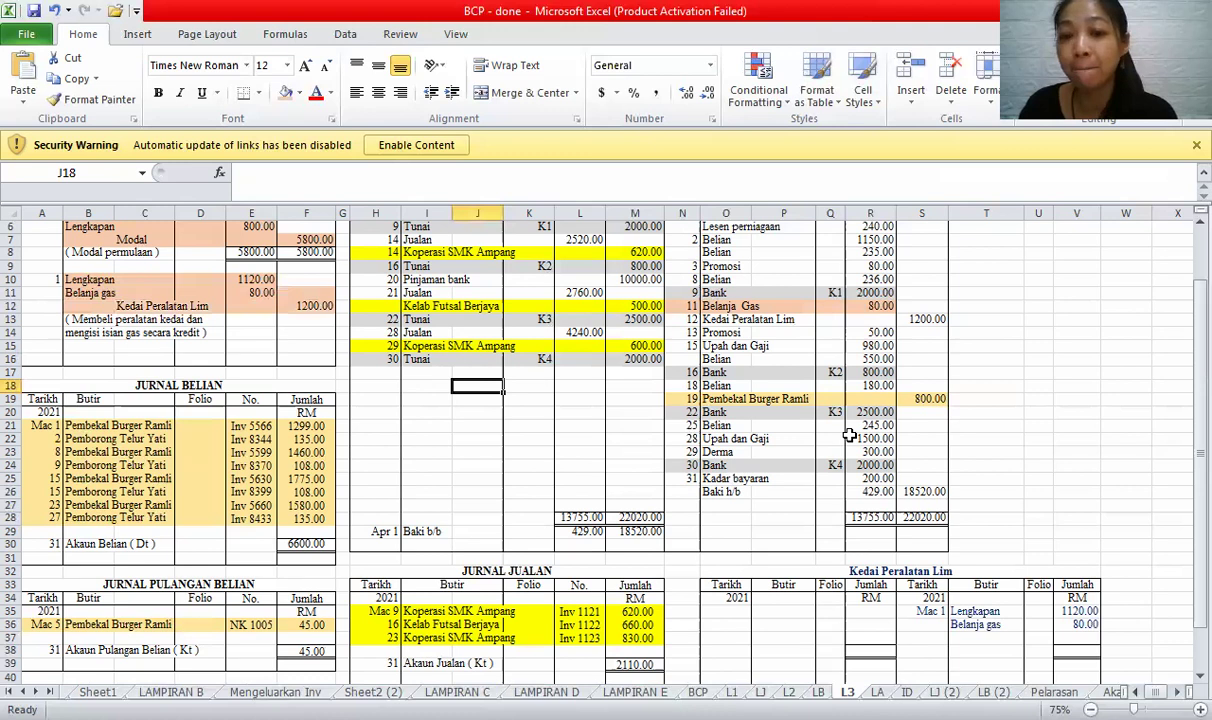
left_click_drag(902, 318, 902, 319)
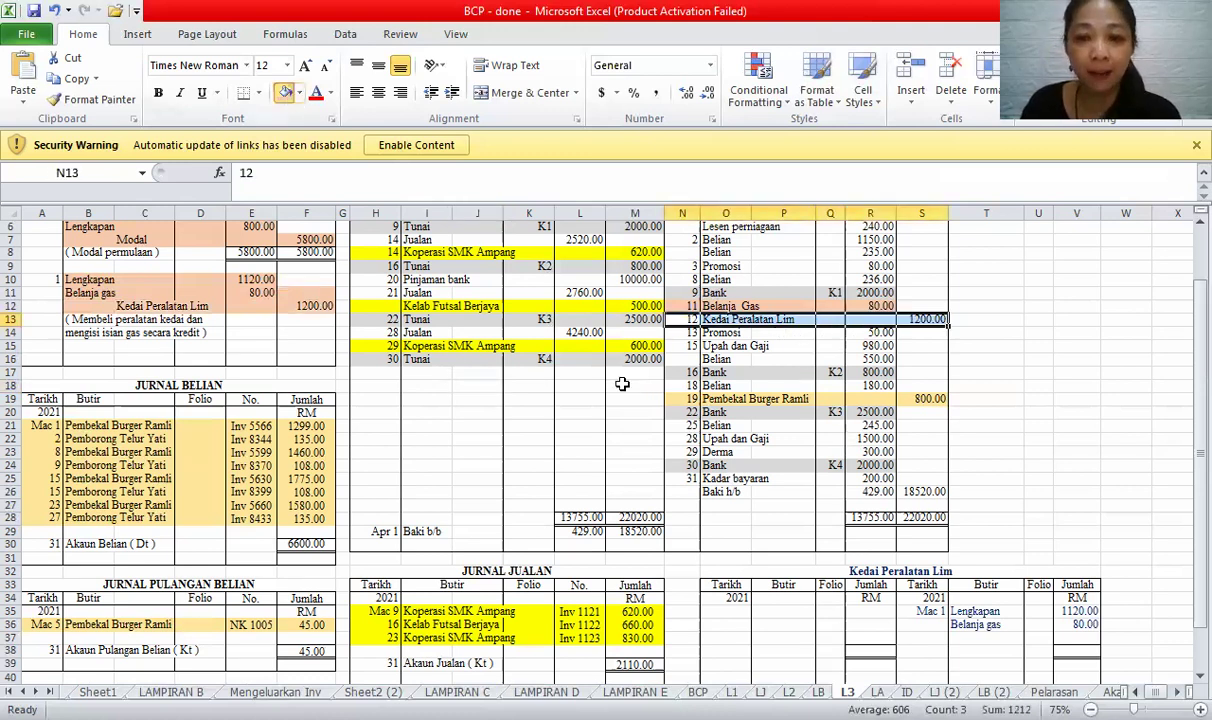
- Enter the payment on the debit side of the Kedai Peralatan Lim account, dated Mac 12, with Bank as particulars and 1200 as the amount
left_click(735, 608)
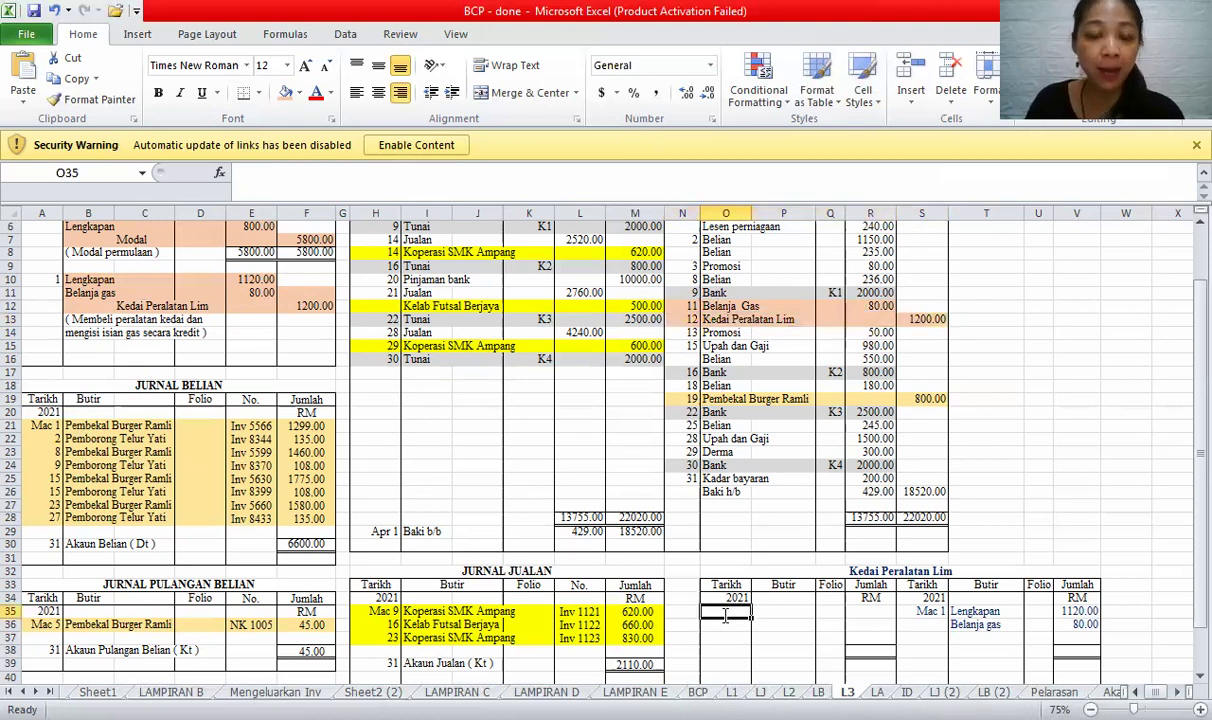
type("Mac 12")
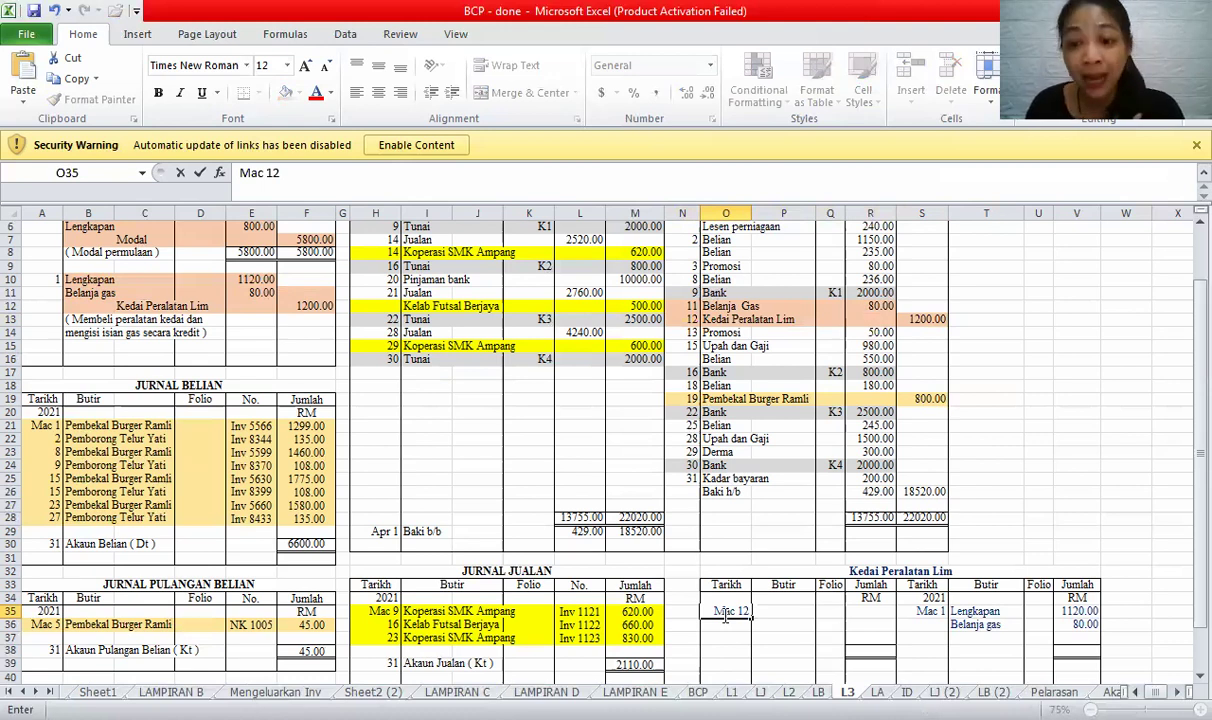
key("Tab")
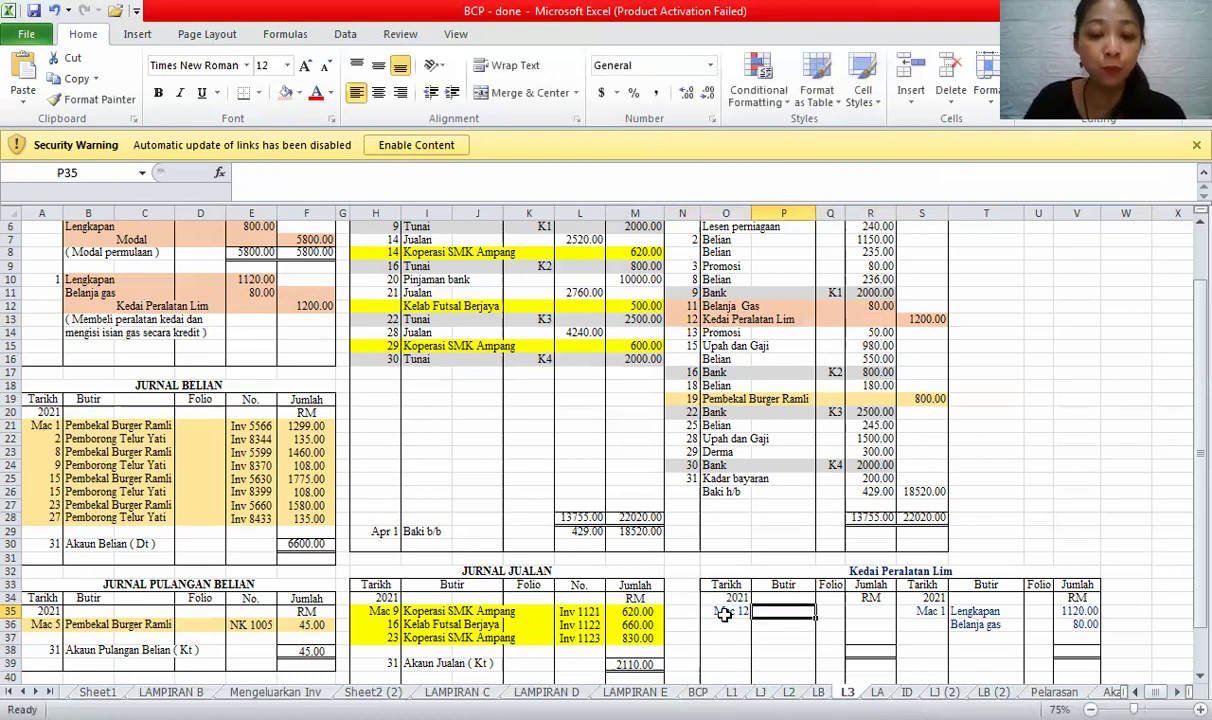
type("Bank")
key("Tab")
key("Tab")
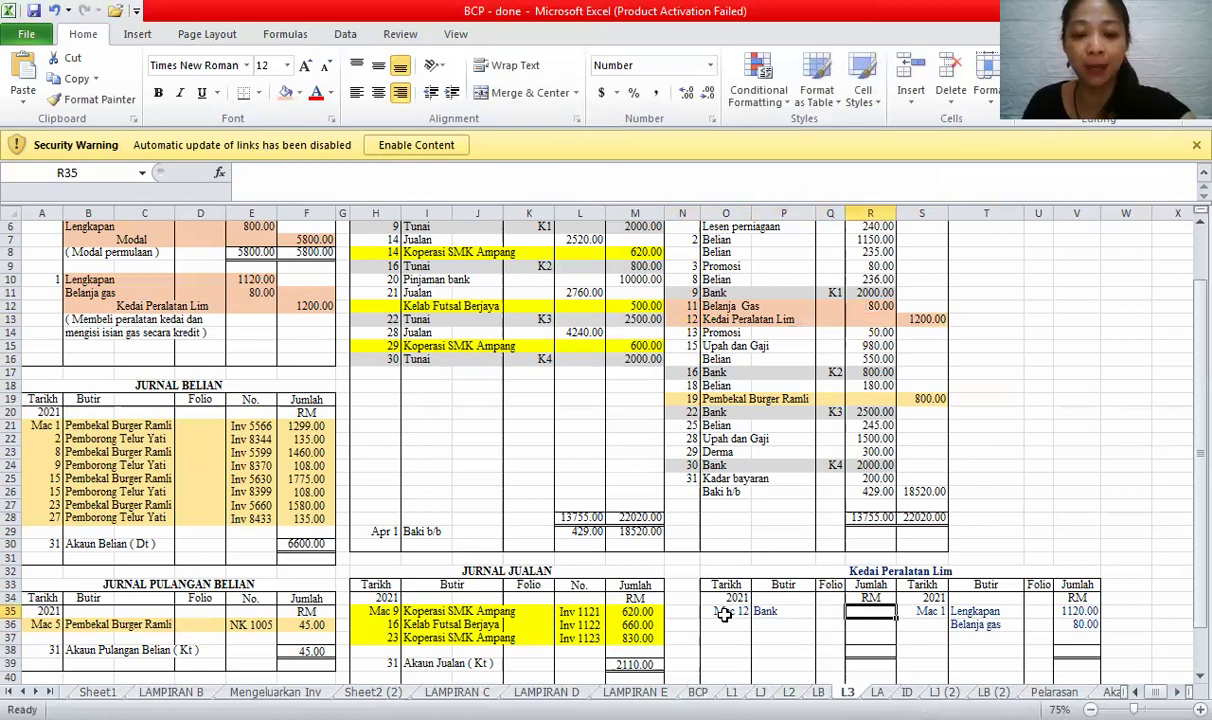
type("1200")
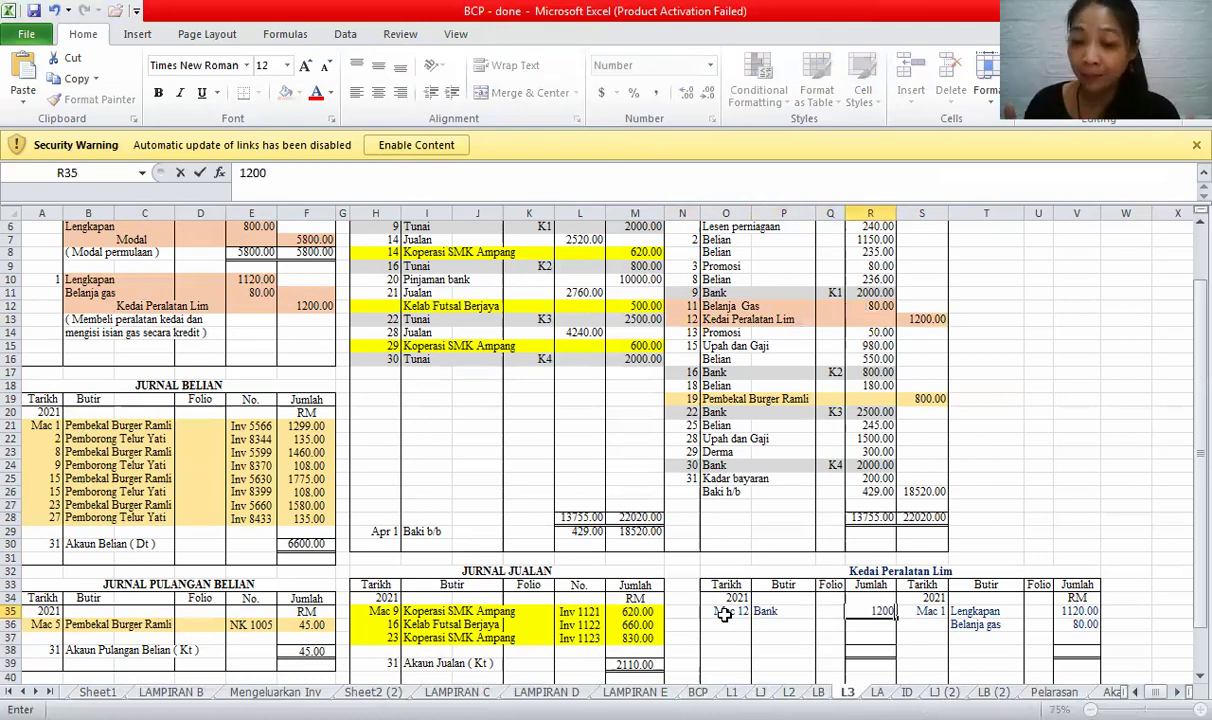
- Enter totals of 1200 on both the debit and credit sides of the Kedai Peralatan Lim account
left_click(860, 652)
type("1200")
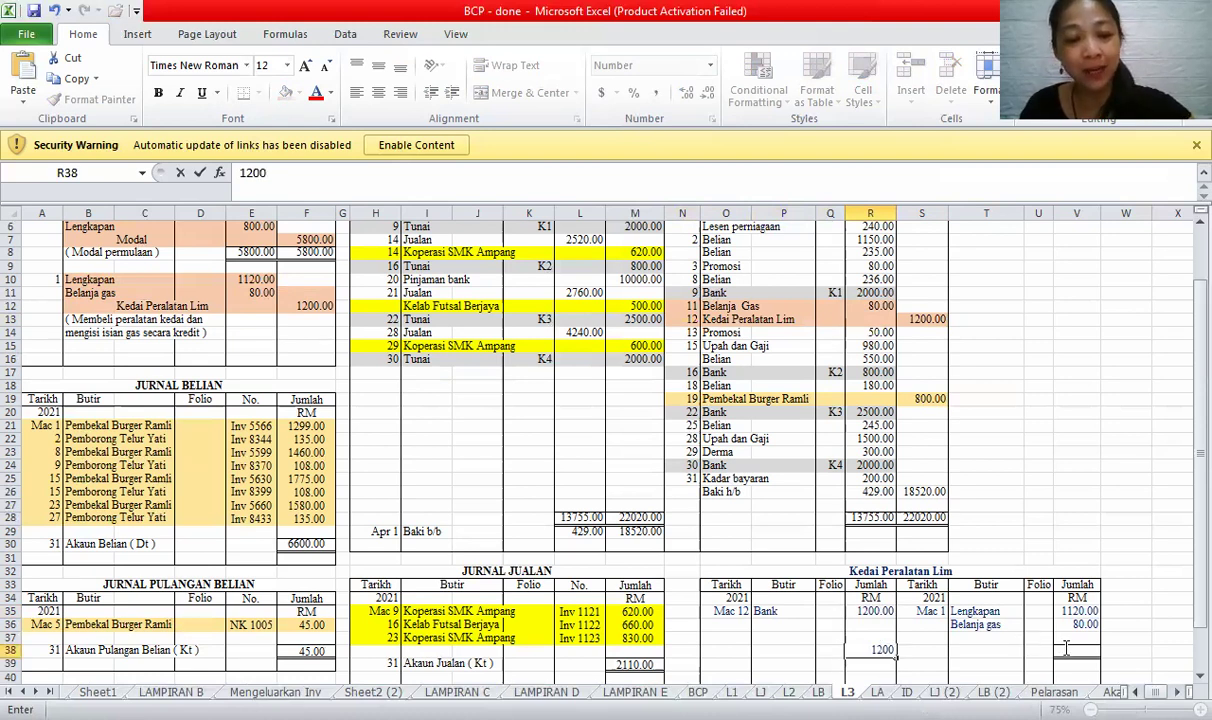
left_click(1066, 648)
type("1200")
left_click(1125, 438)
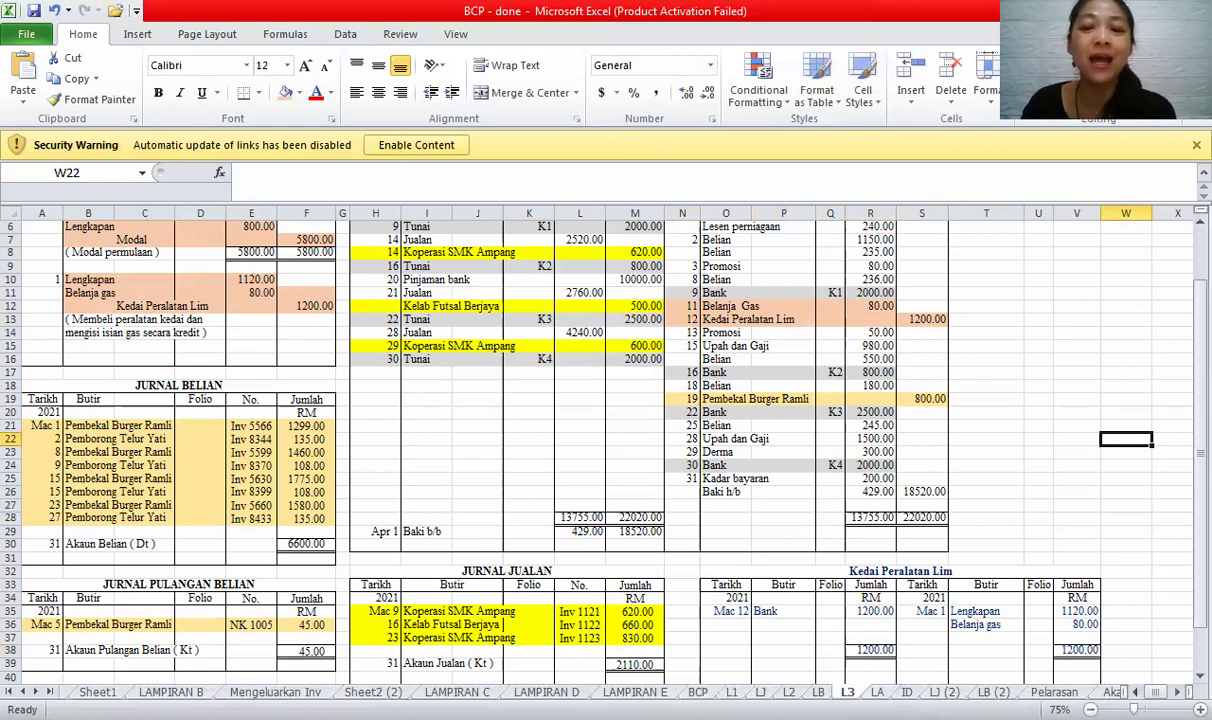
- Review the finished Kedai Peralatan Lim account below Akaun Belanja Gas on the LA sheet
key("ctrl+Page_Down")
scroll(1126, 648, "down", 1)
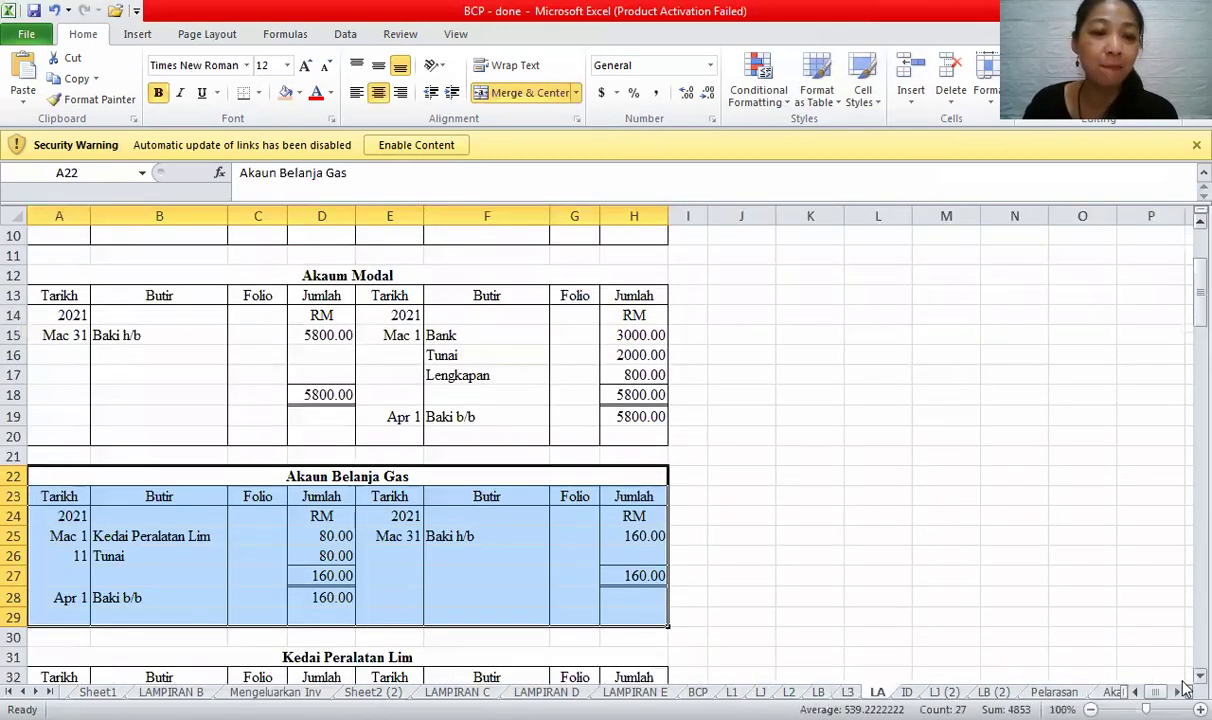
scroll(605, 630, "down", 2)
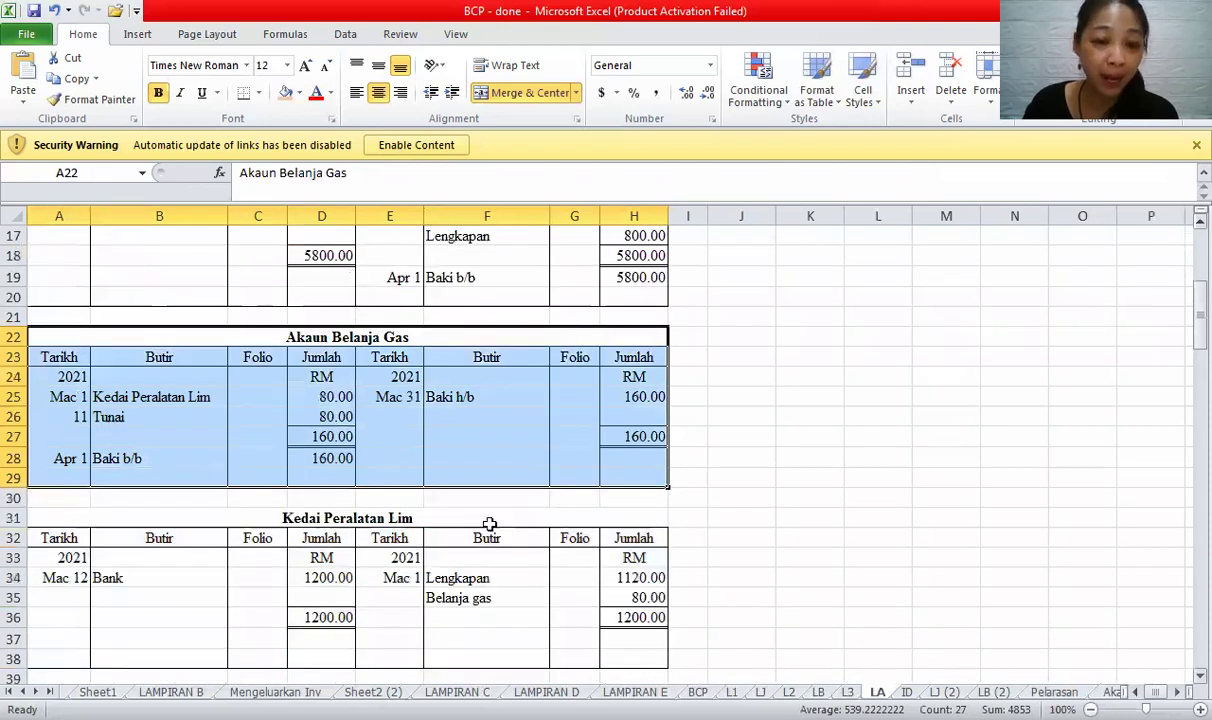
left_click(477, 512)
left_click(505, 655, "shift")
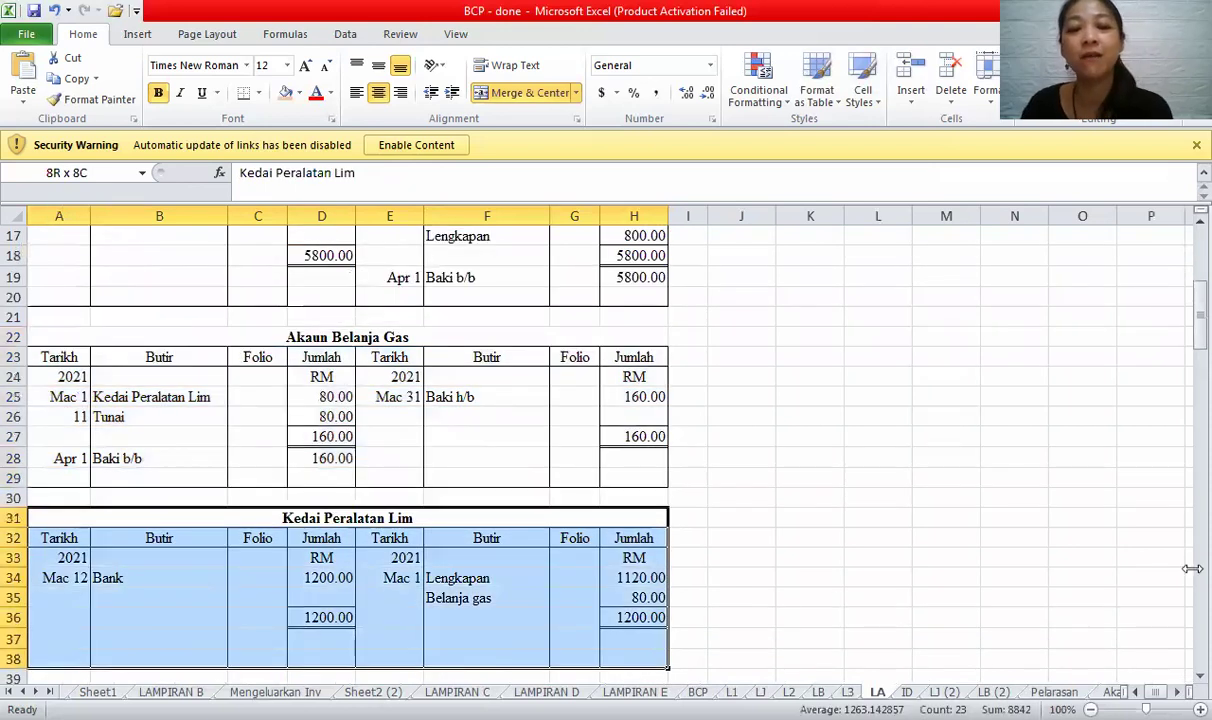
left_click(810, 597)
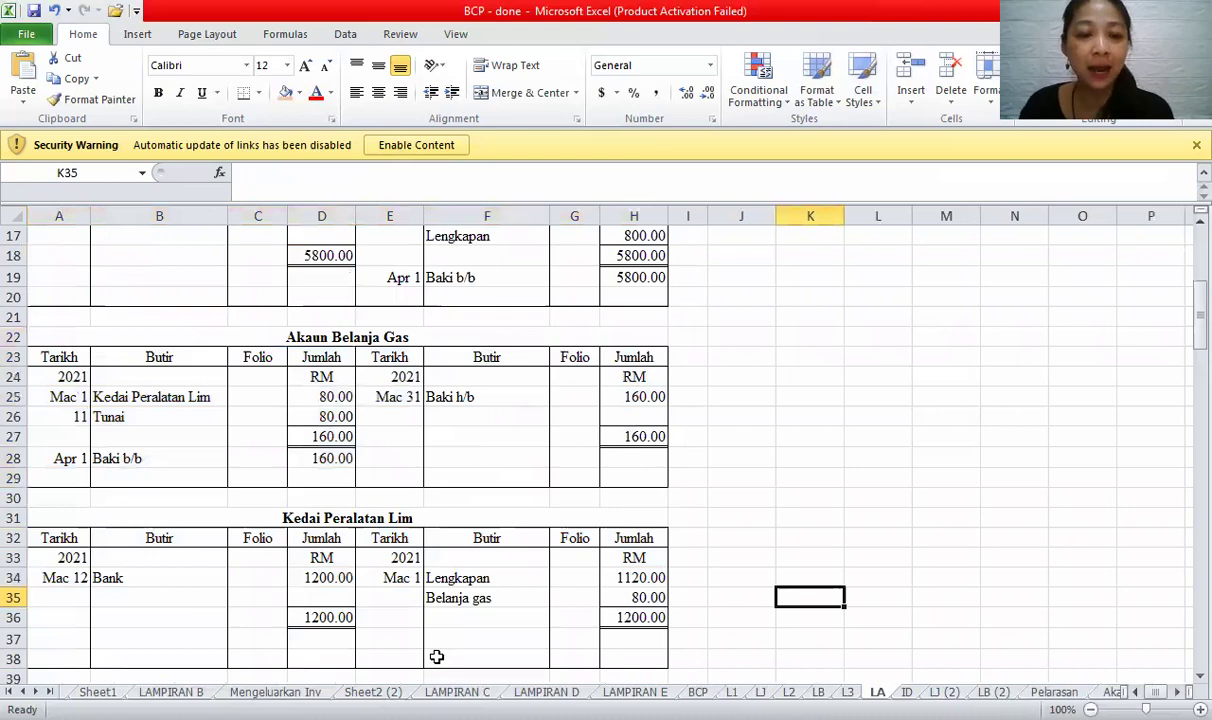
left_click(410, 518)
left_click(410, 658, "shift")
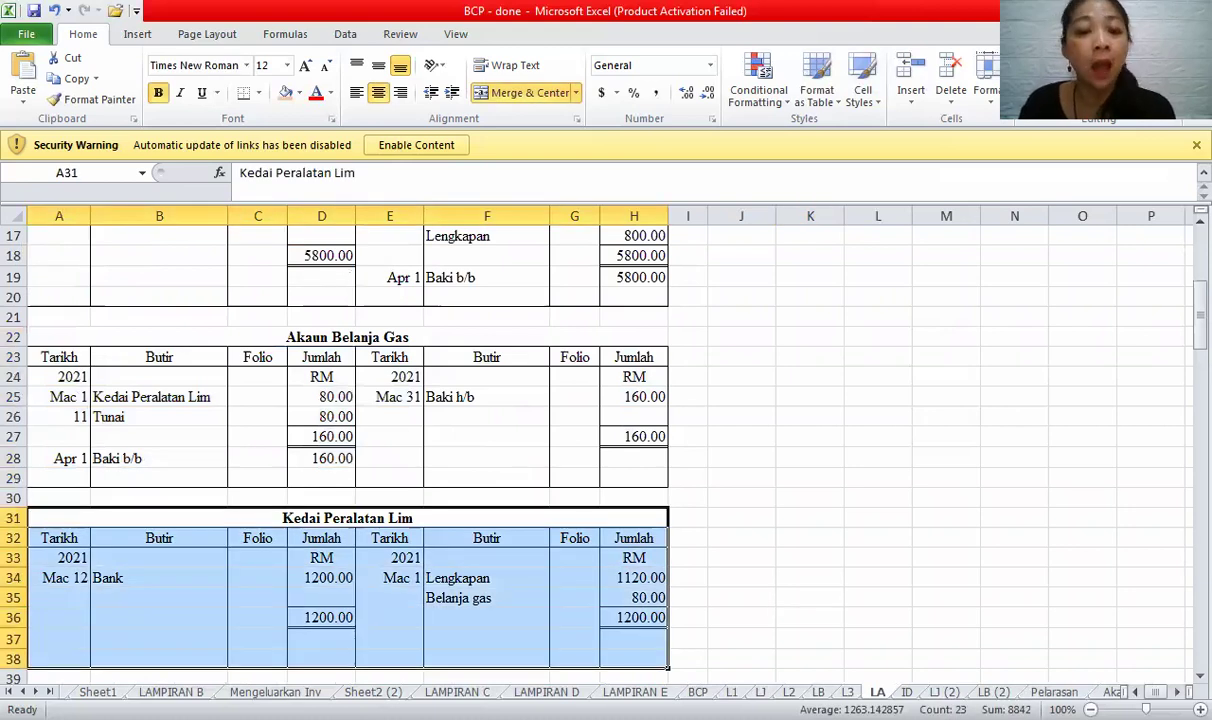
- Clear the Kedai Peralatan Lim title, entries and totals from the practice account on the L3 sheet
key("ctrl+Page_Up")
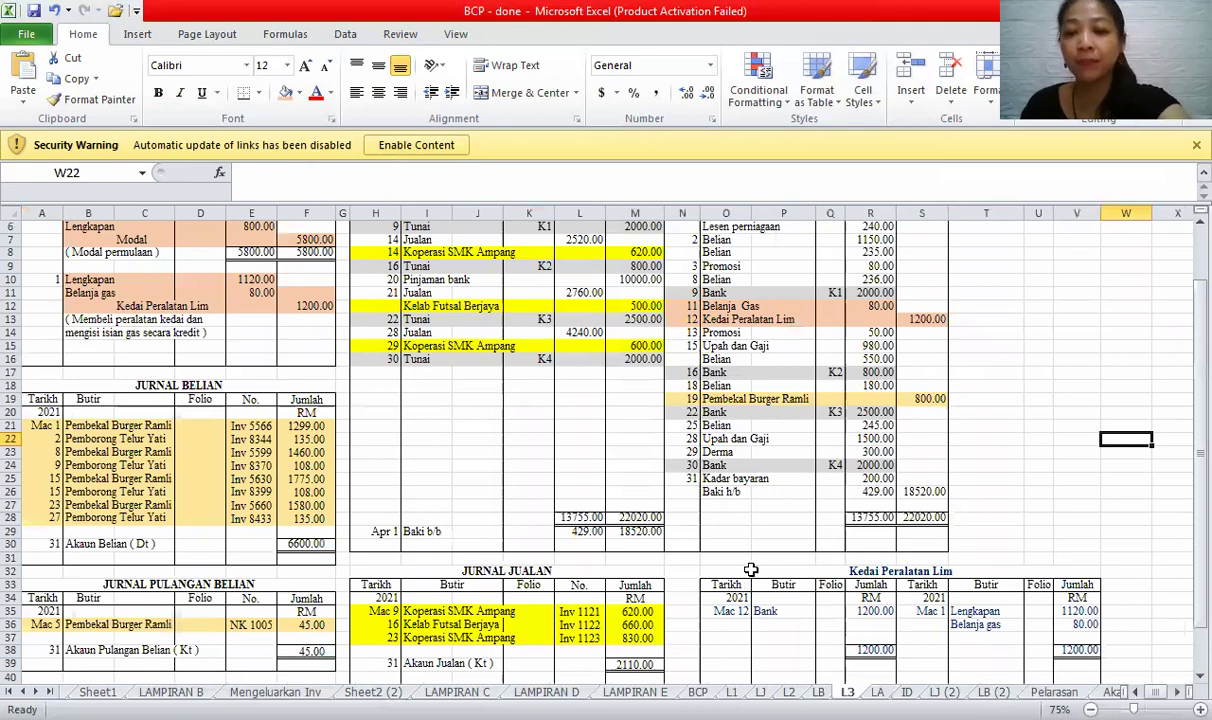
left_click(716, 571)
left_click_drag(721, 610, 1077, 652)
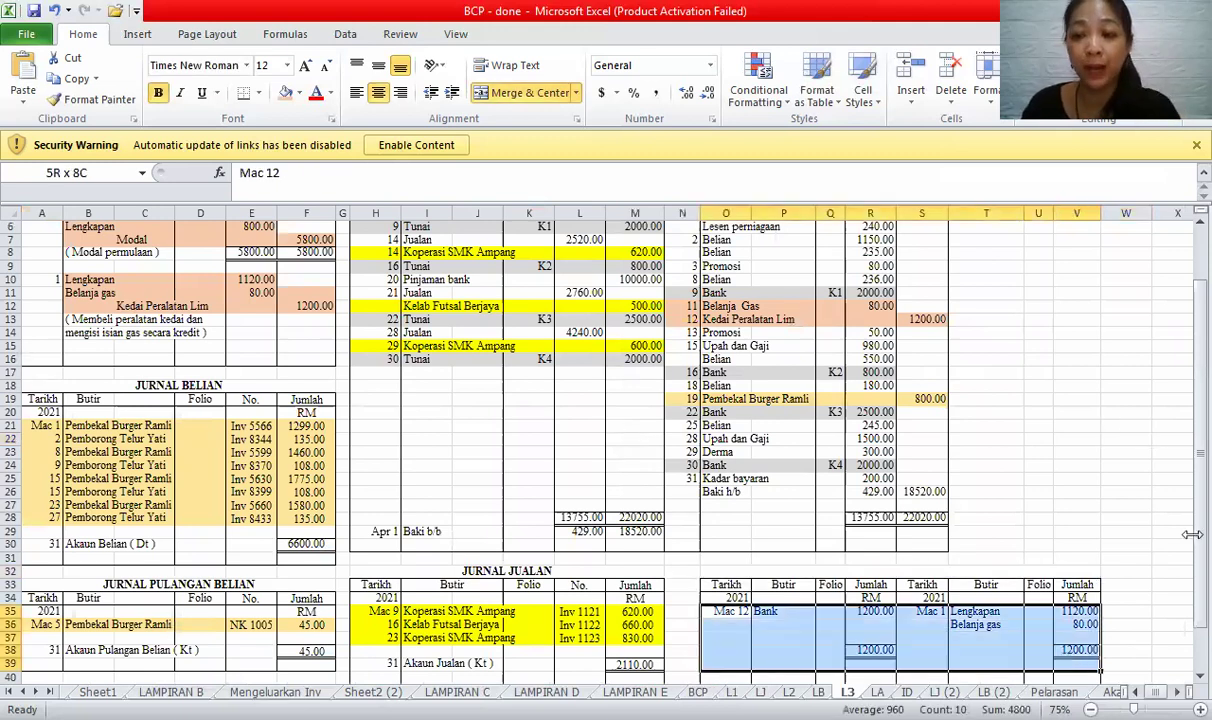
key("Delete")
- Title the emptied ledger account Akaun Jualan
scroll(1183, 215, "up", 2)
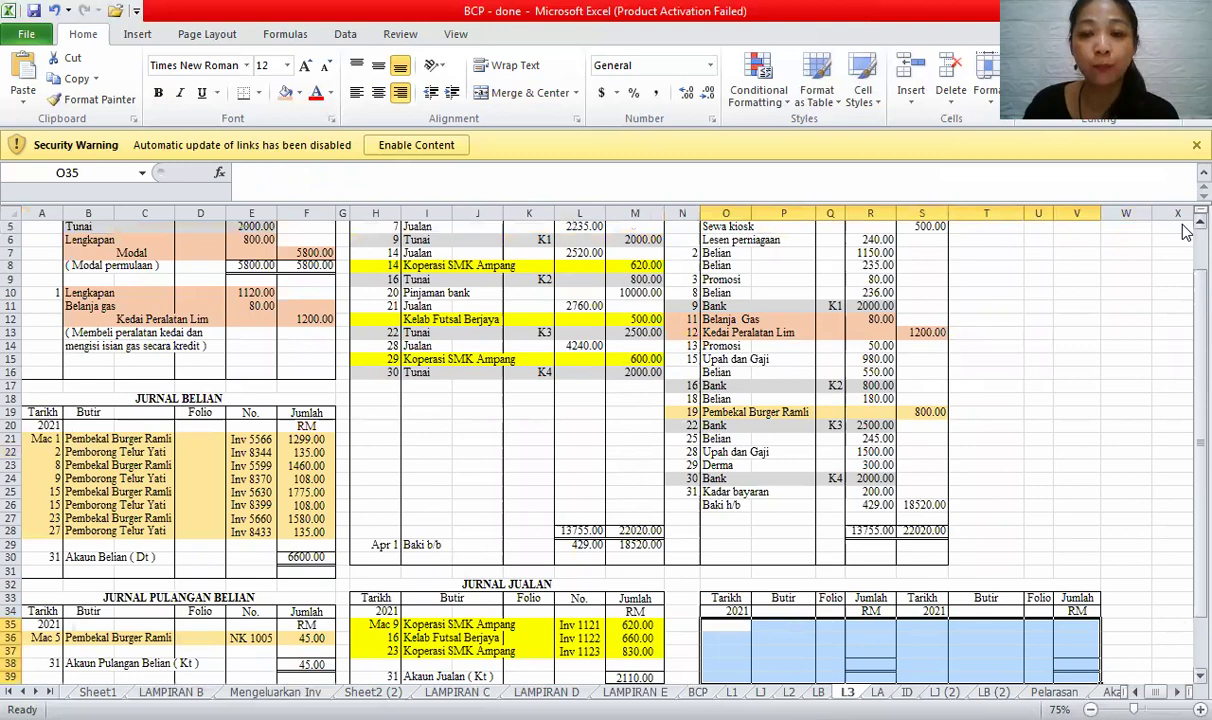
left_click(373, 263)
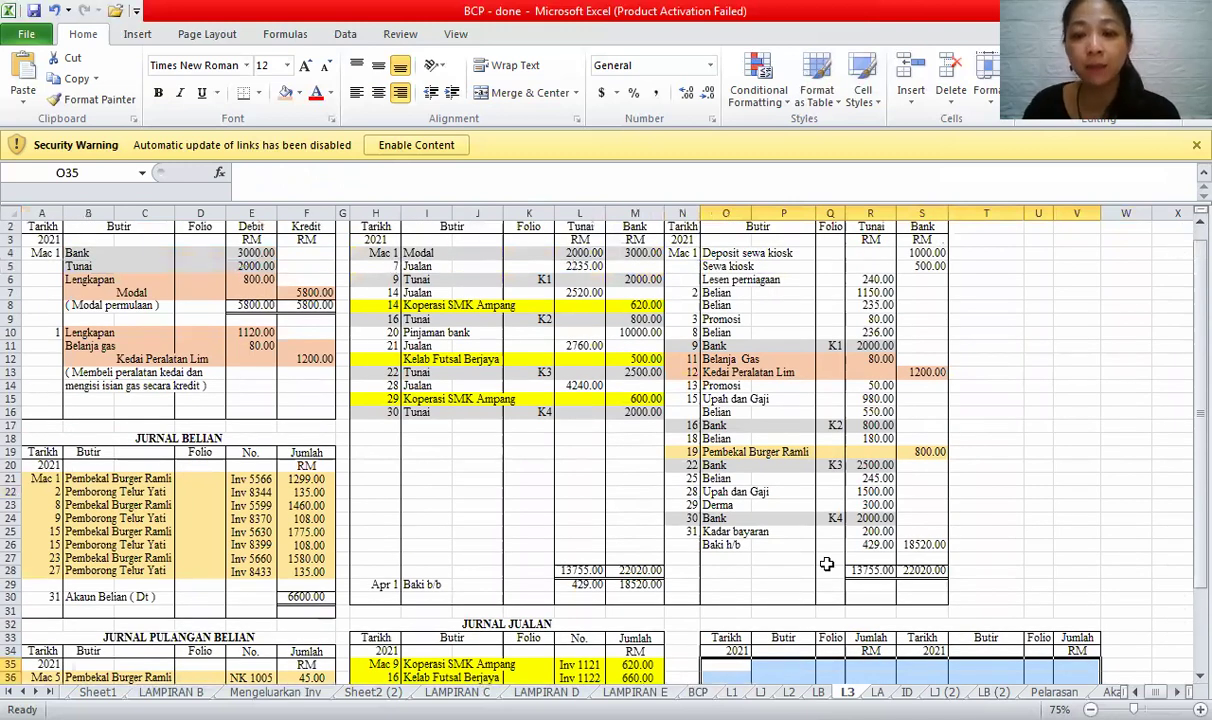
left_click(828, 626)
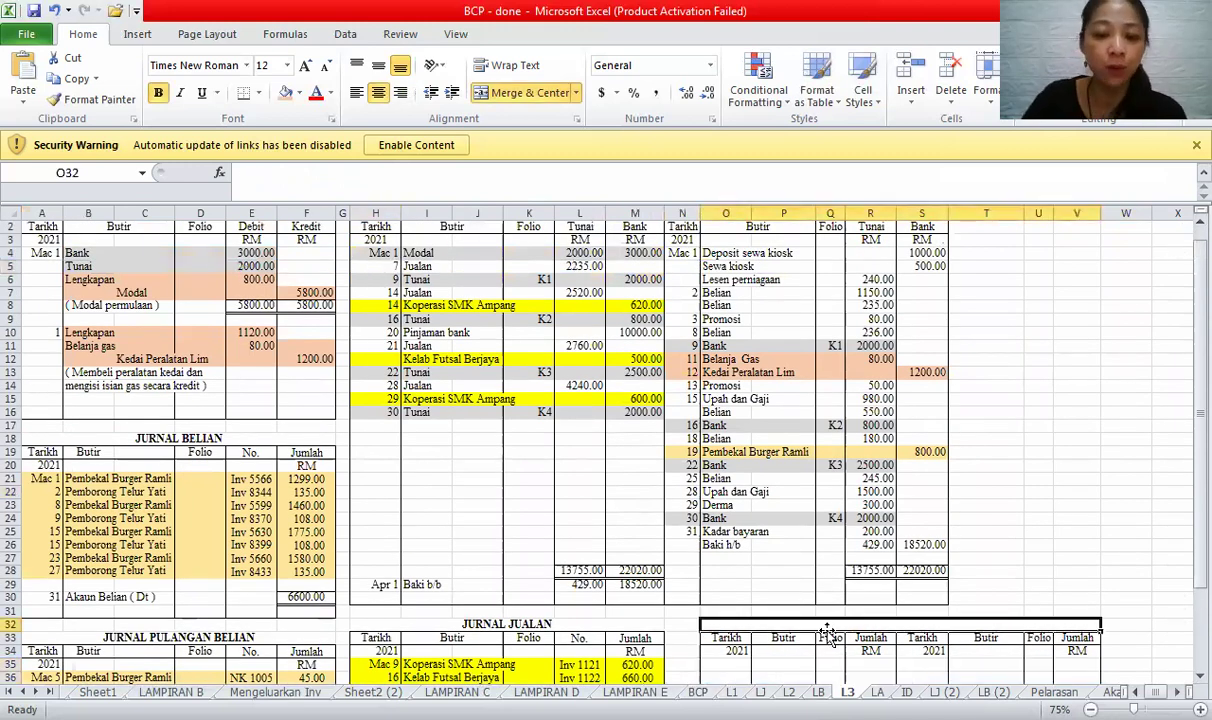
type("Akaun Jualan")
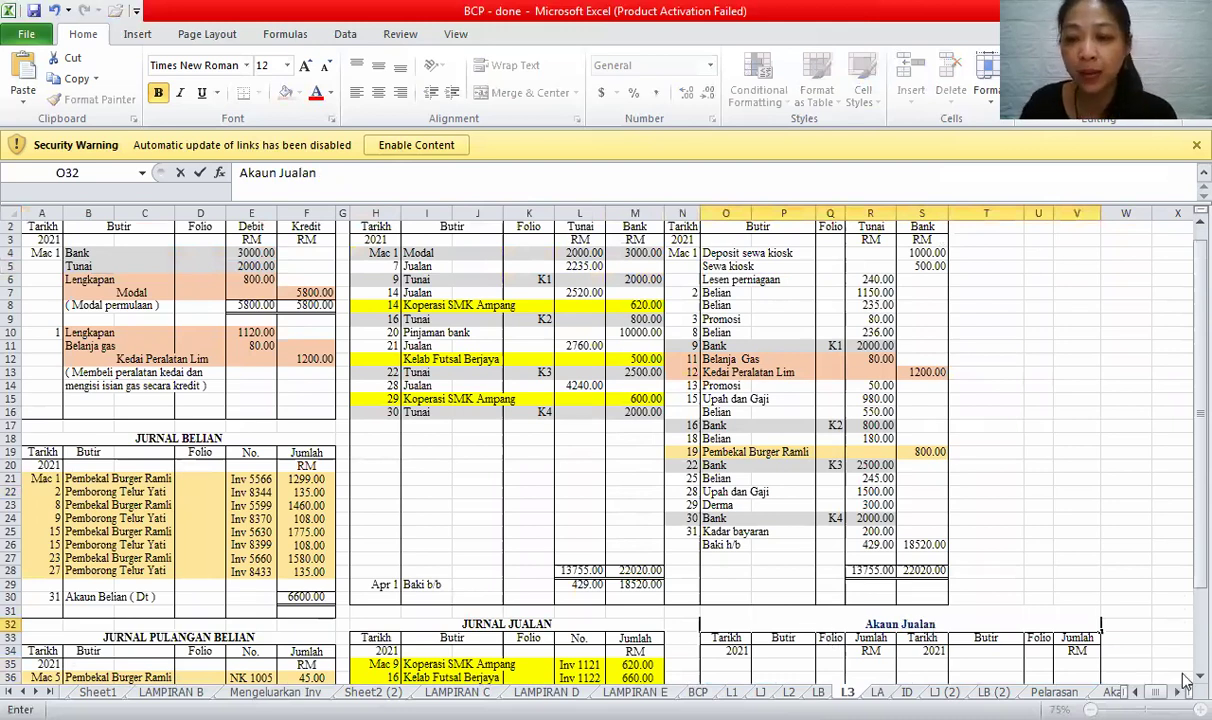
- Make room for more entries in Akaun Jualan by inserting copies of blank cells R36:V36 above the total lines
scroll(1185, 683, "down", 1)
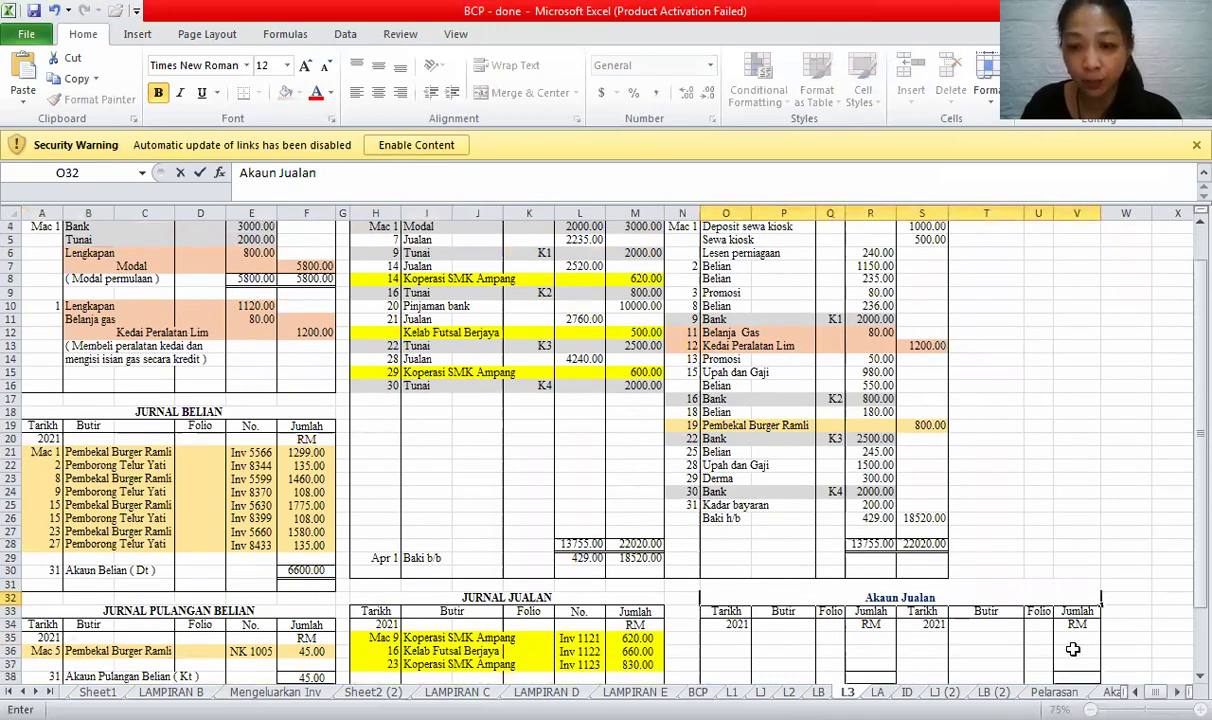
left_click_drag(868, 651, 1075, 651)
key("ctrl+c")
left_click(890, 676)
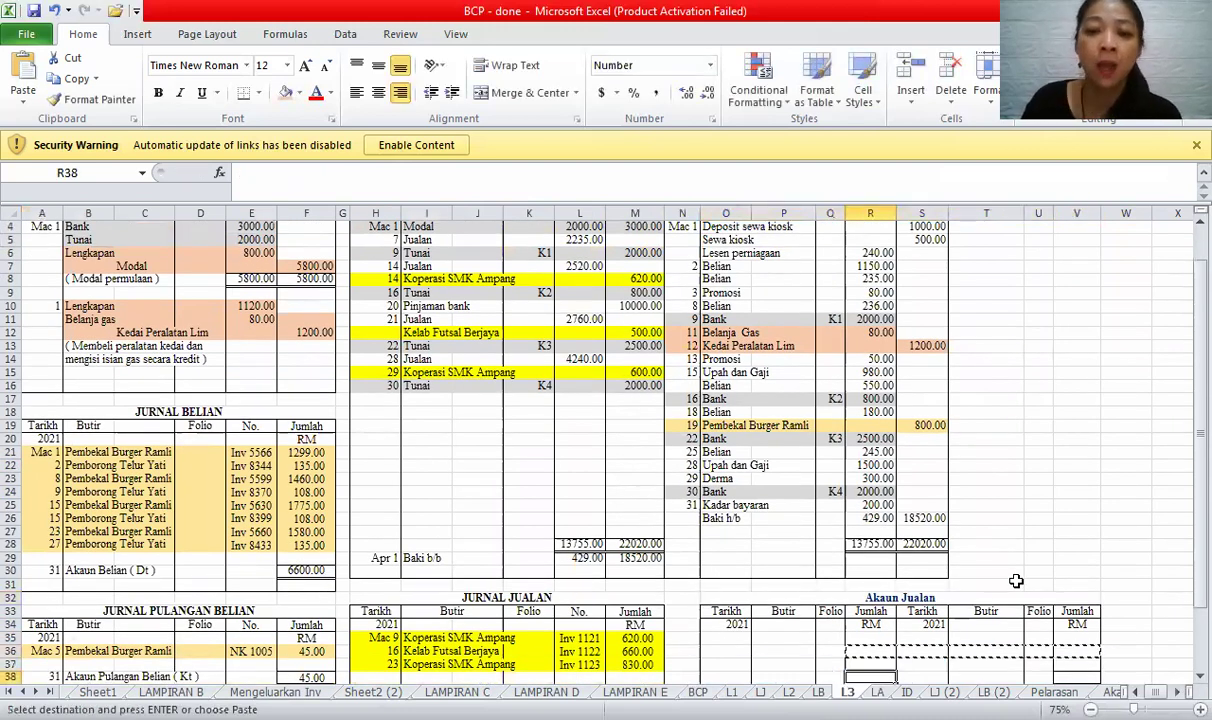
key("ctrl+v")
key("ctrl+z")
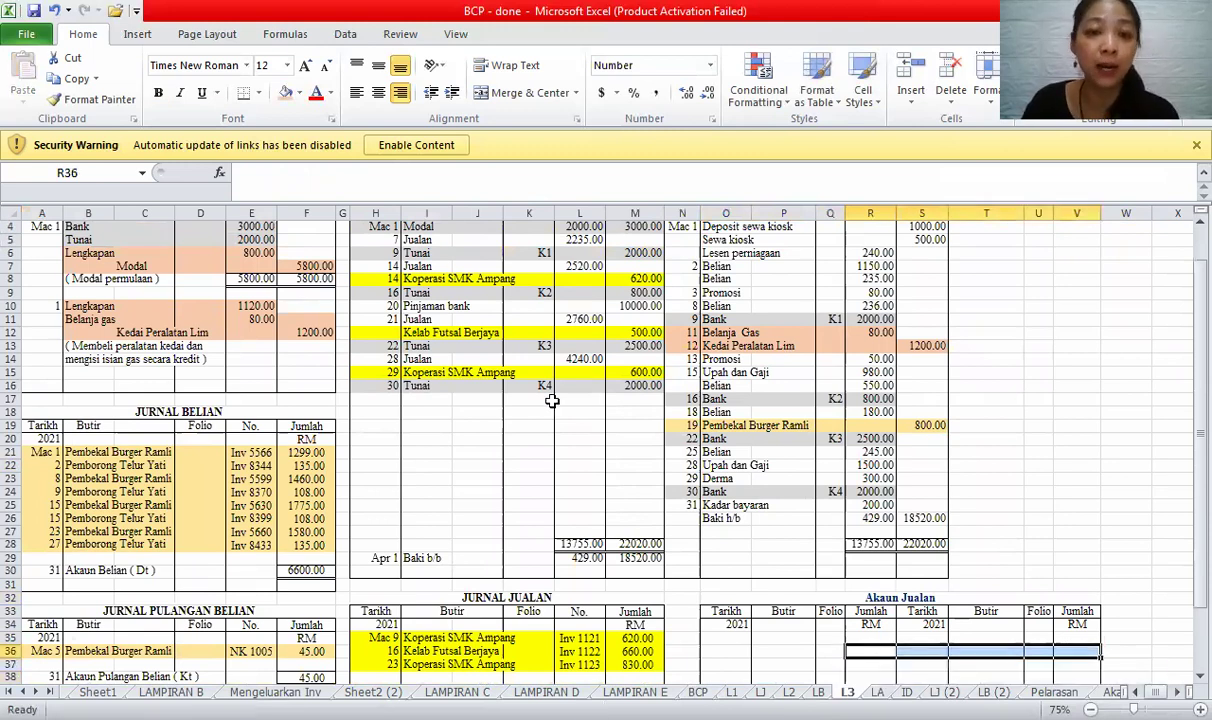
- Shade the cash book's Jualan receipt dated 7 orange as posted, from its date through its Tunai amount
left_click(412, 239)
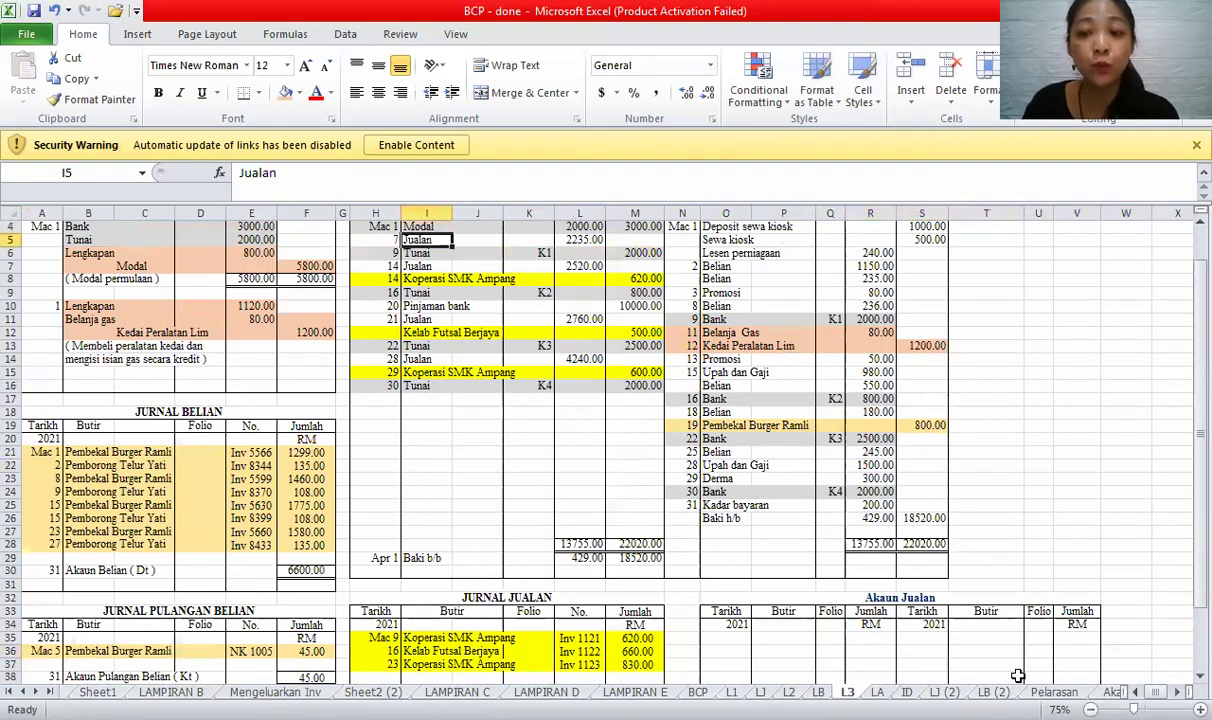
left_click_drag(353, 240, 580, 240)
left_click(285, 92)
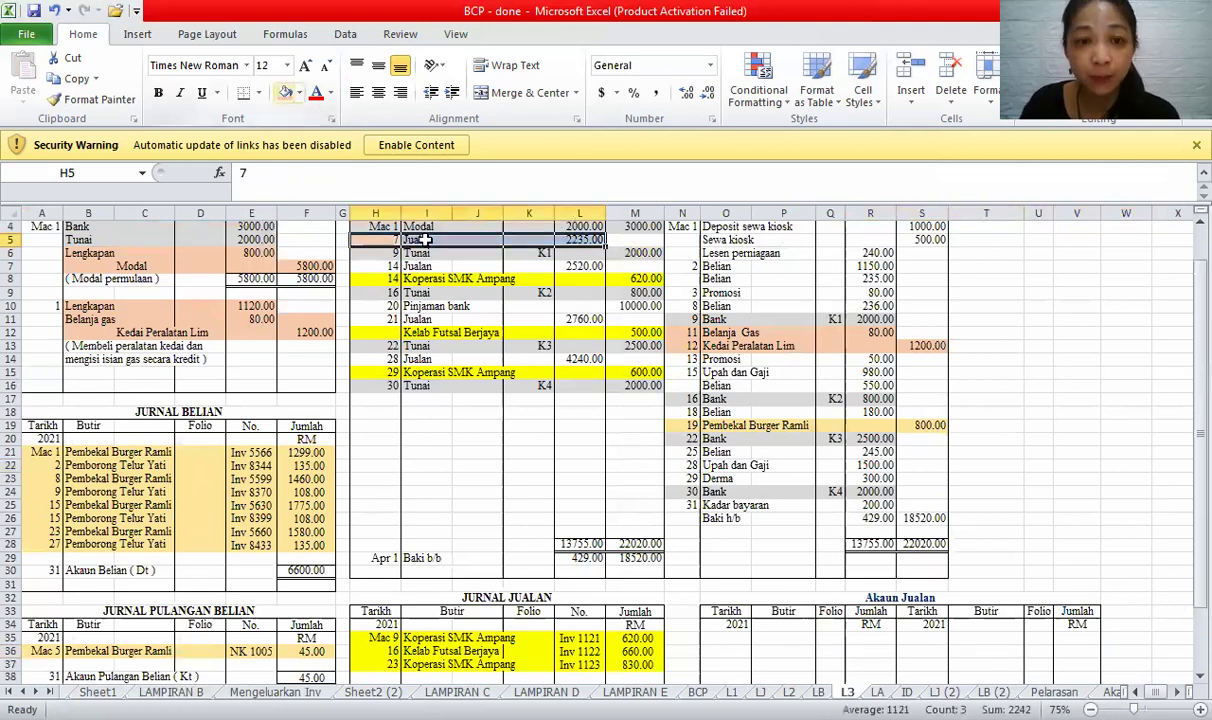
left_click(476, 345)
left_click_drag(376, 230, 550, 238)
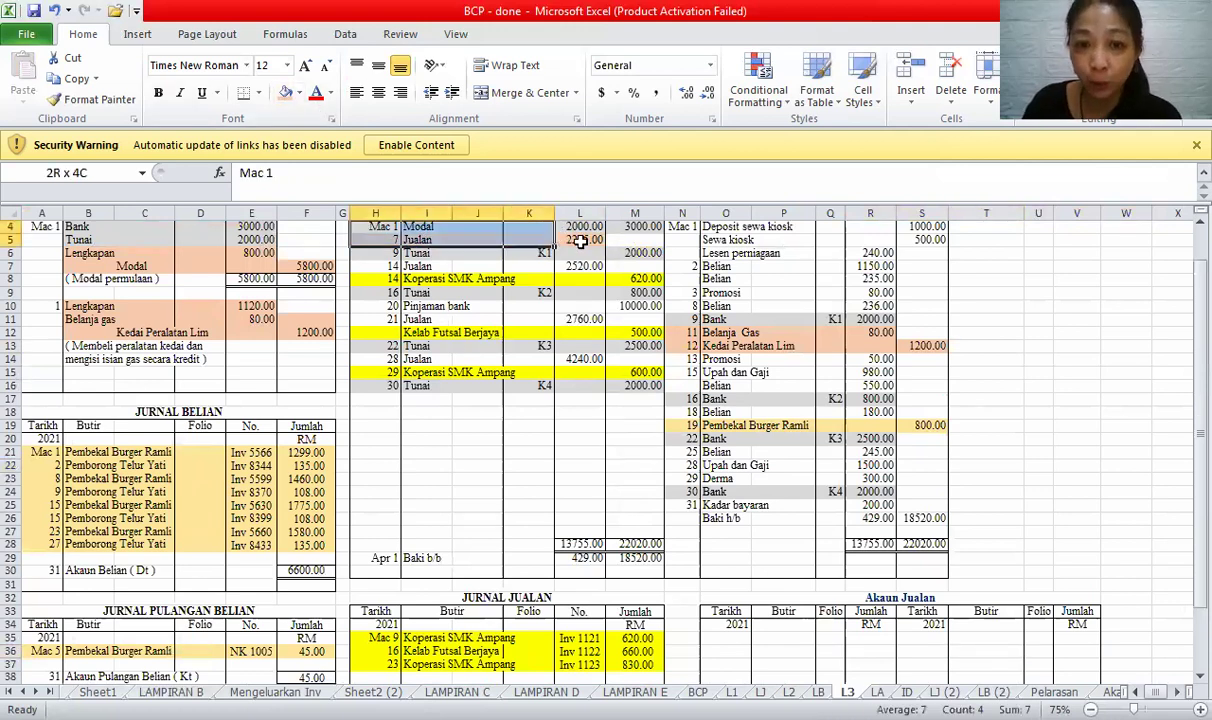
left_click(580, 240)
key("ctrl+z")
key("ctrl+z")
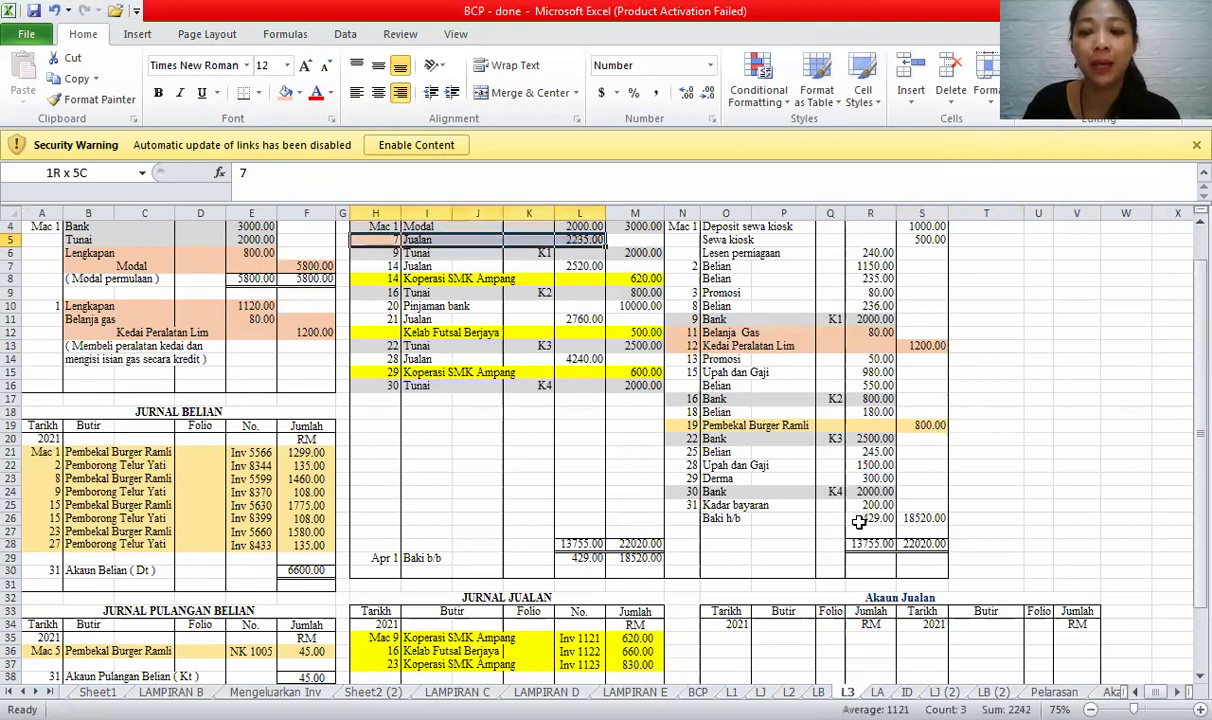
- Enter the first credit line of Akaun Jualan, dated Mac 7, with Tunai as particulars and 2235 as the amount
left_click(925, 638)
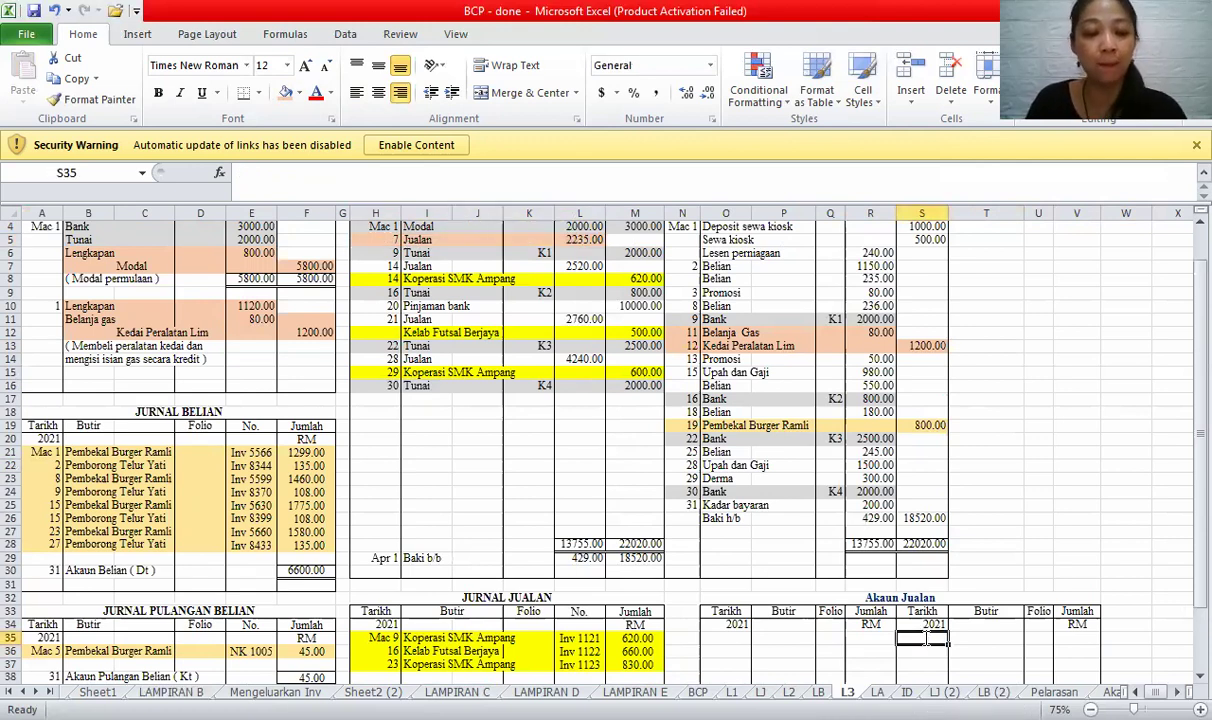
type("Mac 1")
key("Tab")
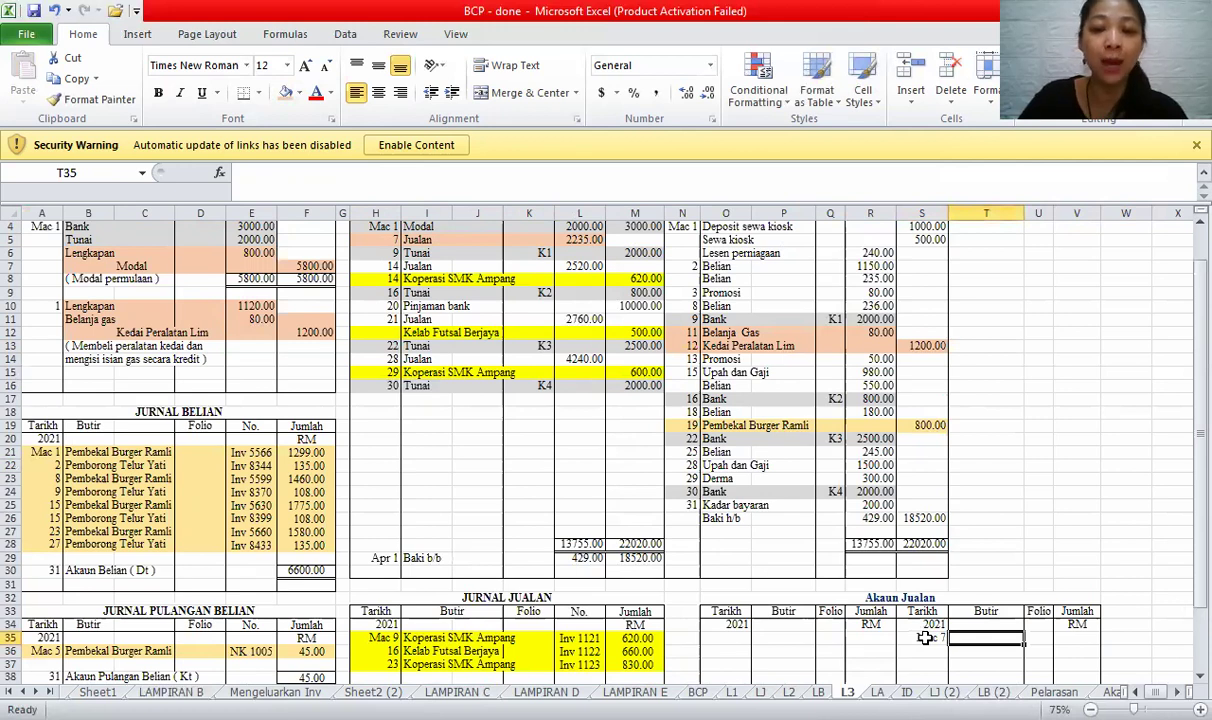
type("Tunai")
key("Tab")
key("Tab")
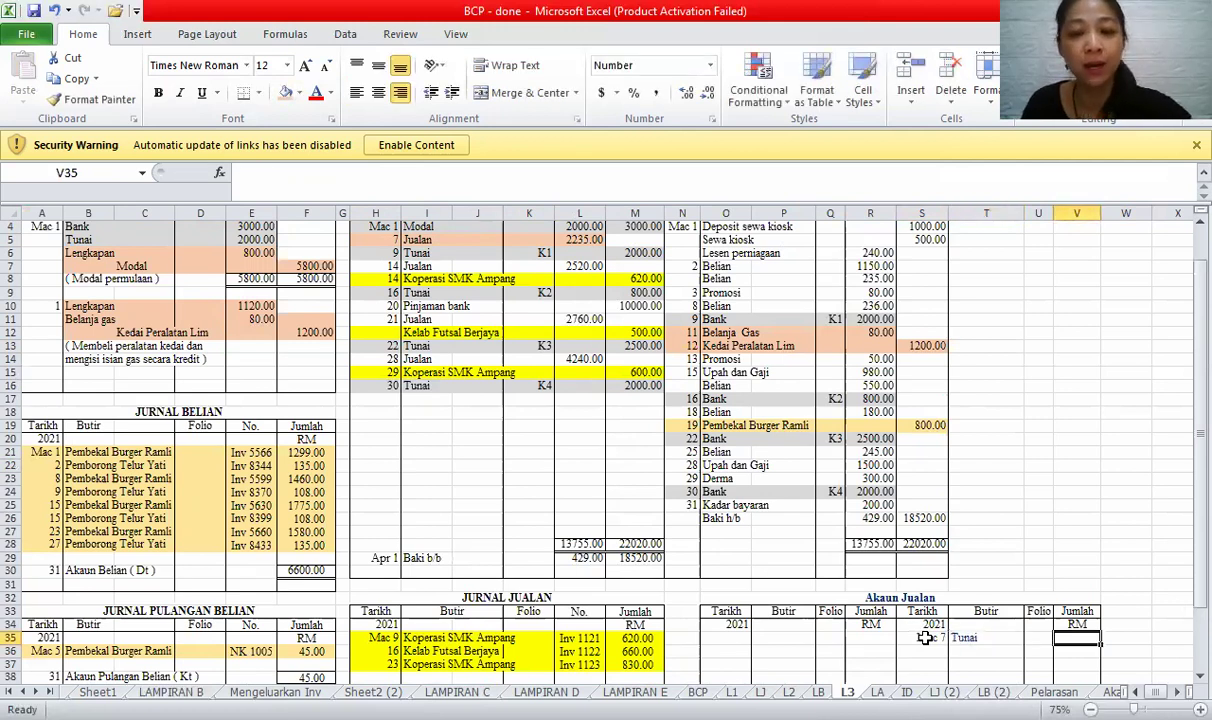
type("2235")
key("Tab")
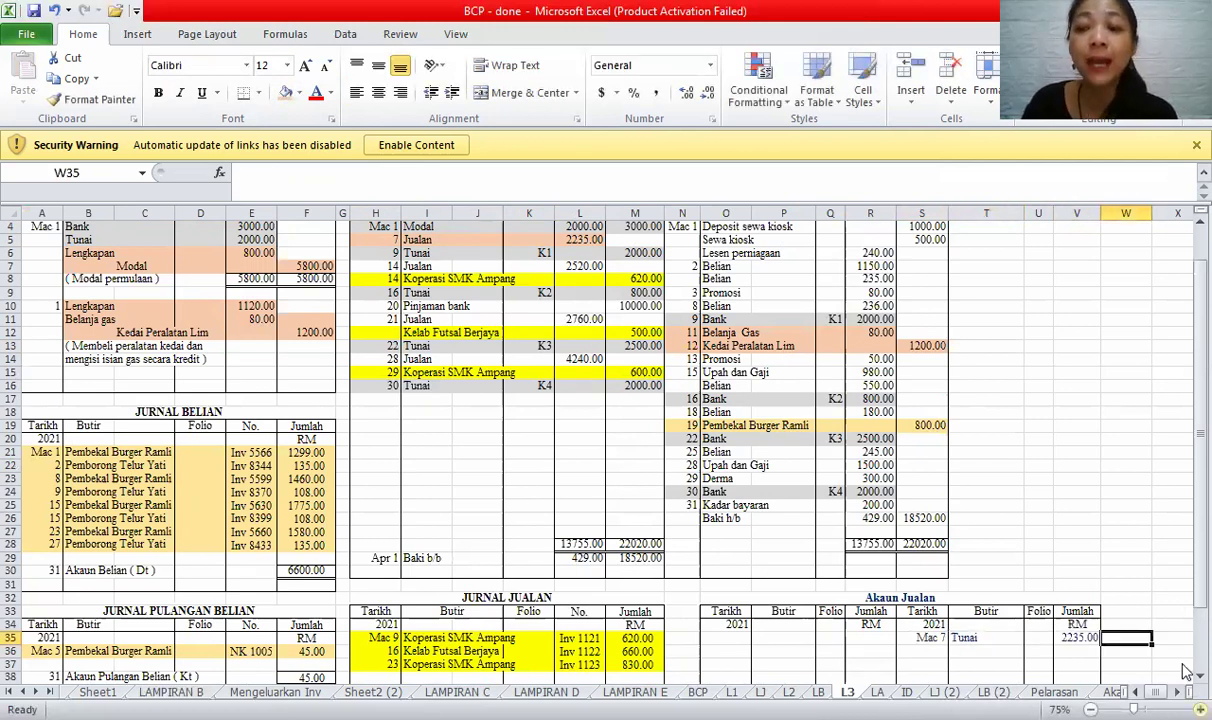
- Add a second credit line to Akaun Jualan dated 14, with Tunai as particulars and 2520 as the amount
scroll(1100, 620, "down", 1)
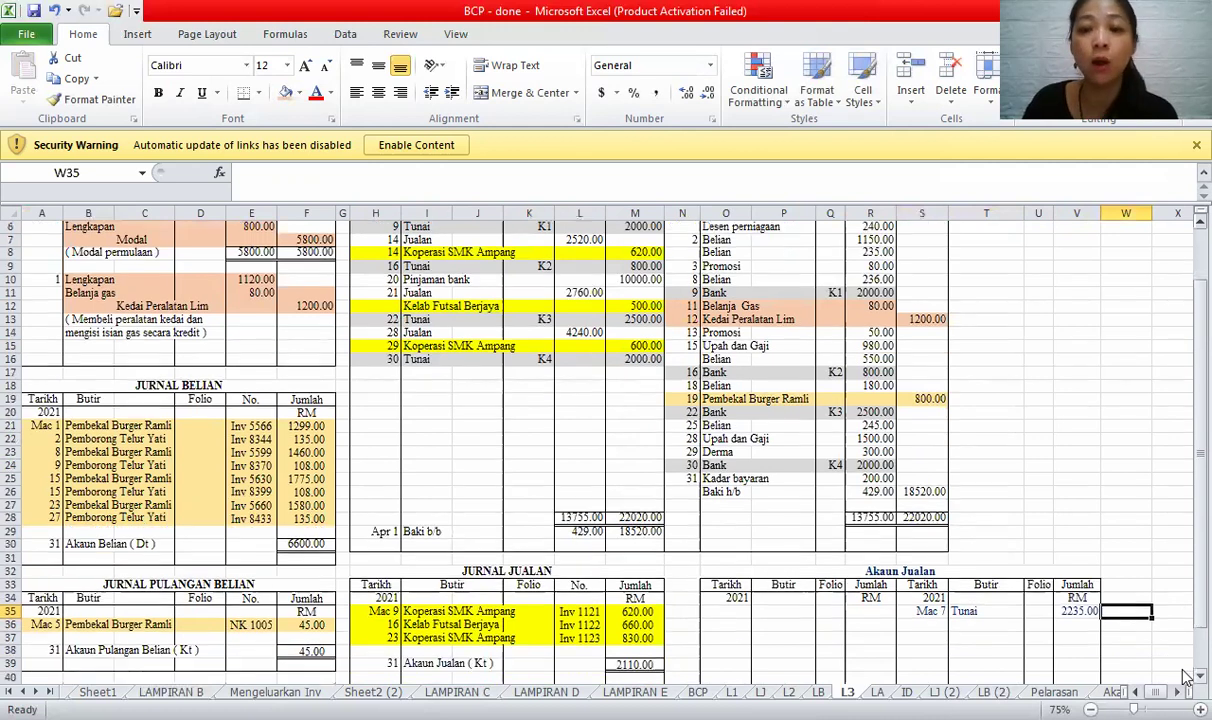
left_click(917, 627)
type("14")
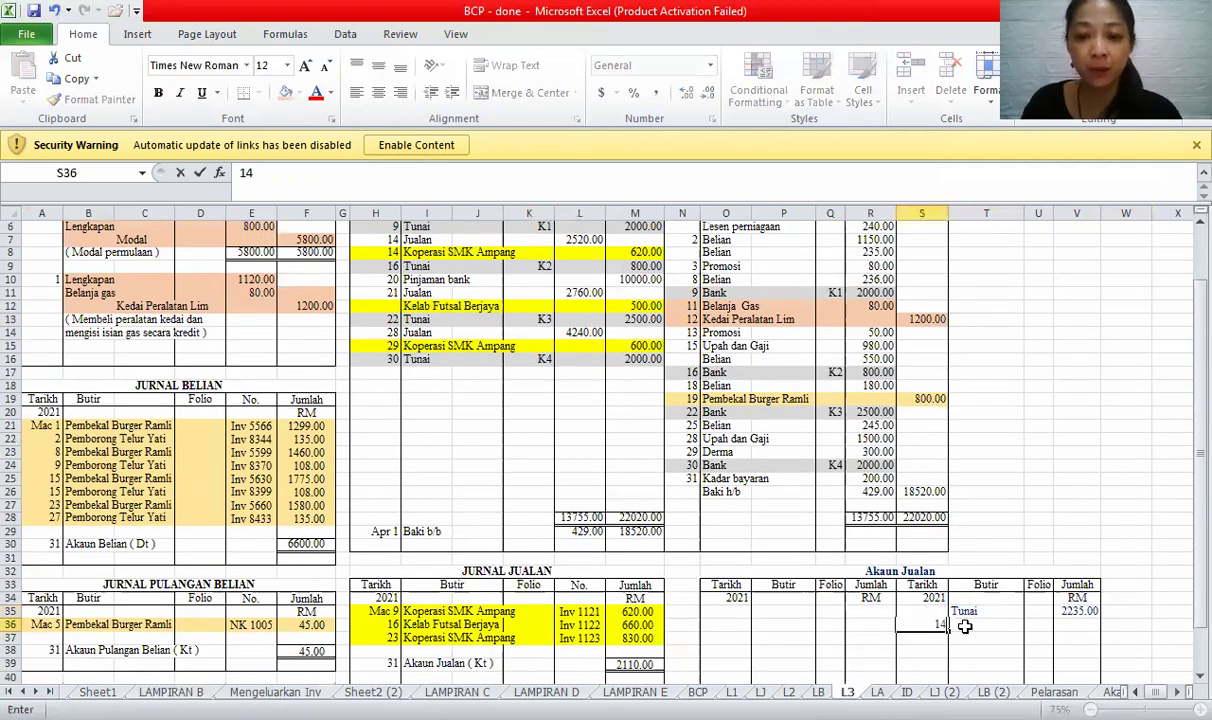
key("Tab")
type("Tunai")
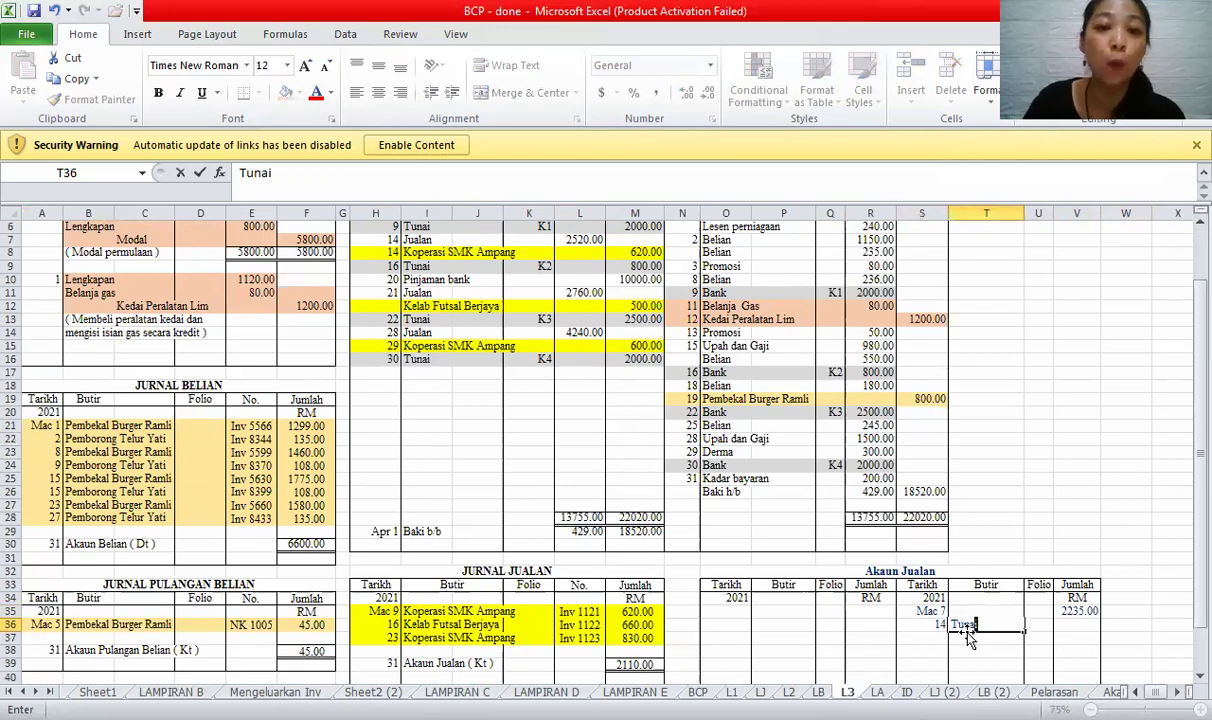
left_click(1075, 627)
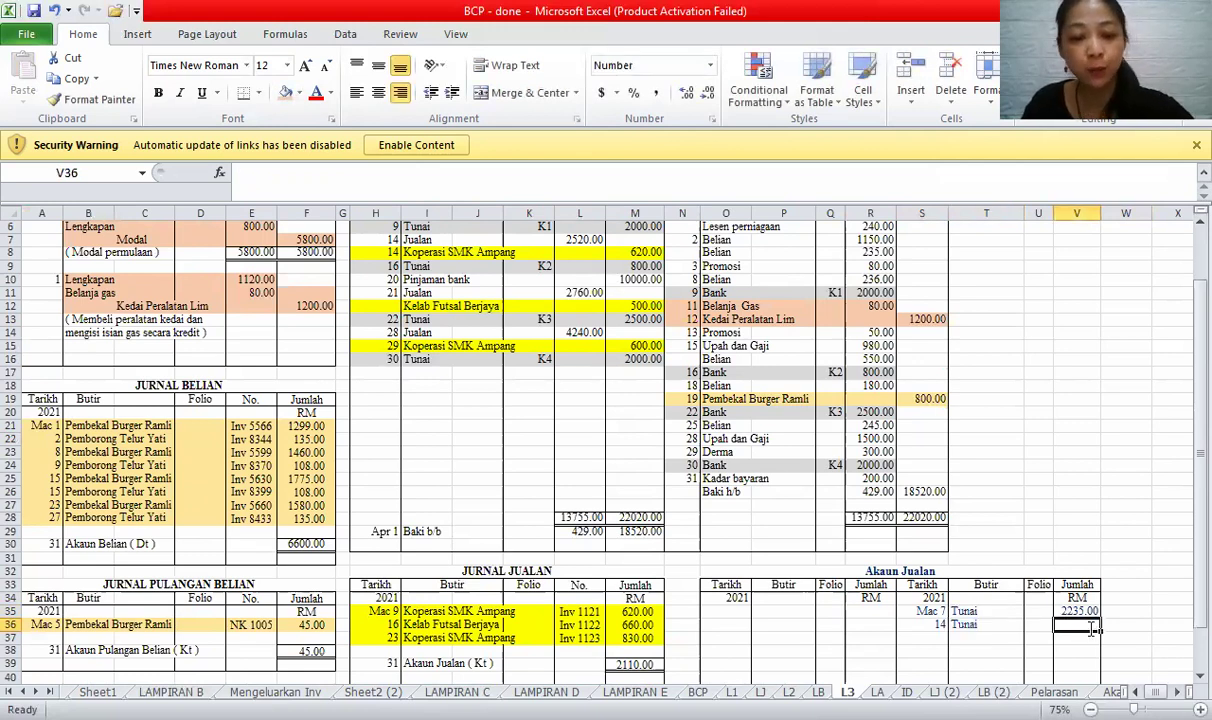
type("2520")
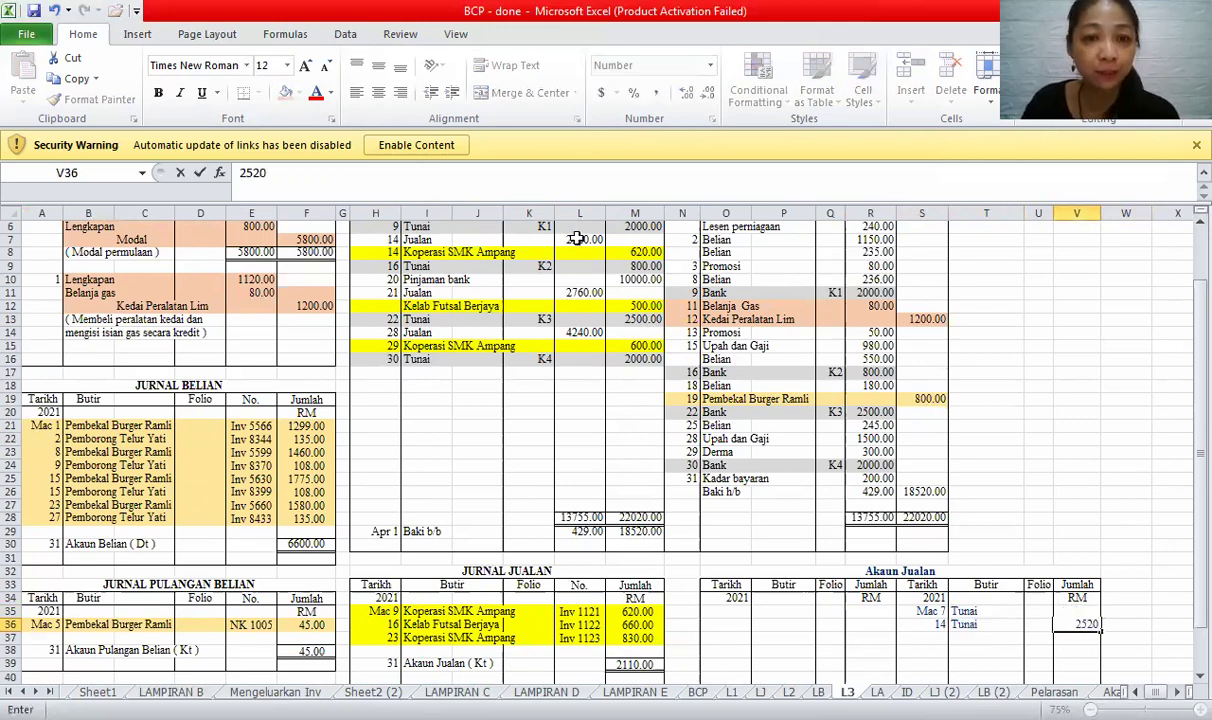
- Shade the cash book's Jualan receipts dated 14 and 21 orange as posted
left_click(372, 239)
key("shift+Right")
key("shift+Right")
key("shift+Right")
key("shift+Right")
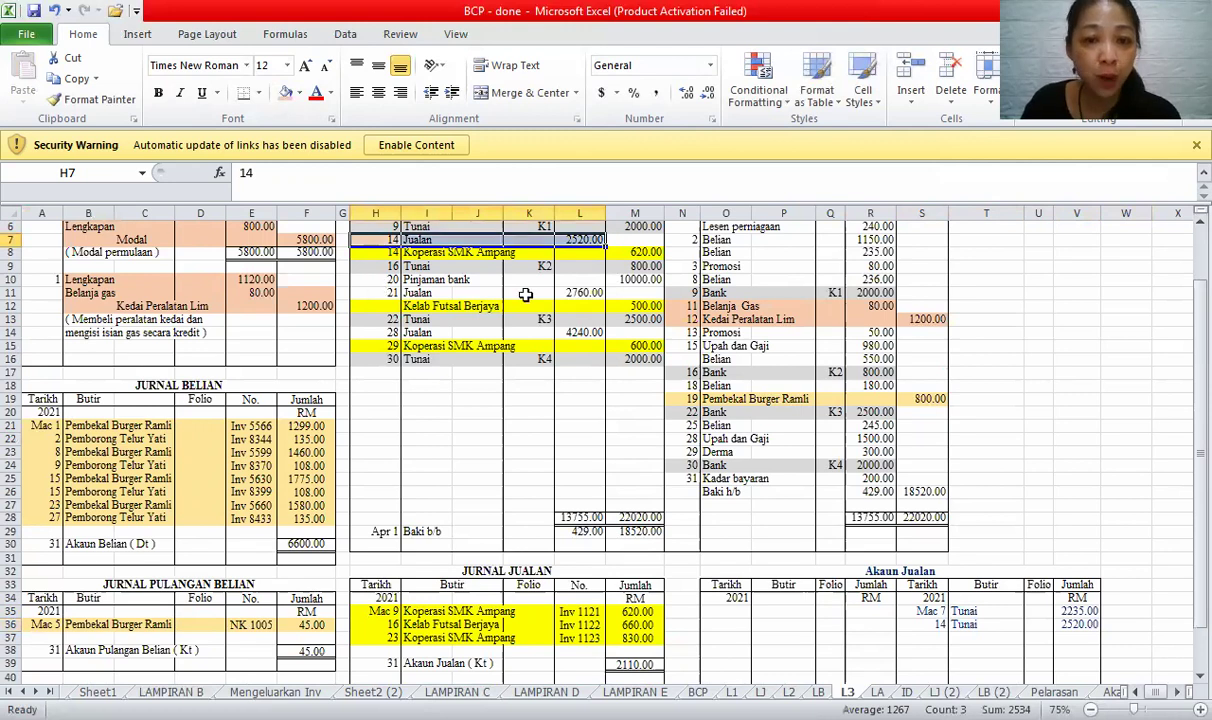
left_click_drag(375, 292, 580, 292)
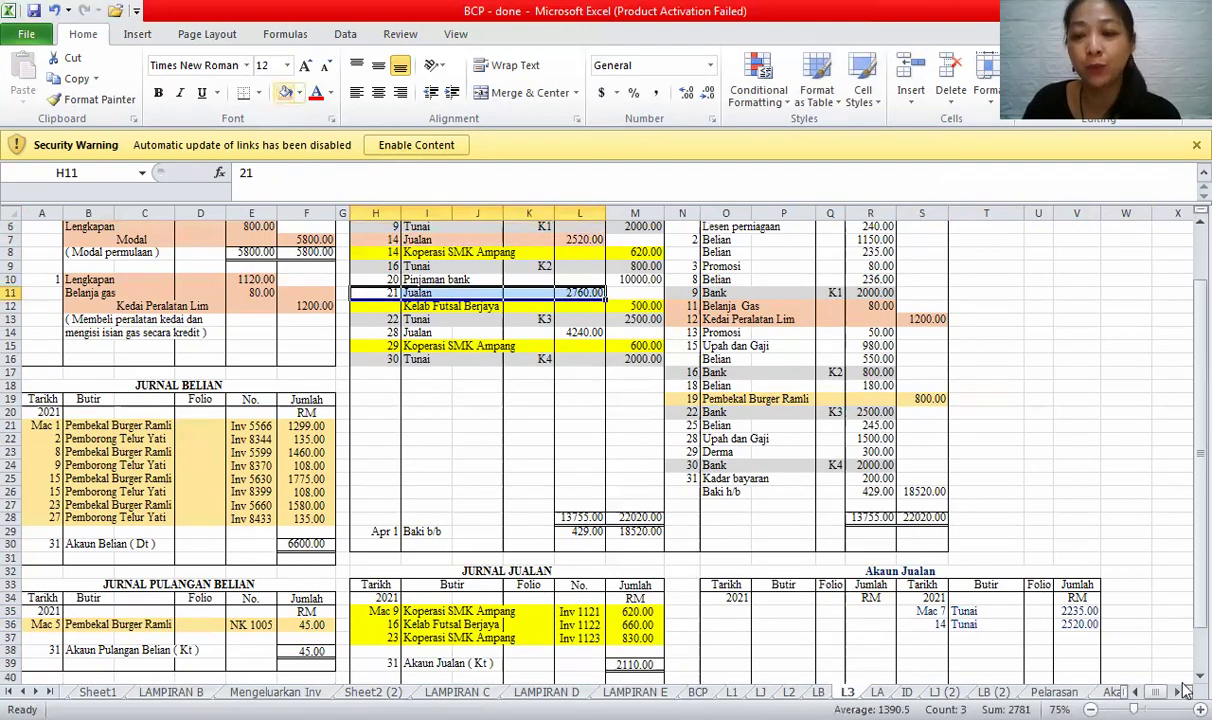
- Add a third credit line to Akaun Jualan dated 21, with Tunai as particulars and 2760 as the amount
scroll(953, 605, "down", 1)
left_click(922, 597)
type("21")
left_click(980, 598)
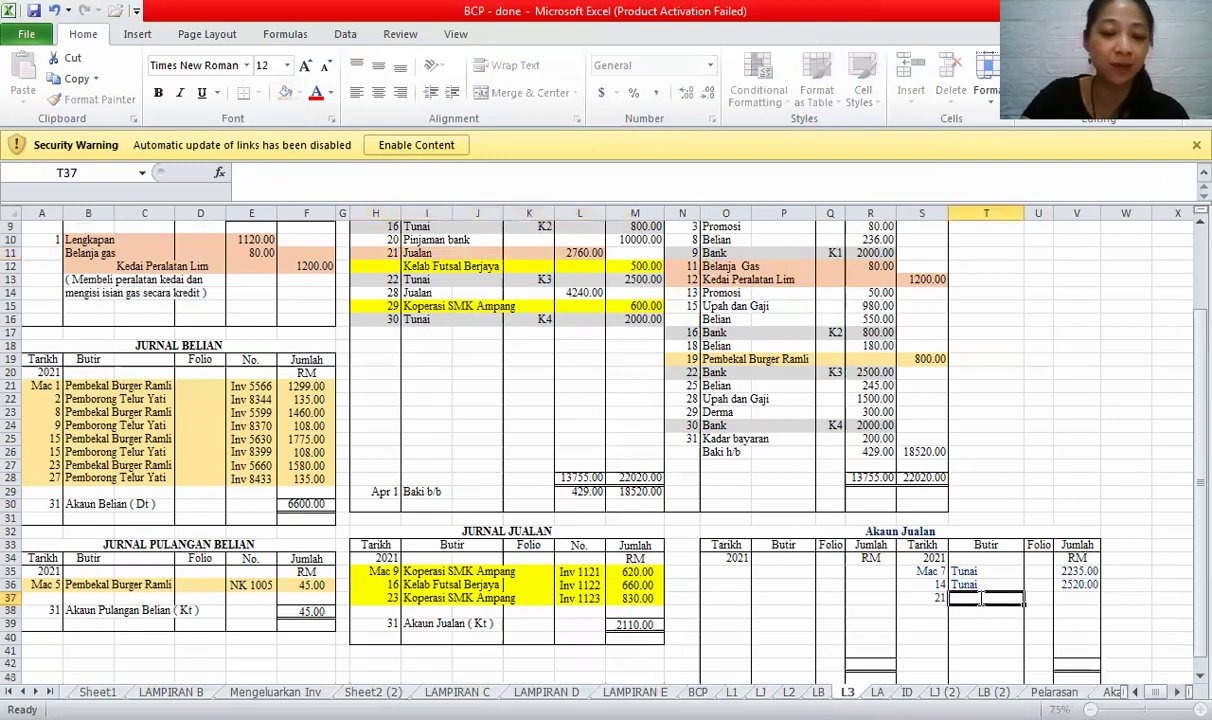
type("Tunai")
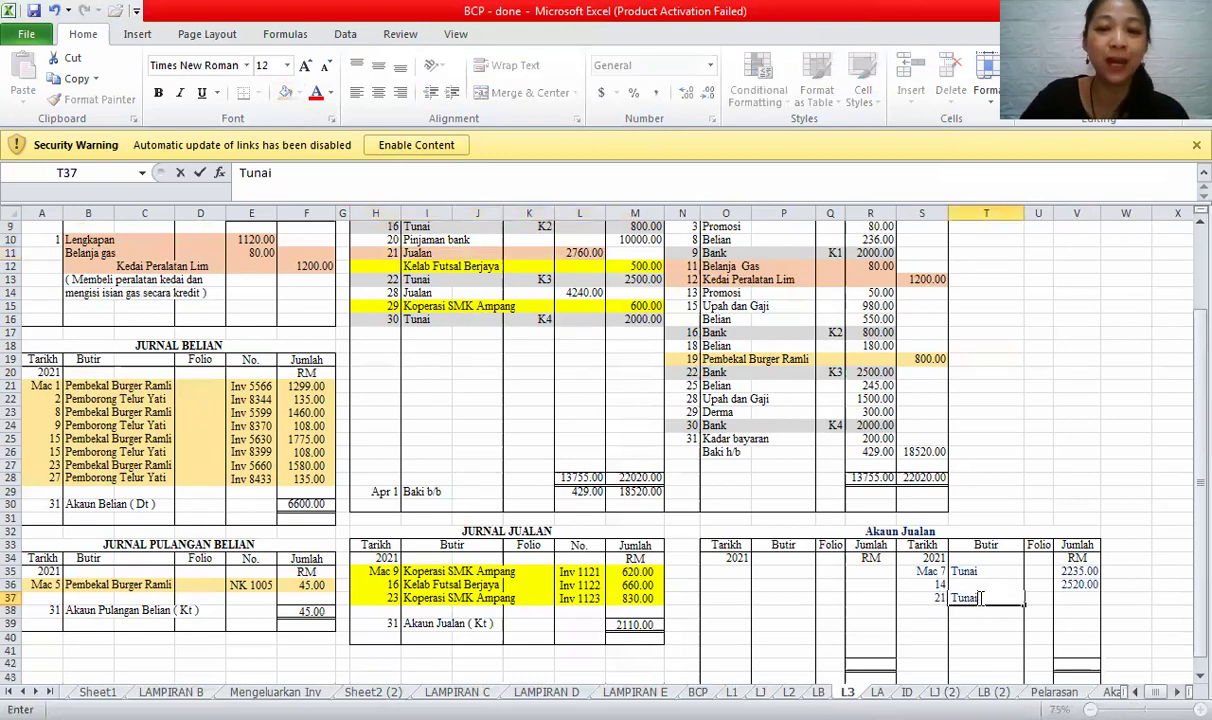
left_click(1065, 599)
type("2")
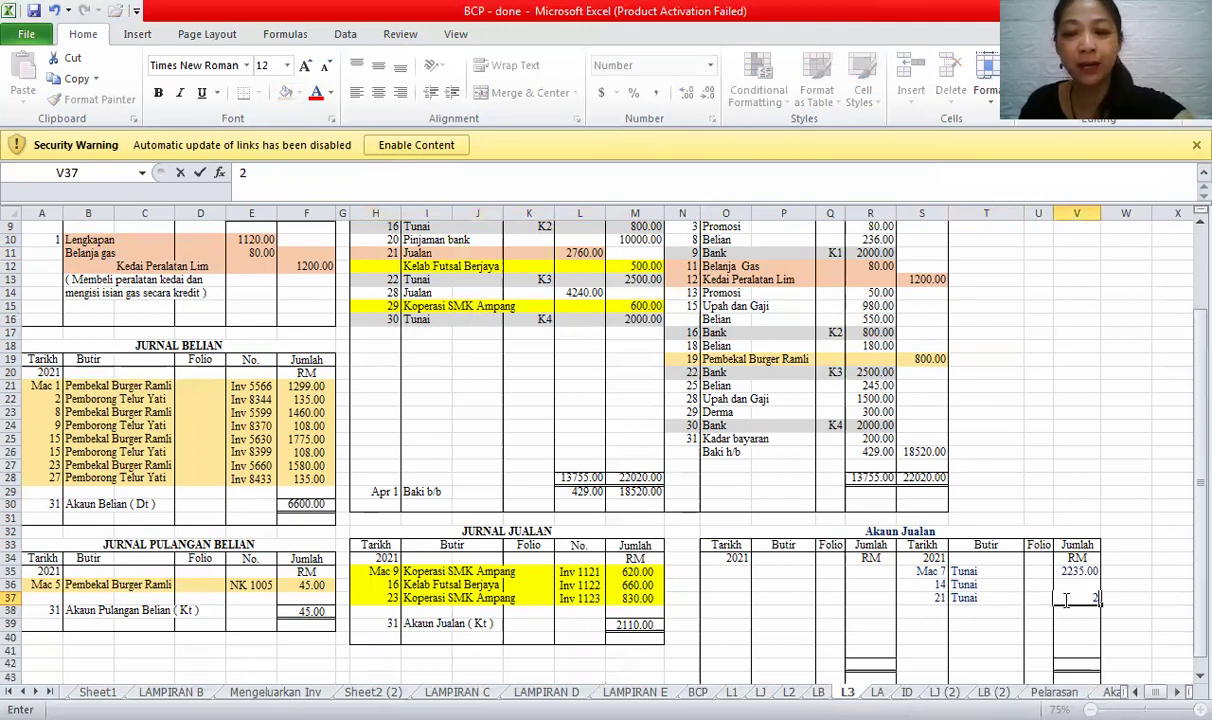
type("760")
left_click(1065, 428)
- Shade the cash book's Jualan receipt dated 28 orange and post it to Akaun Jualan's credit side as Tunai, 4240, dated 28
left_click_drag(362, 292, 580, 292)
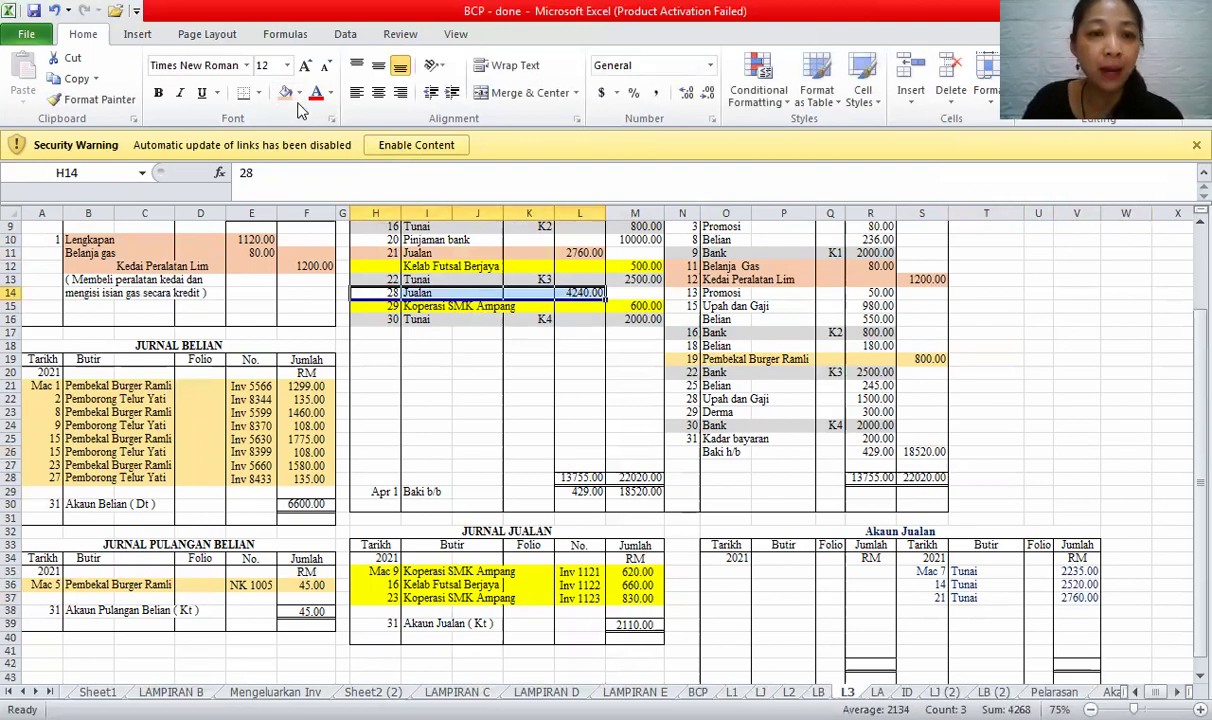
left_click(927, 609)
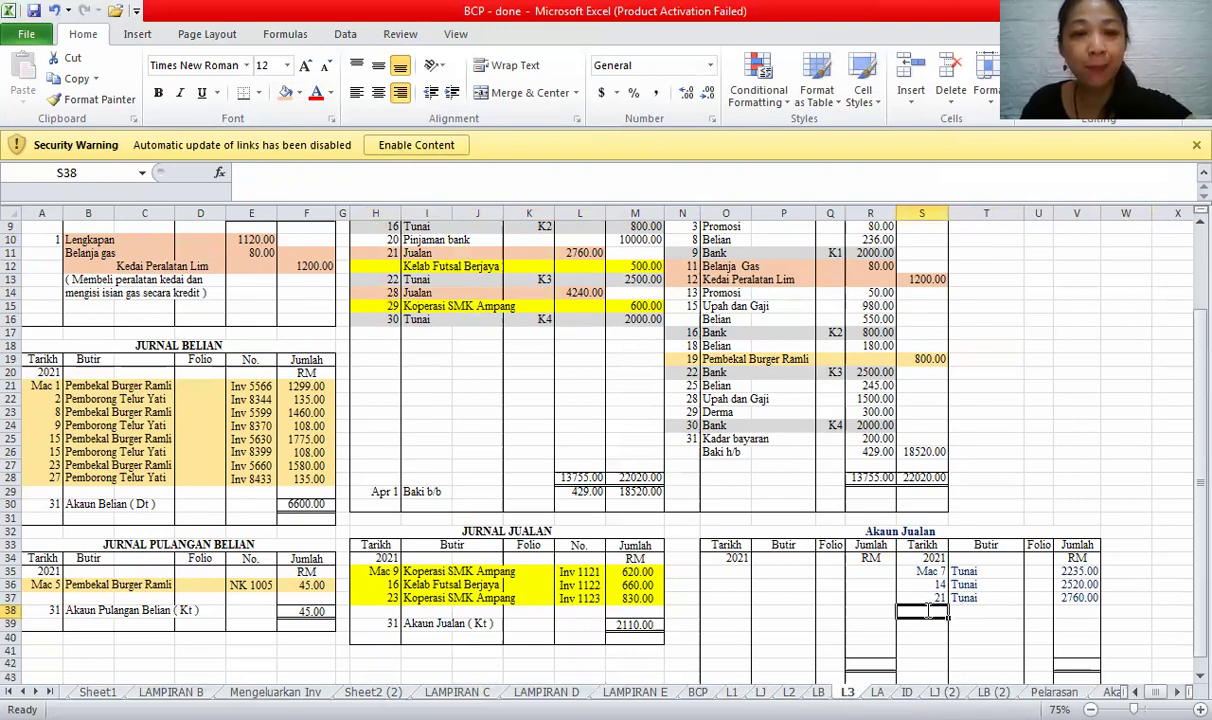
type("28")
left_click(966, 615)
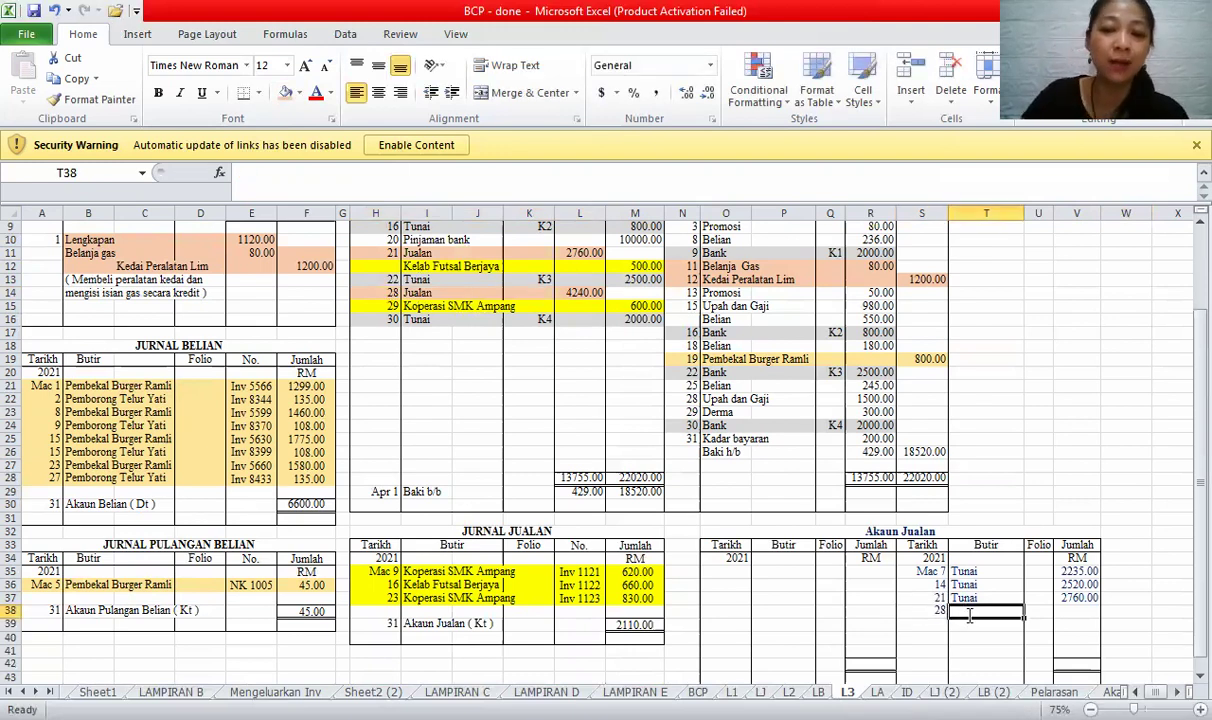
type("Tunai")
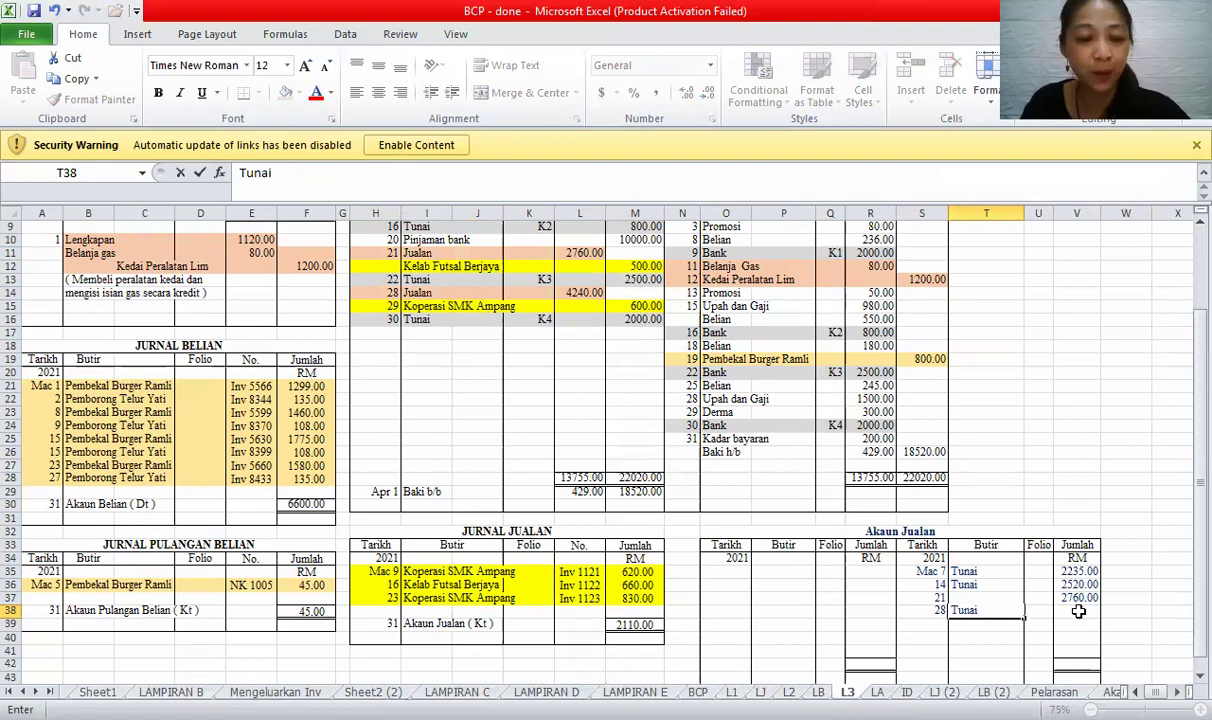
left_click(1077, 611)
type("4240")
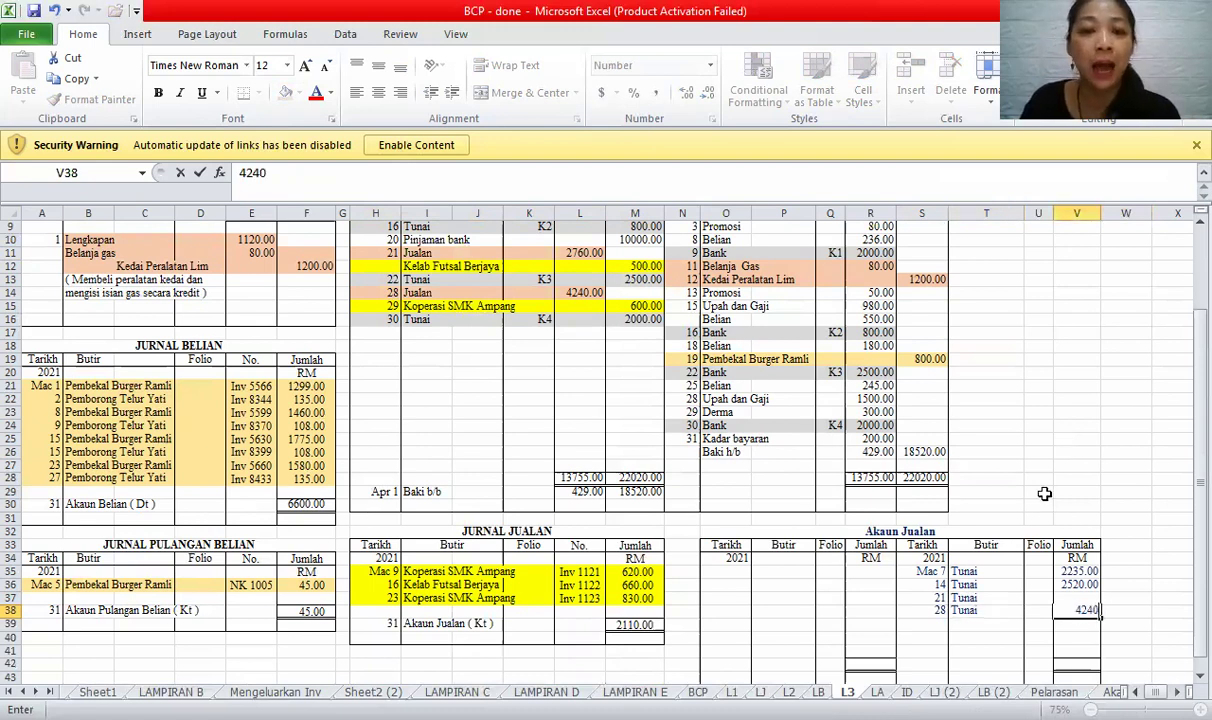
left_click(1075, 438)
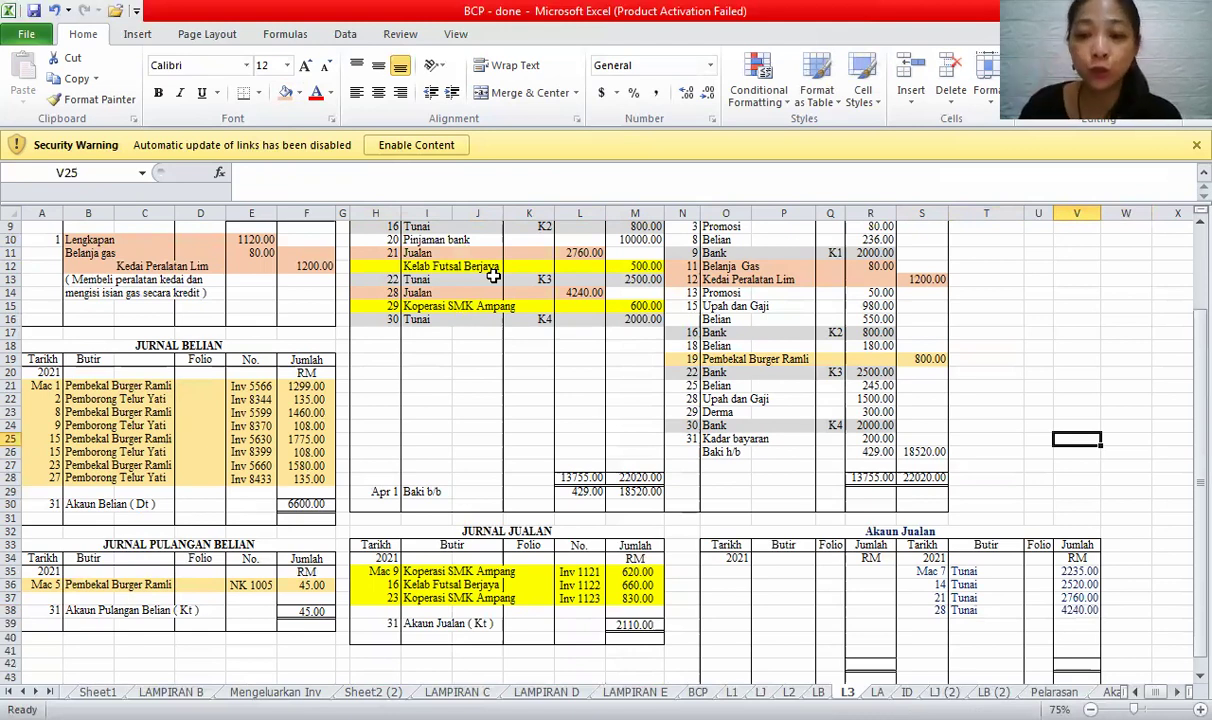
left_click(972, 586)
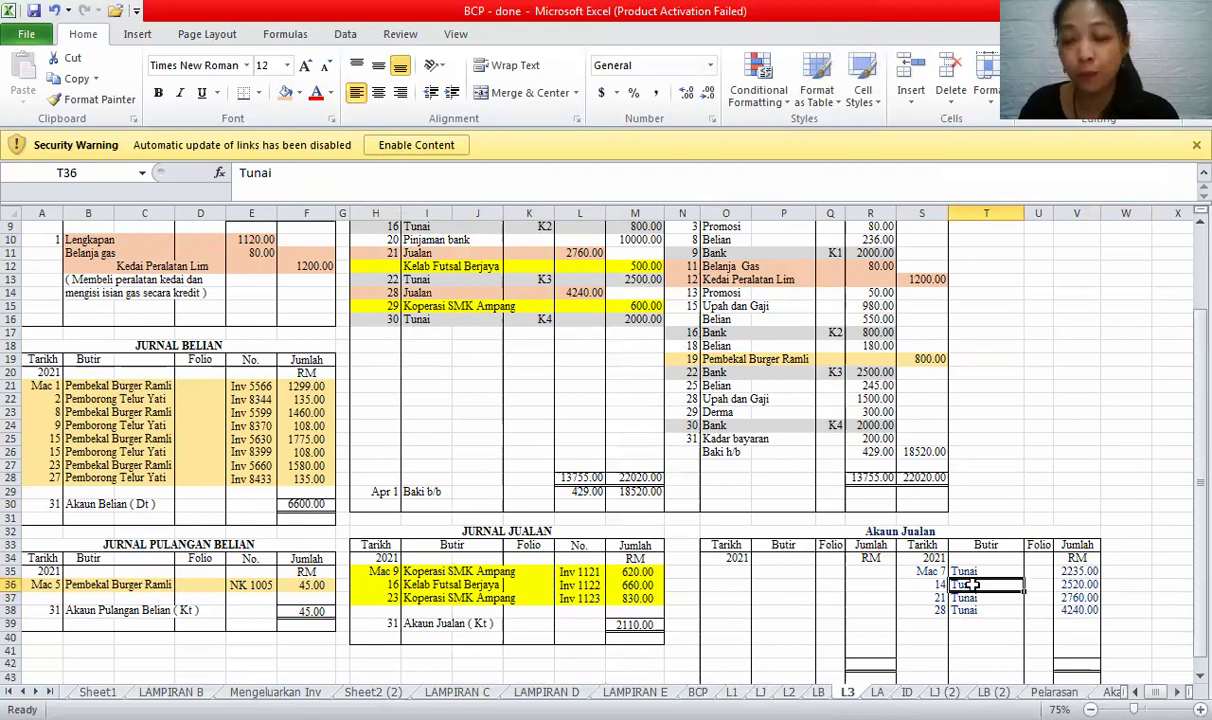
left_click_drag(910, 572, 1078, 612)
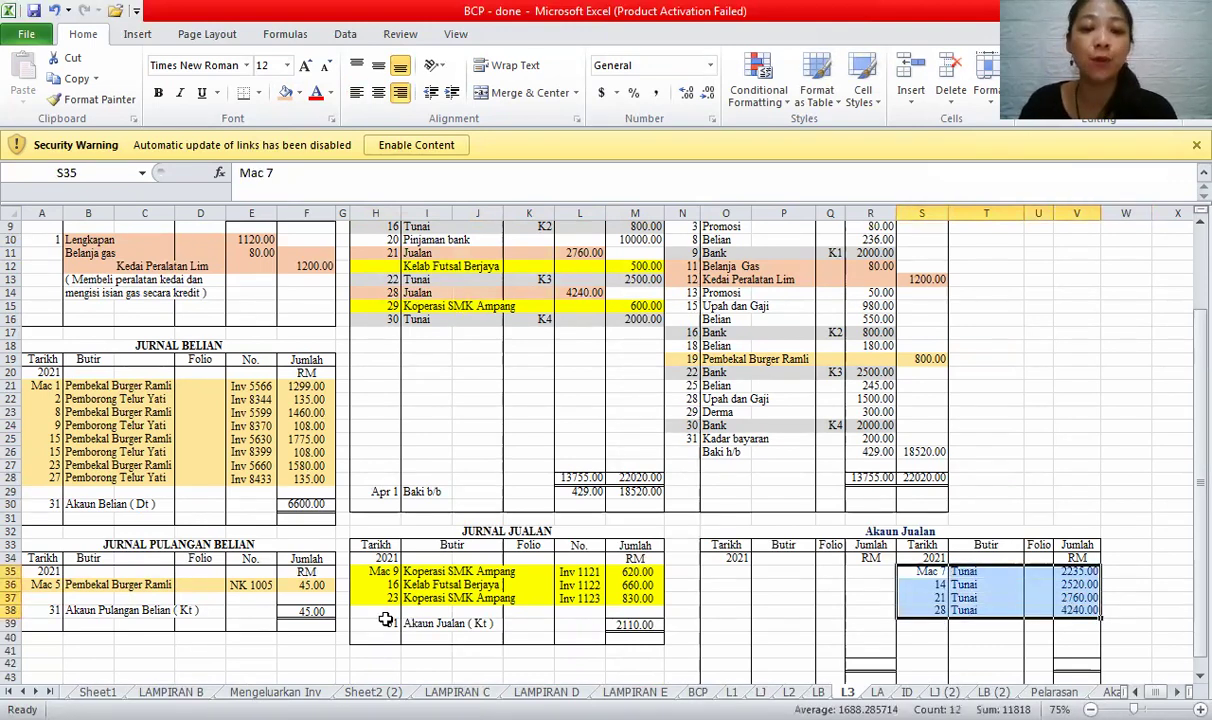
- Shade the Akaun Jualan ( Kt ) total row dated 31 in Jurnal Jualan orange as posted
left_click_drag(385, 623, 630, 624)
left_click(290, 99)
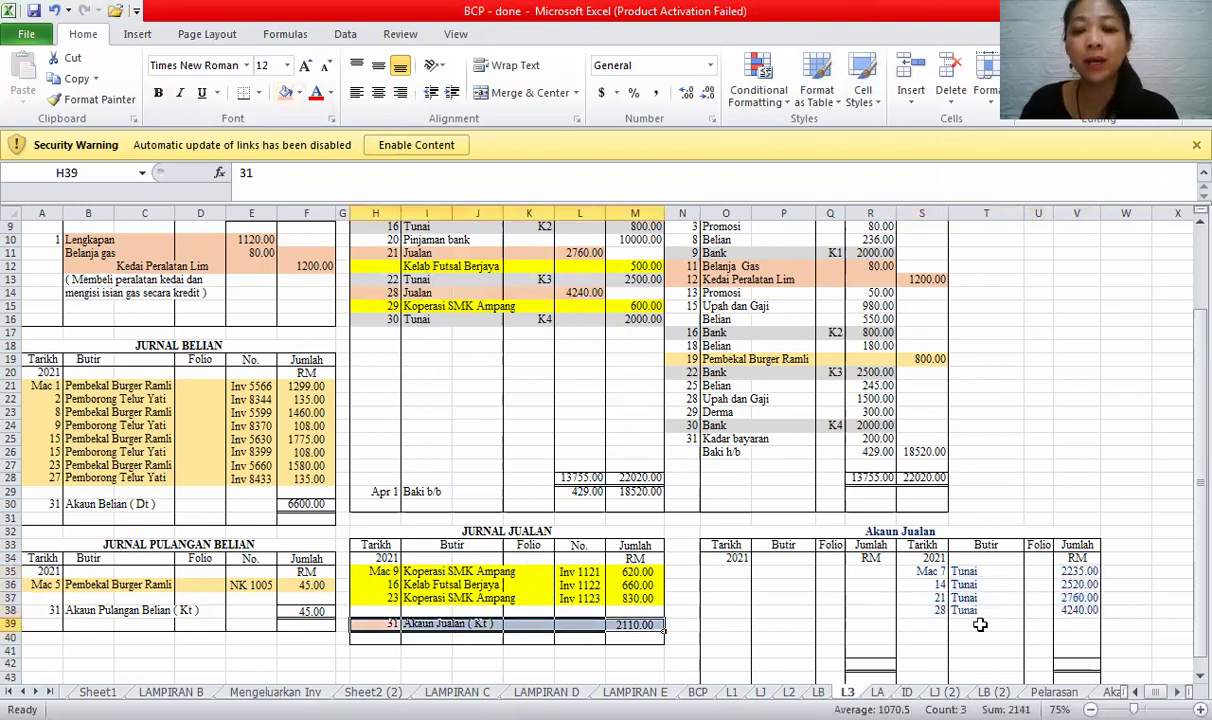
left_click(478, 624)
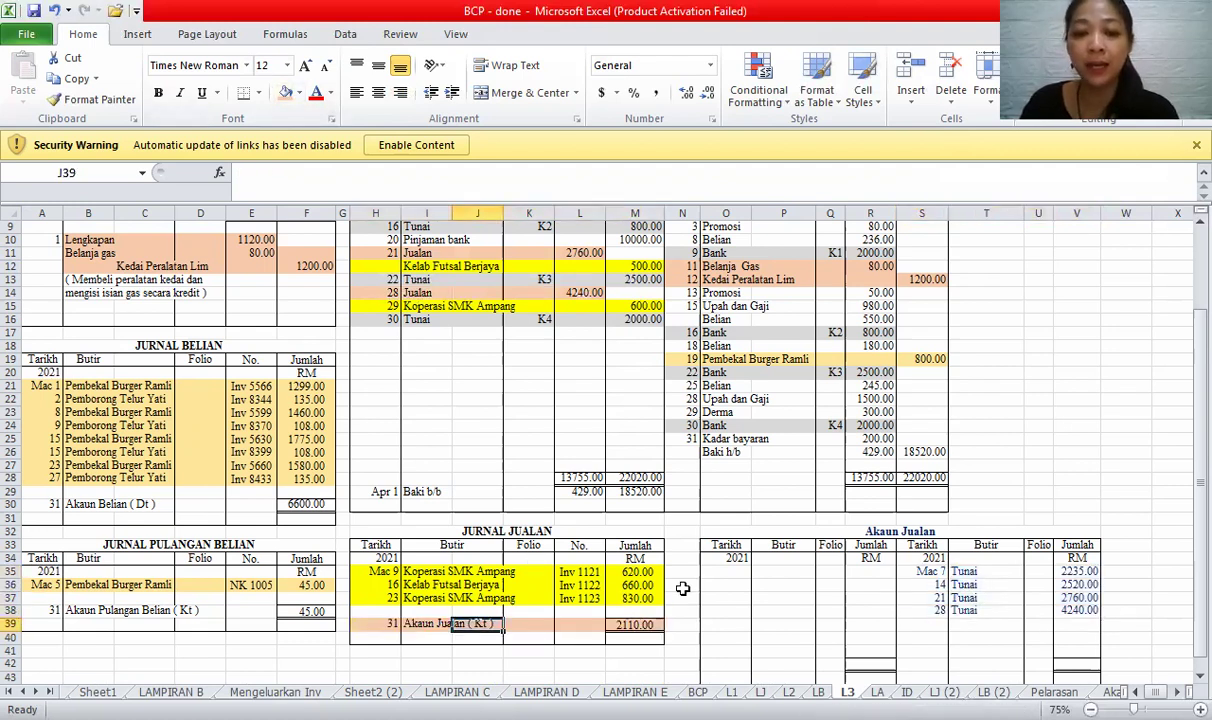
- Add a credit line to Akaun Jualan dated 31, with Akaun belum terima as particulars and 2110 as the amount
left_click(1082, 624)
type("2110")
left_click(934, 624)
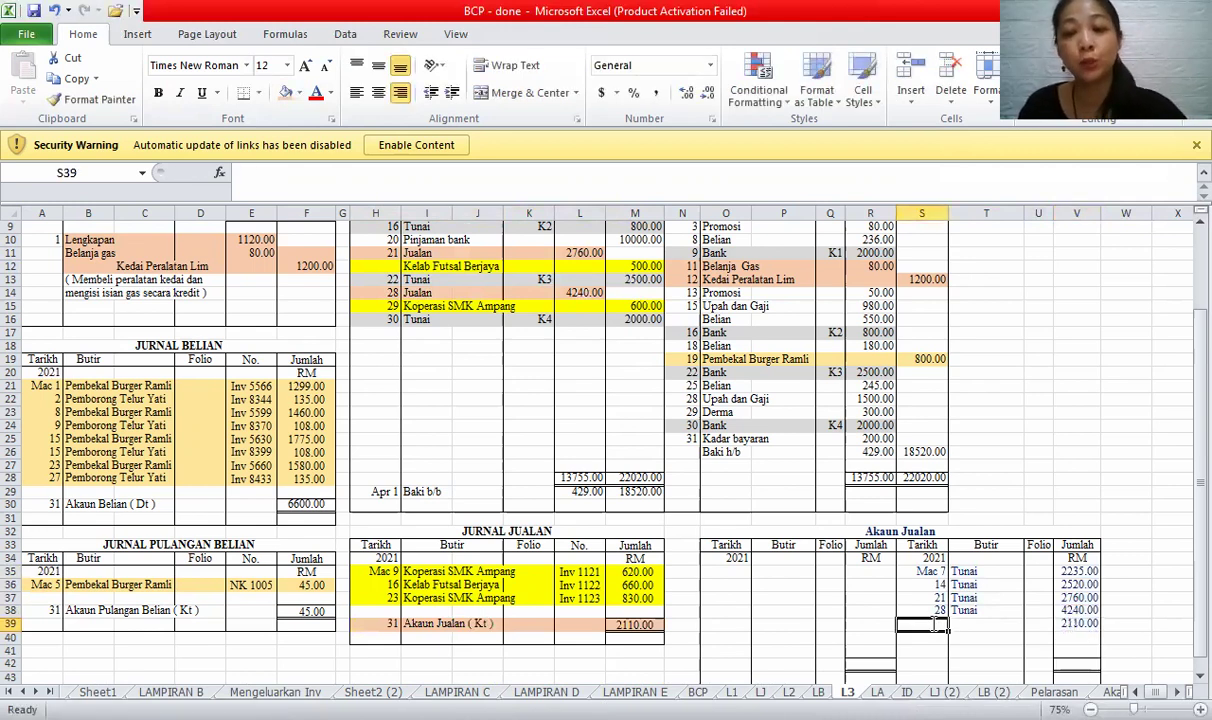
type("31")
left_click(960, 626)
type("Akaun belum teri")
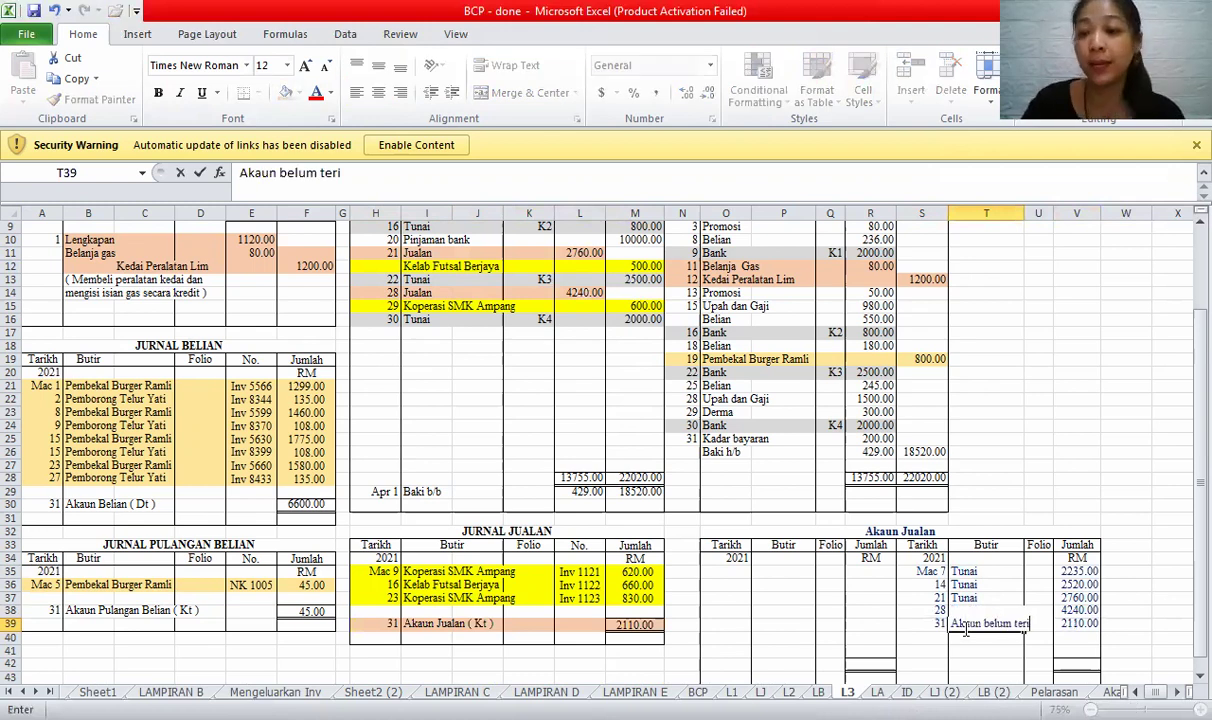
type("ma")
- Enter the totals of Akaun Jualan in row 42, 13865 on both the credit and the debit side
left_click(1077, 660)
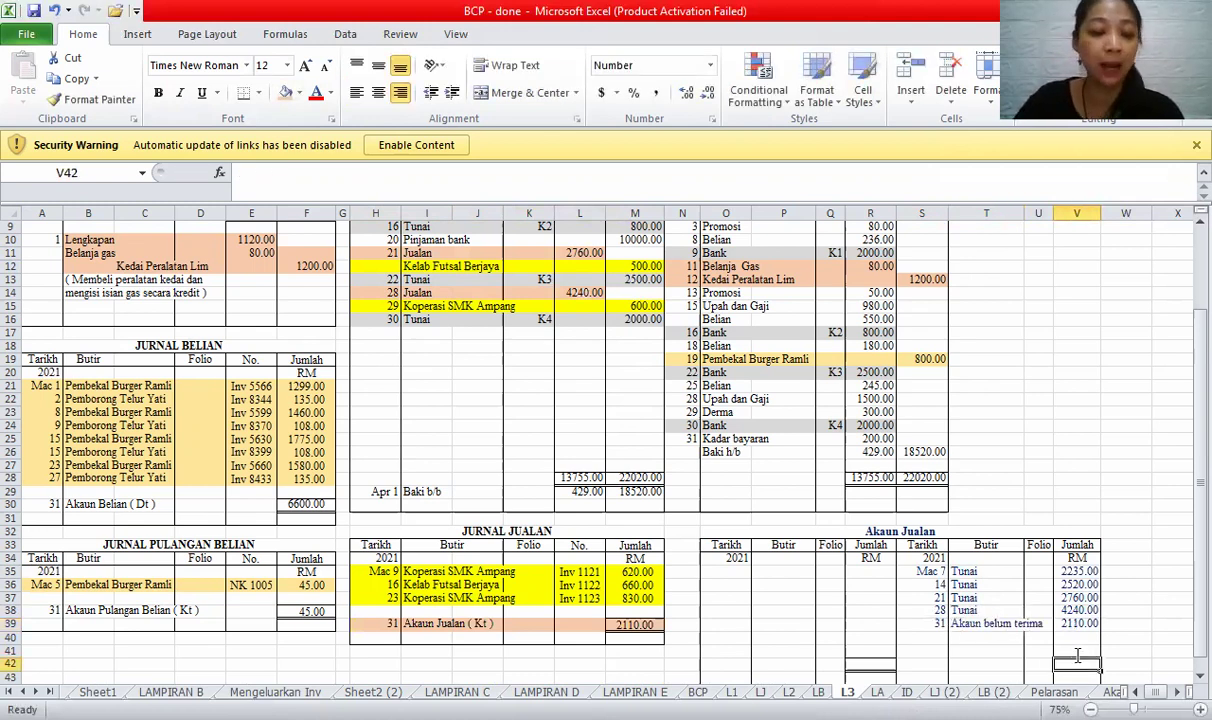
type("=")
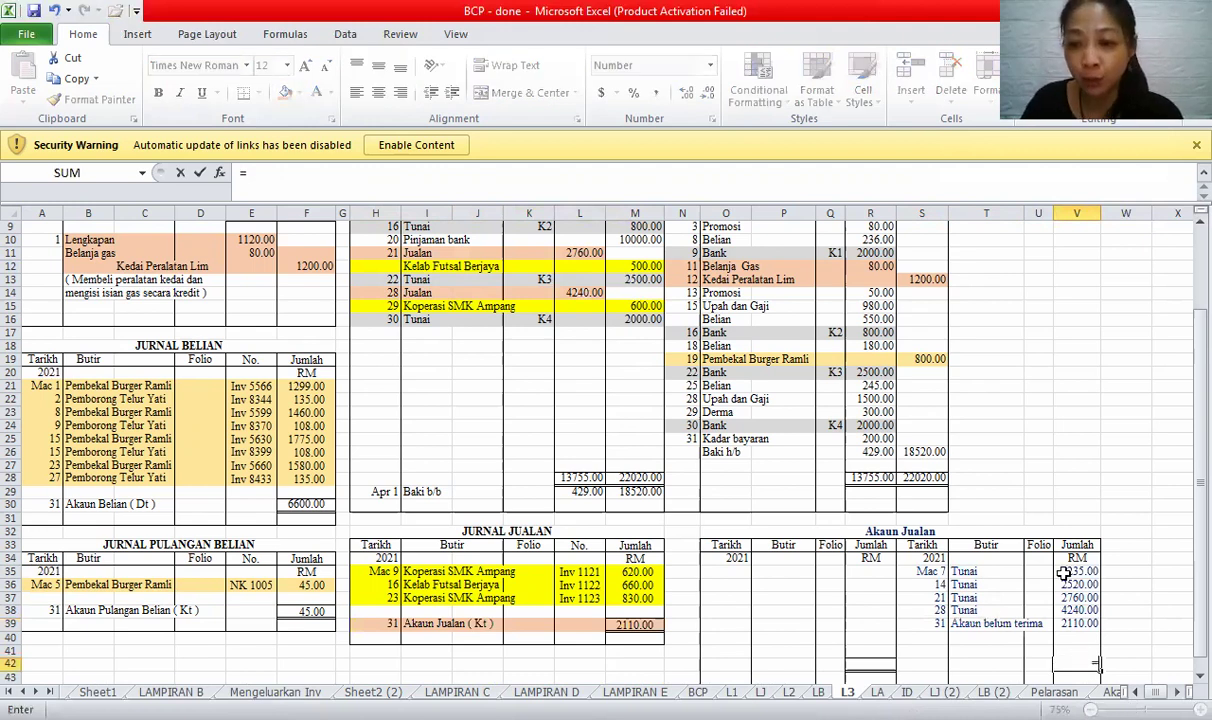
key("Escape")
left_click(875, 663)
type("13865")
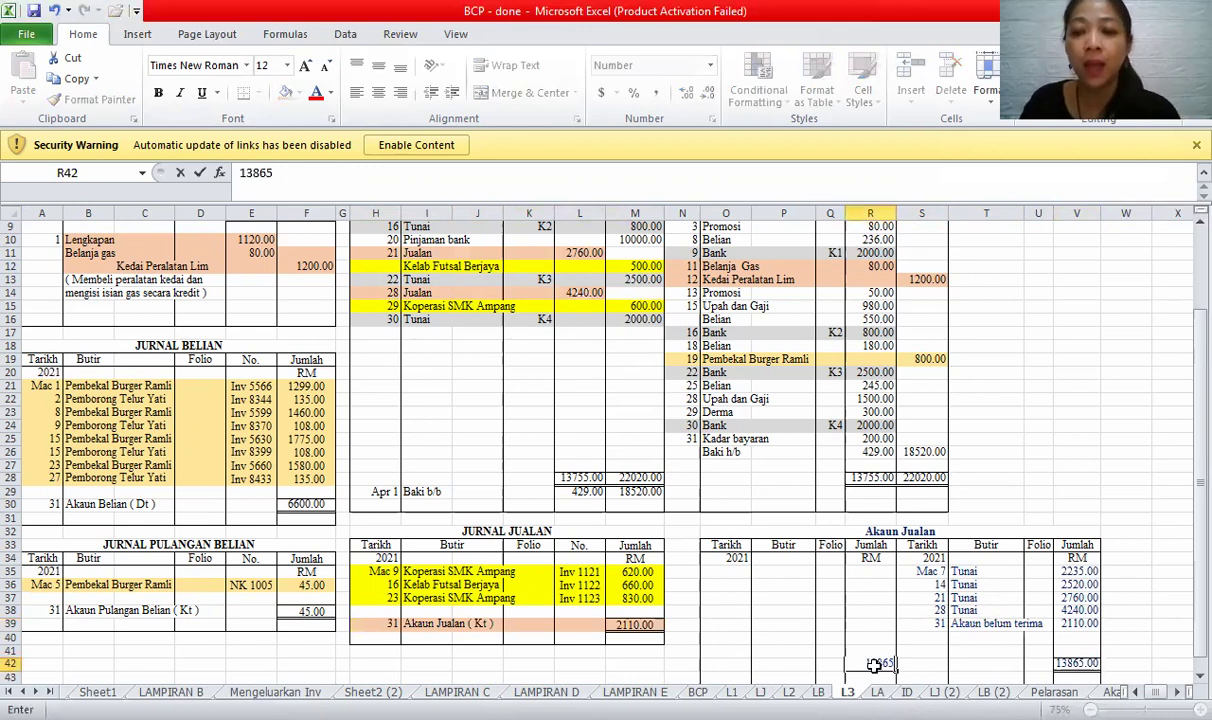
- Enter the closing balance on Akaun Jualan's debit side, dated Mac 31, with Baki h/b as particulars and 13865 as the amount
scroll(1183, 683, "down", 1)
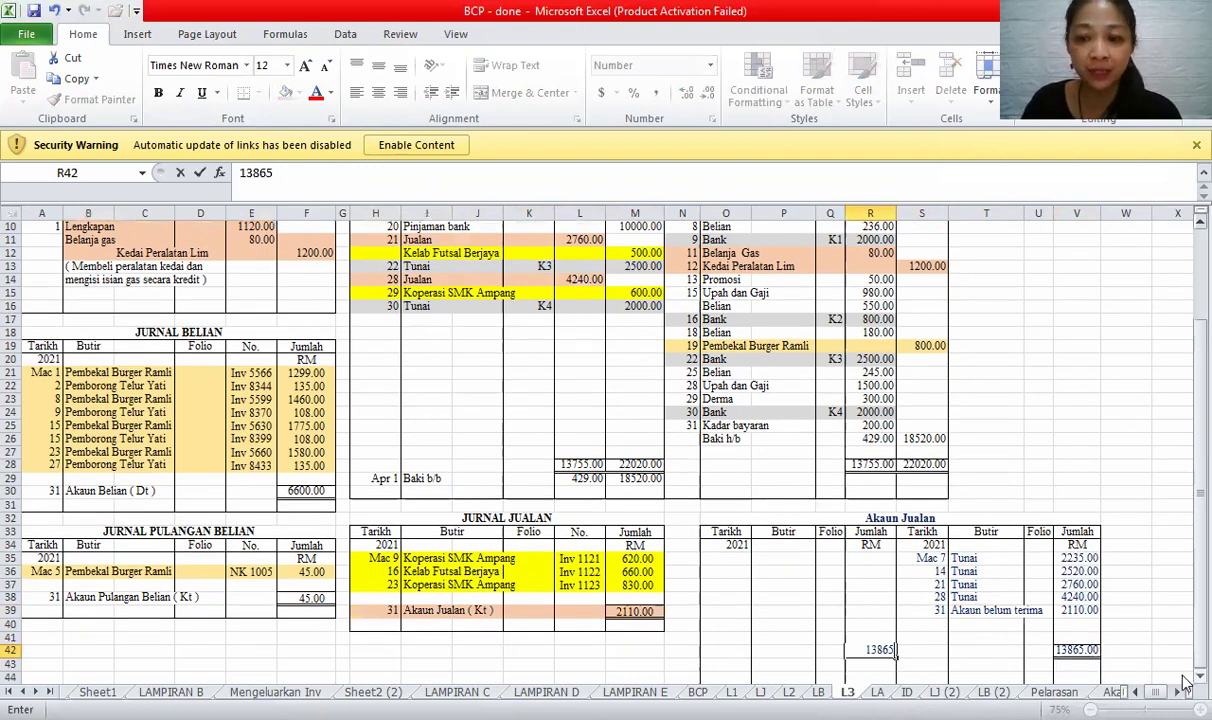
scroll(1183, 683, "down", 1)
left_click(736, 545)
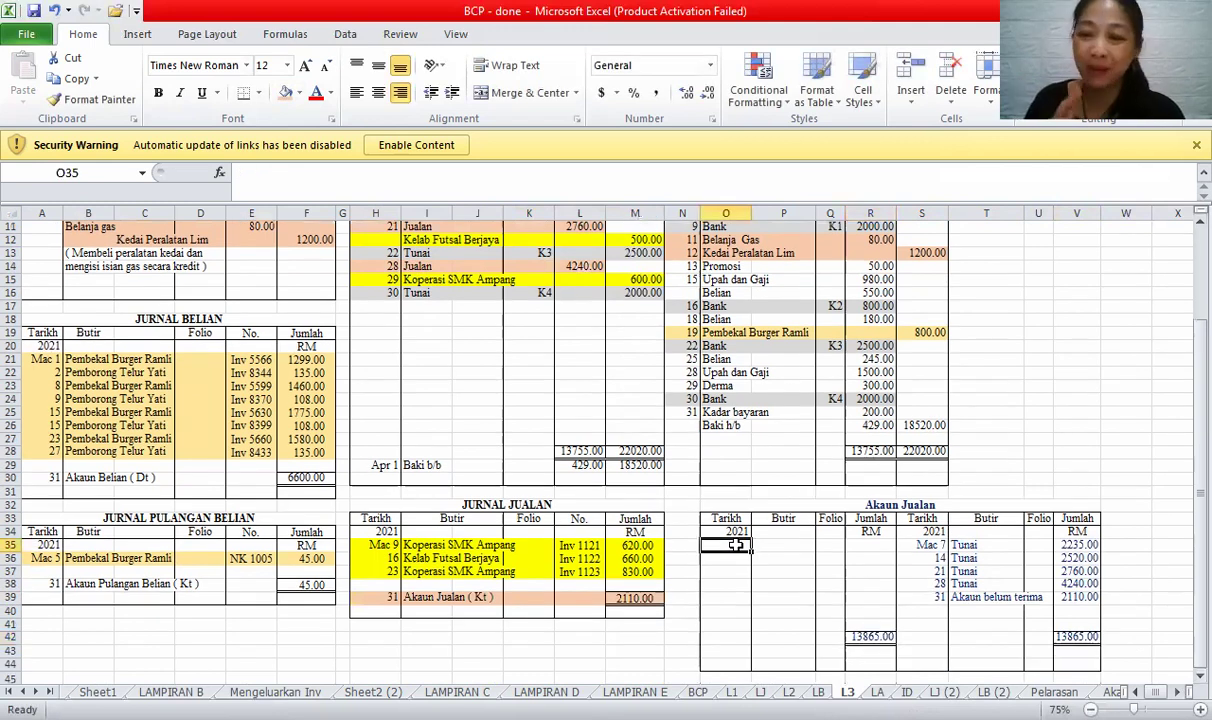
type("Mac 1")
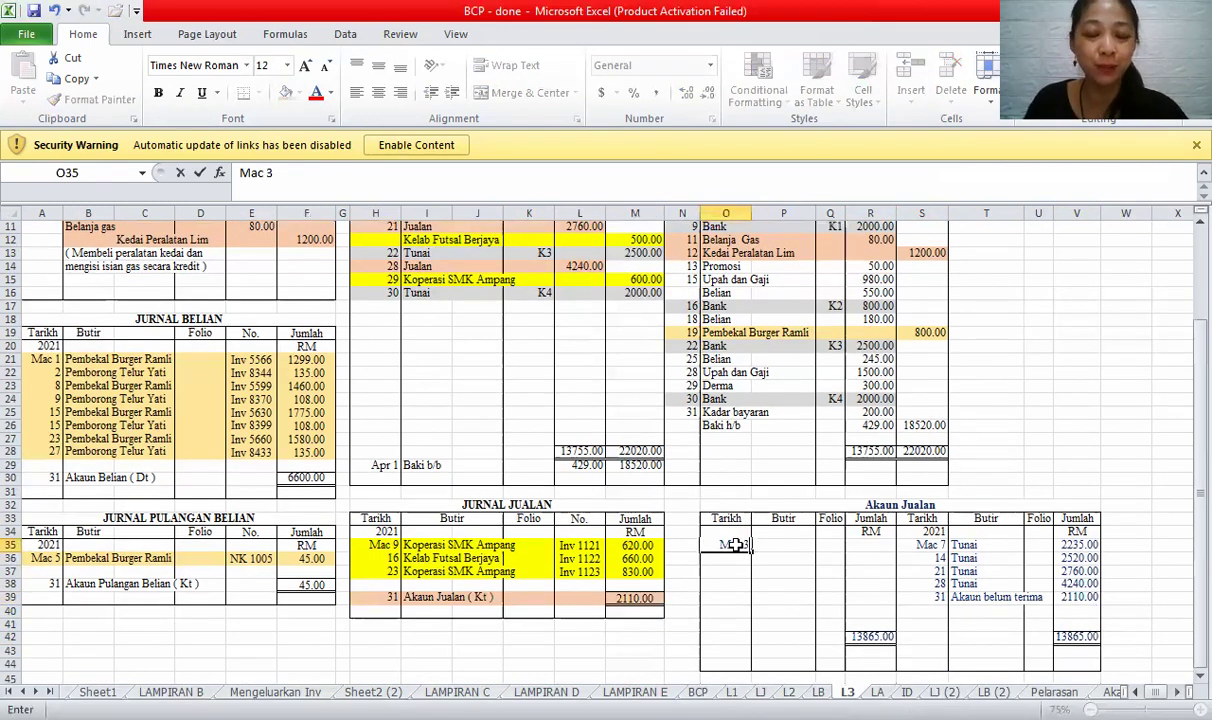
key("Tab")
type("Baki h")
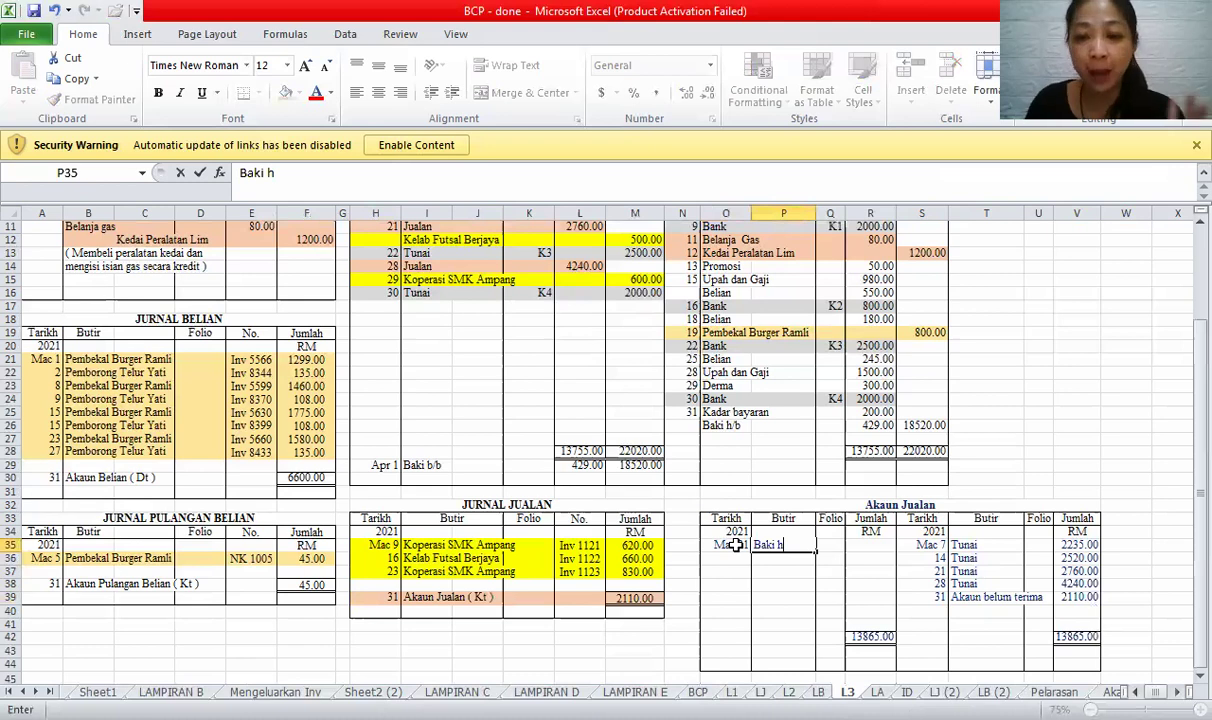
type("/b")
key("Tab")
key("Tab")
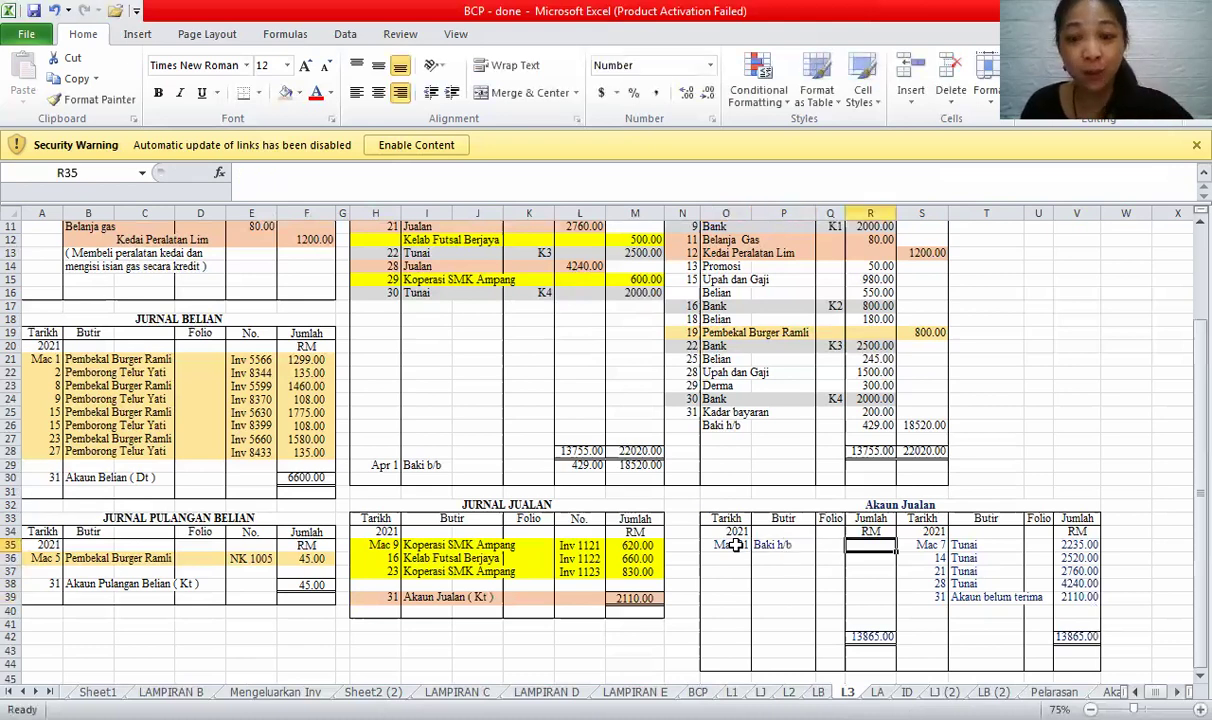
type("13865")
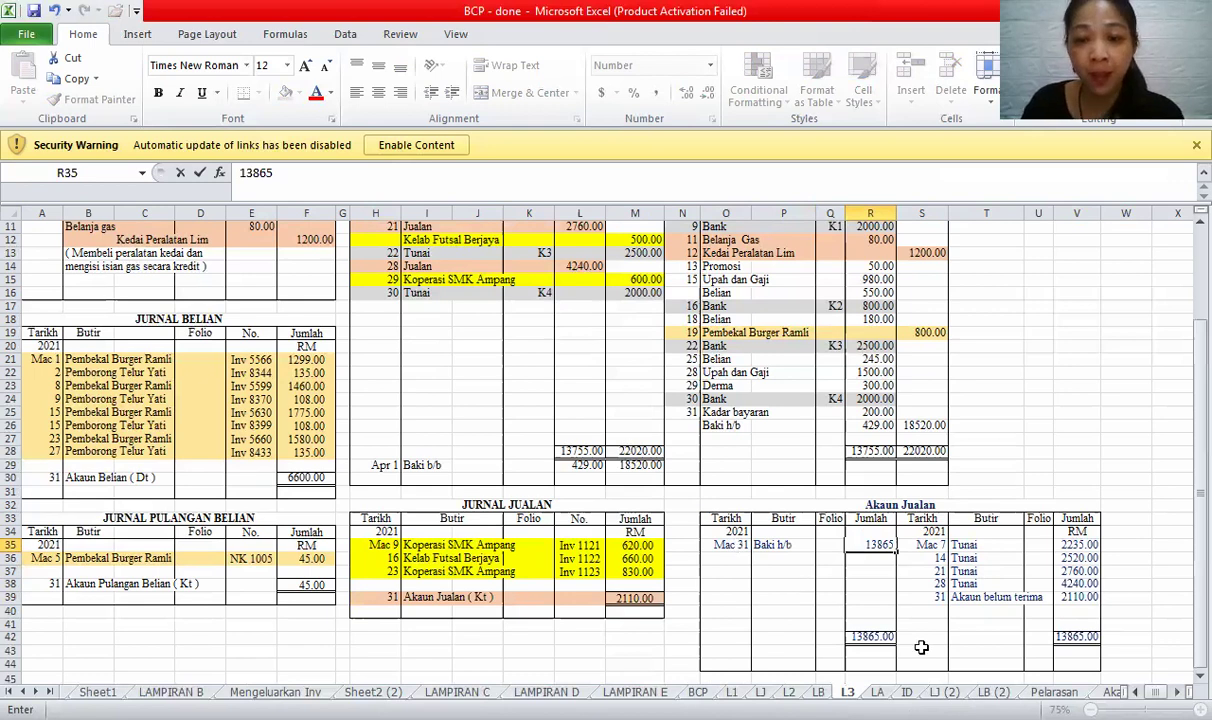
left_click(783, 597)
left_click(725, 548)
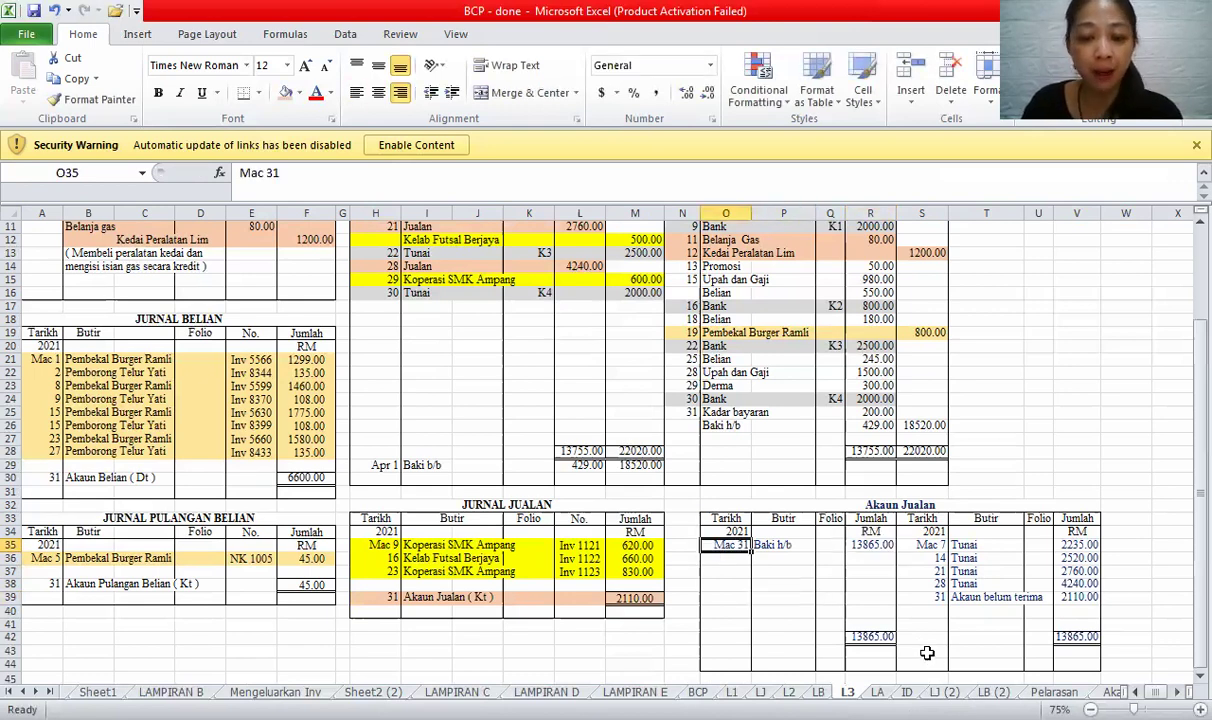
- Bring the balance down on Akaun Jualan's credit side below the total, dated Apr 1, as Baki b/b with amount 13865
left_click(928, 652)
type("'Apr")
type(" 1")
key("Tab")
type("Baki b/b")
key("Tab")
key("Tab")
type("1")
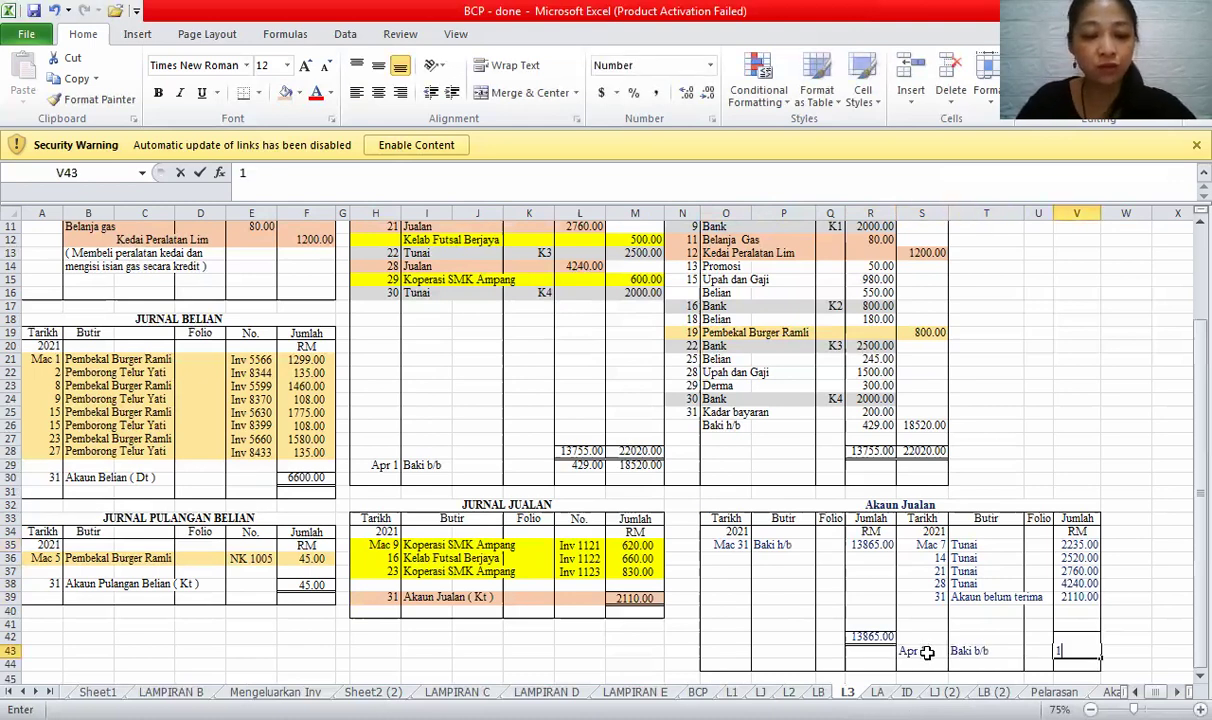
type("3865")
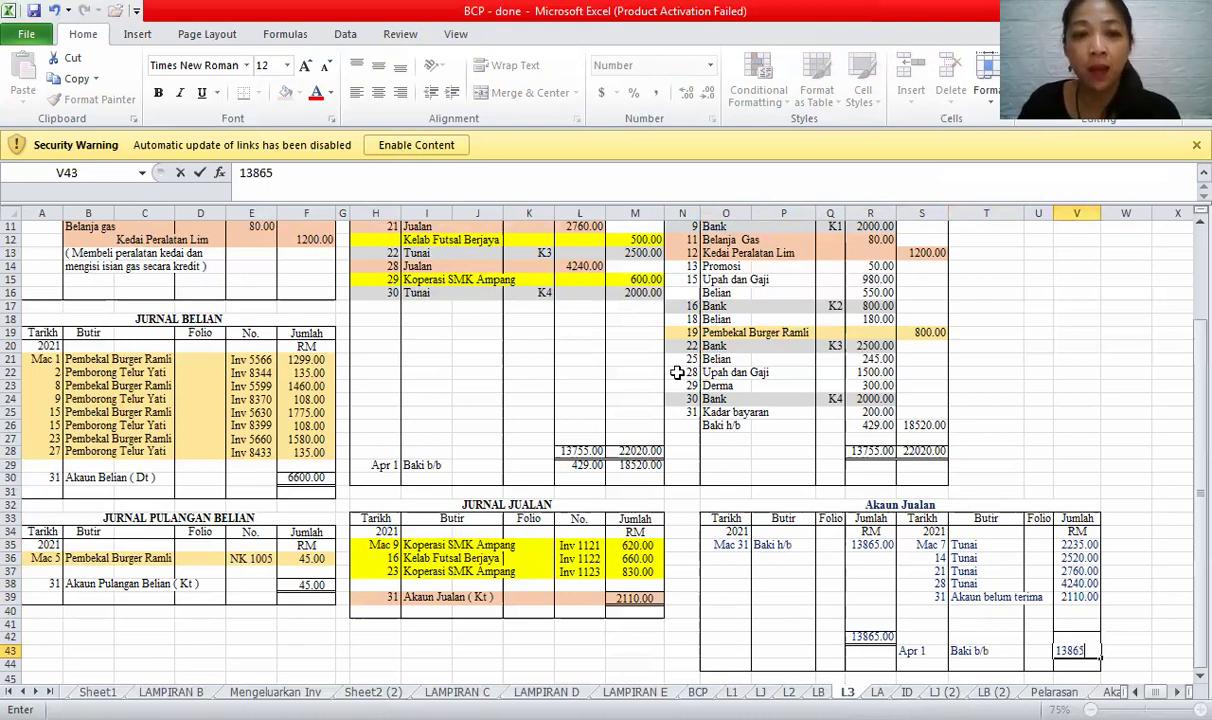
- Right-align the Apr 1 date in Akaun Jualan's opening balance line
key("Left")
key("Left")
key("Left")
left_click(401, 93)
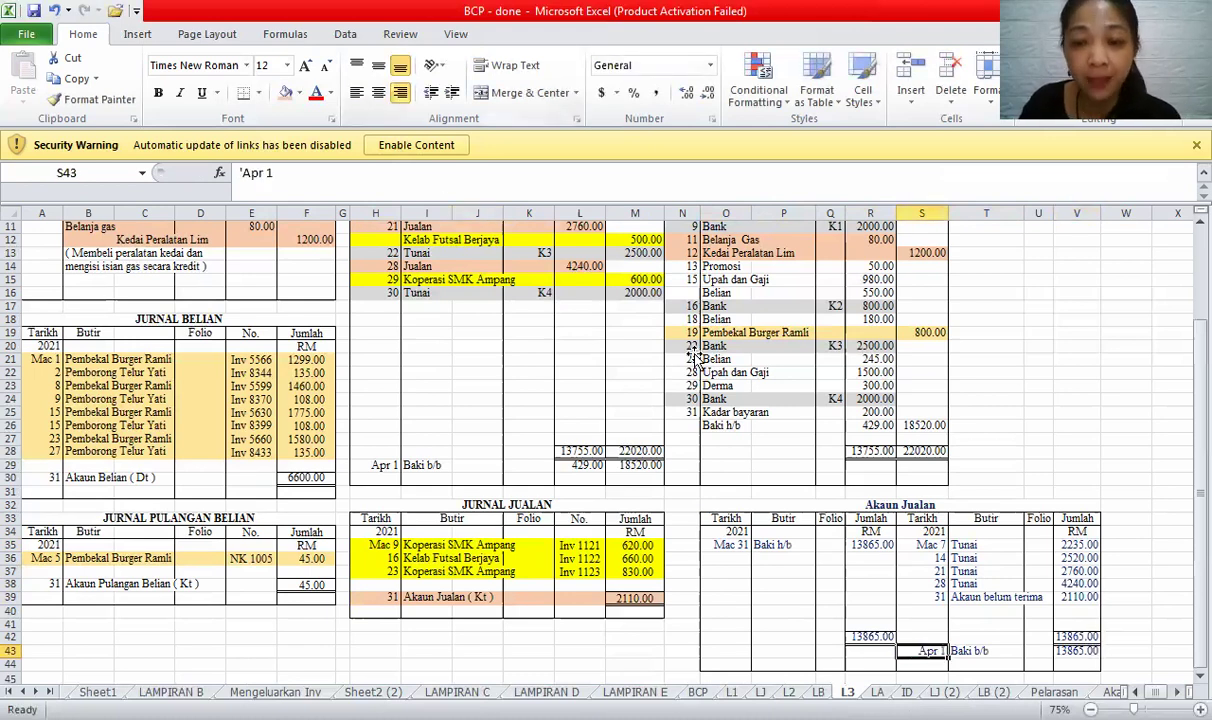
left_click(670, 358)
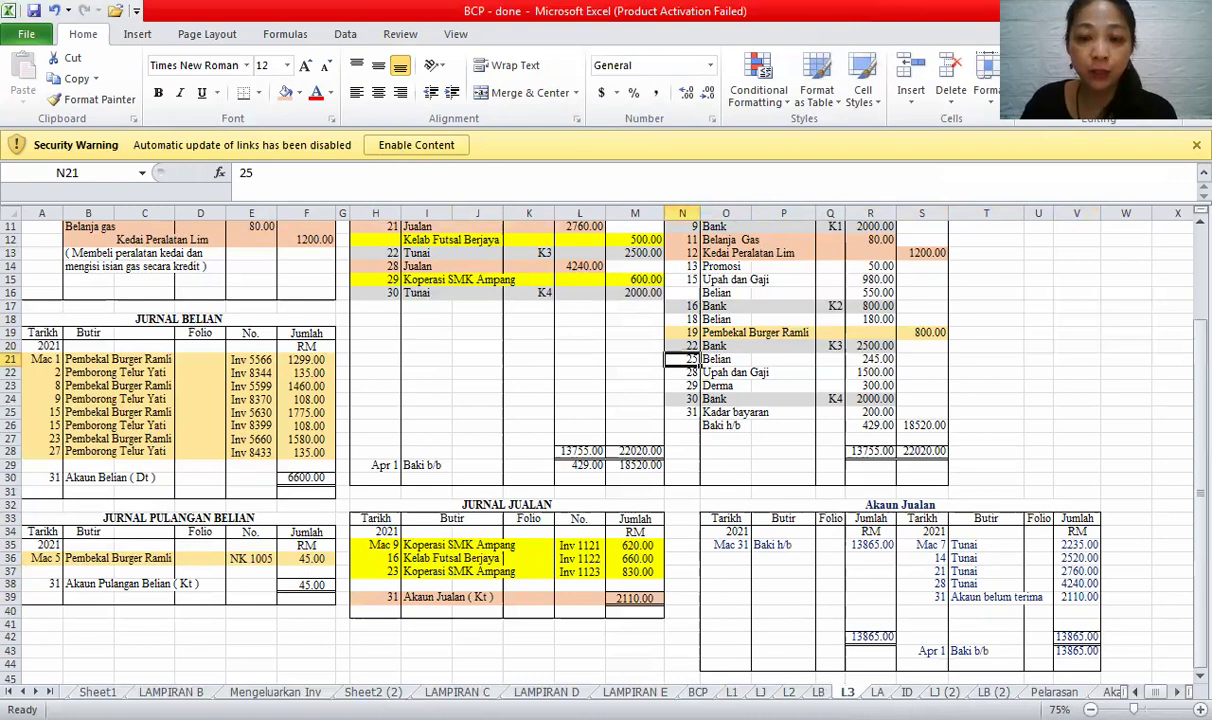
- Check the finished Akaun Jualan on sheet LA, including its balance lines and totals
key("ctrl+Page_Down")
scroll(1185, 688, "down", 1)
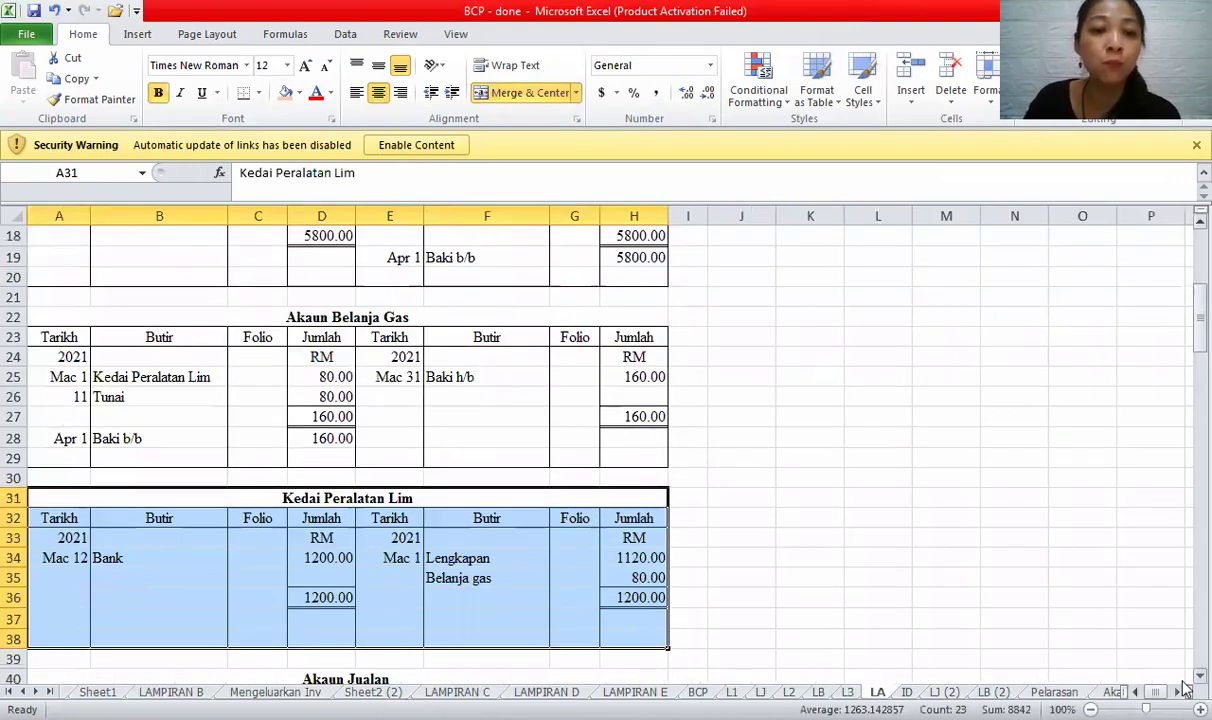
scroll(1185, 688, "down", 4)
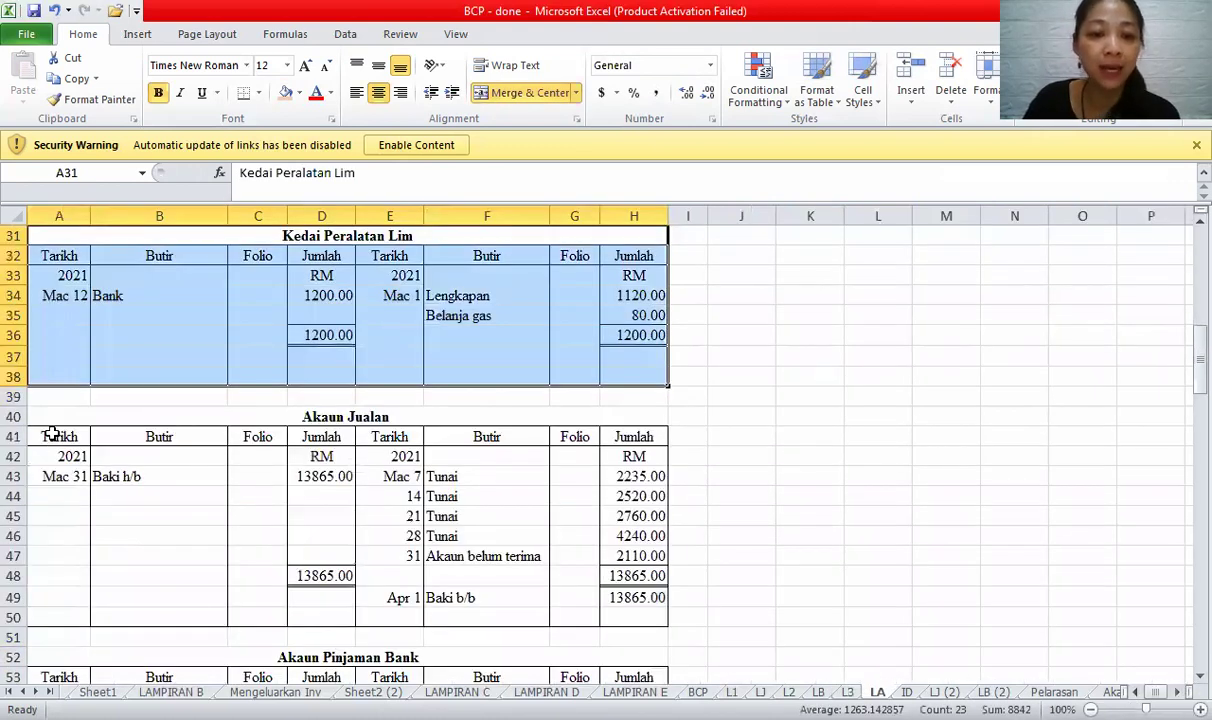
left_click_drag(52, 432, 600, 609)
left_click(887, 594)
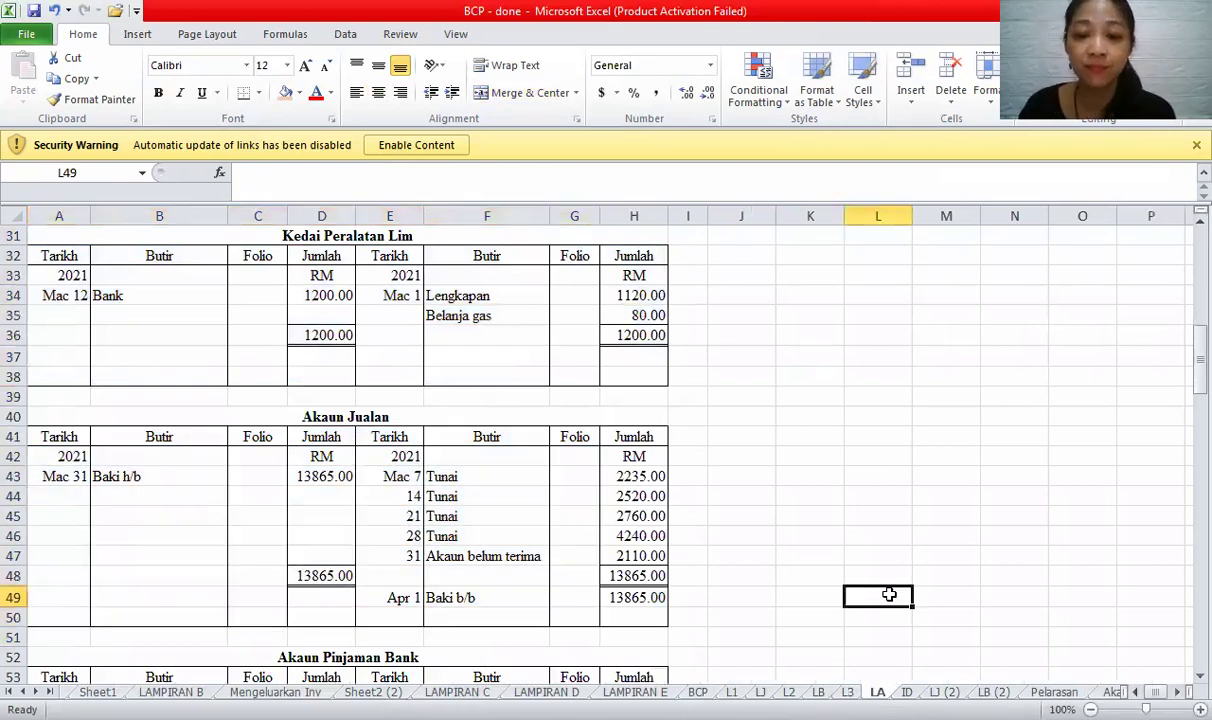
- Clear the account title, all entries and totals from the Akaun Jualan ledger template on sheet L3
key("ctrl+Page_Up")
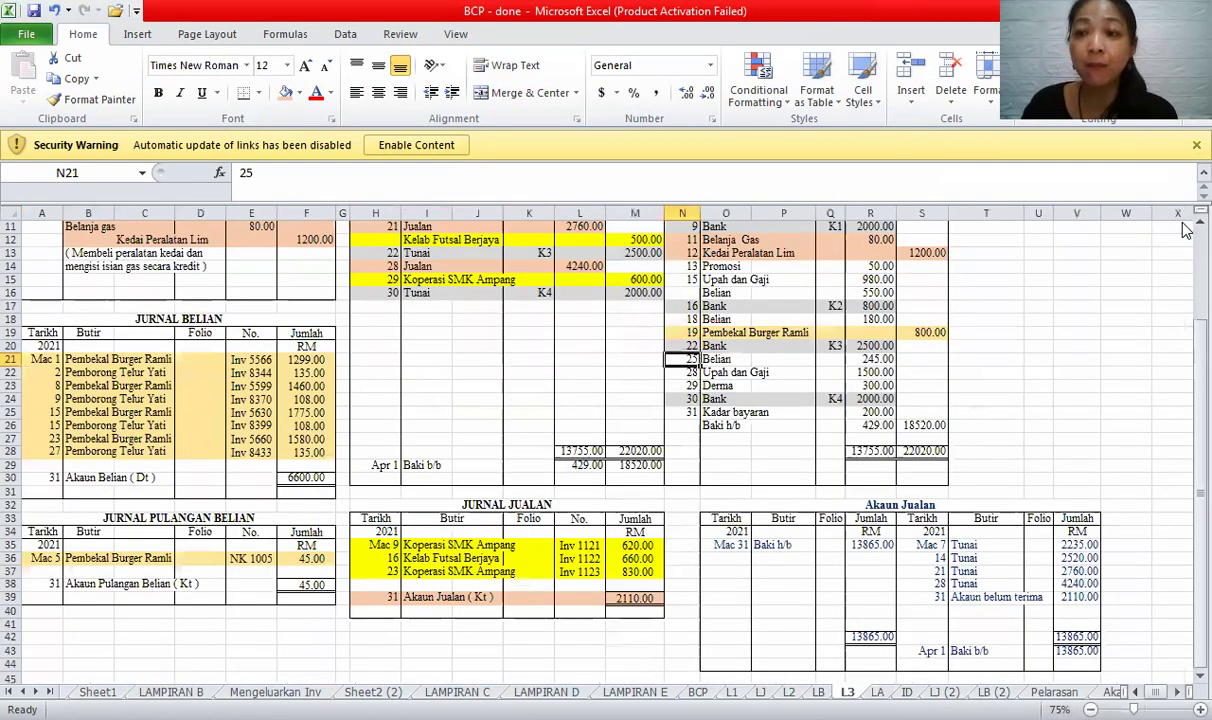
scroll(1185, 230, "up", 2)
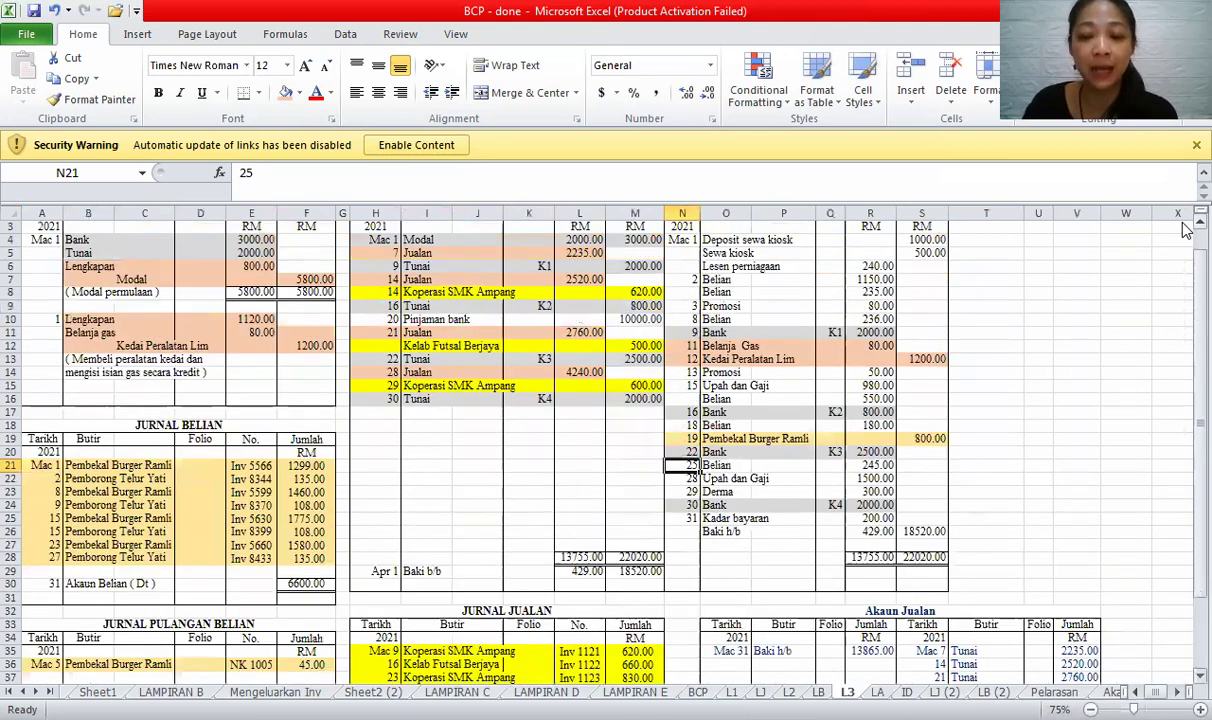
left_click(945, 611)
left_click_drag(730, 651, 1082, 674)
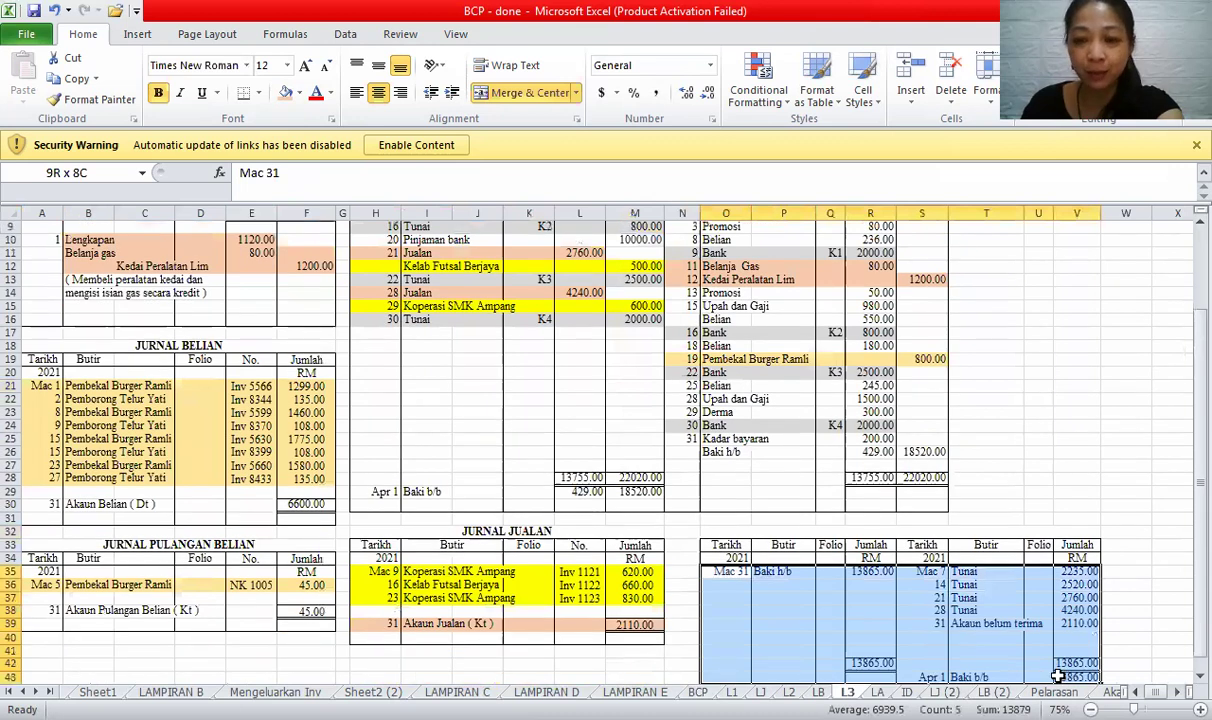
key("Delete")
- Copy the bordered blank total row R42:V42 of the ledger template into row 37, starting at R37
left_click_drag(866, 598, 1080, 600)
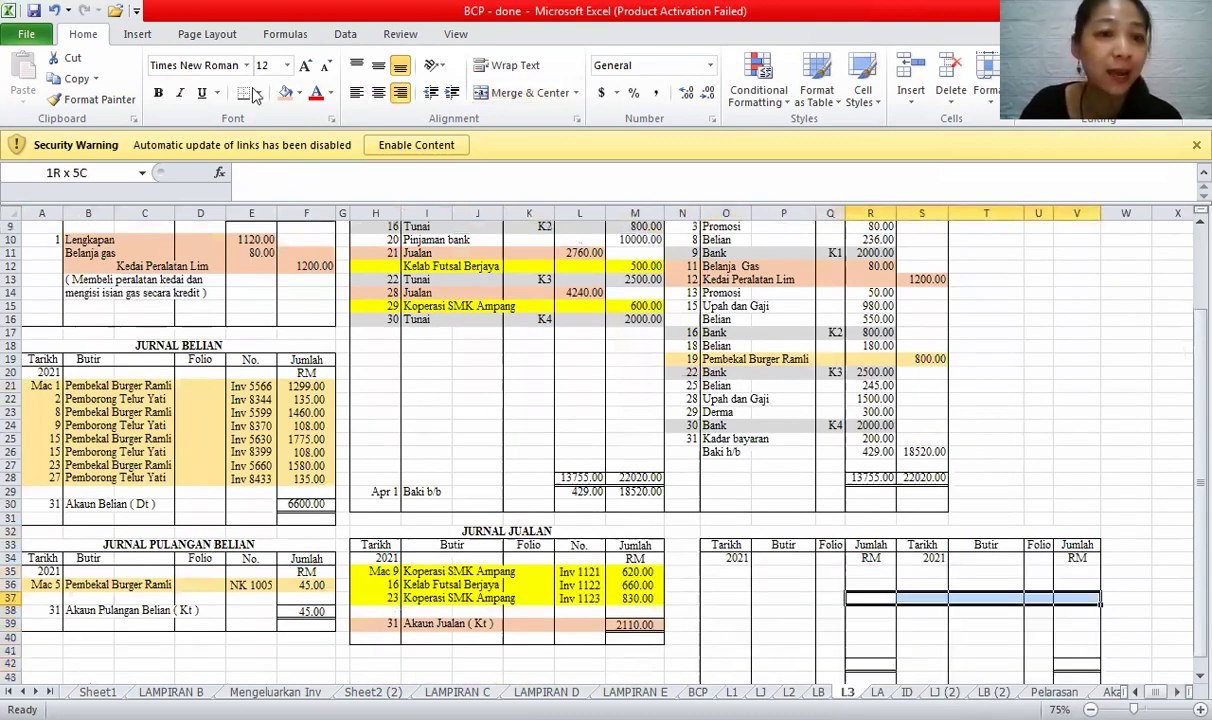
left_click(870, 598)
left_click_drag(873, 665, 1082, 664)
key("ctrl+c")
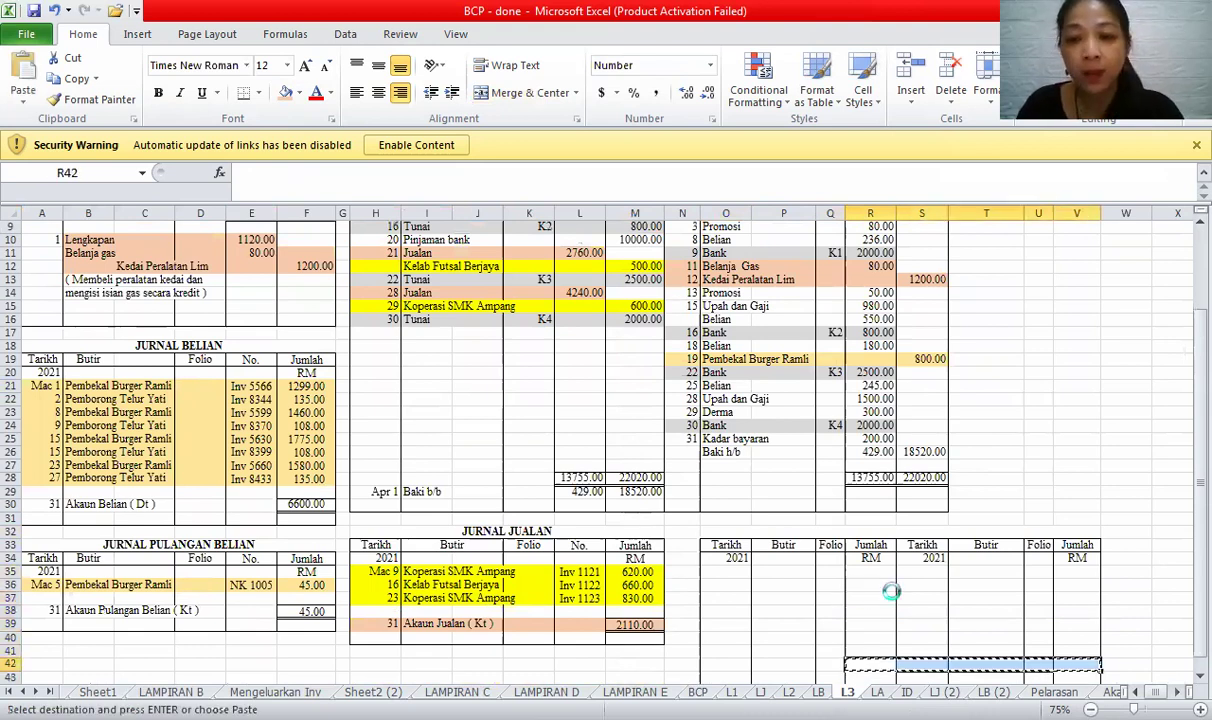
left_click(864, 596)
key("ctrl+v")
scroll(1185, 226, "up", 1)
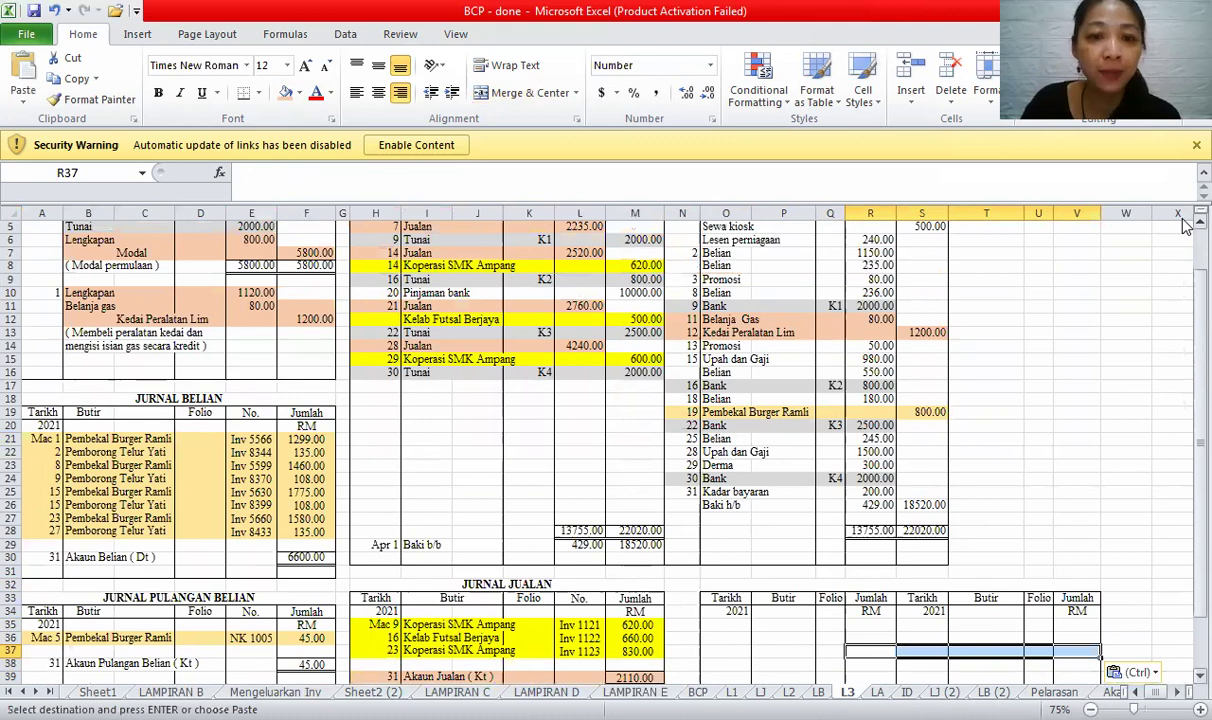
- Shade the 20 March Pinjaman bank receipt row H10:M10 orange and title the blank ledger template Akaun Pinjaman Bank
scroll(1185, 226, "up", 1)
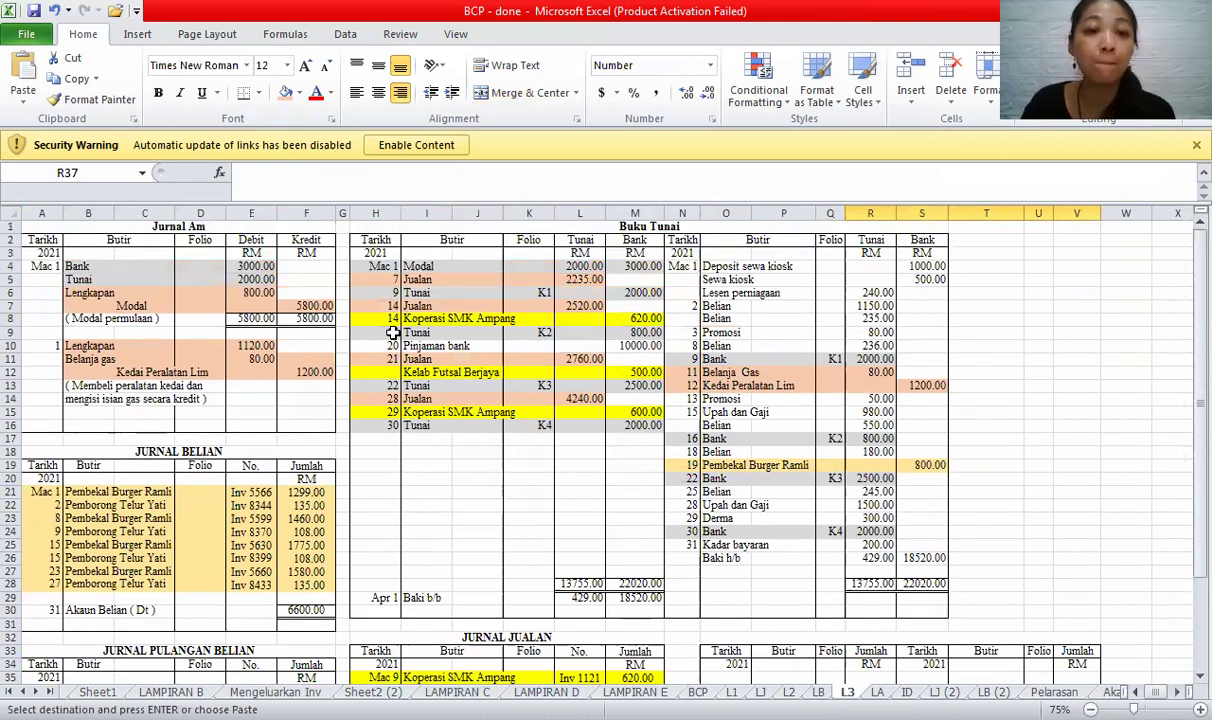
left_click_drag(375, 345, 632, 346)
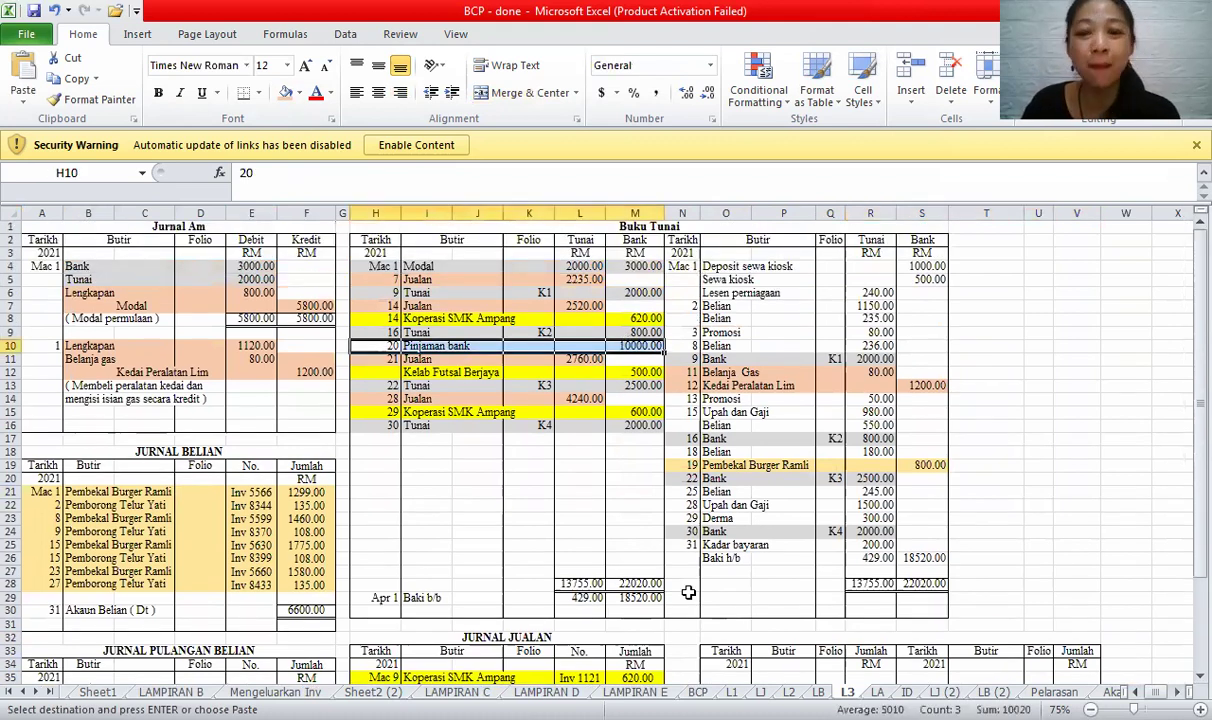
left_click(757, 636)
type("A")
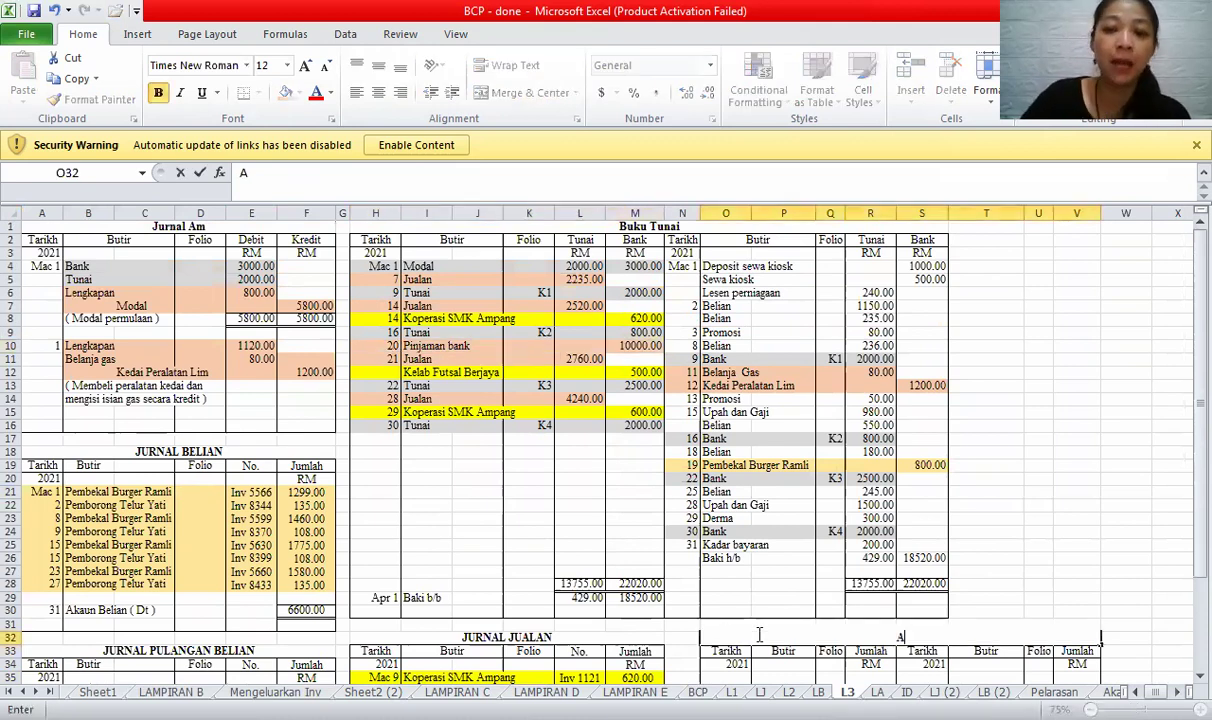
type("kaun Pinja")
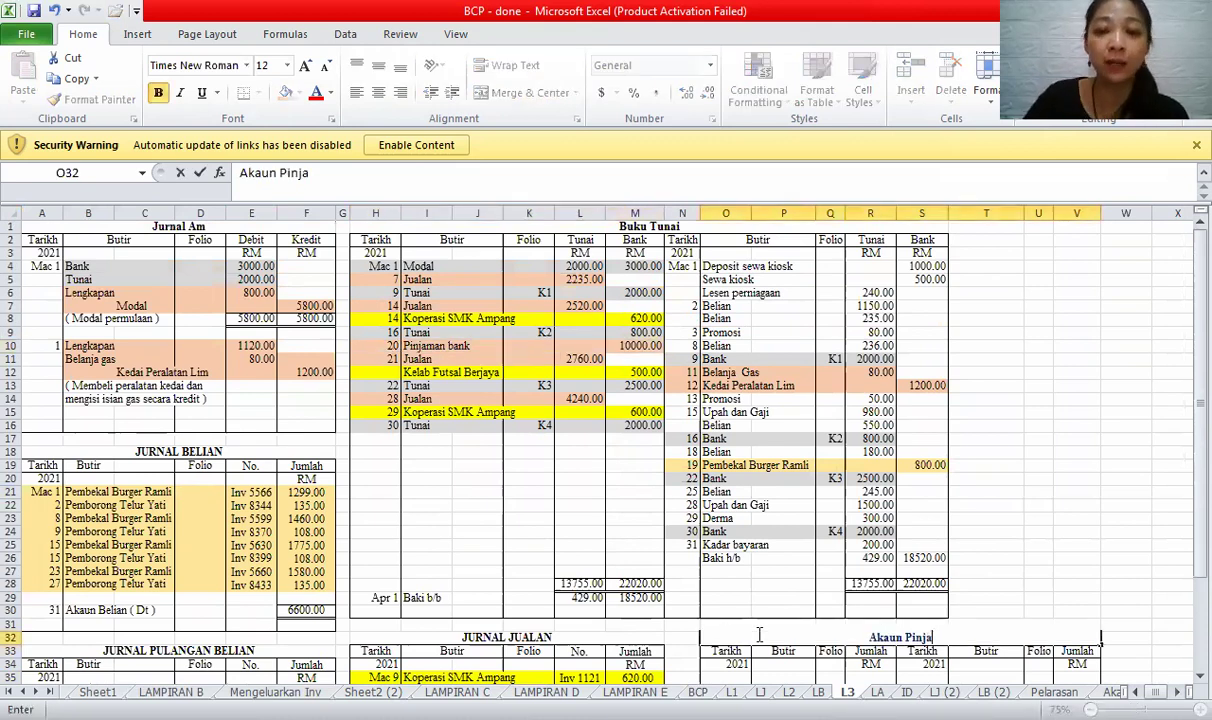
type("man")
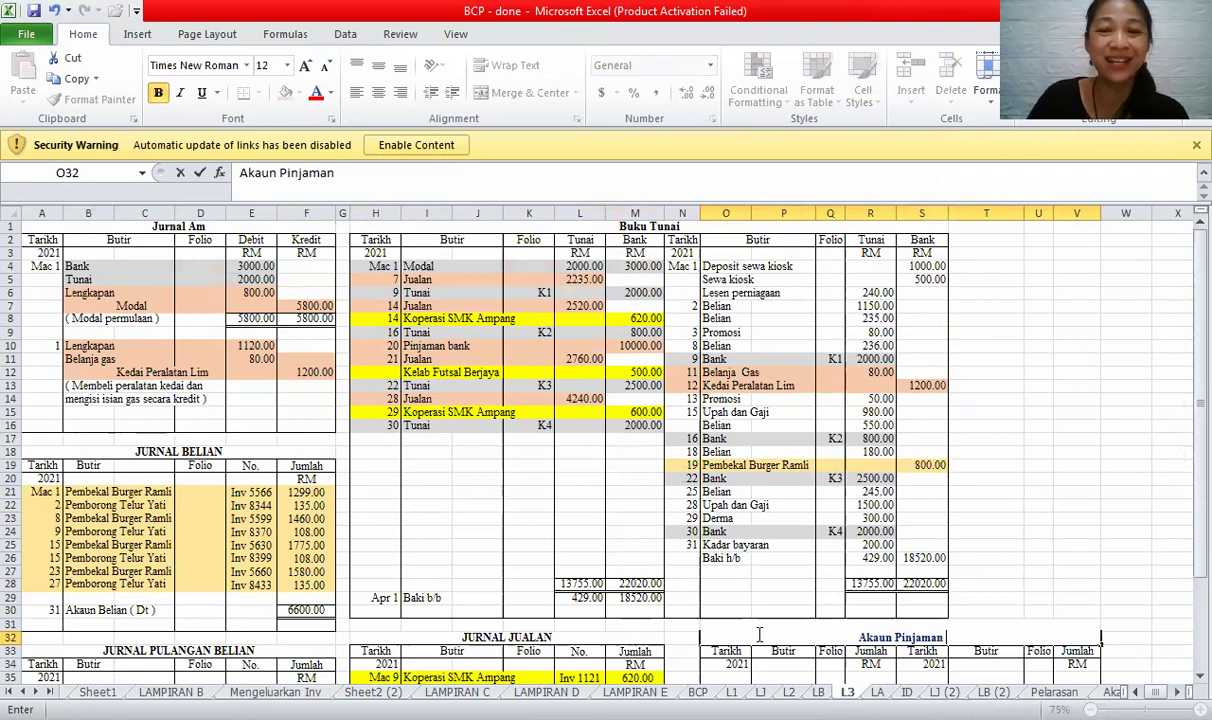
type(" Bank")
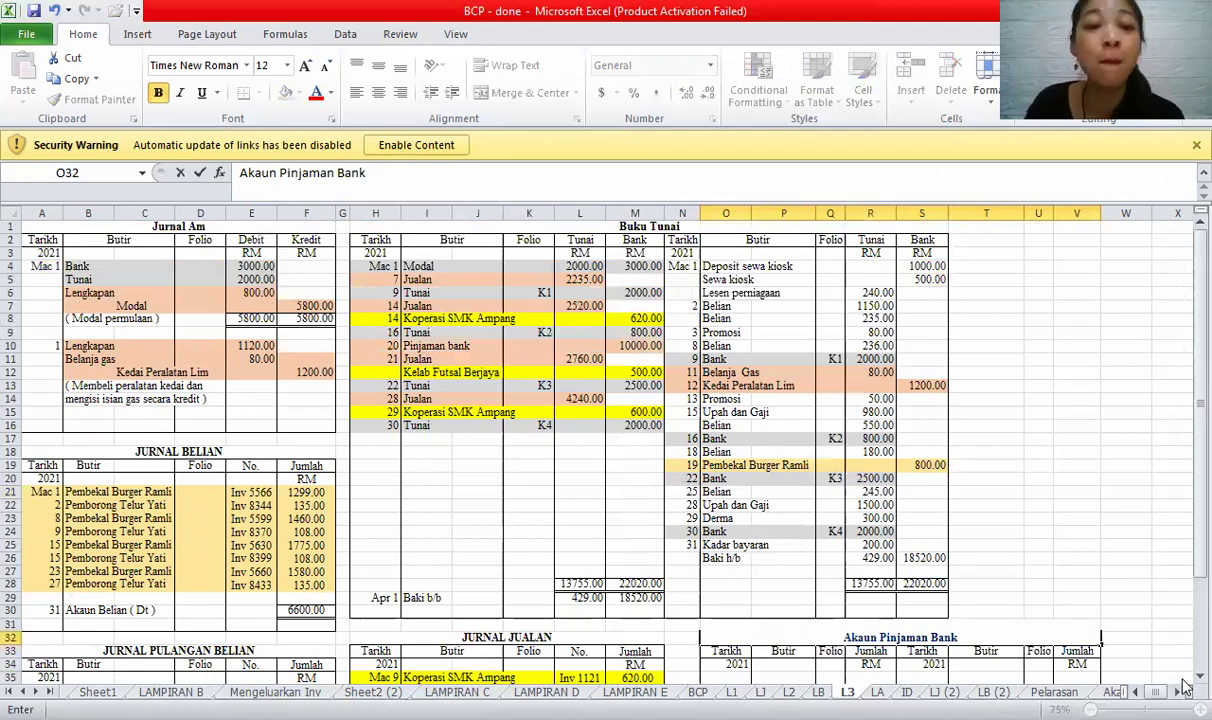
- Post the loan receipt to the credit side of Akaun Pinjaman Bank in row 35: Mac 20, Bank, 10000
scroll(1183, 687, "down", 1)
scroll(1183, 687, "down", 2)
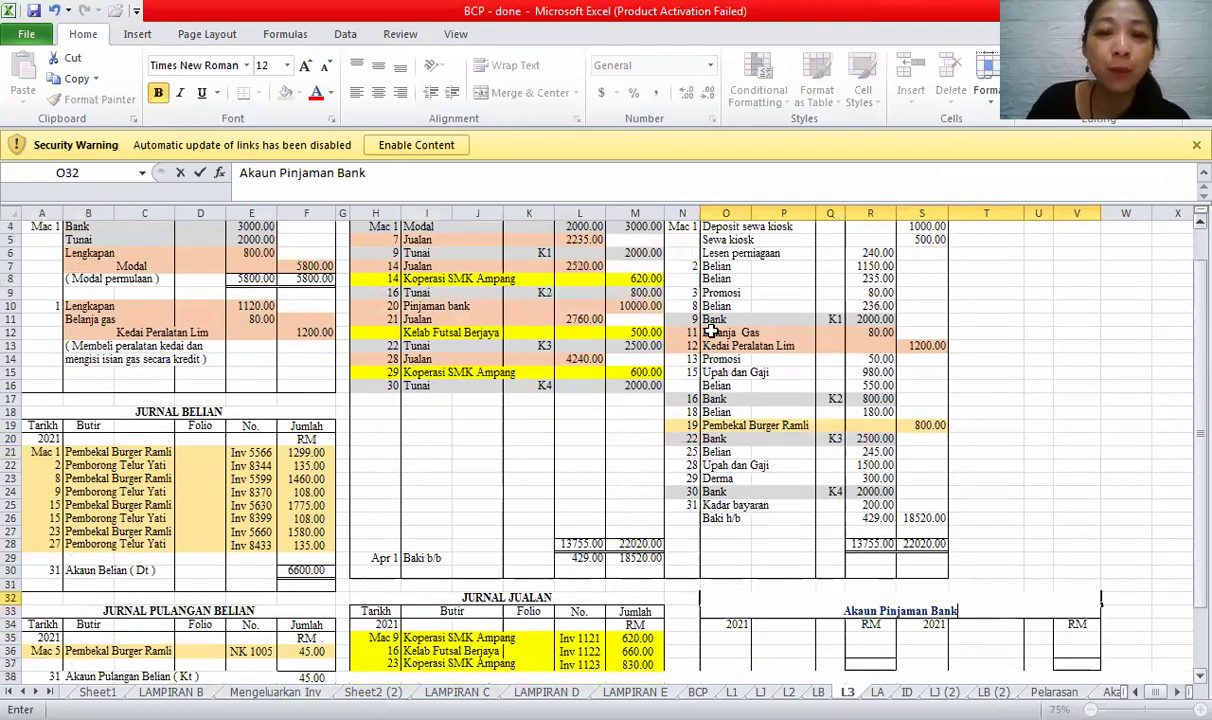
left_click(625, 306)
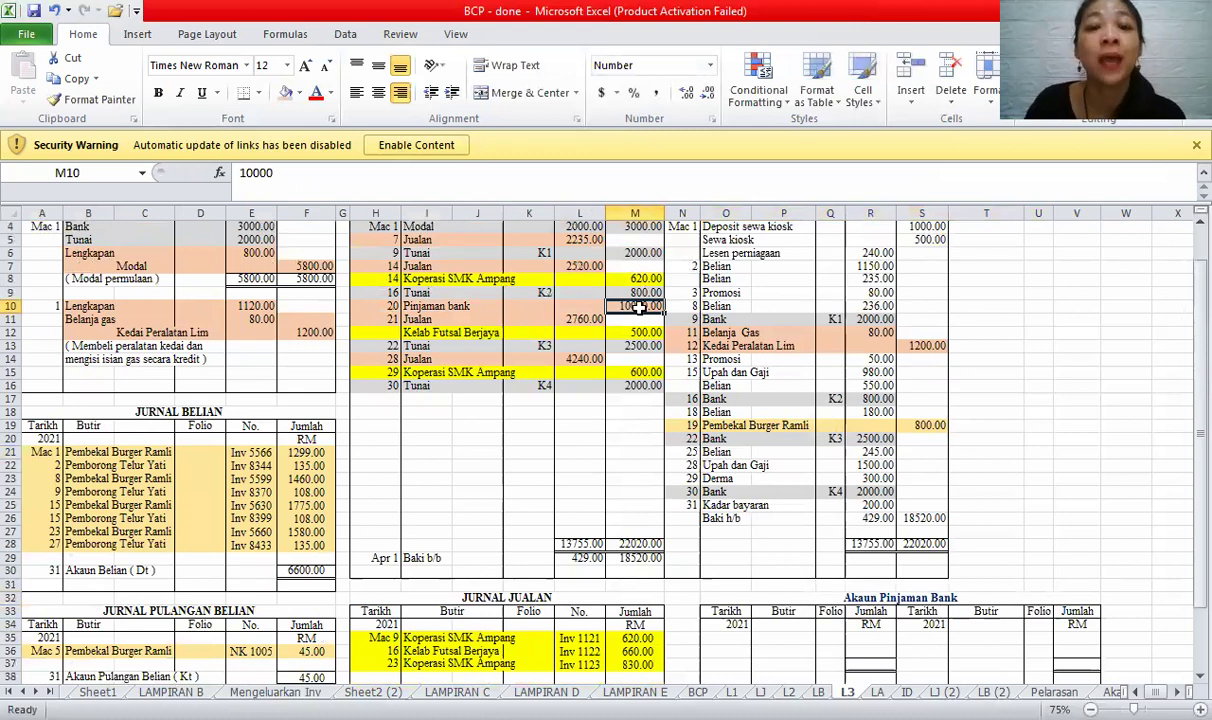
left_click(986, 651)
left_click(922, 597)
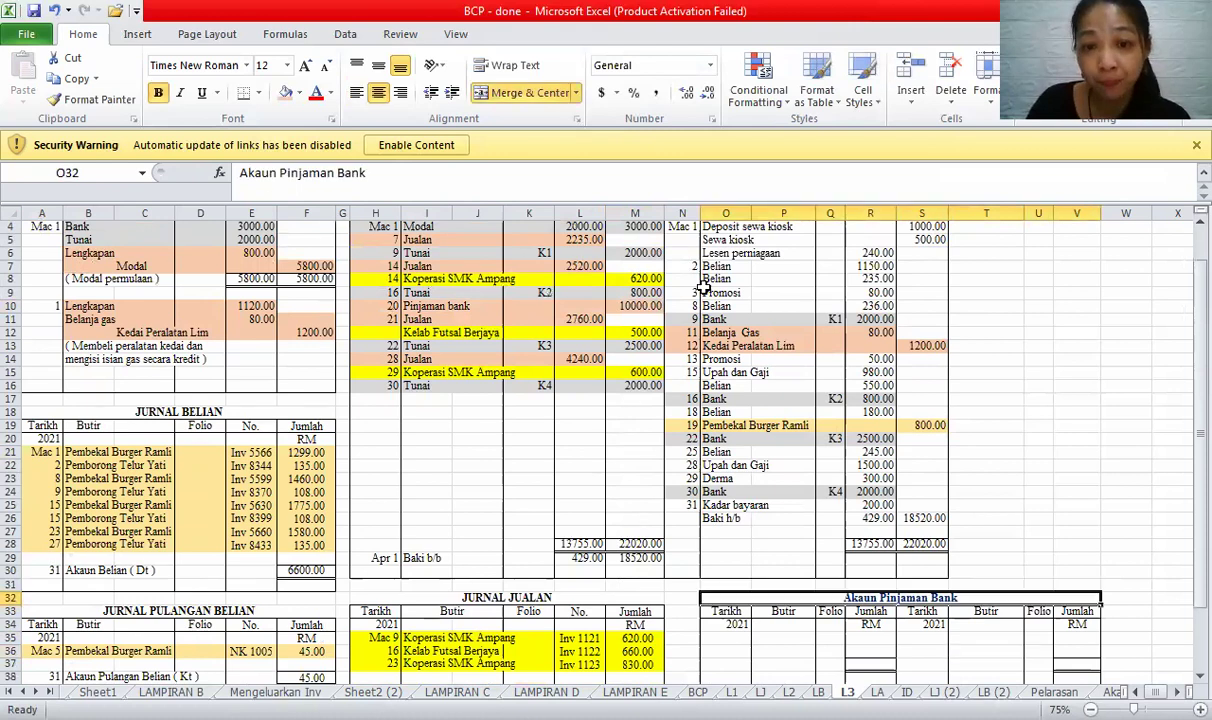
left_click(634, 305)
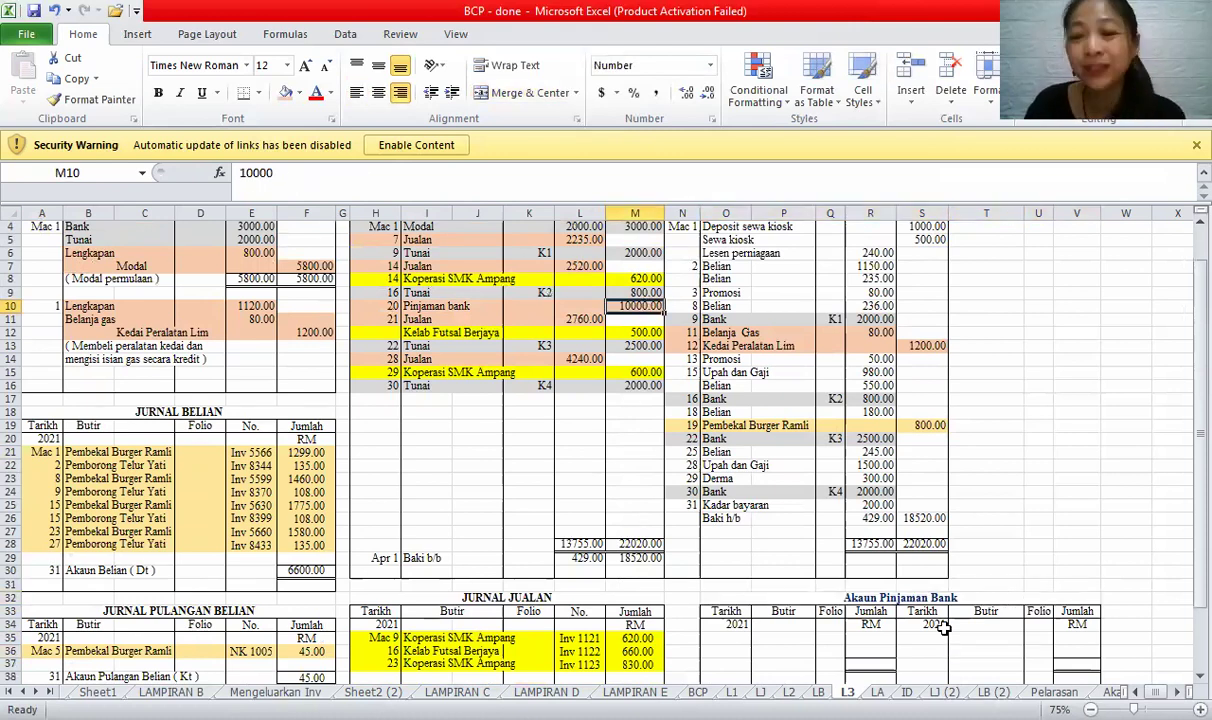
left_click(875, 599)
left_click(929, 637)
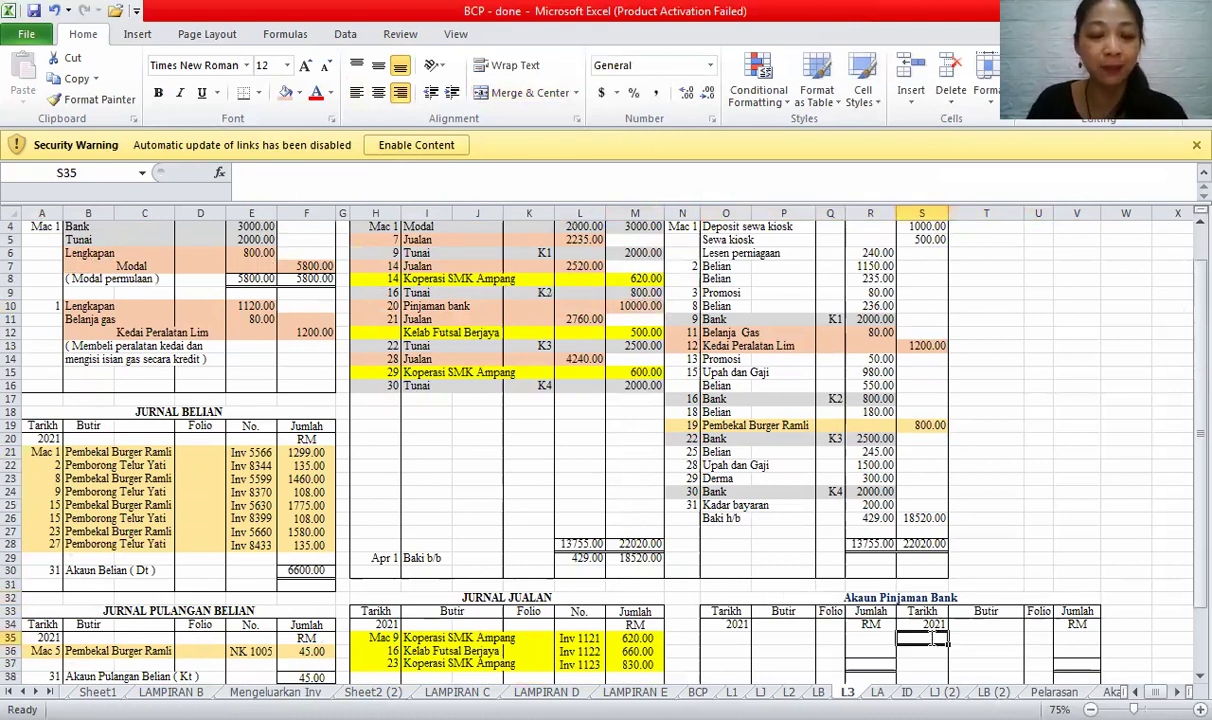
type("Mac 20")
key("Tab")
type("Bank")
key("Tab")
key("Tab")
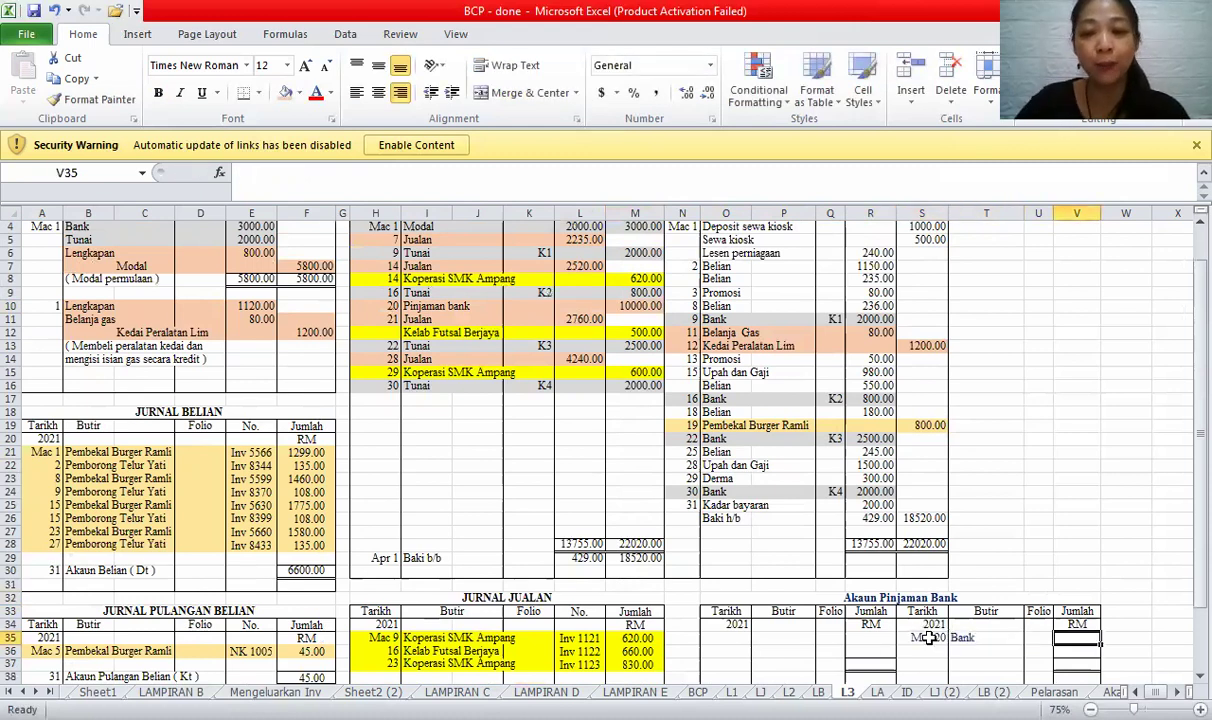
type("10000")
key("Return")
- Enter 10000 as the total on both sides of Akaun Pinjaman Bank, in V37 and R37
key("Down")
type("190")
key("BackSpace")
key("BackSpace")
type("0000")
key("Left")
key("Left")
key("Left")
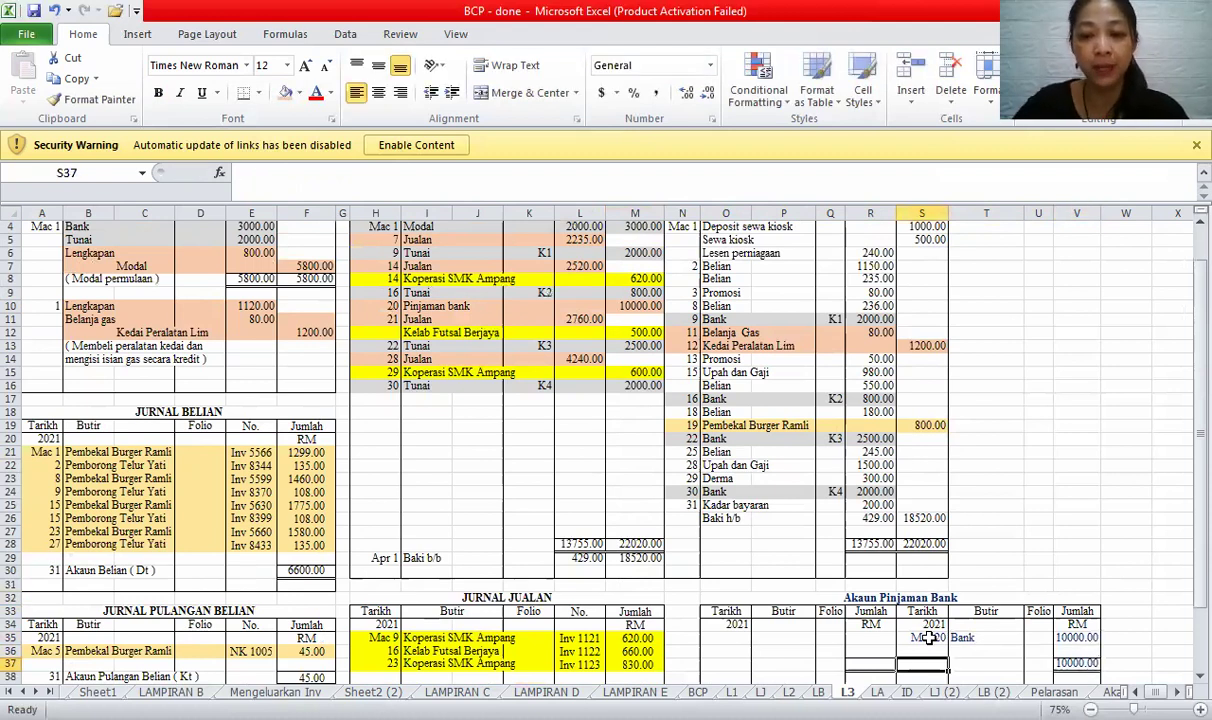
key("Left")
type("10000")
key("Up")
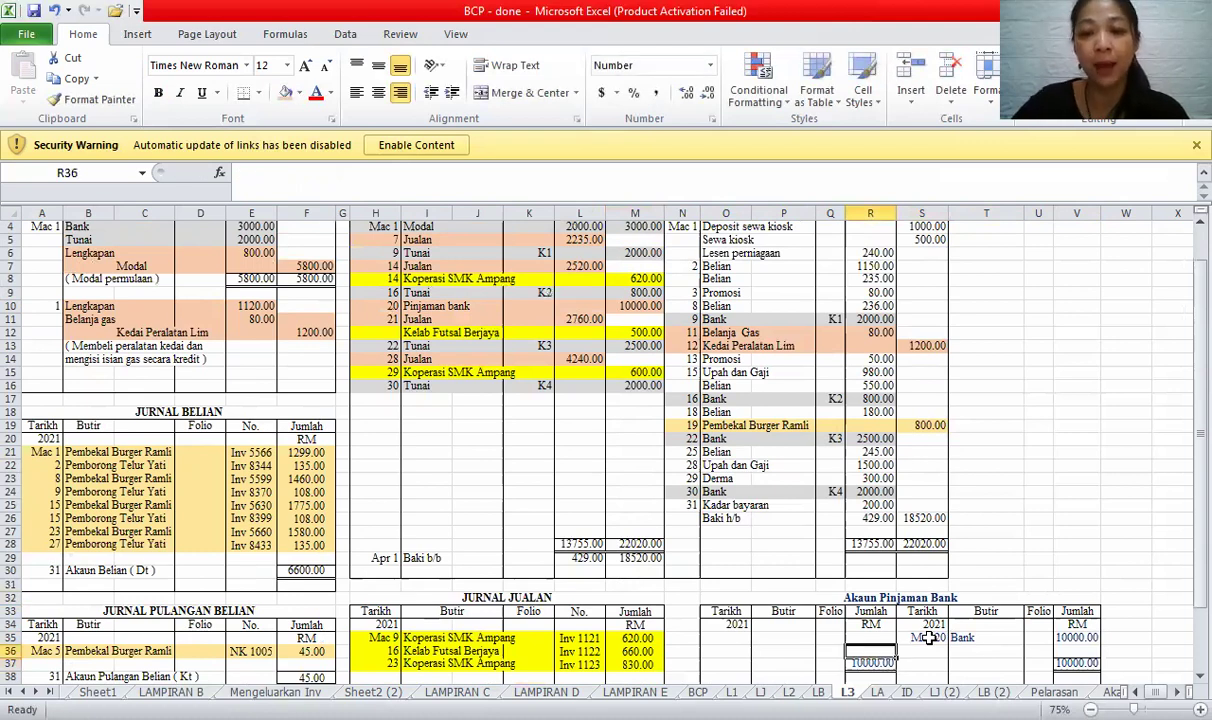
- Record the closing balance on the debit side of Akaun Pinjaman Bank in row 35: Mac 31, Baki h/b, 10000
key("Up")
type("10000")
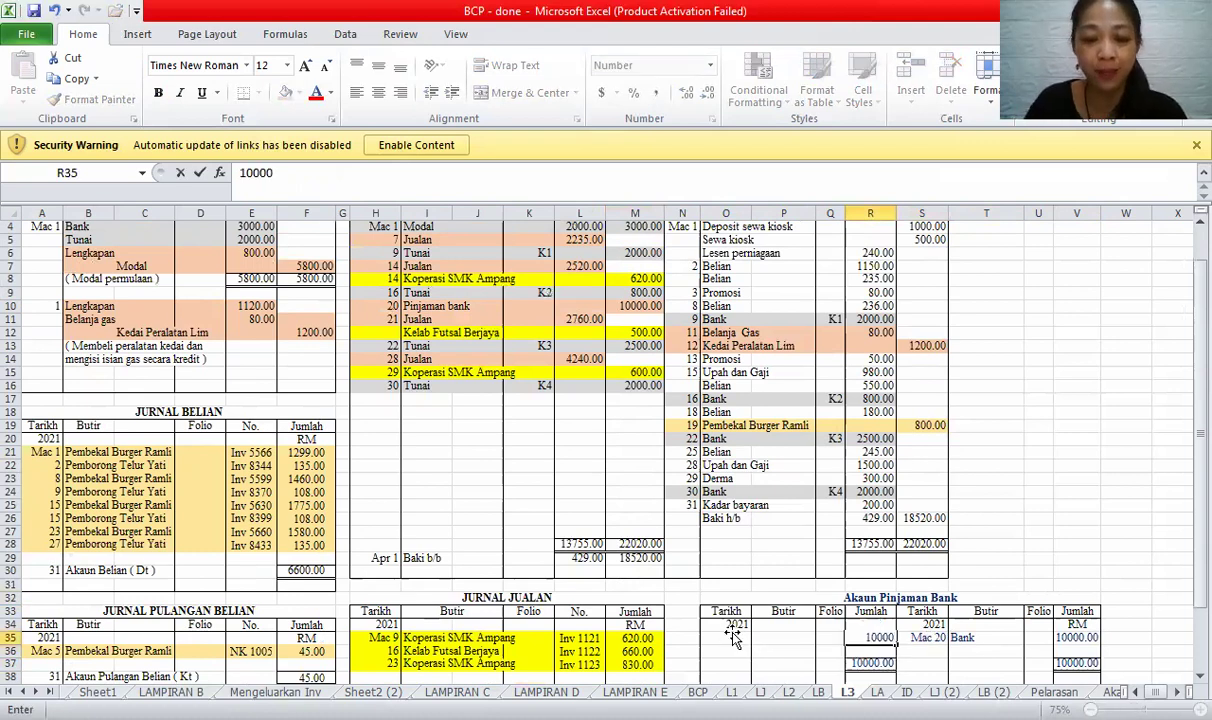
left_click(735, 637)
type("MAc 31")
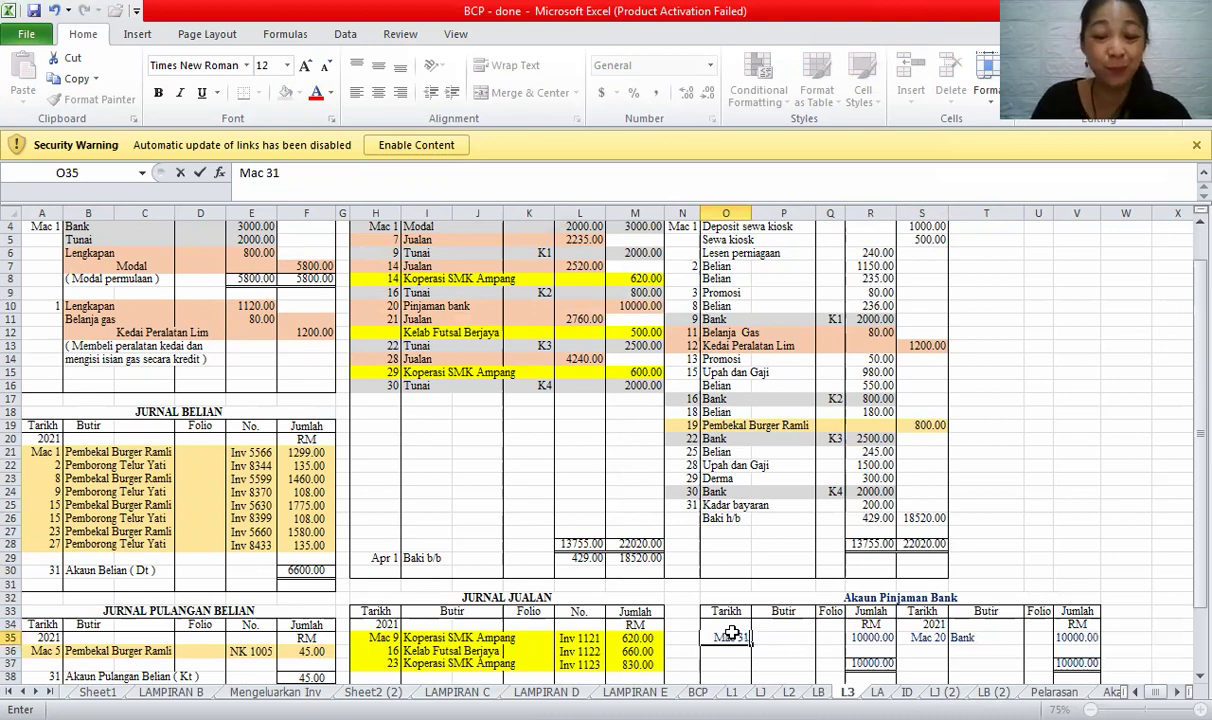
key("Tab")
type("Baki b/b")
key("Tab")
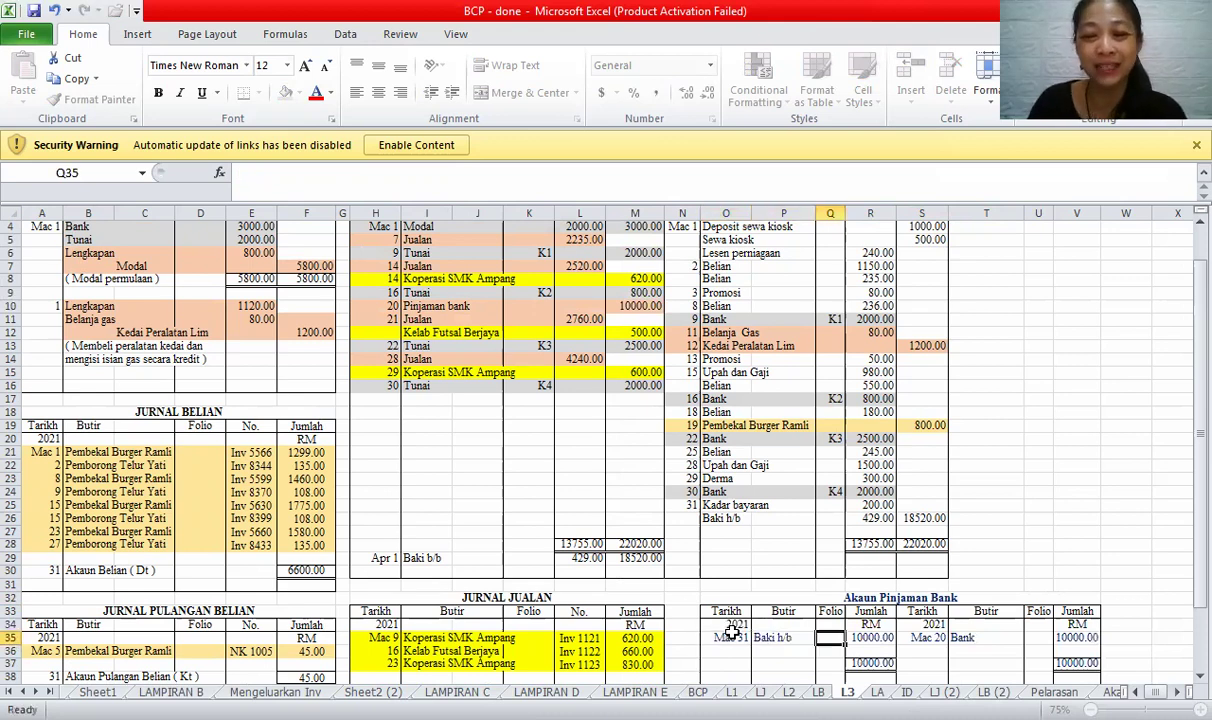
- Record the opening balance on the credit side of Akaun Pinjaman Bank in row 38: Apr 1, Baki b/b, 10000
key("Right")
key("Right")
key("Down")
key("Down")
key("Down")
type("'A")
type("pr 1")
key("Tab")
type("BA")
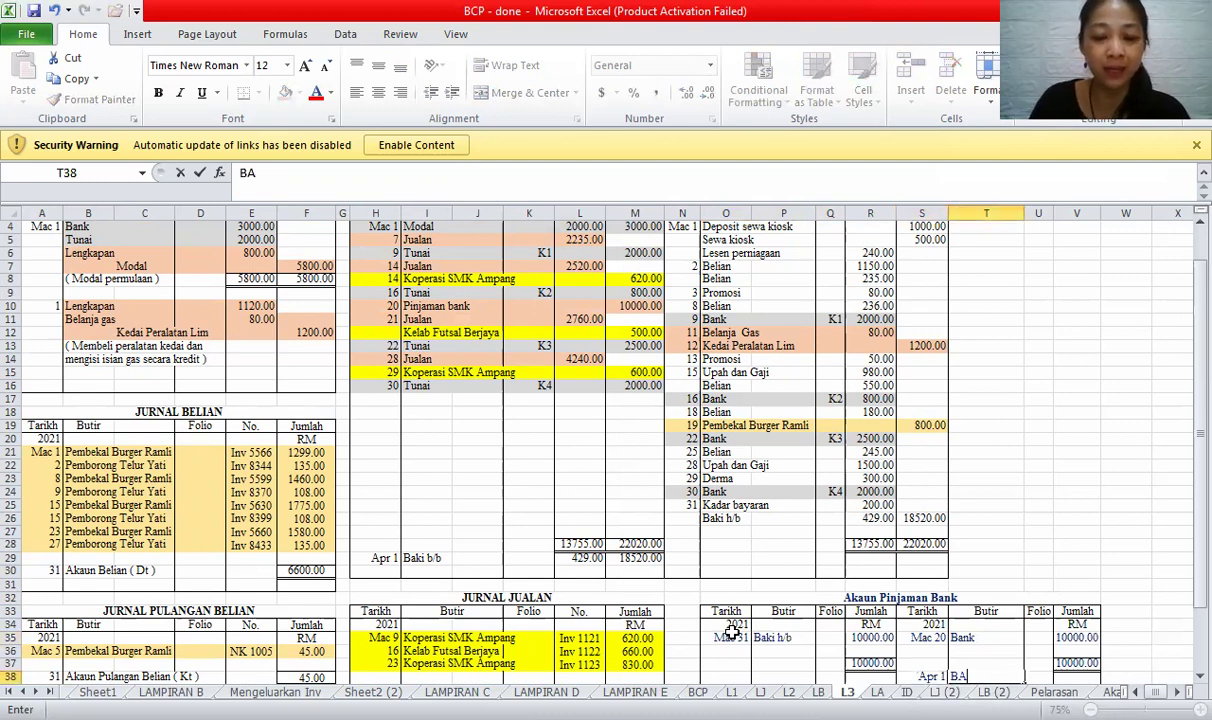
type("ki b/b")
key("Tab")
key("Tab")
type("1")
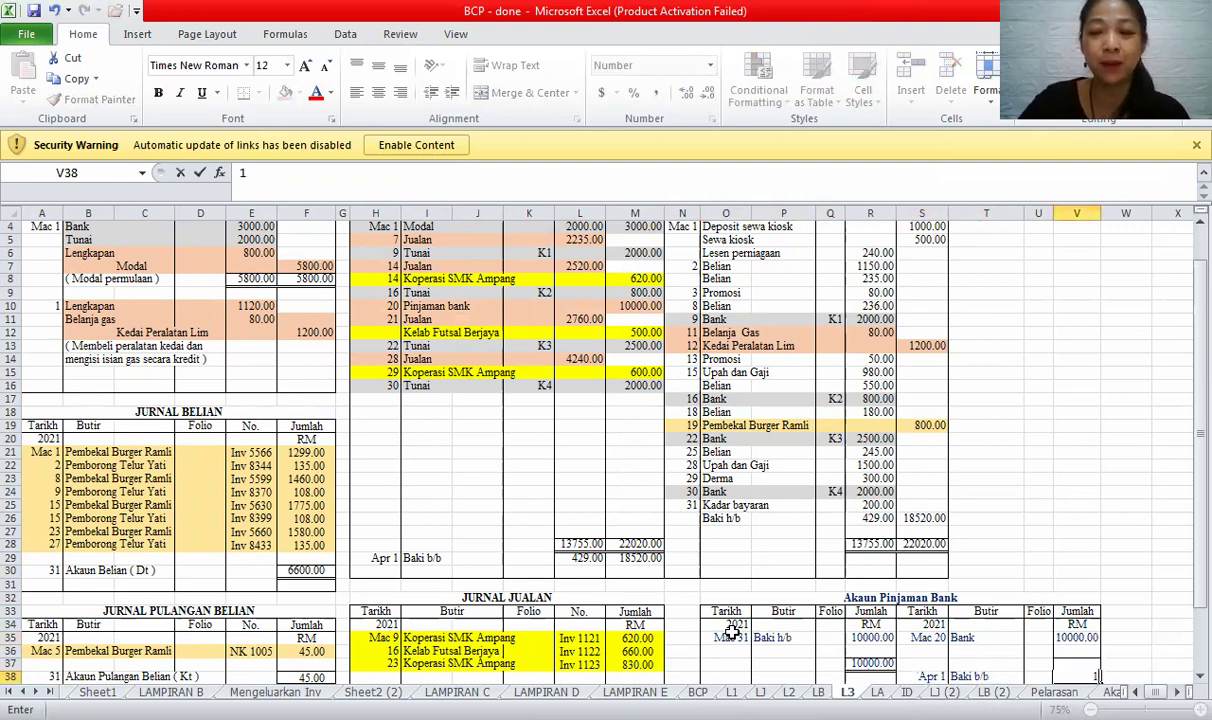
type("0000")
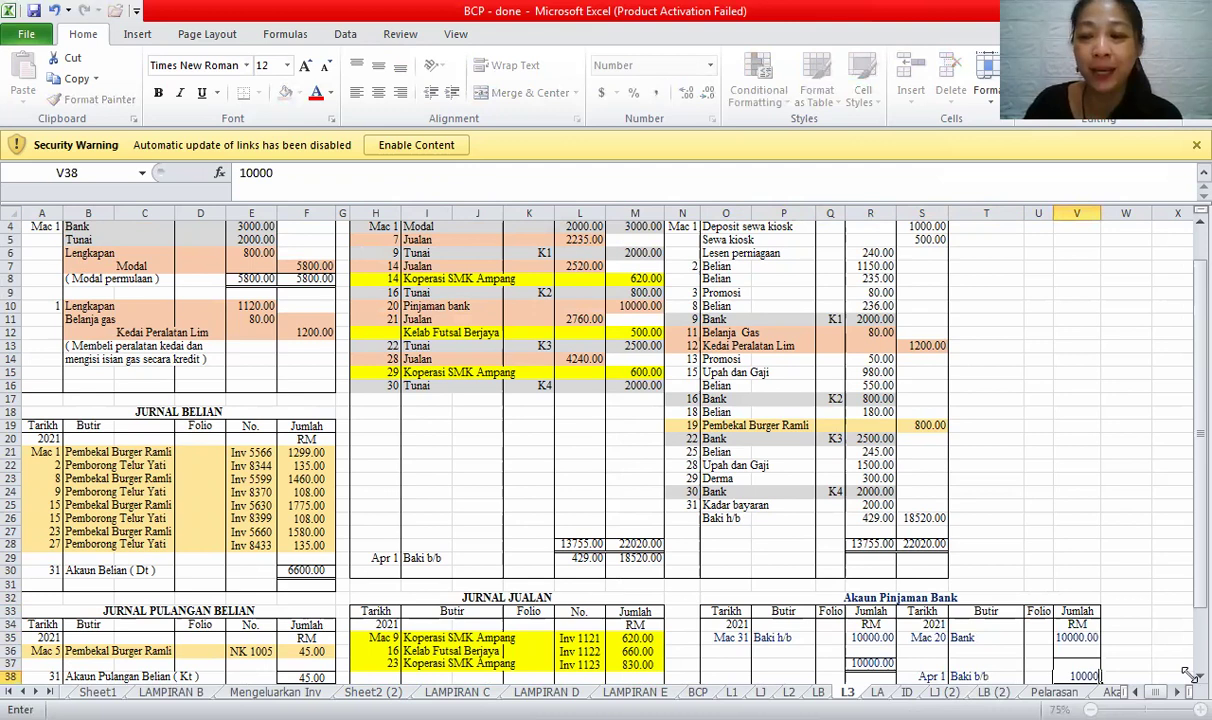
left_click(436, 305)
scroll(437, 290, "down", 1)
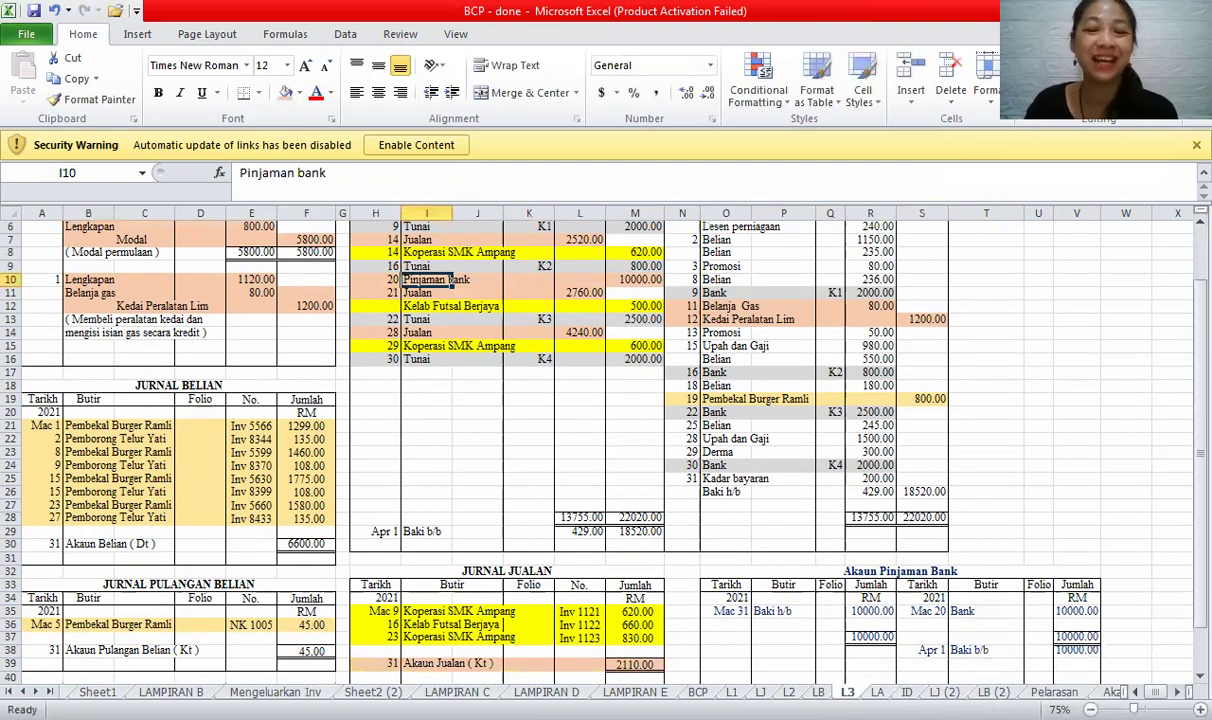
- Check the finished Akaun Pinjaman Bank on sheet LA, including its entries, totals and balance lines
key("ctrl+Page_Down")
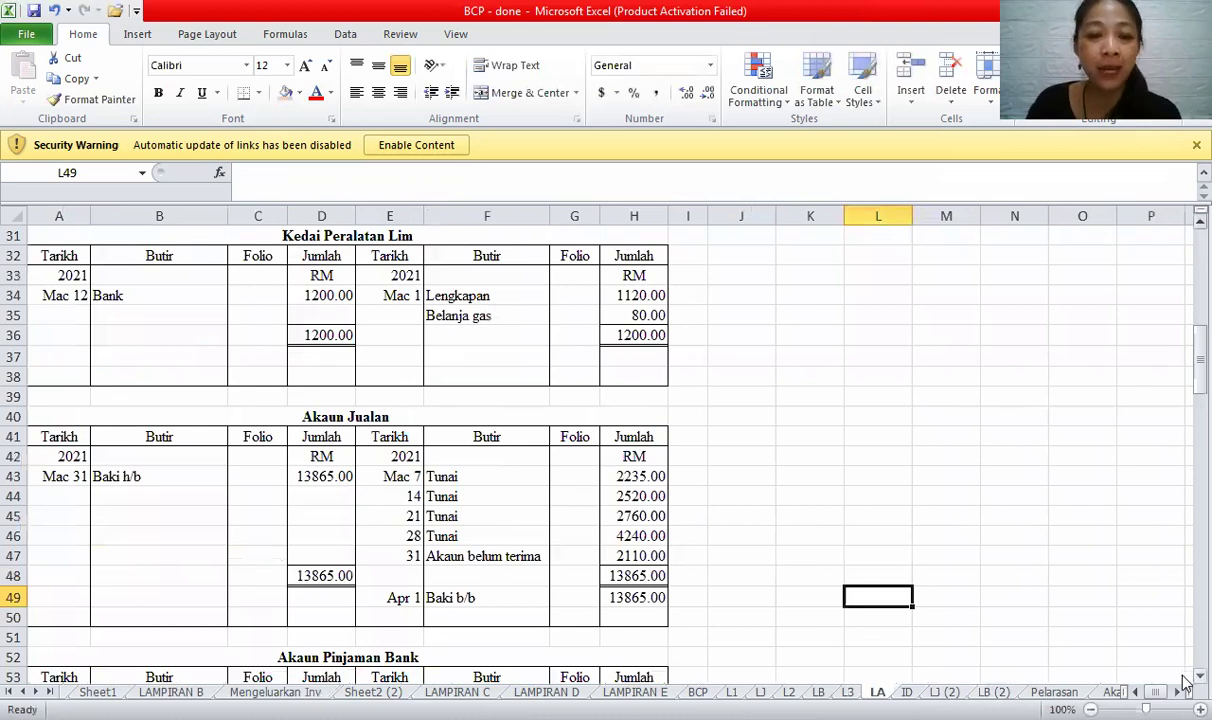
scroll(1184, 680, "down", 1)
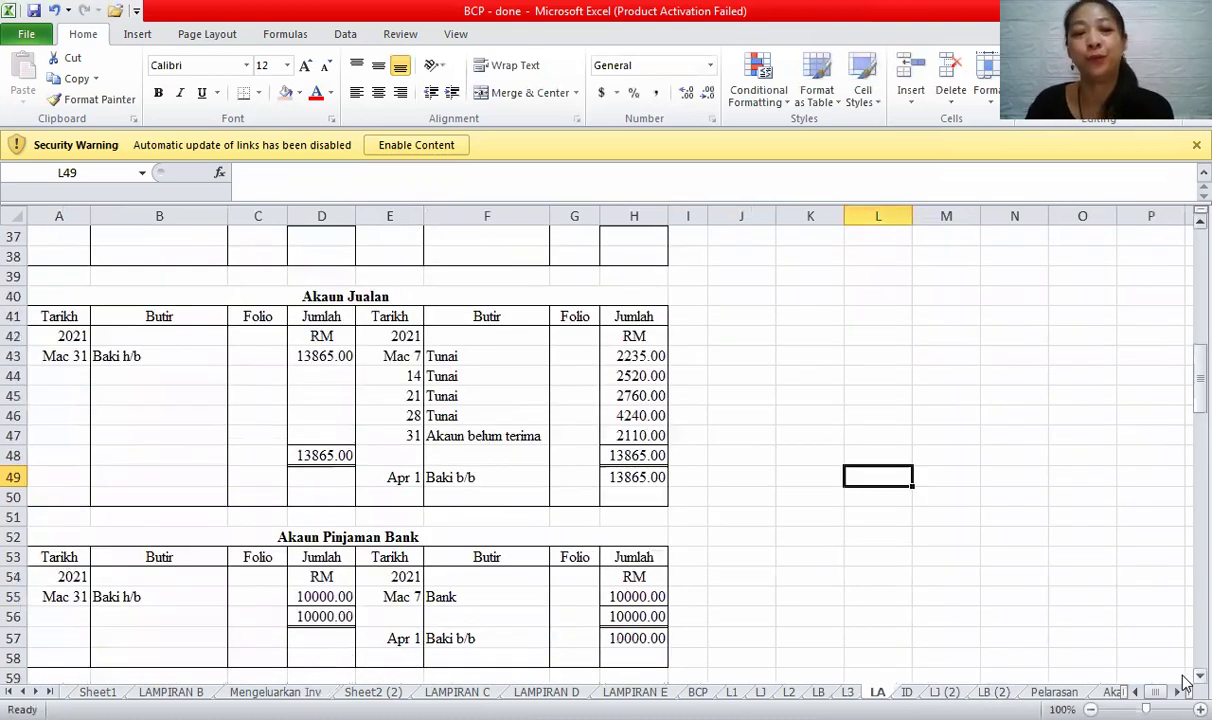
left_click_drag(405, 537, 413, 623)
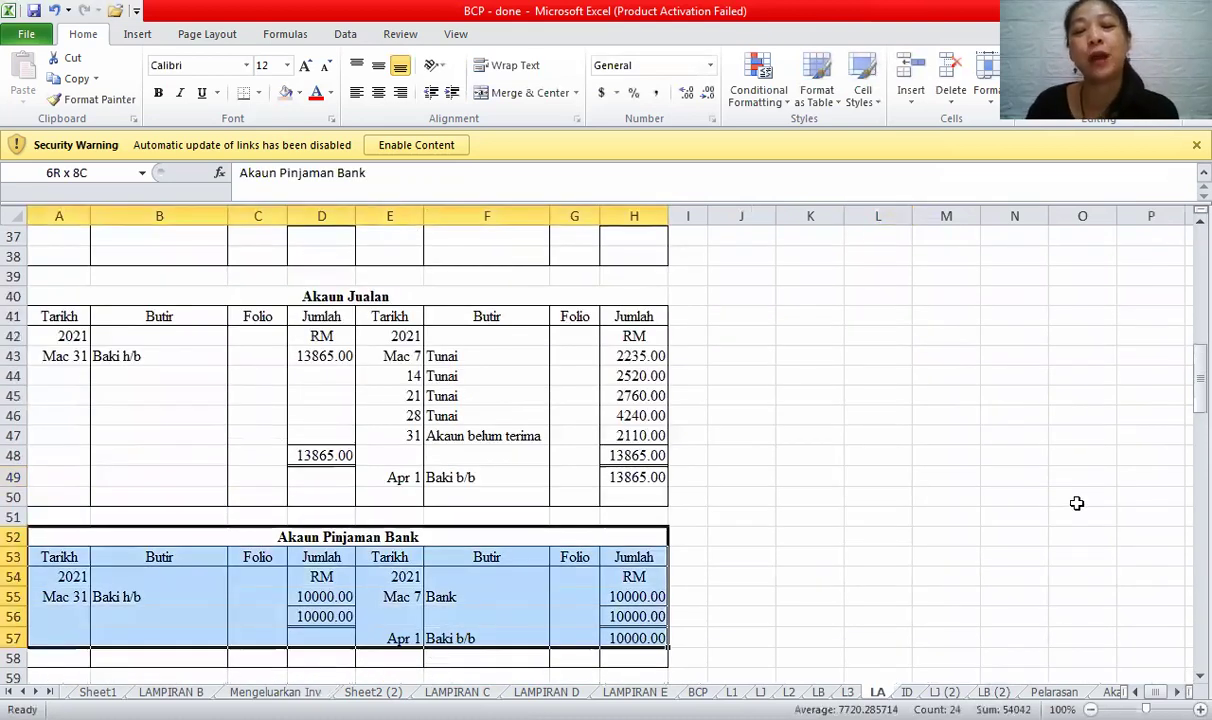
key("shift+Down")
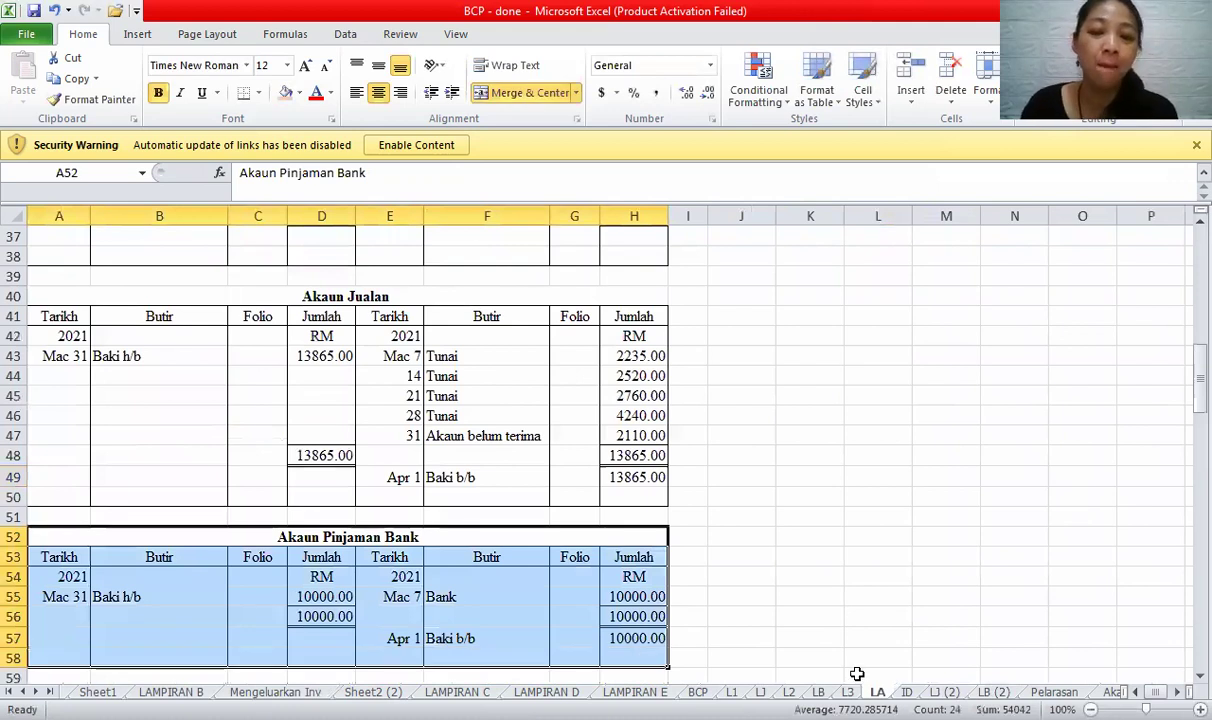
- Back on sheet L3, review the last Buku Tunai receipts and the payment entries in N4:S28 for items still to post
key("ctrl+Page_Up")
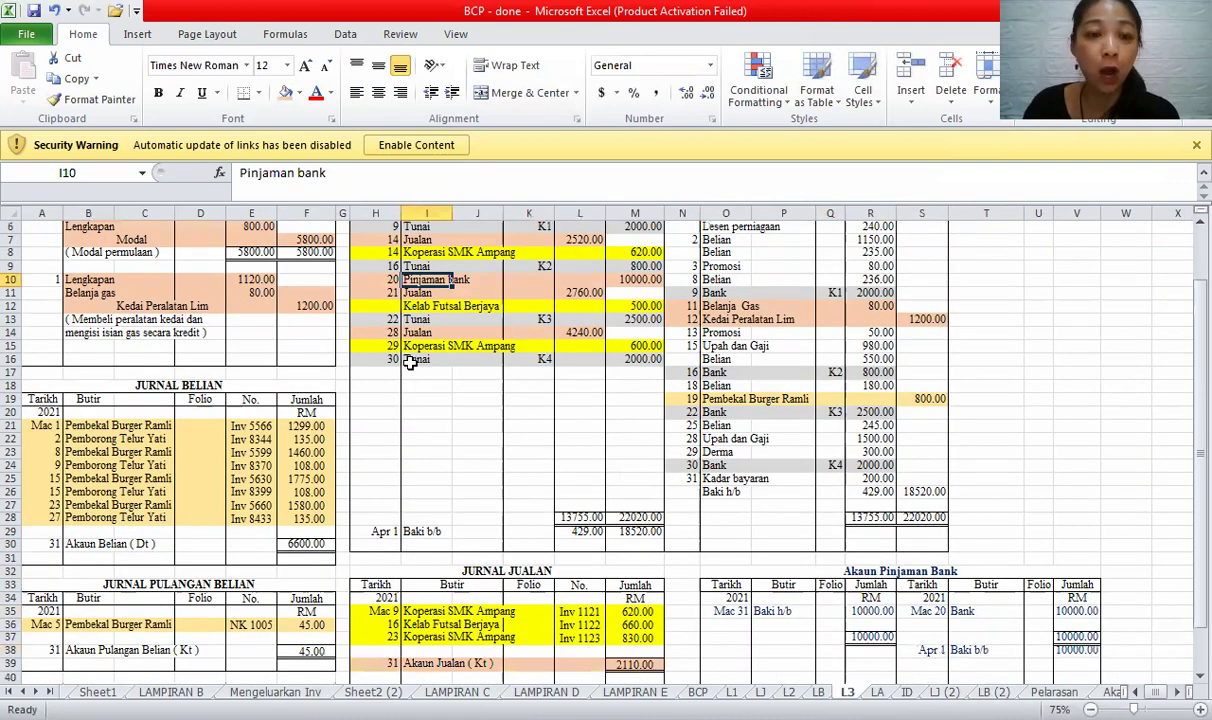
left_click_drag(375, 358, 624, 294)
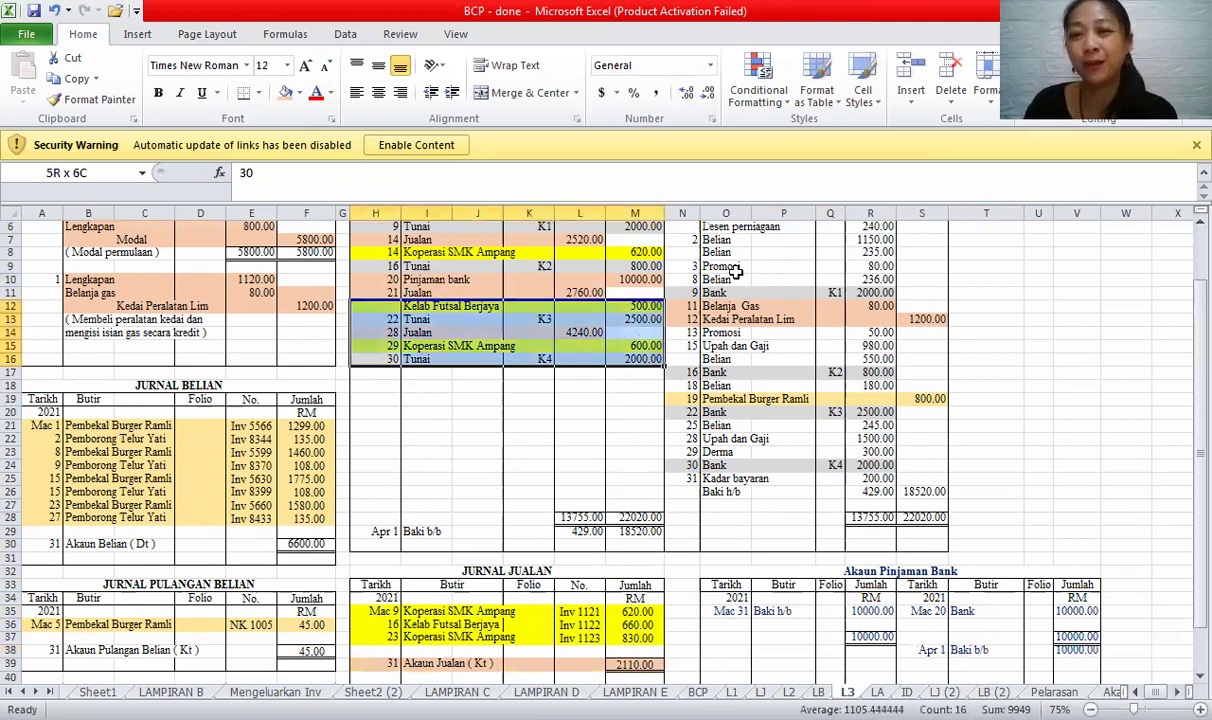
scroll(819, 514, "up", 2)
left_click_drag(682, 266, 914, 586)
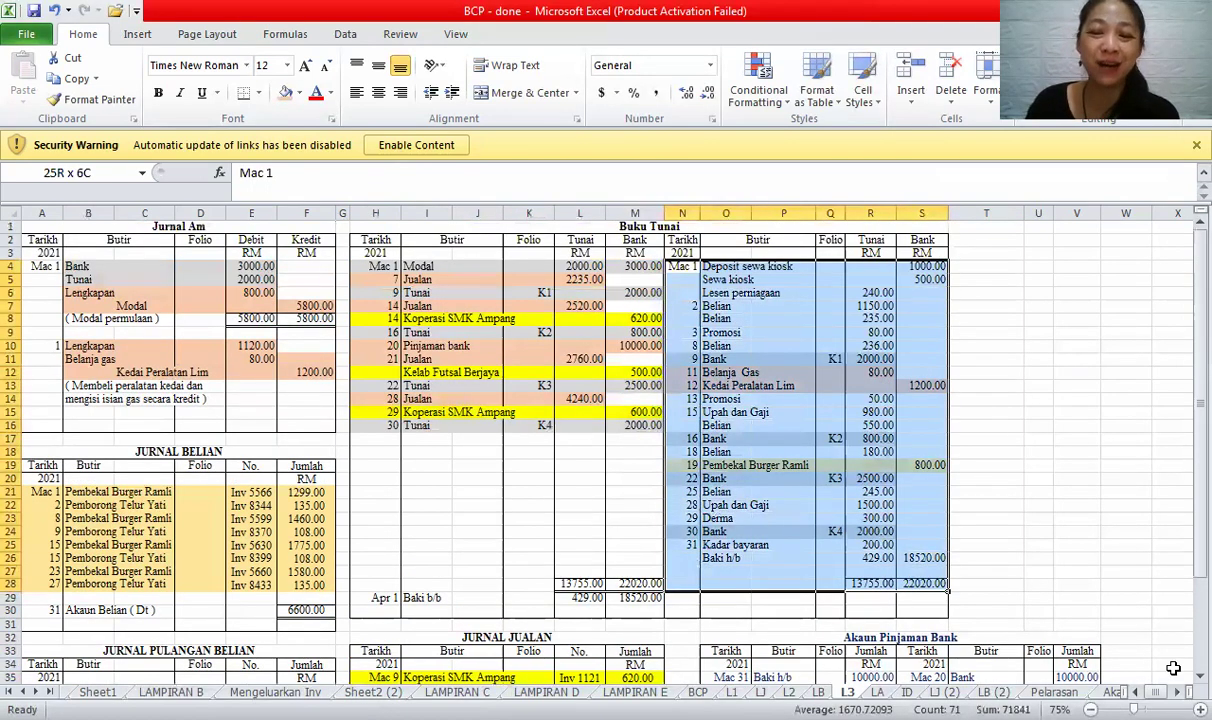
scroll(1183, 688, "down", 1)
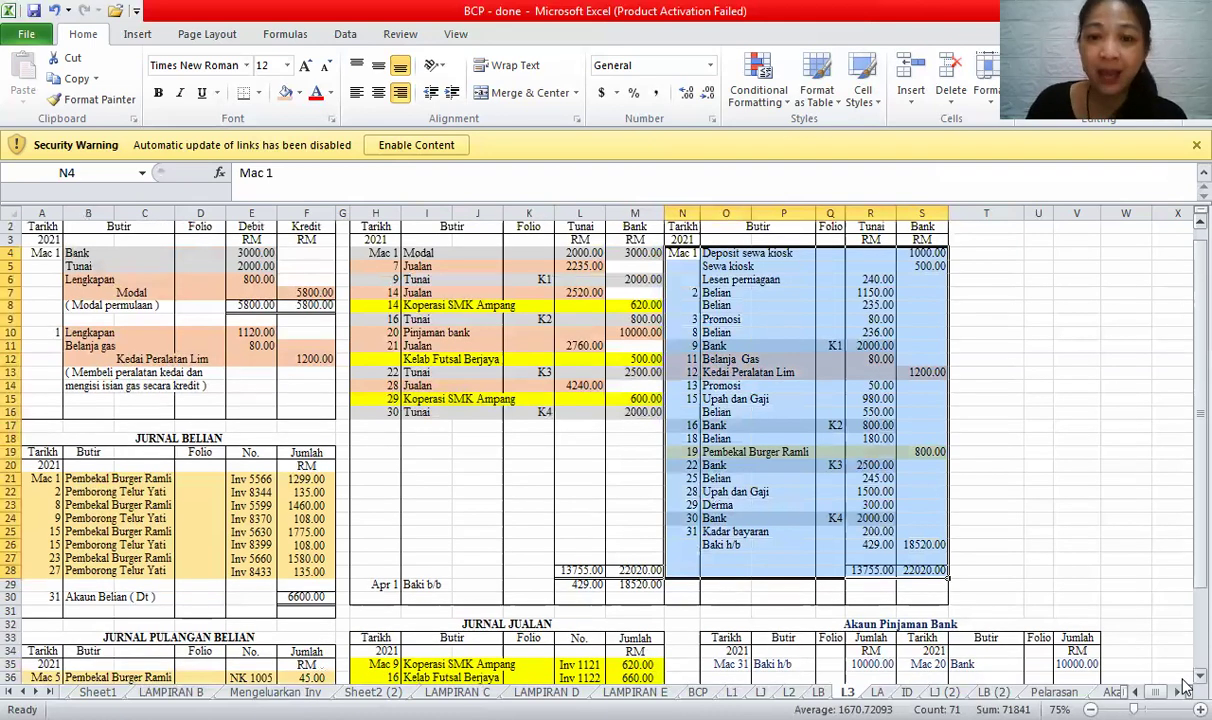
scroll(1123, 650, "down", 1)
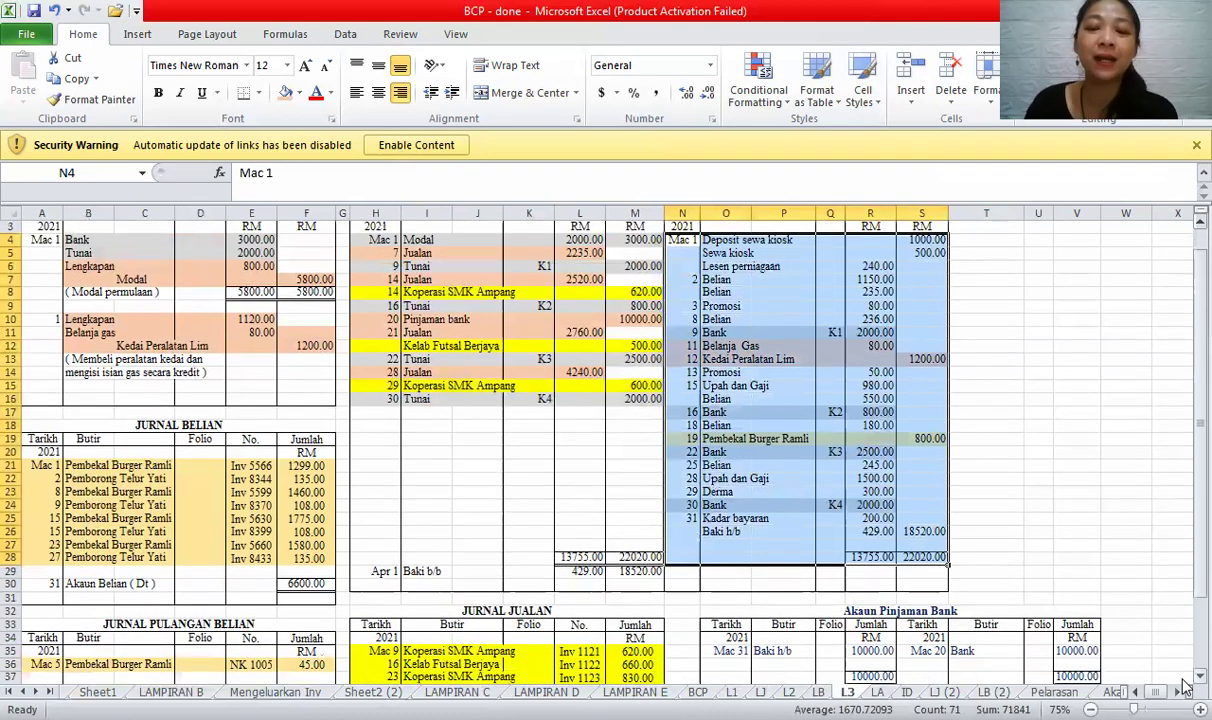
- Change the ledger template's title in O32 to Akaun Deposit Sewa Kiosk
left_click(939, 610)
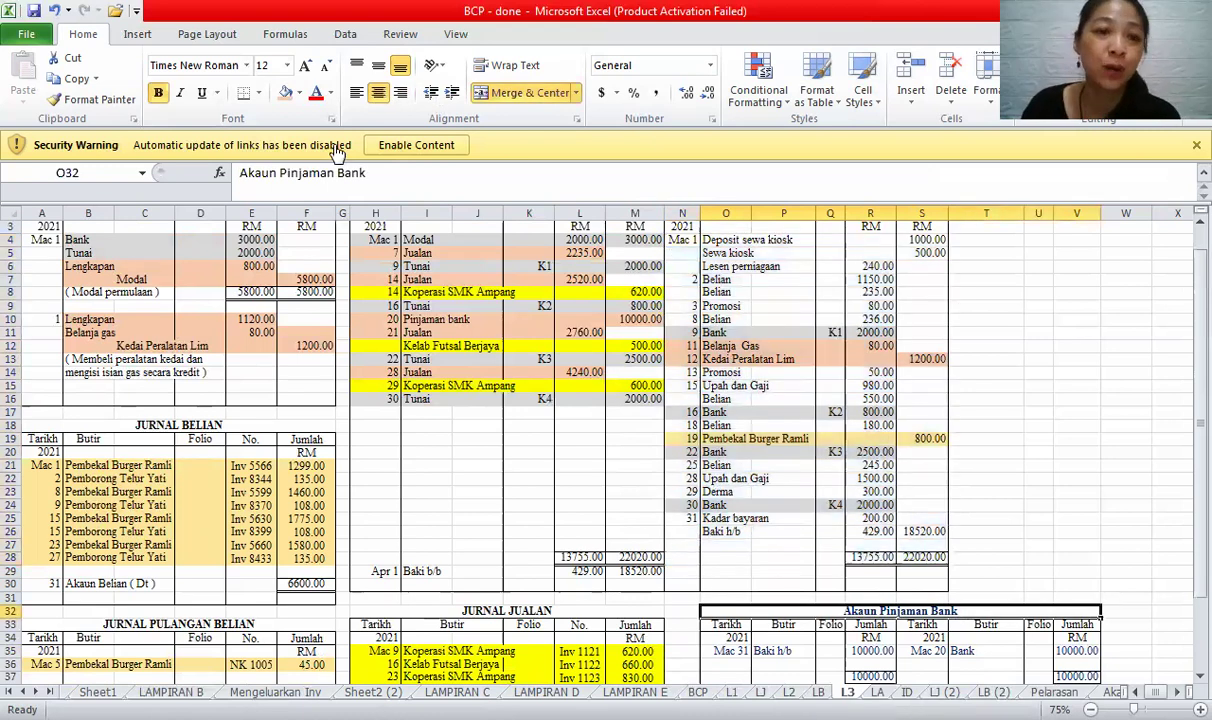
left_click_drag(280, 172, 366, 173)
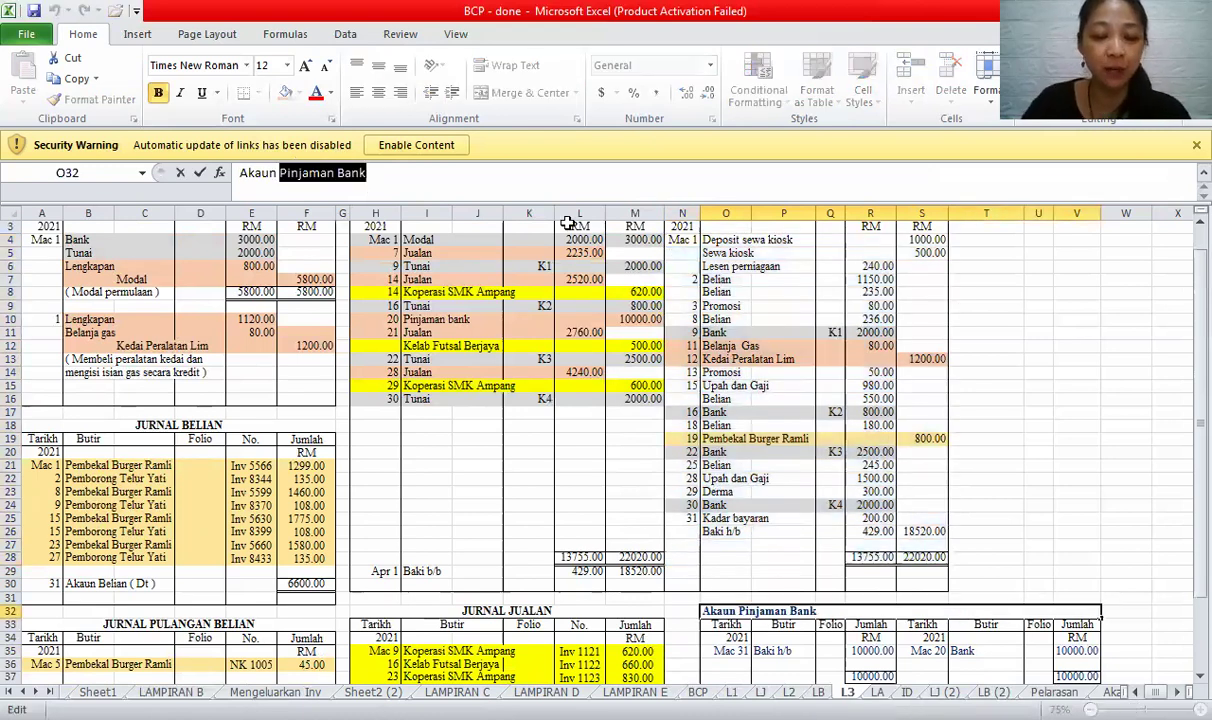
type("Deposit Sewa ")
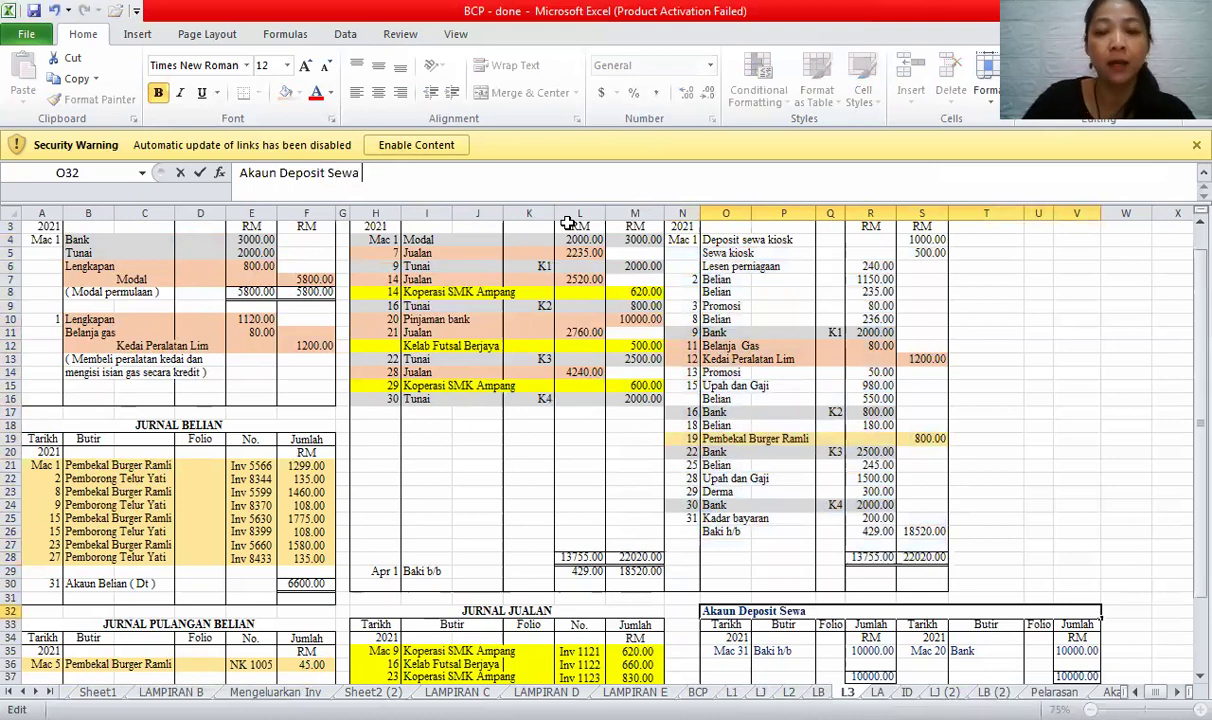
type("Kiosk")
left_click(922, 406)
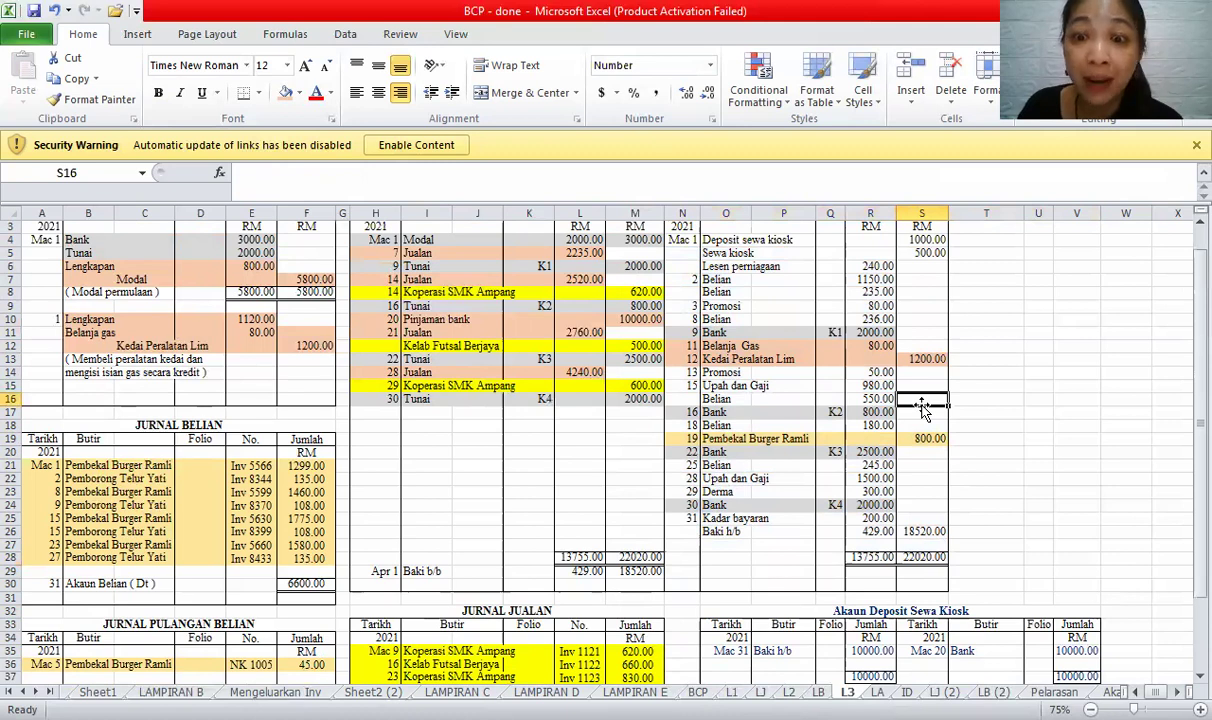
left_click(1200, 677)
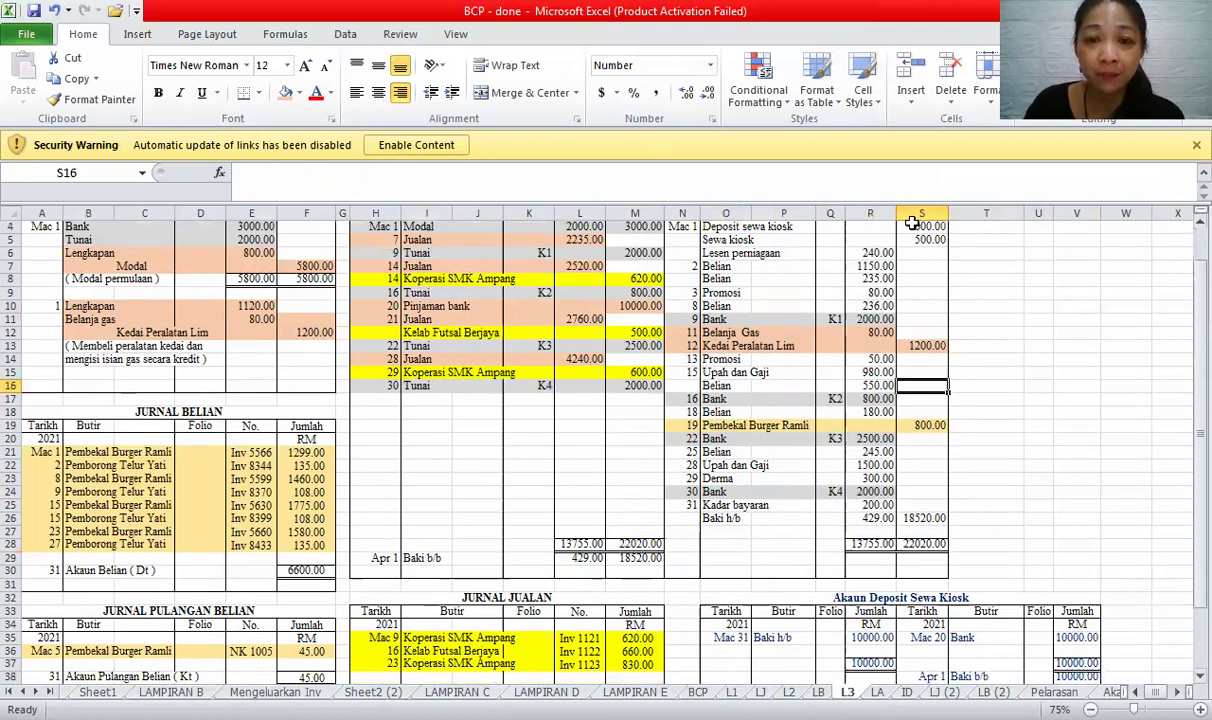
- Shade the Mac 1 Deposit sewa kiosk payment in N4:S4 as posted, and clear the old ledger entries in O35:V38
left_click_drag(915, 226, 672, 226)
left_click(285, 92)
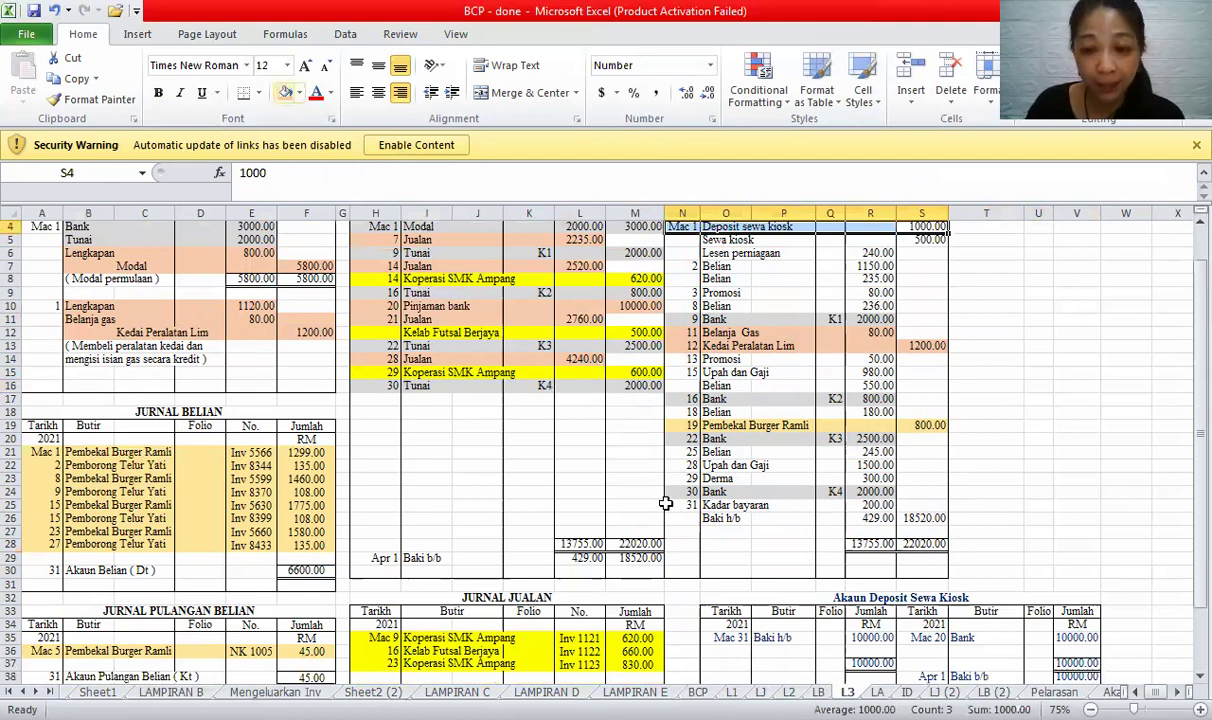
left_click_drag(726, 637, 1060, 681)
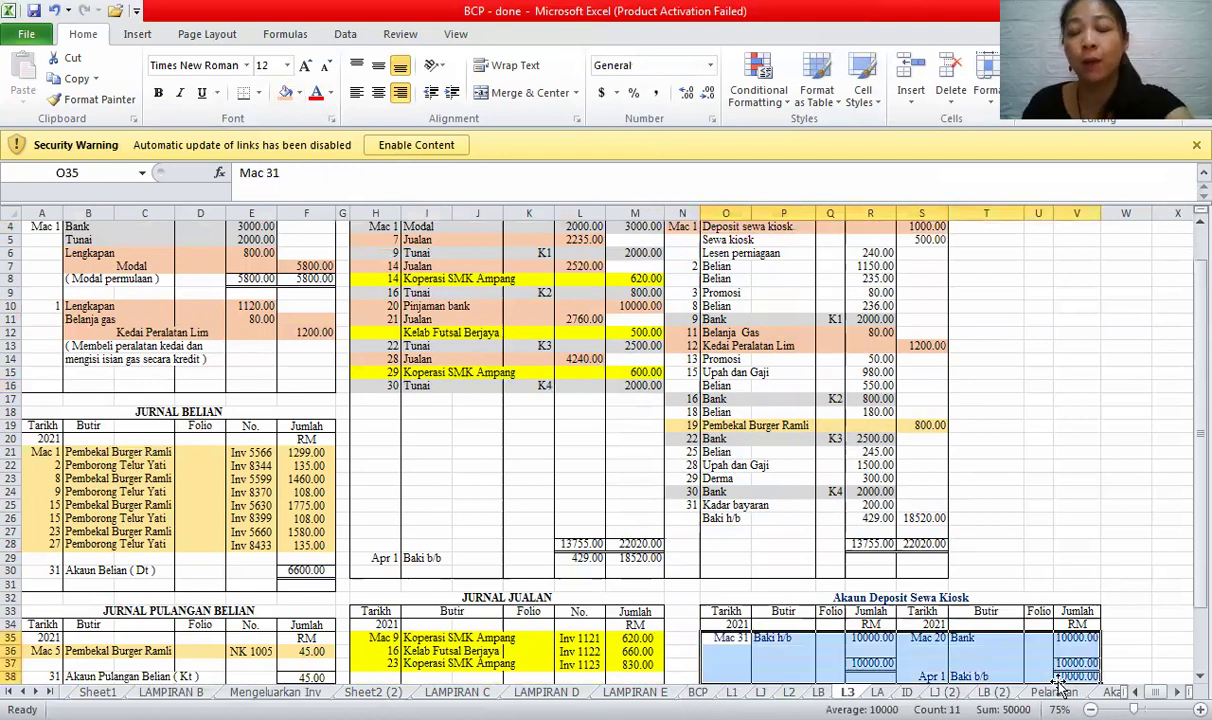
key("Delete")
left_click(1017, 503)
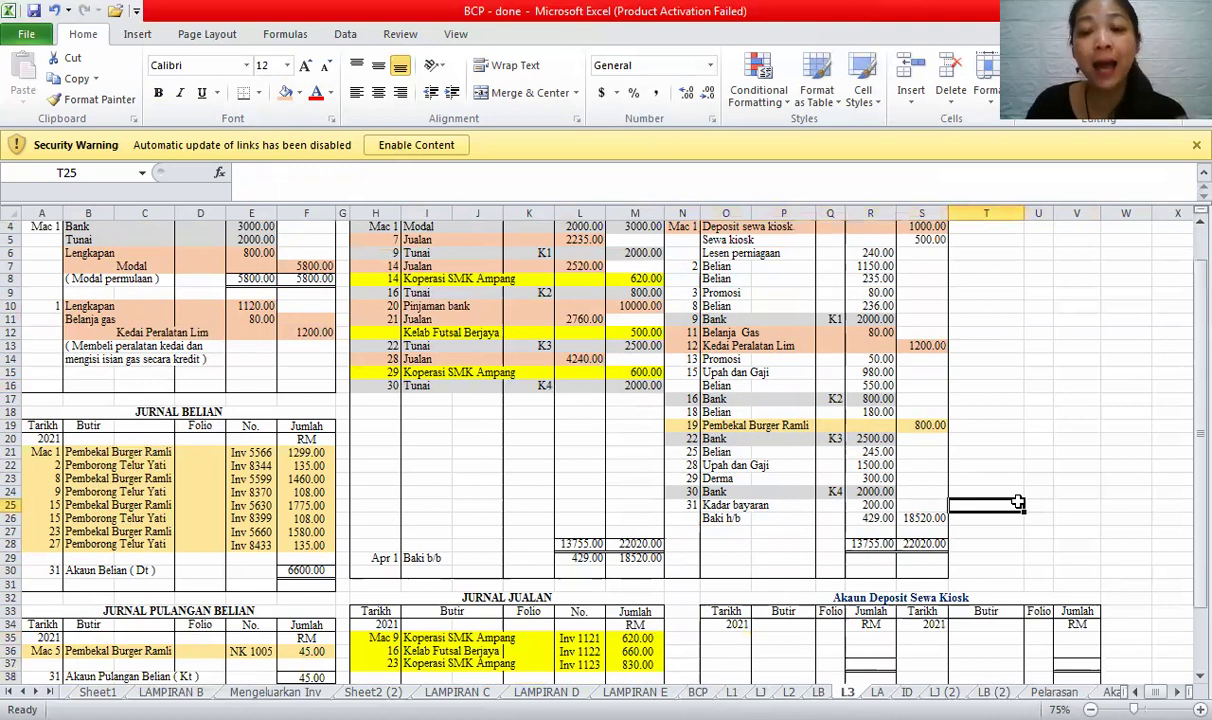
- Record the debit entry of Akaun Deposit Sewa Kiosk in row 35: Mac 1, Bank, 1000
left_click(726, 638)
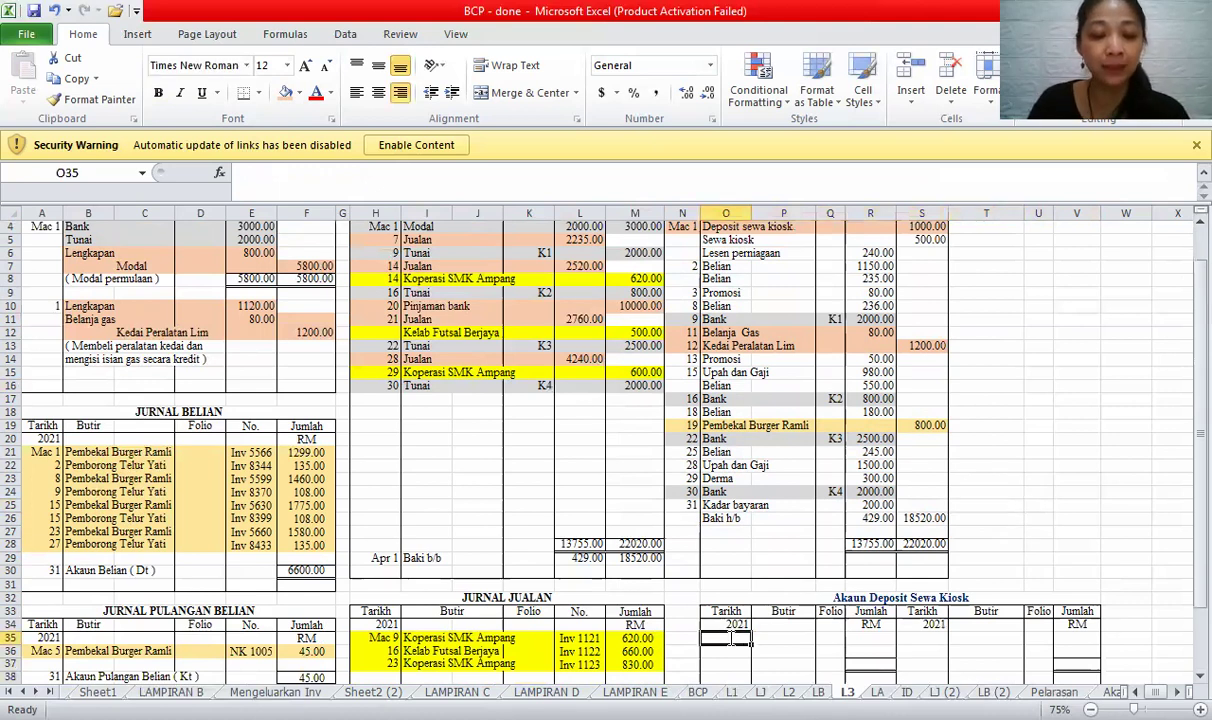
type("Mac 1")
key("Tab")
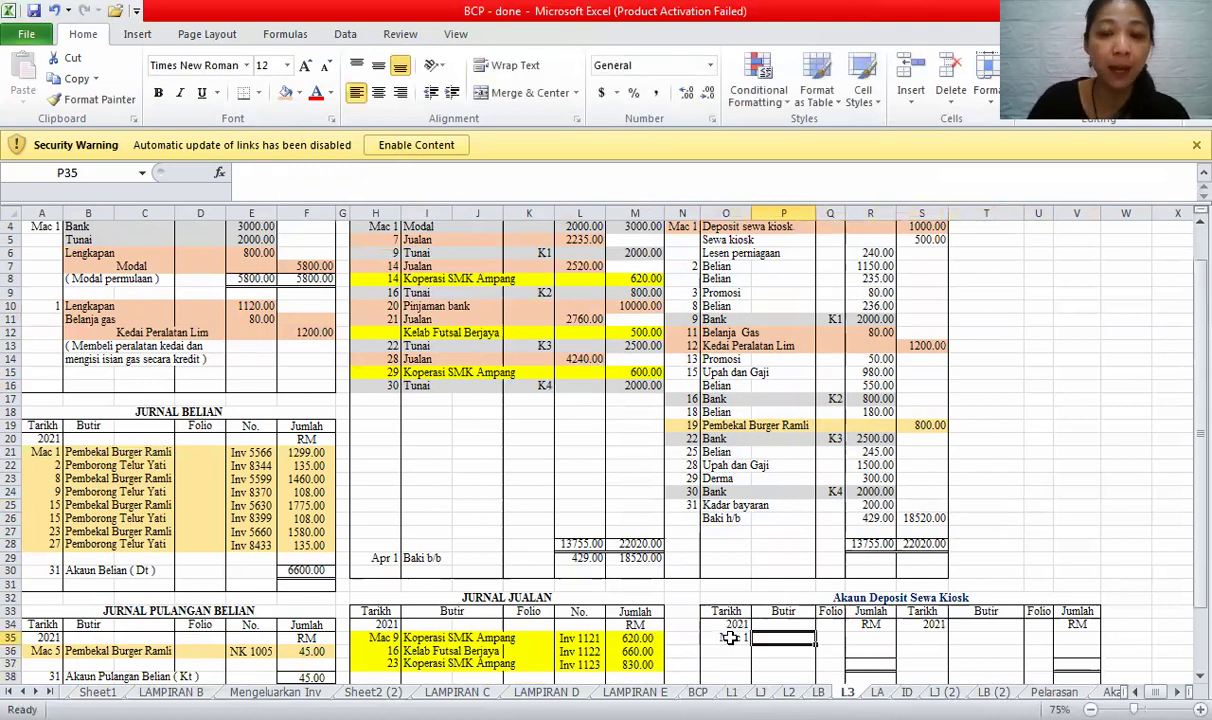
type("Ban")
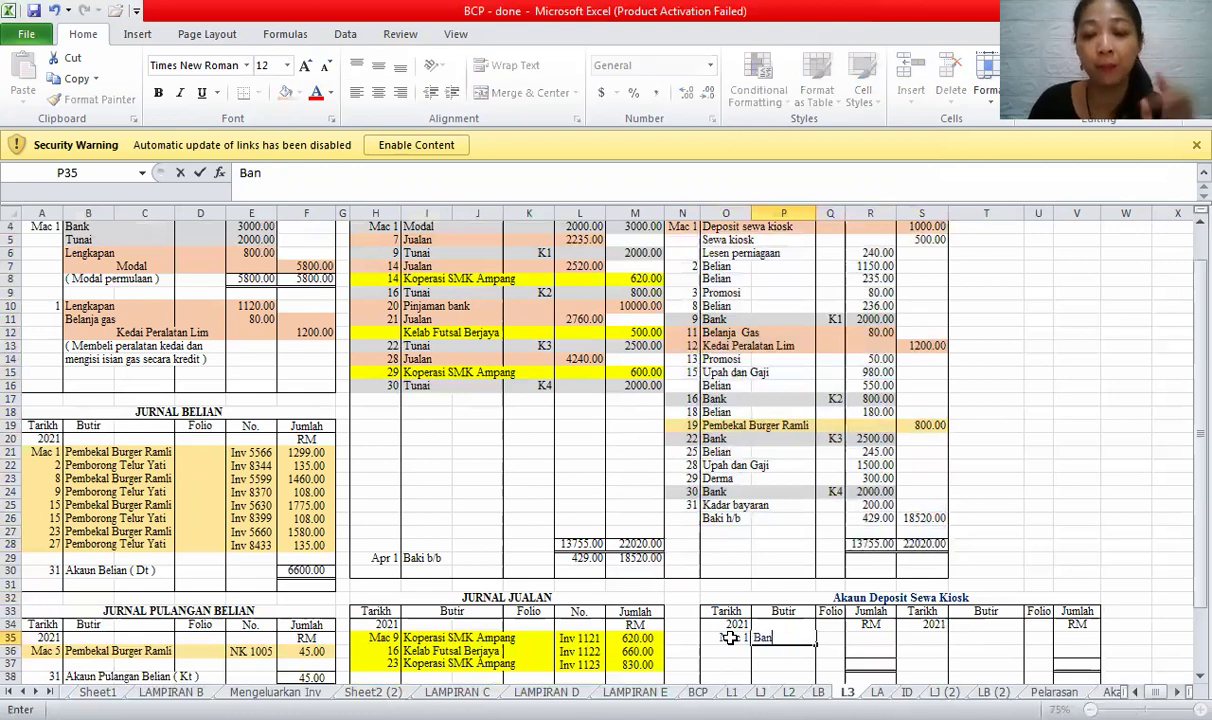
type("k")
key("Tab")
key("Tab")
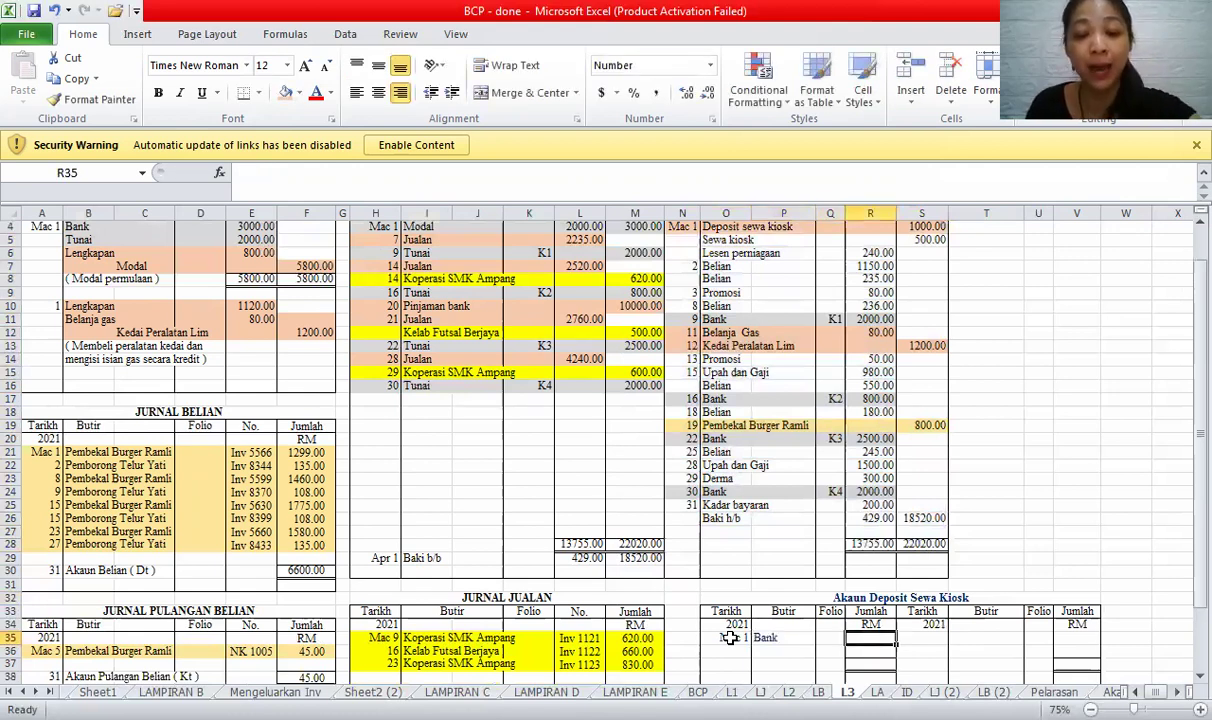
type("1000")
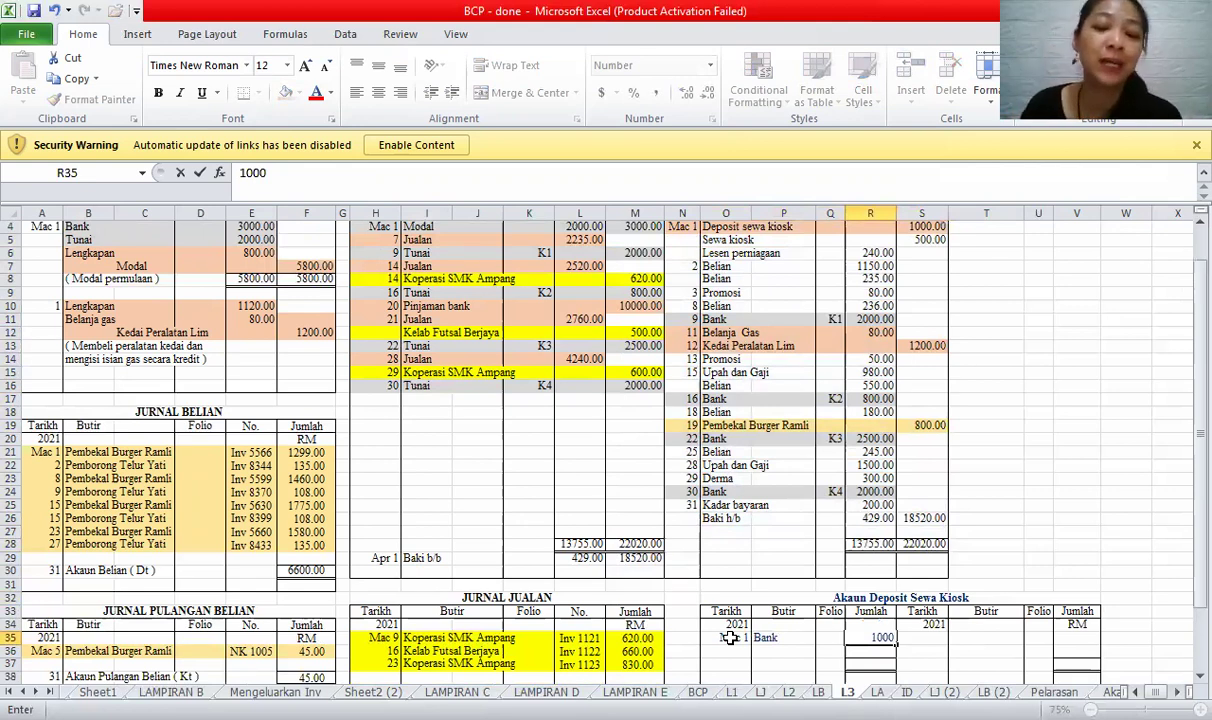
left_click(868, 531)
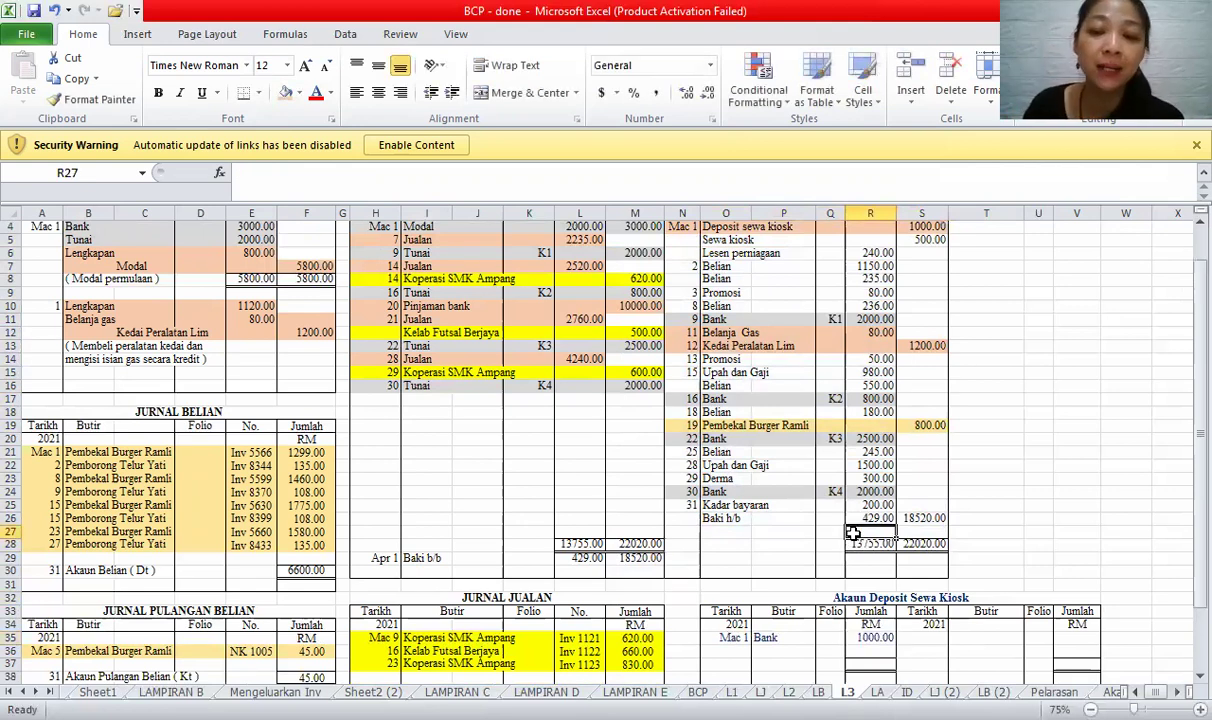
left_click(866, 639)
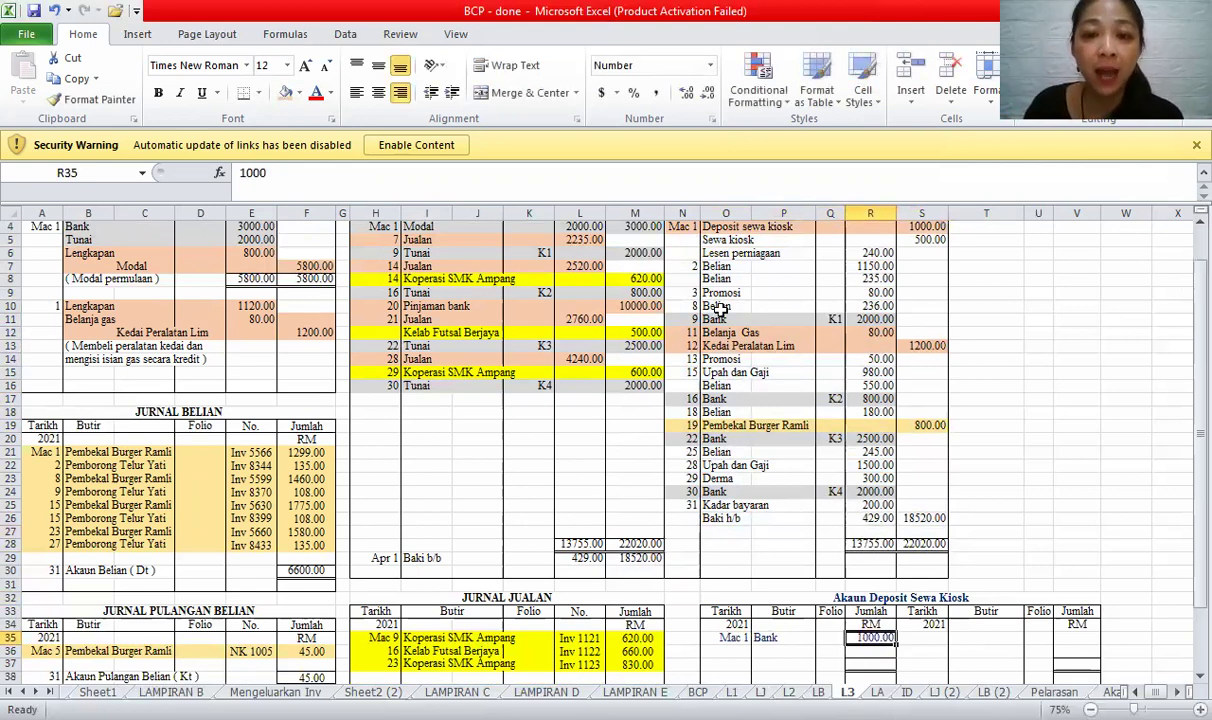
- Enter the closing balance's date and description on the credit side in row 35: Mac 31, Baki h/b
left_click(912, 640)
type("Mac 3")
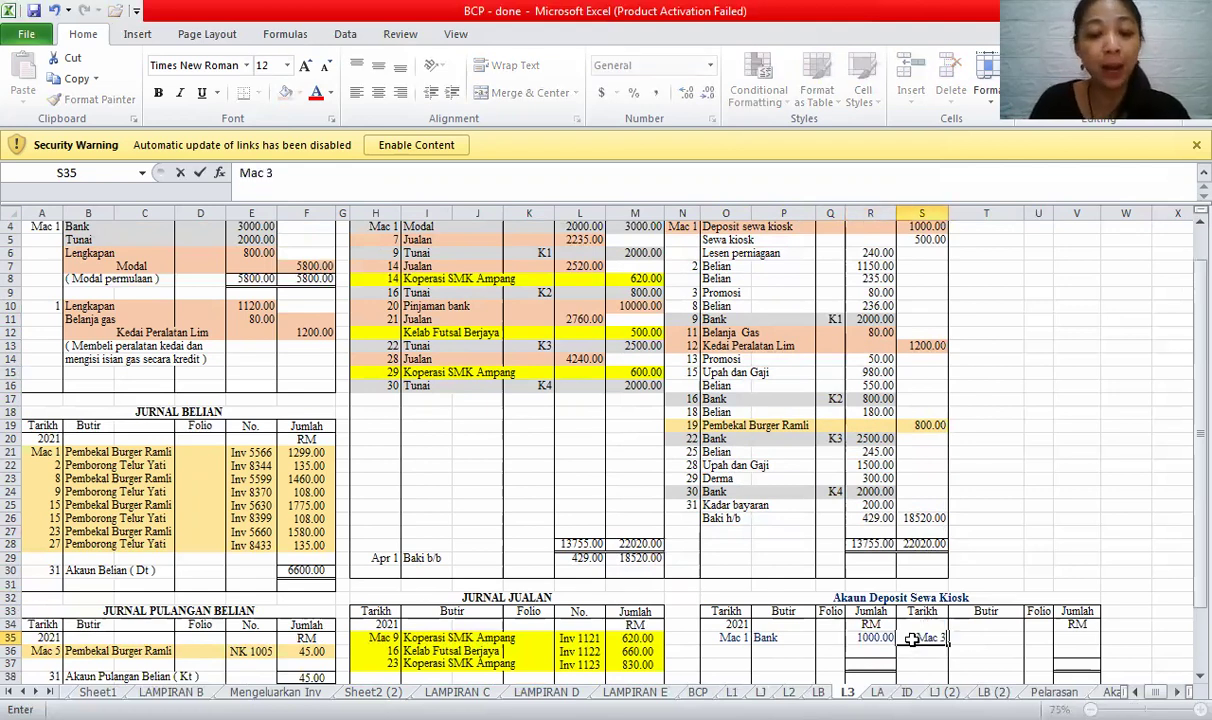
type("1")
key("Tab")
type("BAki h/b")
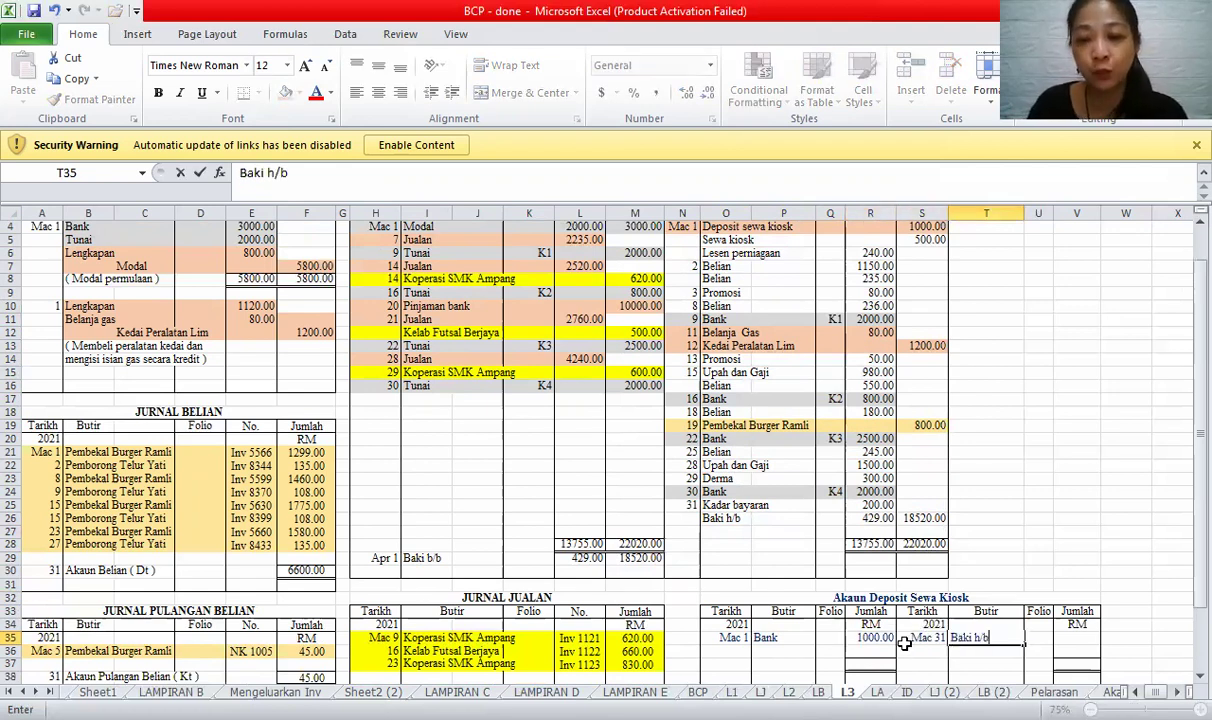
- Enter totals of 1000 on both sides in row 37 and the closing balance amount 1000 in V35
left_click(870, 663)
type("10000")
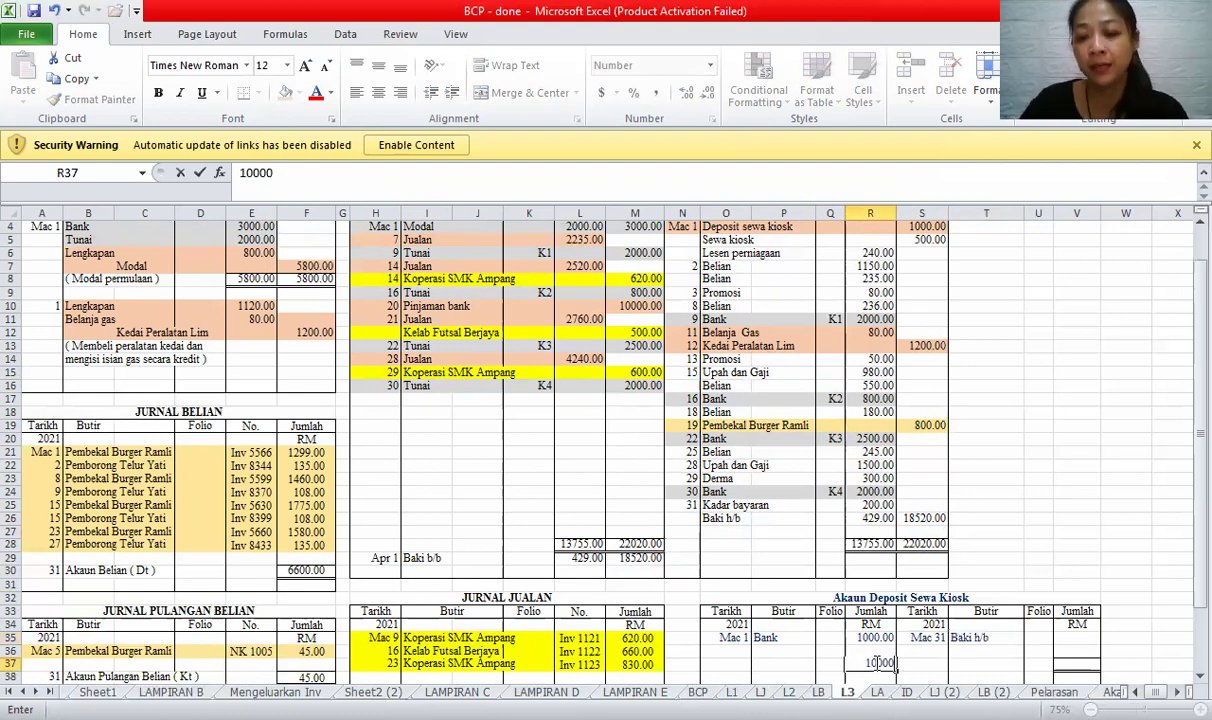
key("Tab")
key("Tab")
key("Tab")
key("Tab")
type("1")
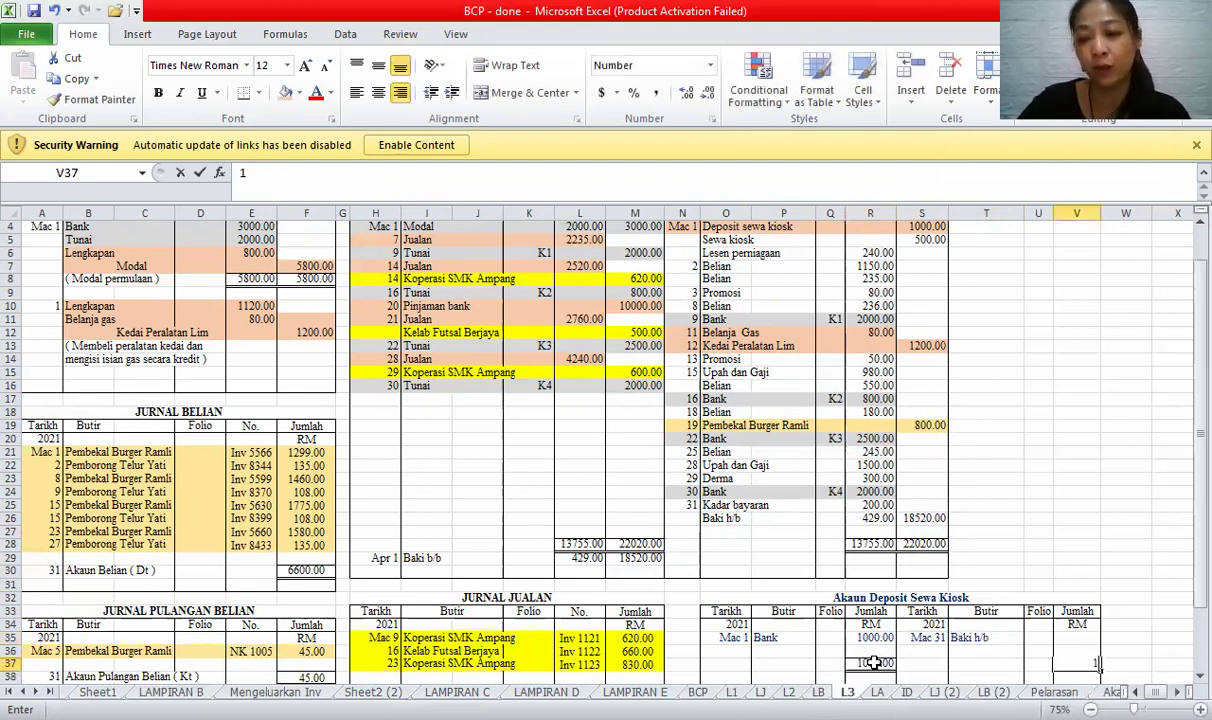
type("000")
left_click(1093, 638)
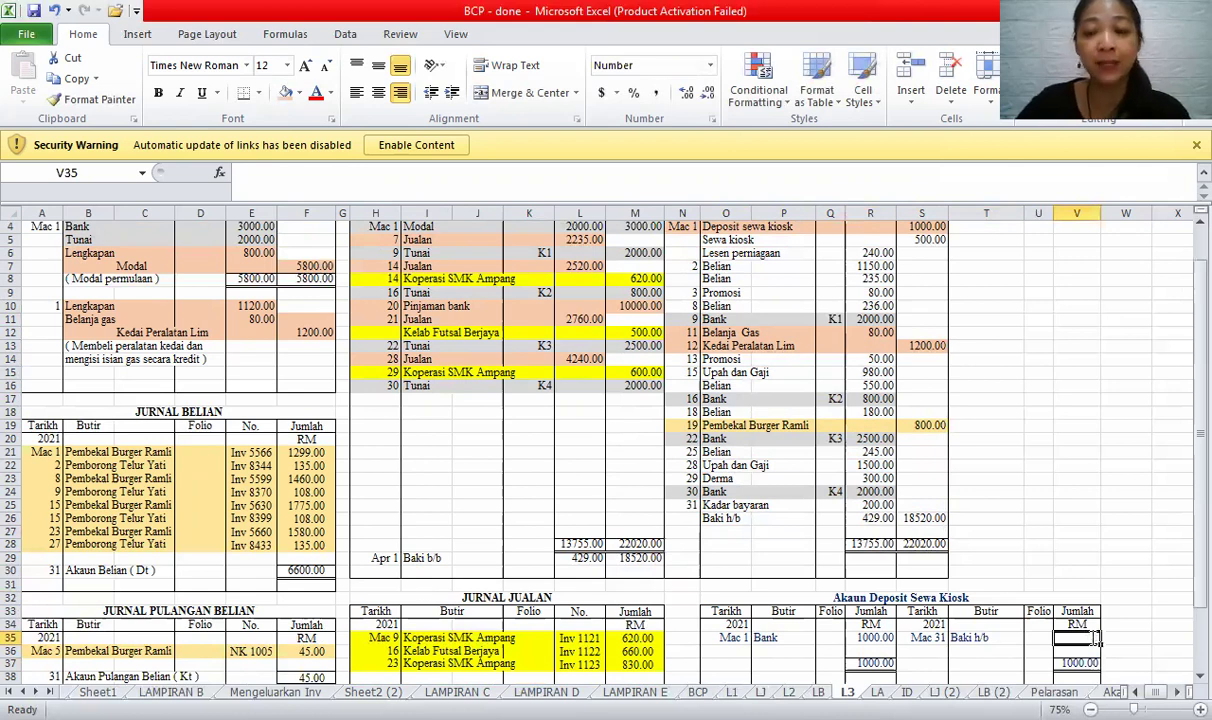
type("1000")
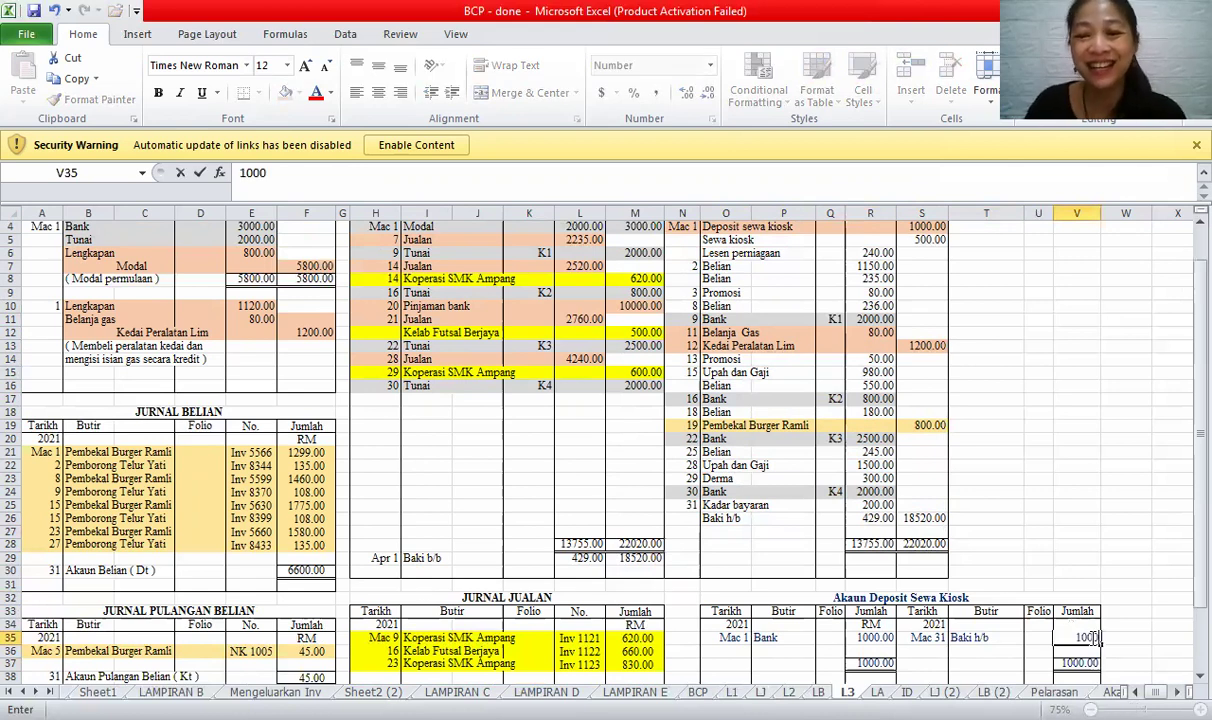
- Record the opening balance on the debit side of Akaun Deposit Sewa Kiosk in row 38: Apr 1, Baki b/b, 1000
left_click(728, 677)
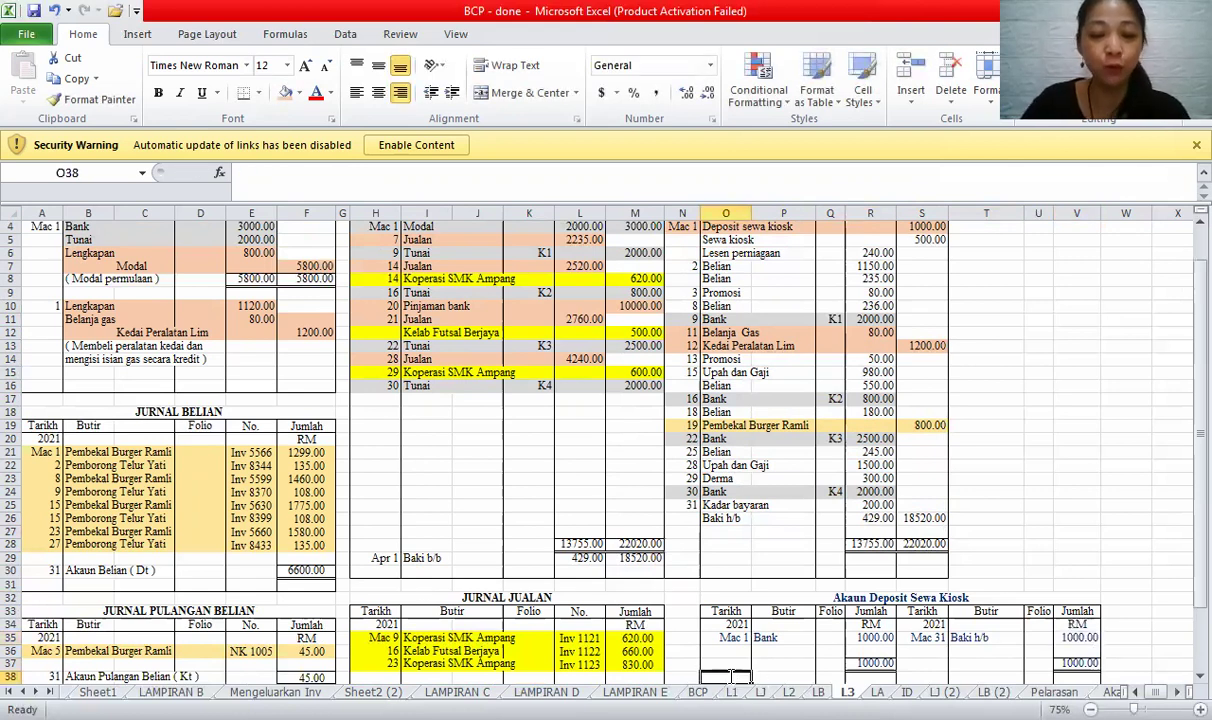
type("'Apr 1")
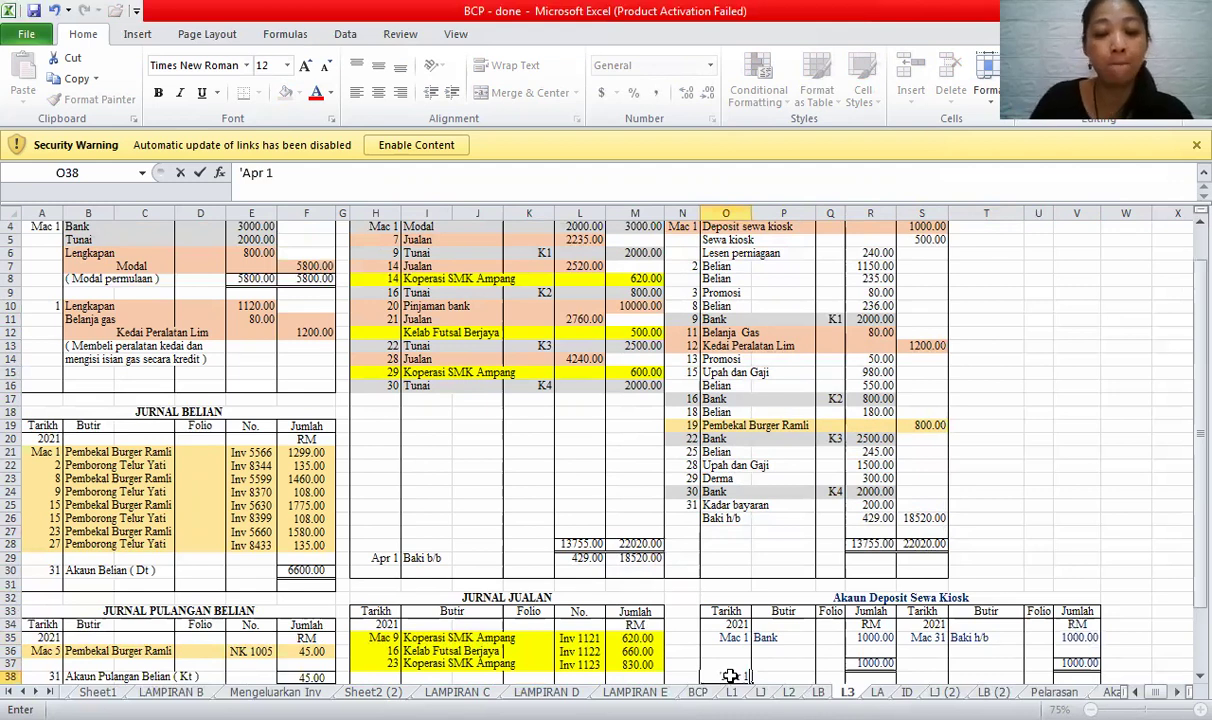
key("Tab")
type("Baki b/b")
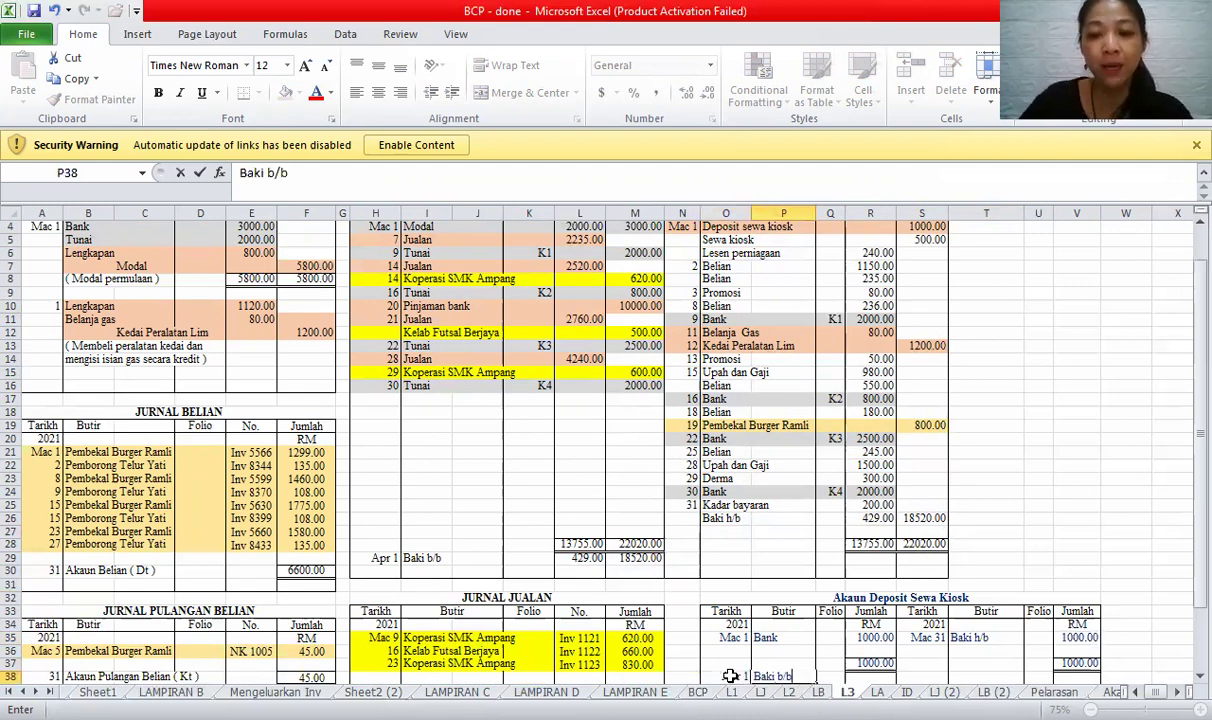
key("Tab")
key("Tab")
type("1000")
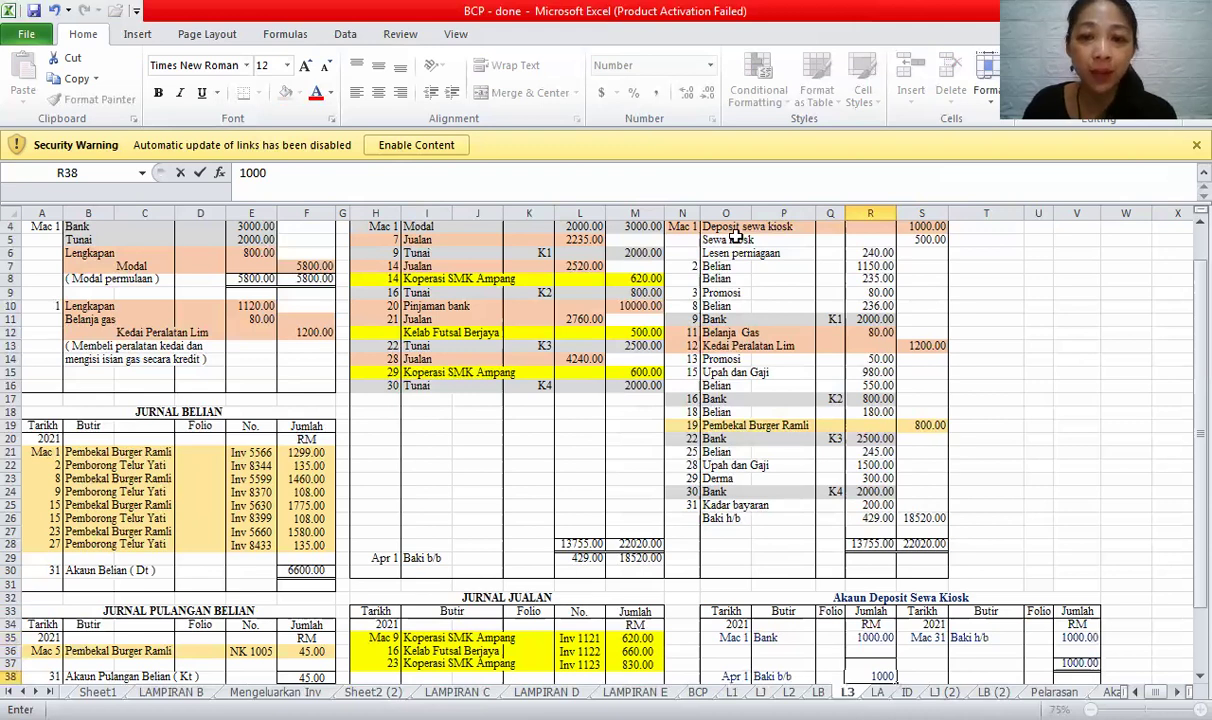
left_click(790, 518)
- Check the finished Akaun Deposit Sewa Kiosk on sheet LA, including its entries, totals and balance lines
left_click(748, 227)
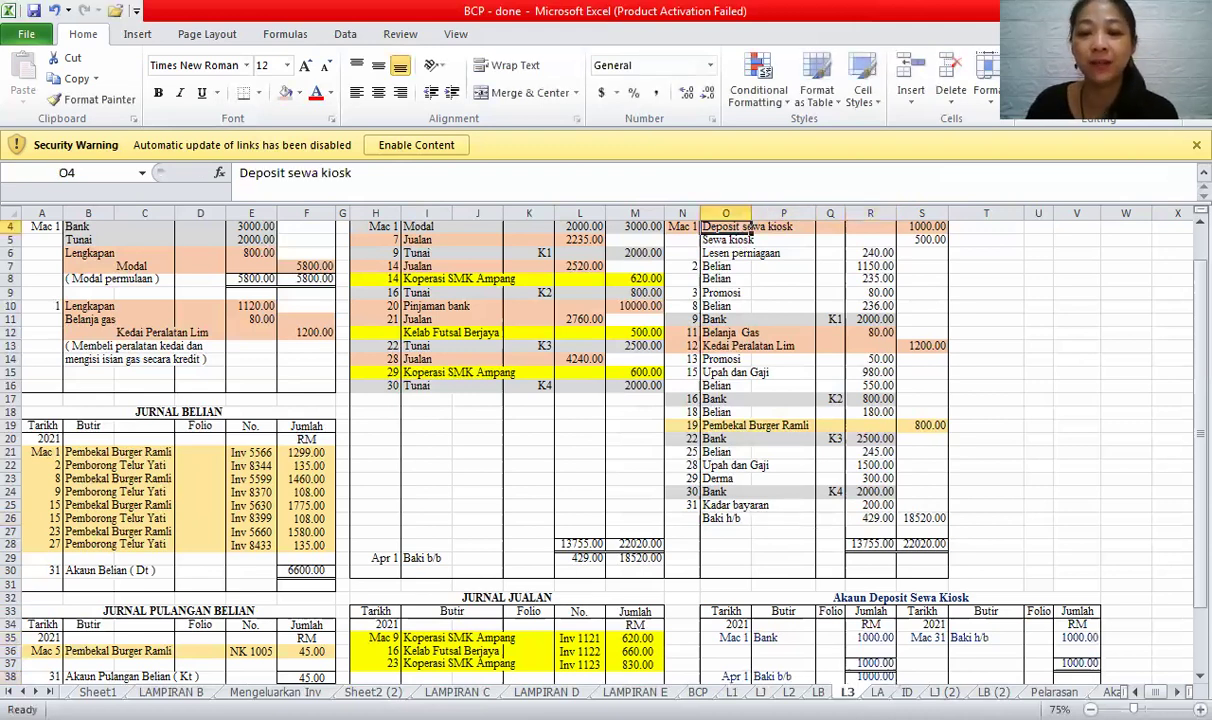
key("ctrl+Page_Down")
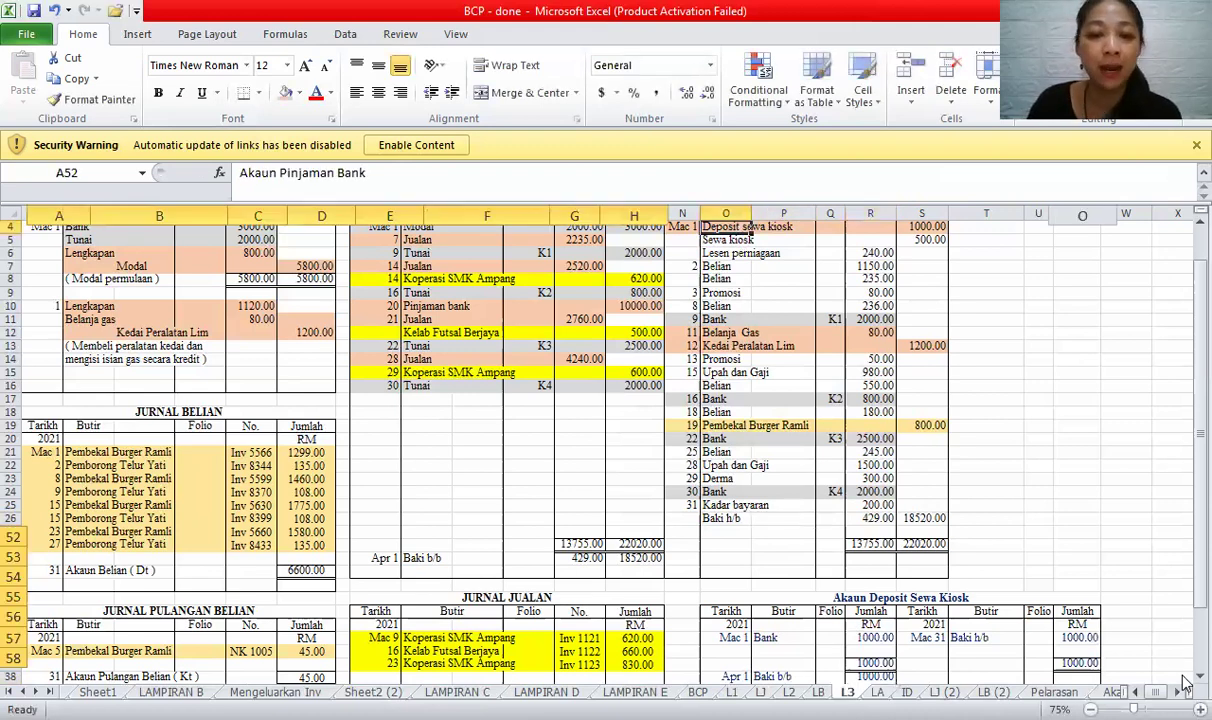
scroll(462, 600, "down", 3)
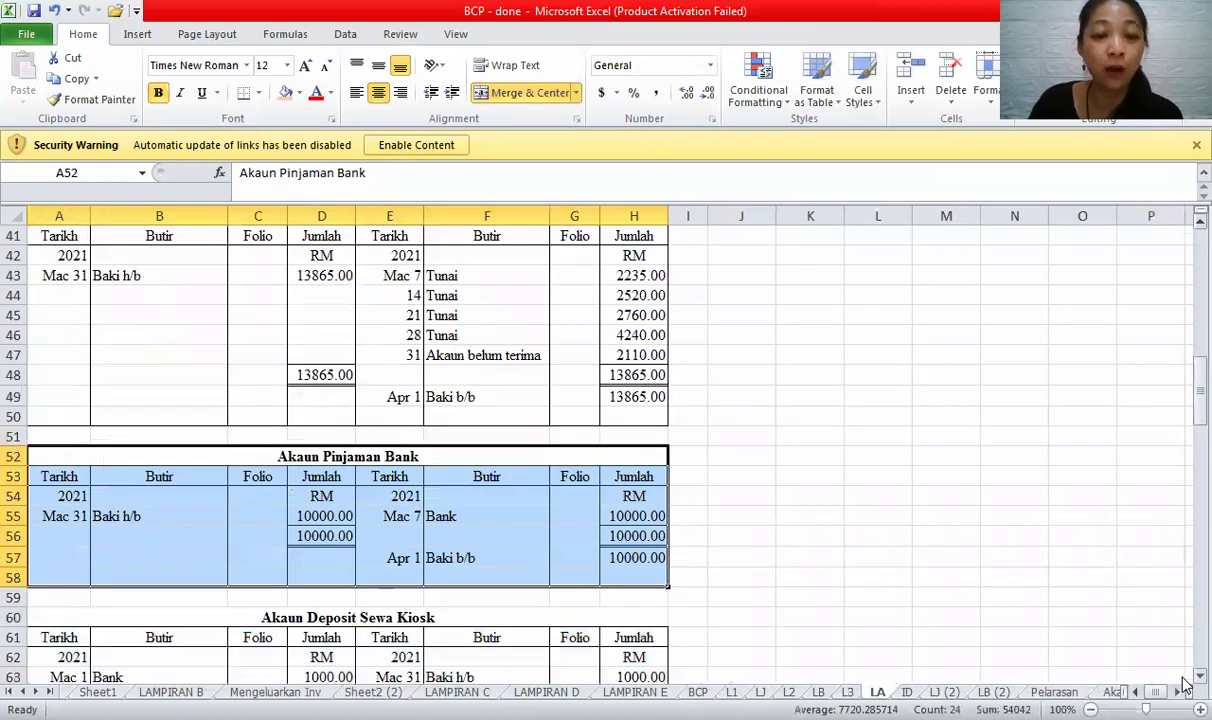
left_click_drag(417, 526, 427, 660)
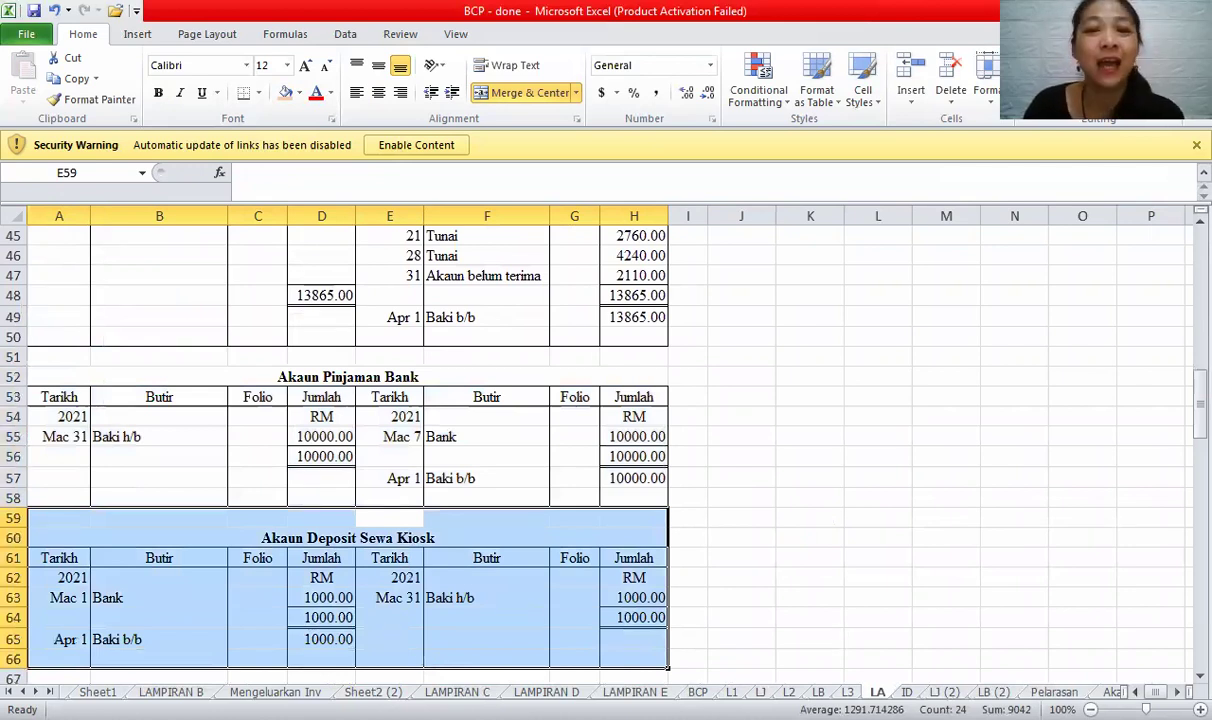
- Back on sheet L3, change the ledger template's title in O32 to Akaun Sewa Kiosk
key("ctrl+Page_Up")
key("Down")
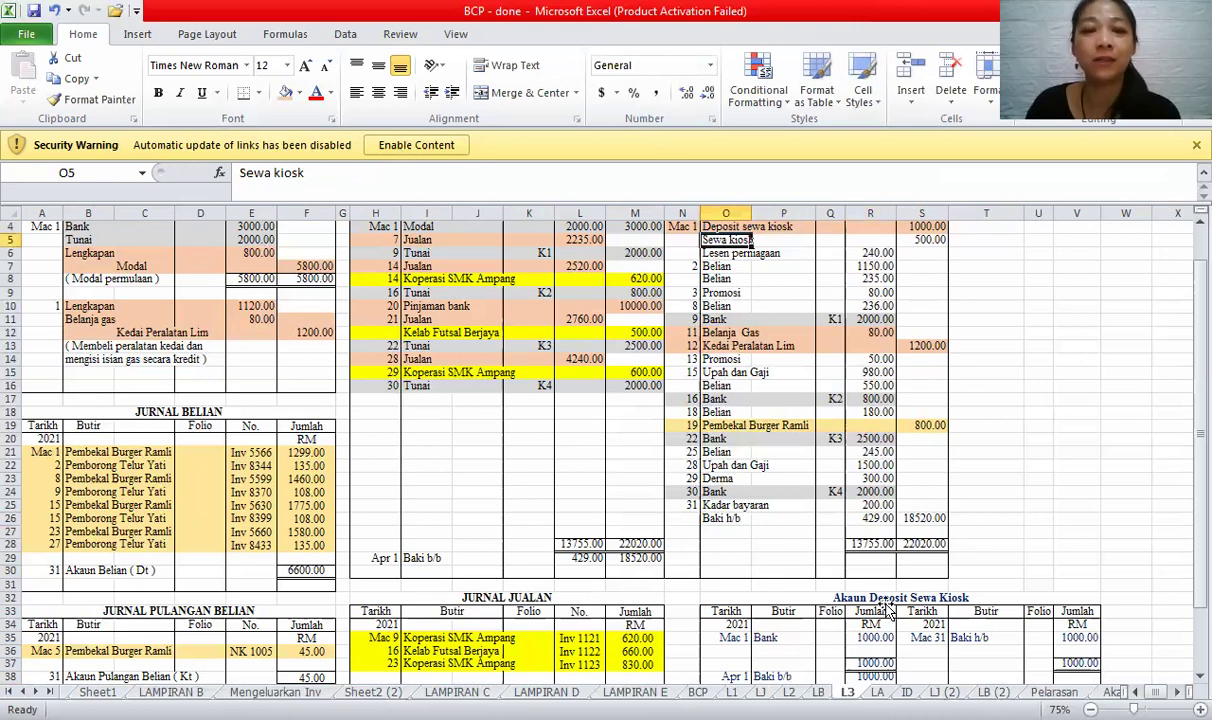
left_click(878, 598)
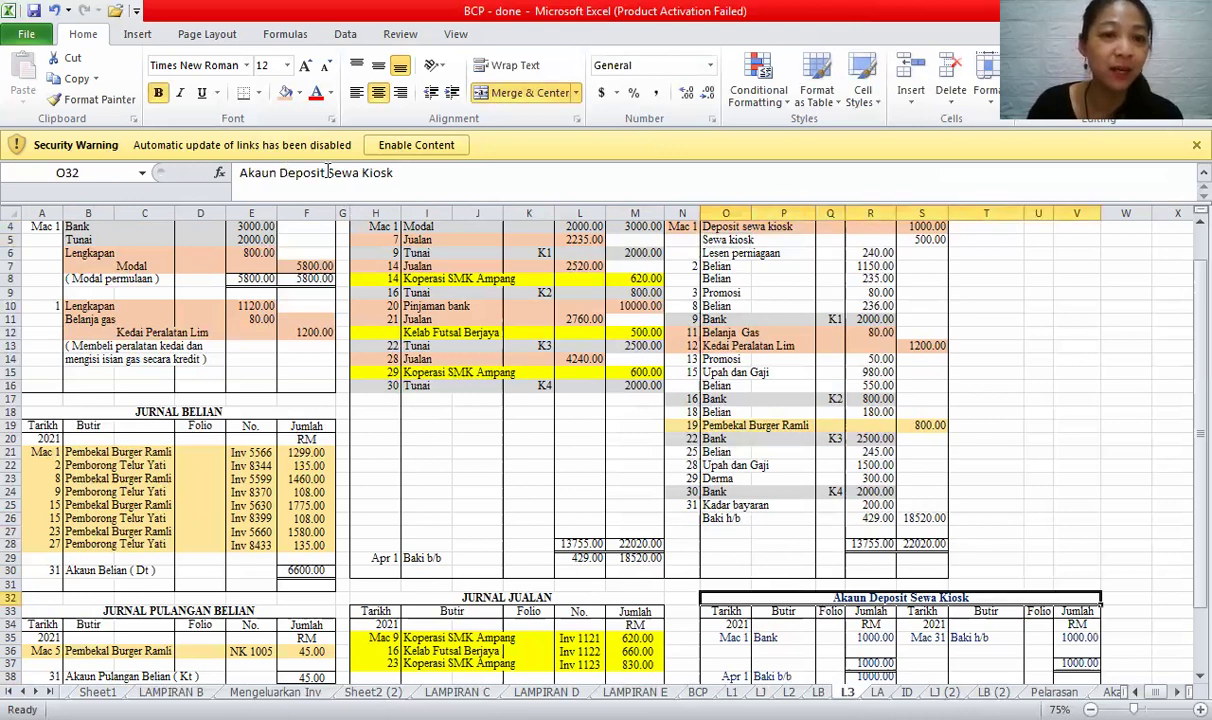
double_click(327, 172)
key("BackSpace")
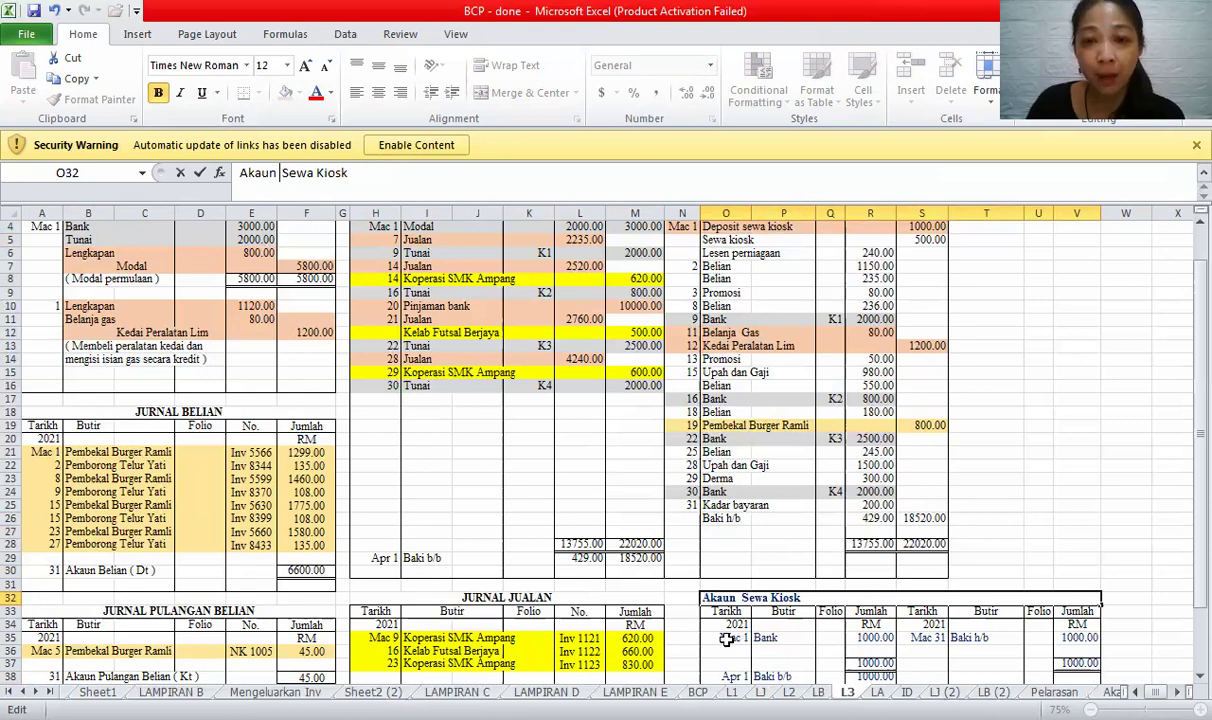
- Set the Mac 1 Bank debit amount in R35 and the debit total in R37 to 500
left_click(867, 636)
type("5")
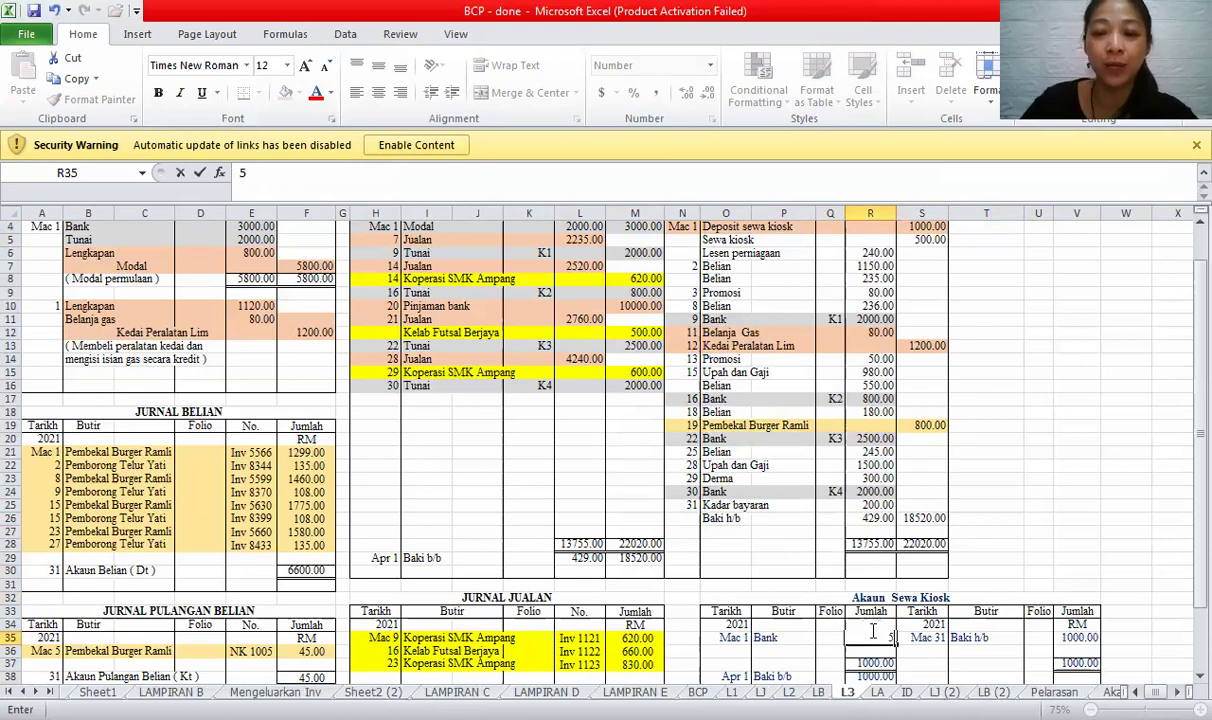
type("00")
key("Return")
key("Return")
type("500")
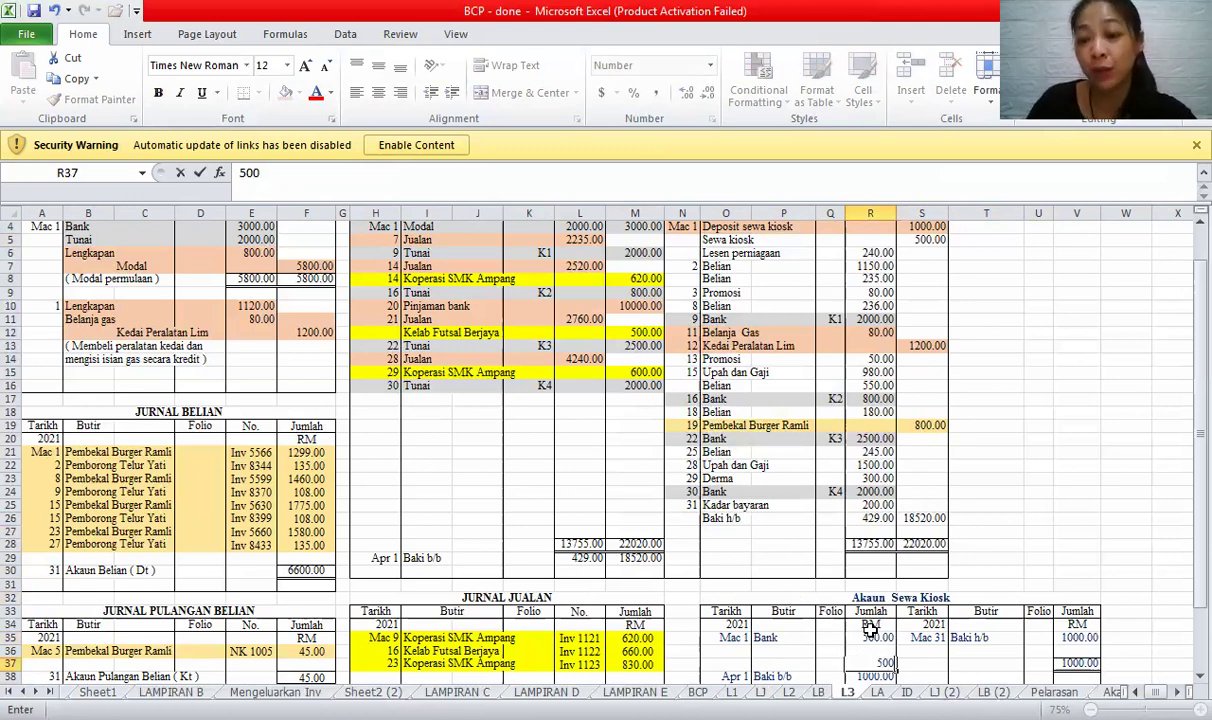
- Set the closing balance in V35, the credit total in V37 and the Apr 1 opening balance in R38 to 500
left_click(1072, 637)
type("5")
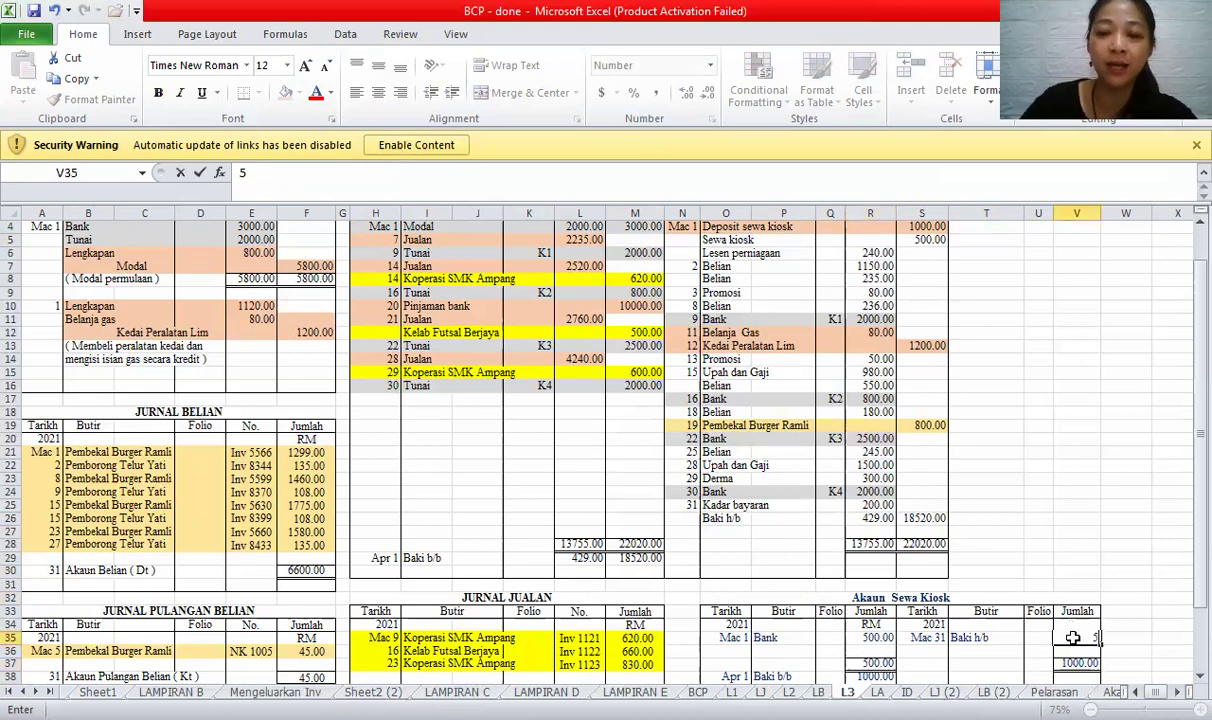
type("00")
key("Return")
key("Return")
type("500")
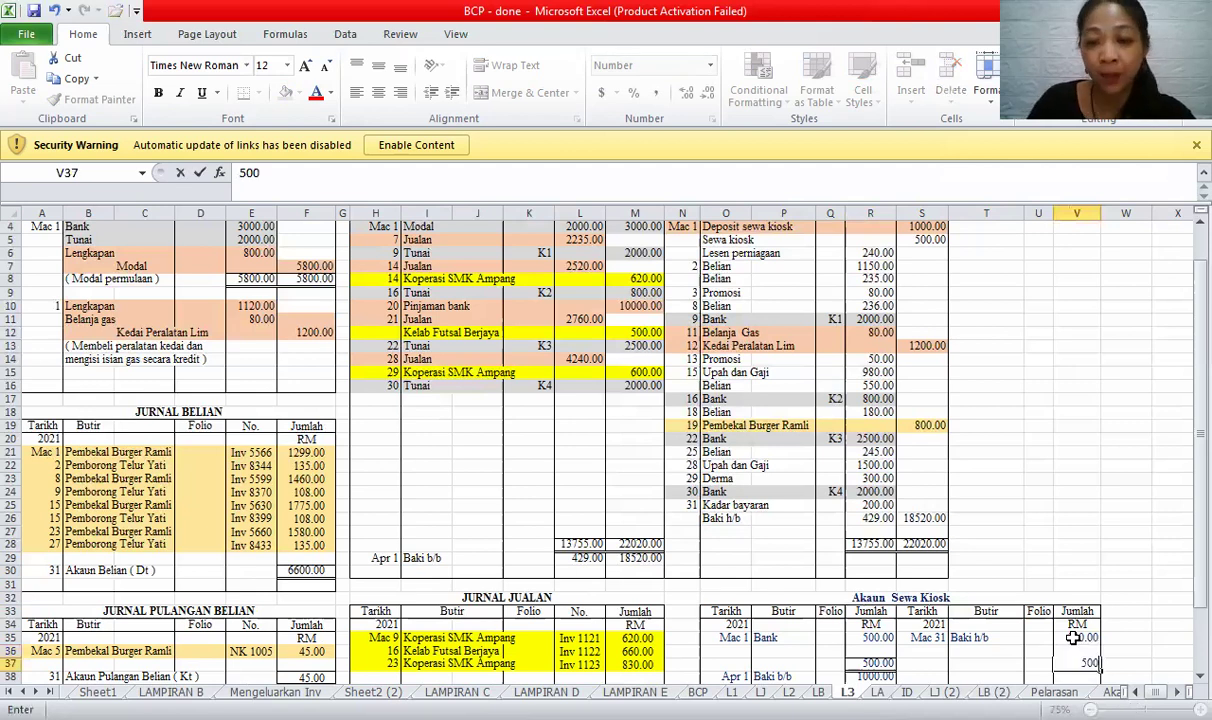
left_click(880, 676)
type("500")
left_click(921, 650)
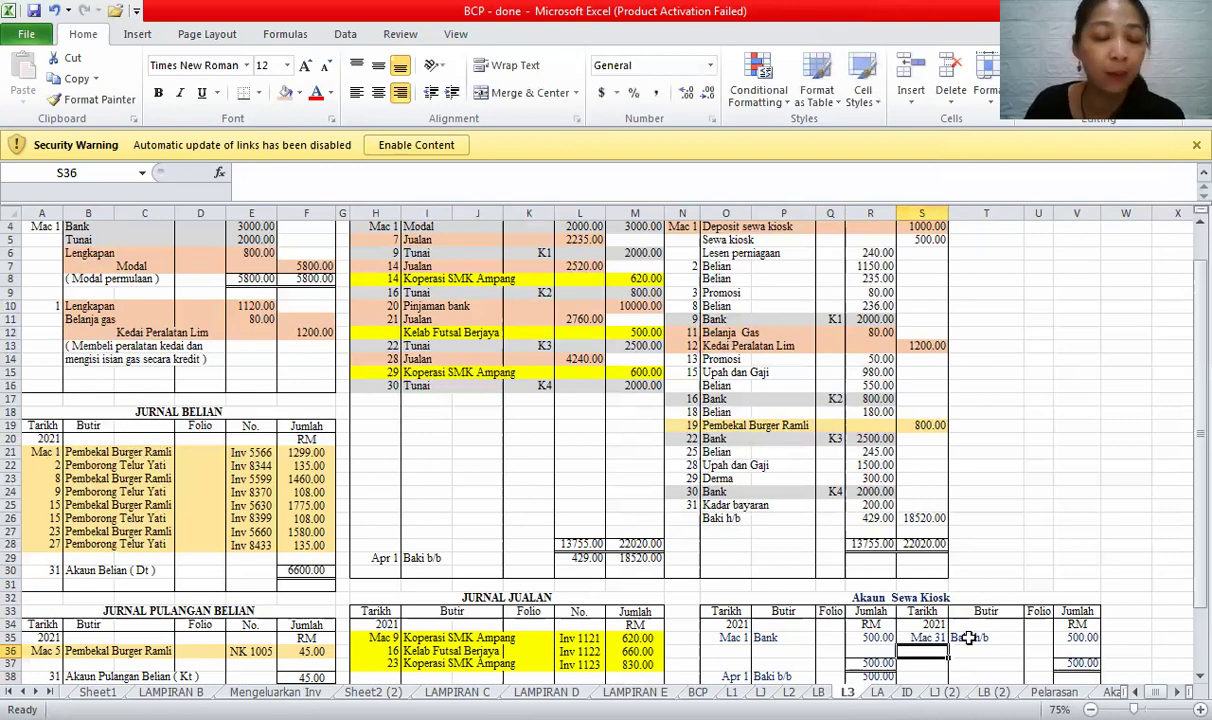
left_click(788, 638)
left_click(860, 622)
key("Down")
key("Down")
key("Down")
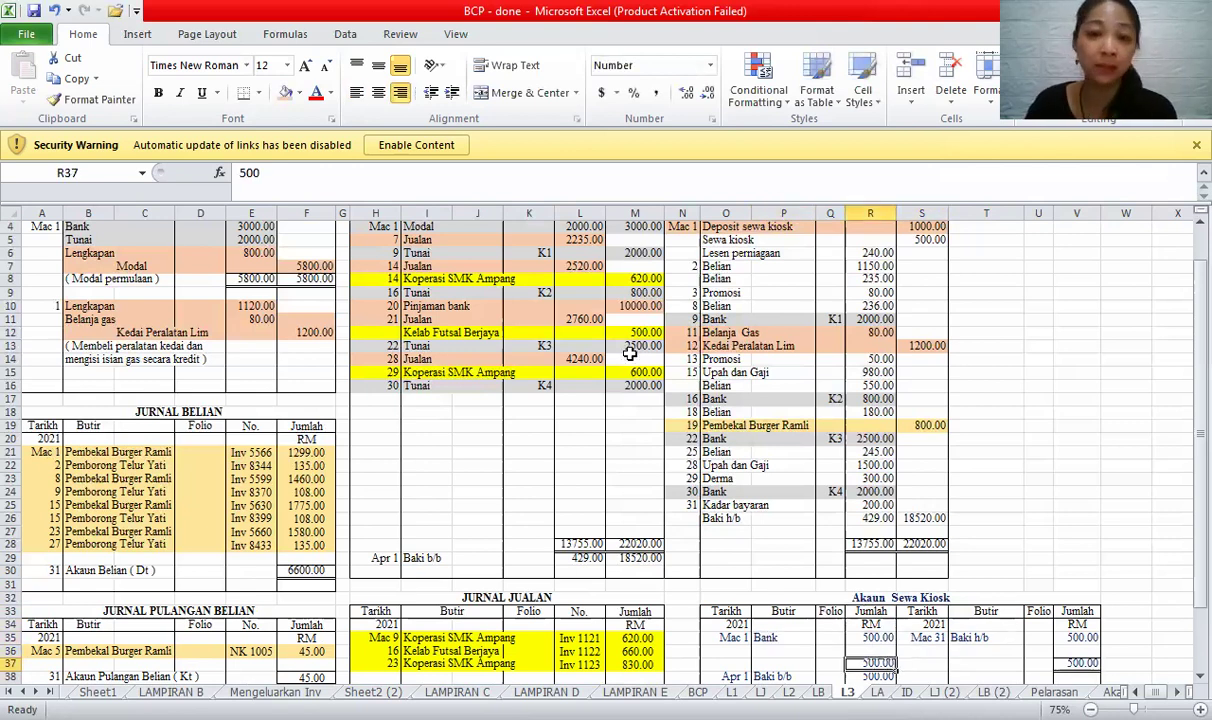
left_click(900, 597)
- Shade the Sewa kiosk payment in O5:S5 as posted, using the same fill as the Deposit sewa kiosk row
left_click_drag(711, 241, 921, 241)
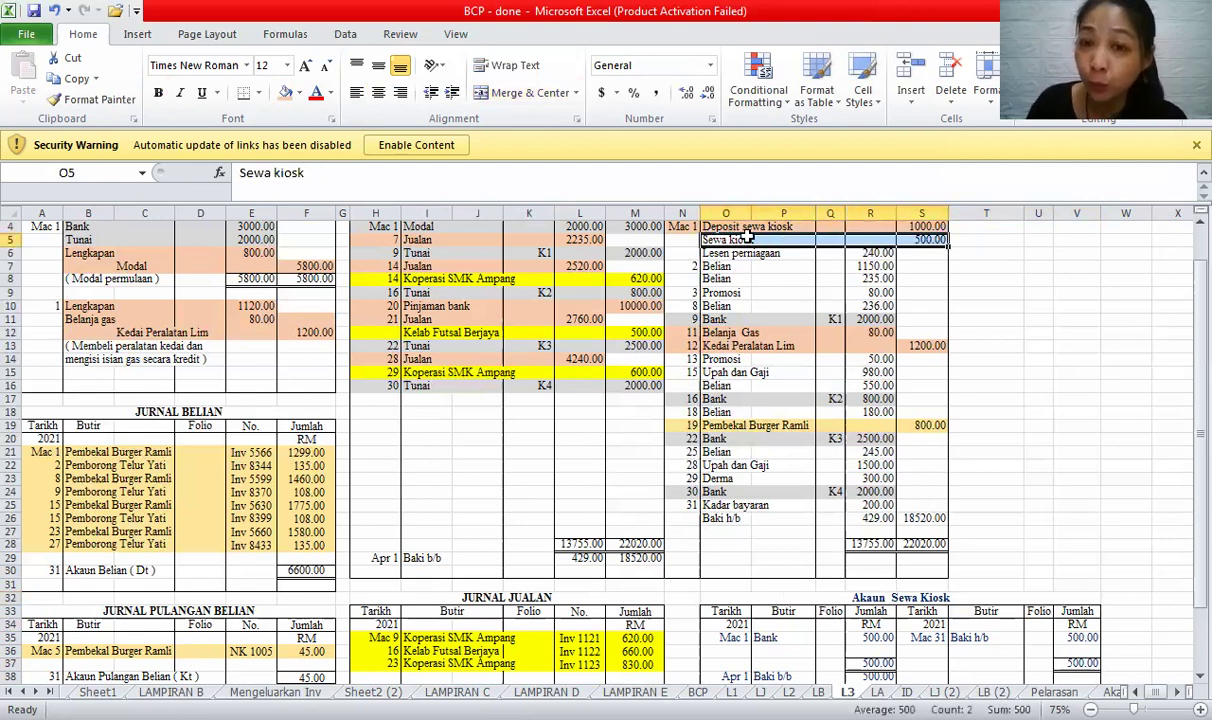
left_click(285, 92)
left_click(960, 305)
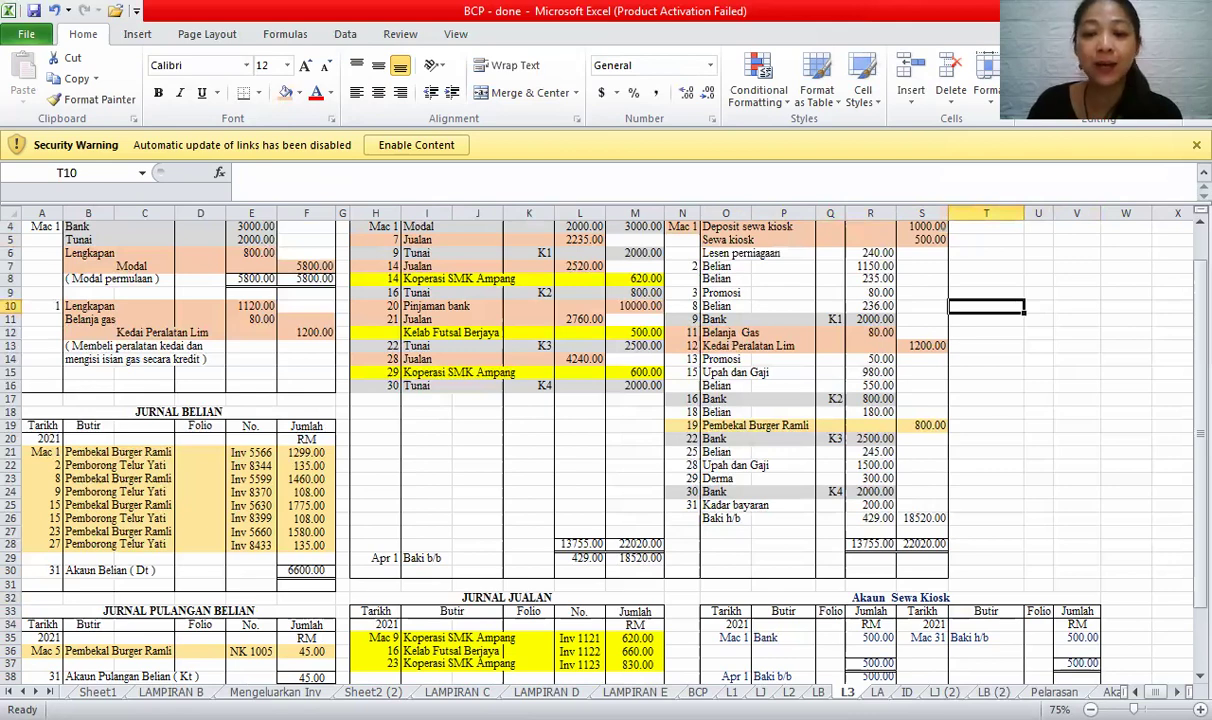
- Review the completed Akaun Sewa Kiosk ledger on sheet LA and return to sheet L3
key("ctrl+Page_Down")
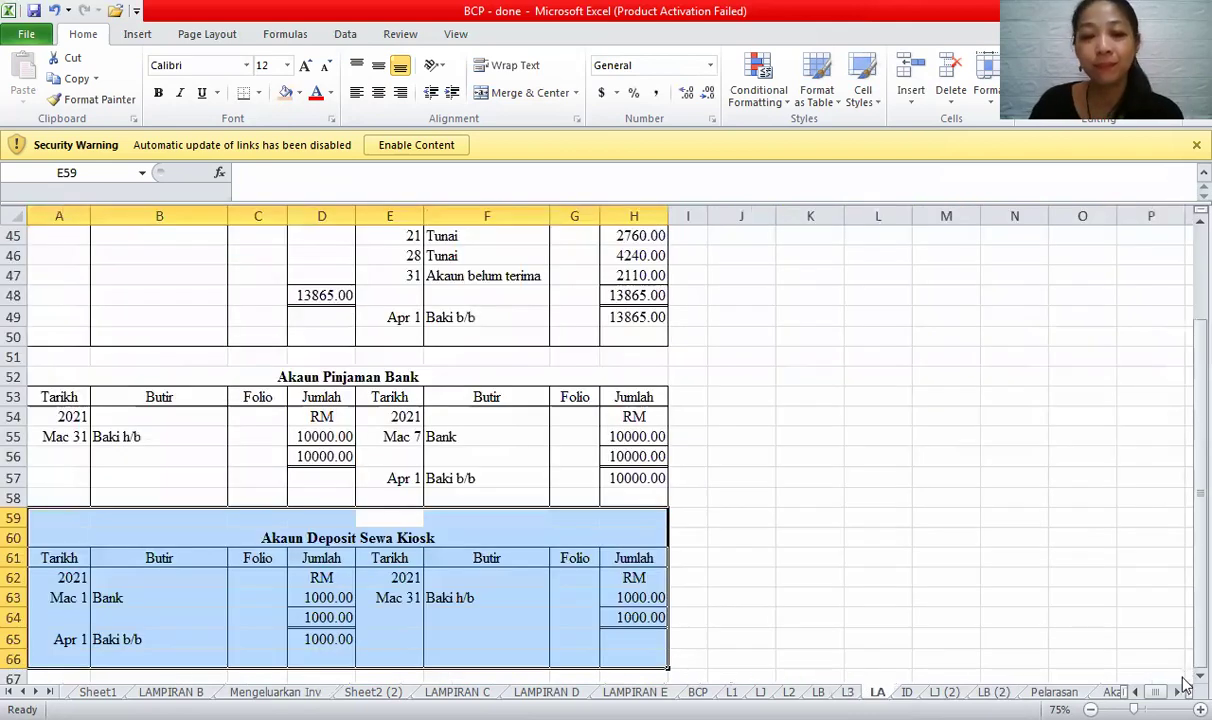
scroll(1183, 688, "down", 1)
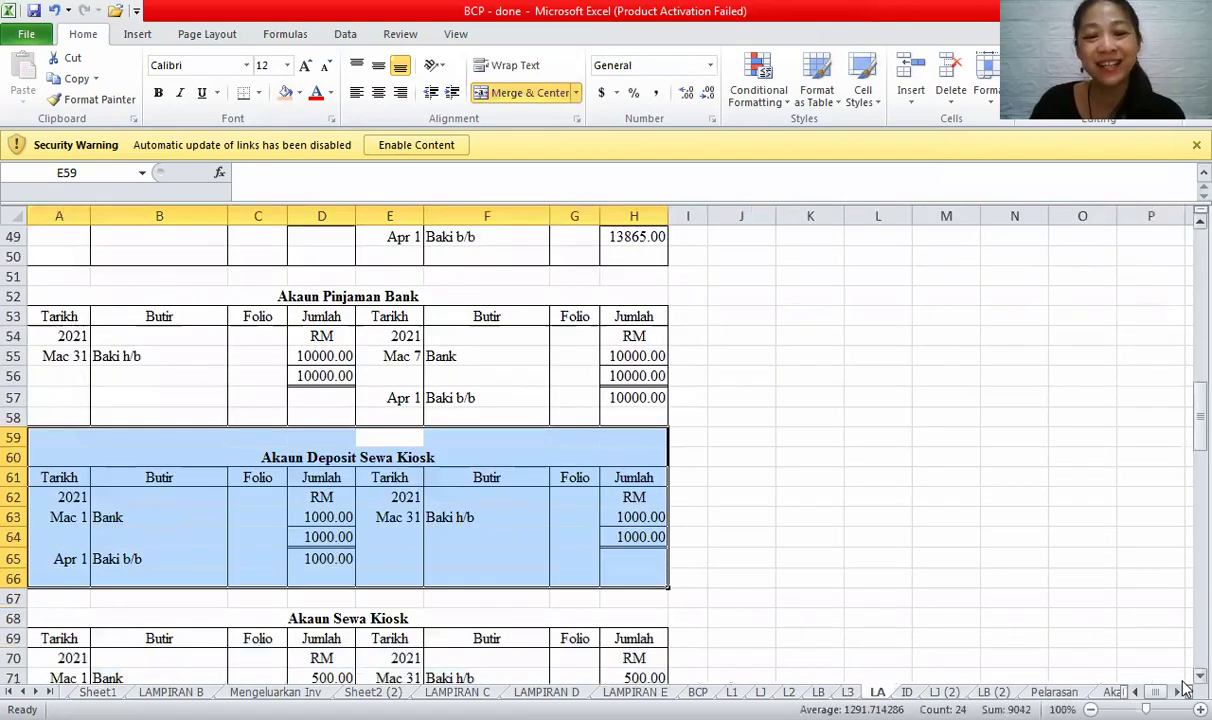
scroll(1183, 688, "down", 1)
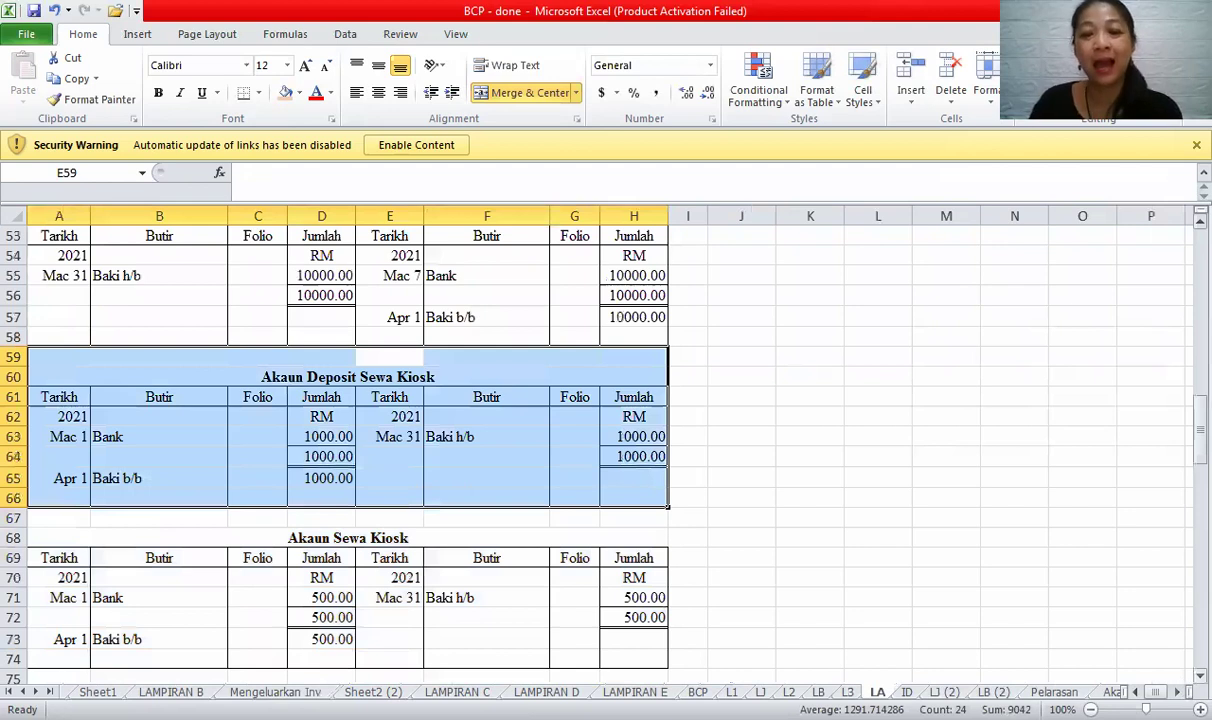
key("ctrl+Page_Up")
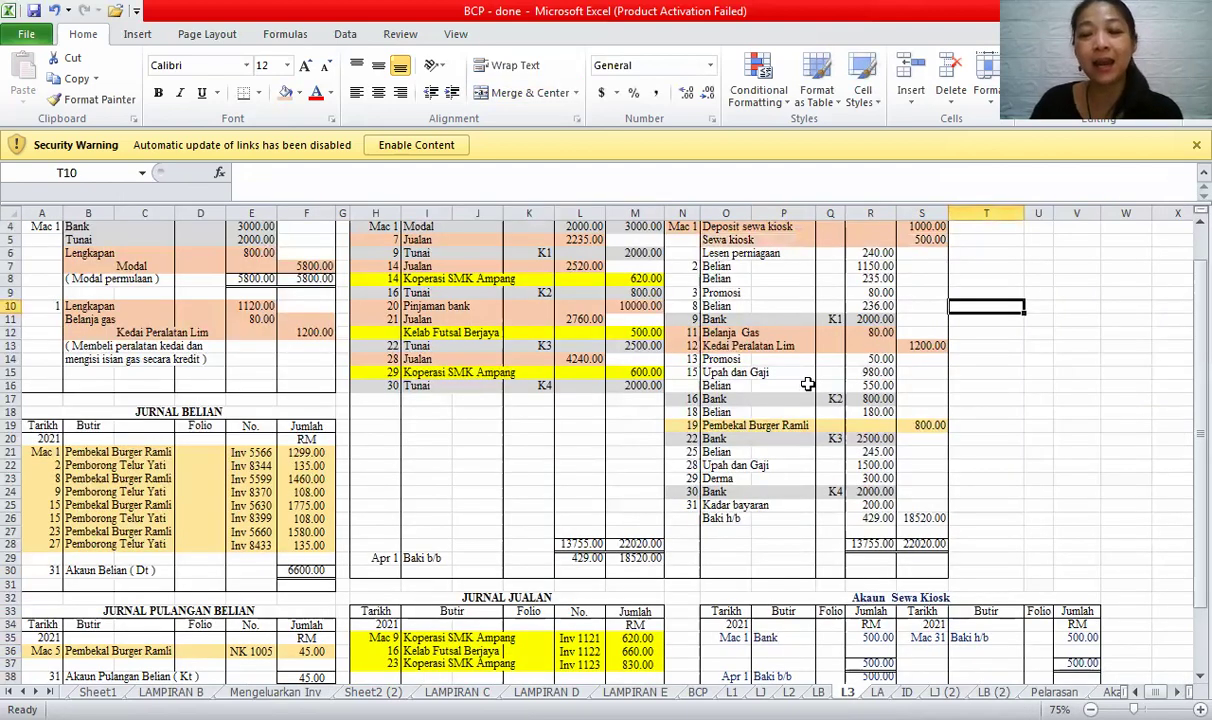
- Change the ledger template's title in O32 to Akaun Lesen Perniagaan
left_click(725, 253)
left_click(750, 597)
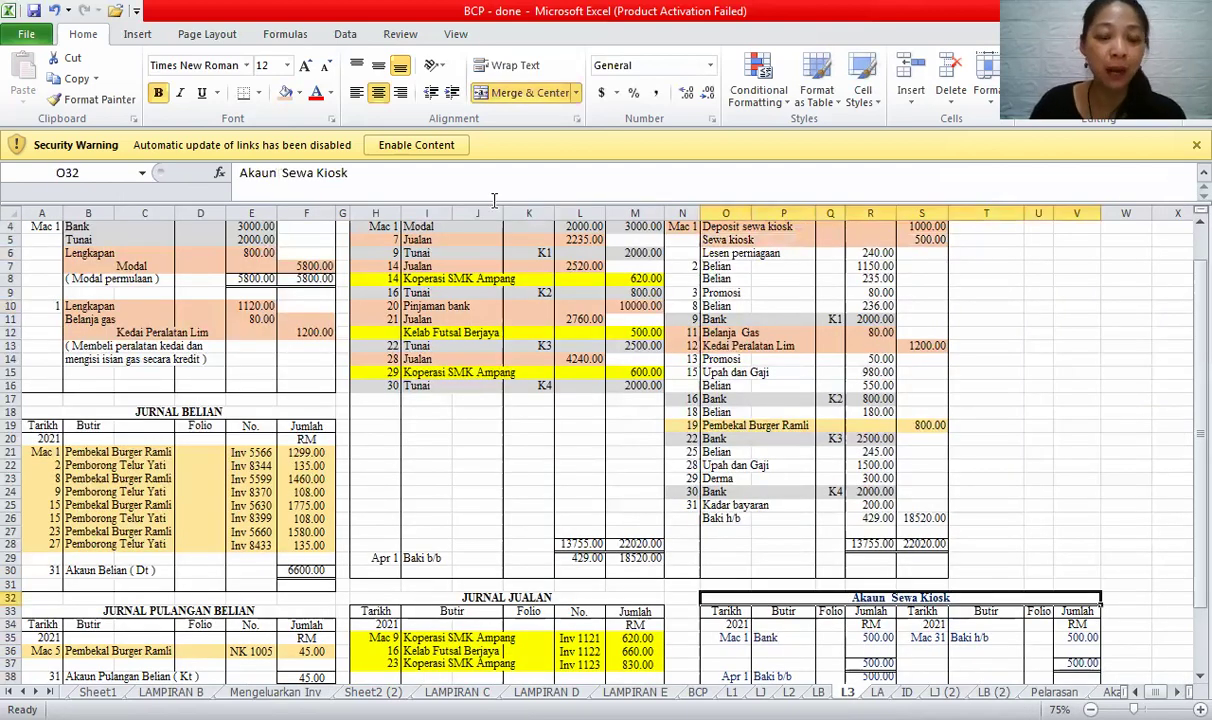
double_click(297, 173)
key("shift+End")
type("Lesen Pe")
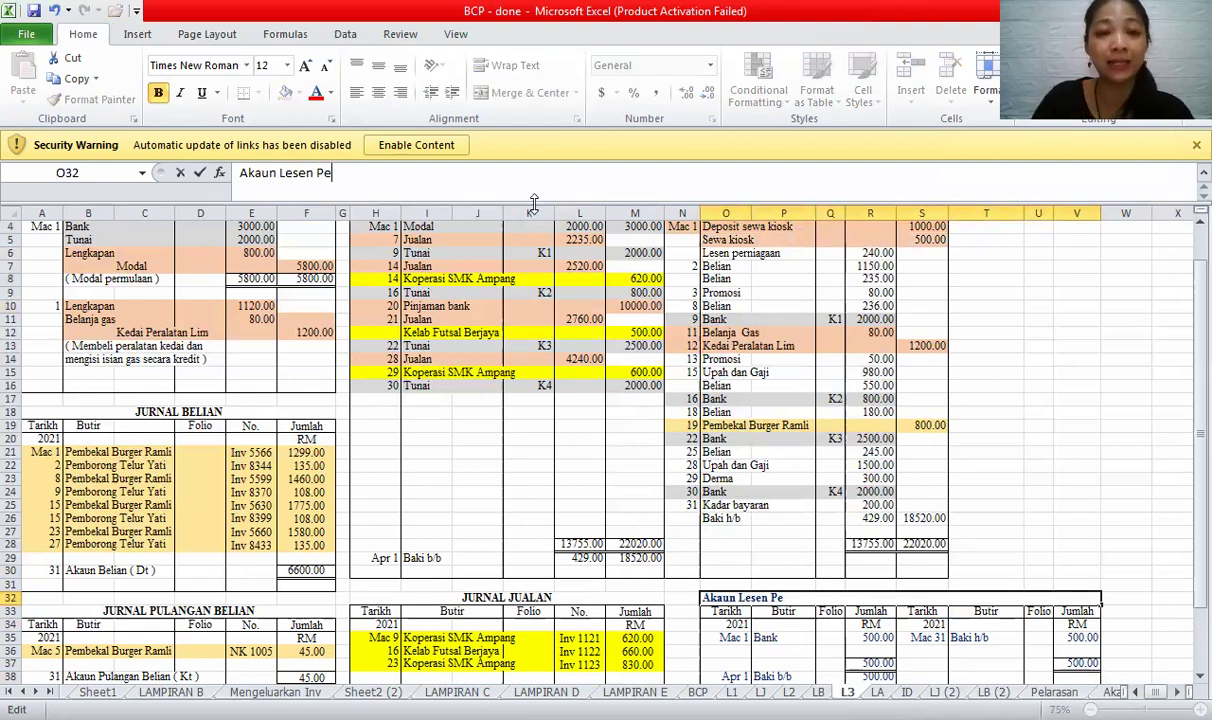
type("rnigaa")
key("BackSpace")
key("BackSpace")
key("BackSpace")
type("agaan")
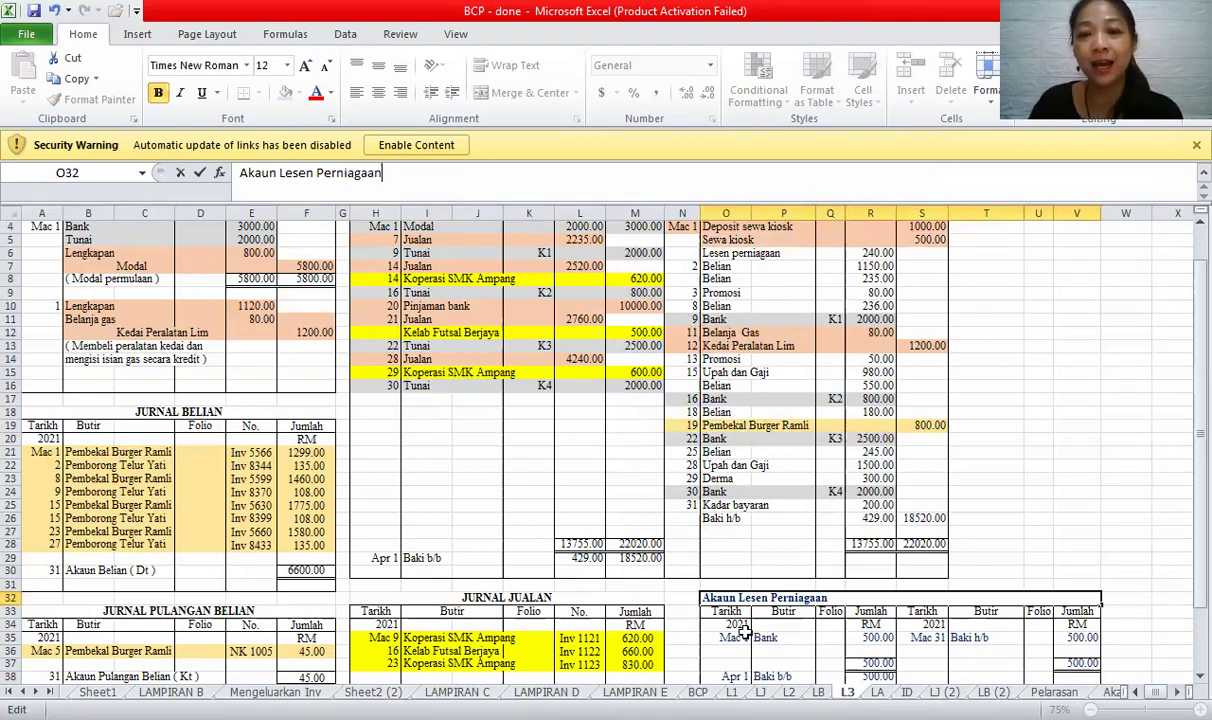
- Shade the Lesen perniagaan payment in O6:R6 as posted and set the Mac 1 debit description in P35 to Tunai
left_click(710, 226)
left_click_drag(712, 253, 870, 252)
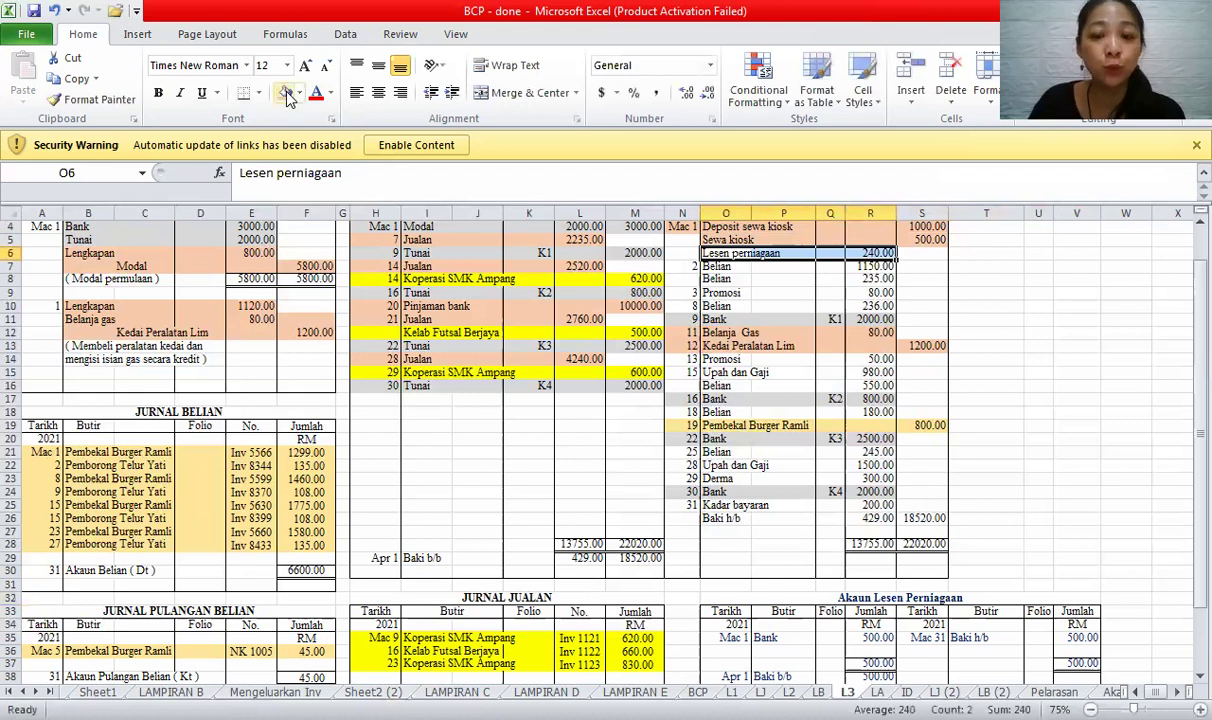
left_click(776, 638)
type("Tunai")
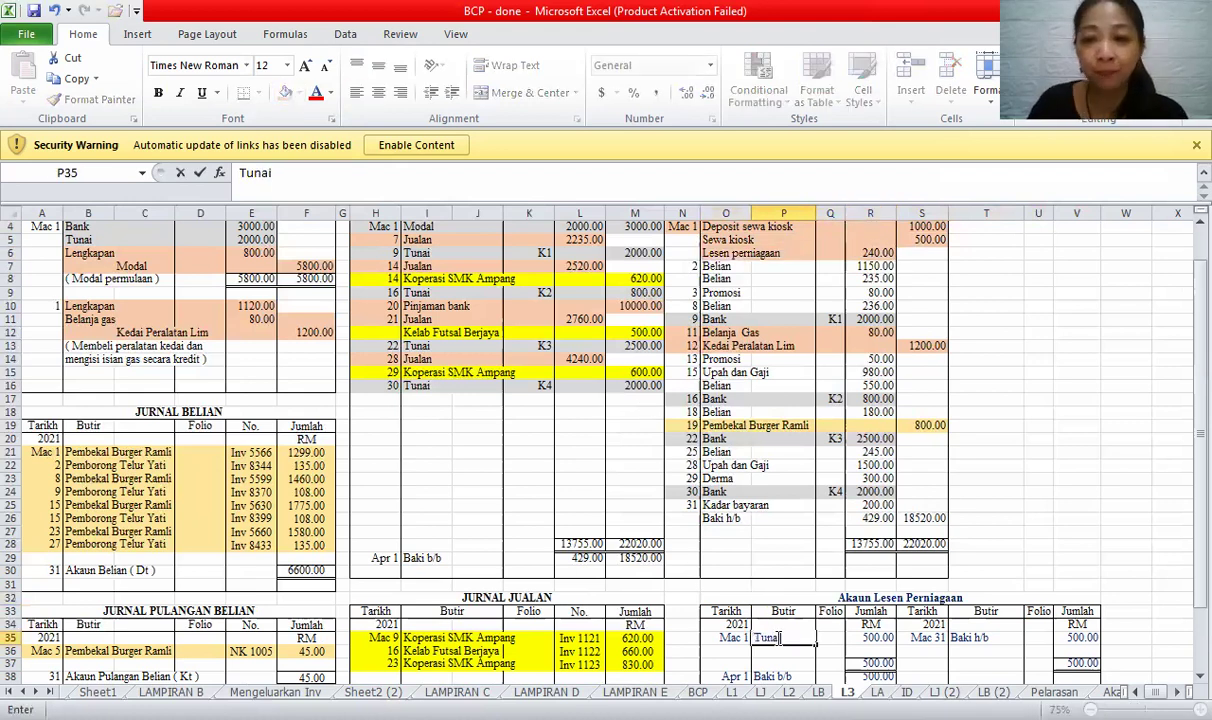
- Set the Mac 1 Tunai debit amount in R35 and the Mac 31 closing balance in V35 to 240
left_click(870, 637)
type("240")
left_click(1068, 638)
type("240")
- Set the debit total in R37, the credit total in V37 and the Apr 1 opening balance in R38 to 240
left_click(878, 663)
type("240")
left_click(1077, 663)
type("240")
left_click(878, 677)
type("24")
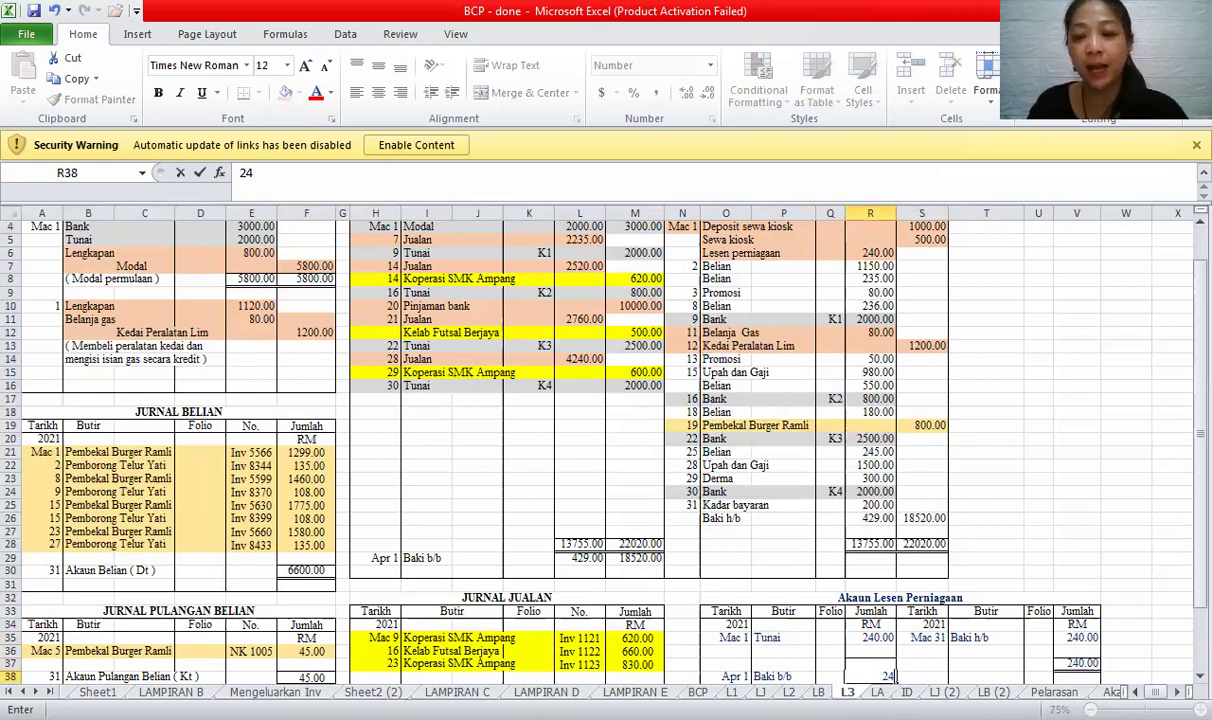
type("0")
scroll(1126, 648, "down", 1)
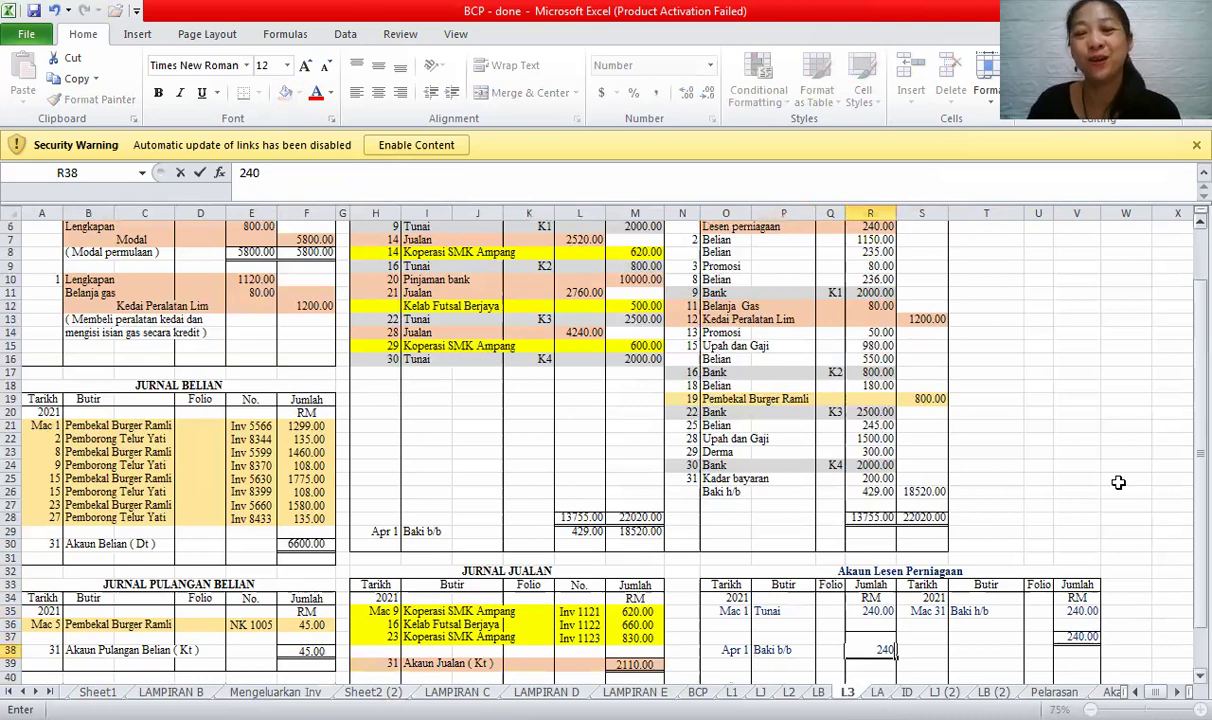
left_click(1118, 482)
left_click(900, 571)
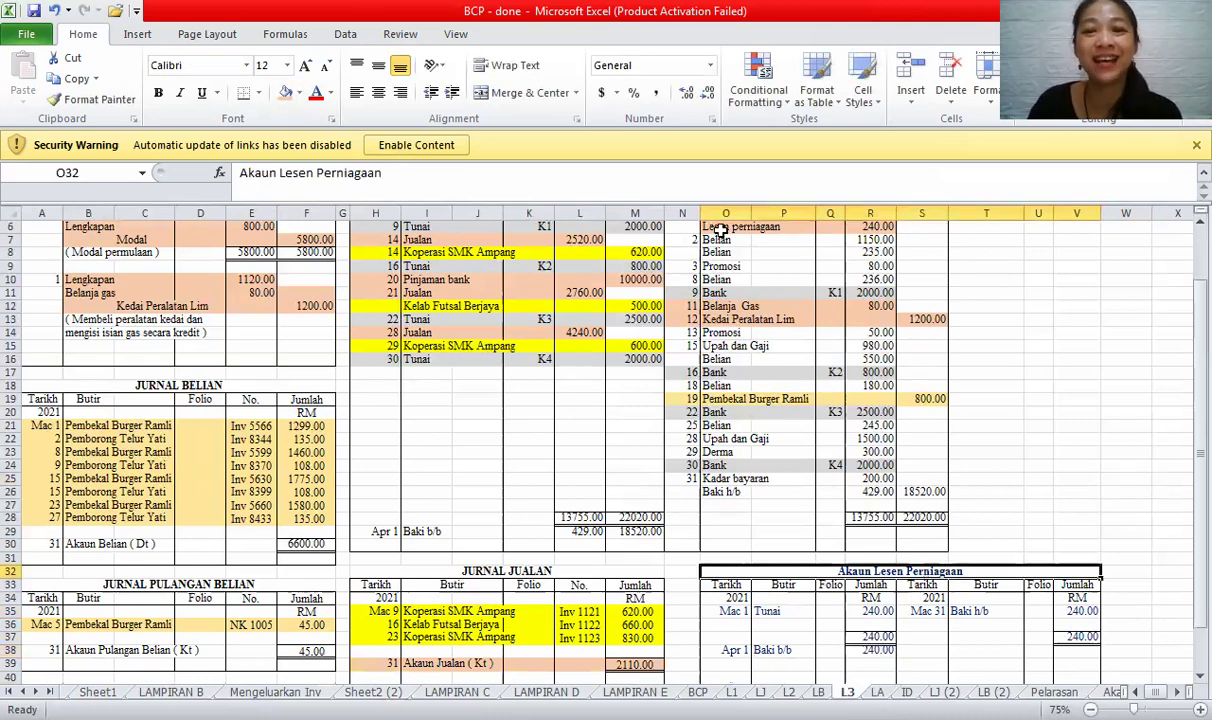
left_click(720, 230)
left_click(1059, 429)
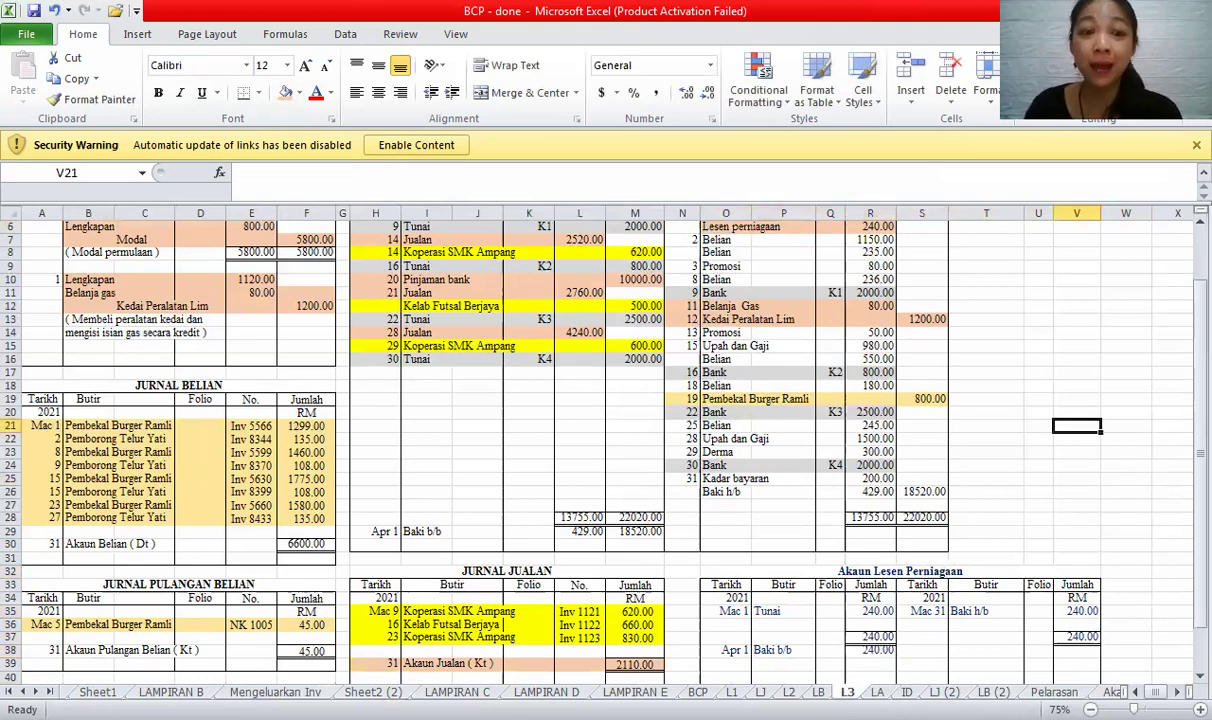
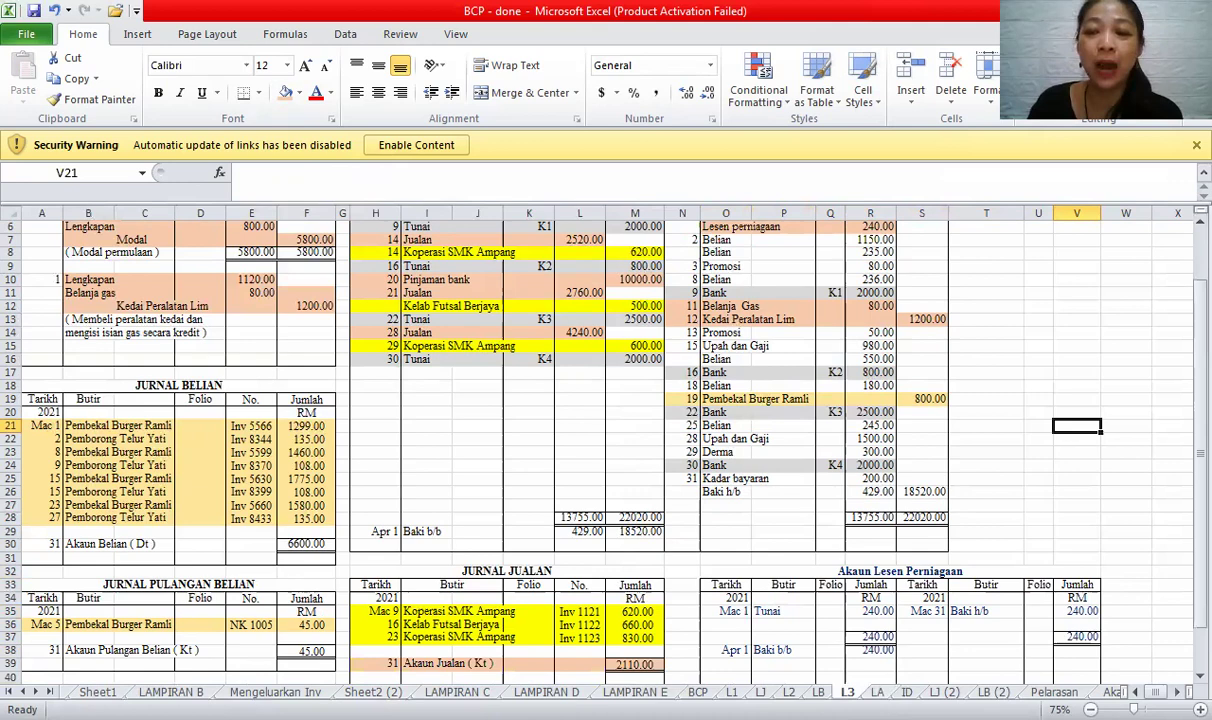
- Examine the Akaun Lesen Perniagaan ledger in rows 76 to 82 of sheet LA and return to sheet L3
left_click(877, 692)
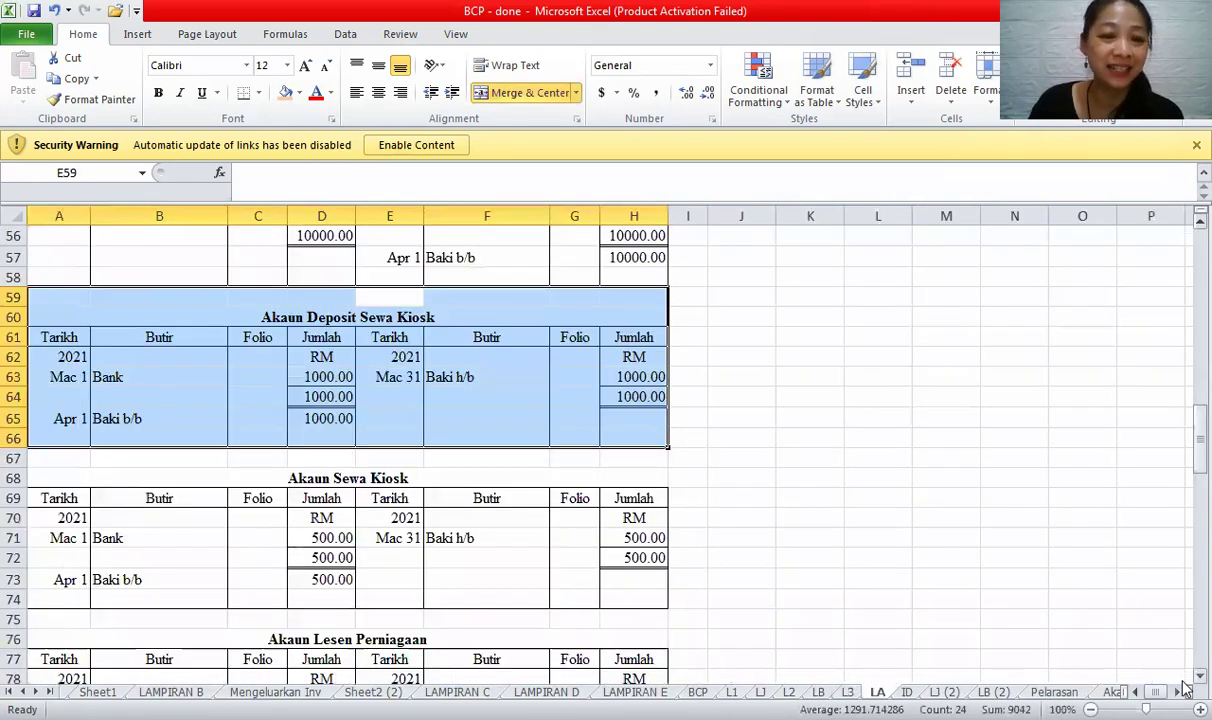
scroll(487, 530, "down", 1)
scroll(482, 526, "down", 1)
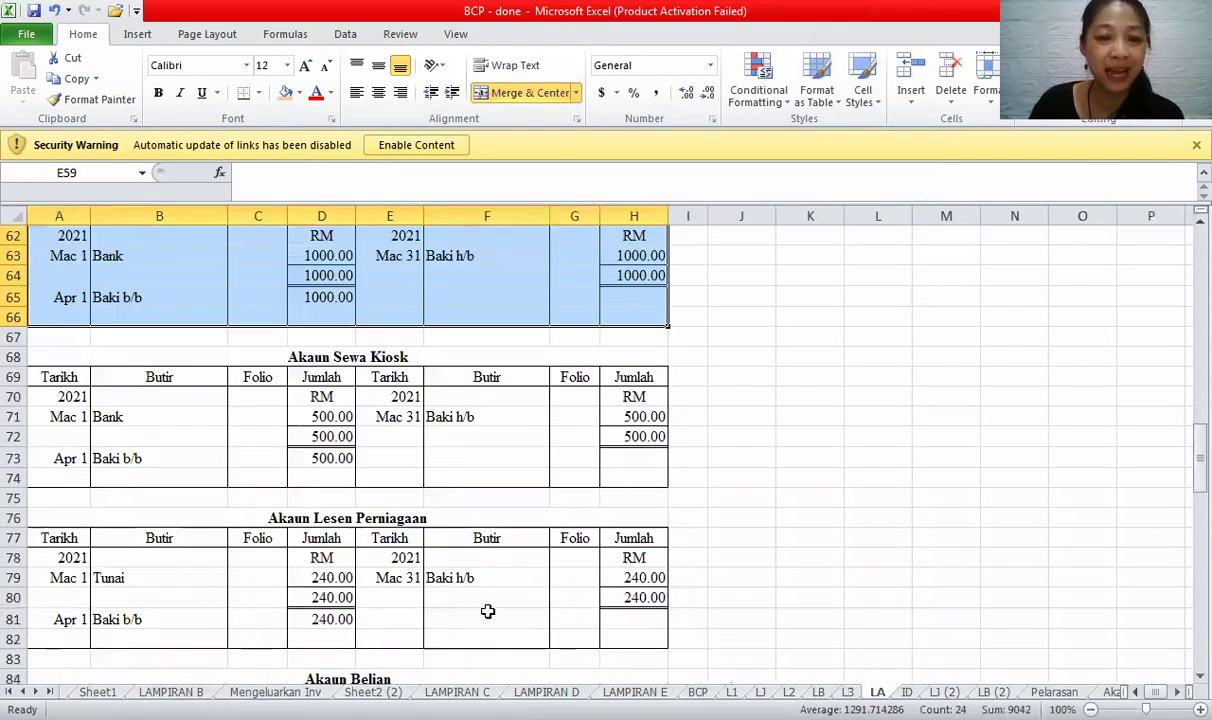
left_click_drag(485, 518, 487, 635)
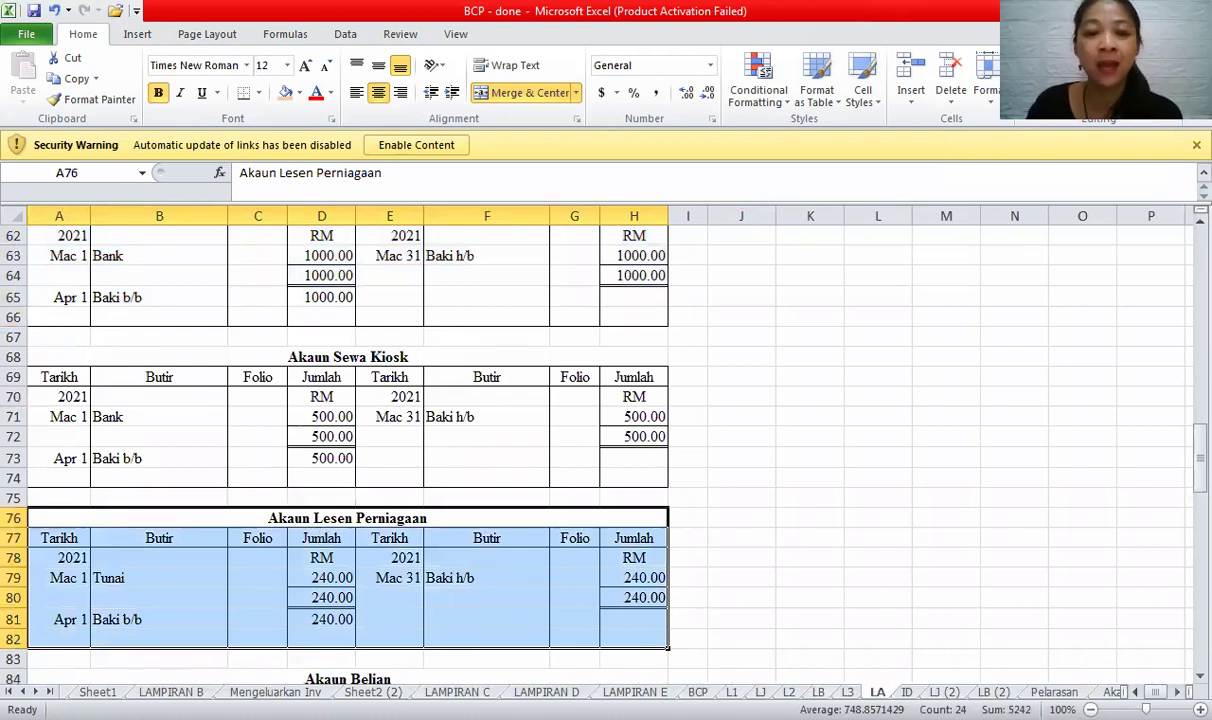
key("ctrl+Page_Up")
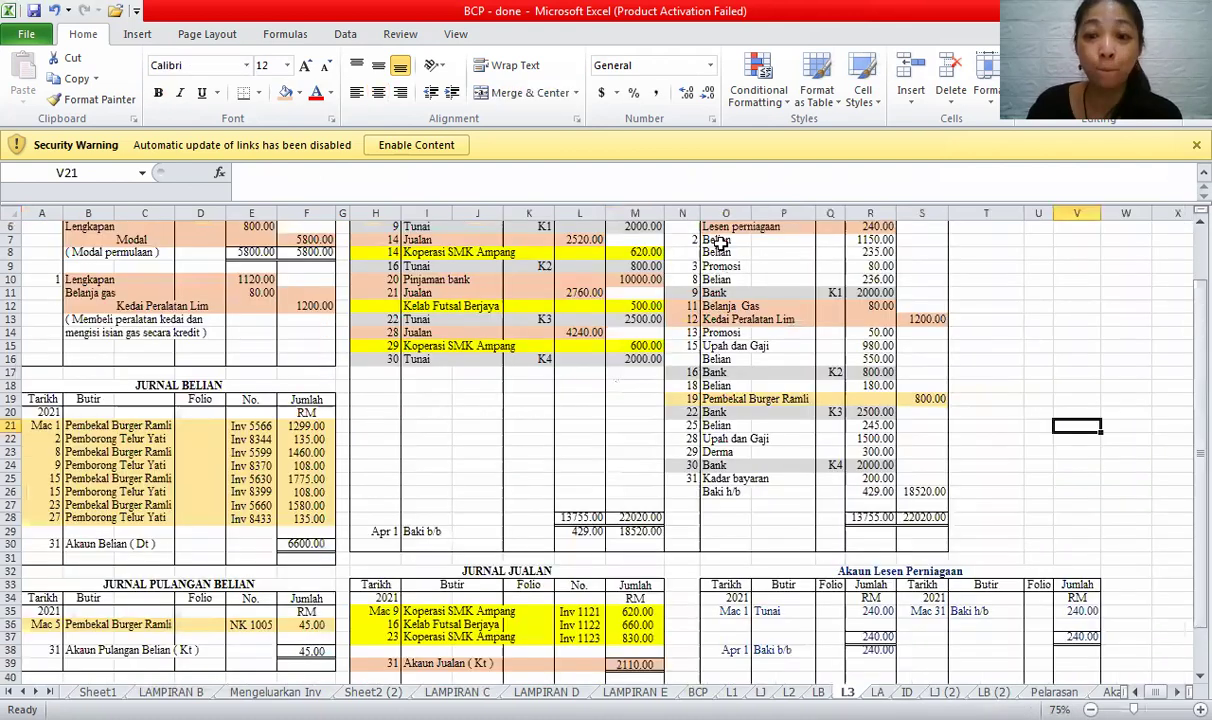
- Change the ledger template's title in O32 to Akaun Belian
left_click(720, 241)
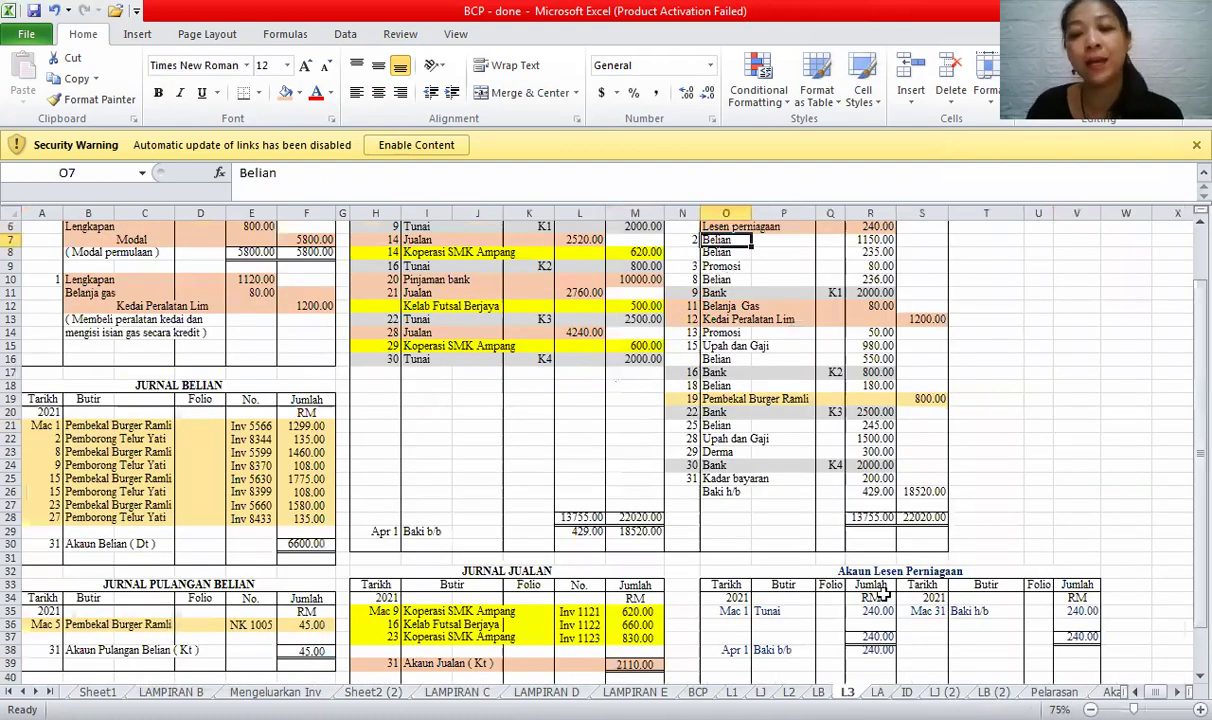
left_click(845, 571)
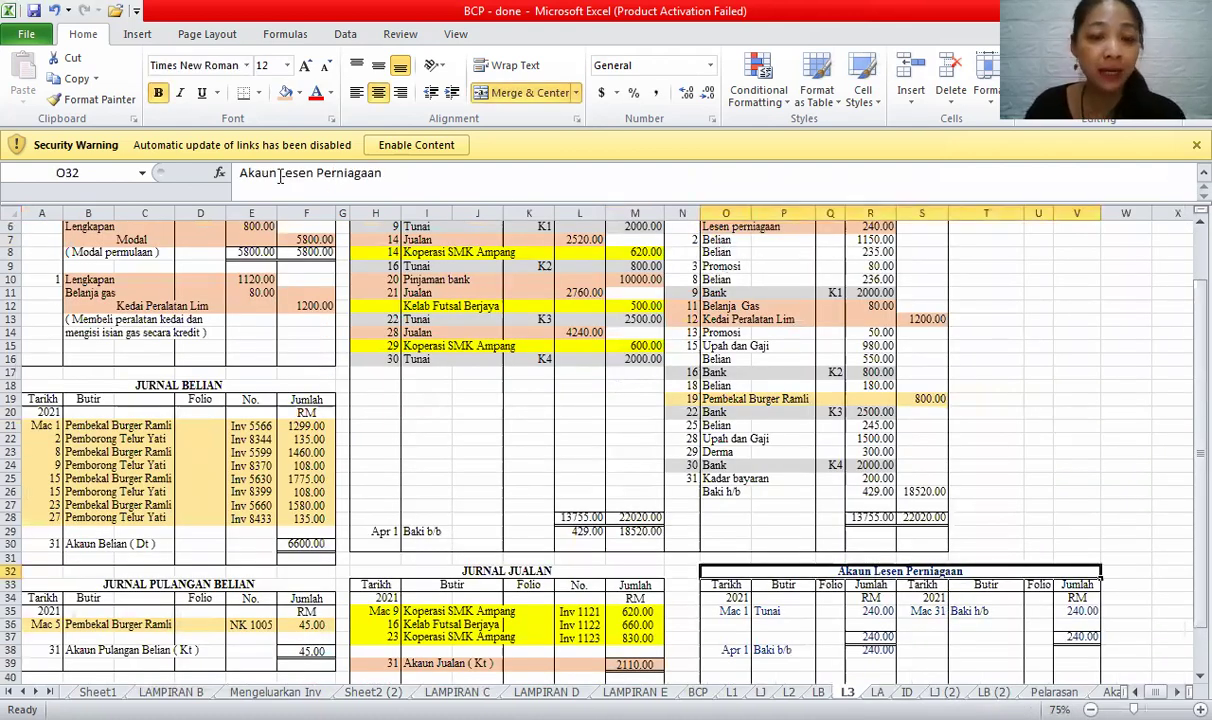
type("Akaun Bel")
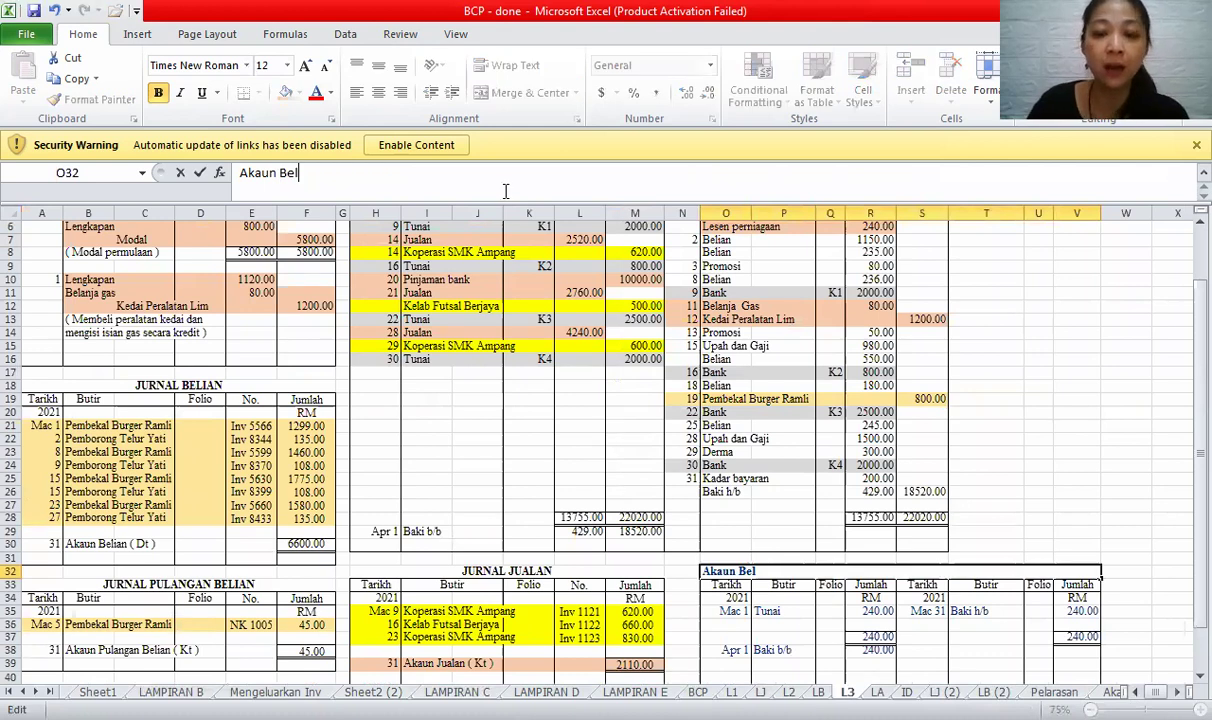
type("ian")
left_click(868, 649)
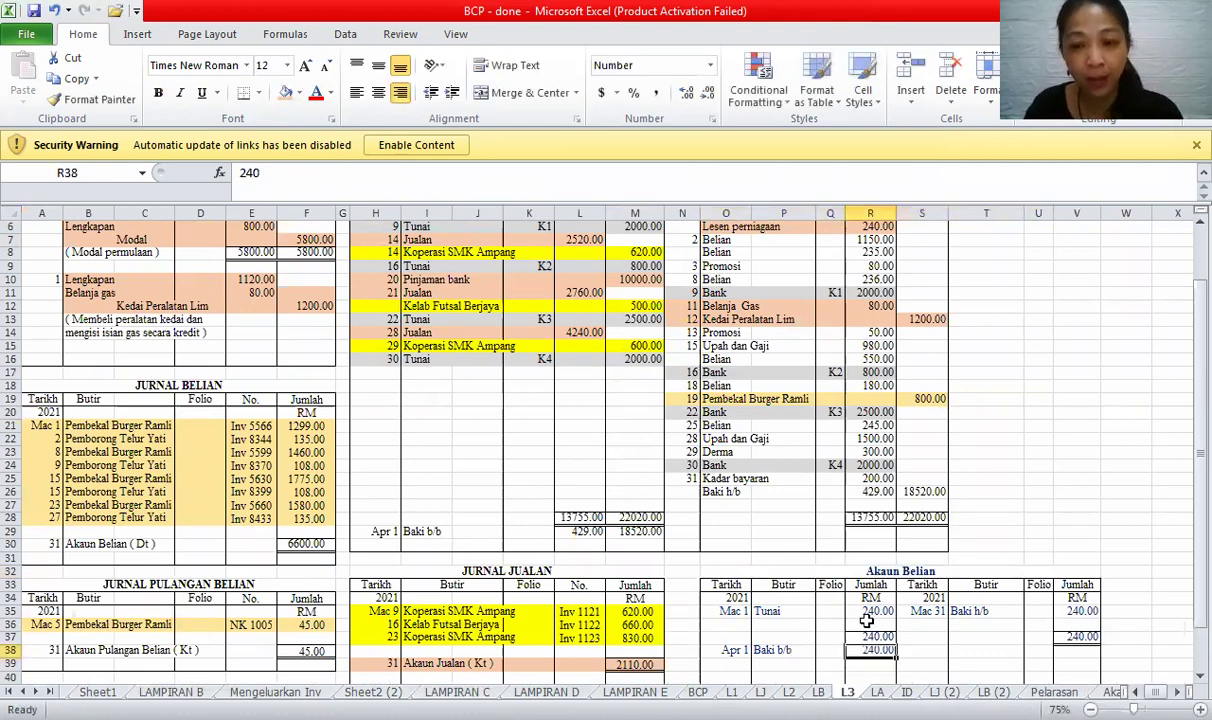
- Clear the previous account's entries, totals and balances from O35:V39 of the Akaun Belian template
left_click(868, 611)
left_click(1076, 611, "shift")
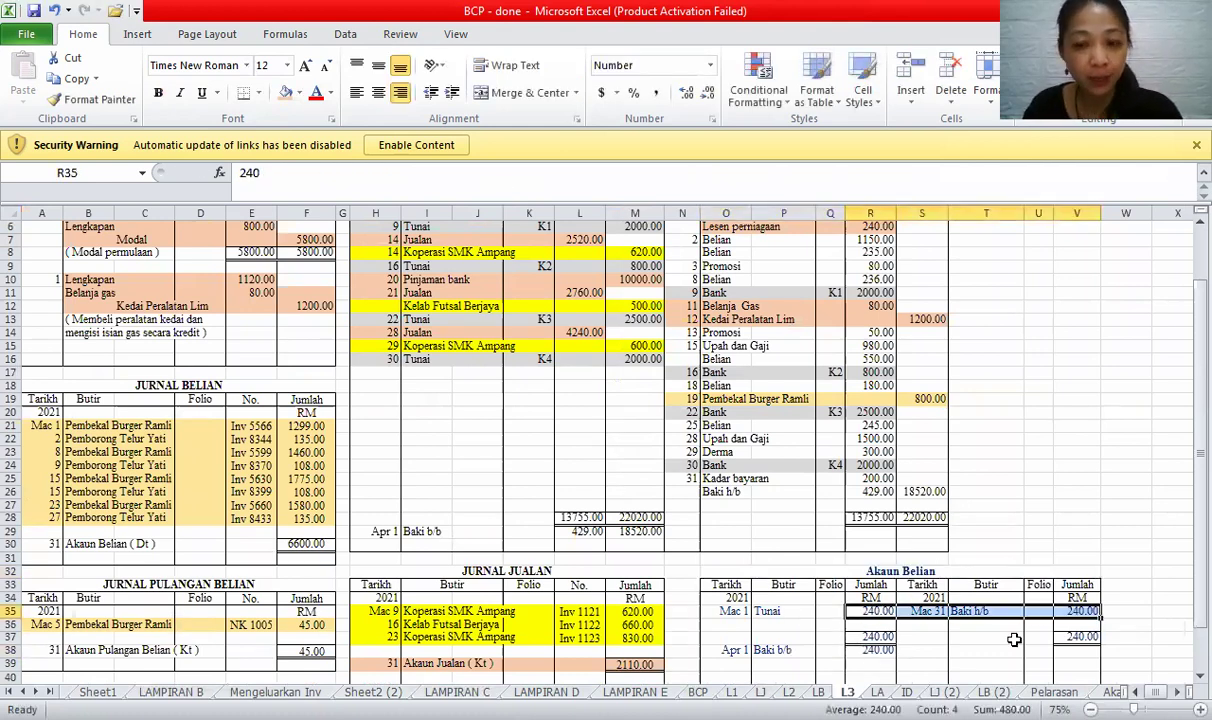
key("ctrl+c")
left_click(877, 637)
key("ctrl+v")
left_click_drag(720, 610, 1057, 662)
key("Delete")
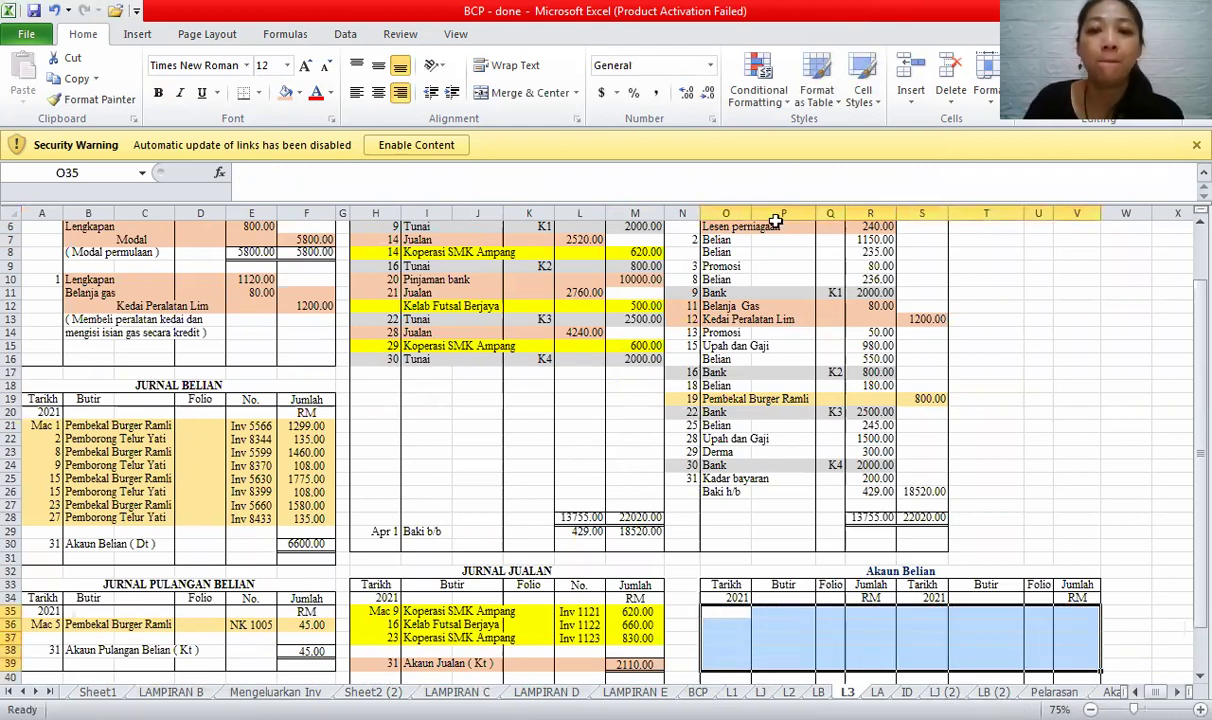
- Enter the date Mac 2 in O35 and the debit description Tunai in P35 and P36 for the two Belian payments
left_click(711, 239)
left_click_drag(690, 240, 873, 240)
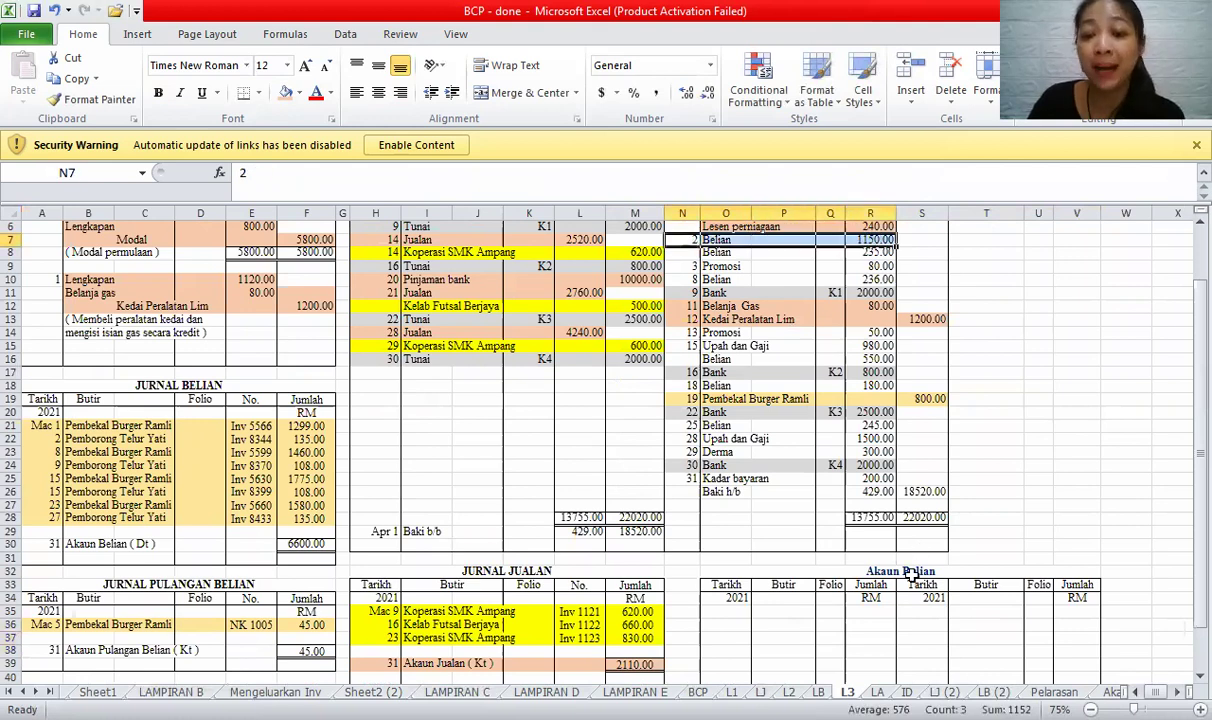
left_click(739, 613)
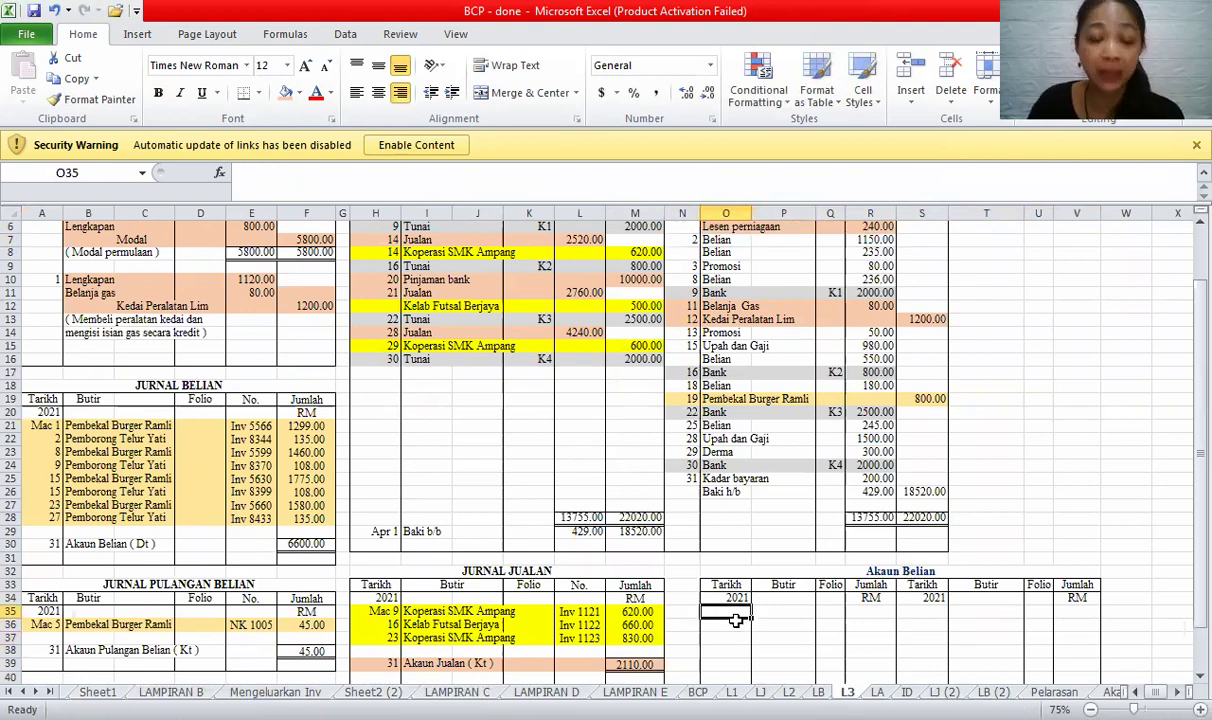
type("MA")
key("BackSpace")
type("ac 2")
key("Tab")
type("Tunai")
key("Return")
type("T")
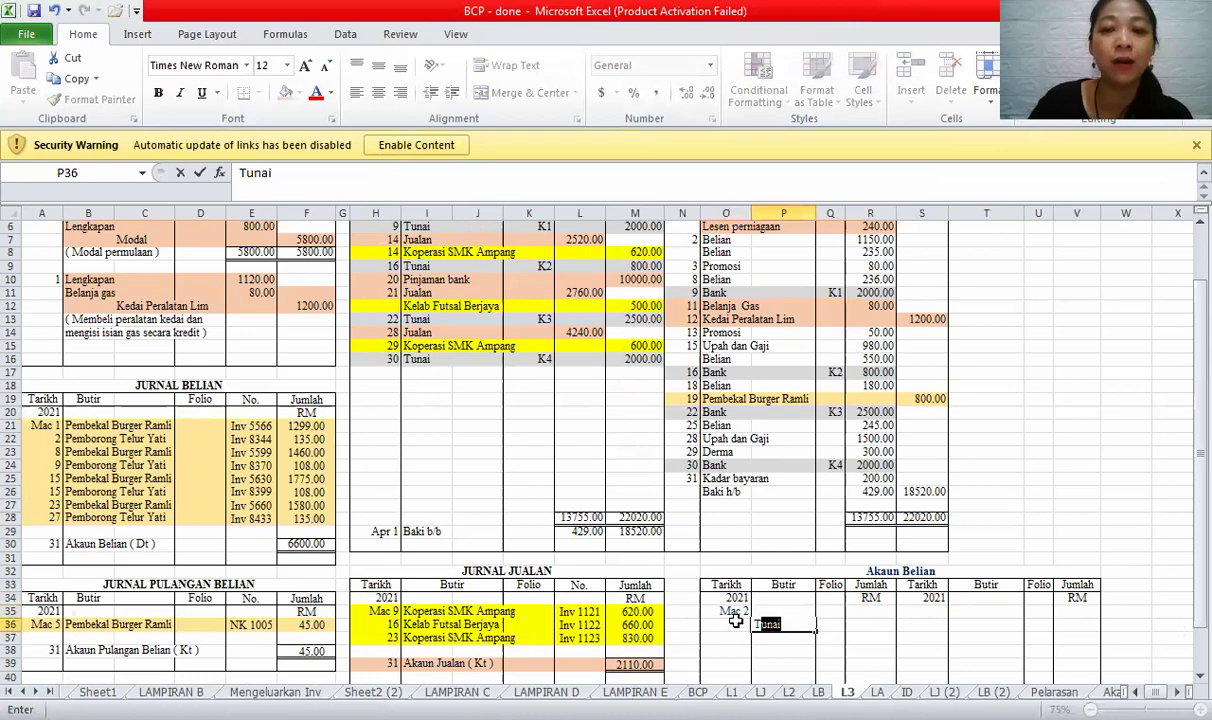
type("unai")
- Shade the two Mac 2 Belian payments in N7:R8 as posted and enter debit amounts 1150 in R35 and 235 in R36
left_click_drag(693, 240, 872, 252)
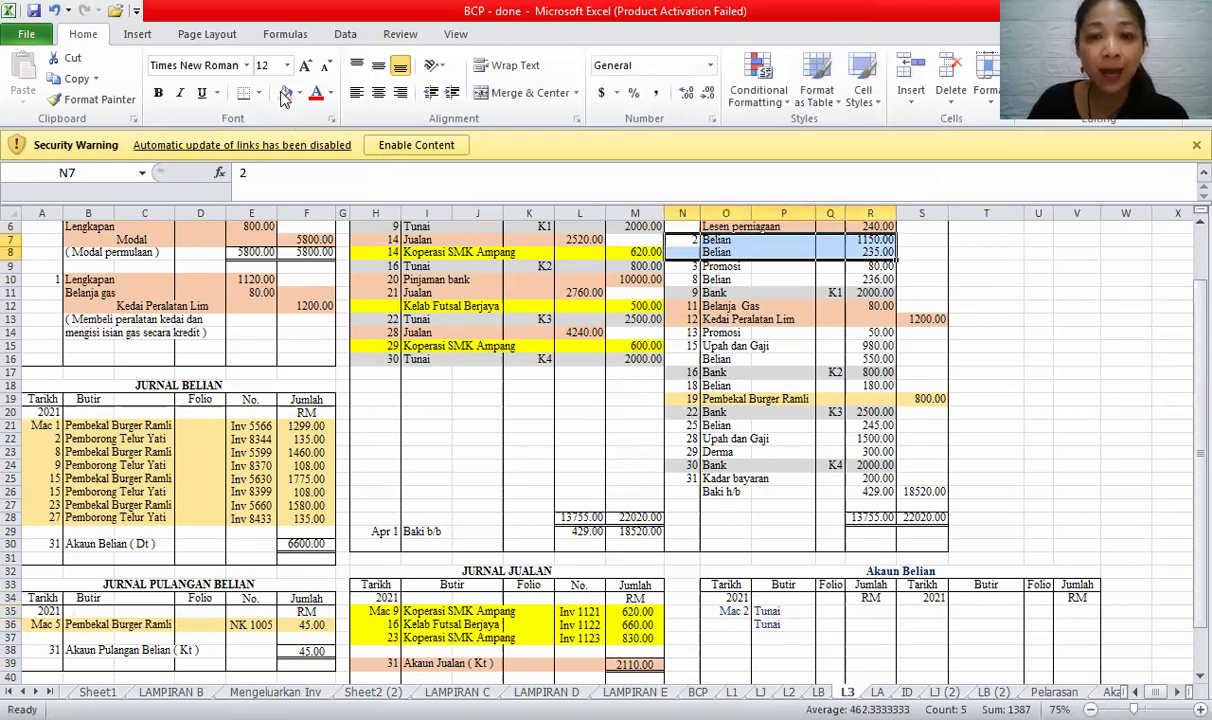
left_click(860, 612)
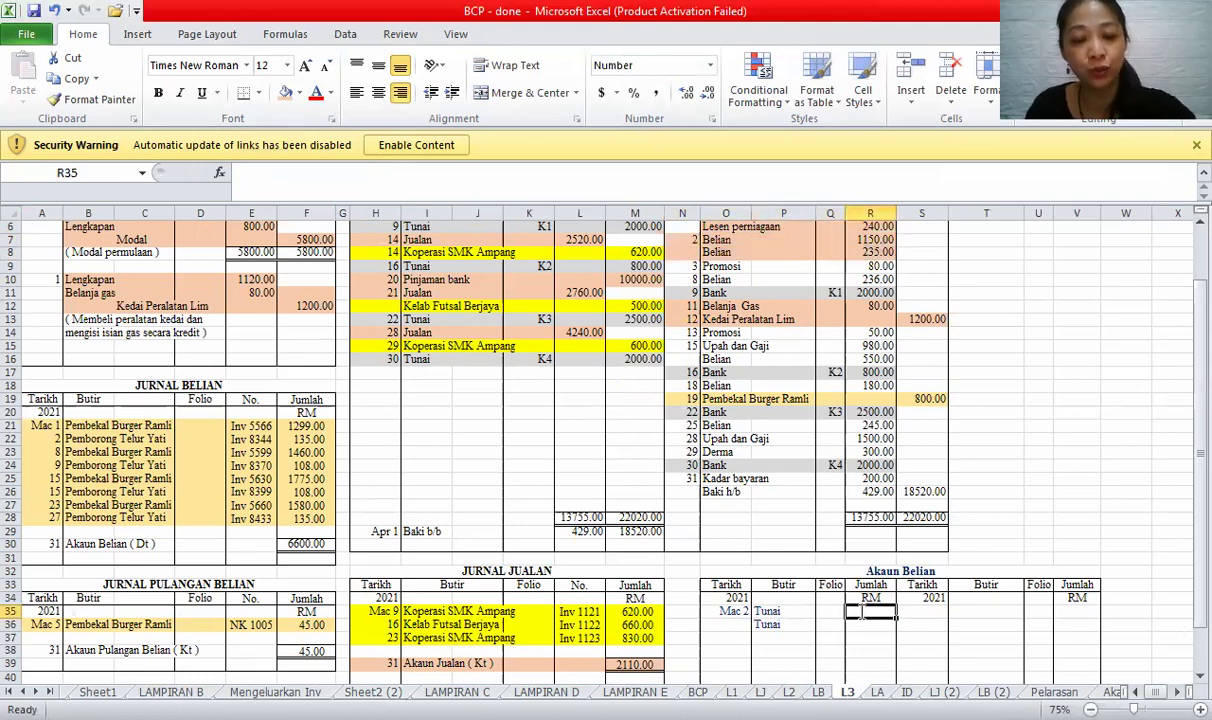
type("1150")
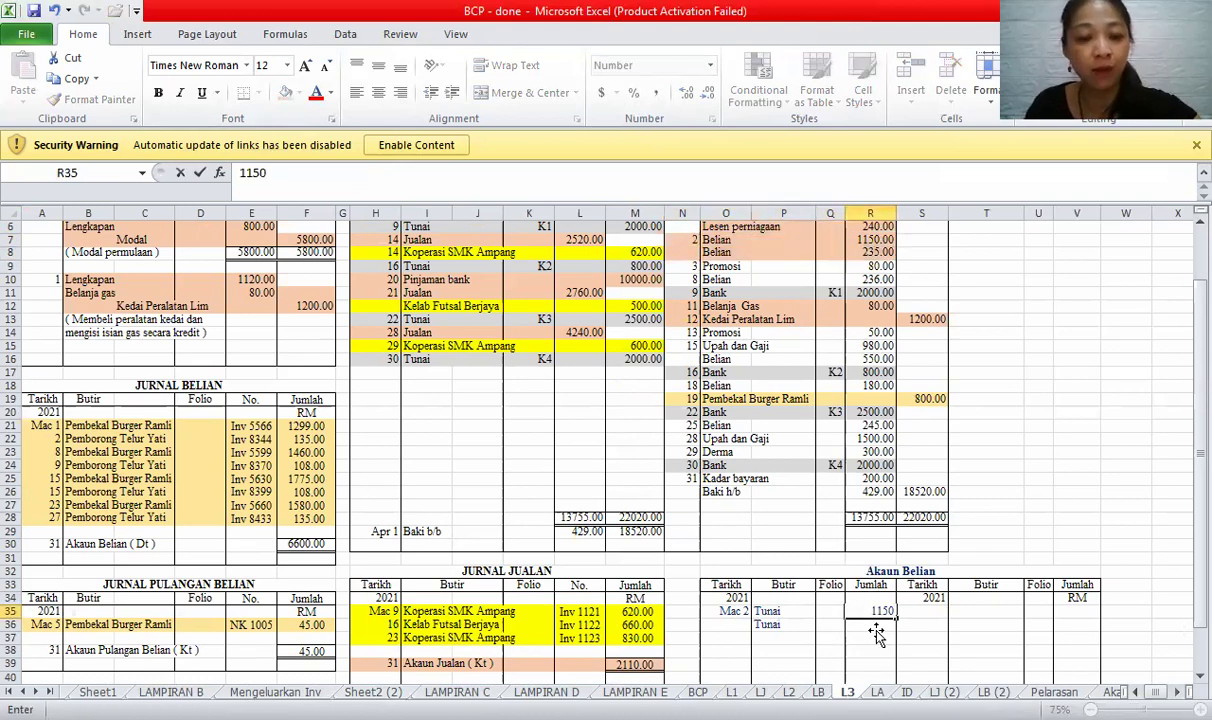
key("Return")
type("235")
left_click(1000, 465)
- Shade the Mac 8 Belian payment in N10:R10 as posted and enter 8, Tunai and 236 in row 37 of Akaun Belian
left_click_drag(682, 279, 865, 279)
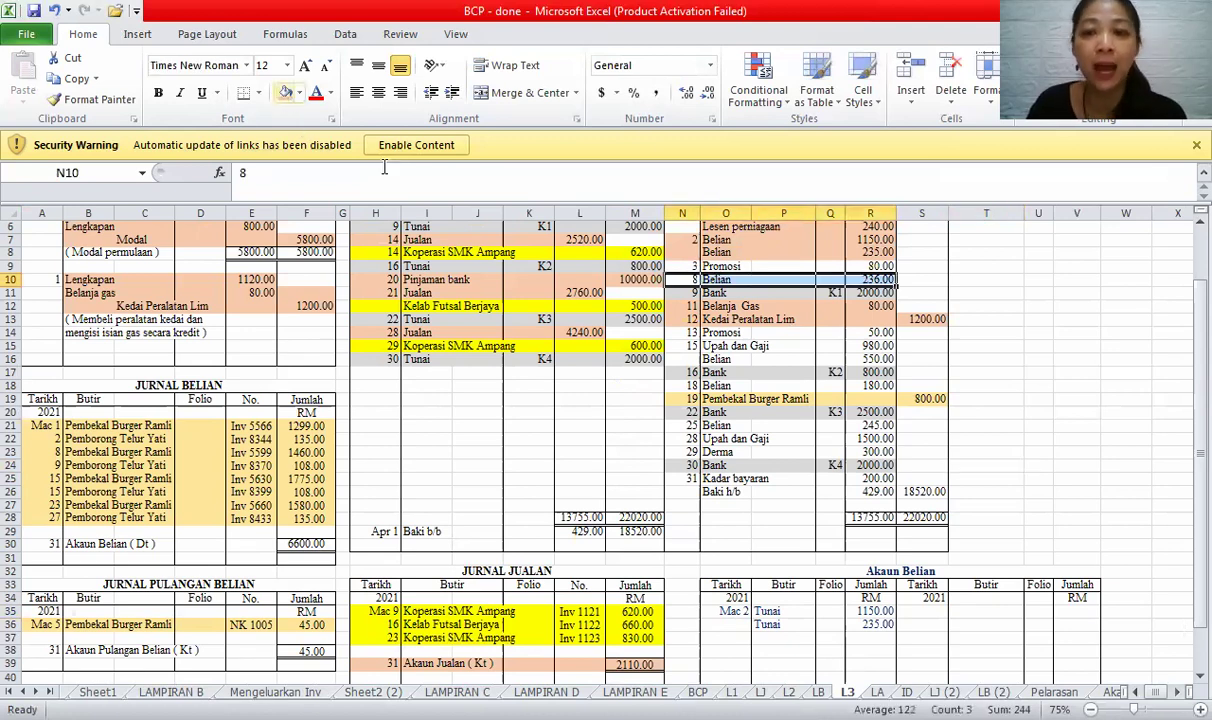
left_click(728, 637)
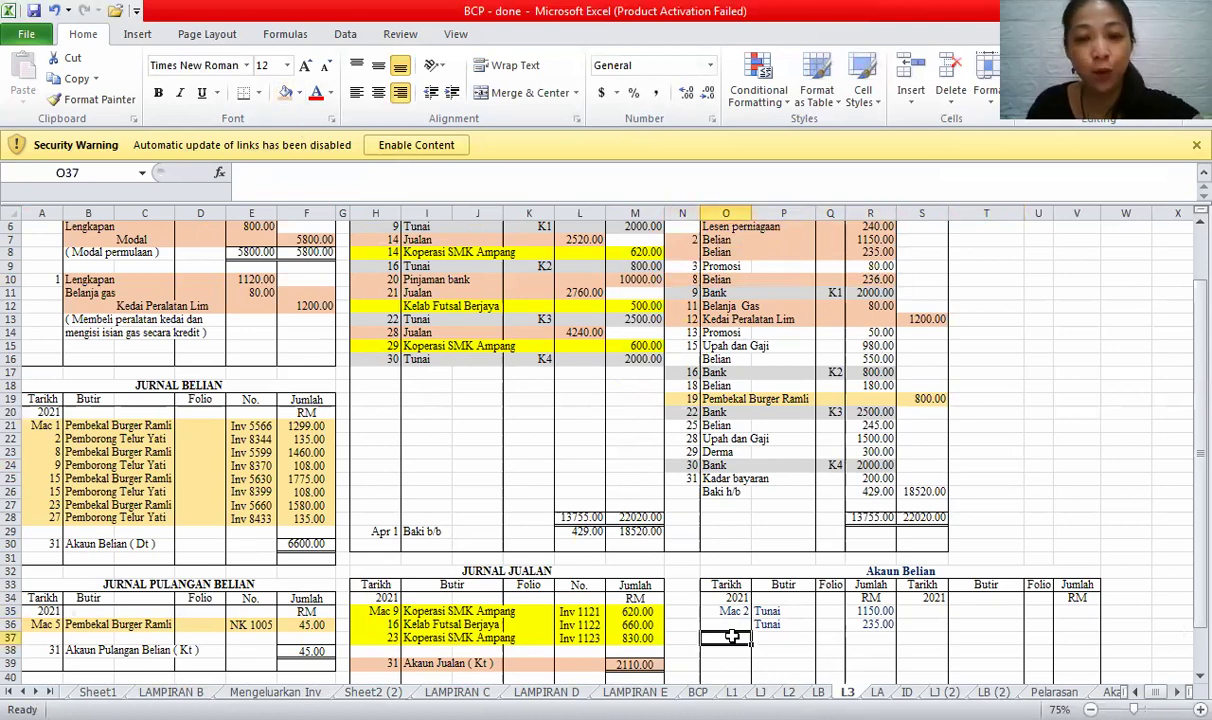
type("8")
key("Tab")
type("T")
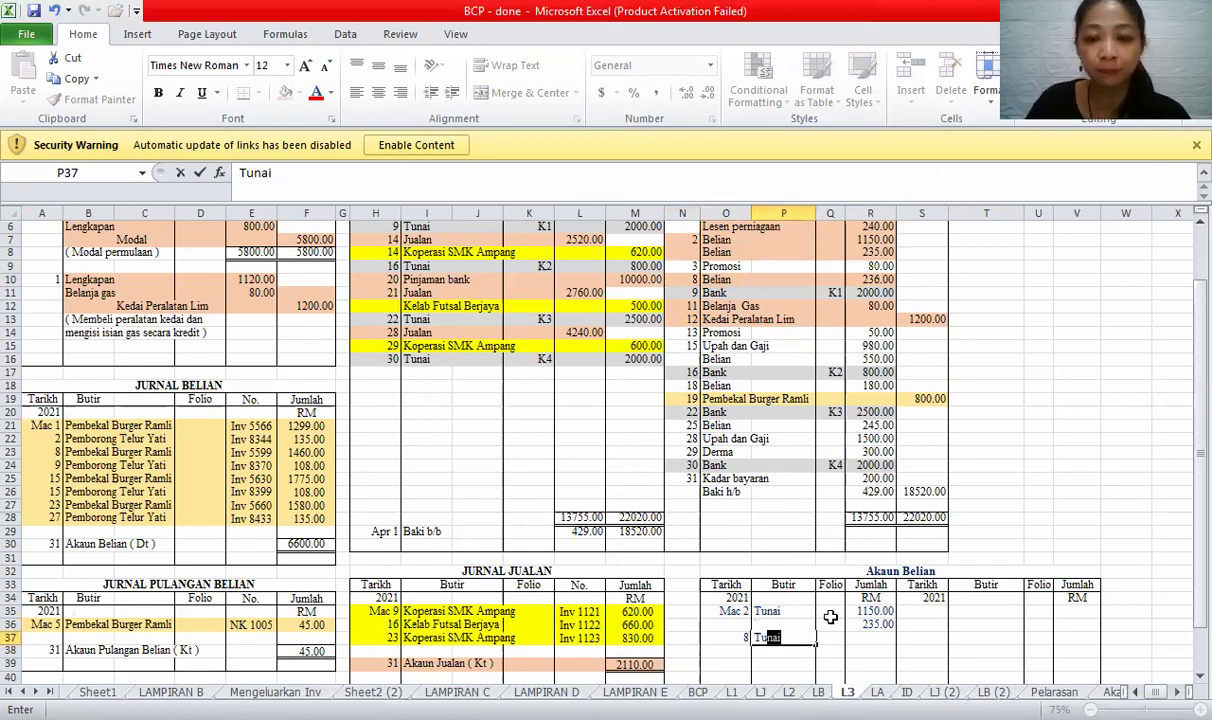
key("Tab")
key("Tab")
type("236")
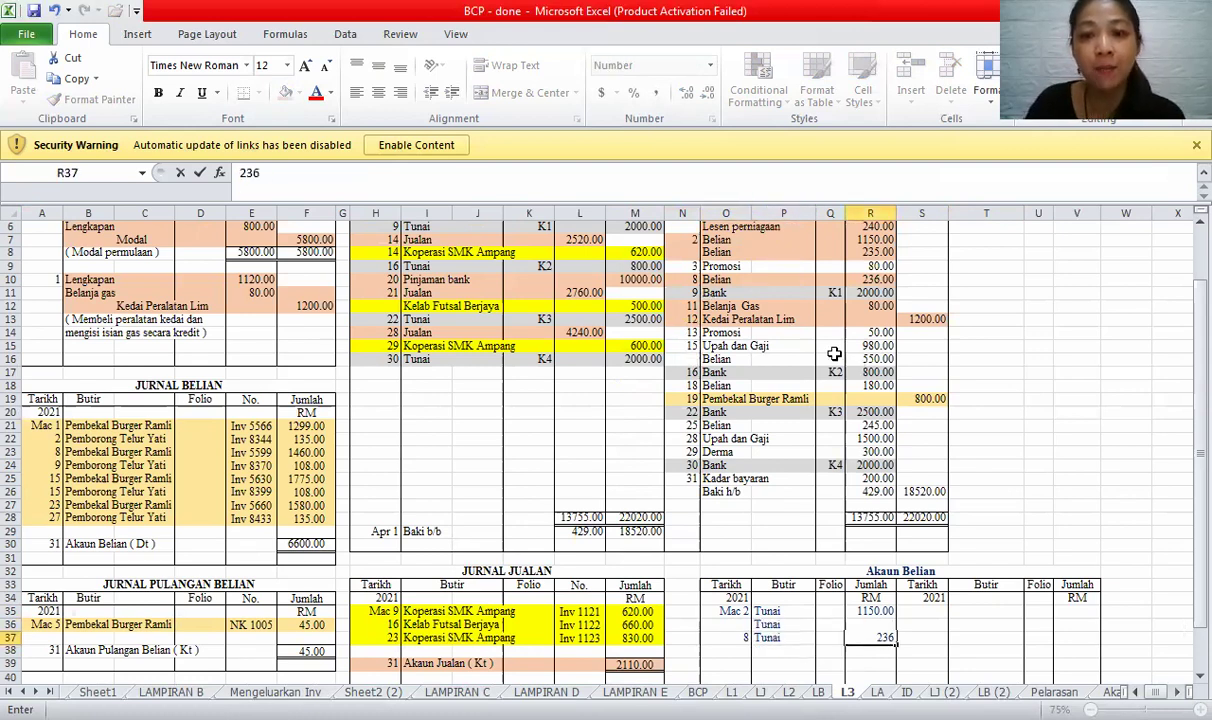
- Shade the Mac 15 Belian payment in N16:R16 as posted and enter 15, Tunai and 550 in row 38 of Akaun Belian
left_click_drag(682, 359, 870, 359)
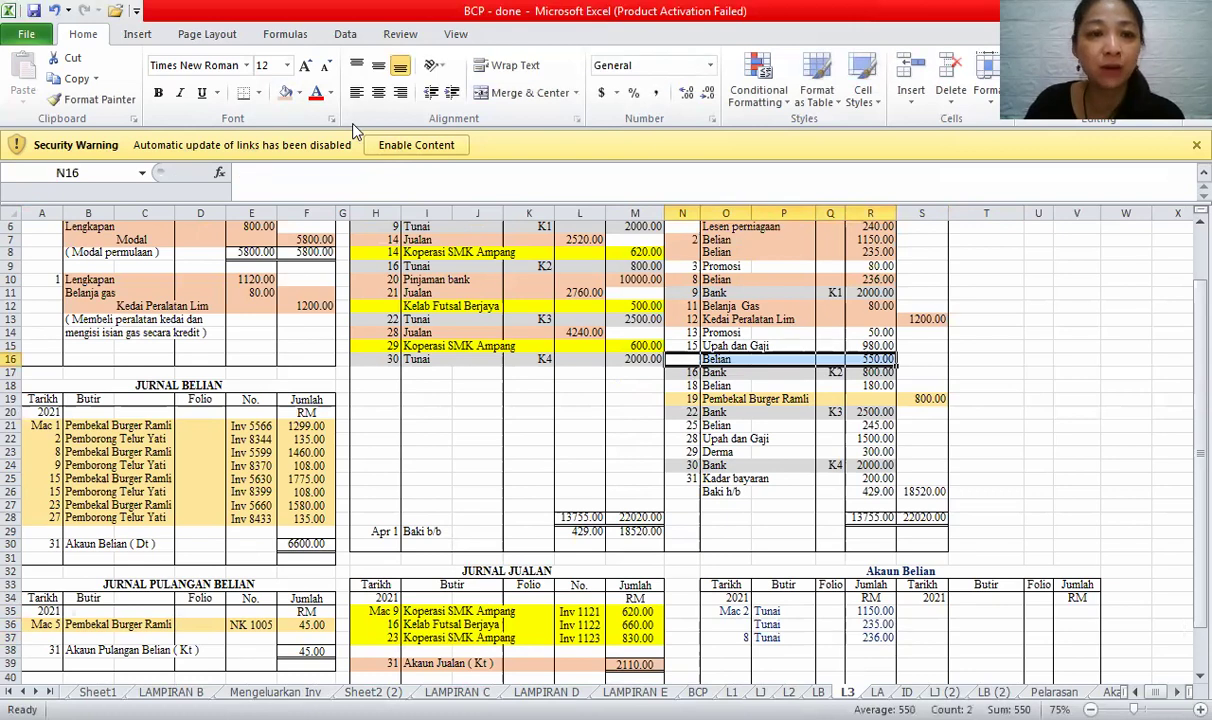
left_click(730, 649)
type("15")
key("Tab")
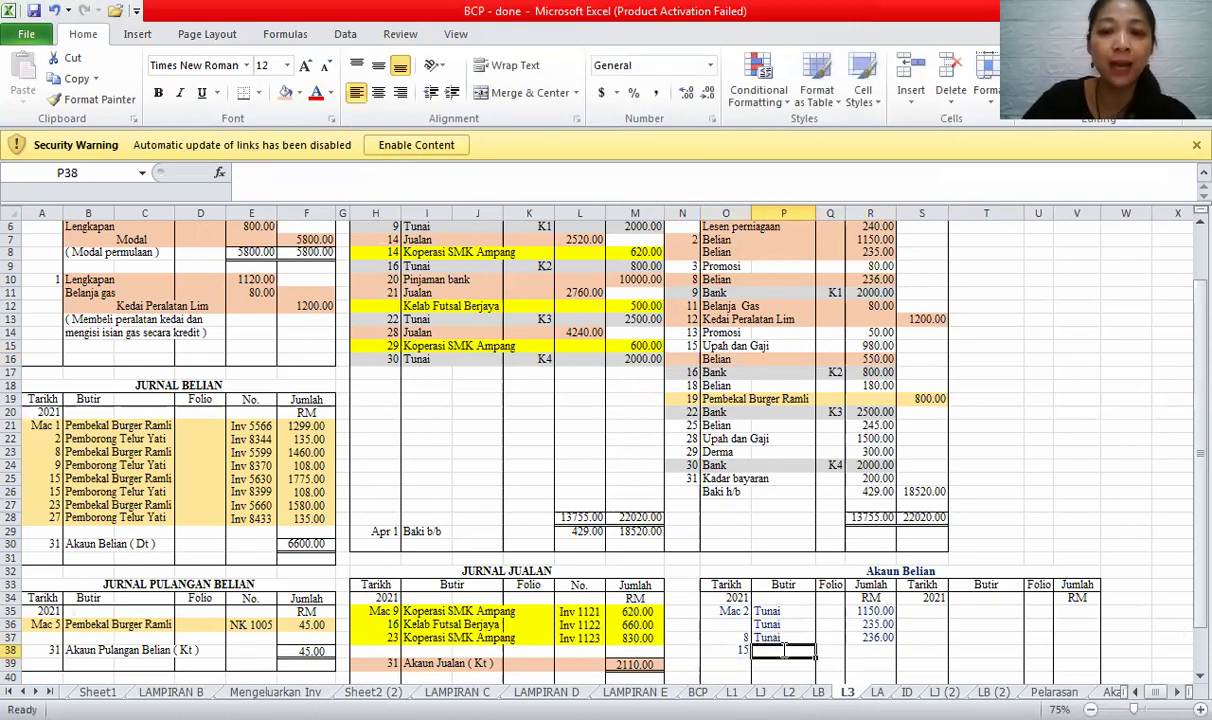
type("Tunai")
left_click(858, 652)
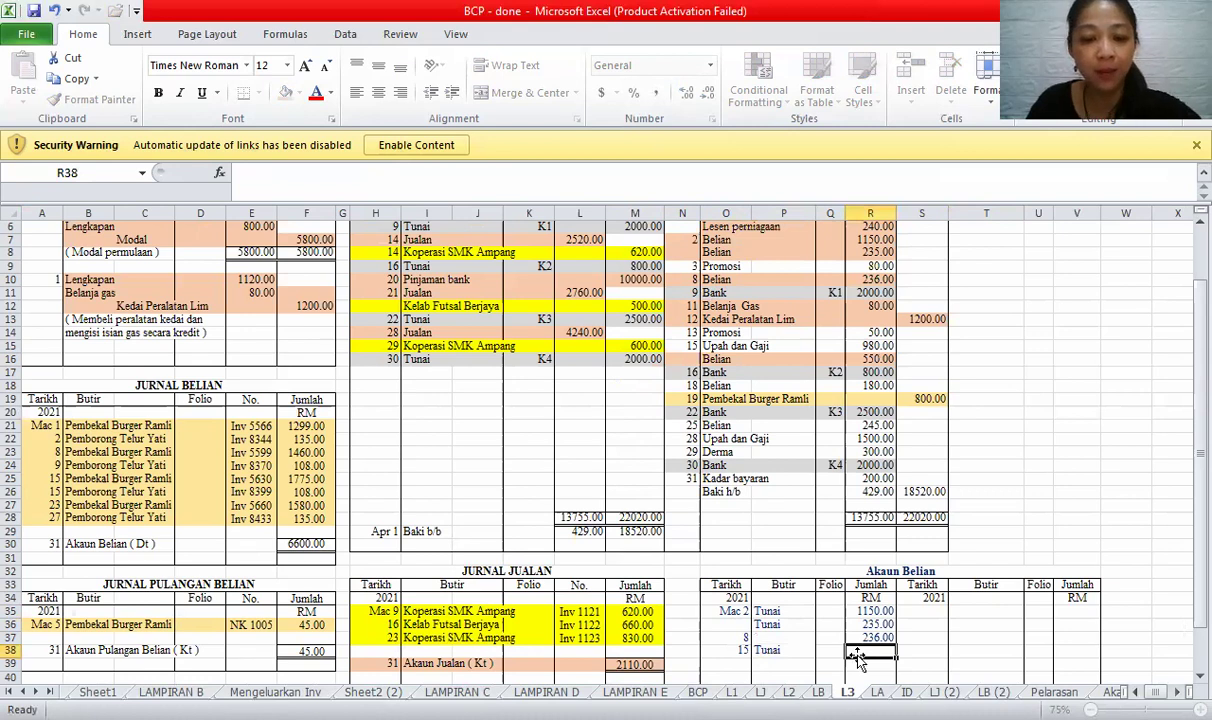
type("550")
left_click(866, 452)
- Shade the Mac 18 Belian payment in N18:R18 as posted and enter 18, Tunai and 180 in row 39 of Akaun Belian
left_click_drag(695, 385, 868, 386)
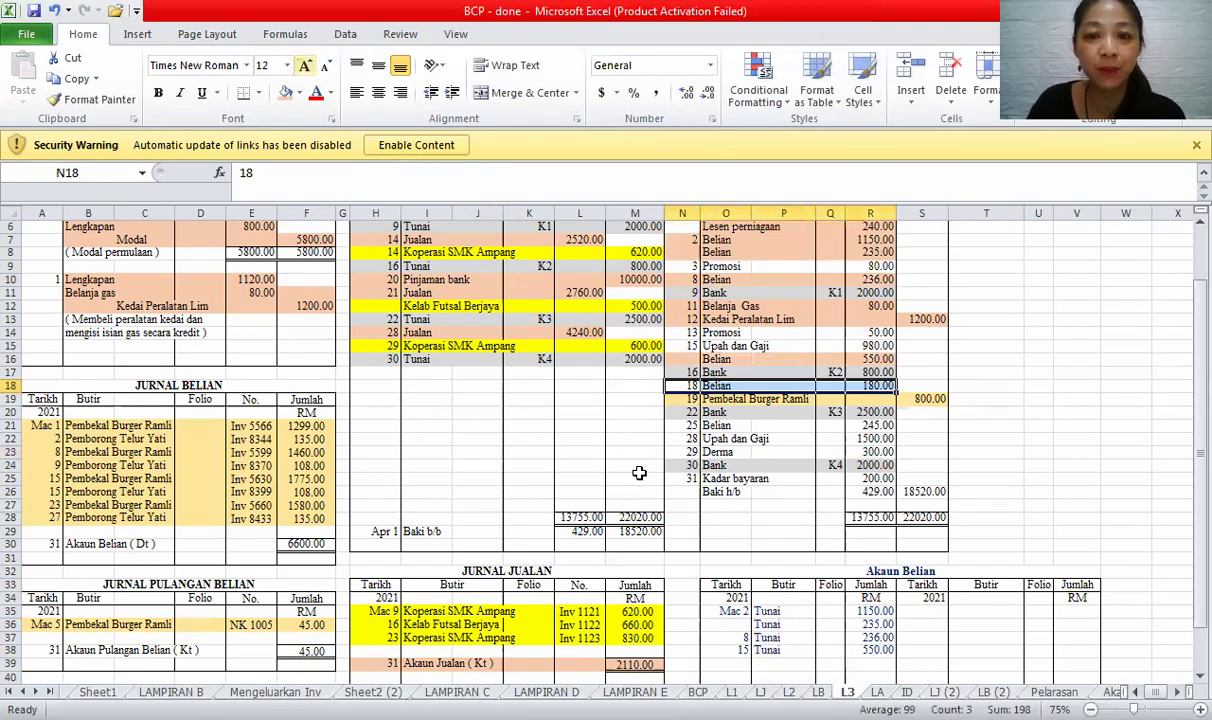
left_click(729, 664)
type("18")
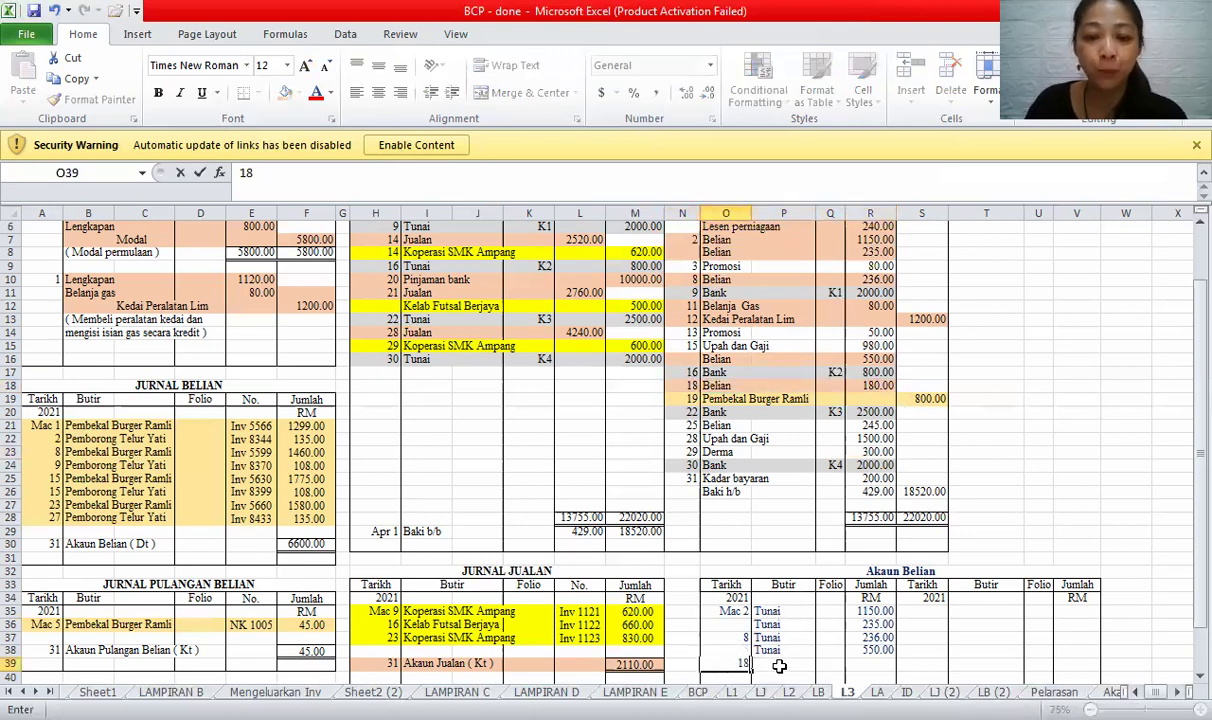
left_click(779, 666)
type("Tunai")
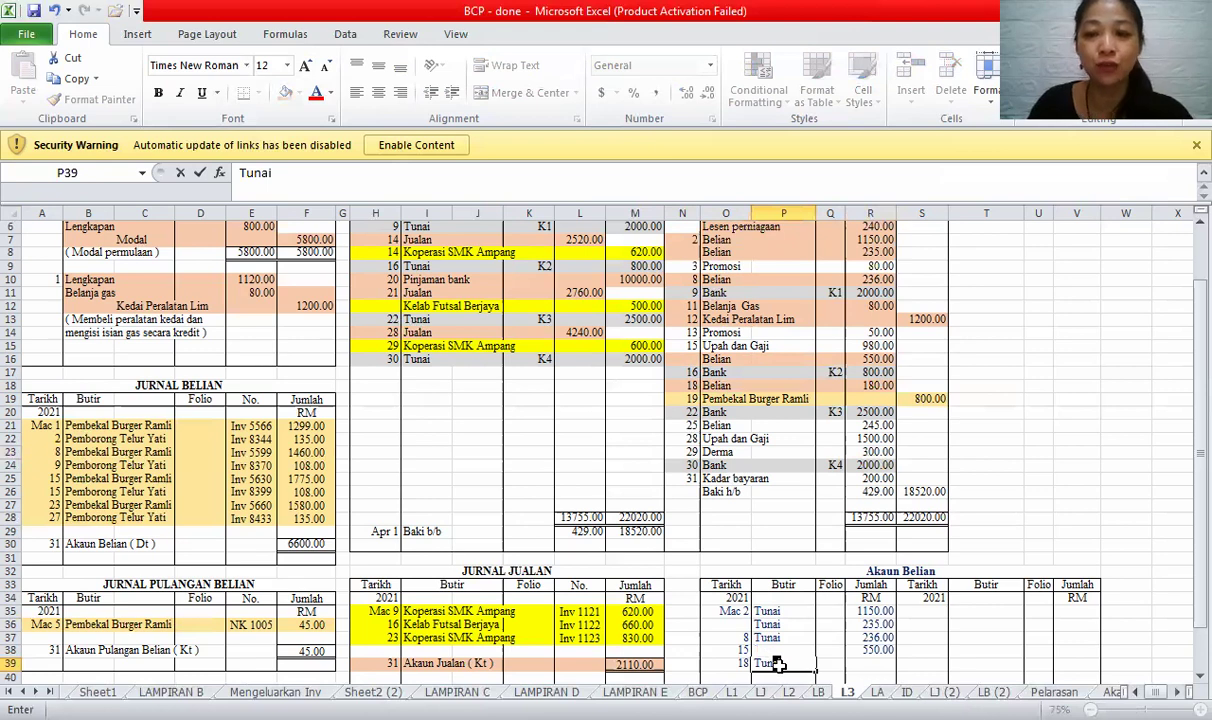
key("Tab")
key("Tab")
type("180")
left_click(922, 451)
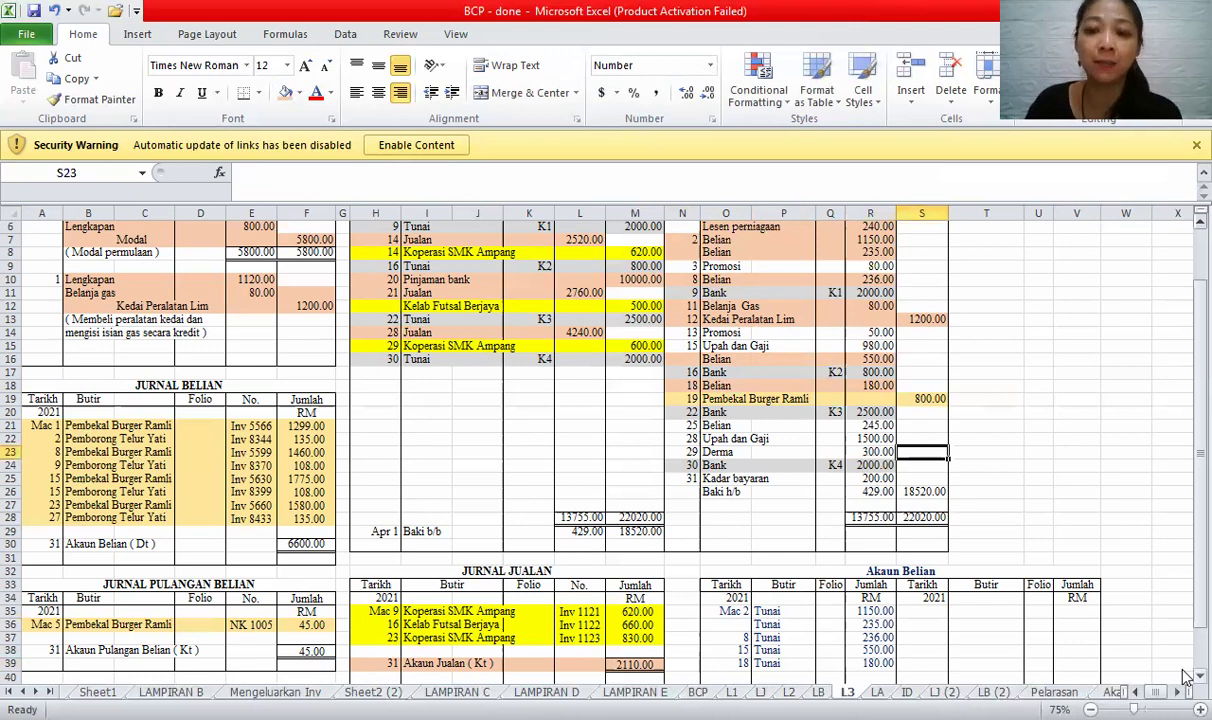
- Shade the Mac 25 Belian payment in N21:R21 as posted and enter 25, Tunai and 245 in row 40 of Akaun Belian
scroll(1184, 677, "down", 1)
scroll(1184, 677, "down", 3)
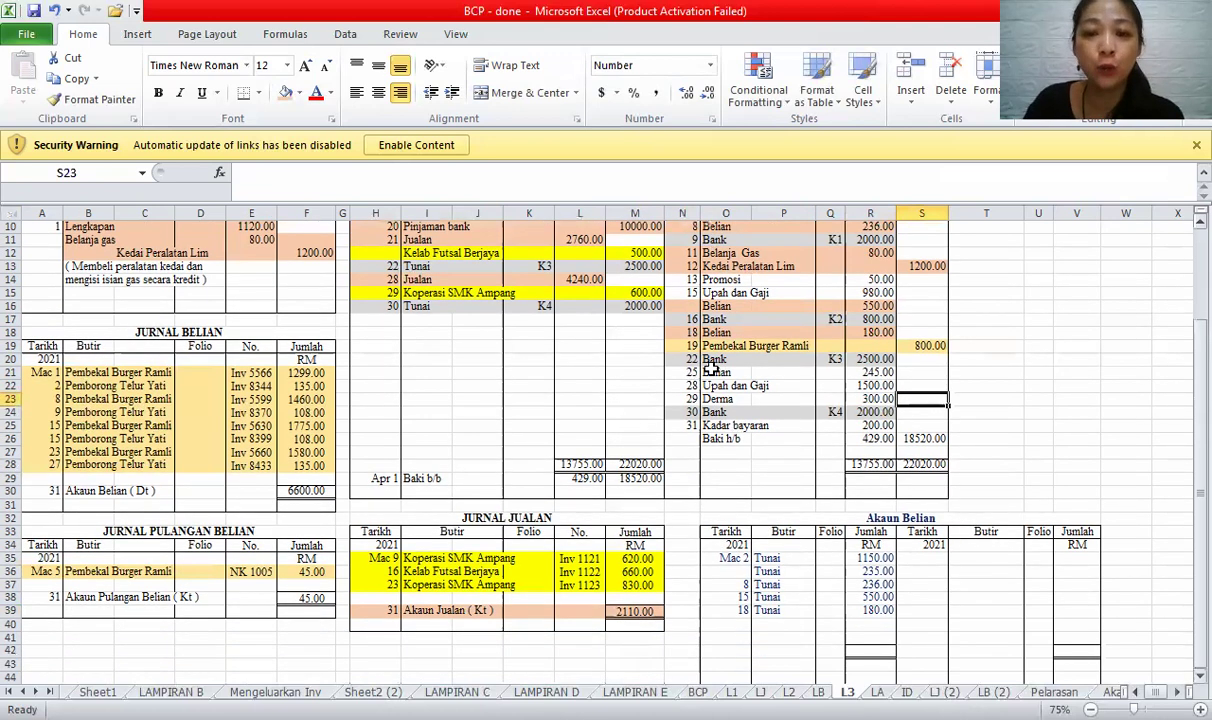
left_click_drag(676, 372, 808, 372)
left_click(870, 372, "shift")
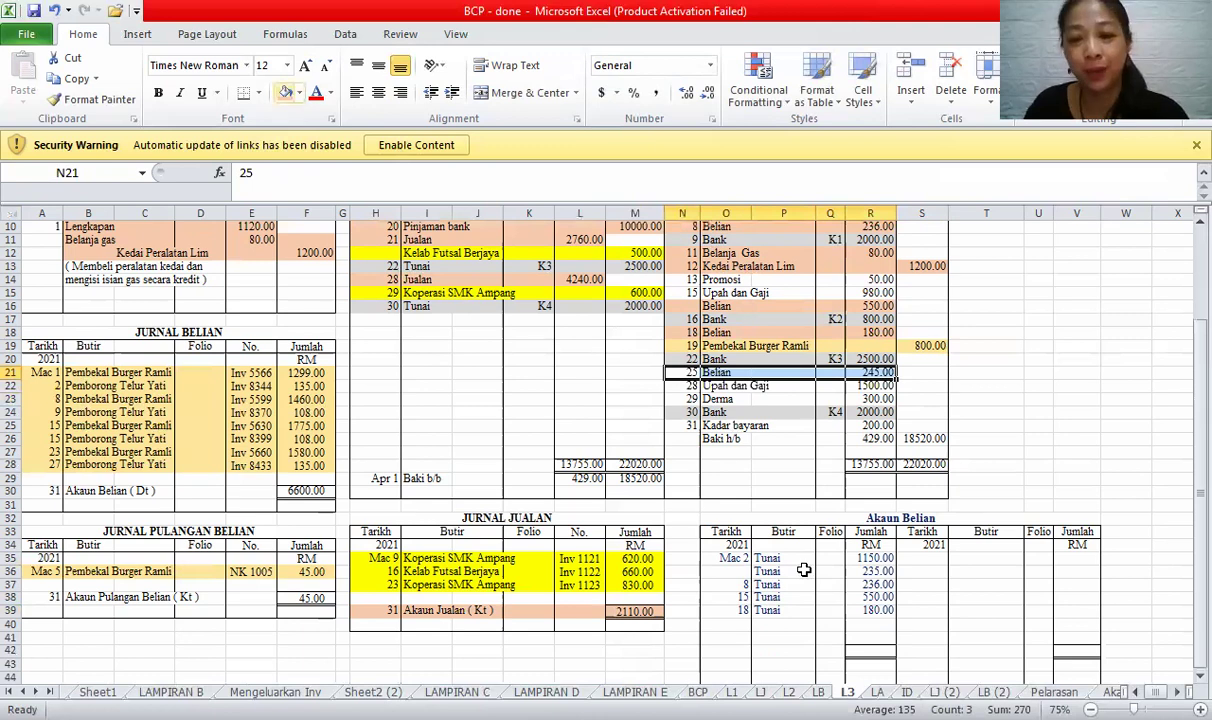
left_click(872, 625)
type("245")
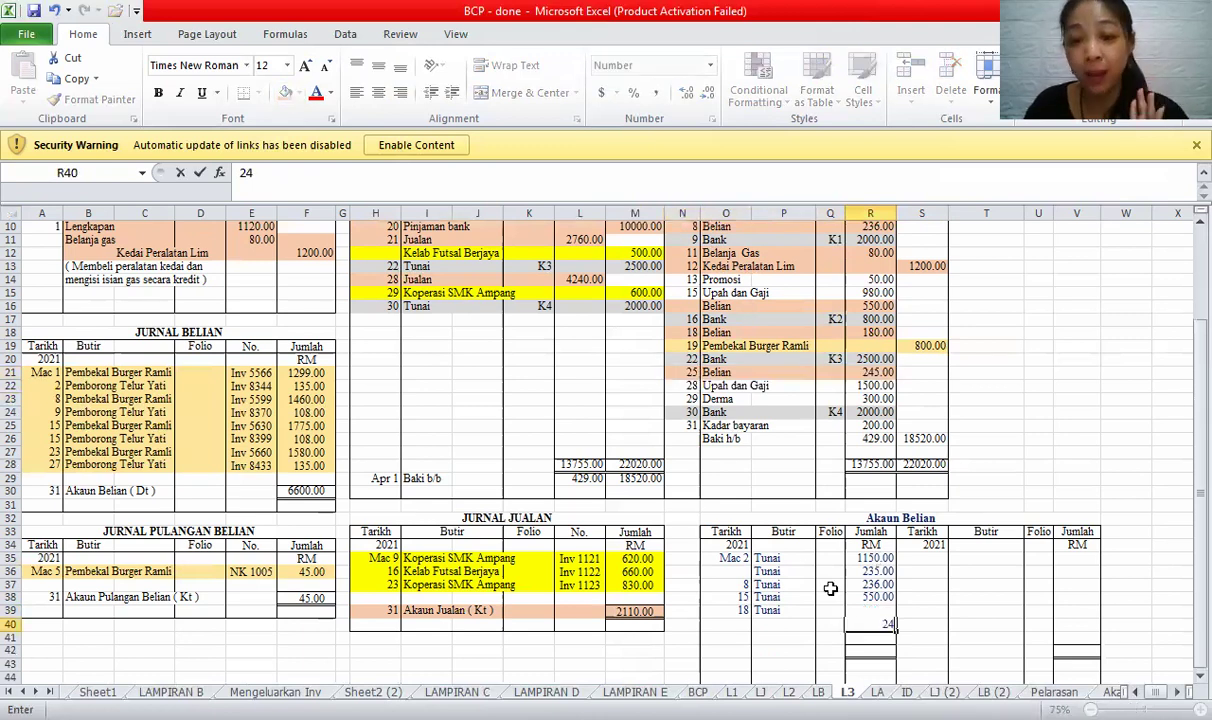
left_click(862, 558)
left_click(739, 621)
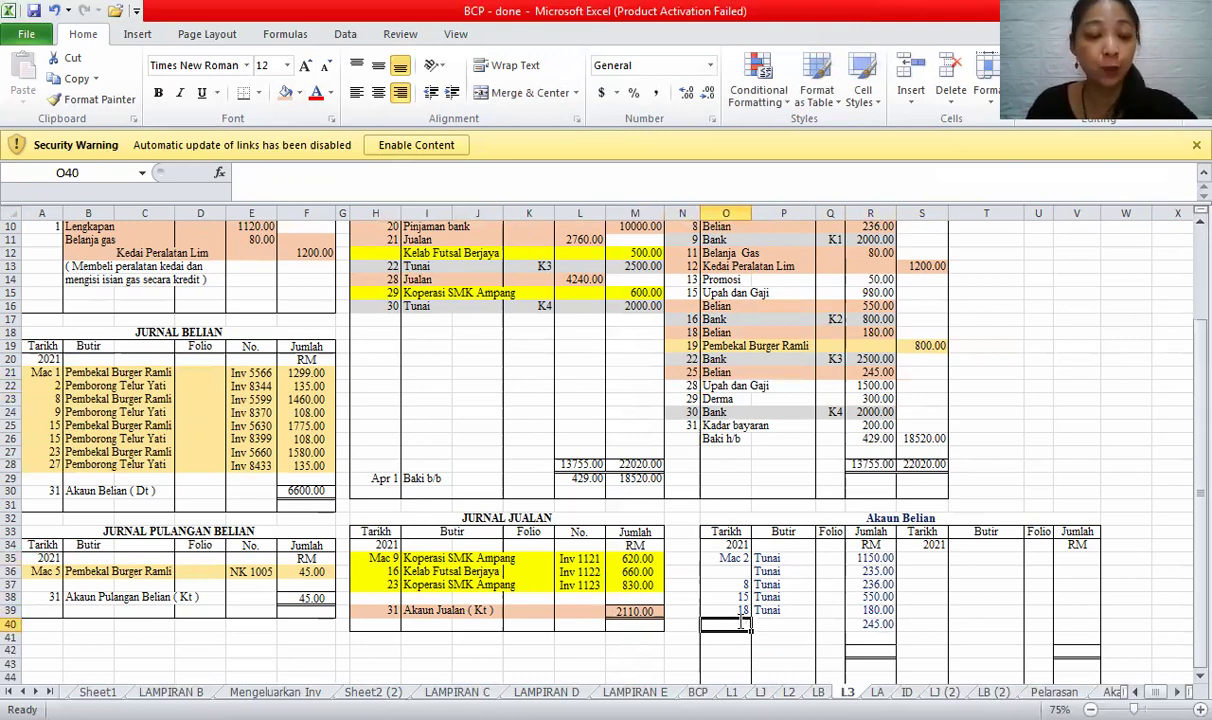
type("25")
key("Tab")
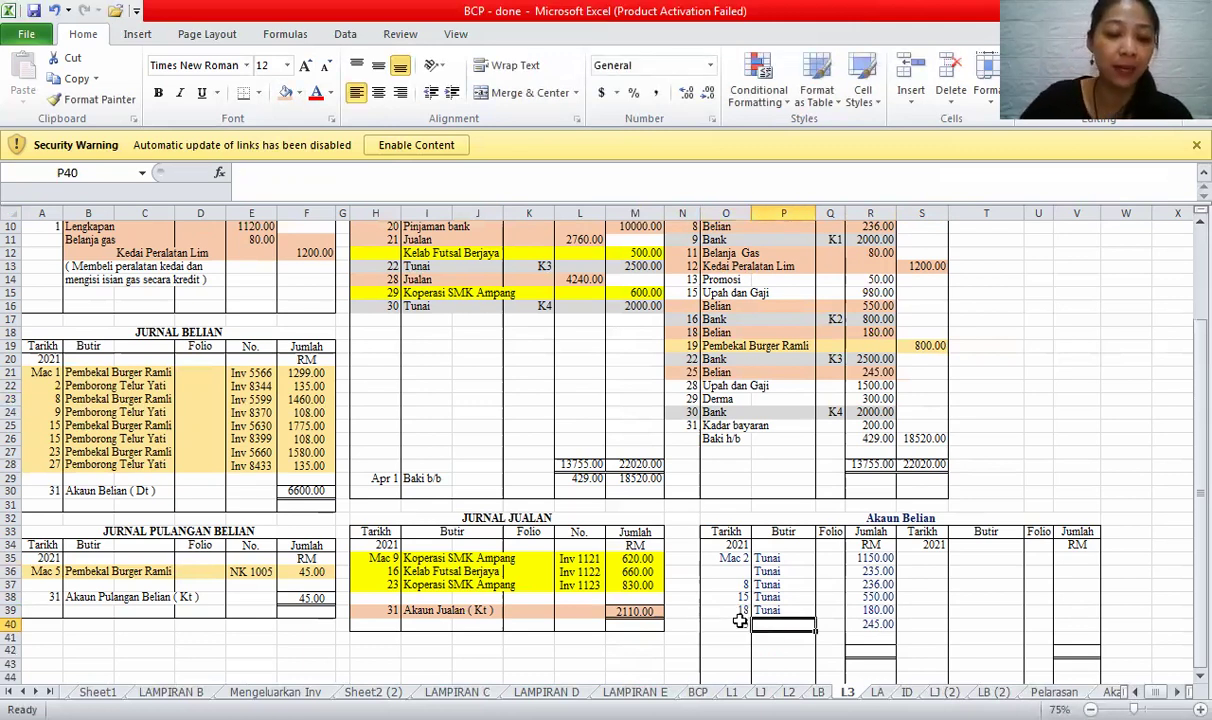
type("Tunai")
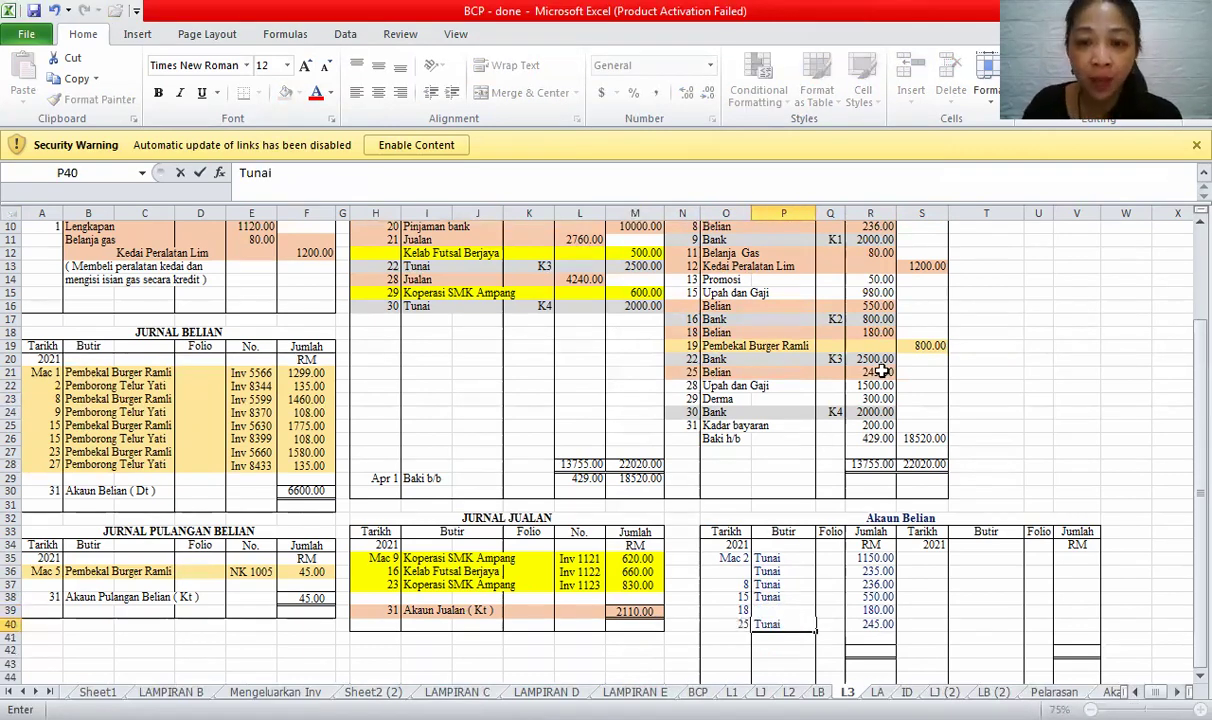
left_click(860, 372)
left_click_drag(735, 558, 860, 628)
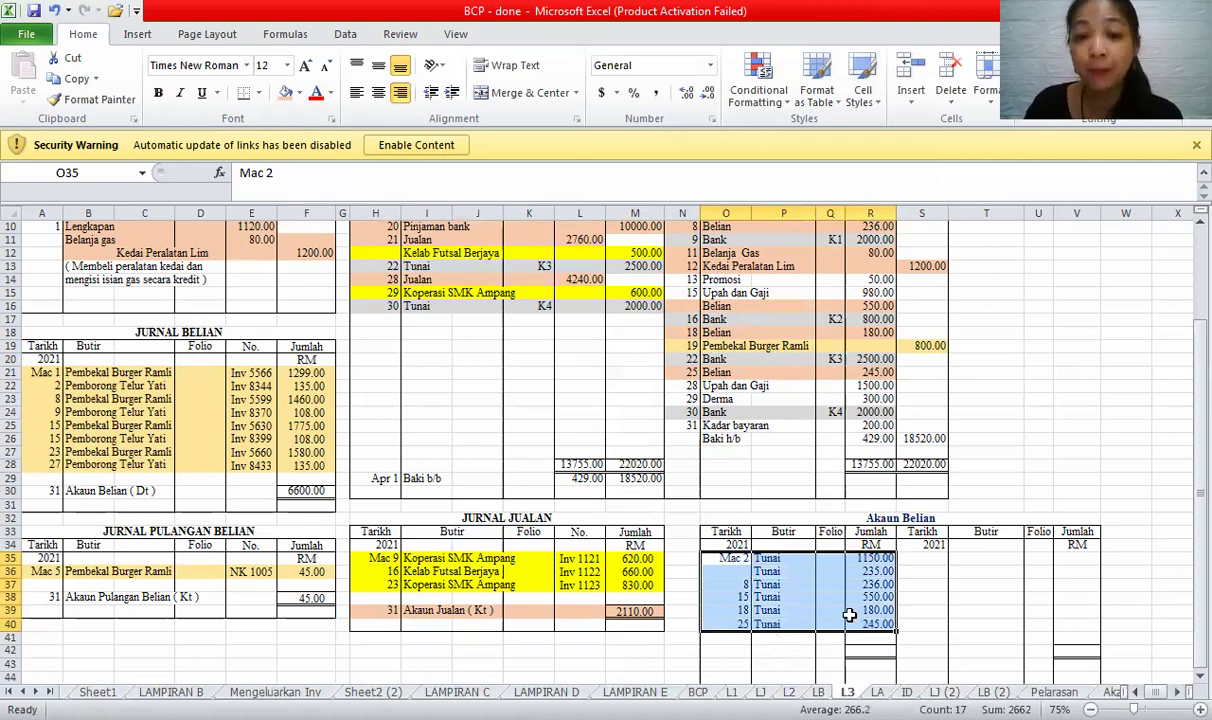
left_click(849, 612)
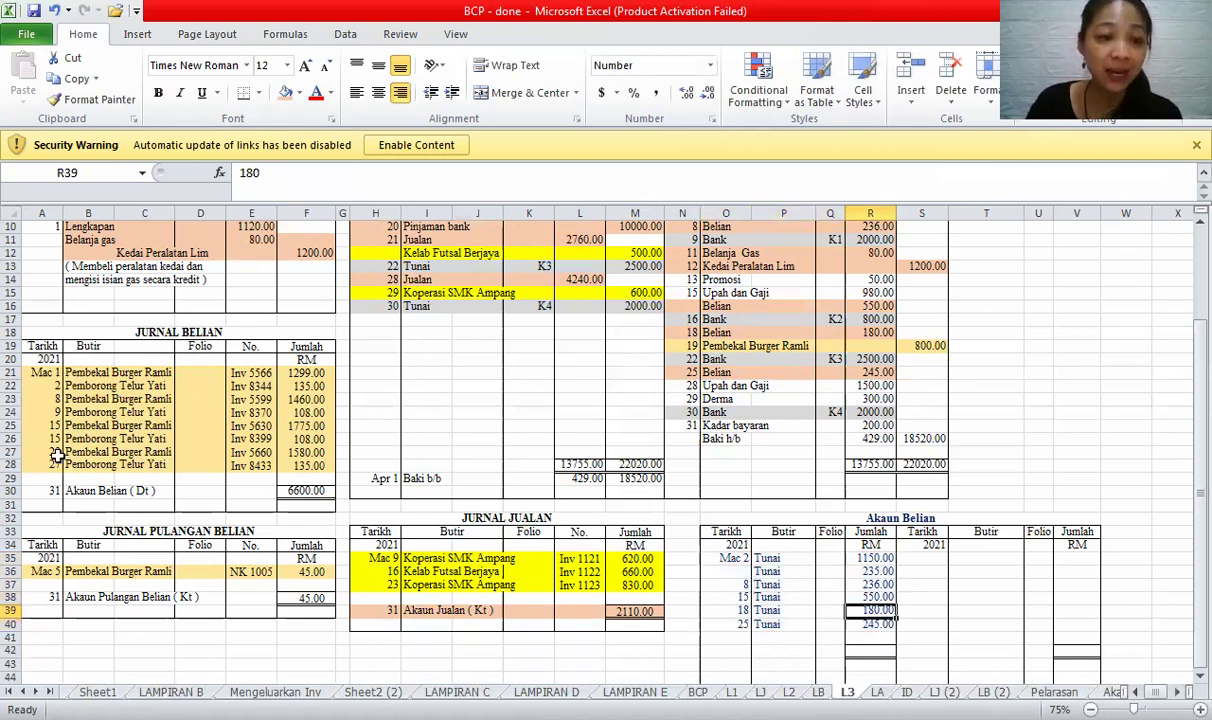
- Shade the Jurnal Belian total in A30:F30 as posted and enter 31, Akaun belum bayar and 6600 in row 41 of Akaun Belian
left_click_drag(35, 491, 306, 491)
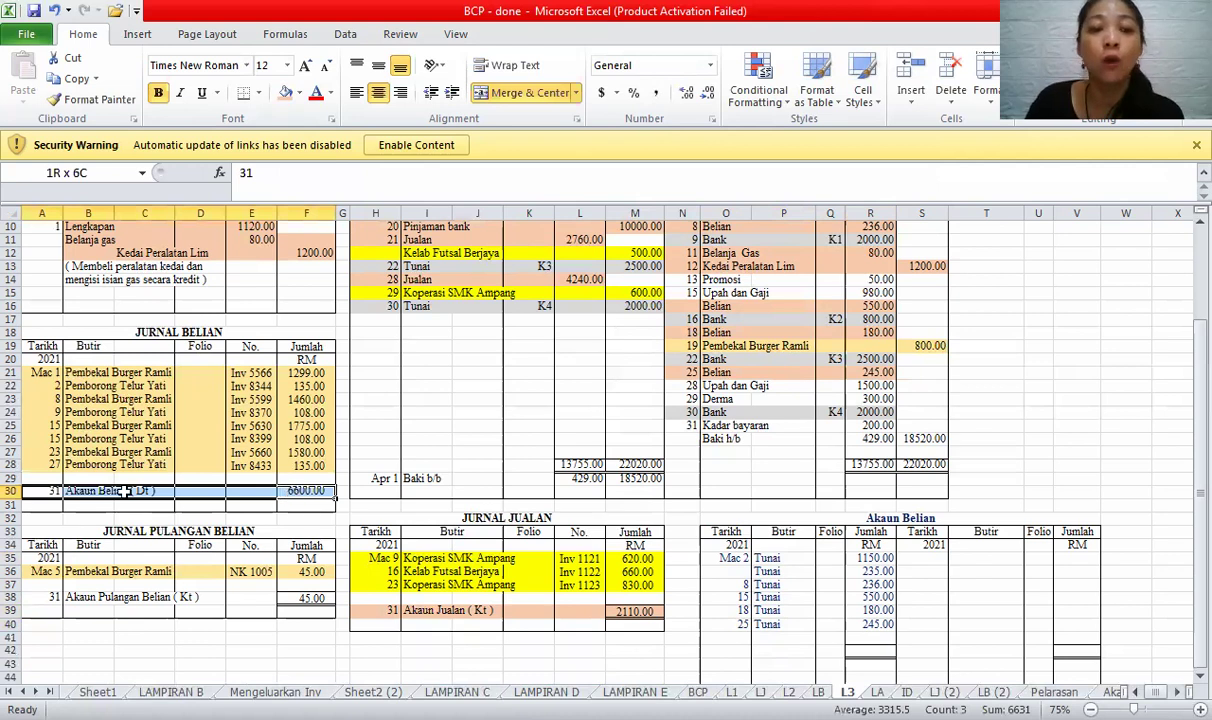
left_click(144, 491)
left_click_drag(35, 491, 306, 491)
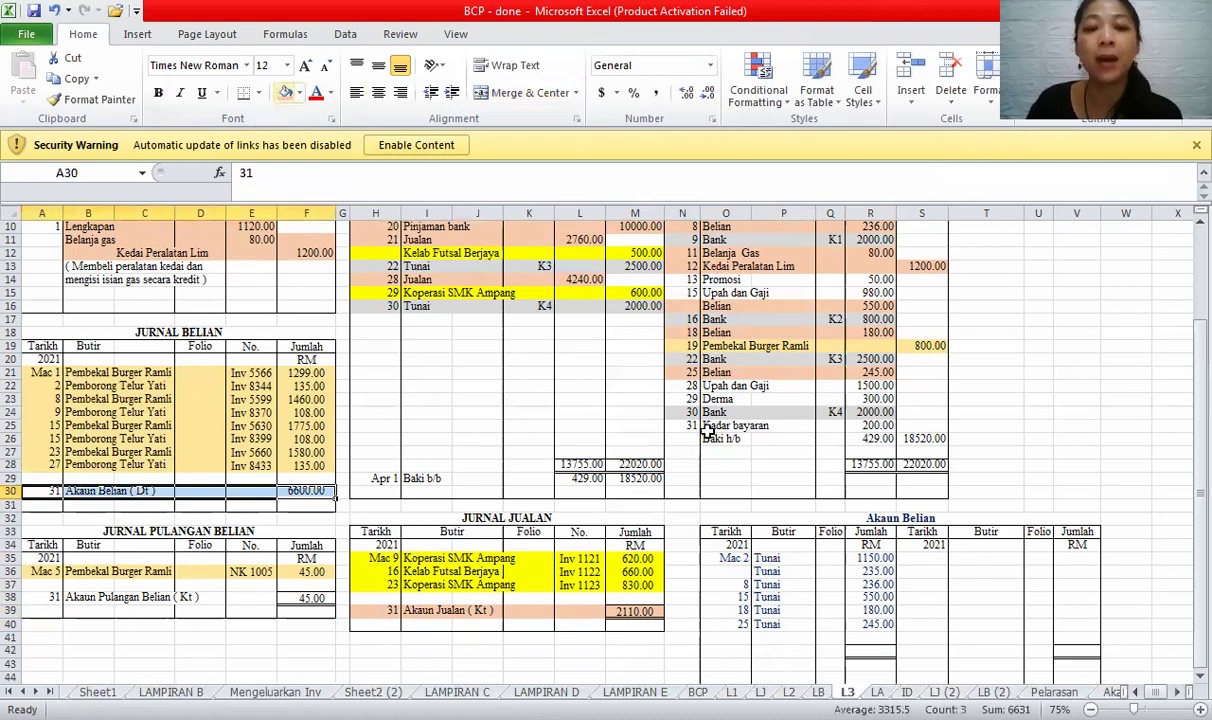
left_click(713, 640)
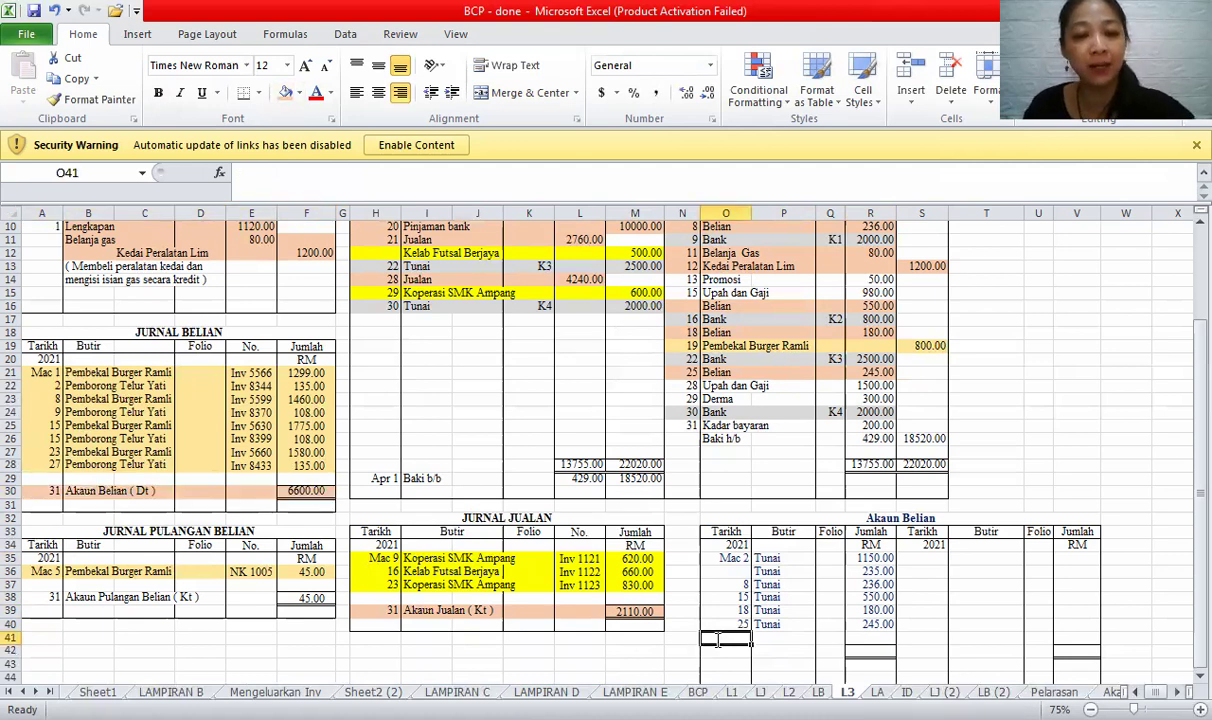
type("31")
left_click(862, 643)
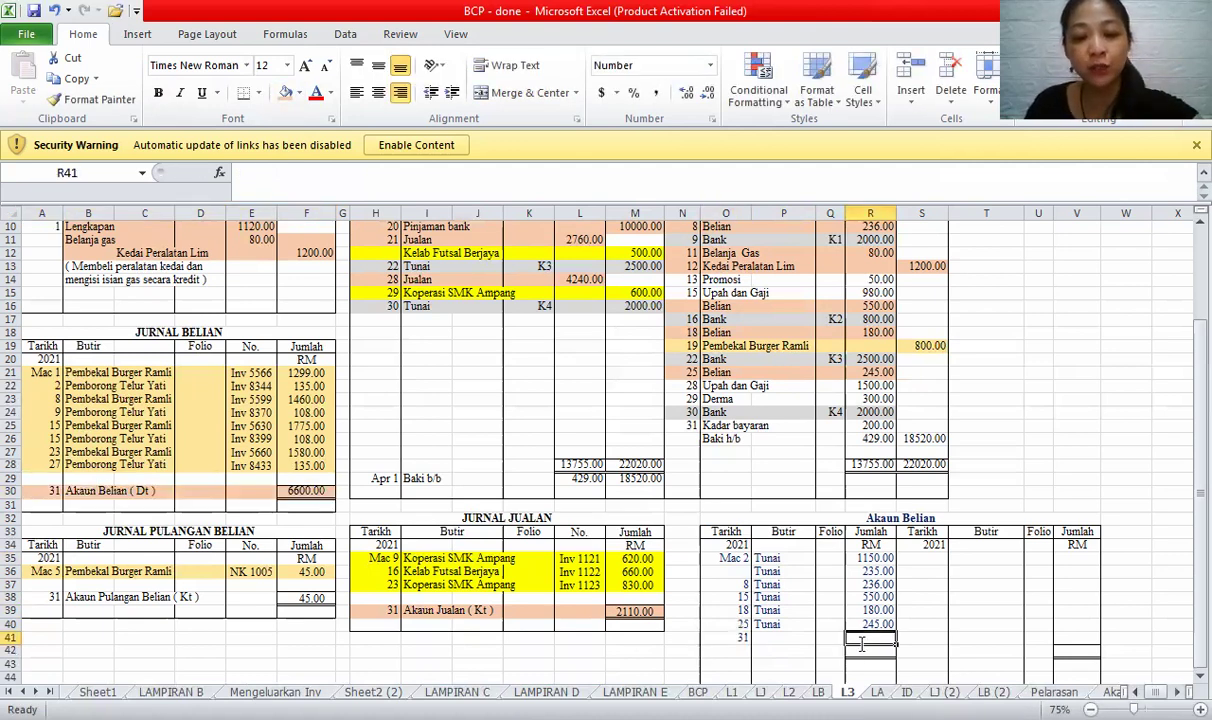
type("6600")
left_click(986, 584)
left_click(778, 637)
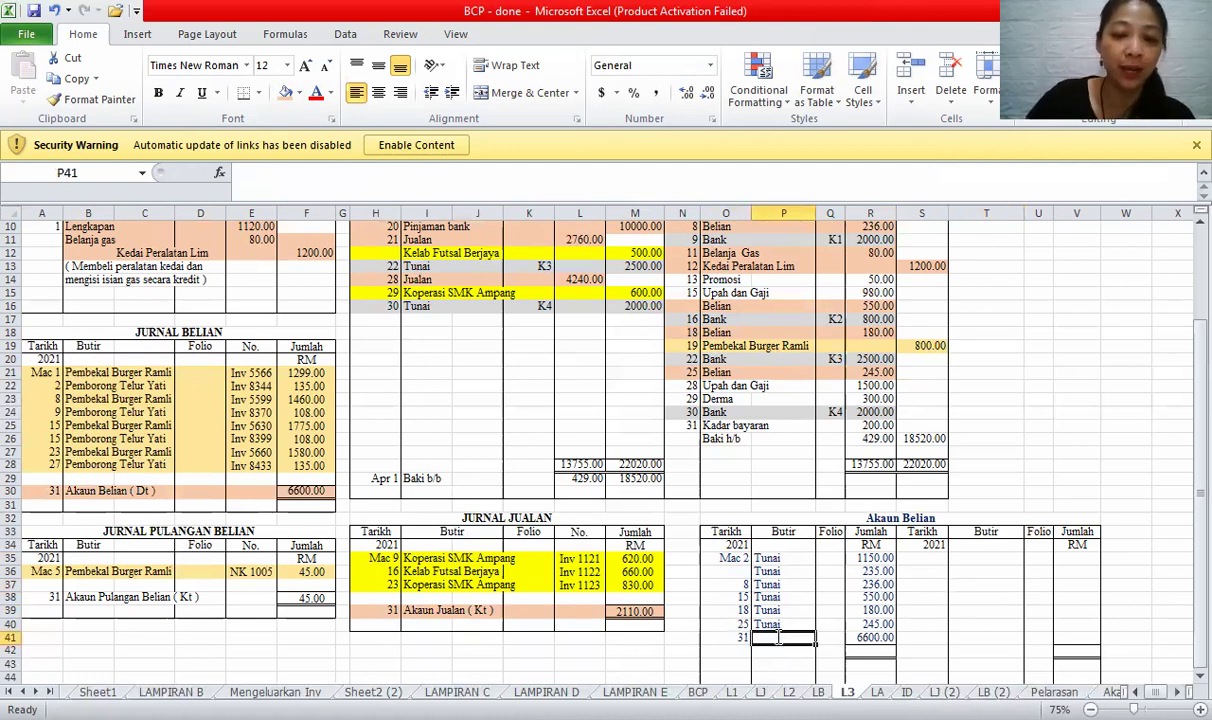
type("Akaun belum bayar")
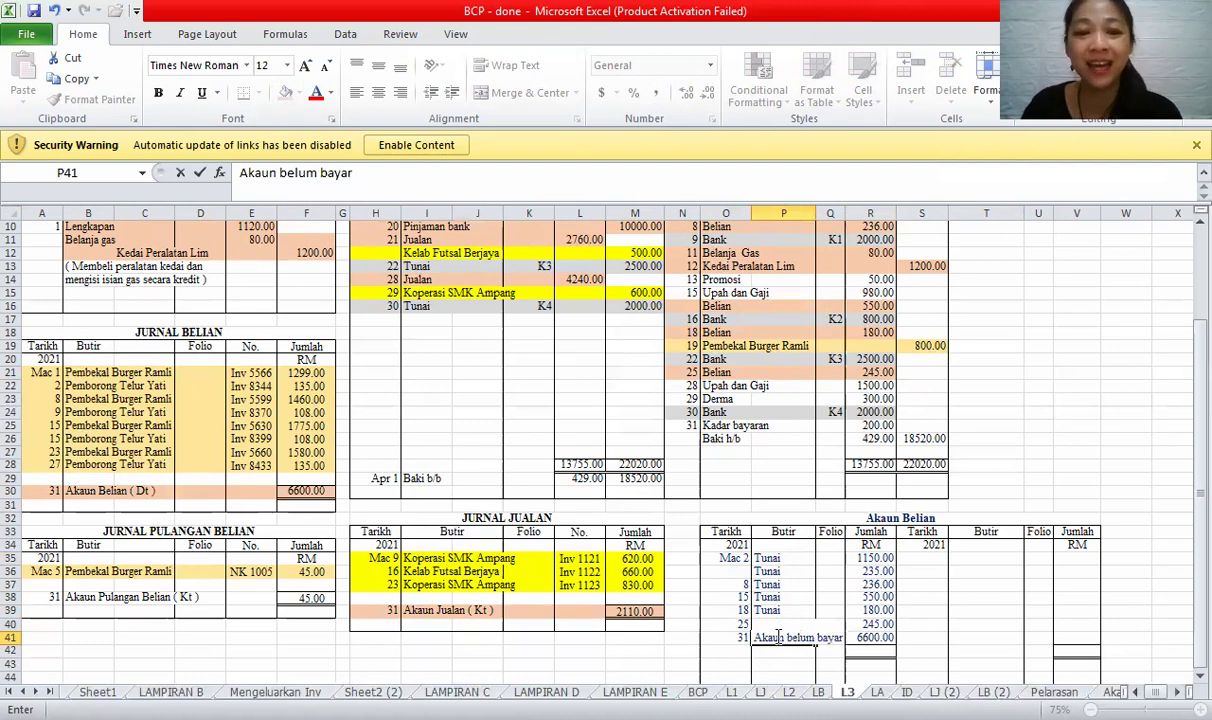
- Total the Akaun Belian debit amounts in R42 and enter the matching credit total 9196 in V42
left_click(883, 652)
type("=")
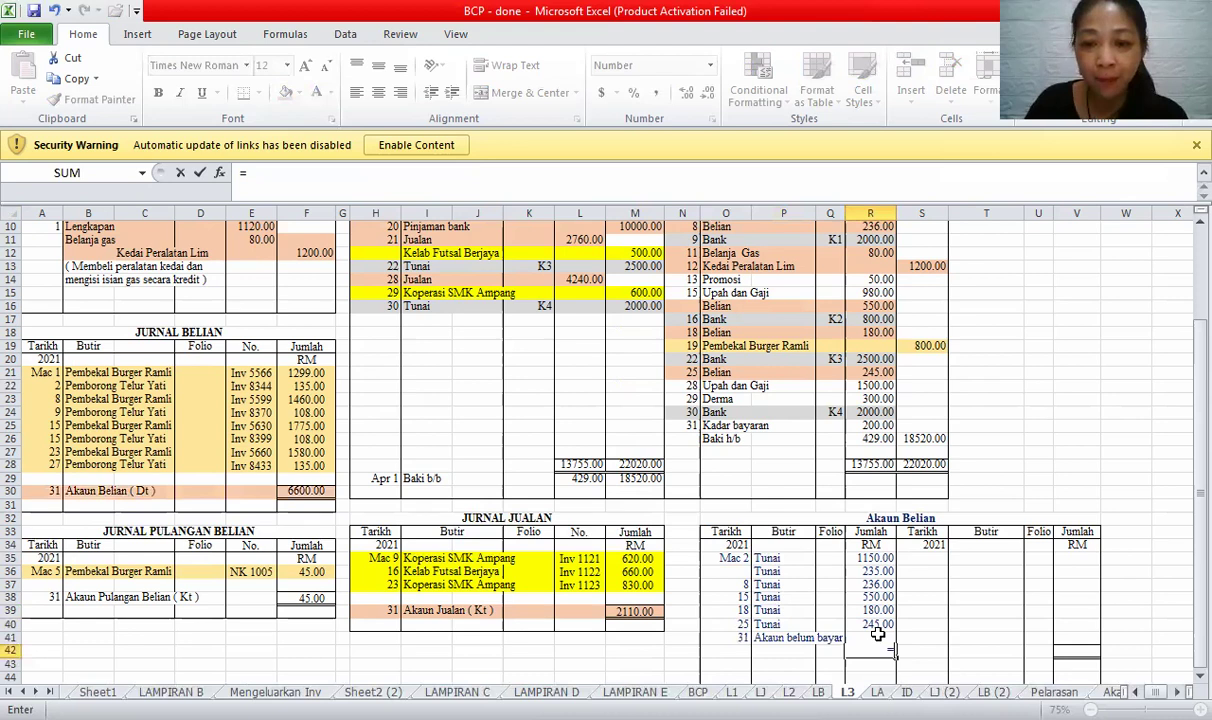
key("Escape")
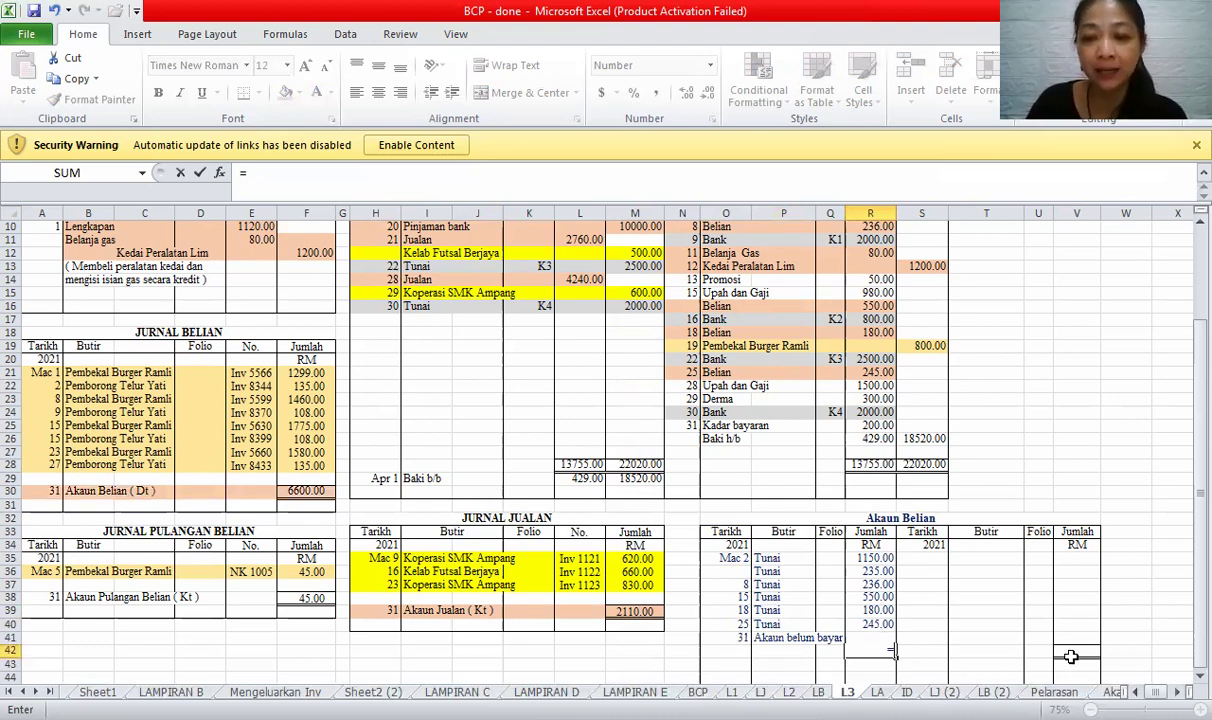
left_click(1076, 655)
type("9196")
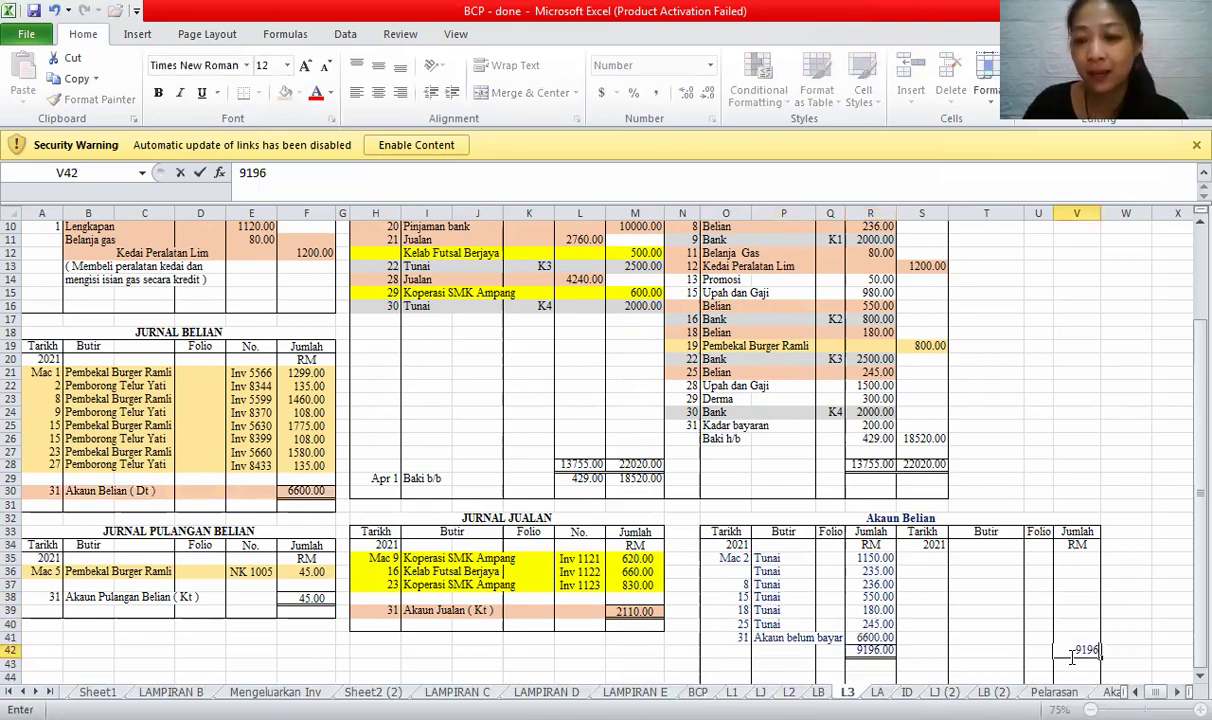
- Enter the closing balance on the credit side of Akaun Belian in row 35 as Mac 31, Baki h/b, 9196
left_click(922, 560)
type("Mac 31")
key("Tab")
type("Ba")
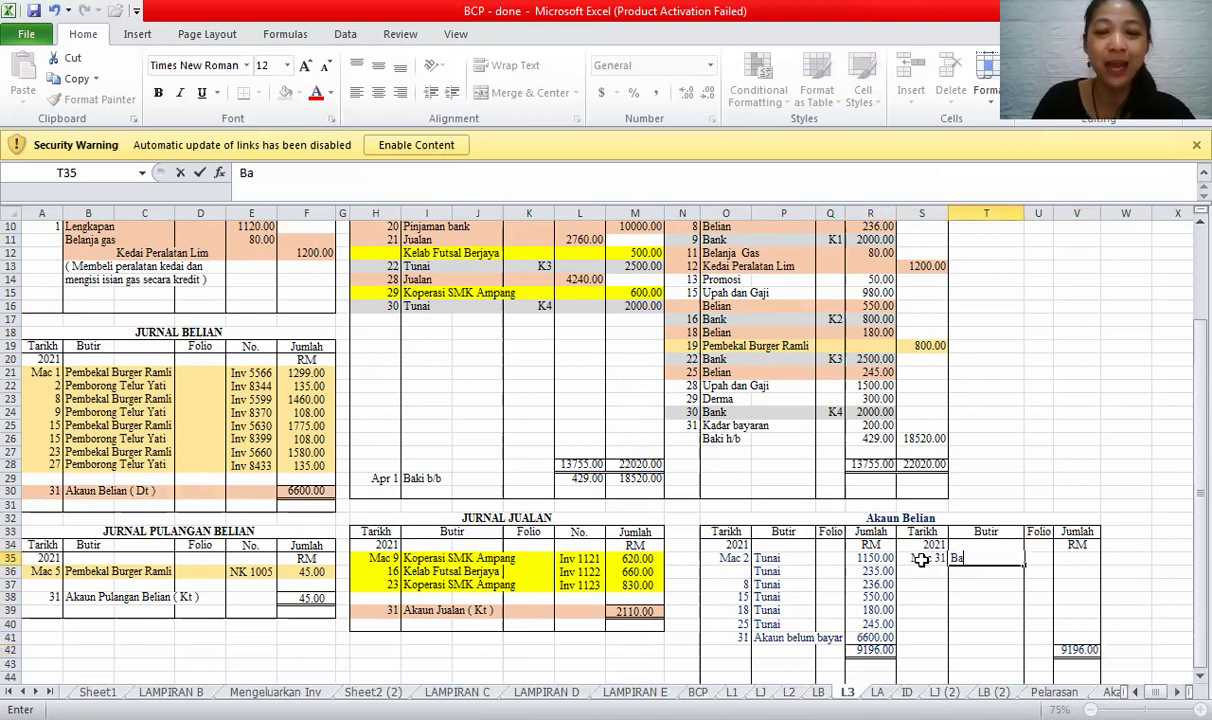
type("ki h/b")
key("Tab")
key("Tab")
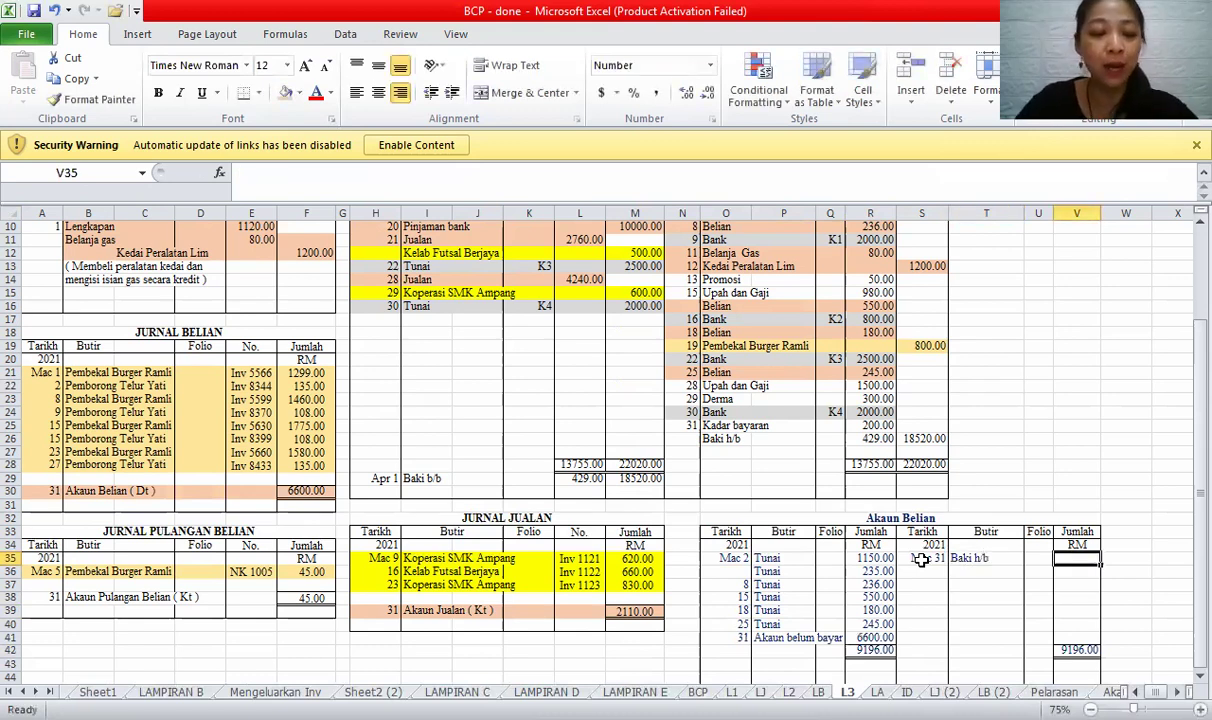
type("9196")
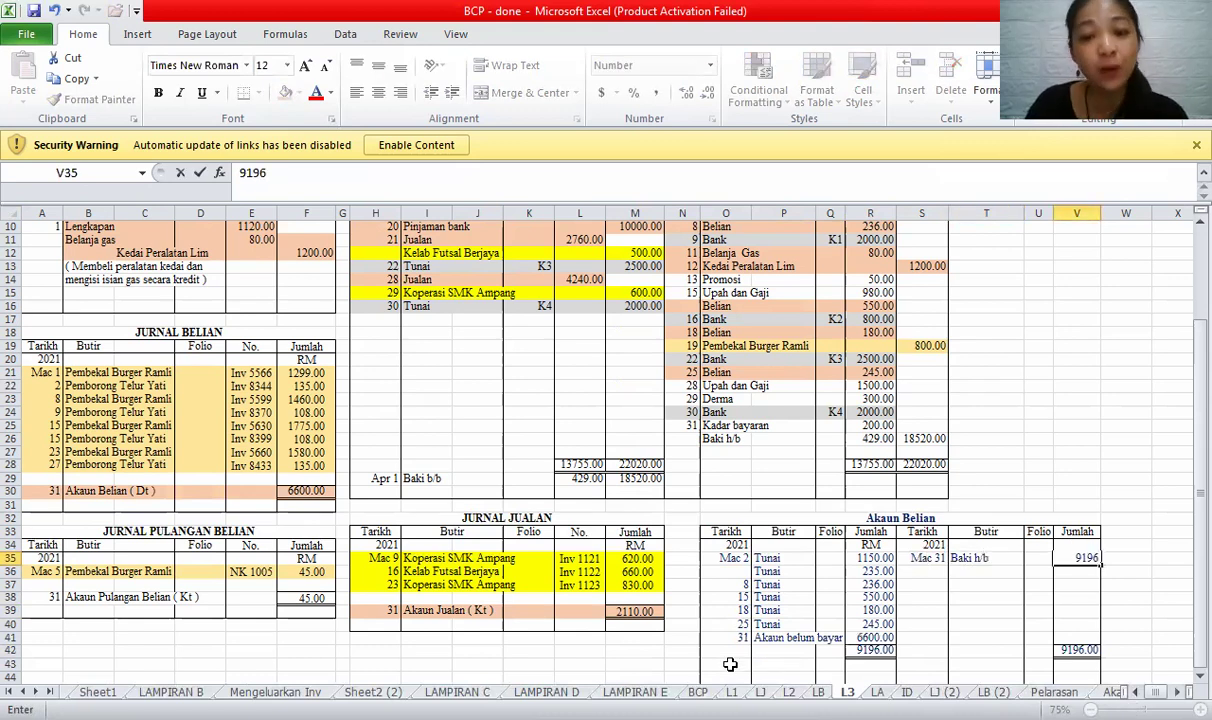
- Bring the balance down on the debit side of Akaun Belian in row 43 as Apr 1, Baki b/b, 9196
left_click(729, 664)
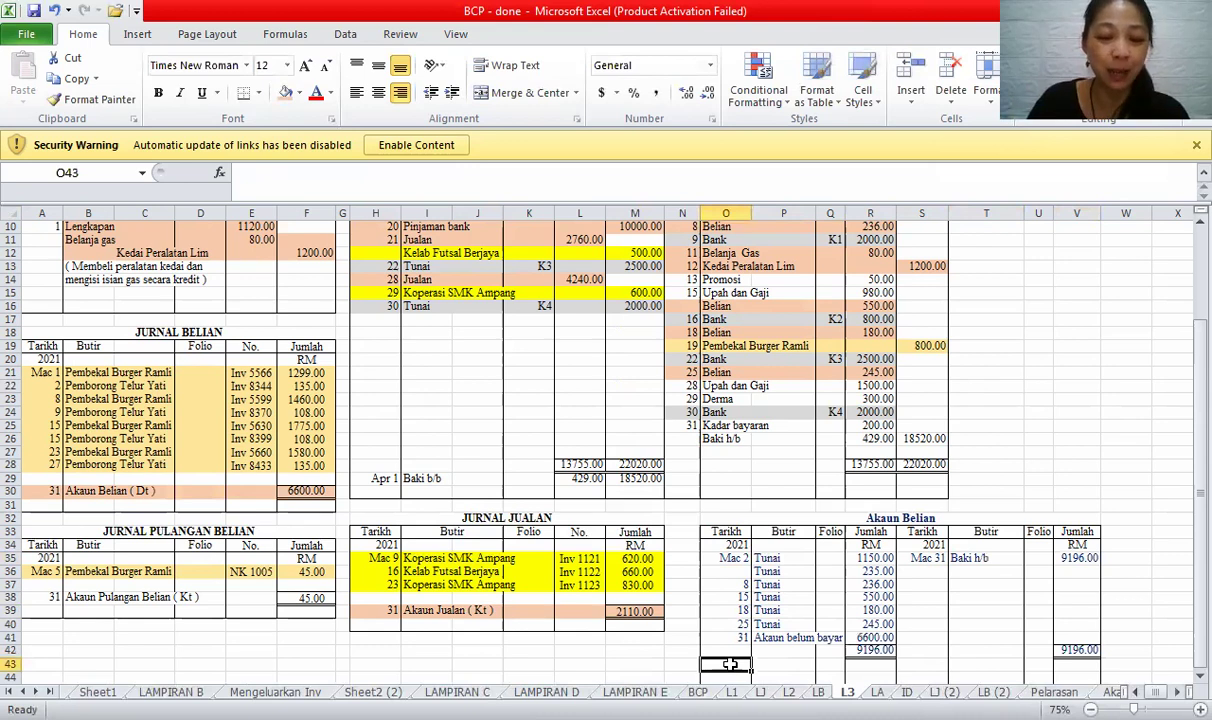
type("'Apr")
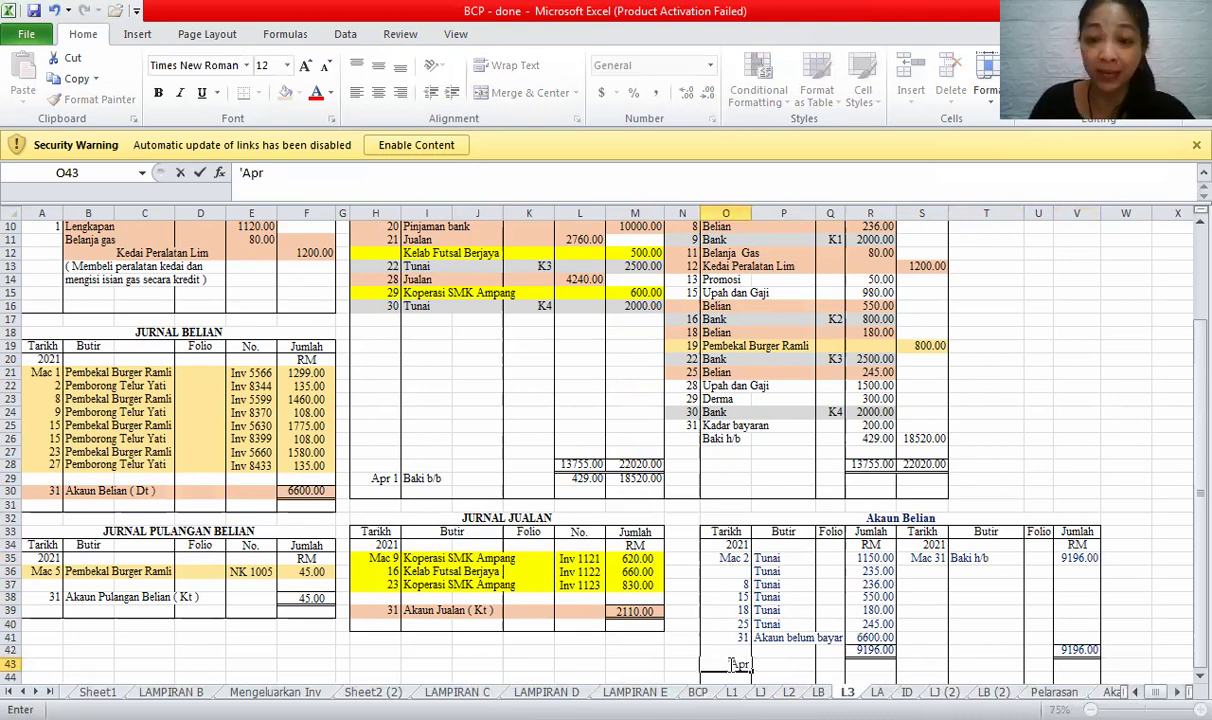
type(" 1")
key("Tab")
type("B")
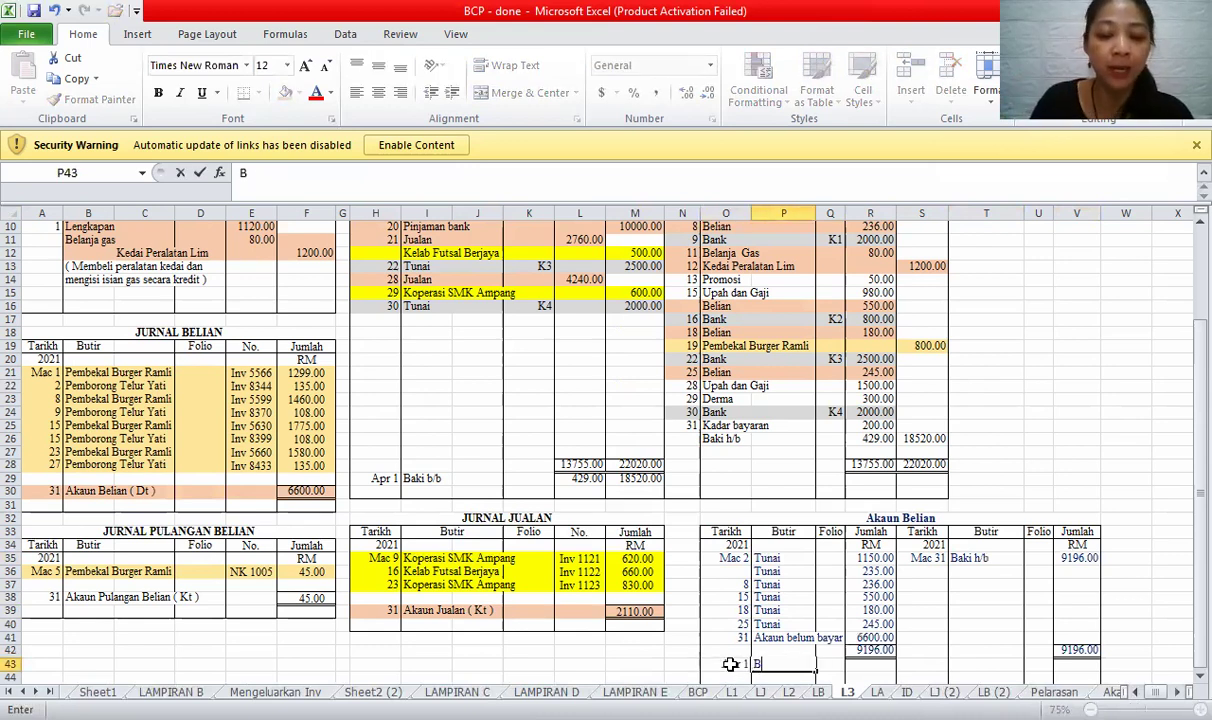
type("aki b/b")
key("Tab")
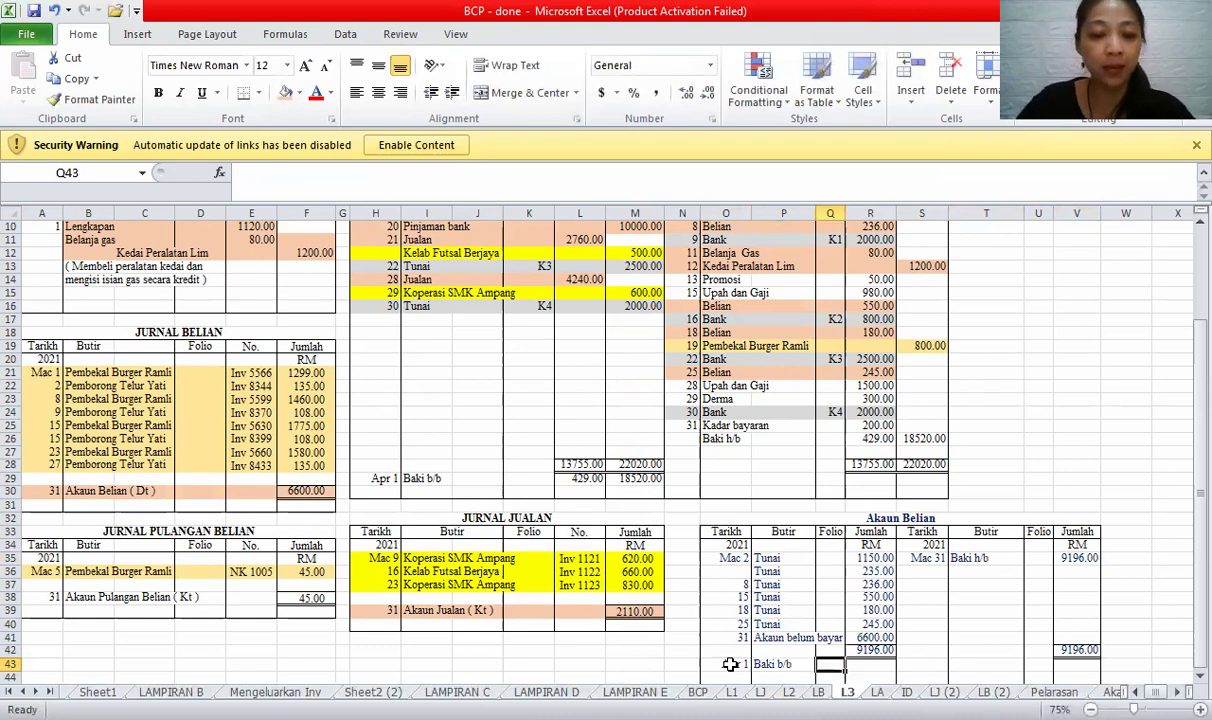
key("Tab")
type("9196")
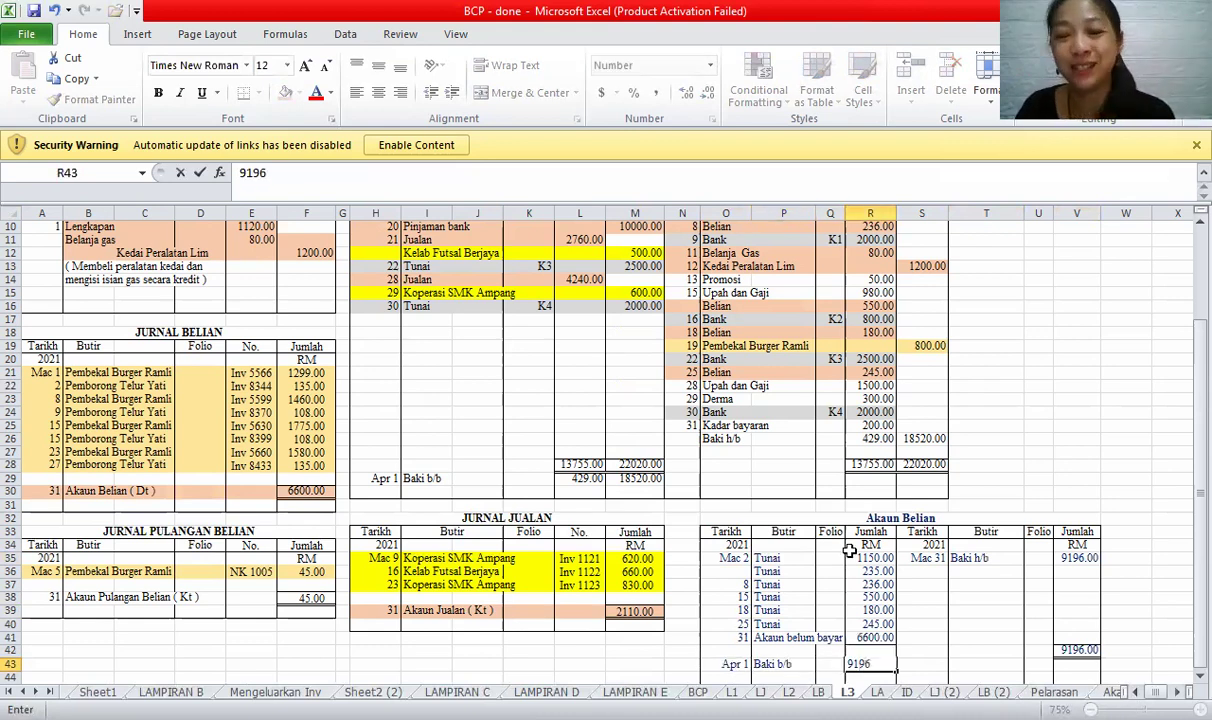
- Finish the balance entry in Akaun Belian and review the completed Akaun Belian ledger on sheet LA
left_click(832, 517)
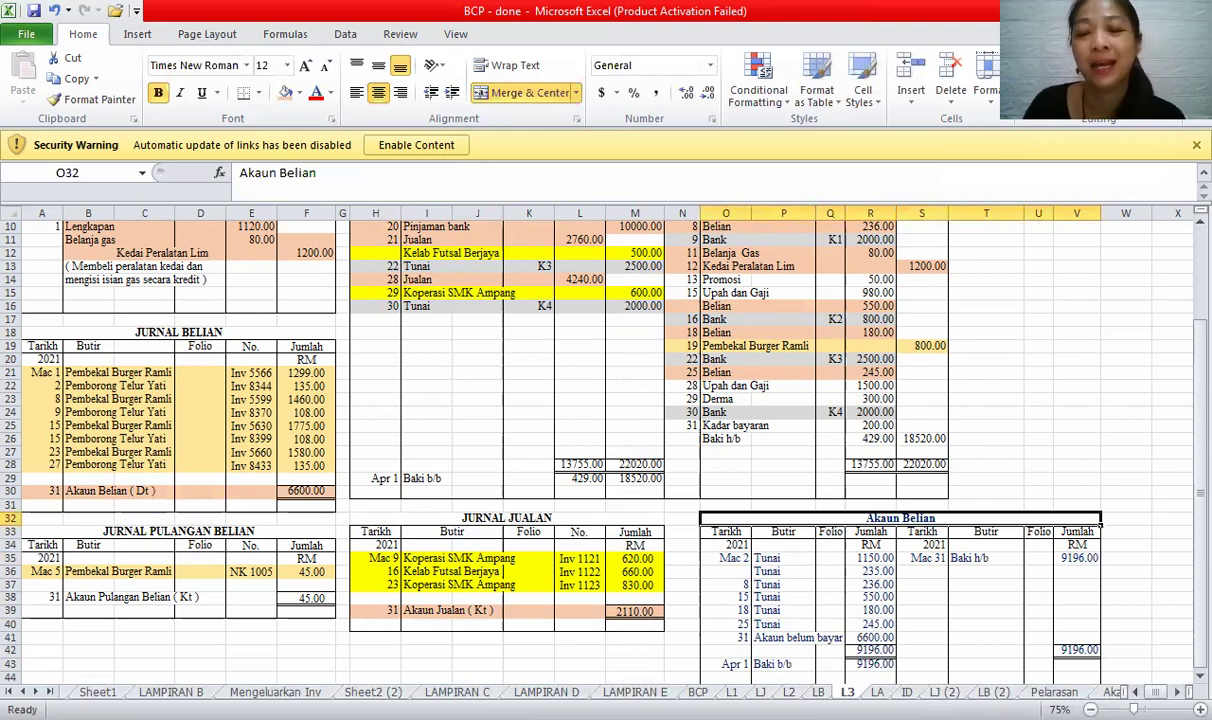
key("ctrl+Page_Down")
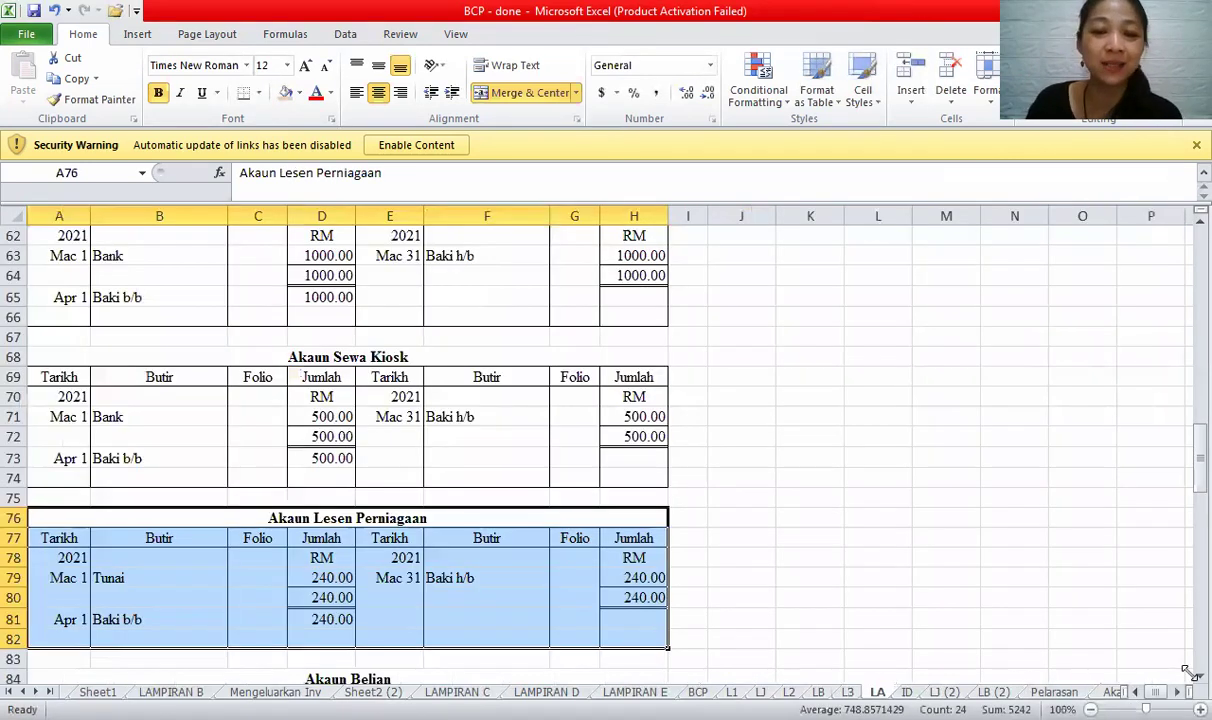
scroll(1185, 685, "down", 1)
scroll(1185, 685, "down", 2)
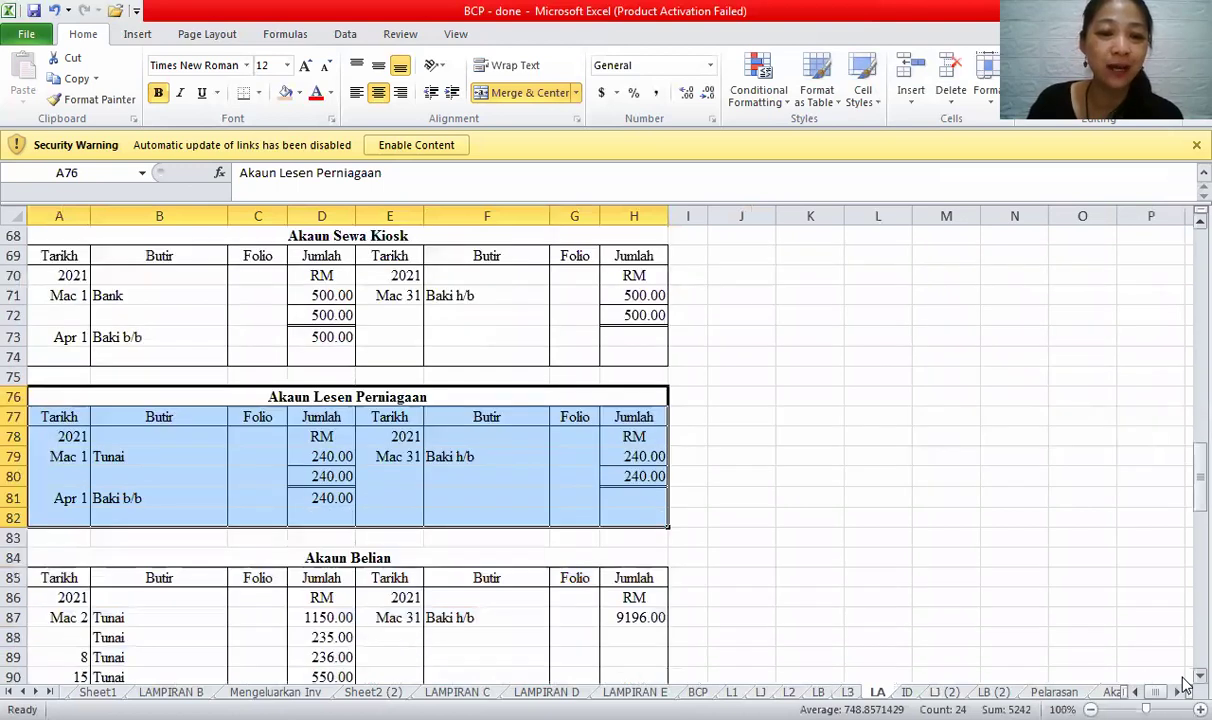
scroll(495, 466, "down", 3)
left_click_drag(450, 418, 469, 653)
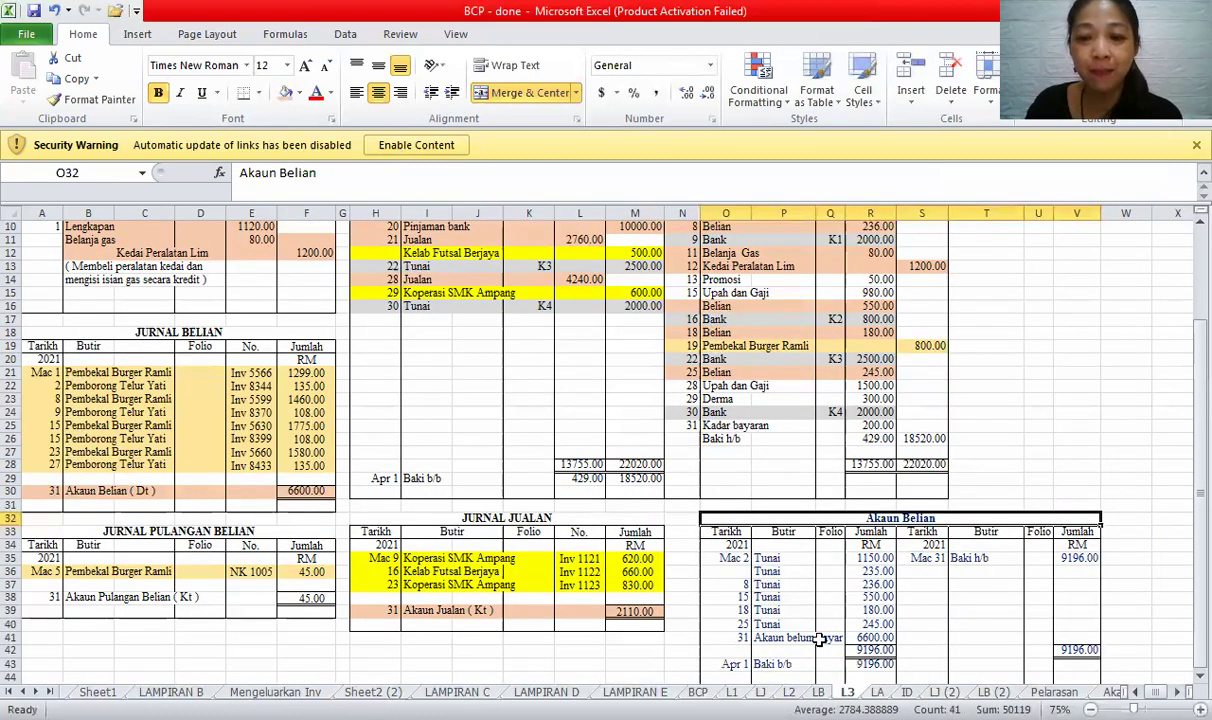
- Clear all entries of the Akaun Belian ledger on sheet L3 and copy its total-line row R42:V42 to row 37
left_click_drag(725, 557, 1055, 674)
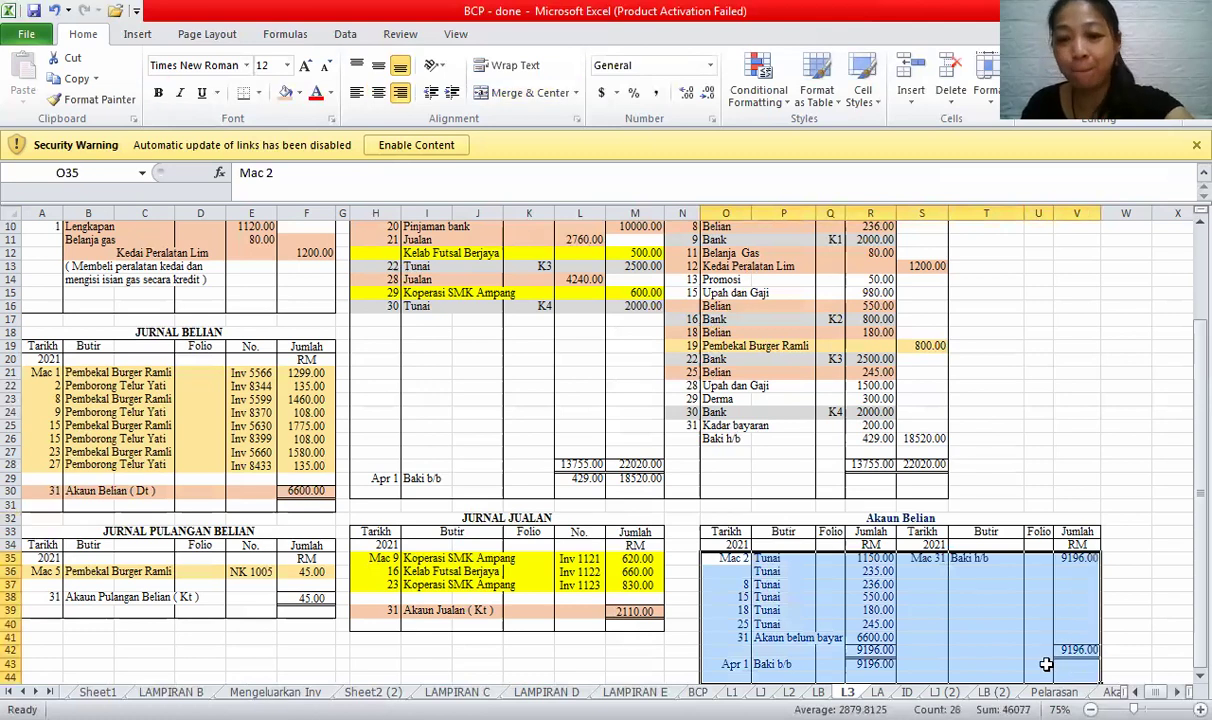
key("Delete")
left_click(870, 584)
left_click_drag(893, 650, 1051, 663)
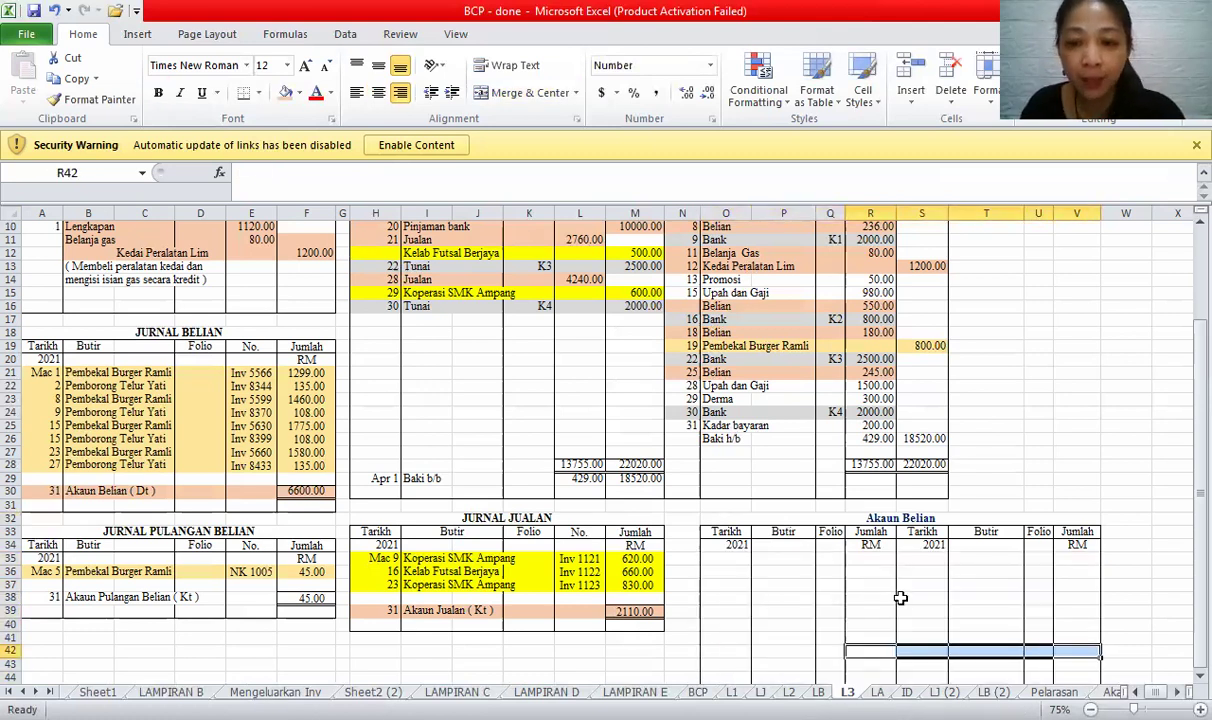
key("ctrl+c")
left_click(866, 579)
key("ctrl+v")
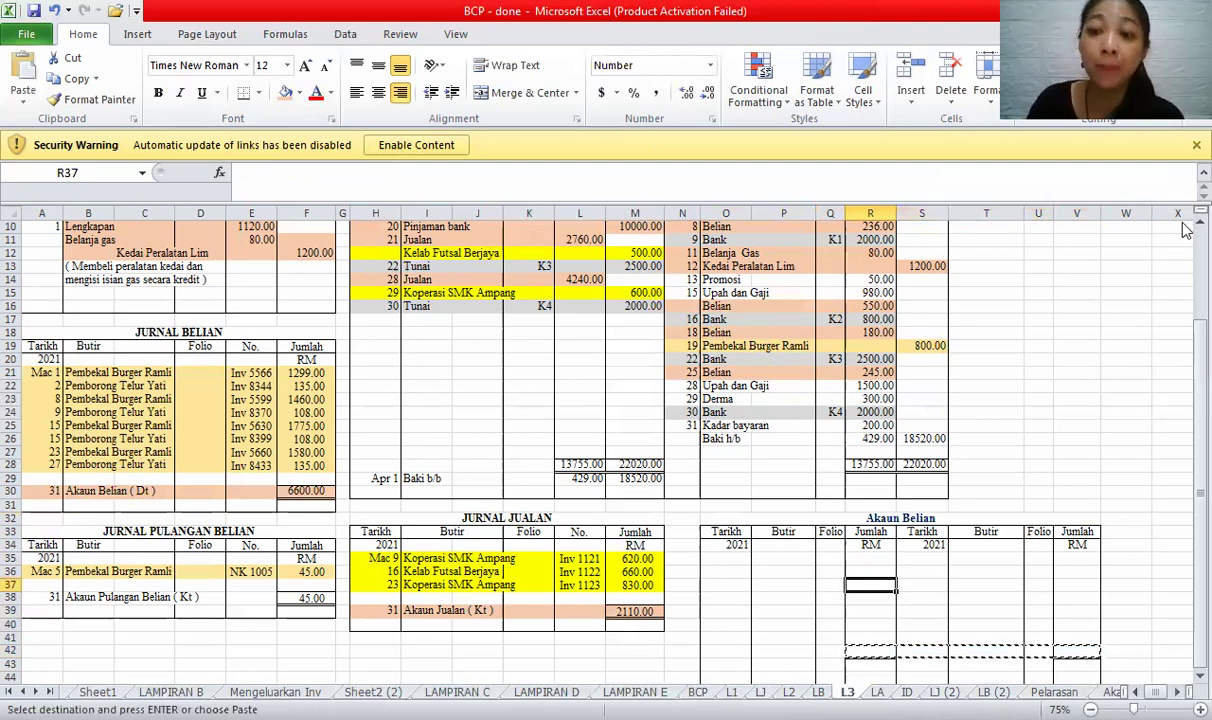
- Check the 3 Mac Promosi payment in the cash book and retitle the emptied ledger as Akaun Promosi
scroll(1185, 228, "up", 1)
scroll(1185, 228, "up", 1)
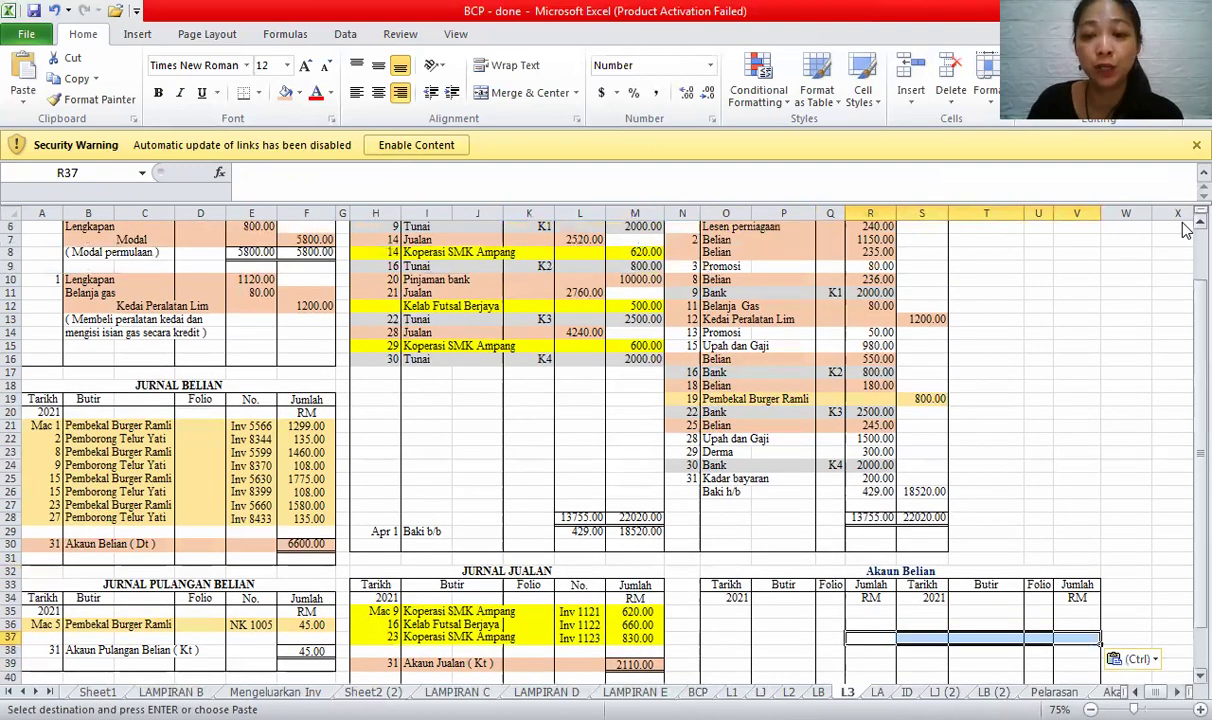
scroll(1185, 228, "up", 1)
left_click_drag(678, 292, 866, 297)
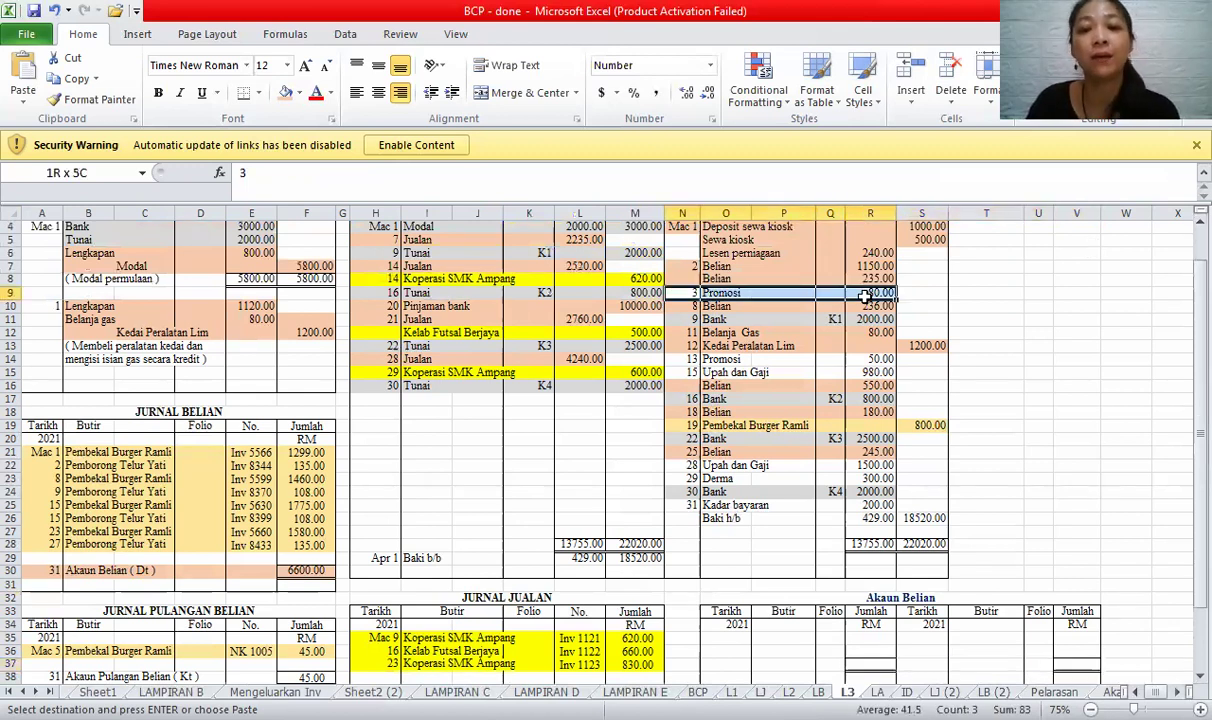
left_click(745, 598)
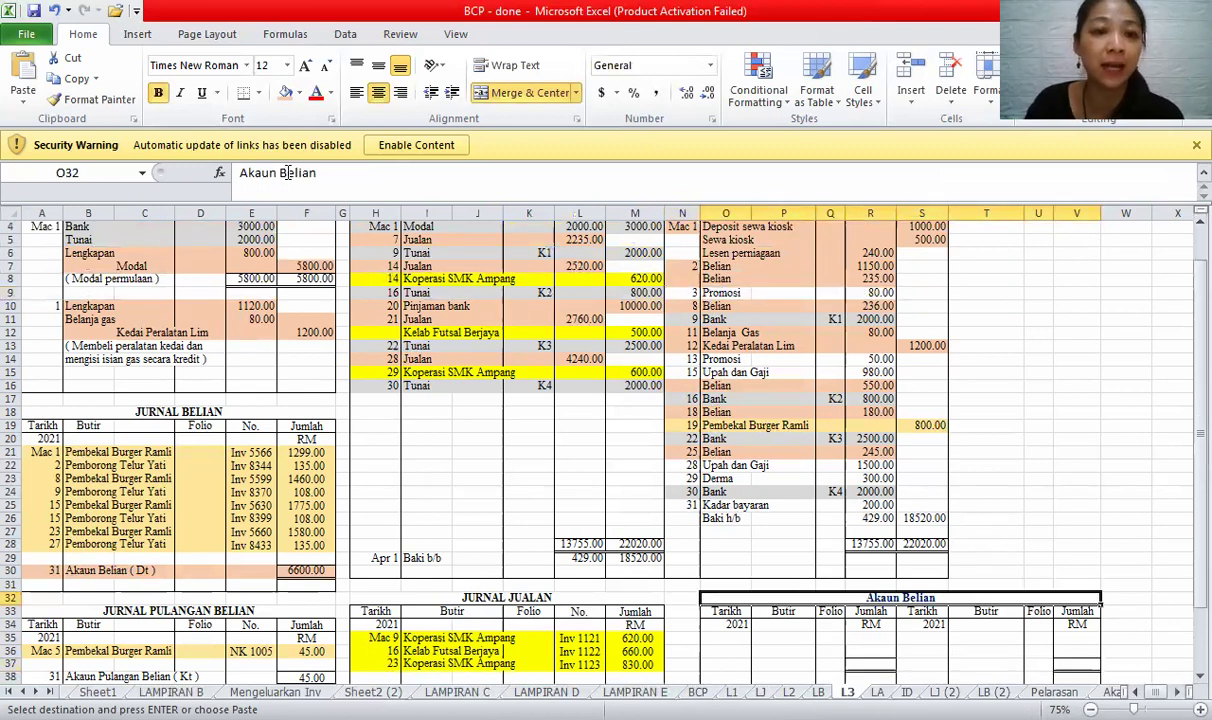
double_click(285, 173)
type("Prom")
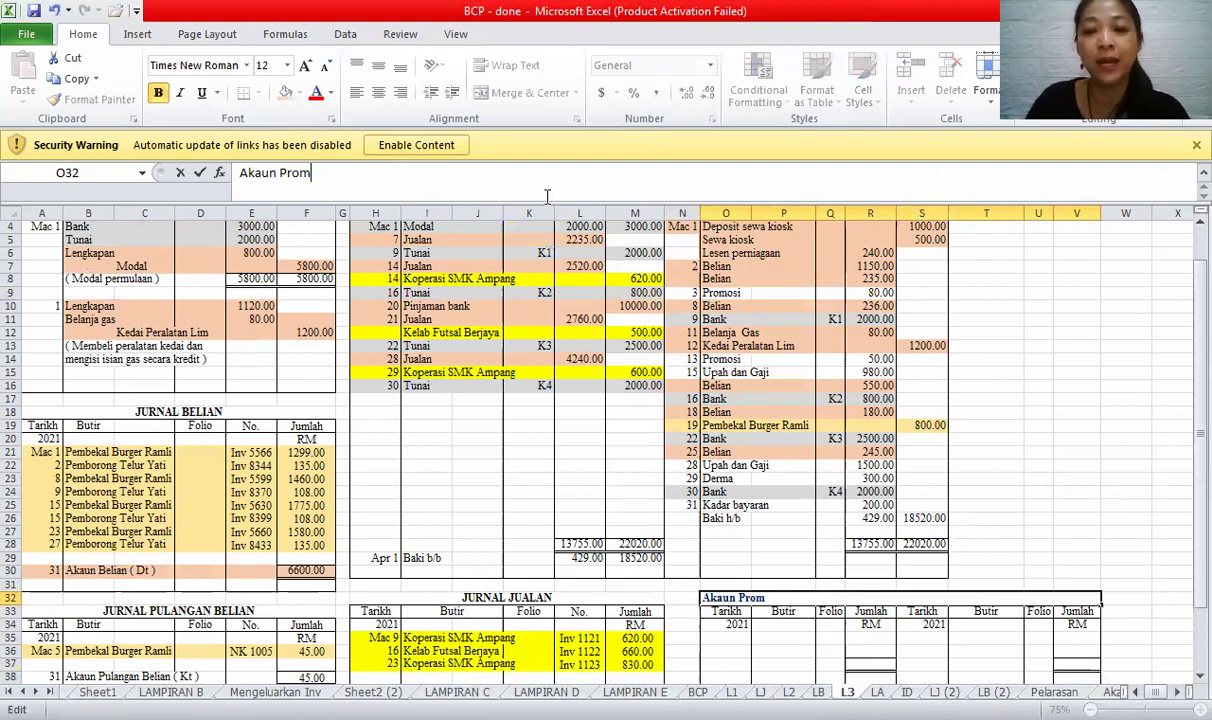
type("osi")
left_click(668, 290)
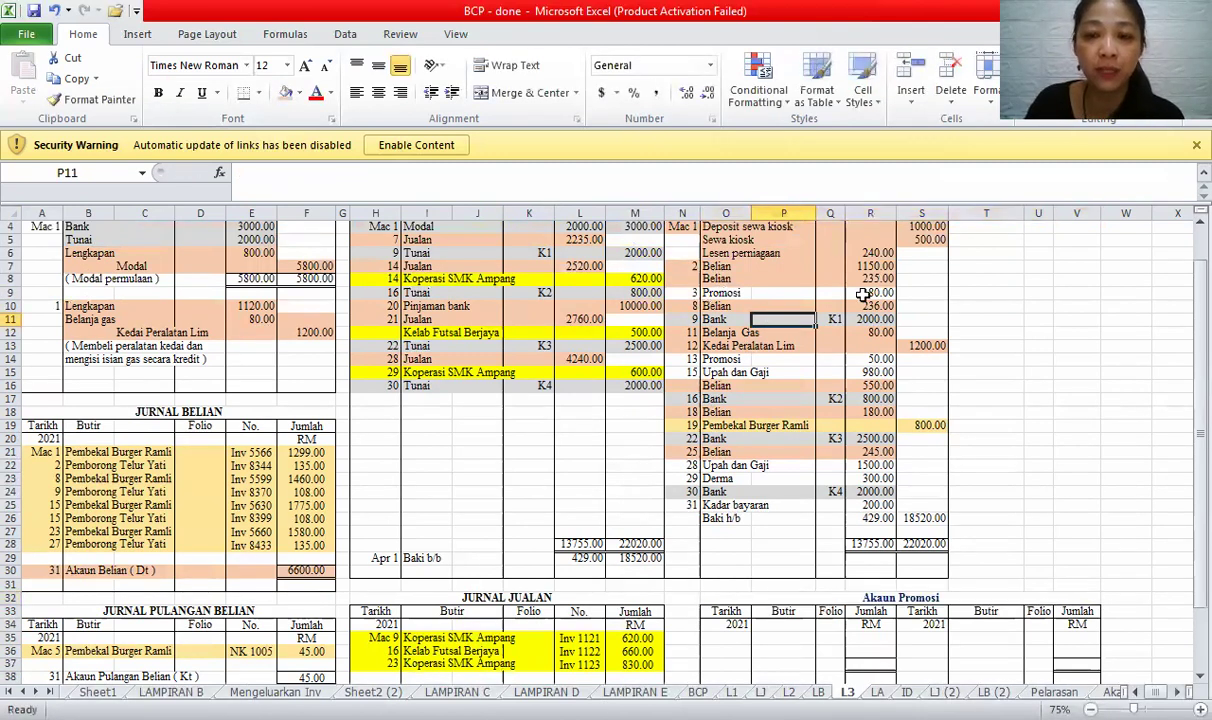
- Shade the 3 Mac Promosi payment row orange and post it to Akaun Promosi as Mac 3, Tunai, 80
left_click_drag(680, 292, 870, 292)
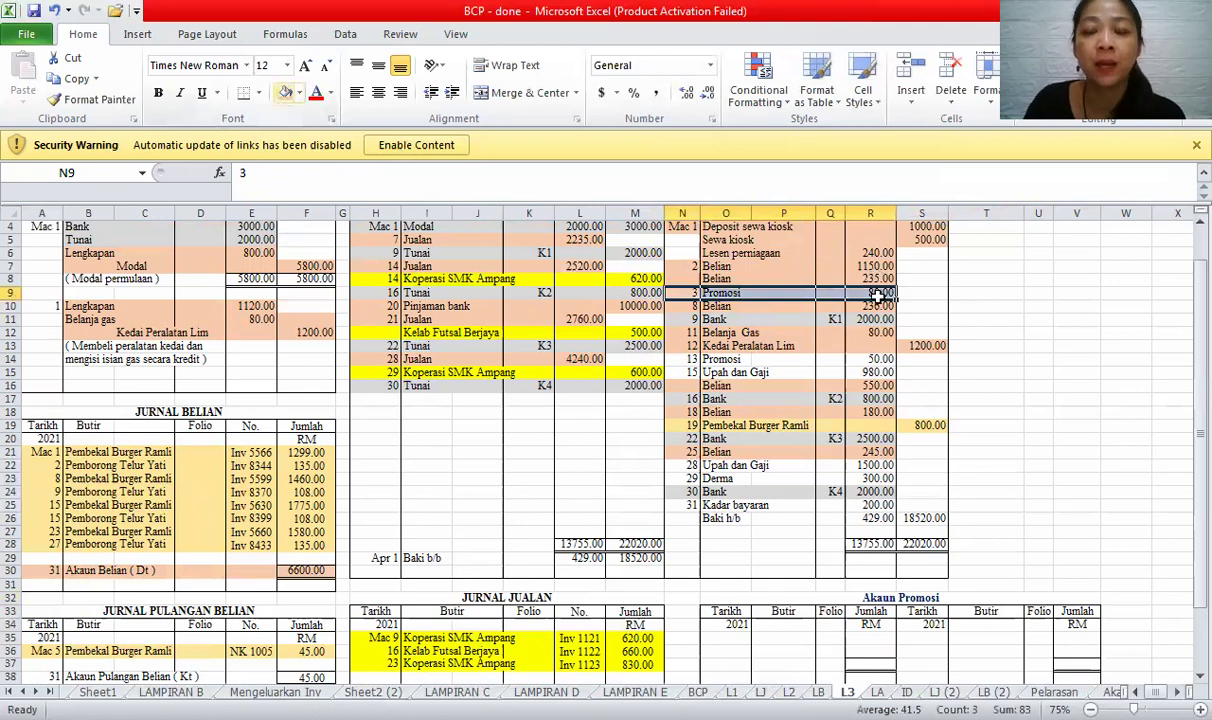
left_click(865, 643)
type("80")
left_click(722, 636)
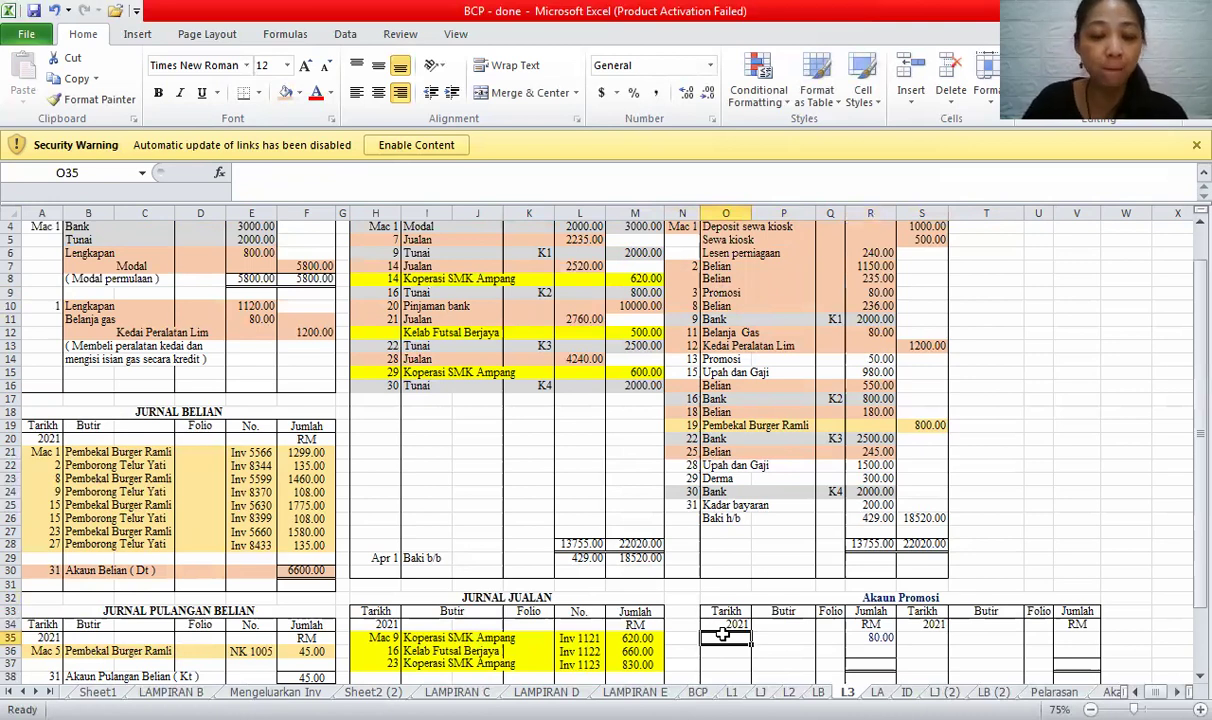
type("Mac 3")
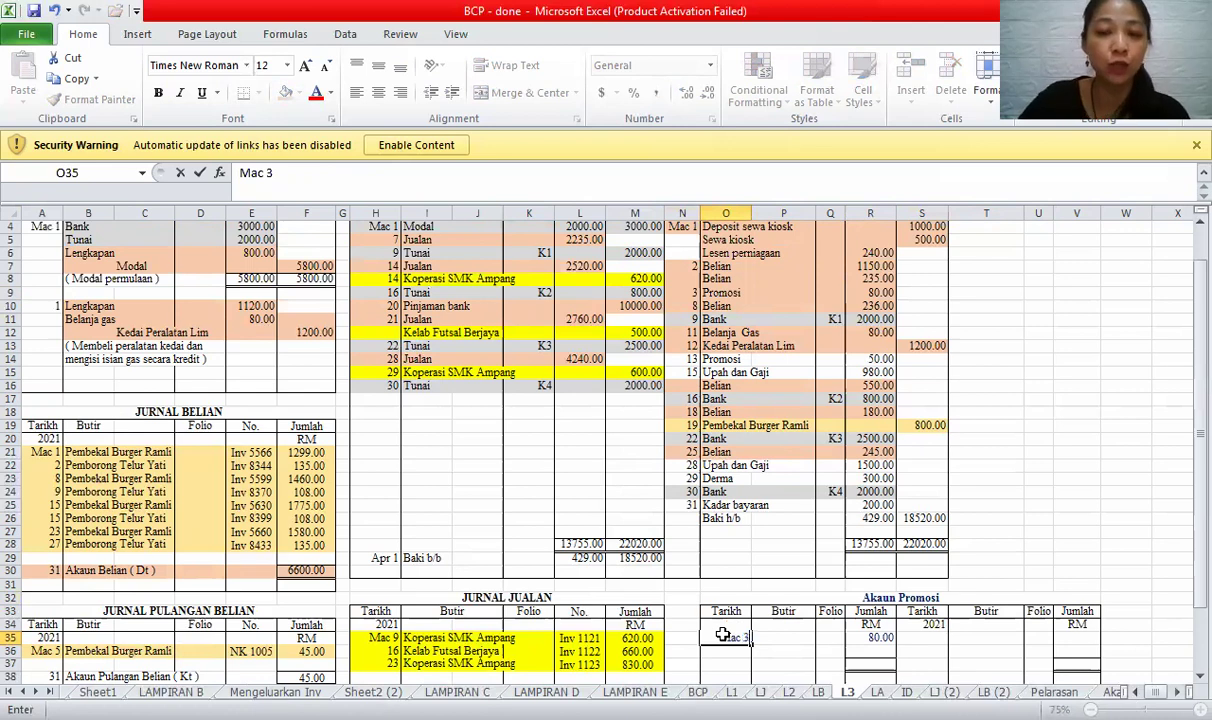
key("Tab")
type("Tunai")
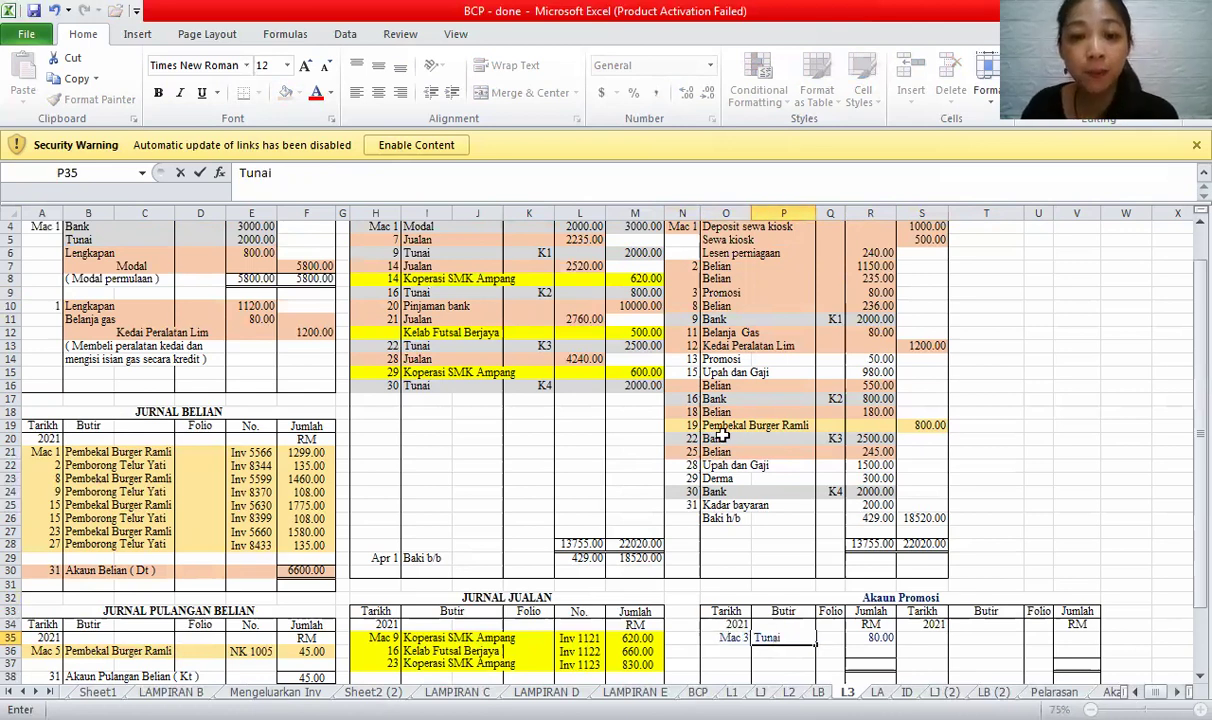
- Shade the 13 Mac Promosi payment row orange and post it to Akaun Promosi as 13, Tunai, 50
left_click_drag(685, 358, 860, 358)
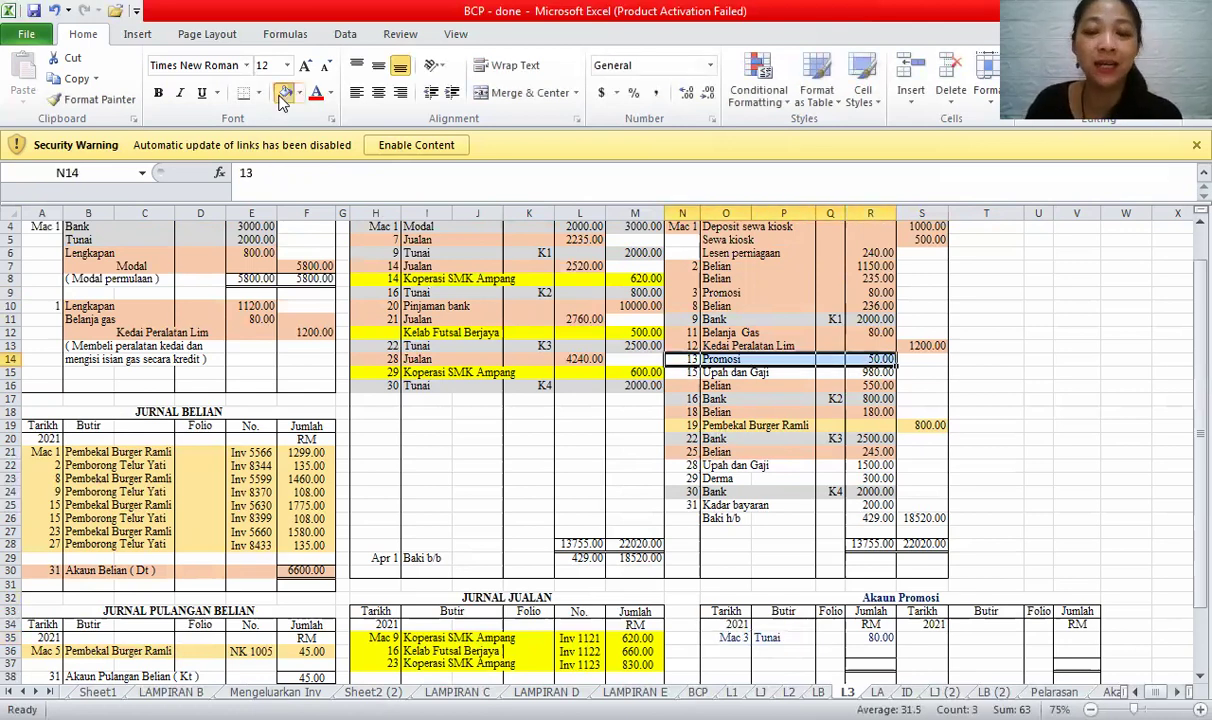
left_click(872, 650)
type("50")
left_click(740, 648)
type("13")
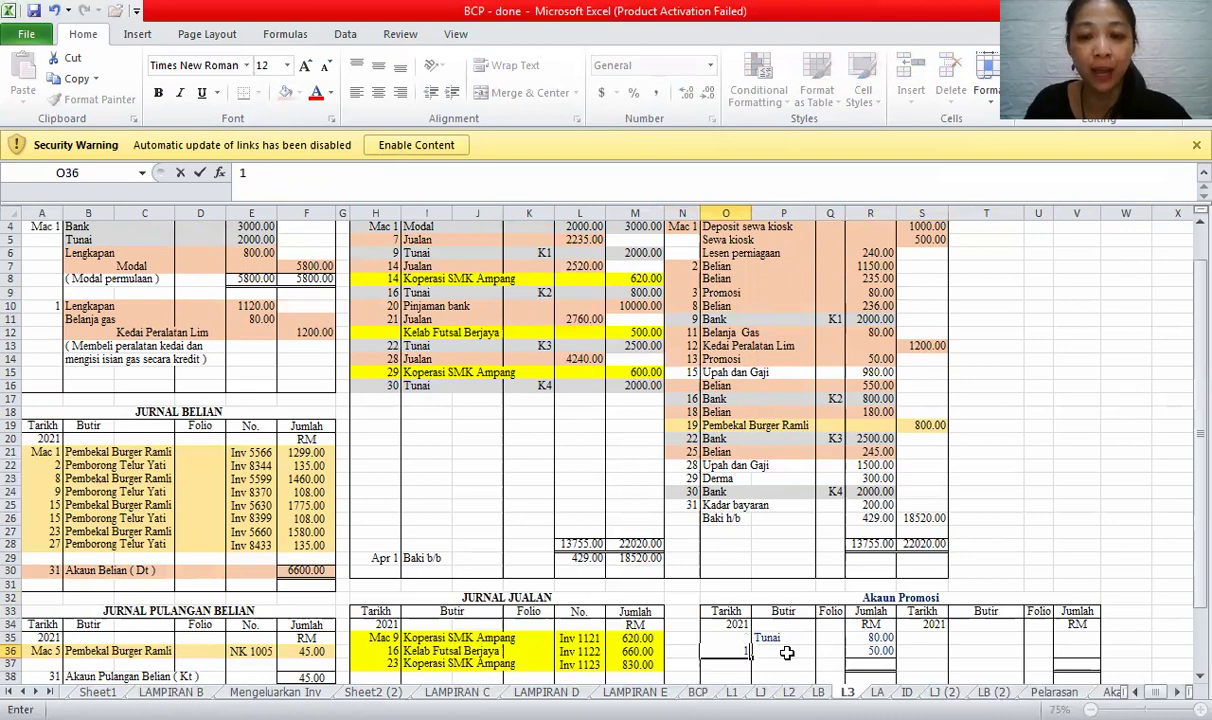
left_click(786, 651)
type("Tunai")
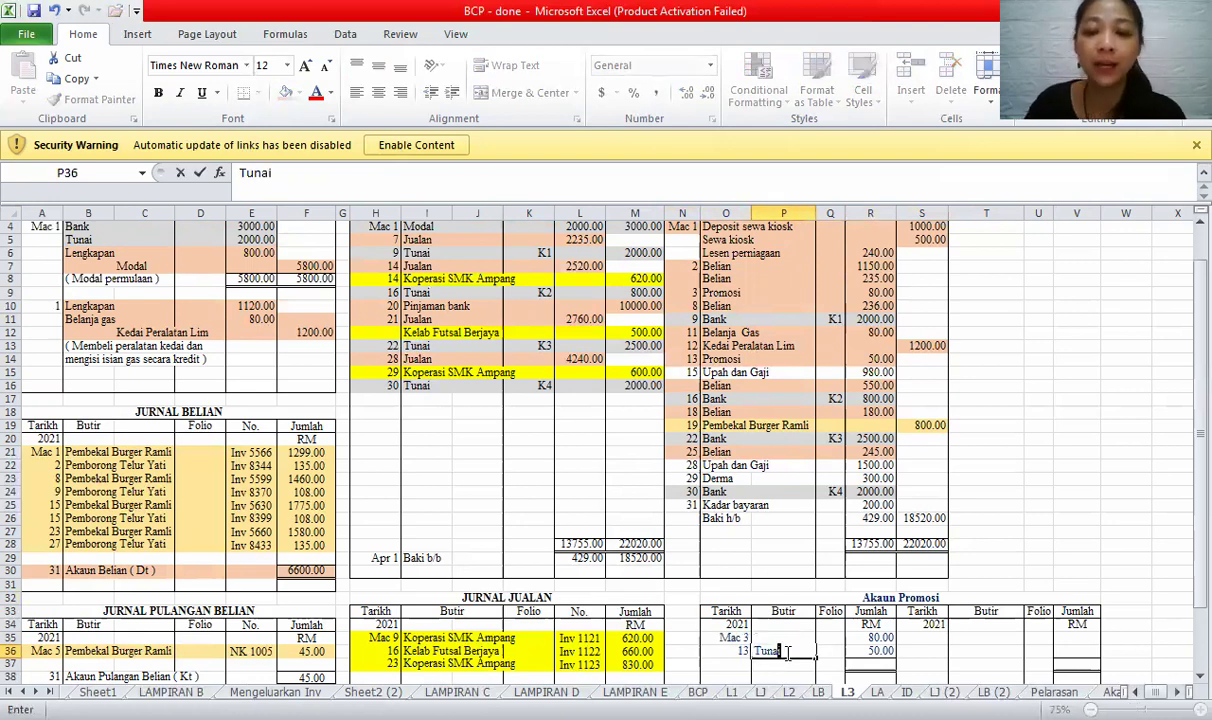
- Enter 130 as the total on both the debit and credit sides of Akaun Promosi in row 37
left_click(871, 672)
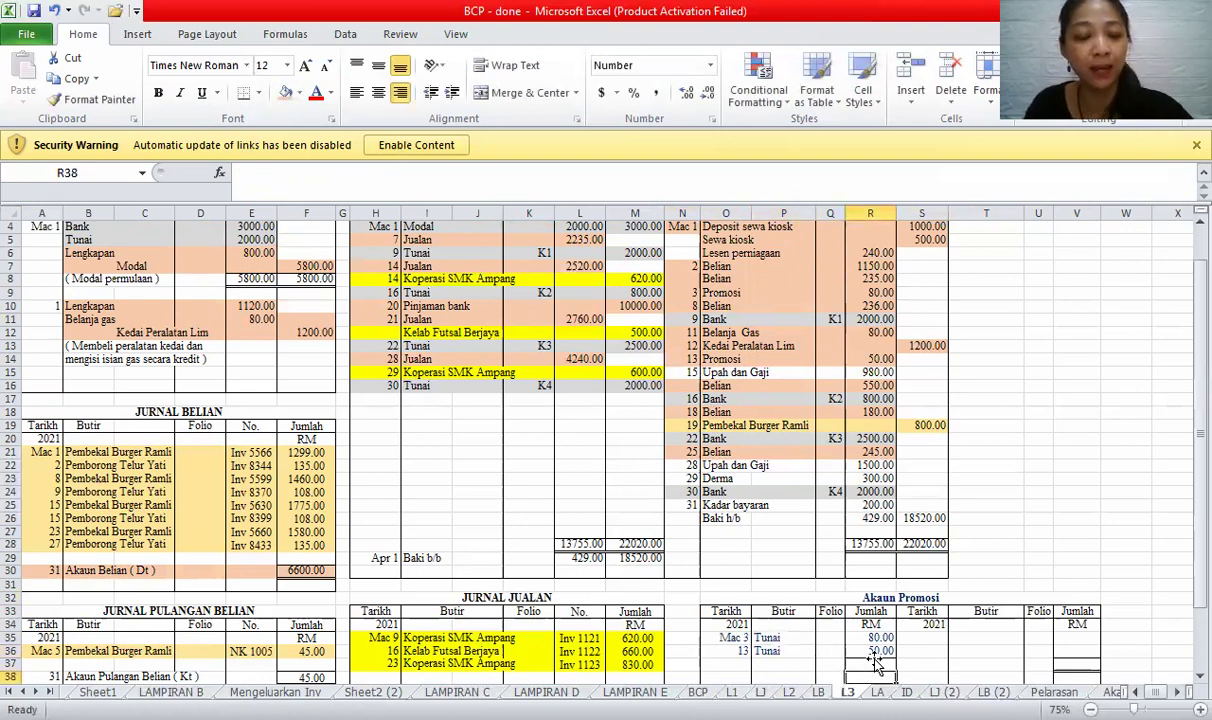
left_click(873, 663)
type("130")
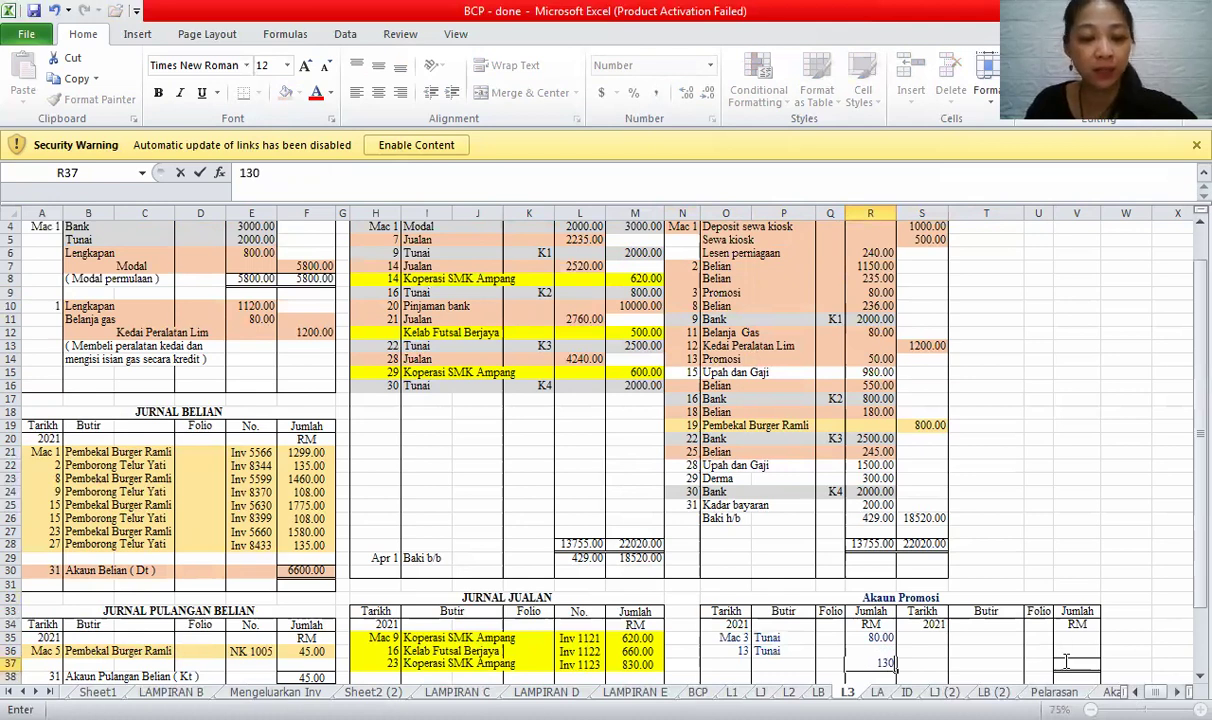
left_click(1066, 661)
type("130")
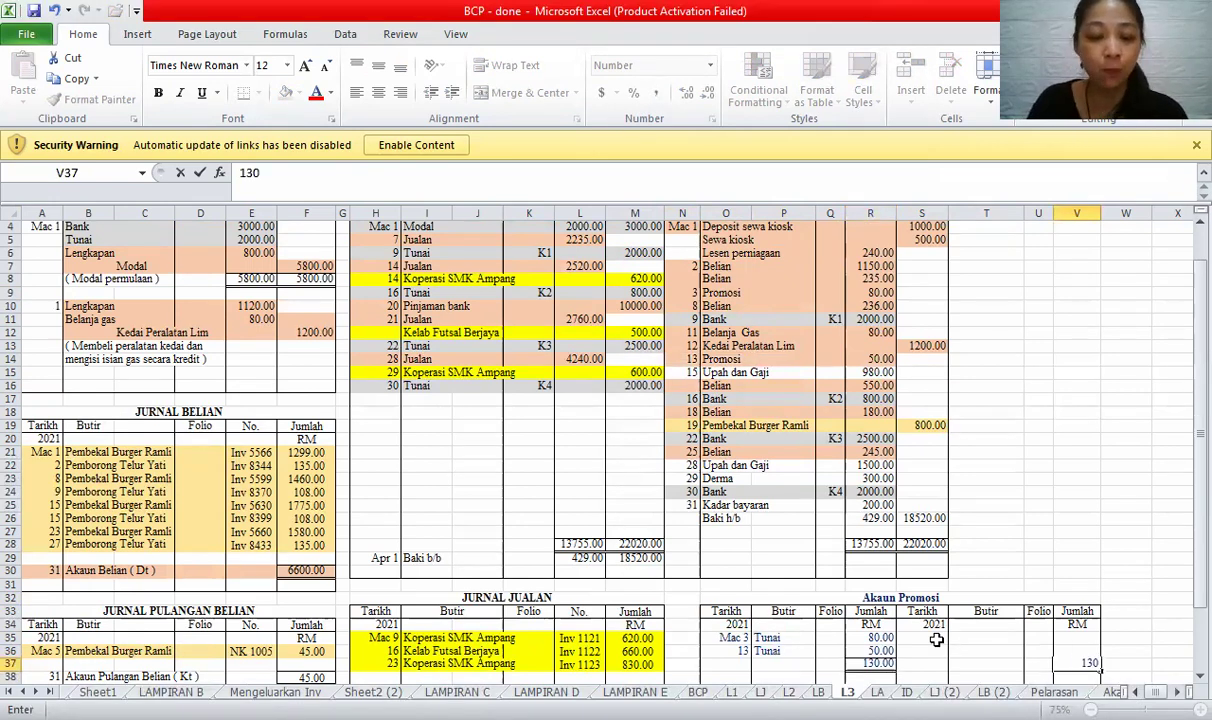
- Record the closing balance on the credit side of Akaun Promosi as Mac 31, Baki h/b, 130
left_click(936, 640)
type("MAc 3")
key("Tab")
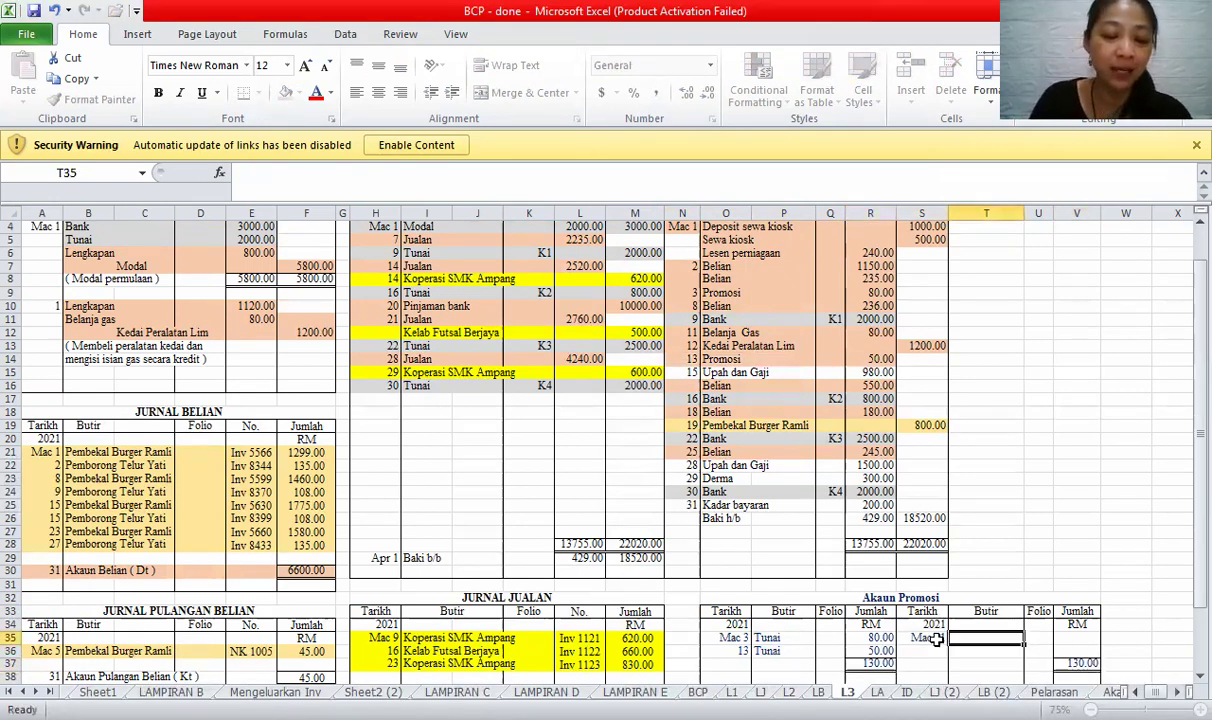
type("Baki h/b")
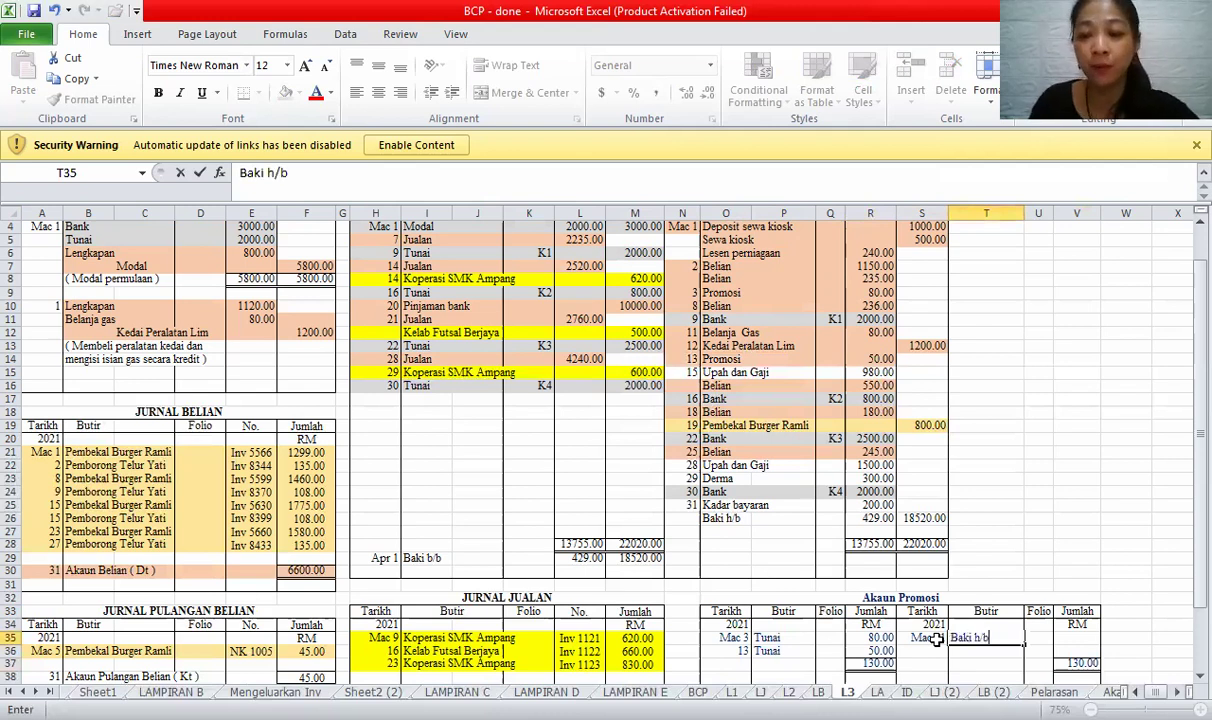
key("Tab")
key("Tab")
type("130")
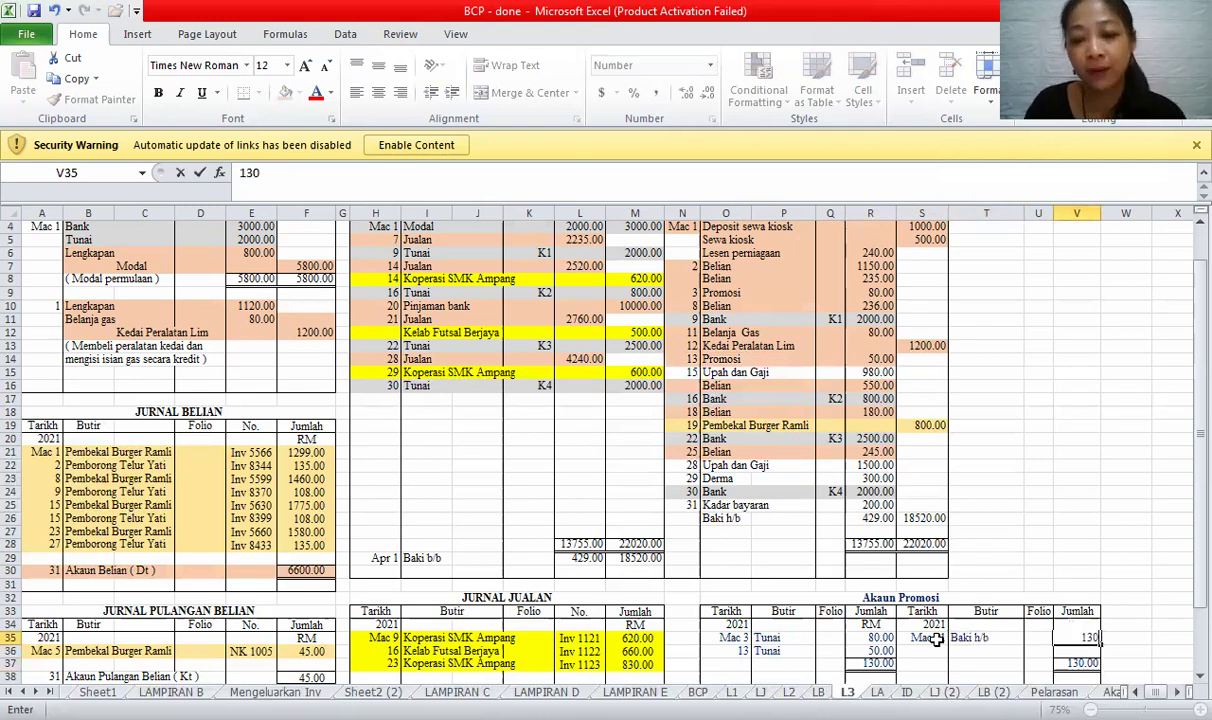
- Record the opening balance below the debit total of Akaun Promosi as Apr 1, Baki b/b, 130
left_click(720, 678)
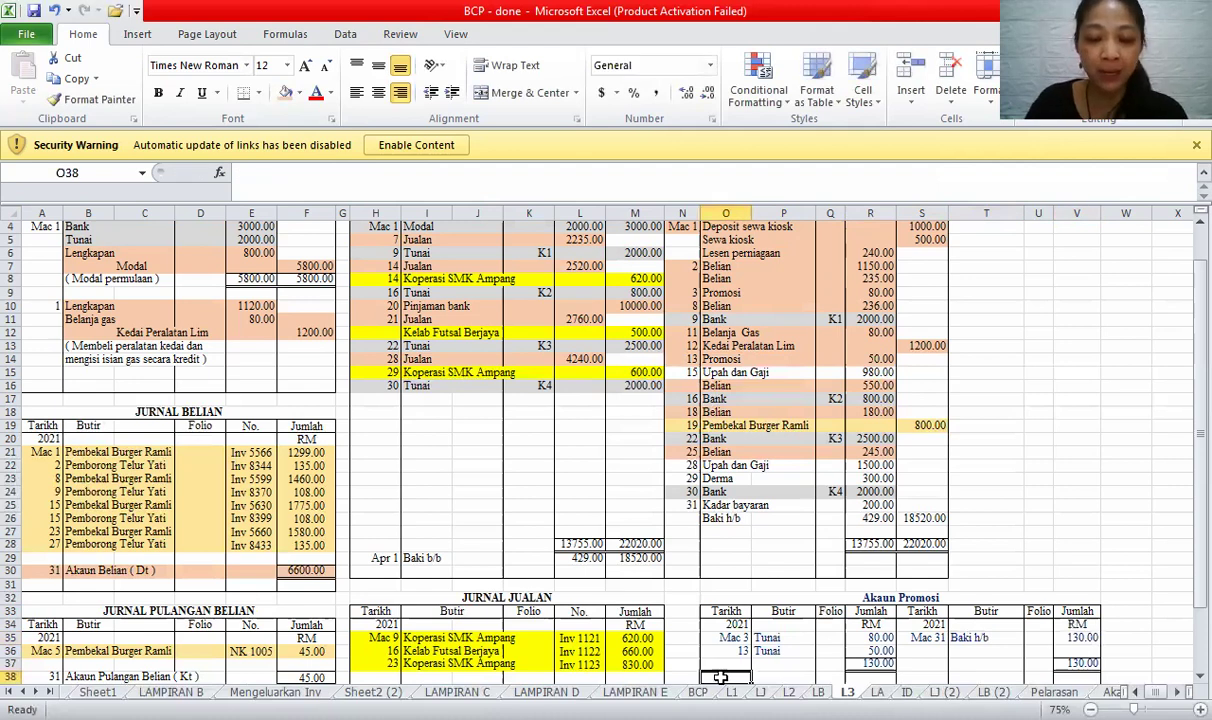
type("'Apr")
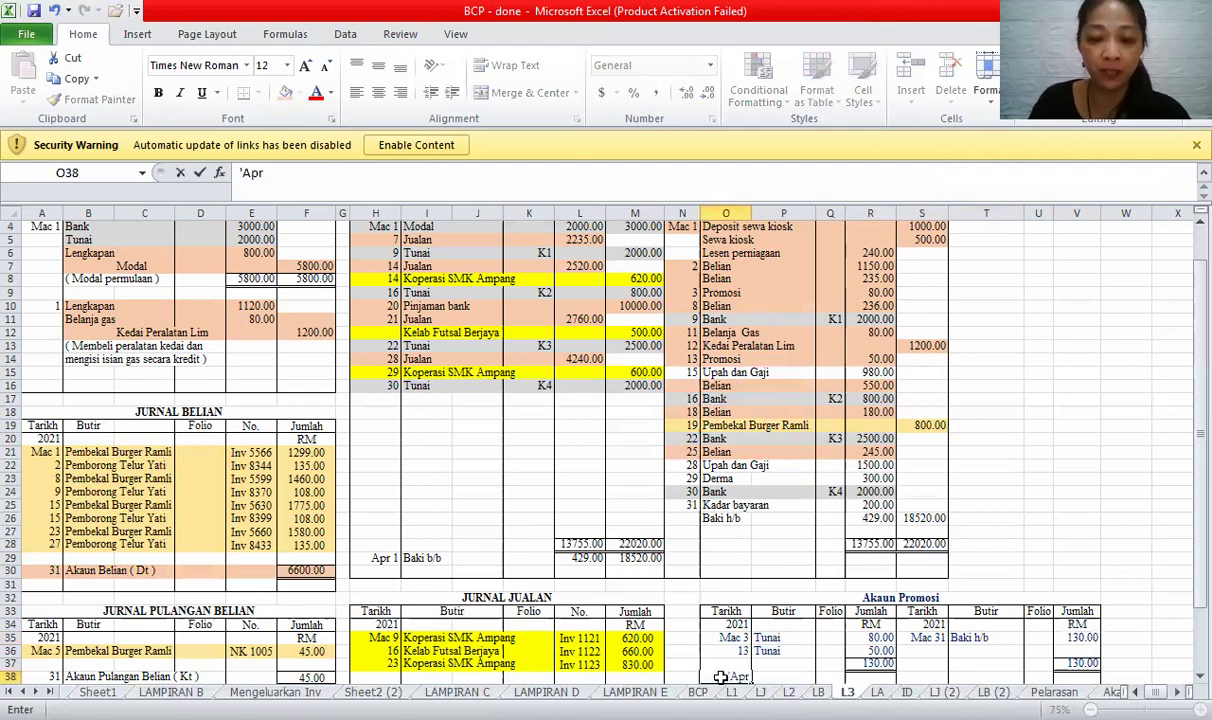
type(" 1")
key("Tab")
type("Baki b/")
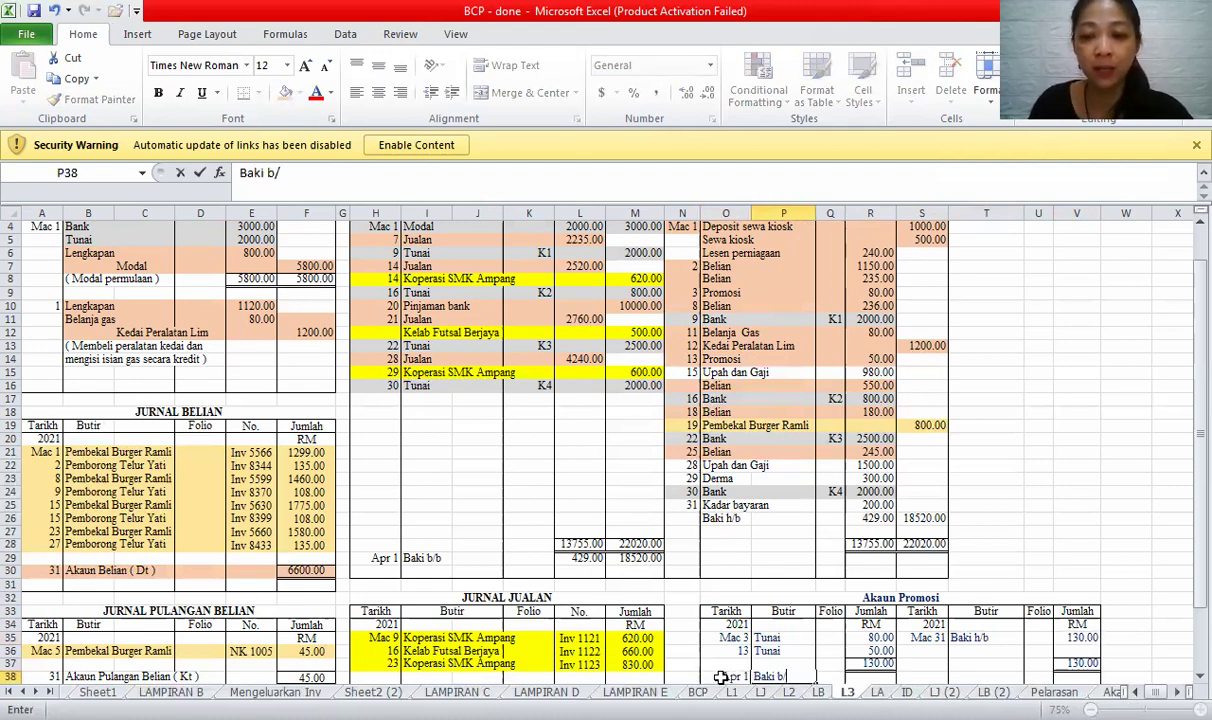
type("d")
key("Tab")
key("Tab")
type("130")
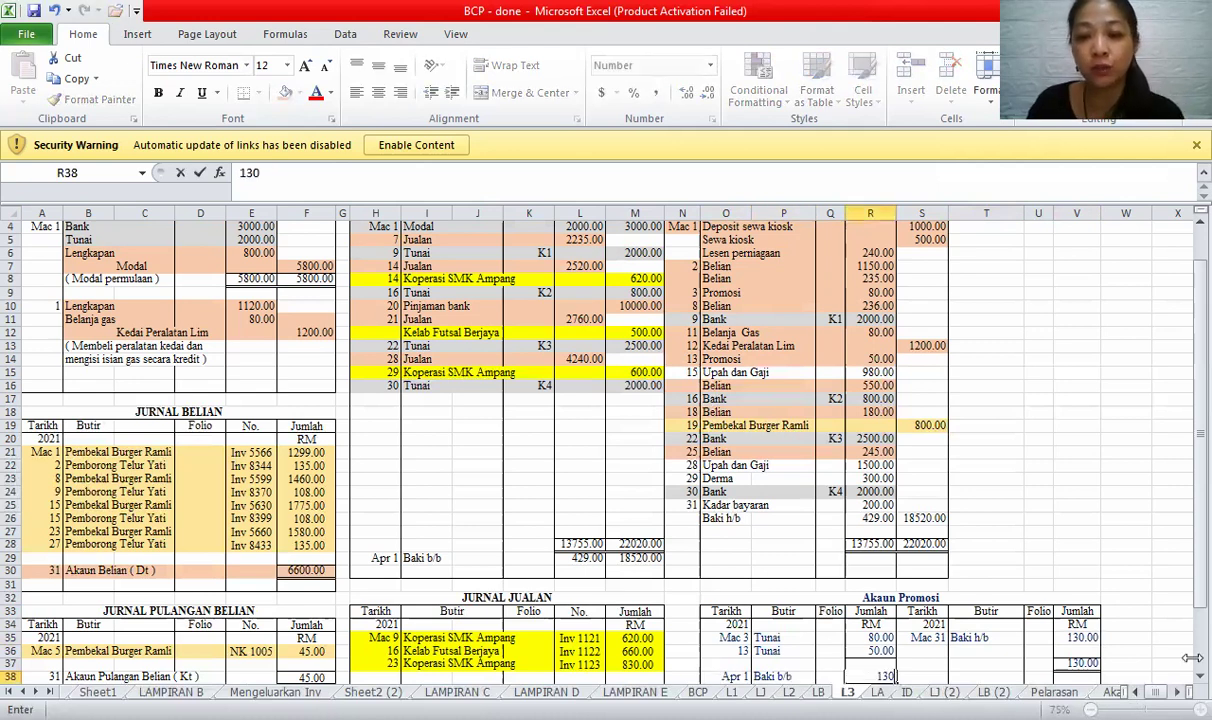
left_click(870, 558)
- Review the completed Akaun Promosi ledger on sheet LA
scroll(1185, 683, "down", 1)
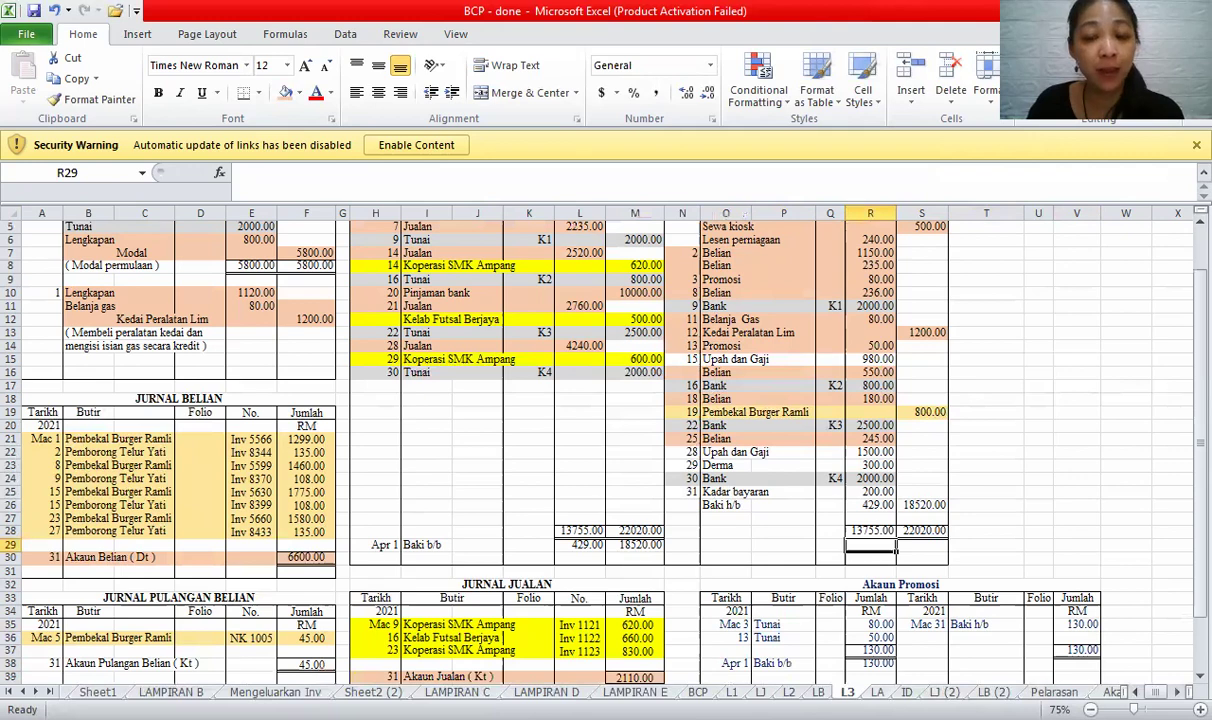
key("ctrl+Page_Down")
scroll(1185, 680, "down", 1)
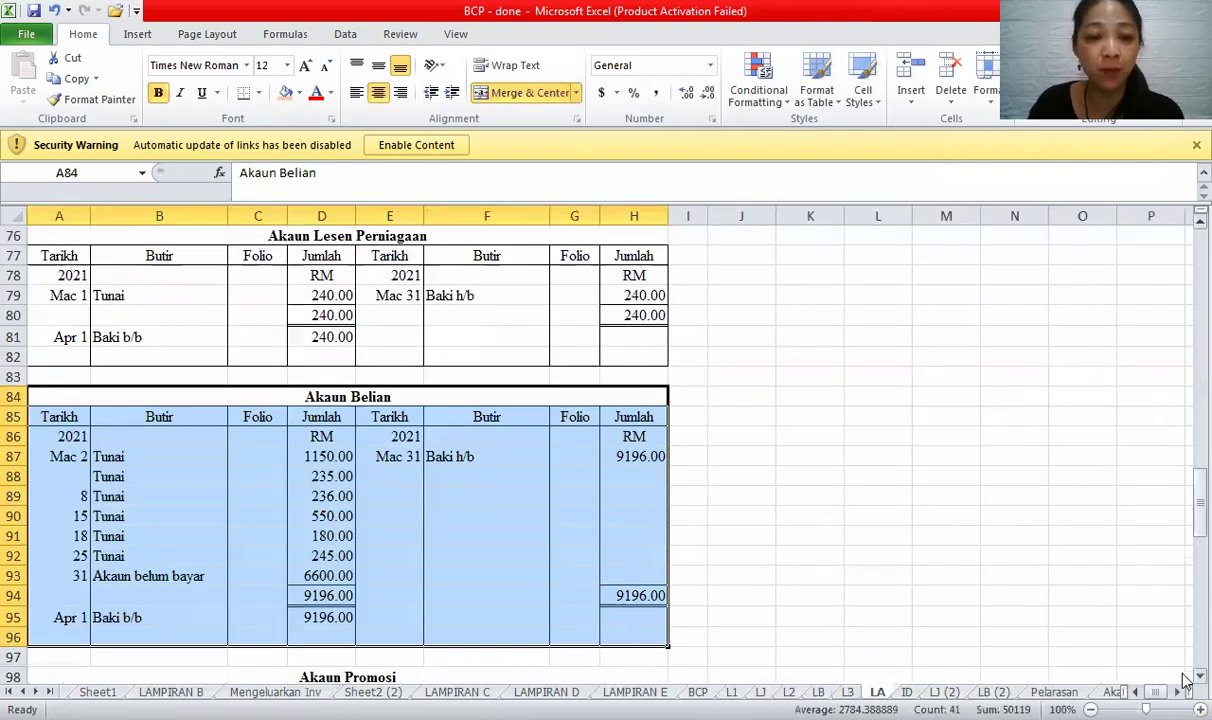
scroll(1185, 680, "down", 3)
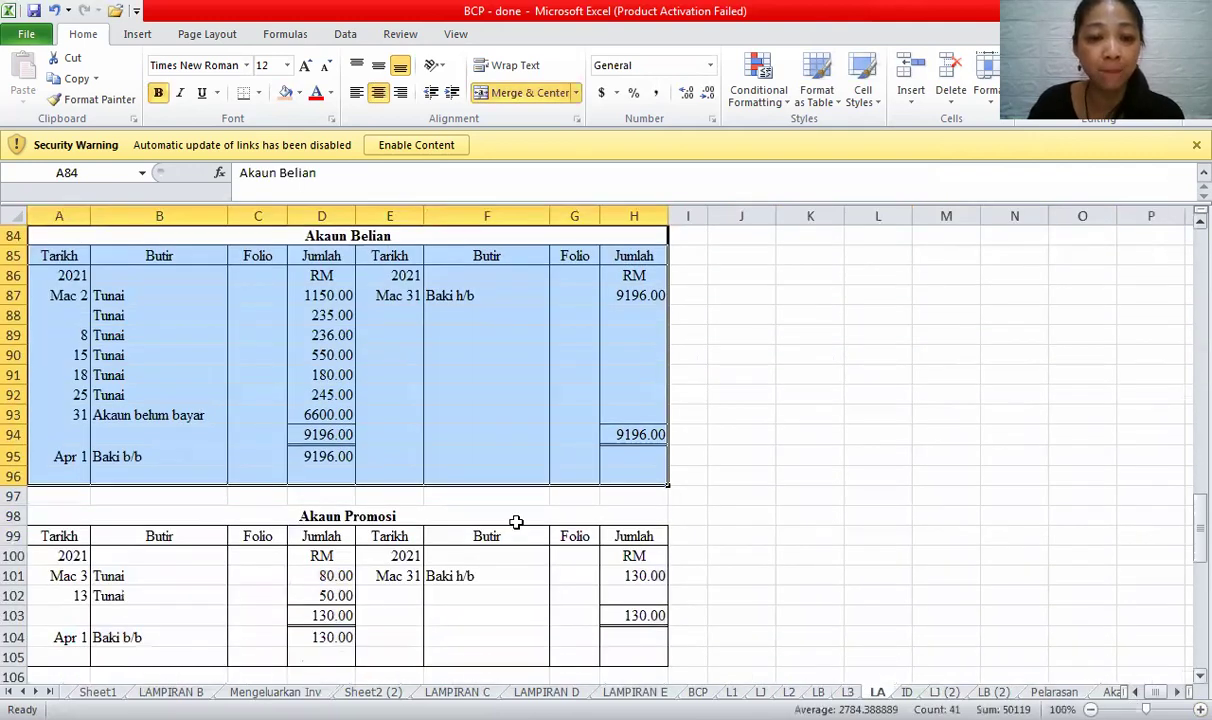
left_click_drag(527, 516, 531, 655)
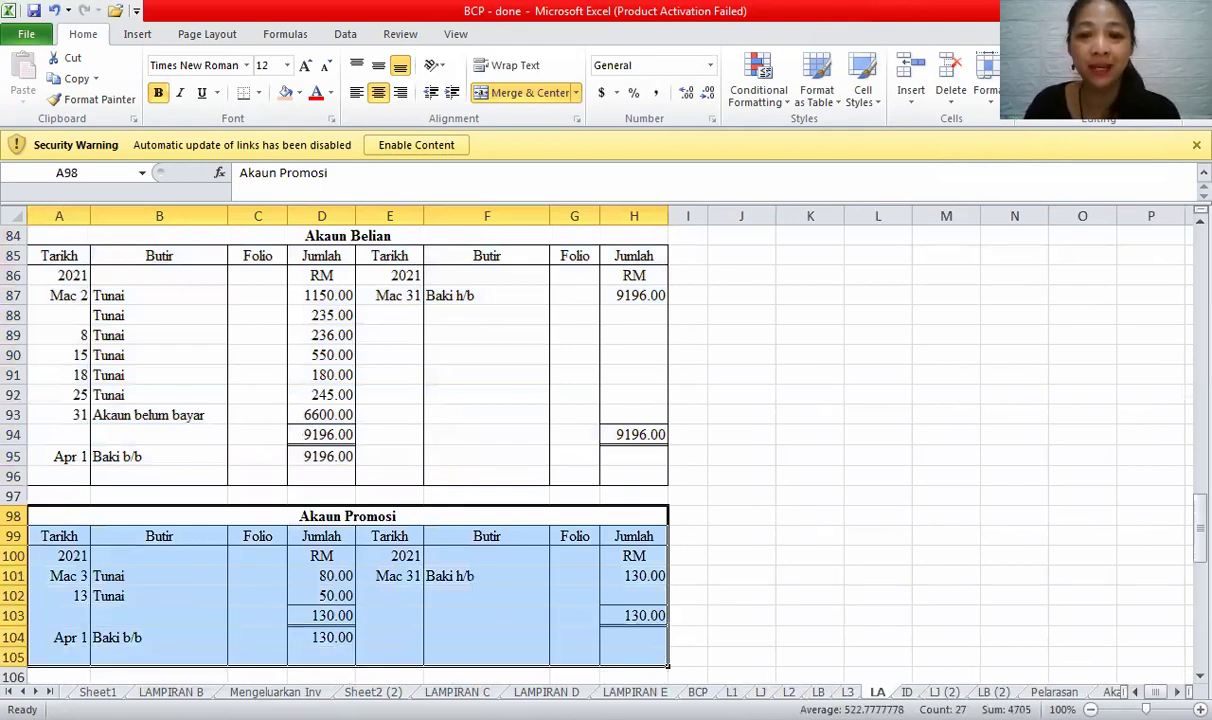
- Retitle the Akaun Promosi ledger on sheet L3 as Akaun Upah dan Gaji
key("ctrl+Page_Up")
left_click_drag(682, 359, 800, 360)
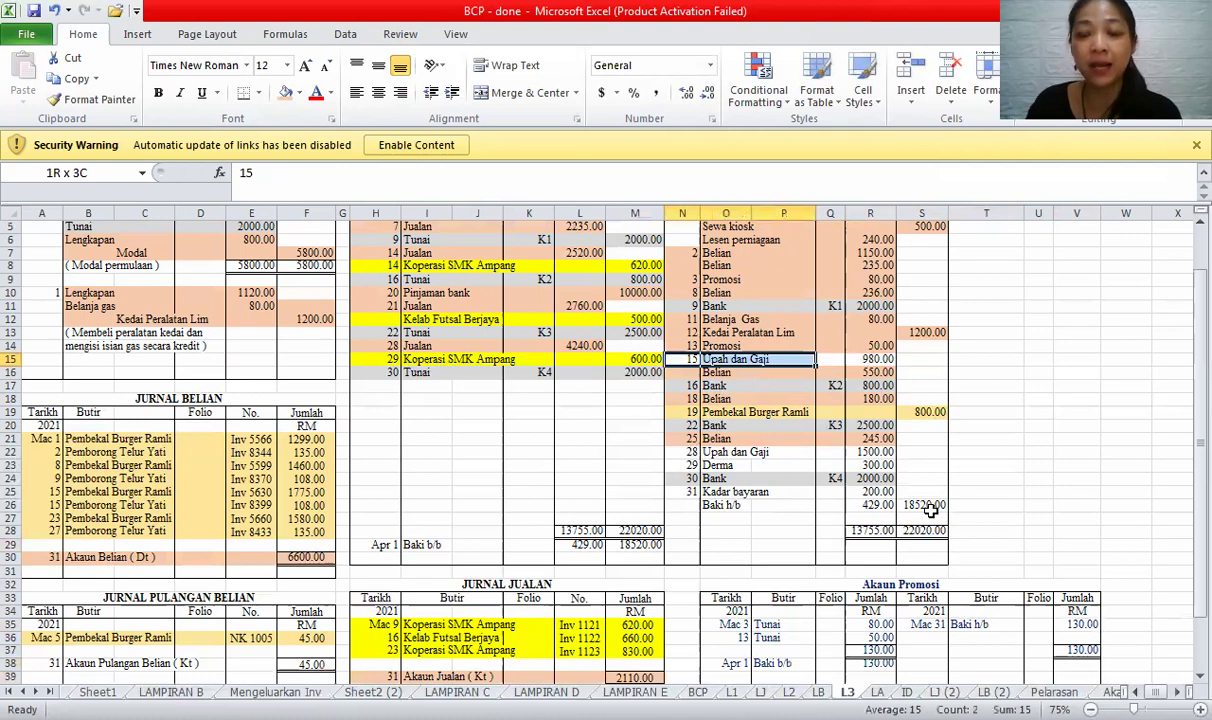
key("ctrl+z")
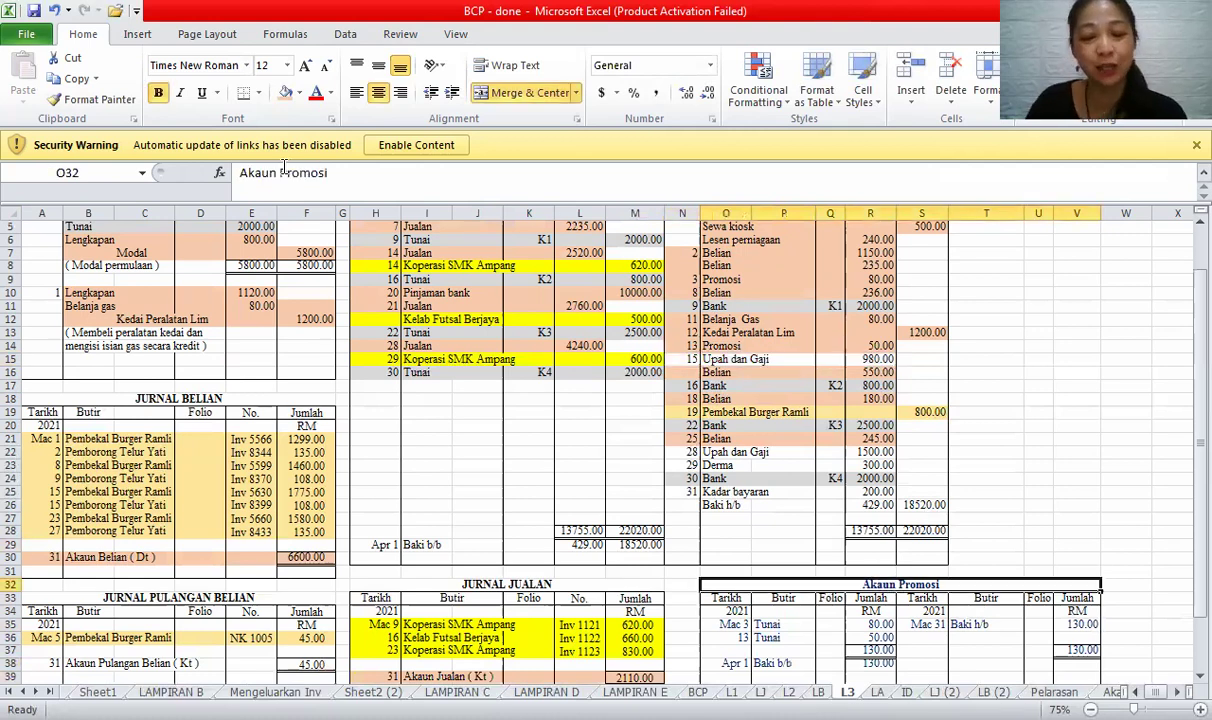
type("Akaun Upah ")
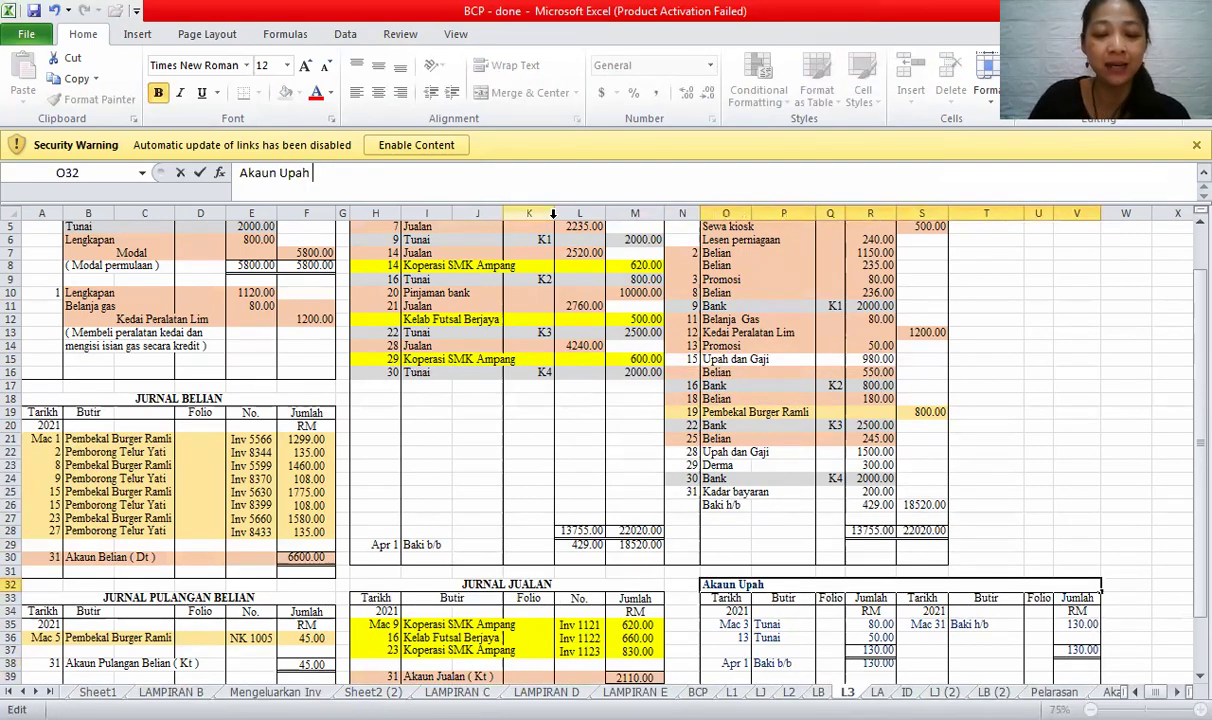
type("dan Gaji")
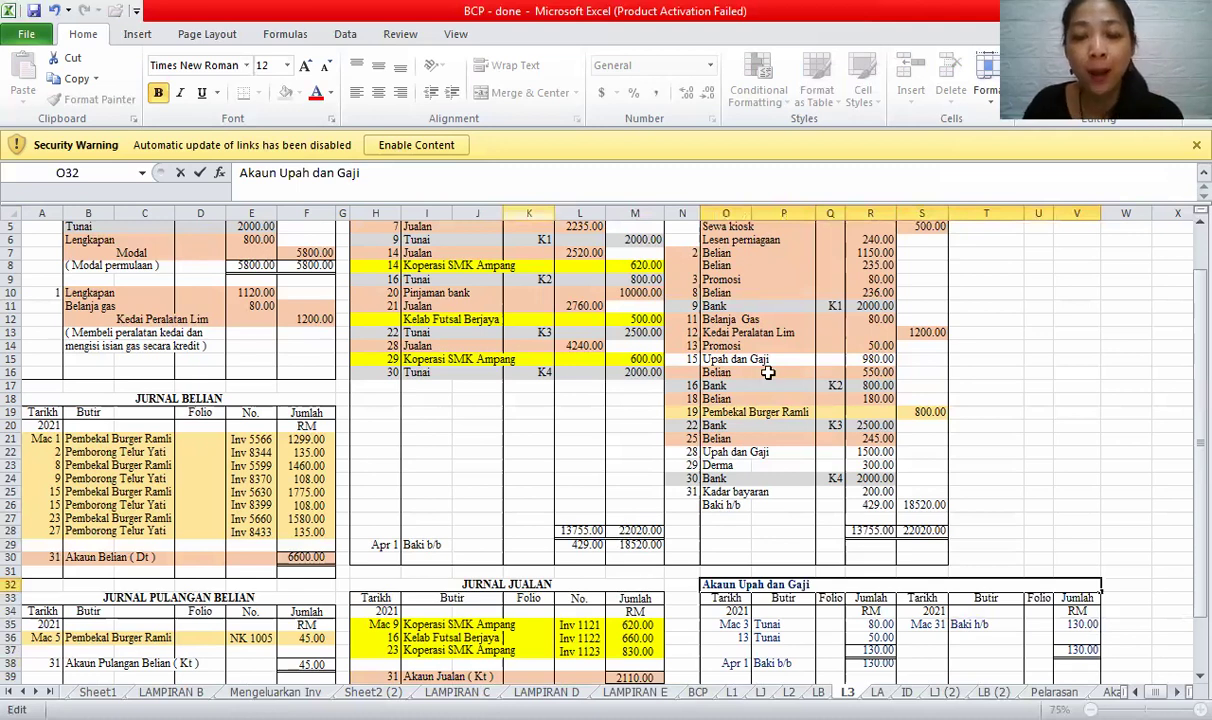
left_click(830, 411)
- Clear the old Akaun Promosi entries, totals and balances from rows 35 to 38 of the Akaun Upah dan Gaji ledger
left_click(865, 356)
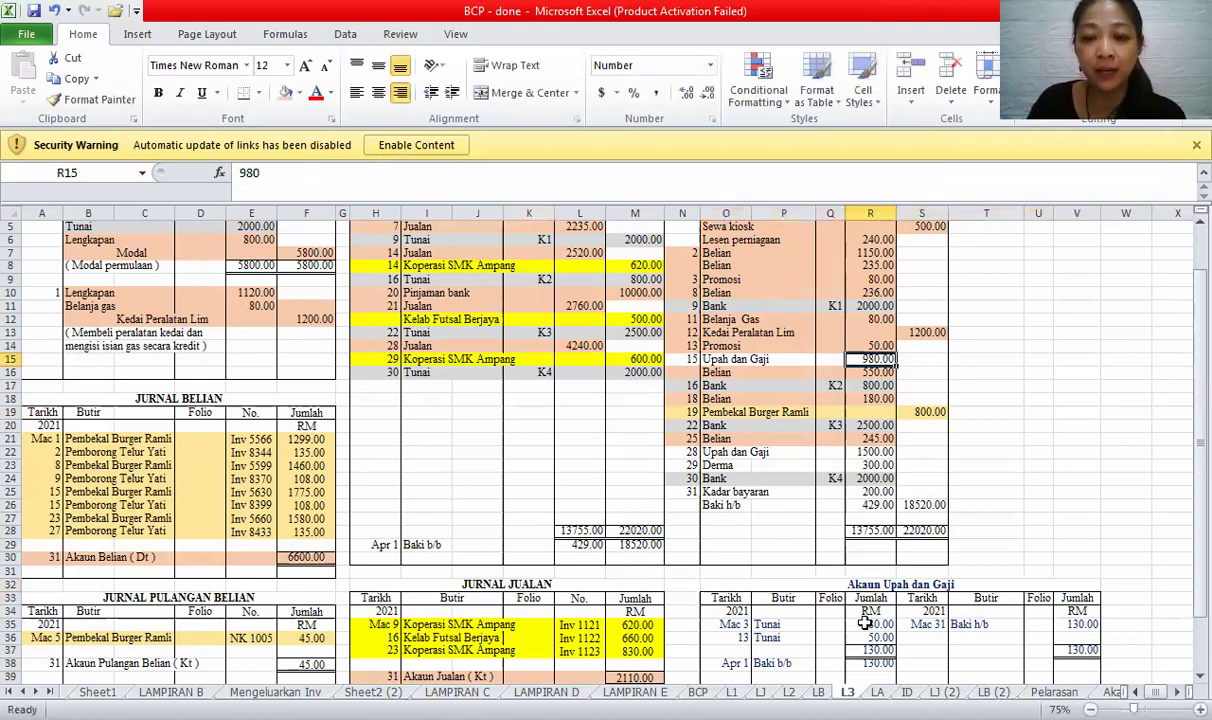
left_click_drag(720, 624, 1077, 672)
key("Delete")
- Post the first debit entry of Akaun Upah dan Gaji in row 35 as Mac 15, Tunai, 980
left_click(733, 627)
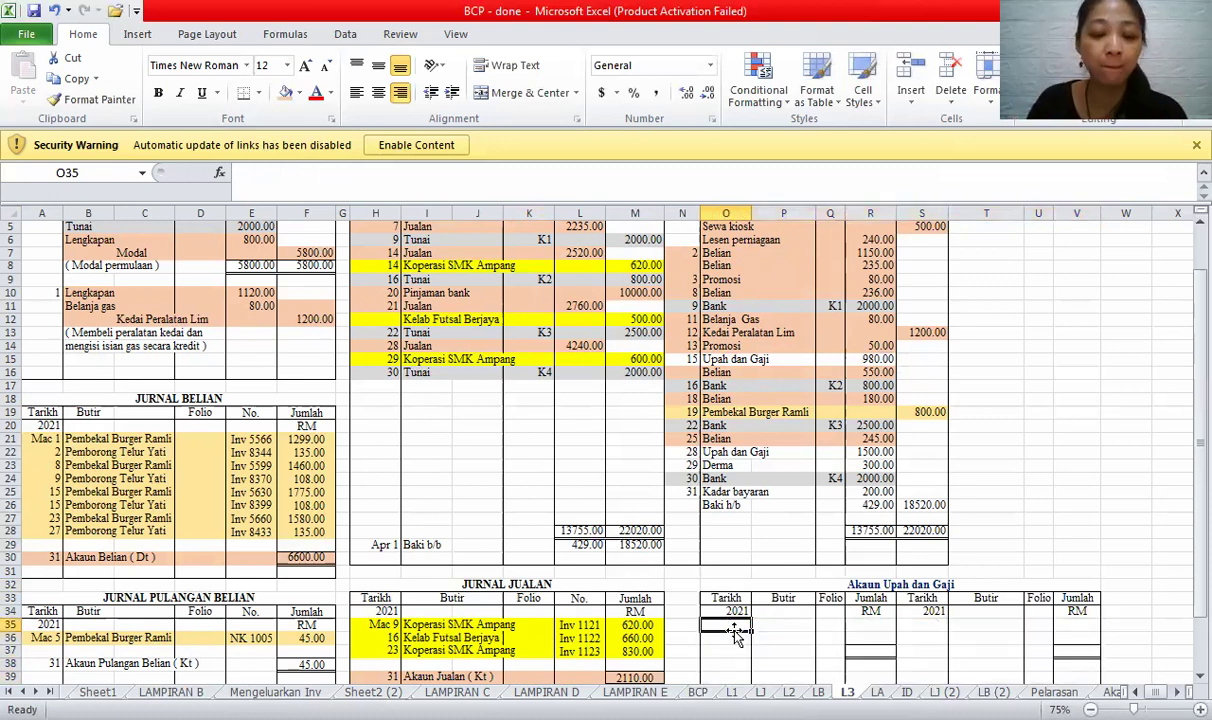
type("Mac 15")
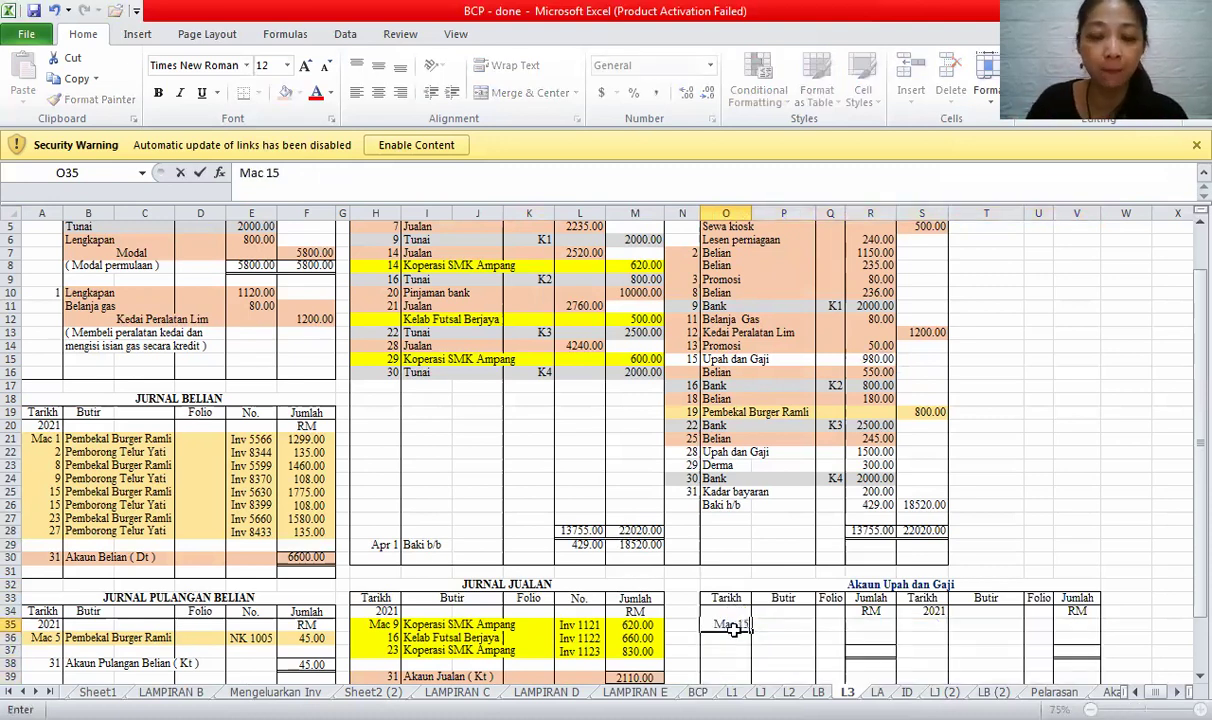
key("Tab")
type("Tunai")
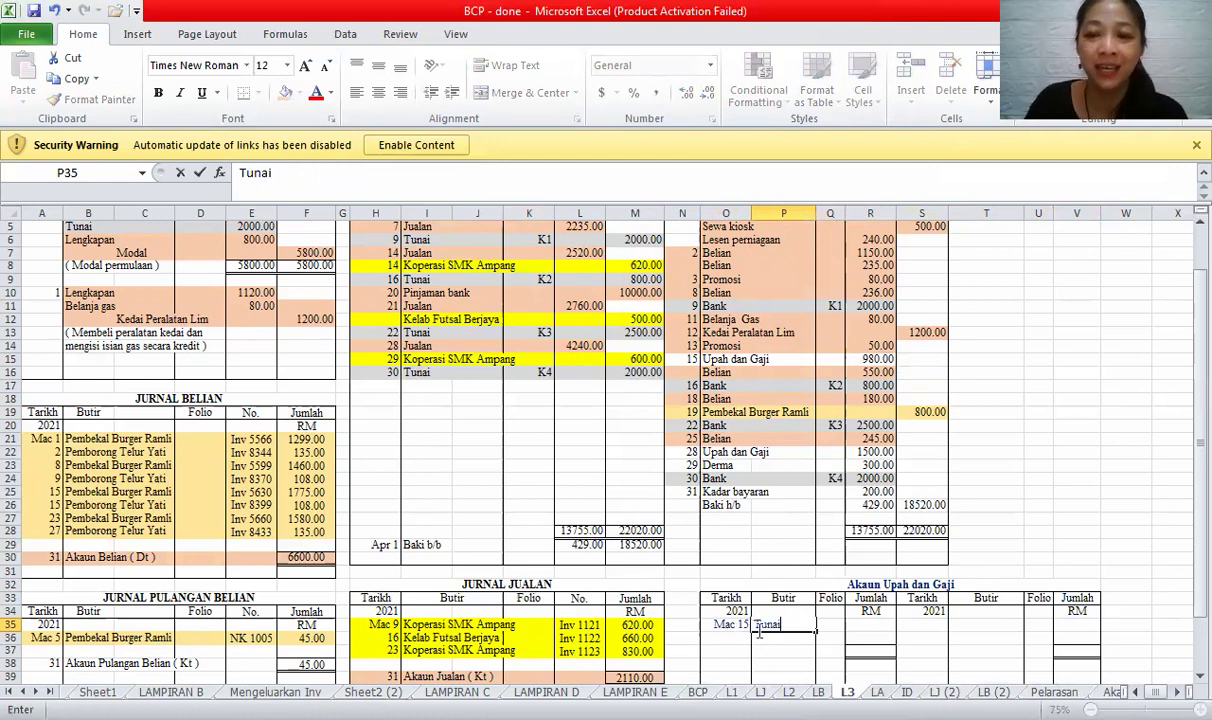
left_click(885, 635)
left_click(882, 625)
type("980")
- Shade the two Upah dan Gaji payments of the 15th and 28th in the cash book with the orange fill
left_click_drag(690, 357, 878, 358)
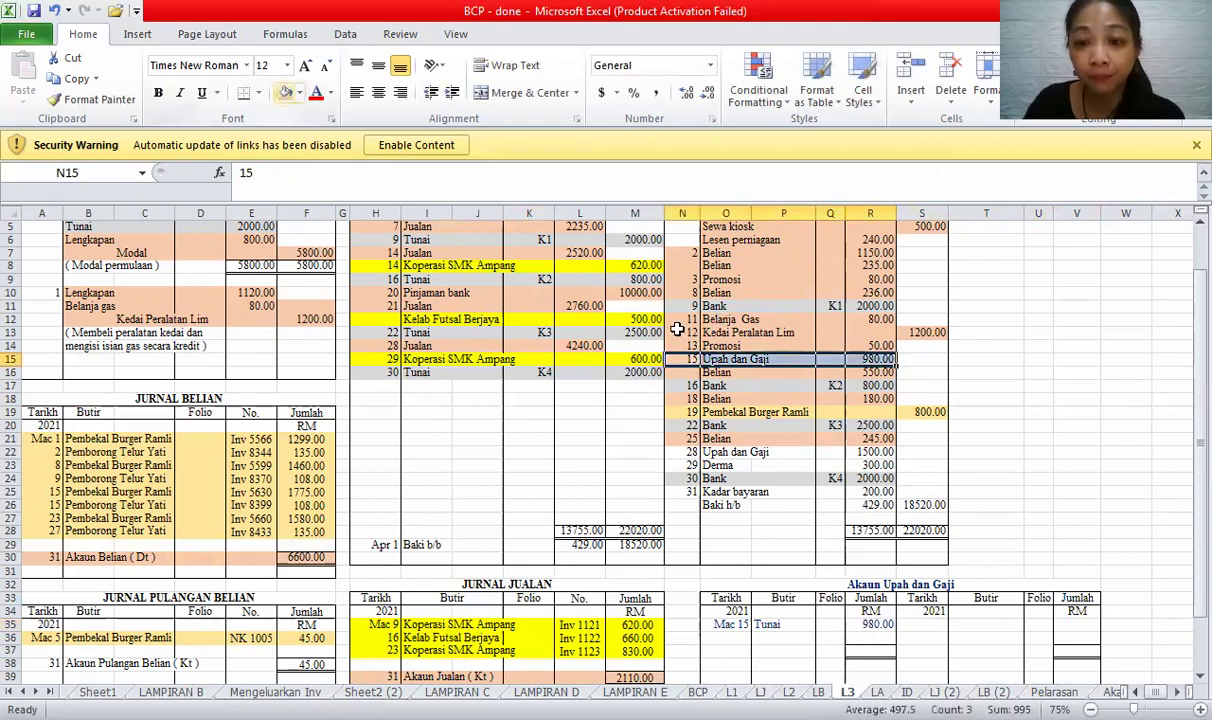
left_click_drag(690, 452, 878, 453)
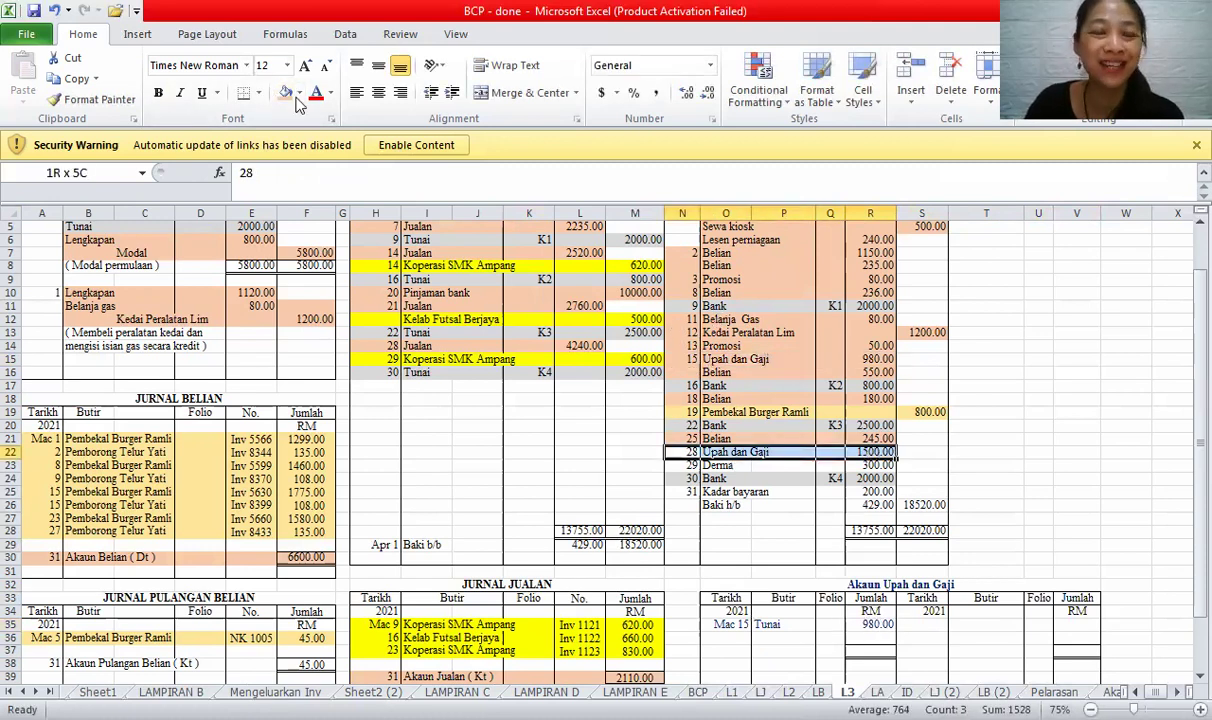
left_click(286, 92)
- Post the second debit entry of Akaun Upah dan Gaji in row 36 as 28, Tunai, 1500
left_click(738, 637)
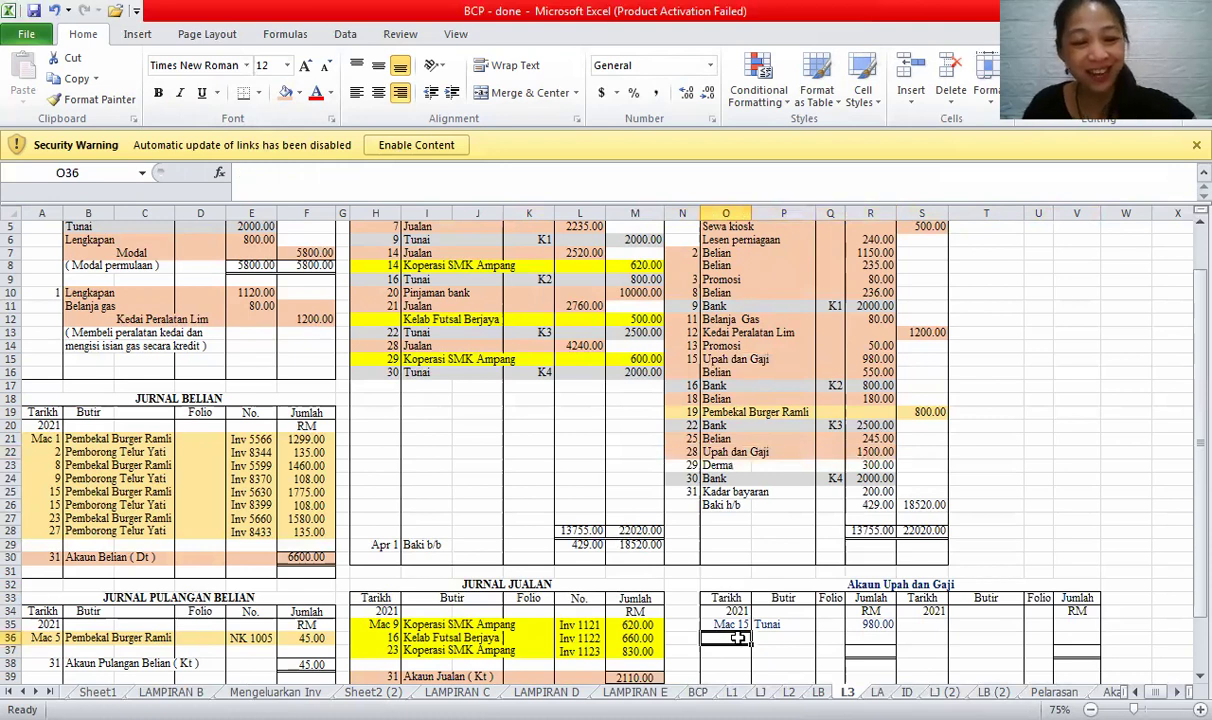
type("28")
left_click(778, 637)
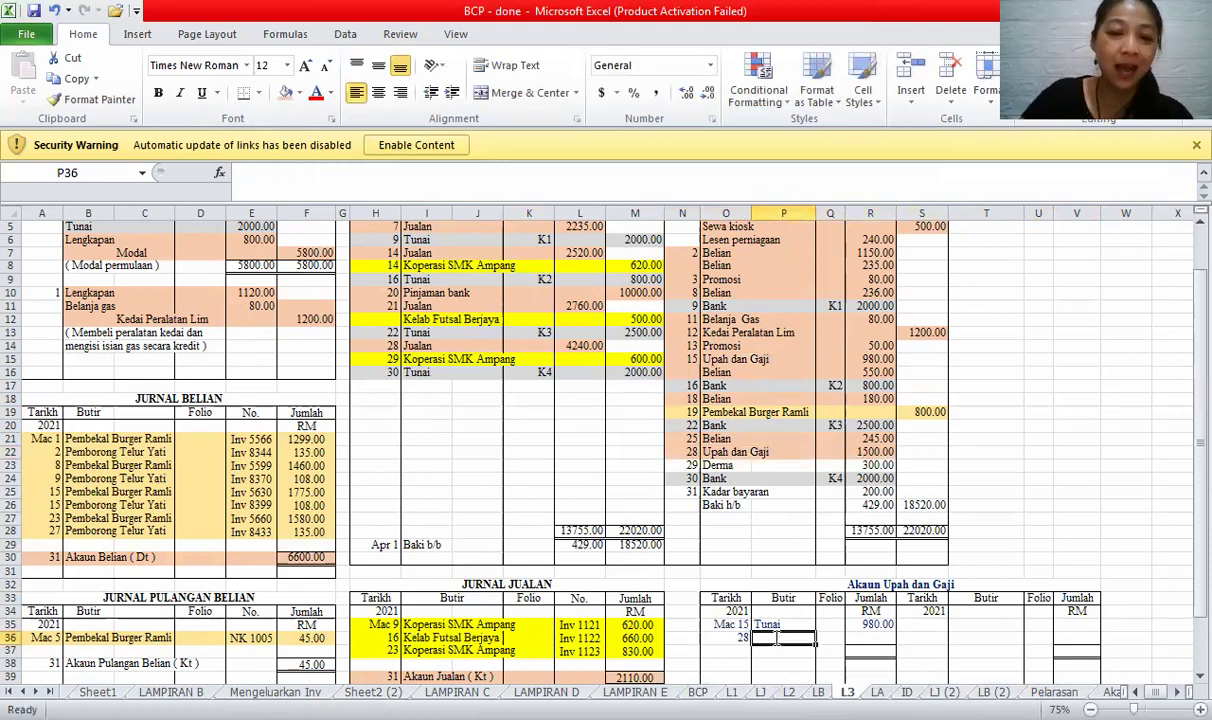
type("Tunai")
key("Tab")
key("Tab")
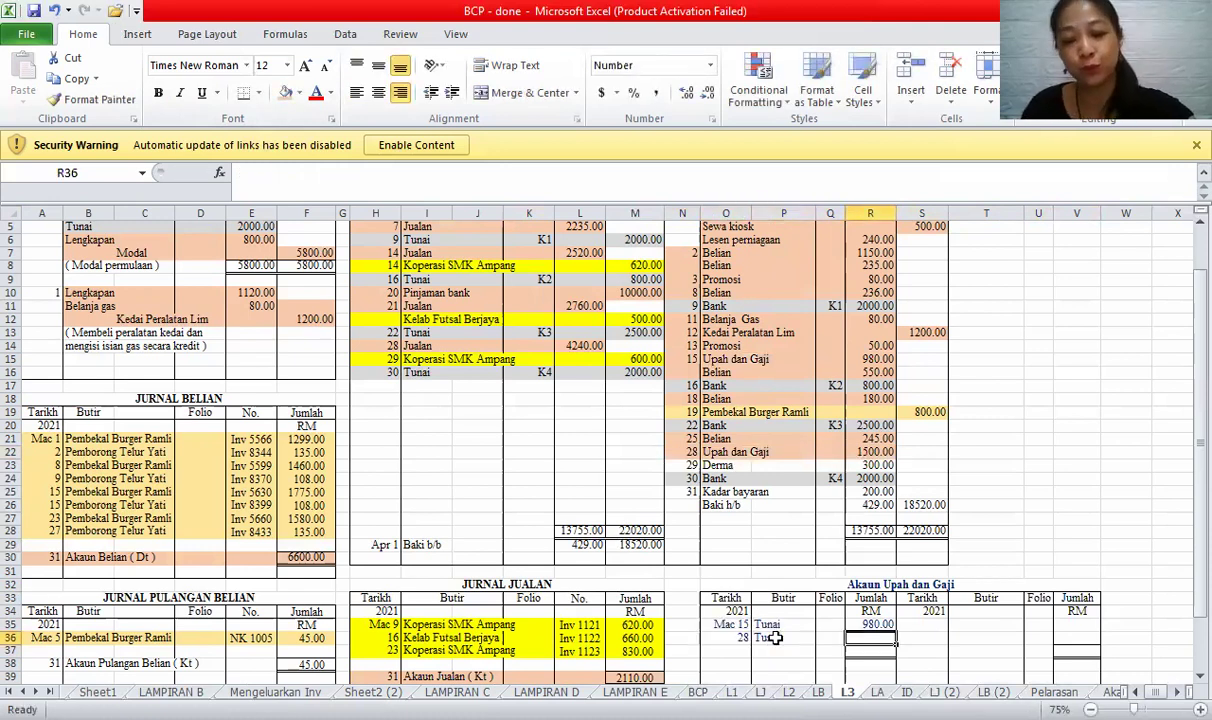
type("1500")
left_click(870, 491)
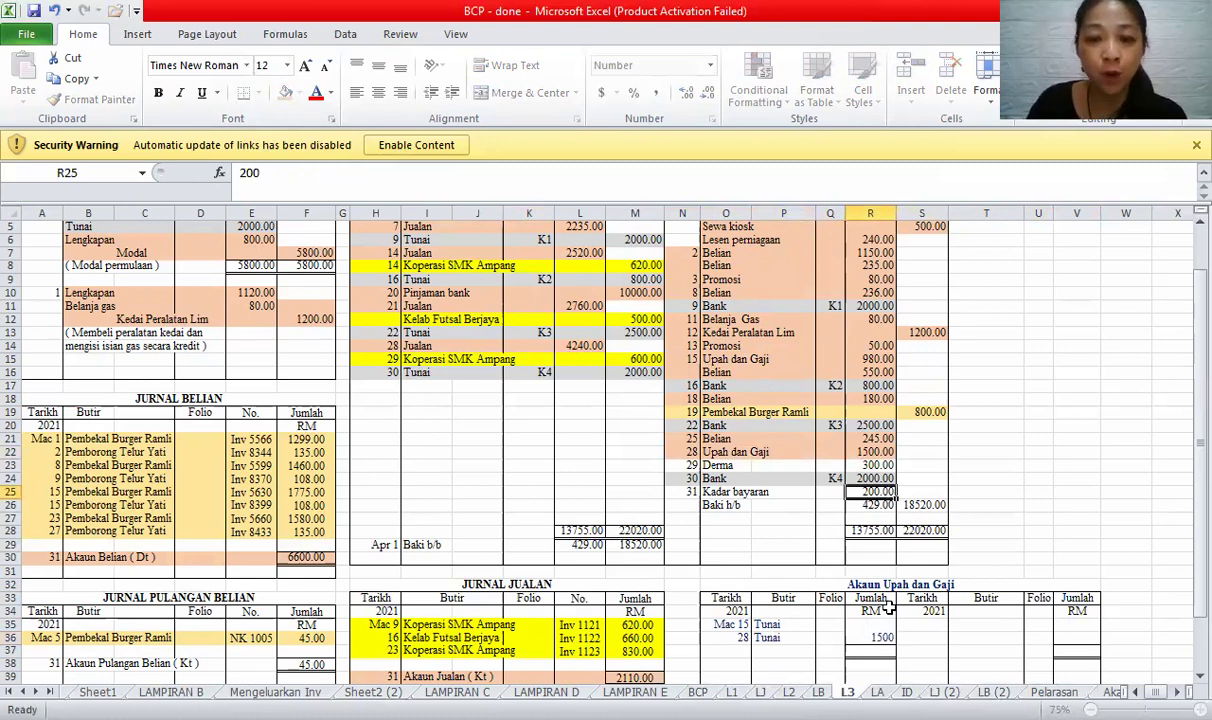
- Enter 2480 as the debit total of Akaun Upah dan Gaji in row 37
left_click(866, 651)
type("2480")
left_click(1000, 480)
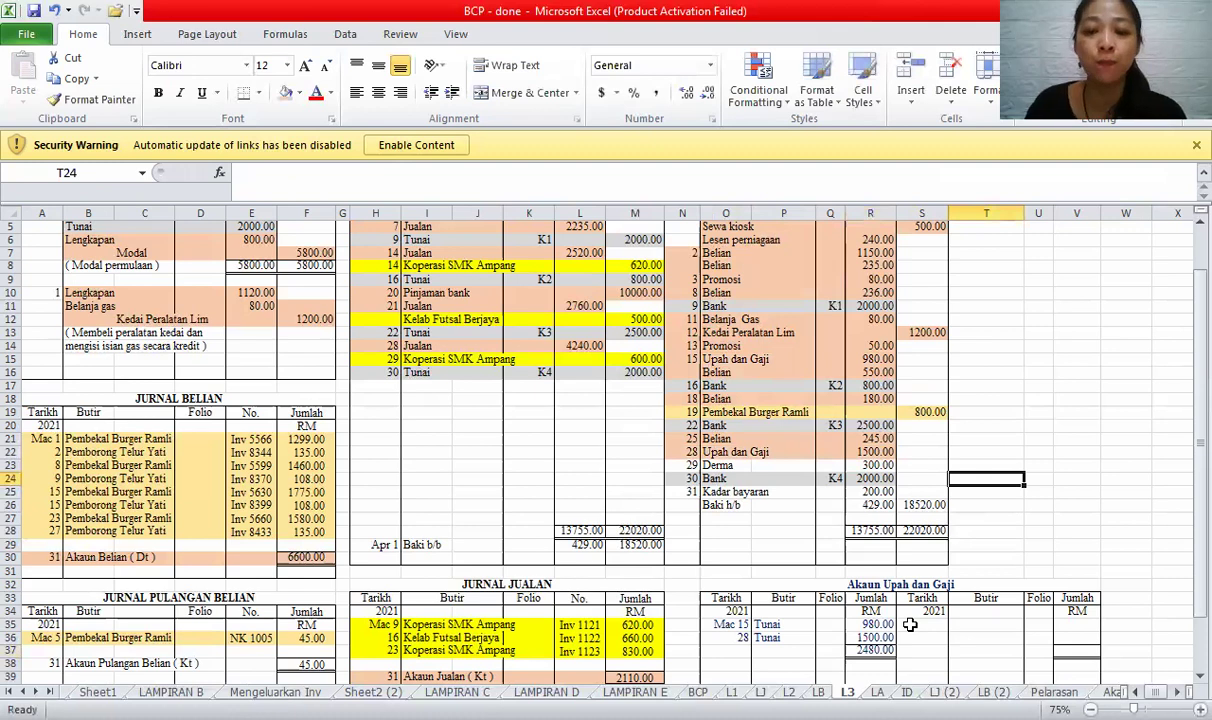
- Record the closing balance on the credit side of Akaun Upah dan Gaji as Mac 31, Baki h/b, 2480
left_click(910, 624)
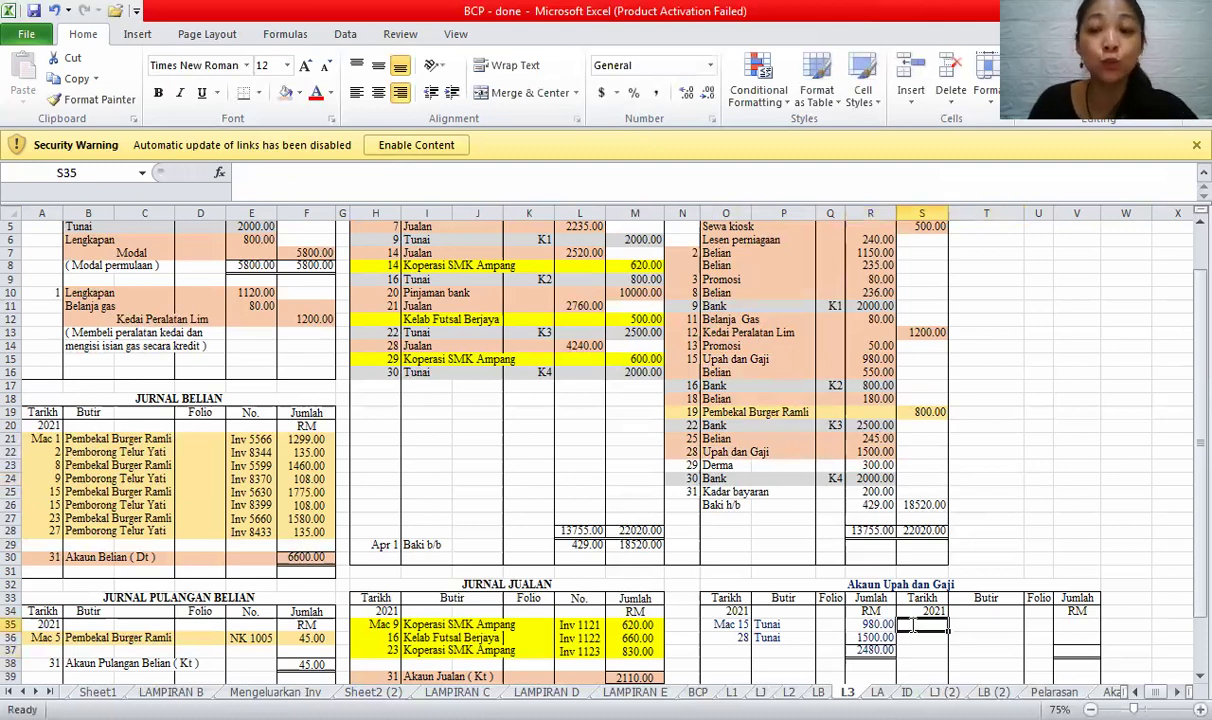
type("Mac 31")
key("Tab")
type("BAki h/b")
key("Tab")
key("Tab")
type("2480")
- Enter 2480 as the credit total of Akaun Upah dan Gaji in row 37
key("Down")
key("Down")
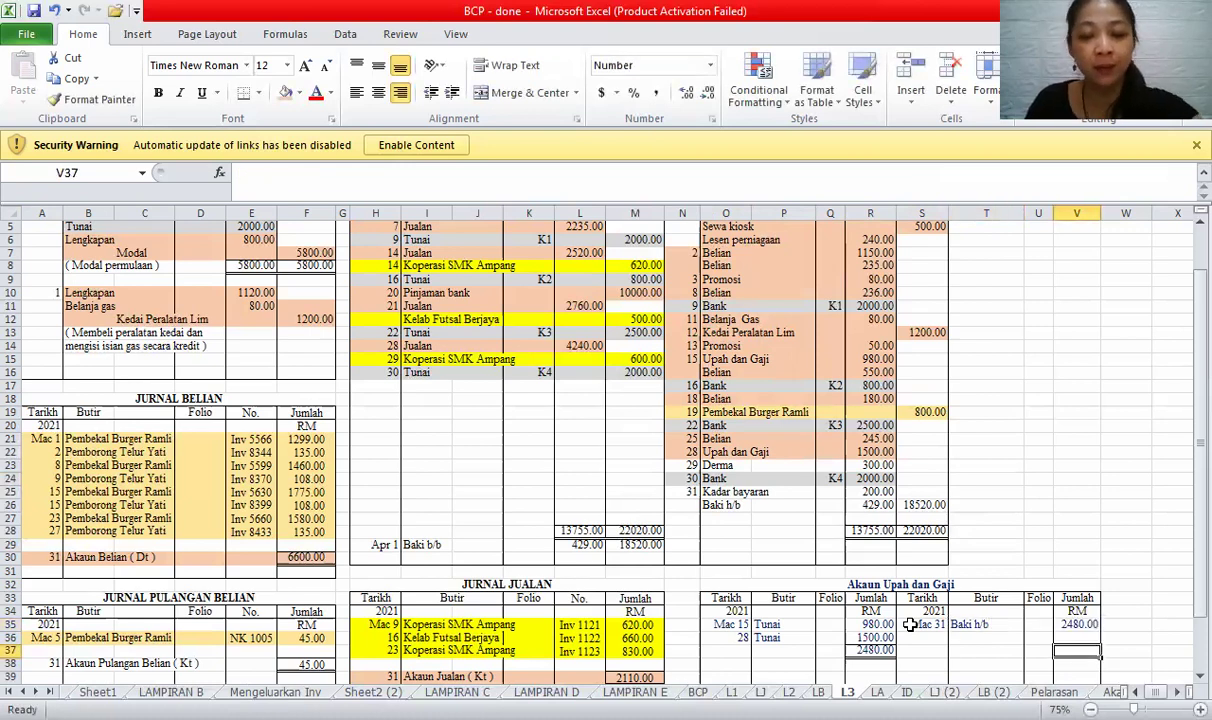
type("2480")
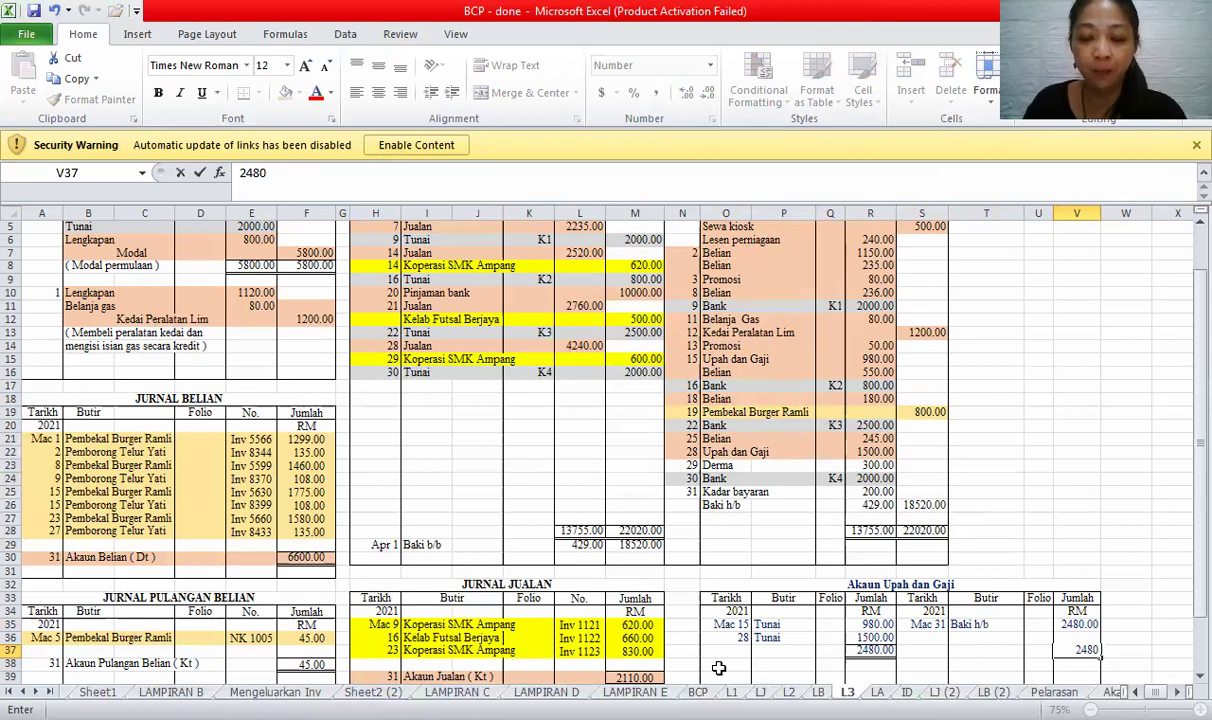
- Record the opening balance below the debit total of Akaun Upah dan Gaji as Apr 1, Baki b/b, 2480
left_click(718, 668)
type("Apr 1")
key("Tab")
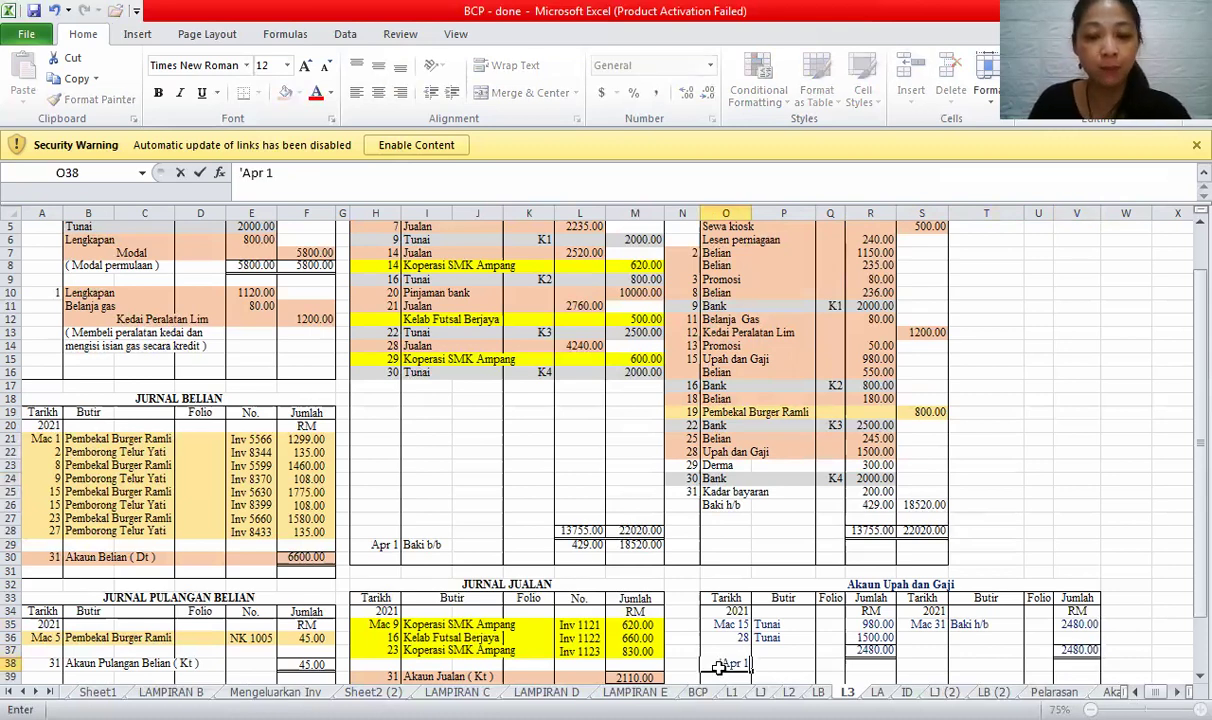
type("Baki b/b")
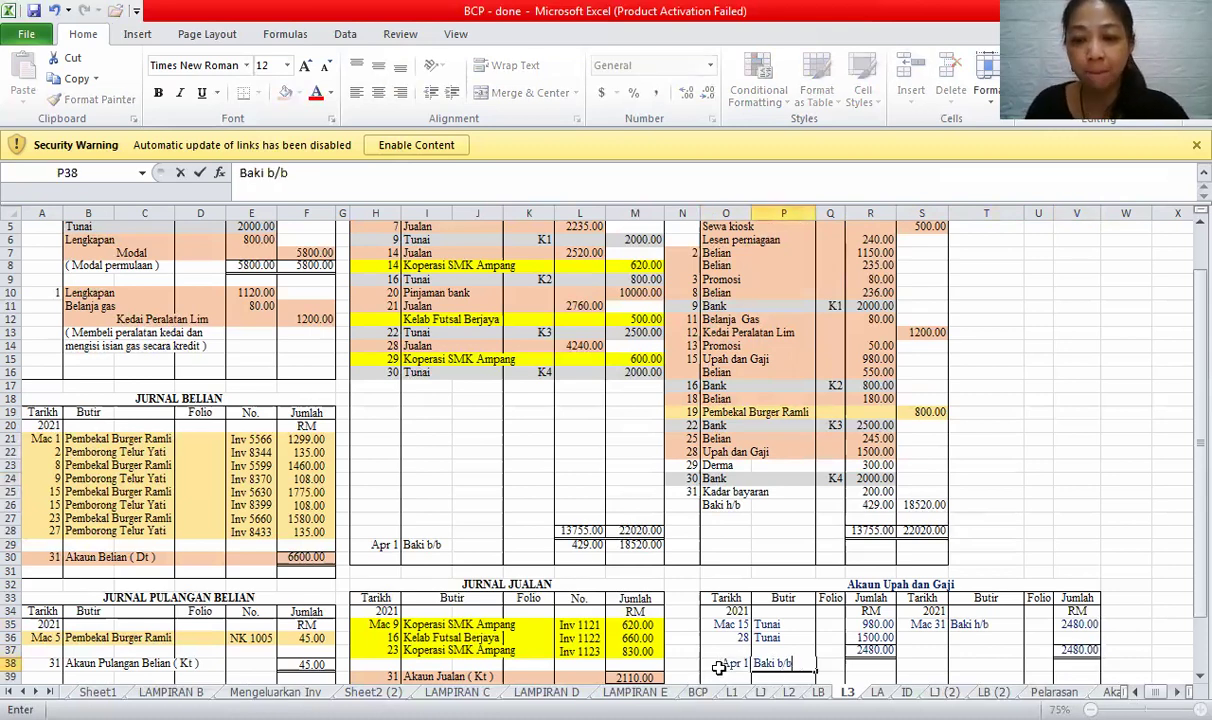
key("Tab")
key("Tab")
type("24890")
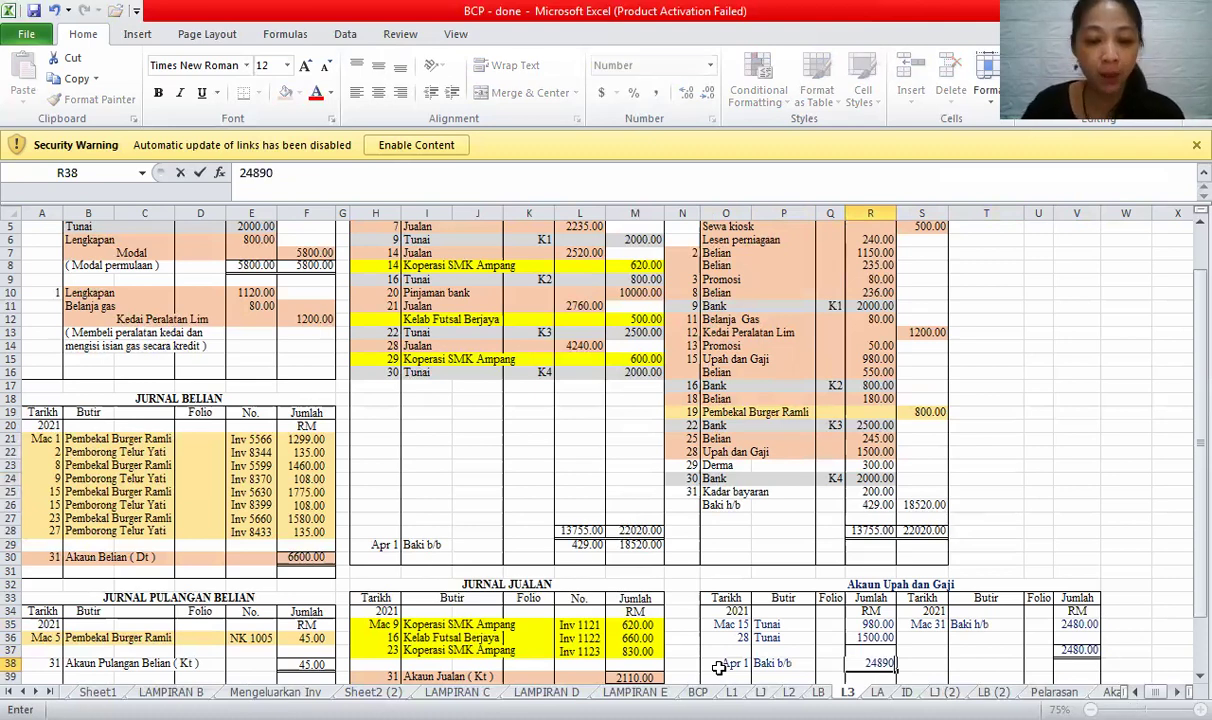
key("ctrl+Return")
type("24")
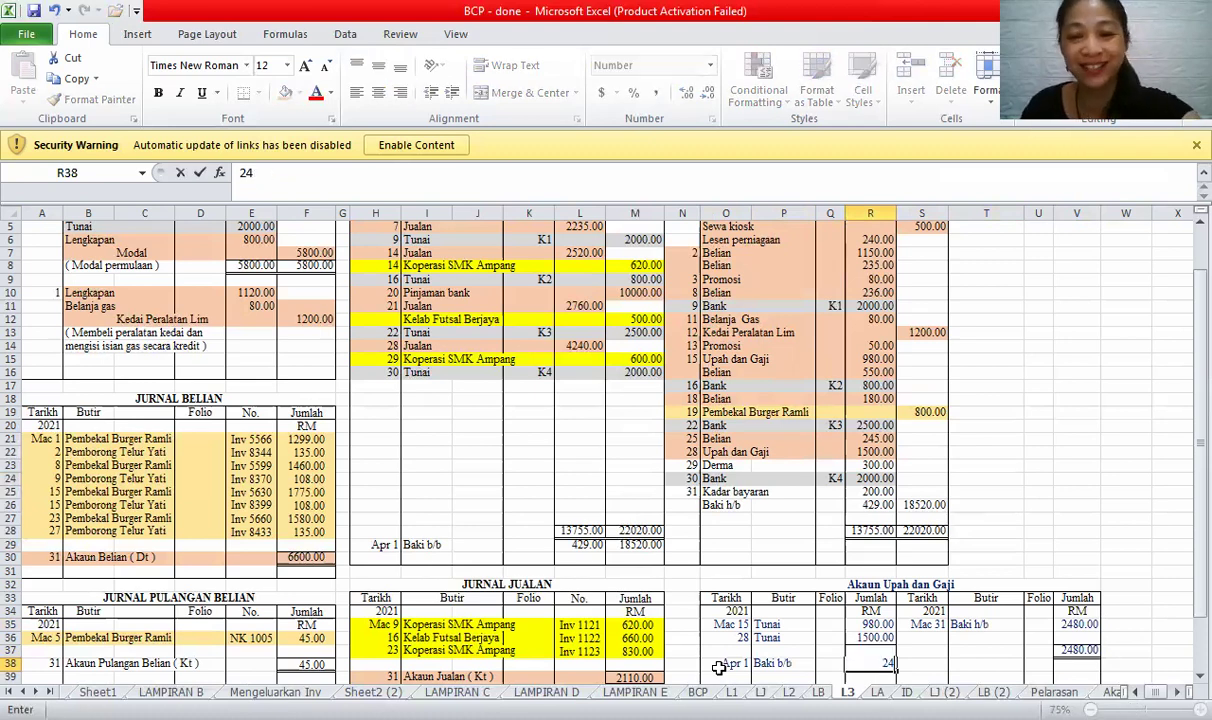
type("80")
key("Return")
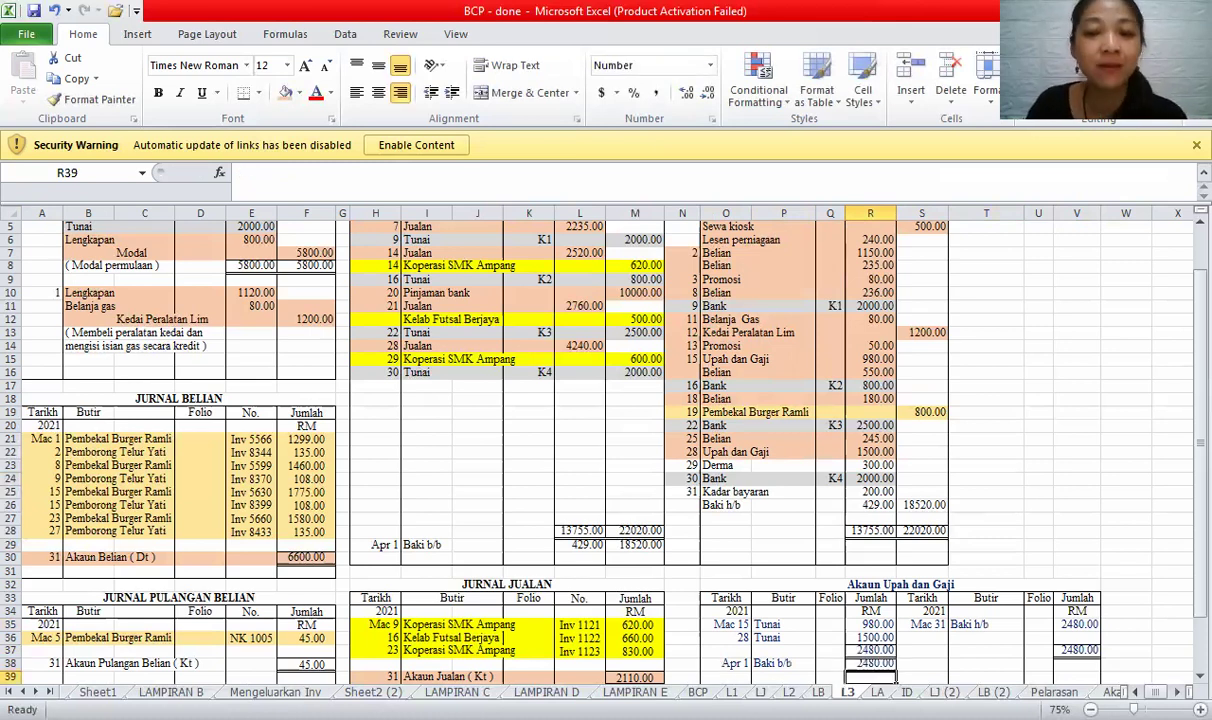
- Review the completed Akaun Upah dan Gaji ledger on sheet LA
key("ctrl+Page_Down")
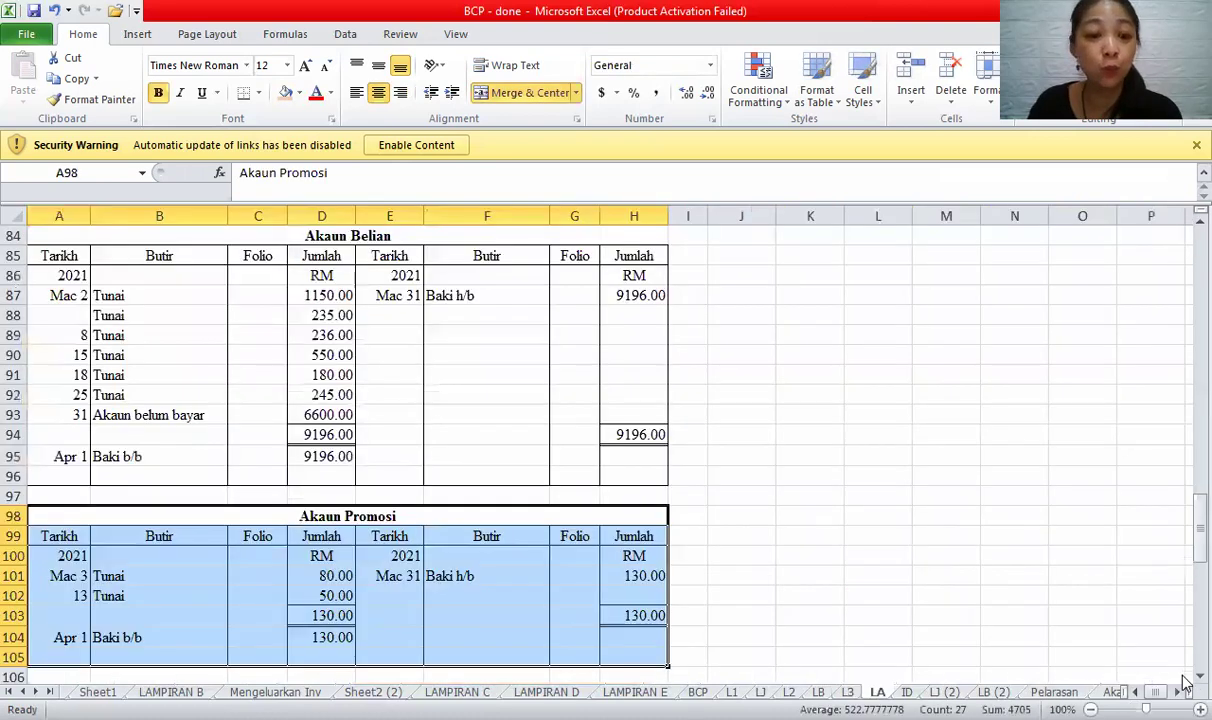
scroll(1185, 683, "down", 4)
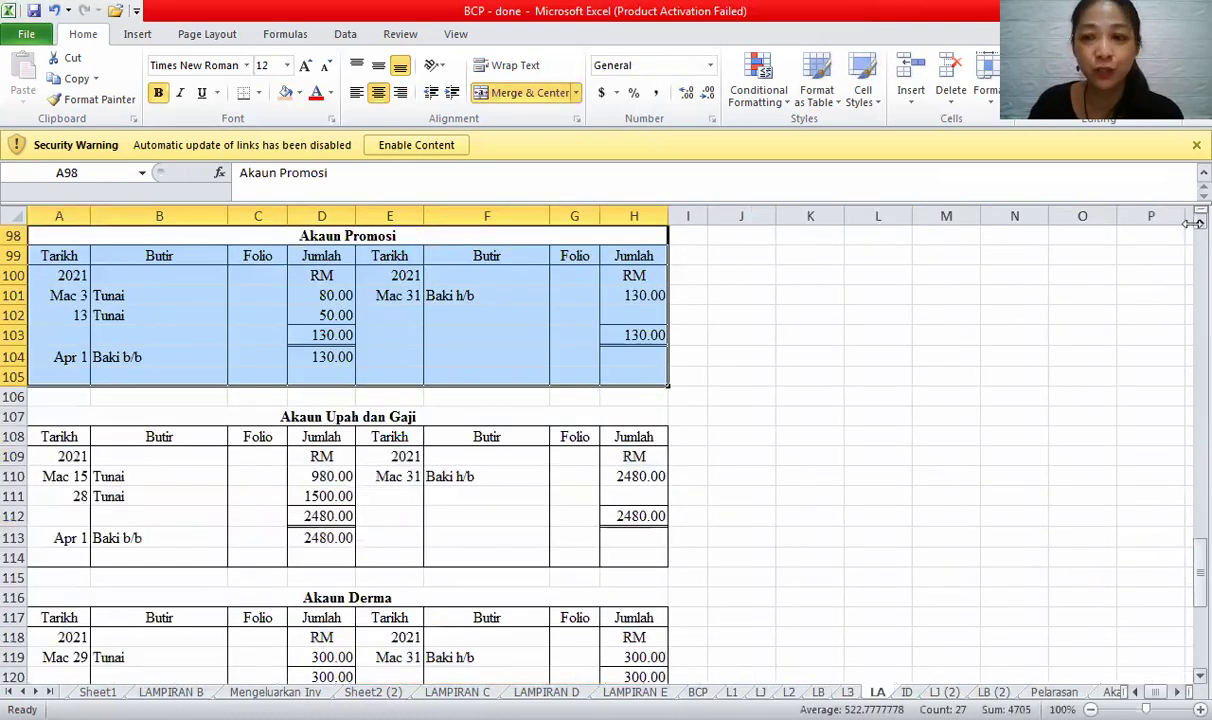
scroll(1185, 224, "up", 1)
left_click_drag(440, 498, 465, 640)
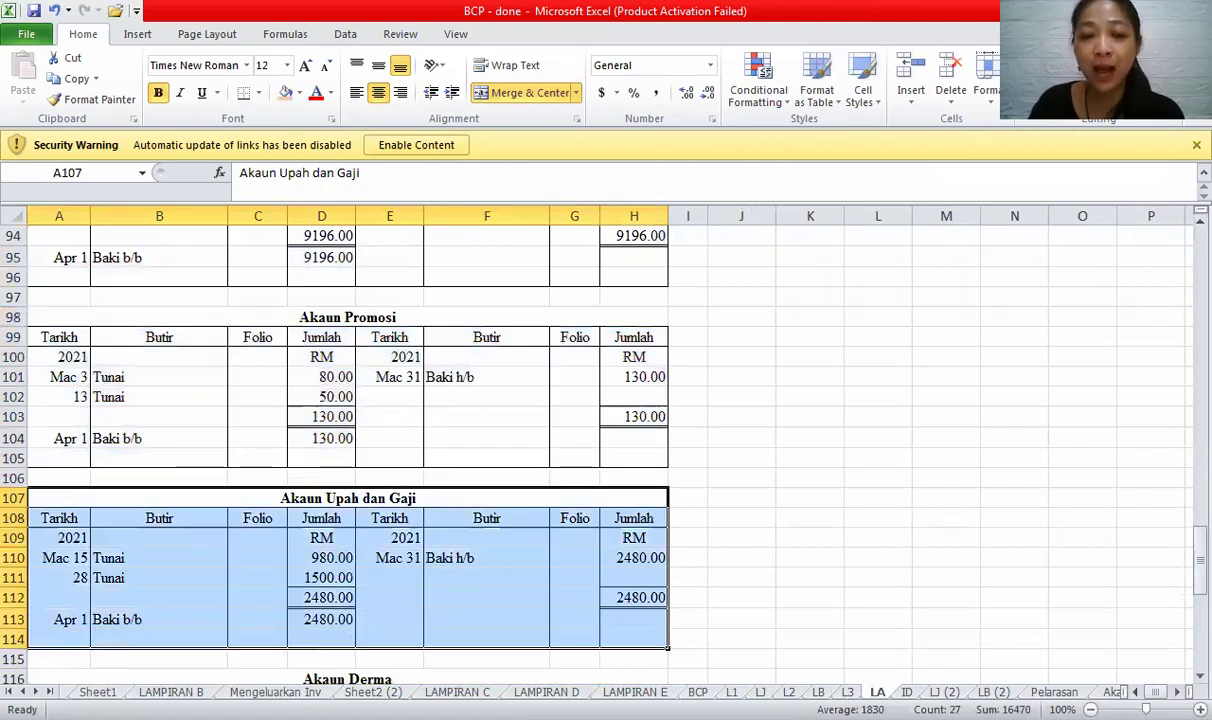
- Retitle the Akaun Upah dan Gaji ledger on sheet L3 as Akaun Derma
key("ctrl+Page_Up")
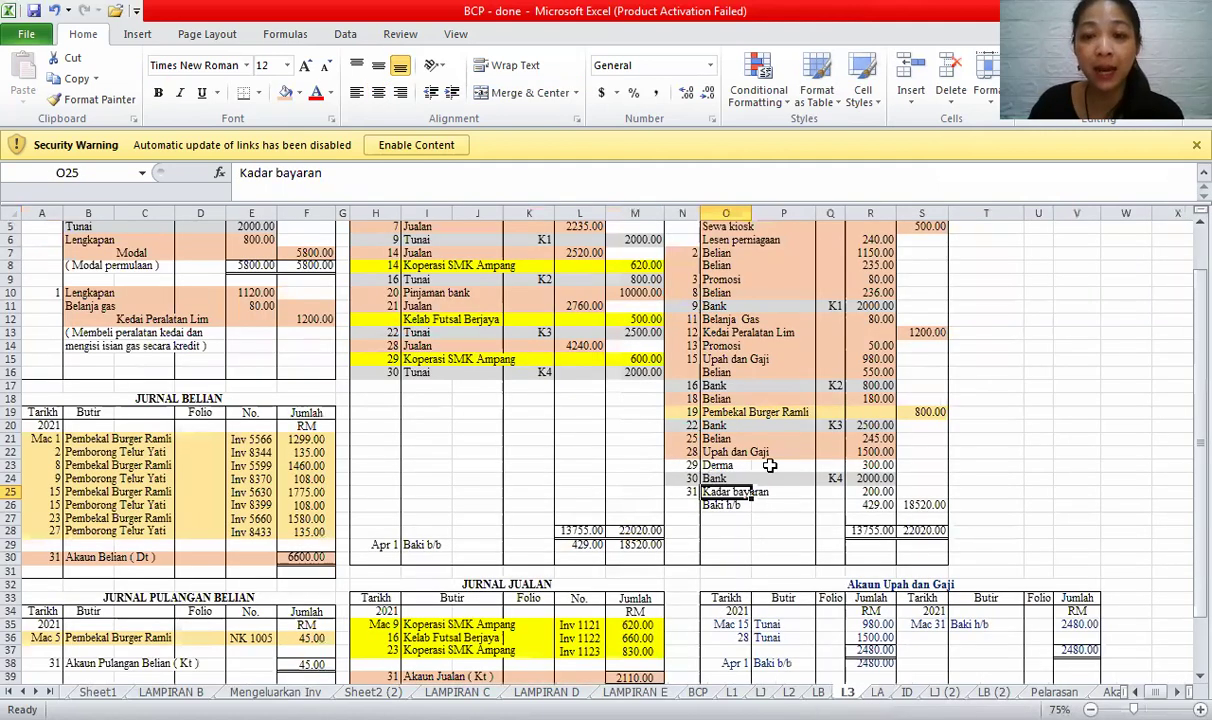
left_click_drag(685, 465, 850, 465)
left_click(760, 584)
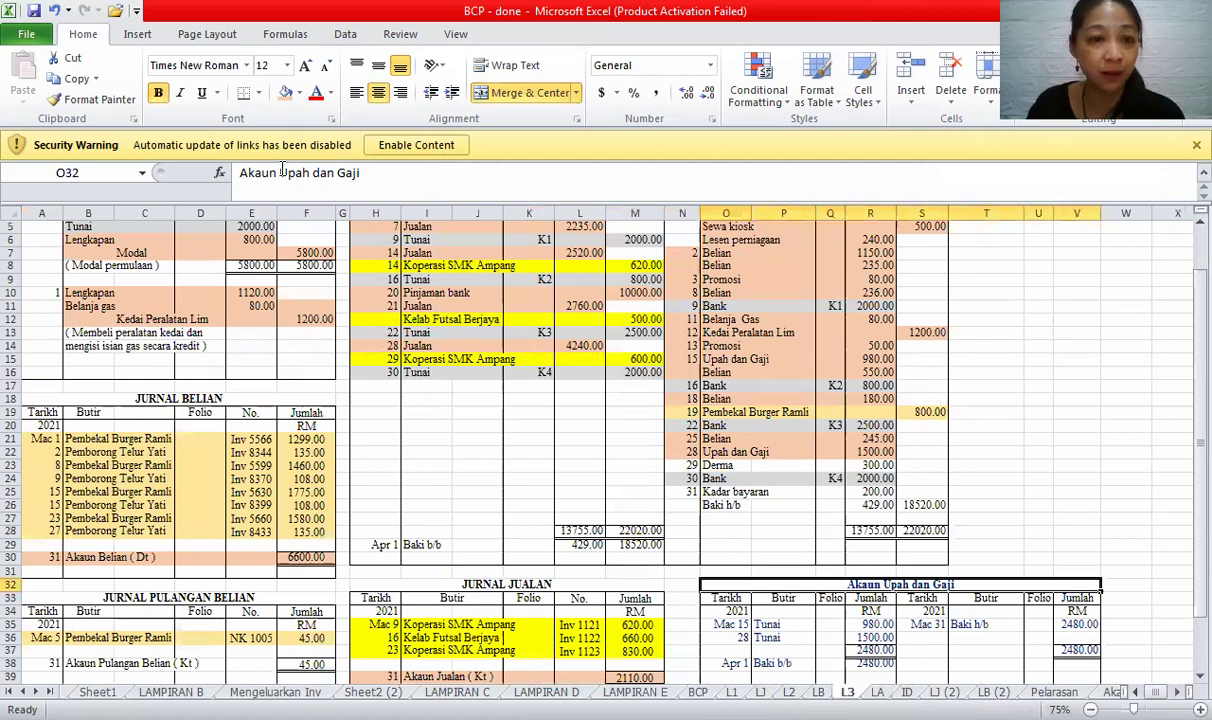
left_click(308, 175)
key("shift+End")
type("De")
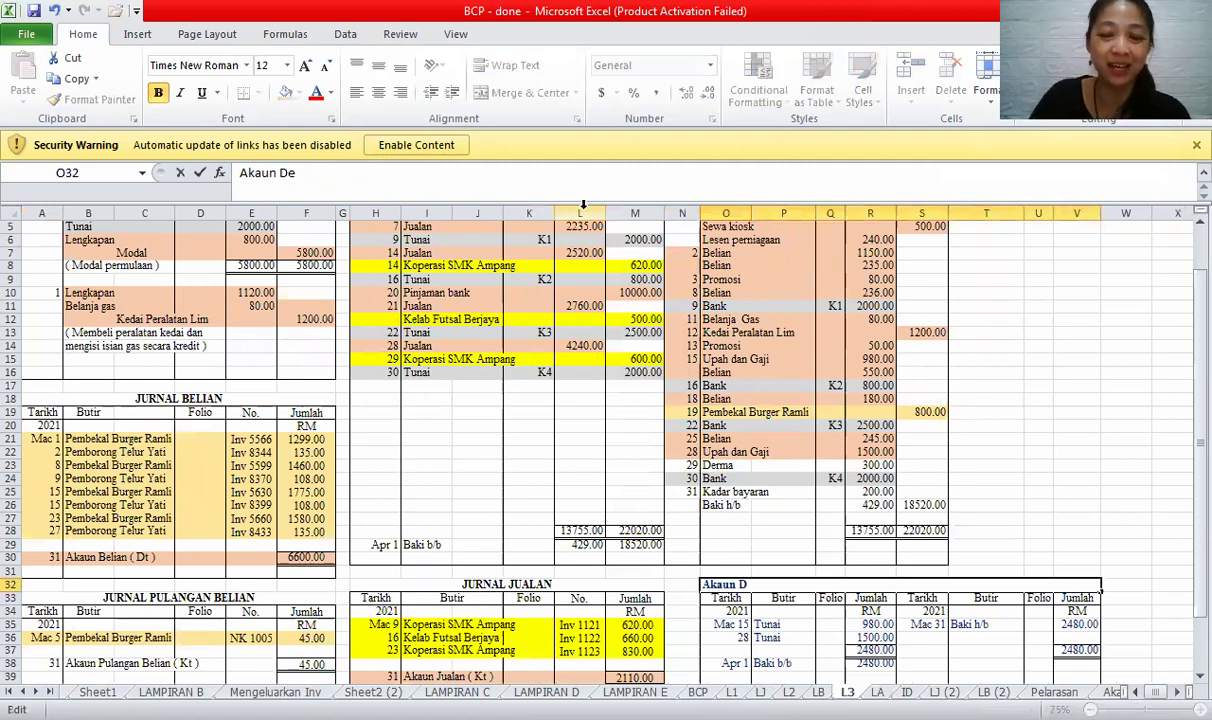
type("rma")
key("Return")
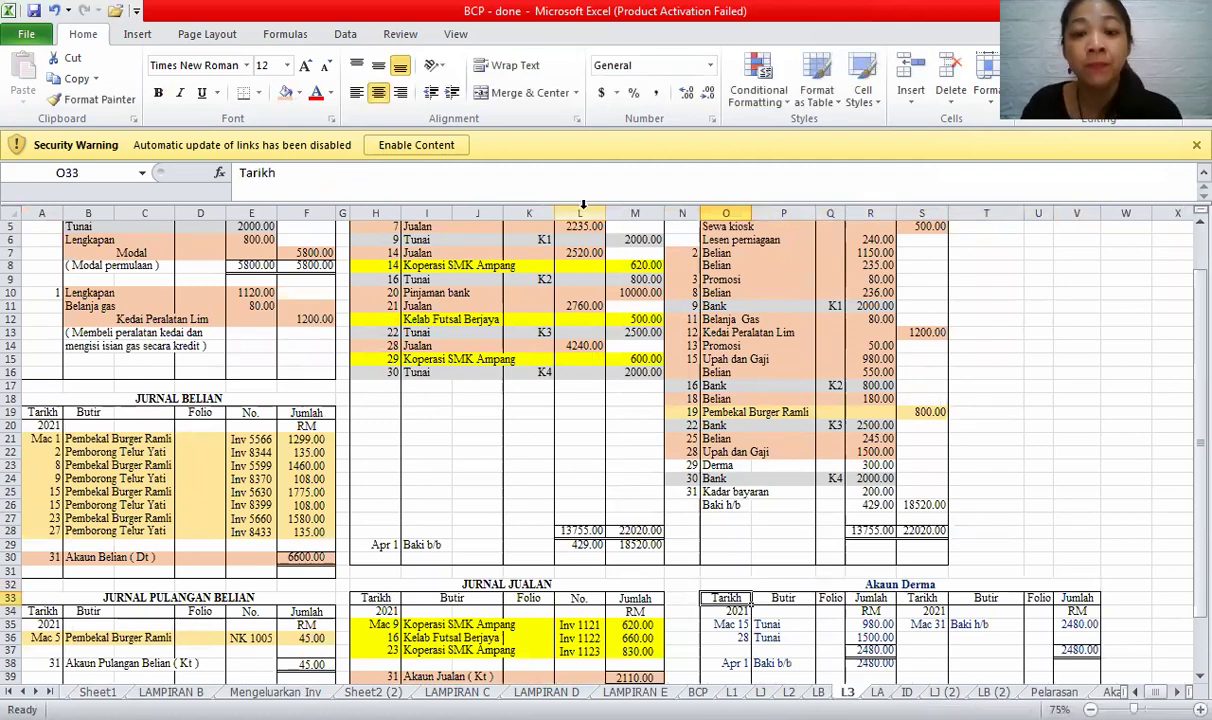
- Clear the old Akaun Upah dan Gaji entries, totals and balances from rows 35 to 38 of the Akaun Derma ledger
left_click(688, 465)
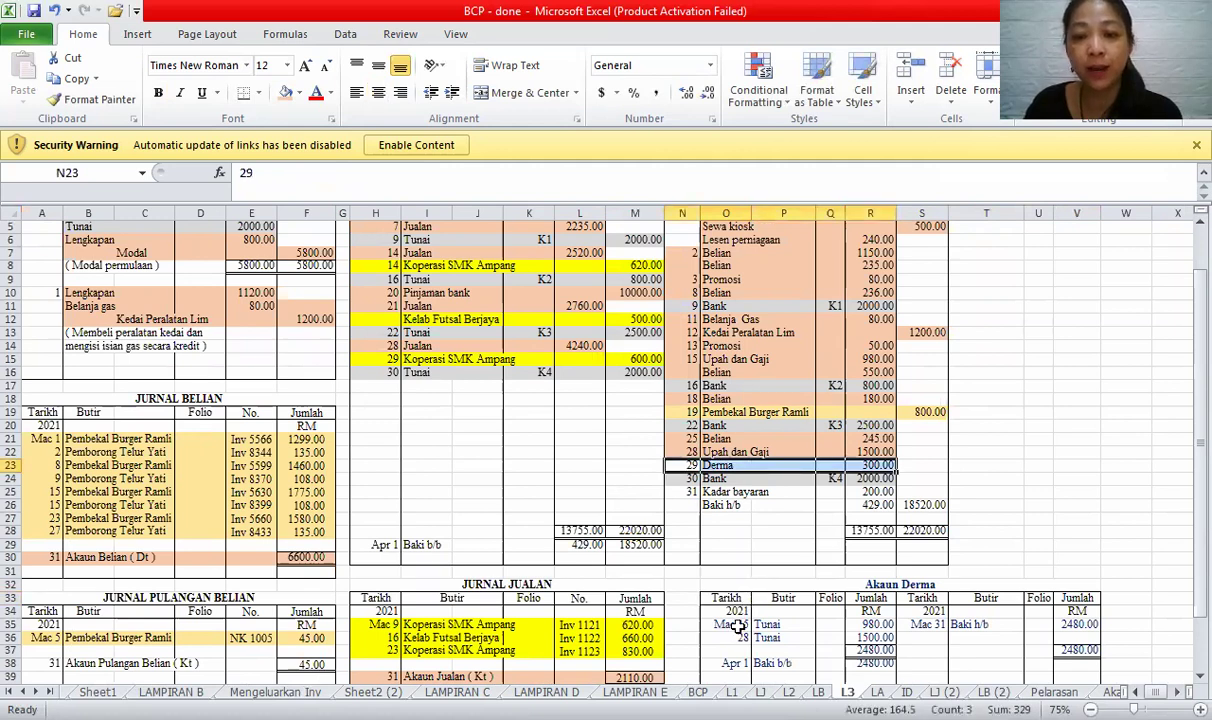
left_click_drag(725, 624, 935, 624)
left_click_drag(1060, 665, 1075, 662)
key("Delete")
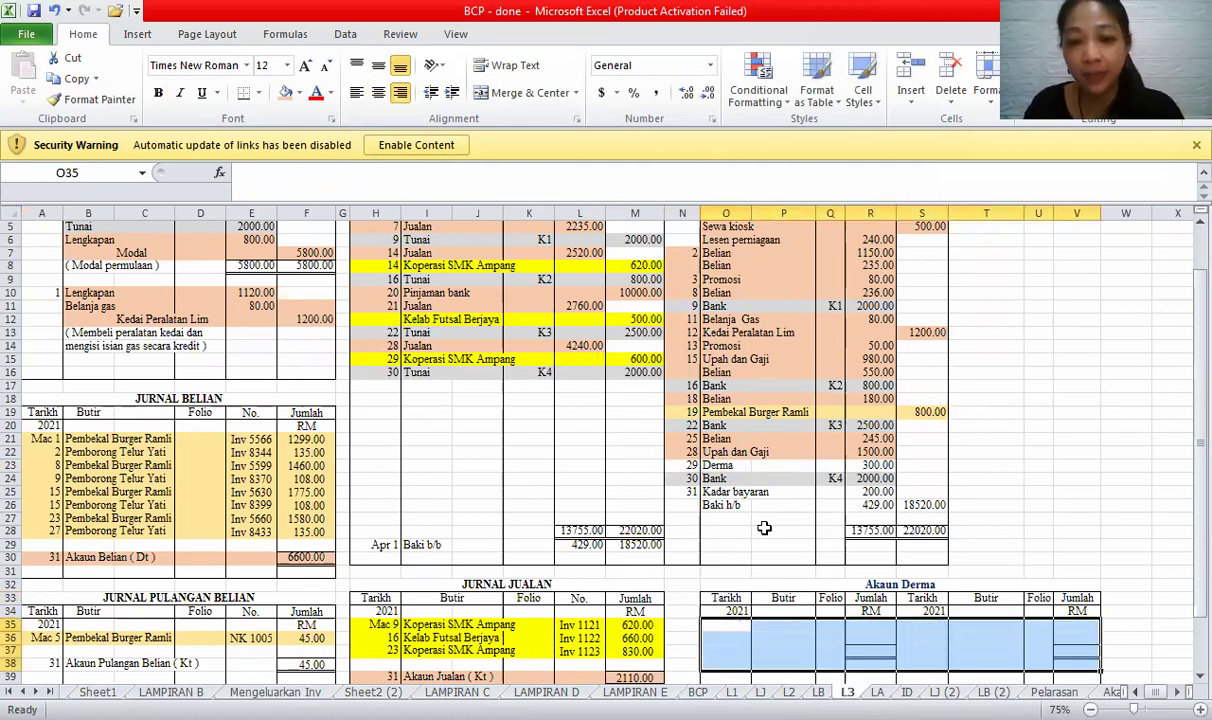
- Enter the debit entry of the Akaun Derma ledger as Mac 29, Tunai, 300
left_click(726, 624)
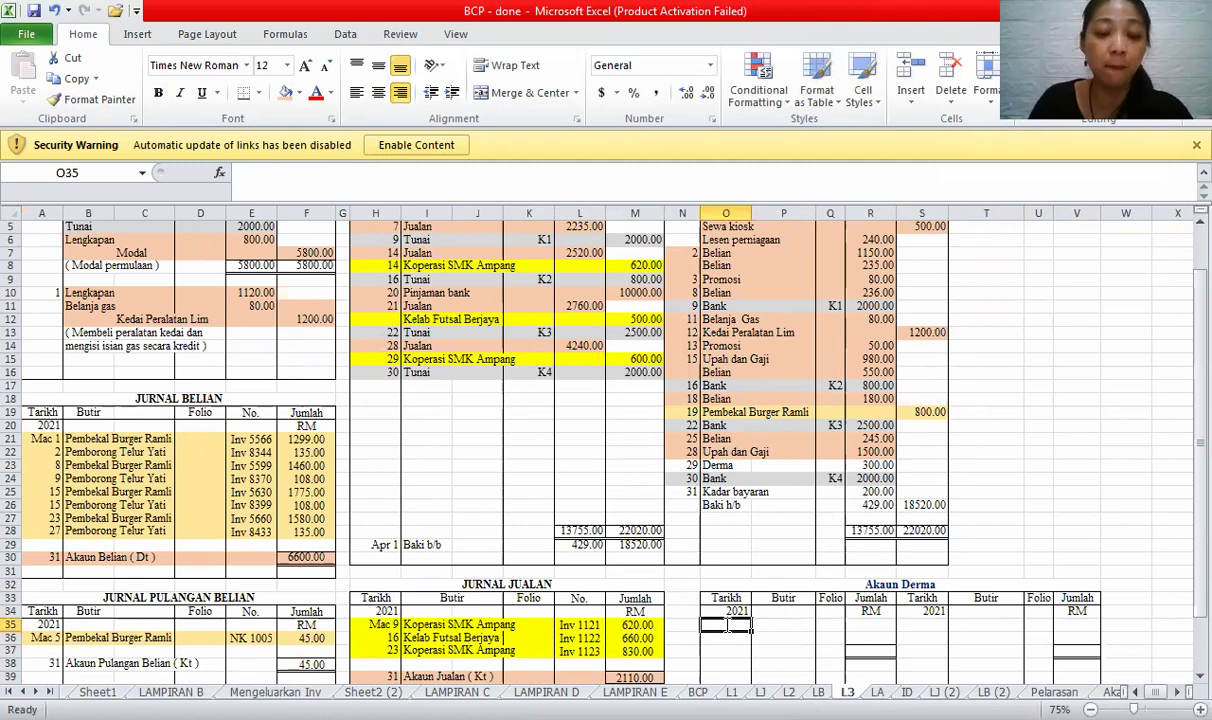
type("Mac 29")
key("Tab")
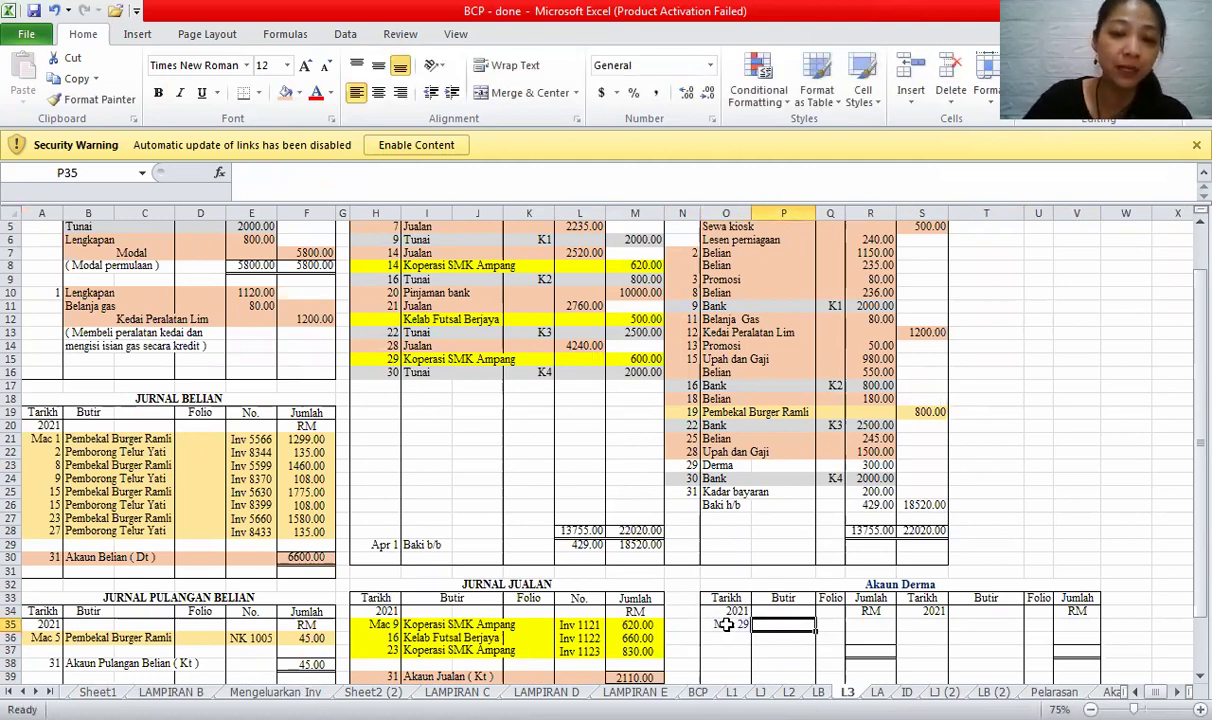
type("Tunai")
key("Tab")
key("Tab")
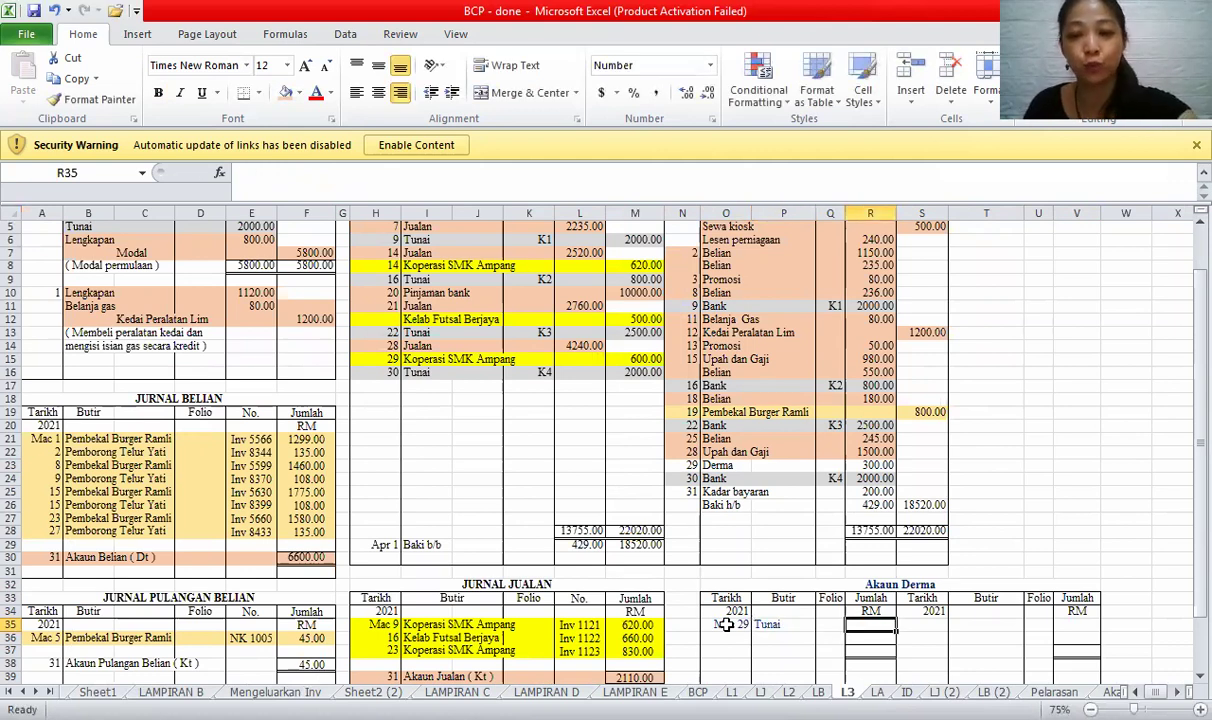
type("300")
key("Return")
- Enter the closing balance on the credit side of Akaun Derma as Mac 31, Baki h/b, 300
key("Up")
key("Right")
type("Mac 31")
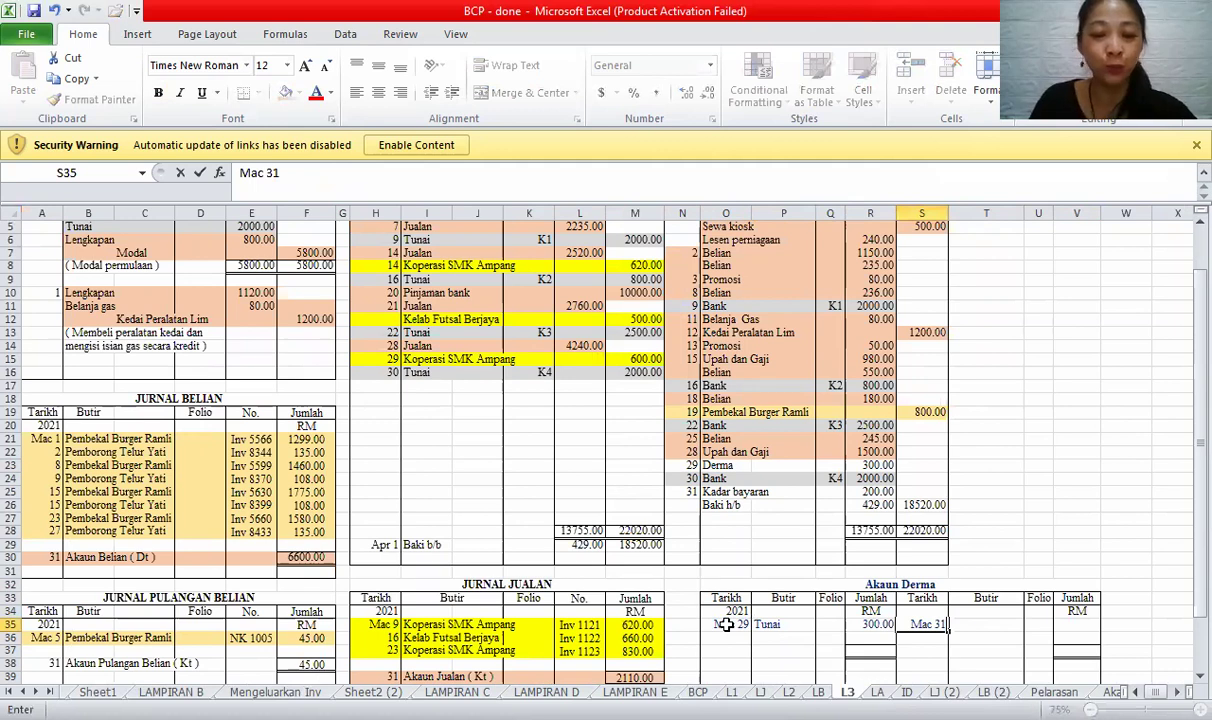
key("Tab")
type("BAki h/b")
key("Tab")
key("Tab")
type("300")
- Enter totals of 300 on both the credit and debit sides of Akaun Derma in row 37
key("Down")
key("Down")
type("300")
key("Left")
key("Left")
key("Left")
key("Left")
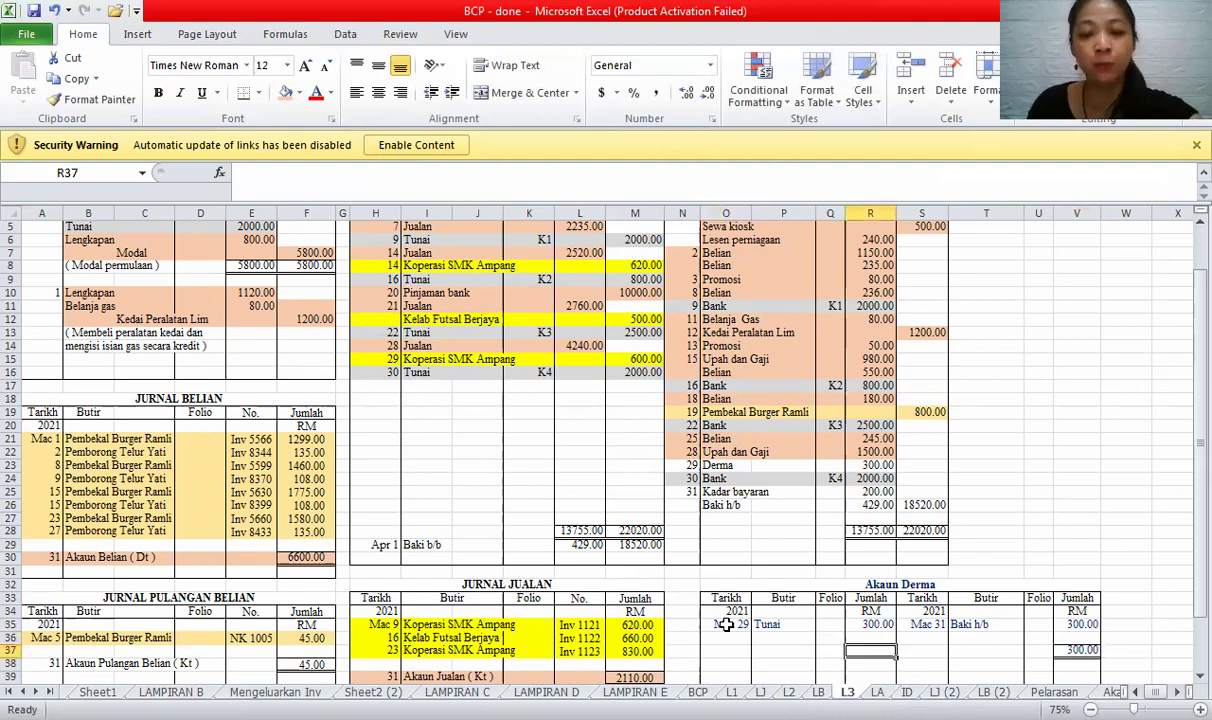
type("300")
key("Return")
- Record the opening balance below the debit total of Akaun Derma as Apr 1, Baki b/b, 300, keeping the date as text
key("Left")
key("Left")
key("Left")
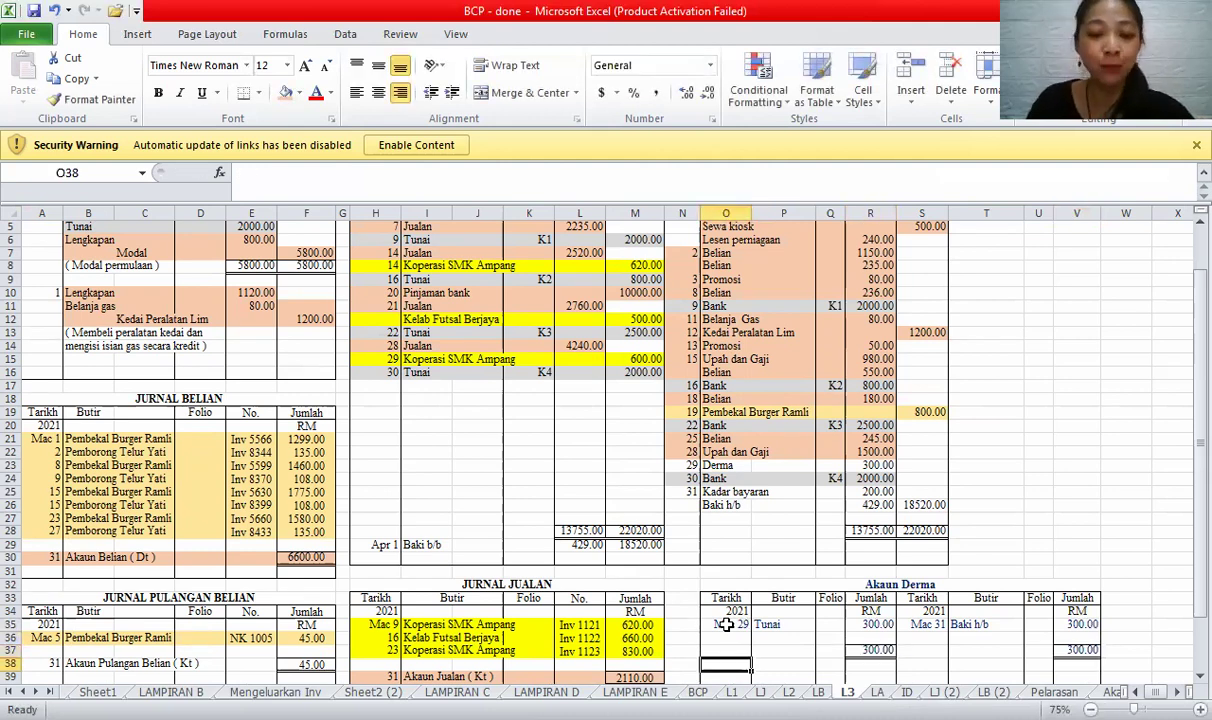
type("Apr 1")
key("Right")
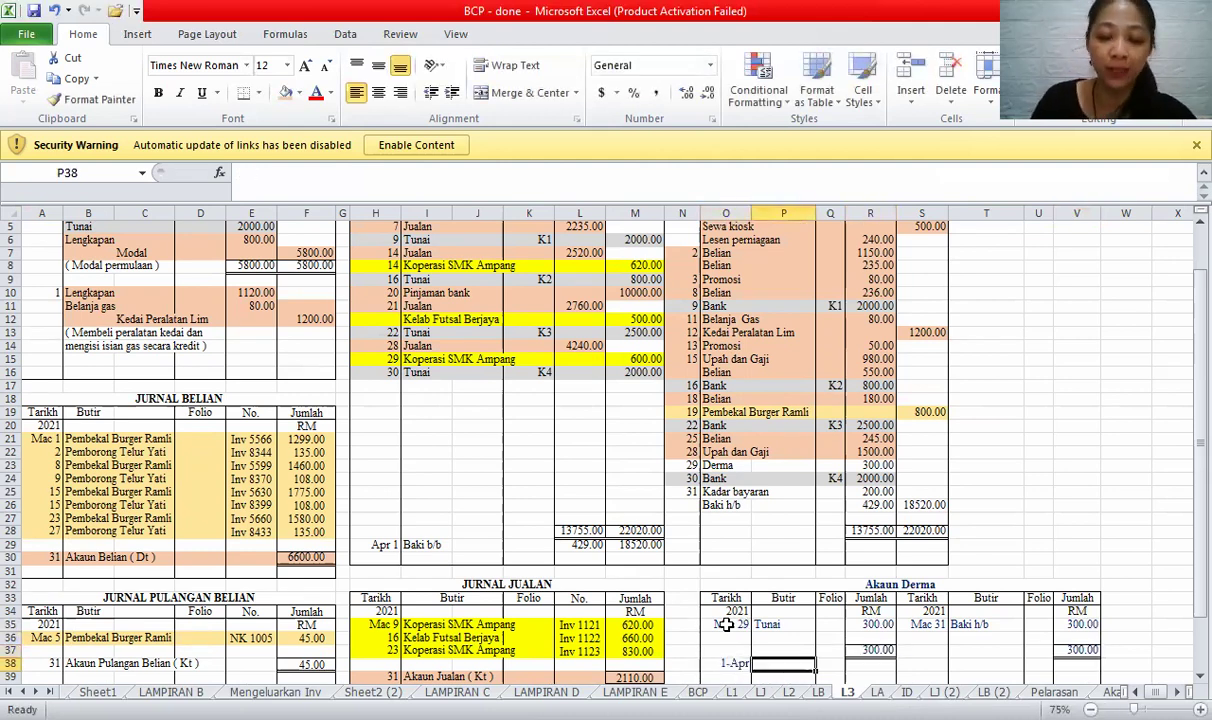
key("Left")
type("'")
type("Apr")
type(" 1")
key("Tab")
type("B")
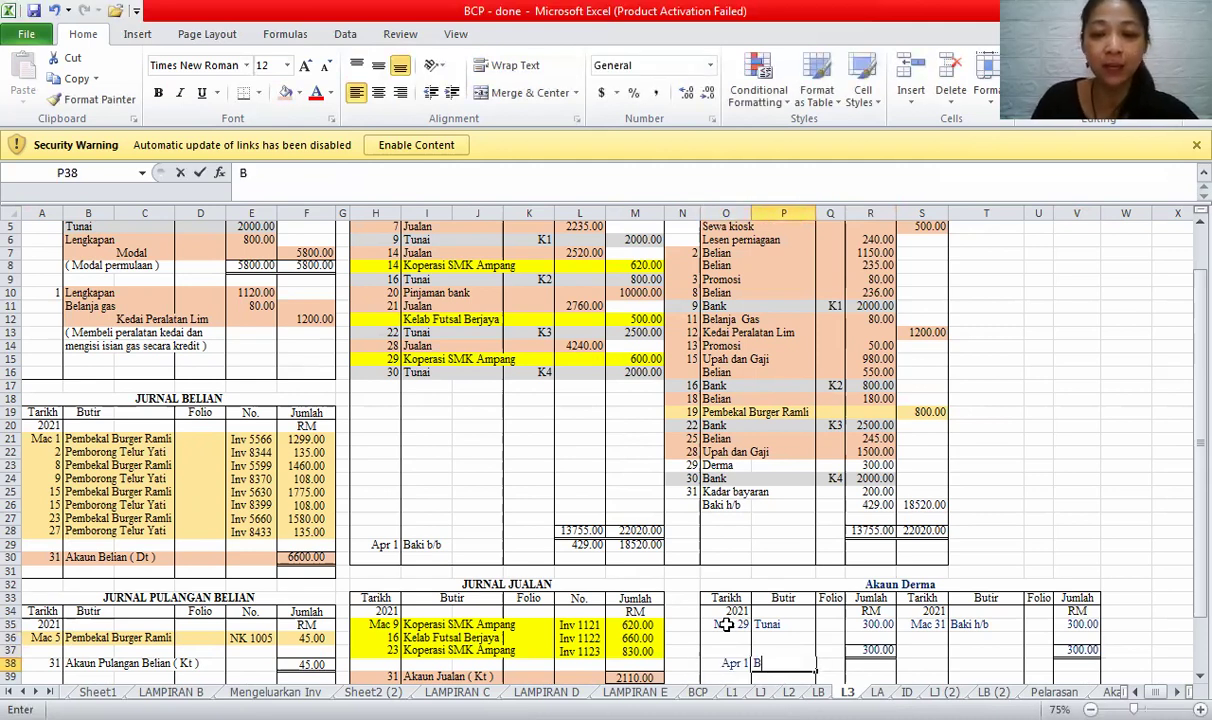
type("aki b/b")
key("Tab")
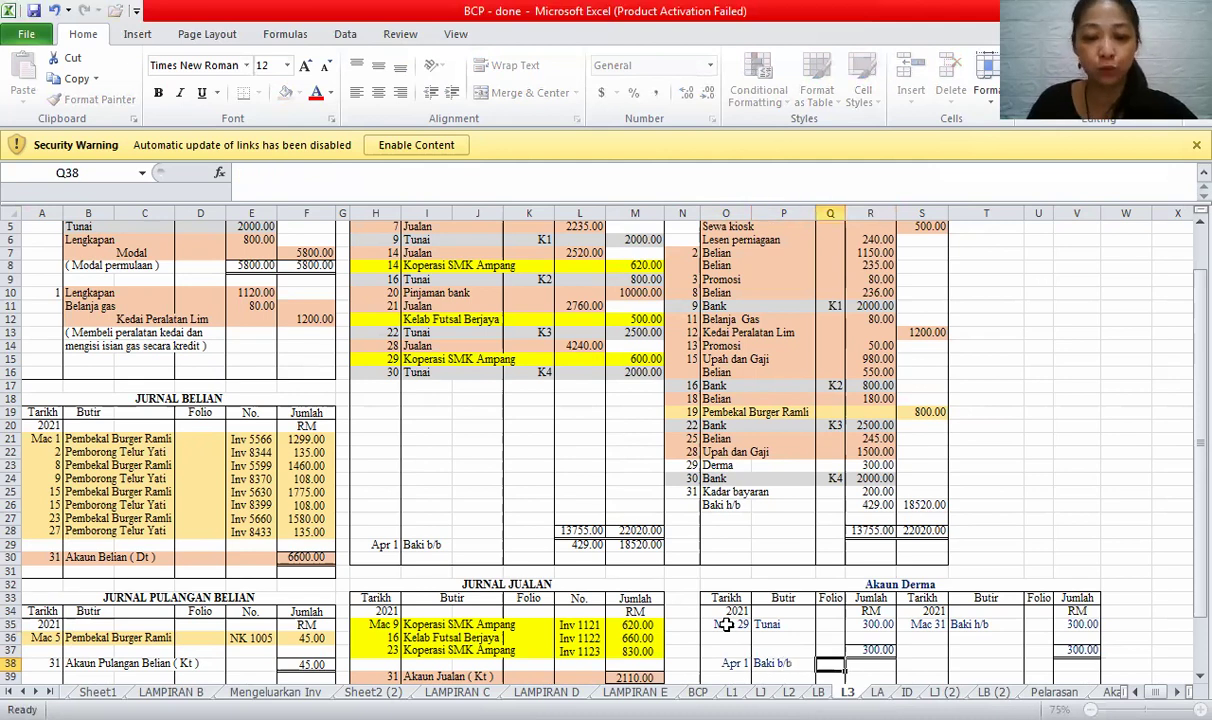
key("Tab")
type("300")
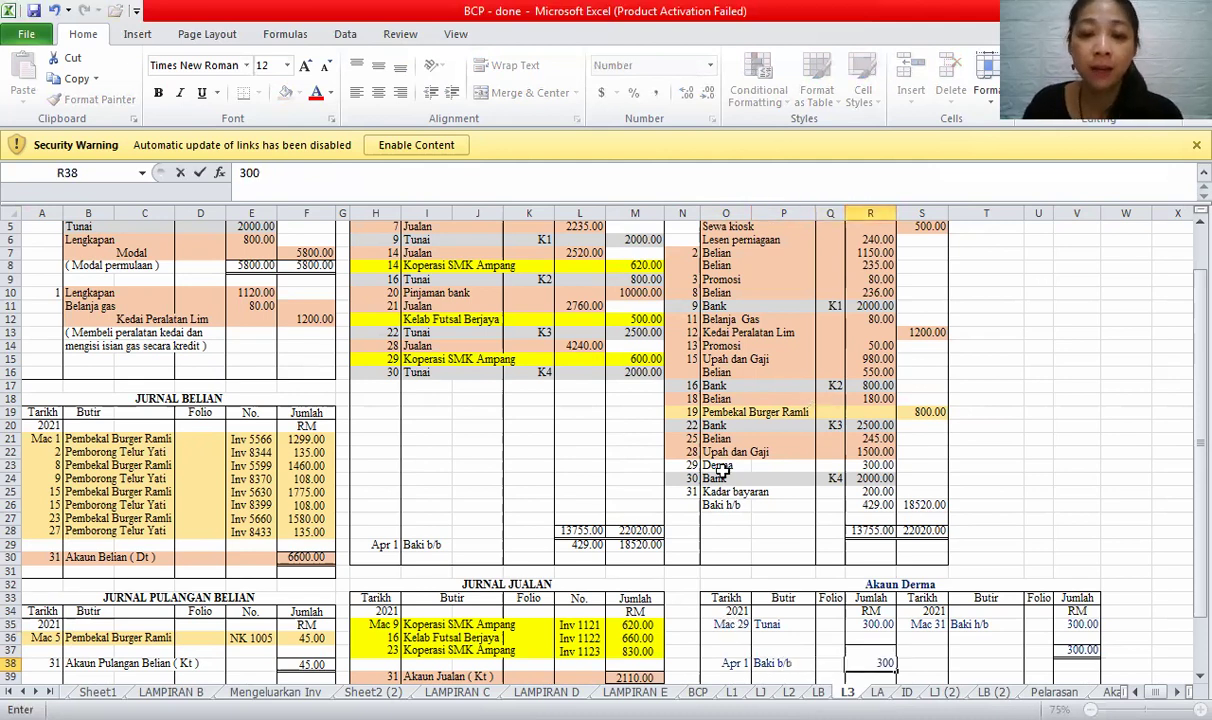
- Shade the 29 Derma payment row of the cash book with the orange fill used for posted entries
left_click(830, 398)
left_click_drag(868, 464, 682, 465)
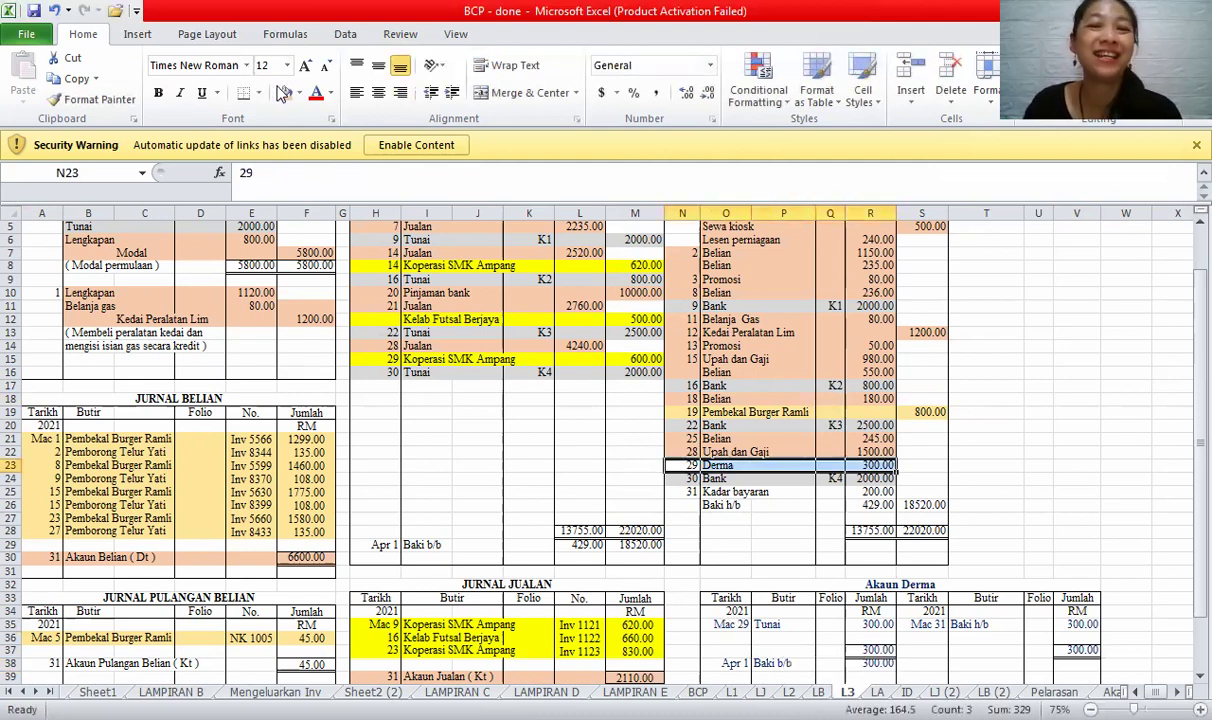
left_click(1062, 408)
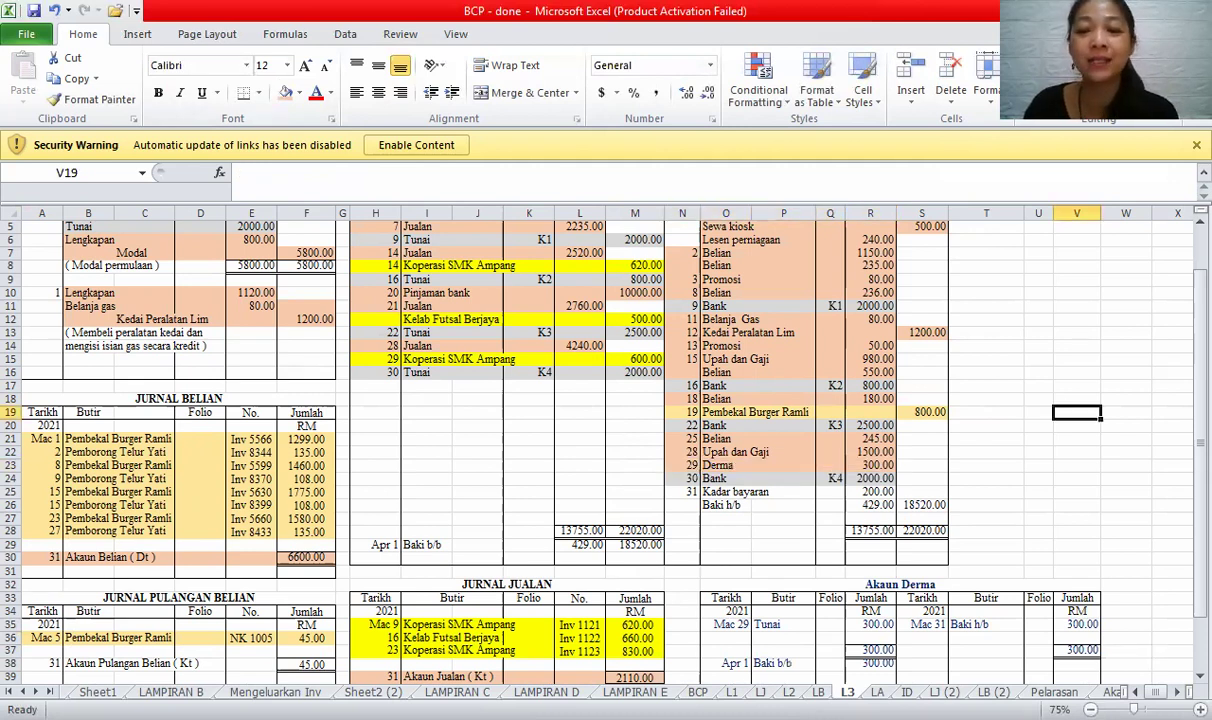
- Review the completed Akaun Derma ledger on sheet LA
key("ctrl+Page_Down")
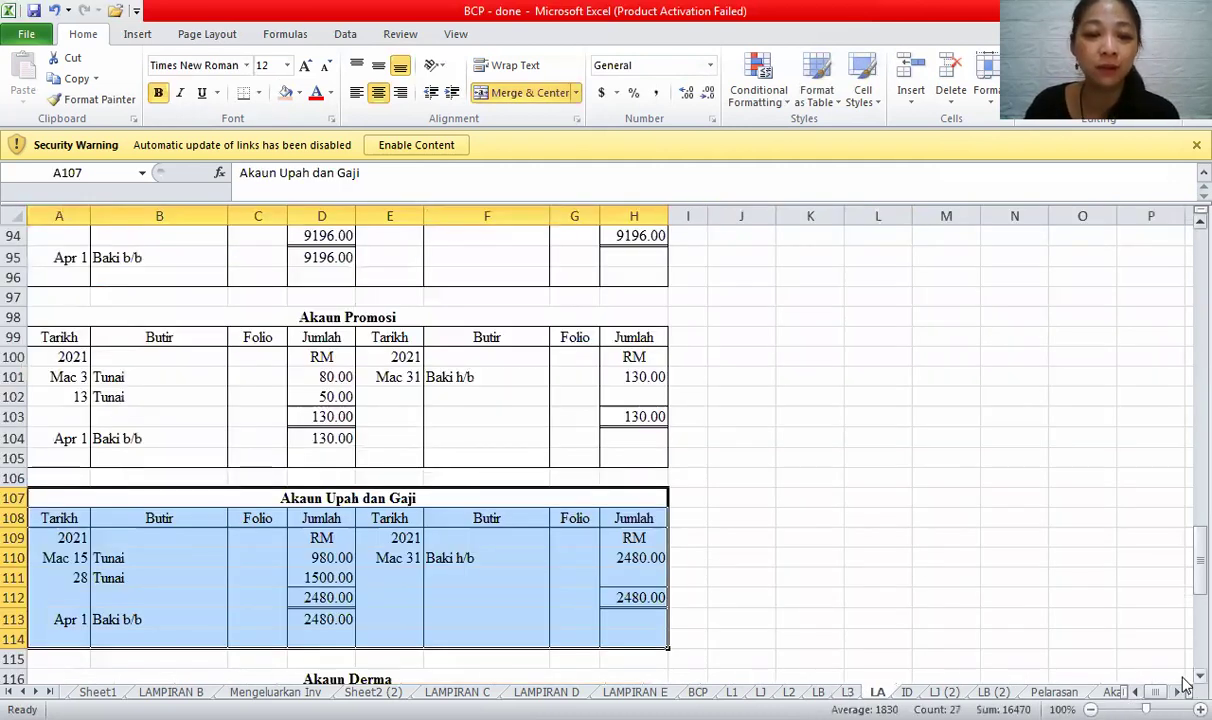
scroll(1120, 648, "down", 1)
scroll(478, 590, "down", 1)
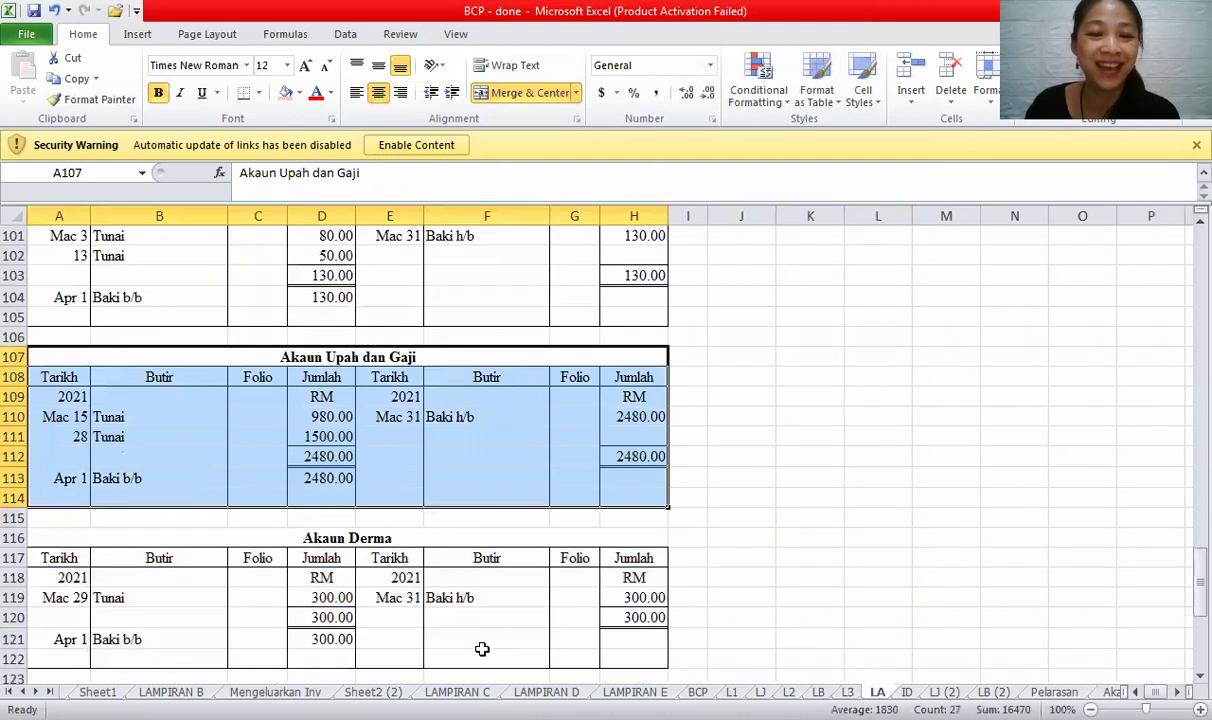
left_click_drag(347, 538, 640, 659)
- Retitle the Akaun Derma ledger on sheet L3 as Akaun Kadar Bayaran for the Kadar bayaran payment
key("ctrl+Page_Up")
left_click(682, 491)
left_click(870, 491, "shift")
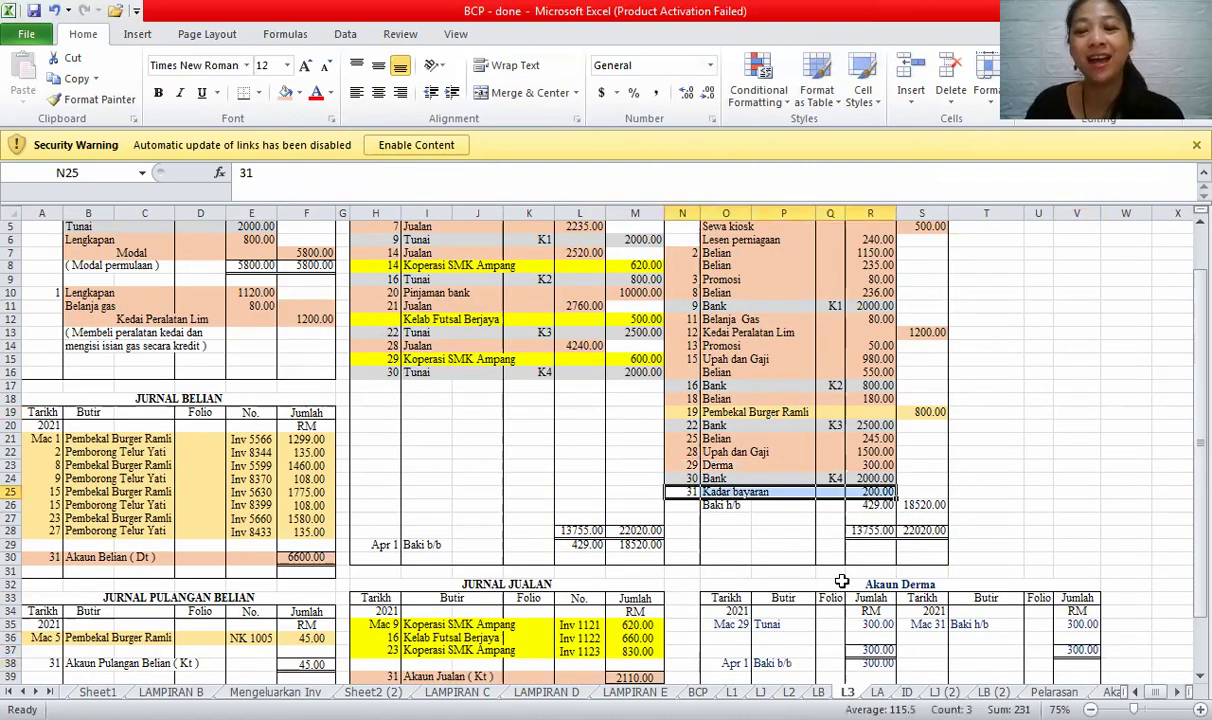
left_click(810, 584)
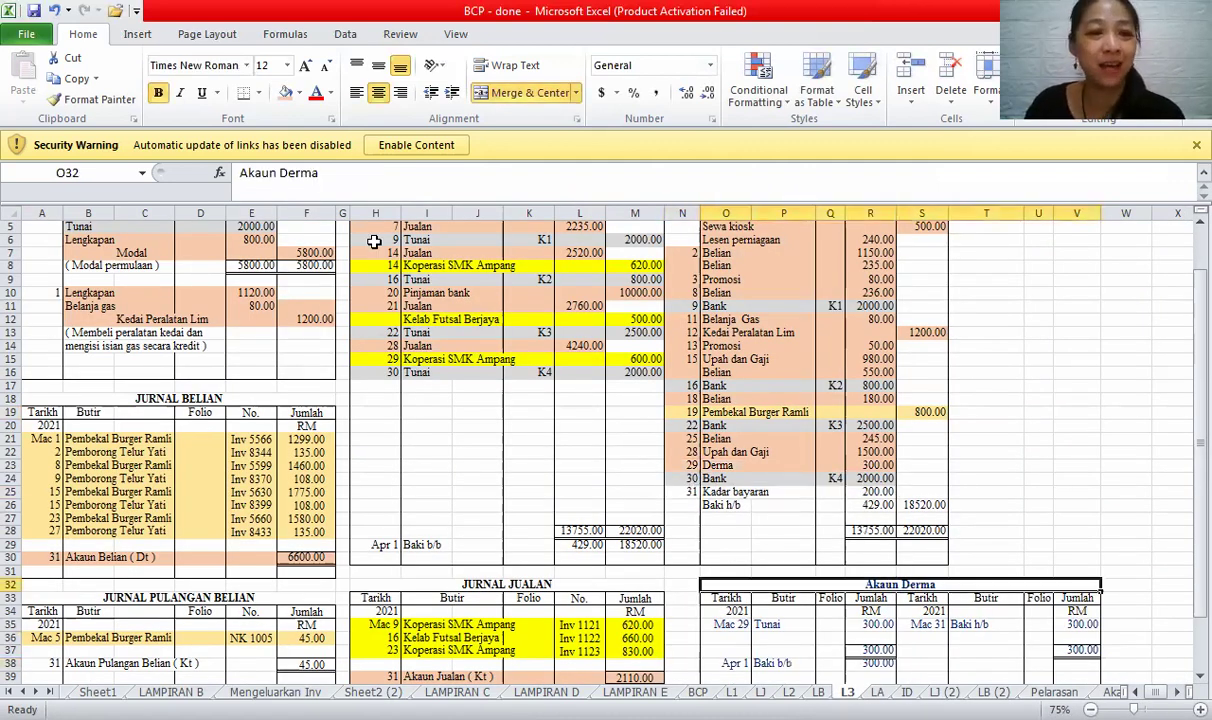
double_click(290, 175)
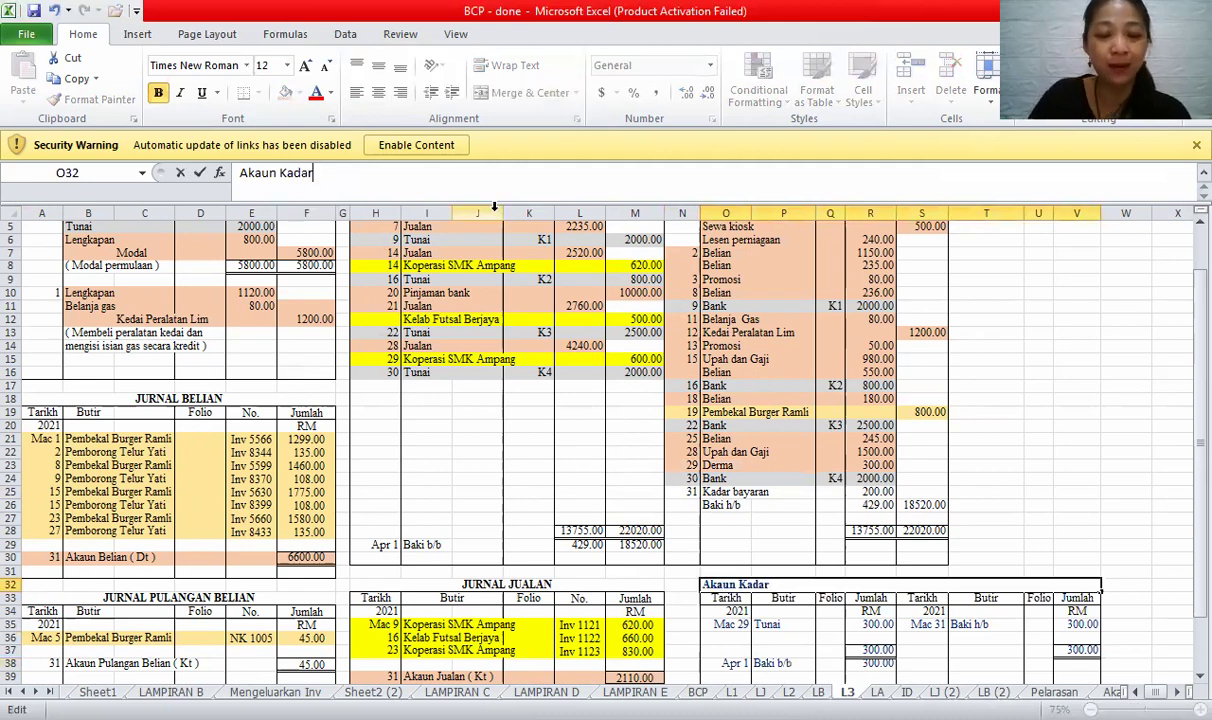
type("Bayar")
type("a")
type("n")
key("Return")
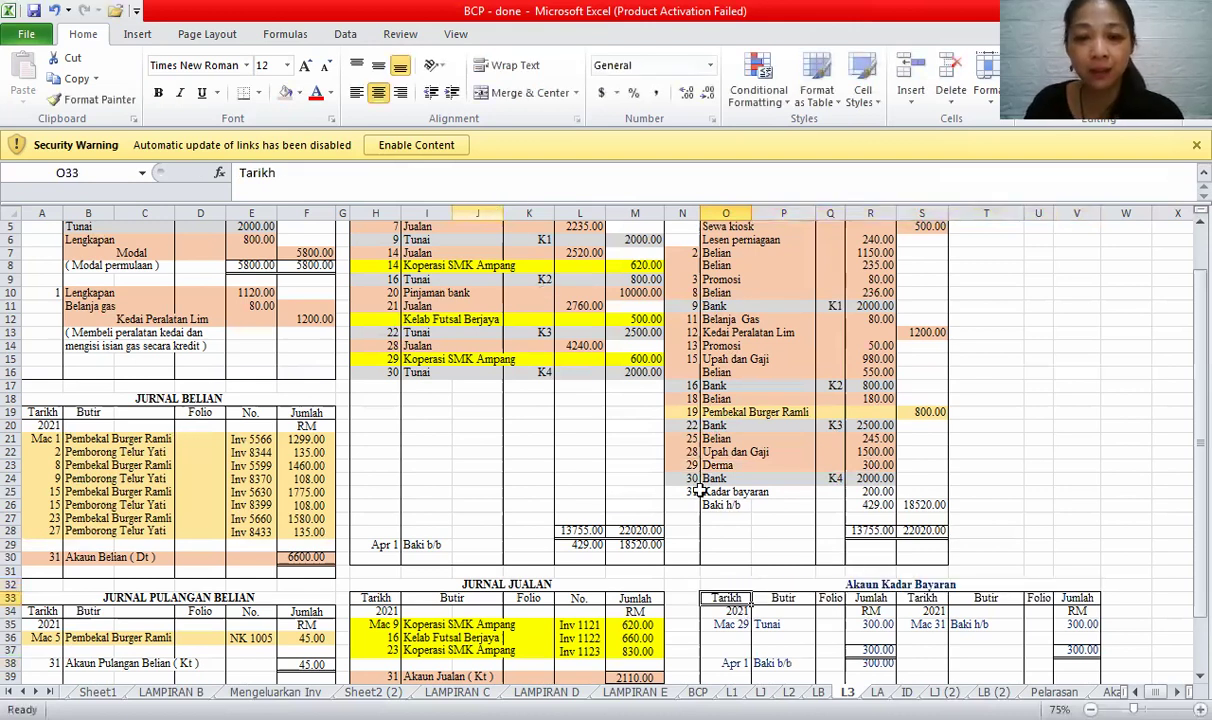
- Shade the 31 Kadar bayaran payment row of the cash book with the same orange fill
left_click(851, 492)
left_click_drag(716, 624, 1082, 668)
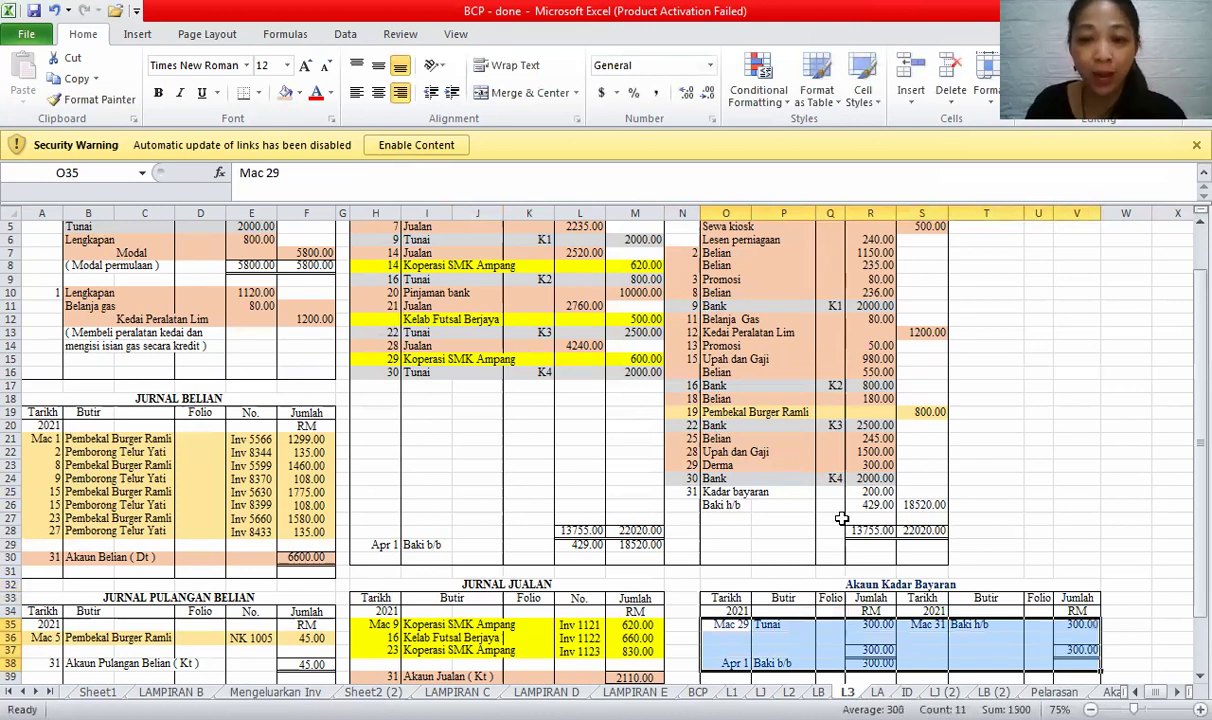
left_click_drag(688, 493, 818, 478)
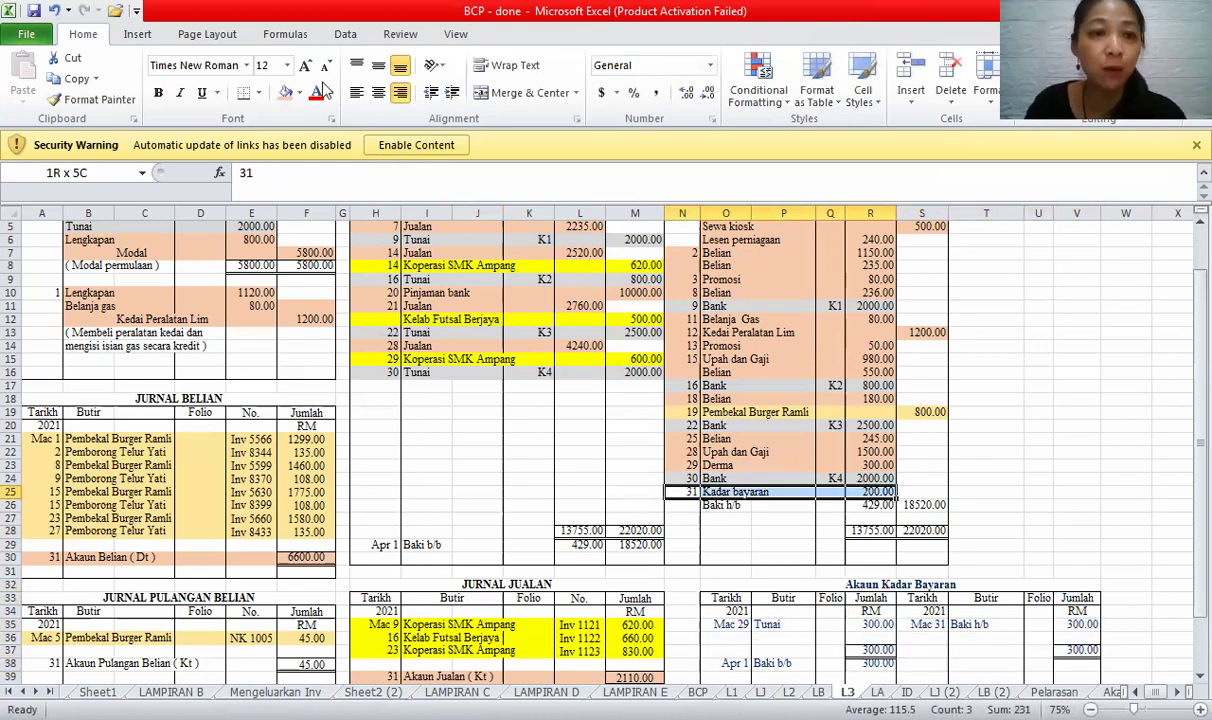
- Change the Tunai debit entry of Akaun Kadar Bayaran to Mac 31 with an amount of 200
left_click(733, 625)
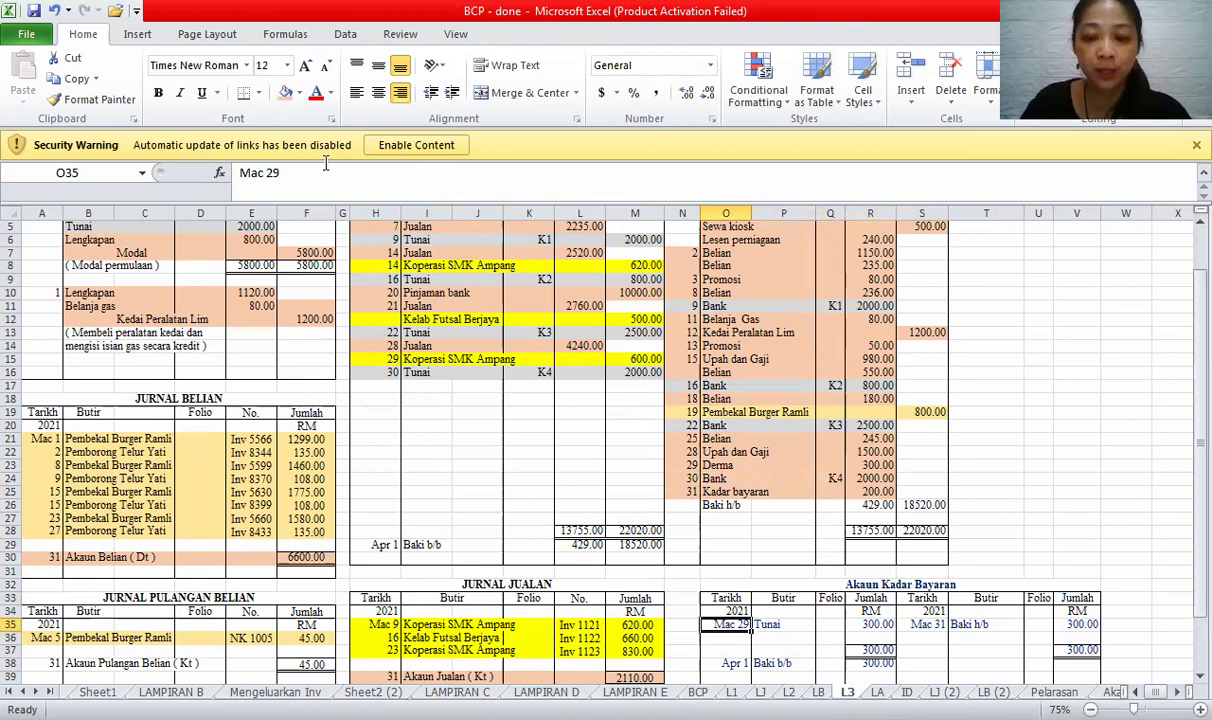
type("Mac 31")
key("Return")
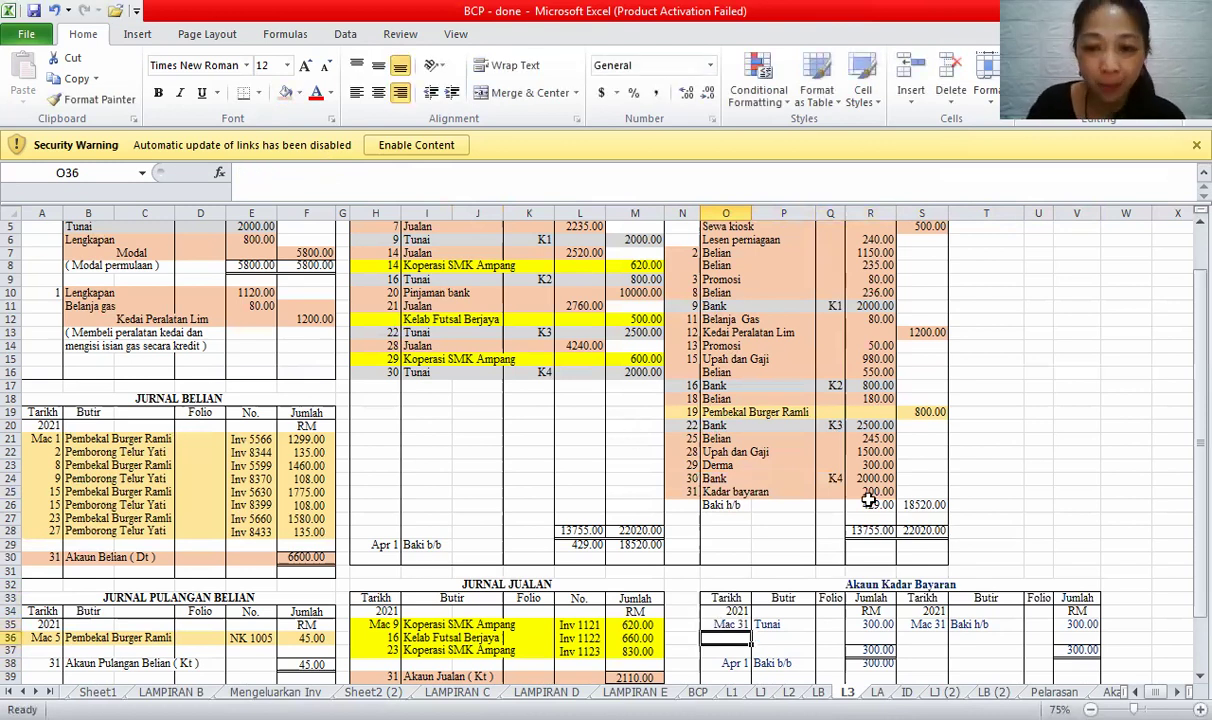
left_click(782, 624)
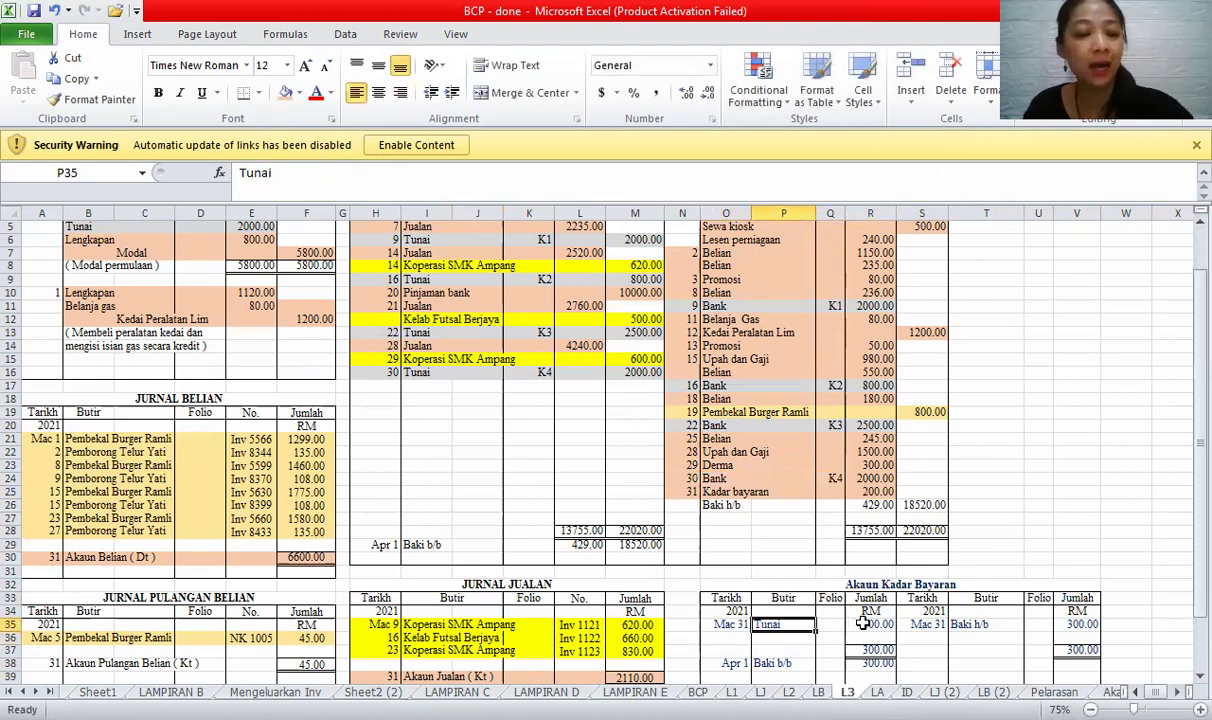
left_click(870, 624)
type("200")
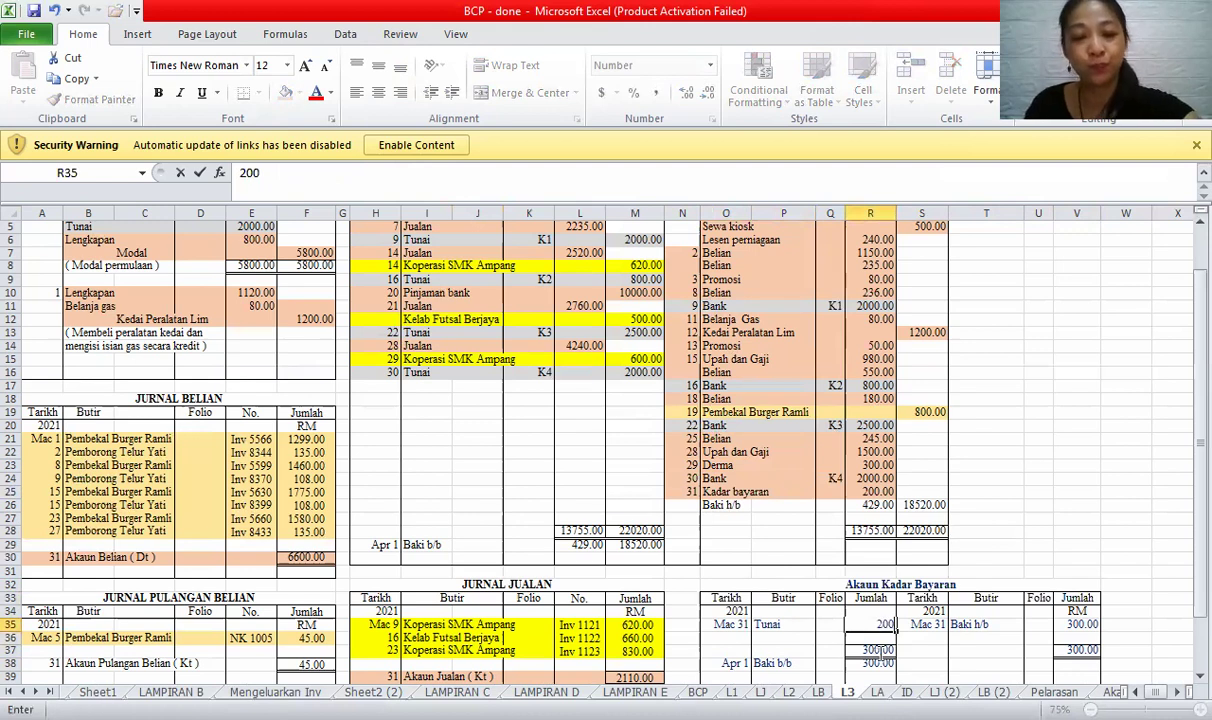
key("Return")
- Set both totals and the Baki h/b and Baki b/b amounts of Akaun Kadar Bayaran to 200
key("Return")
type("200")
left_click(1085, 624)
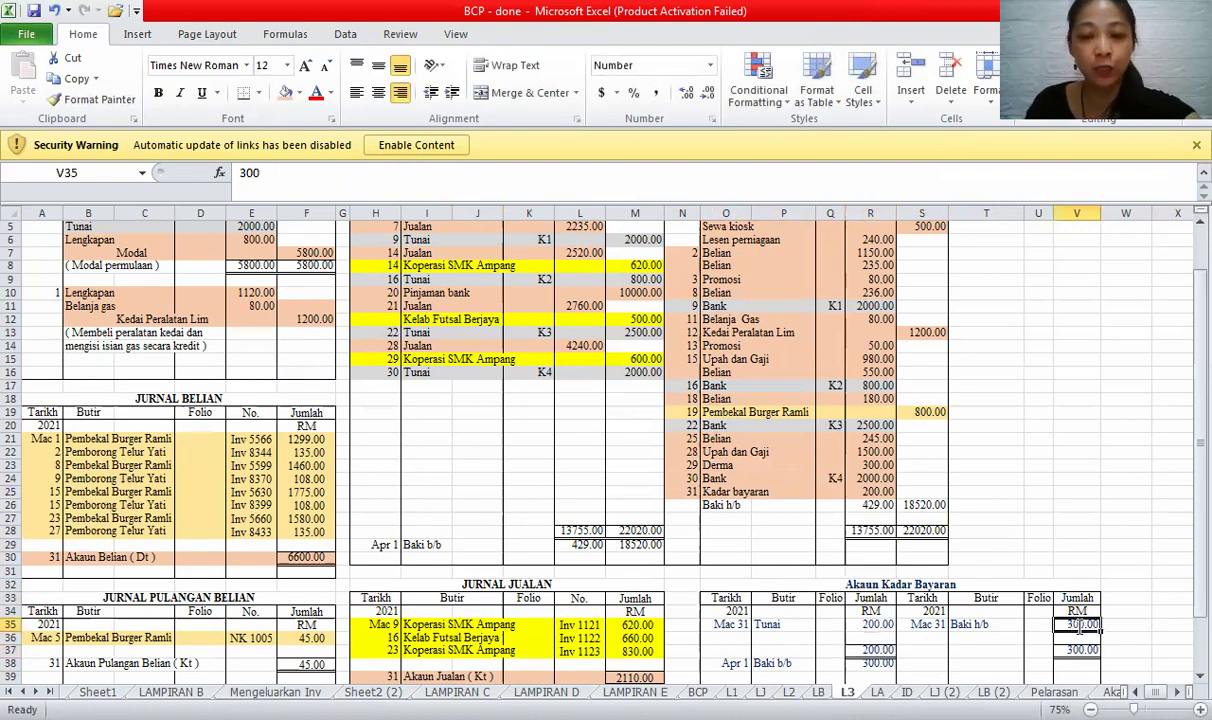
type("200")
left_click(1078, 650)
type("200")
left_click(870, 663)
type("200")
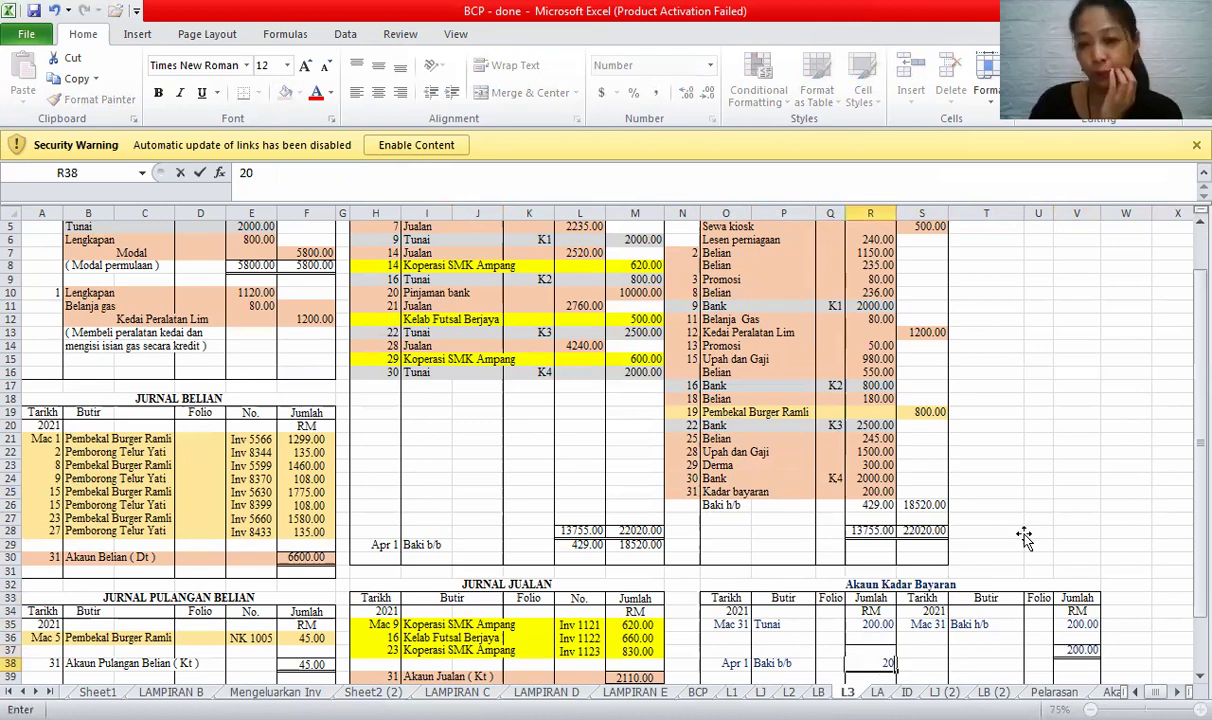
left_click(986, 545)
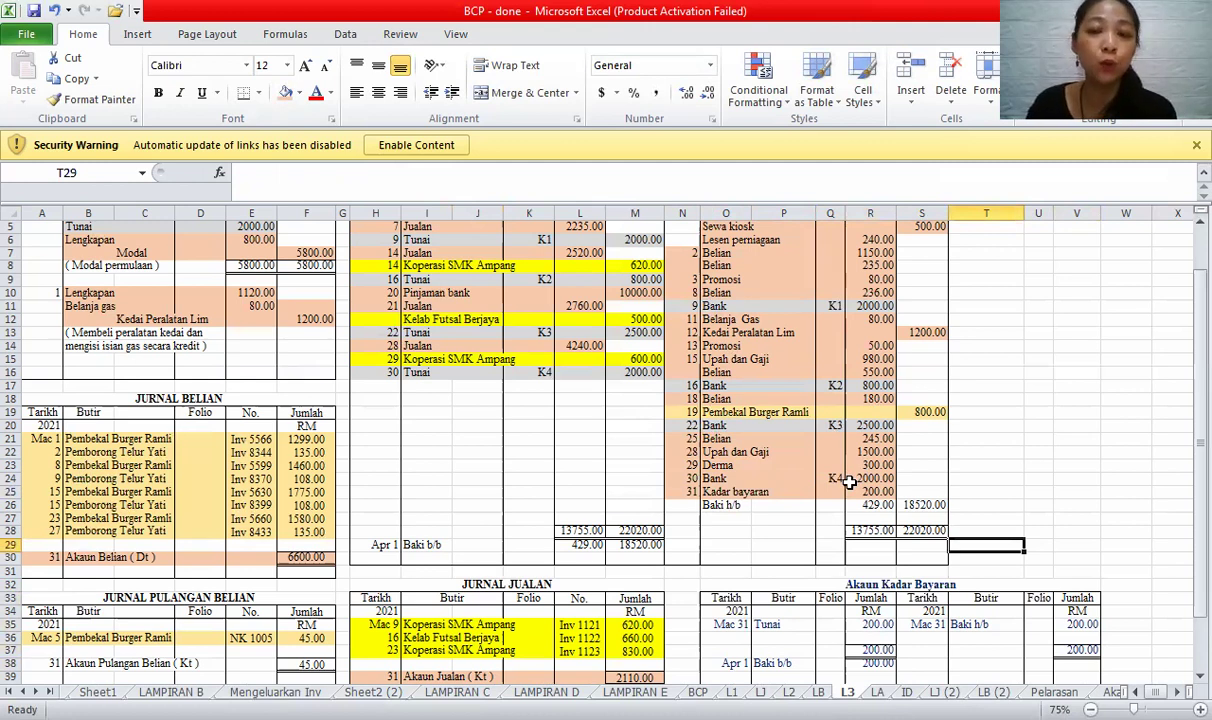
- Examine the month-end posting rows of Jurnal Belian, Jurnal Pulangan Belian and Jurnal Jualan
left_click(216, 398)
left_click_drag(26, 557, 299, 557)
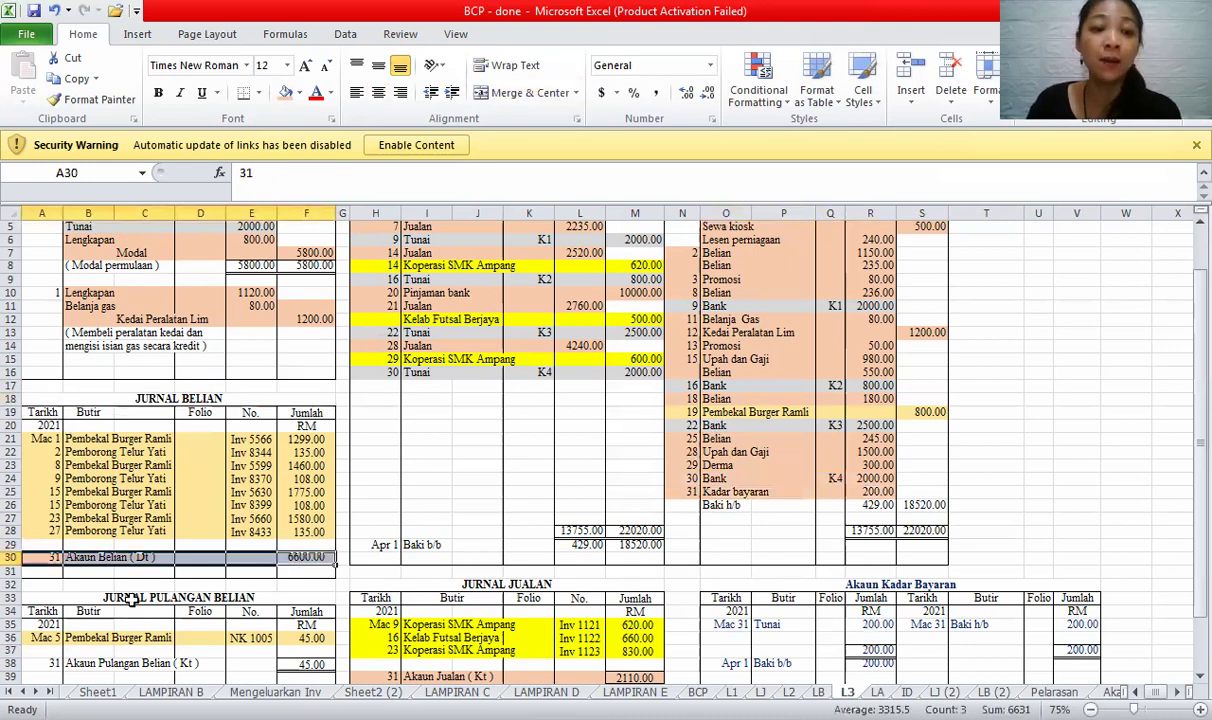
left_click(125, 598)
left_click_drag(48, 663, 305, 663)
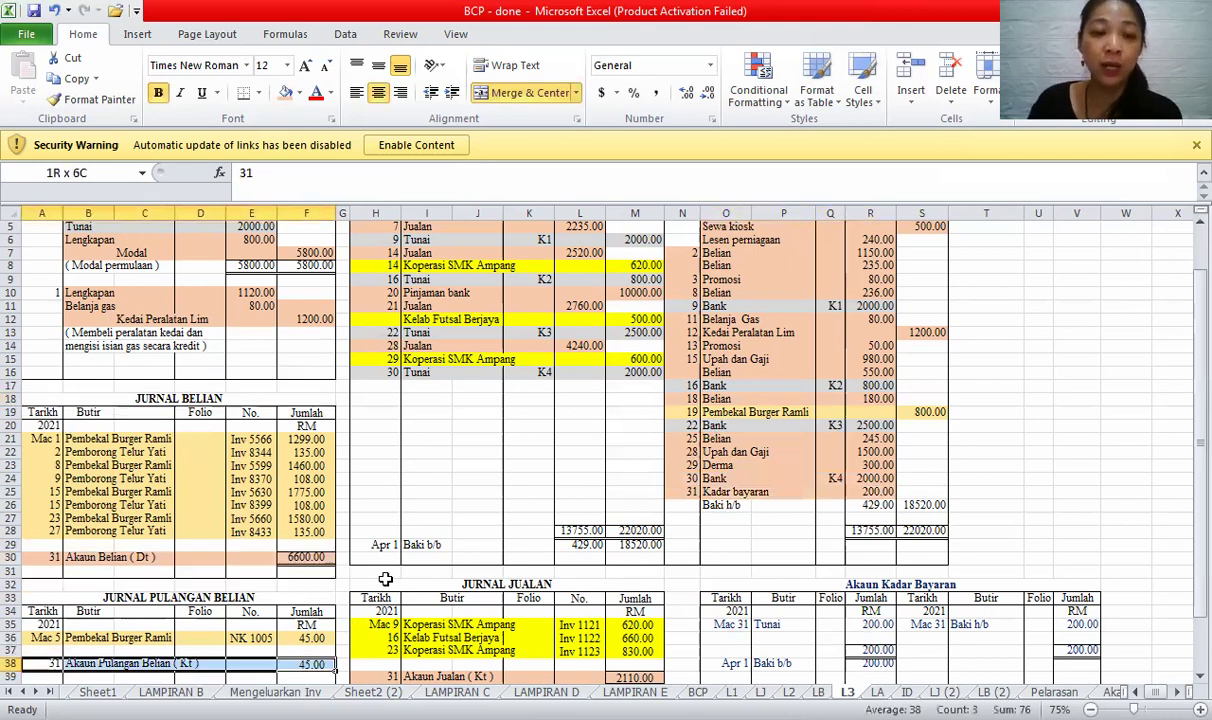
left_click(365, 583)
left_click(372, 676)
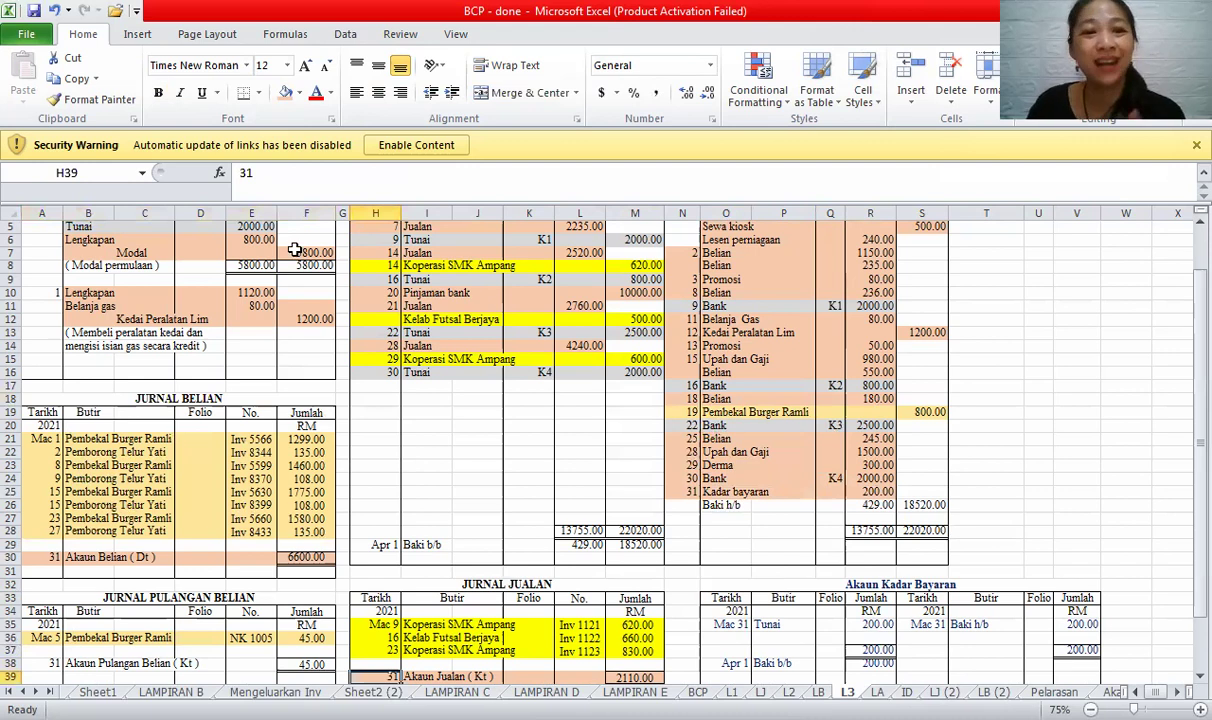
- Retitle the Akaun Kadar Bayaran ledger as Akaun Pulangan Belian
left_click(781, 586)
key("F2")
key("ctrl+shift+Left")
key("ctrl+shift+Left")
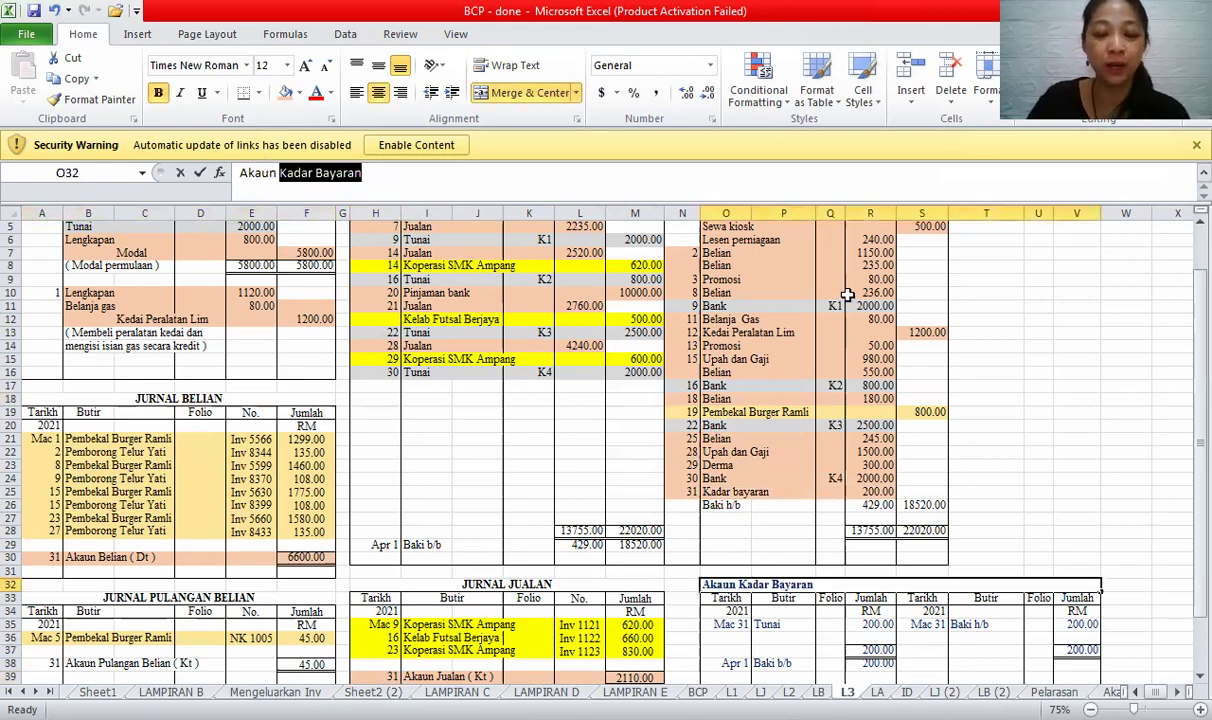
type("Pulangan")
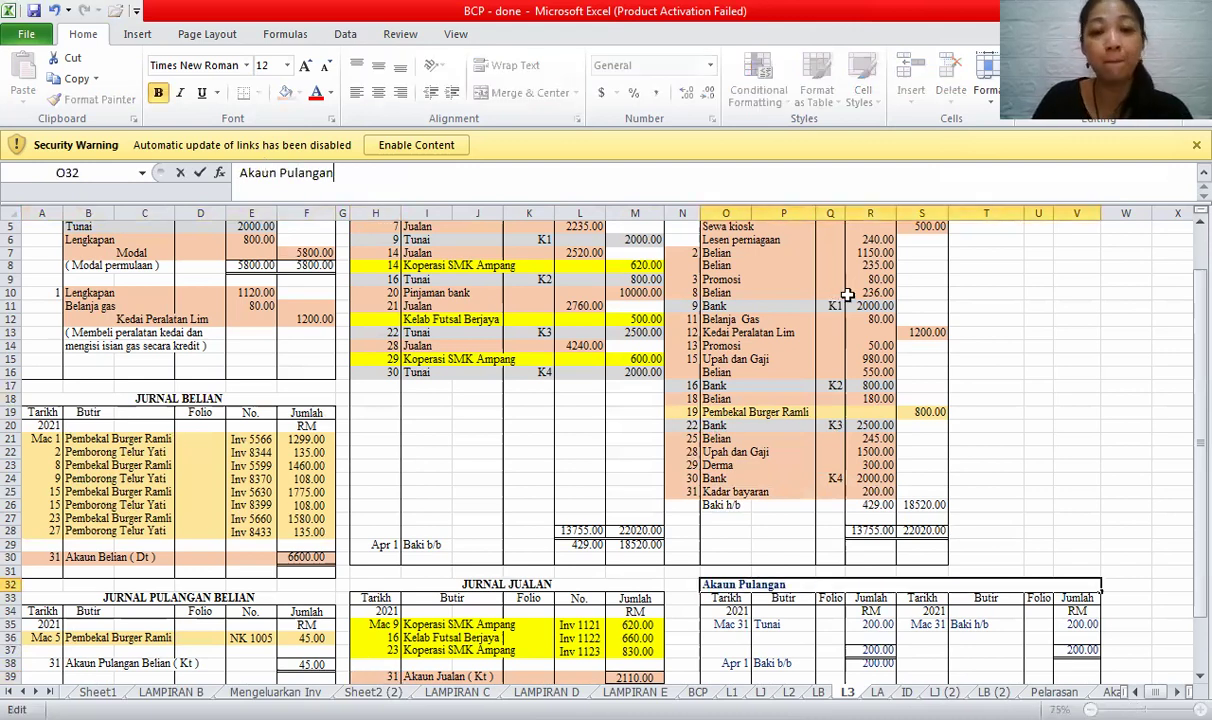
type(" Belian")
key("Return")
- Clear the old Kadar Bayaran entries, totals and balances from the Akaun Pulangan Belian ledger
left_click_drag(725, 622, 1060, 670)
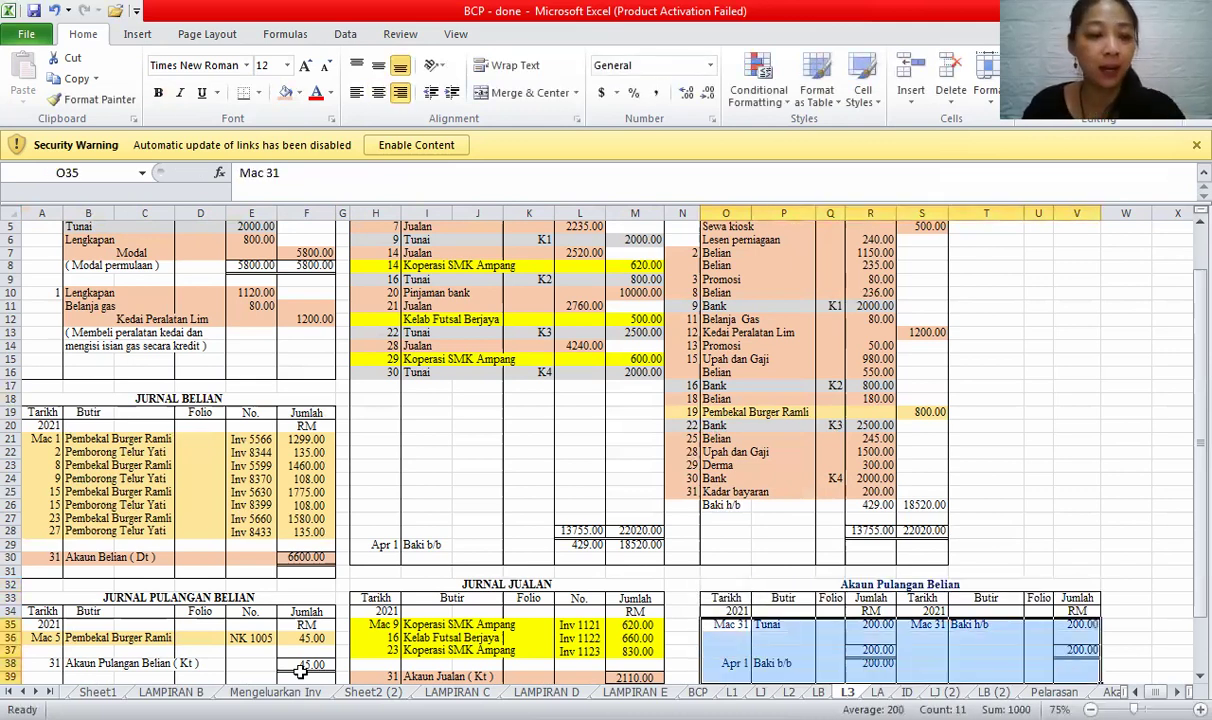
key("Delete")
- Post the Jurnal Pulangan Belian total to the credit side of Akaun Pulangan Belian as Mac 31, Akaun belum bayar, 45
left_click(188, 665)
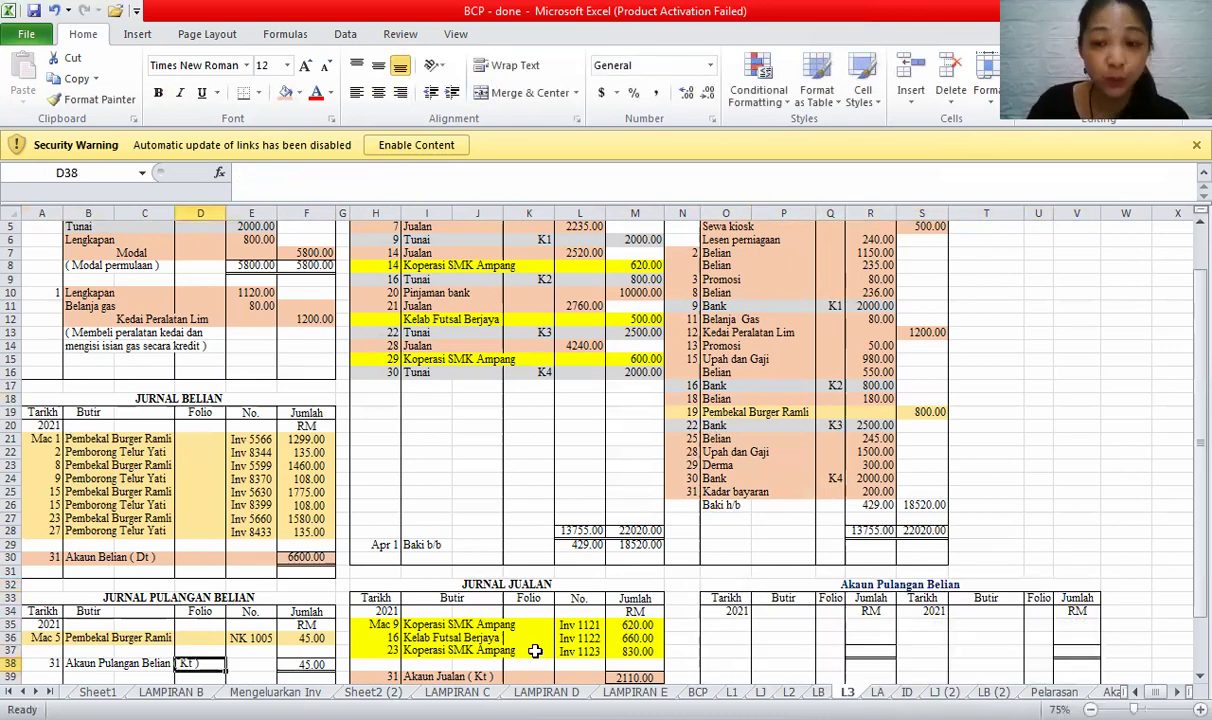
left_click(1068, 624)
type("45")
left_click(1074, 505)
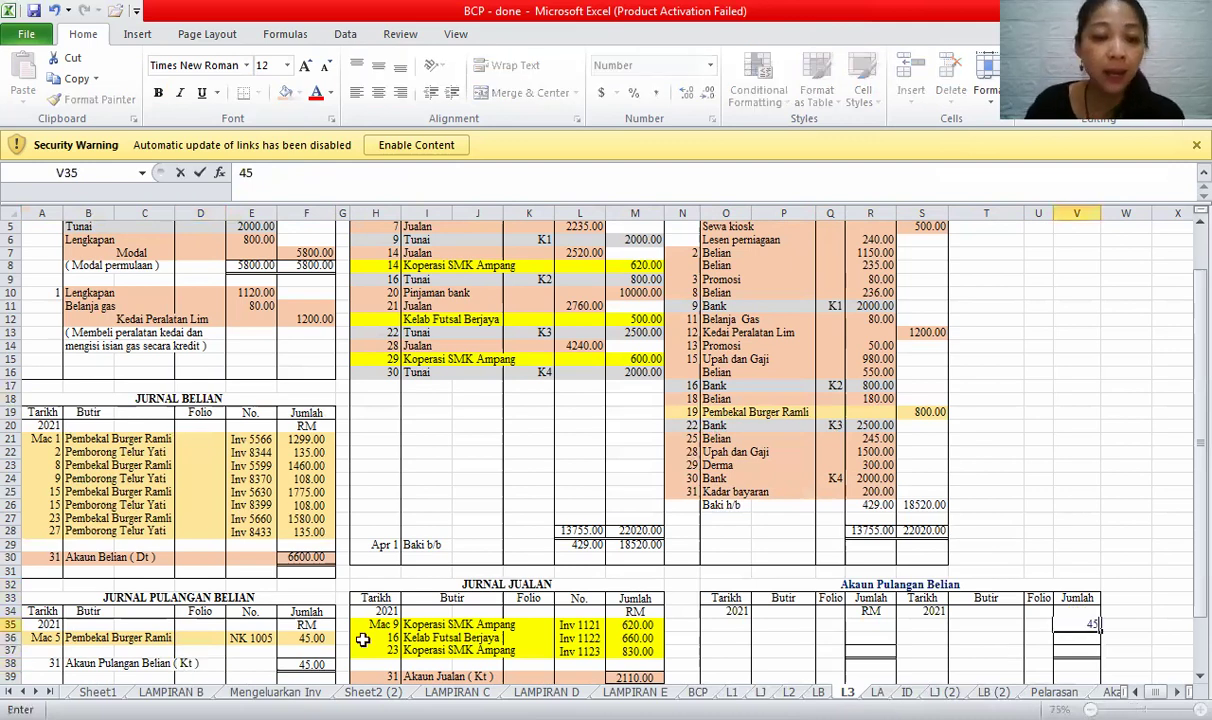
left_click_drag(42, 664, 310, 664)
left_click(929, 622)
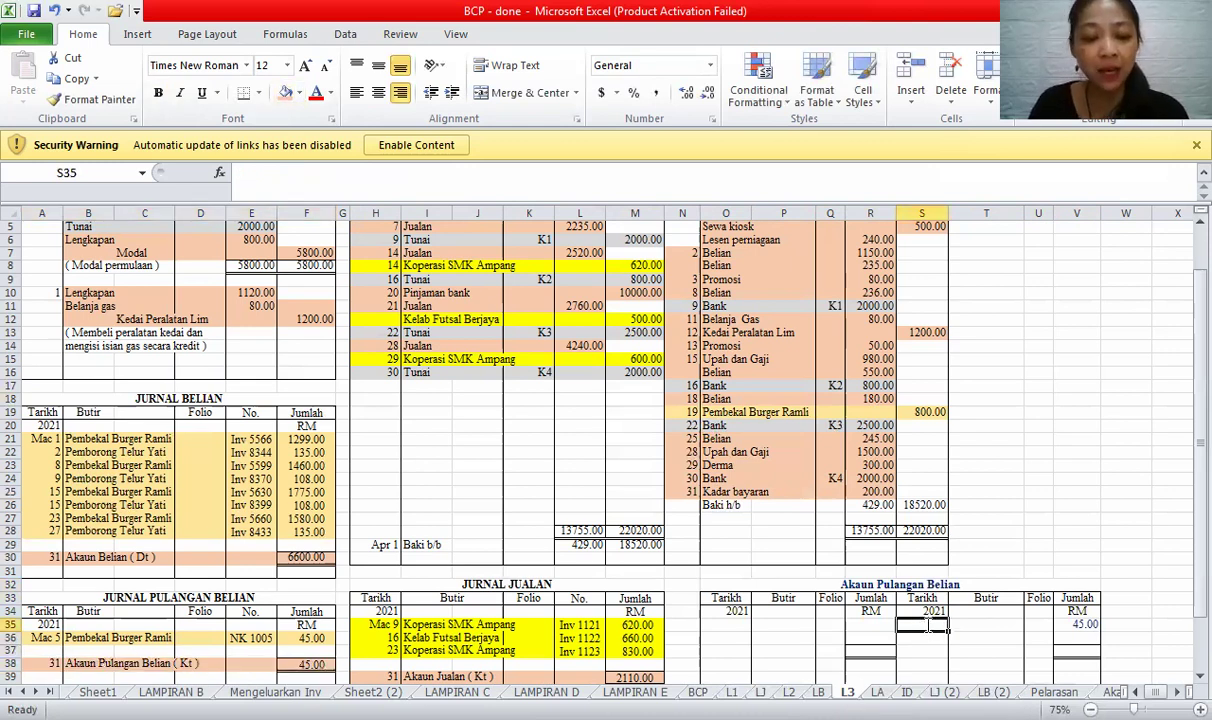
type("Mac 31")
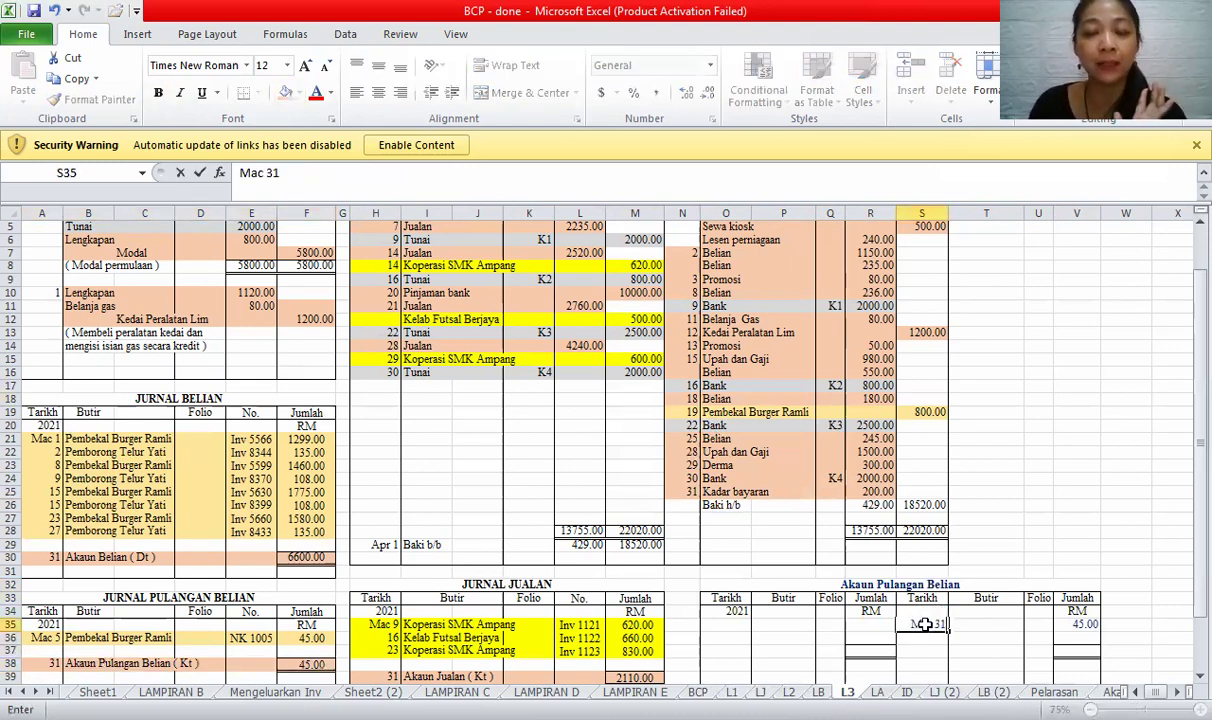
key("Tab")
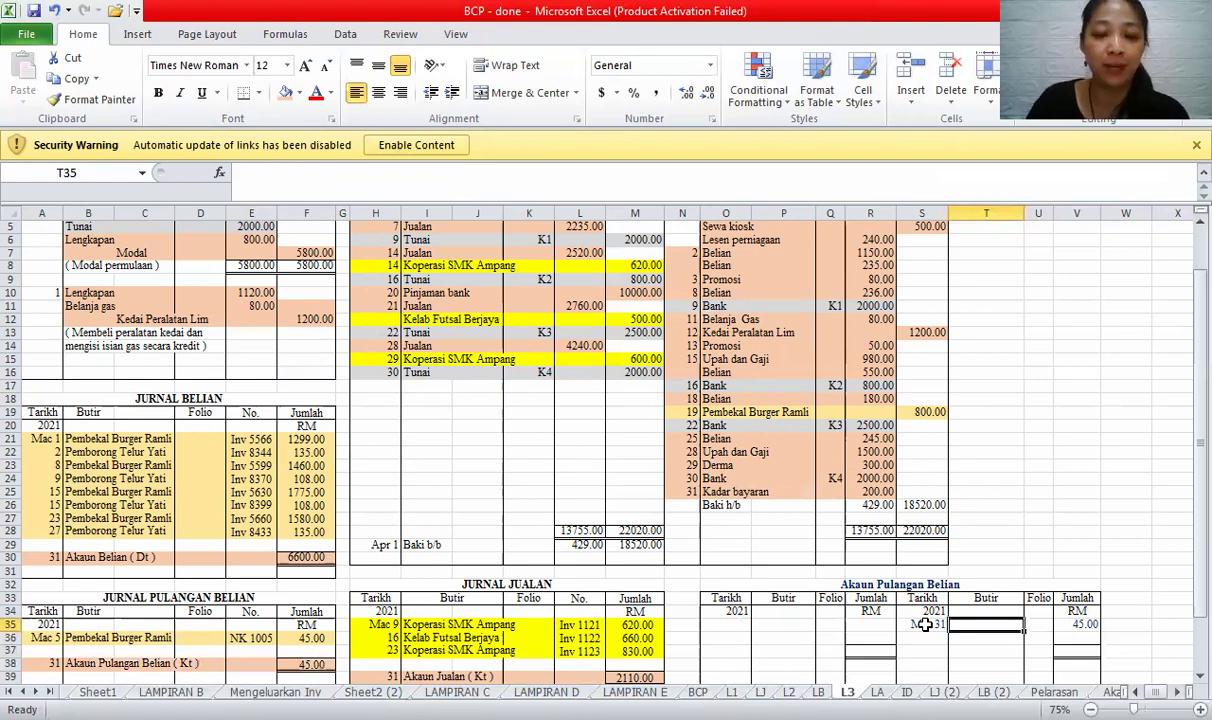
type("Akaun belum ba")
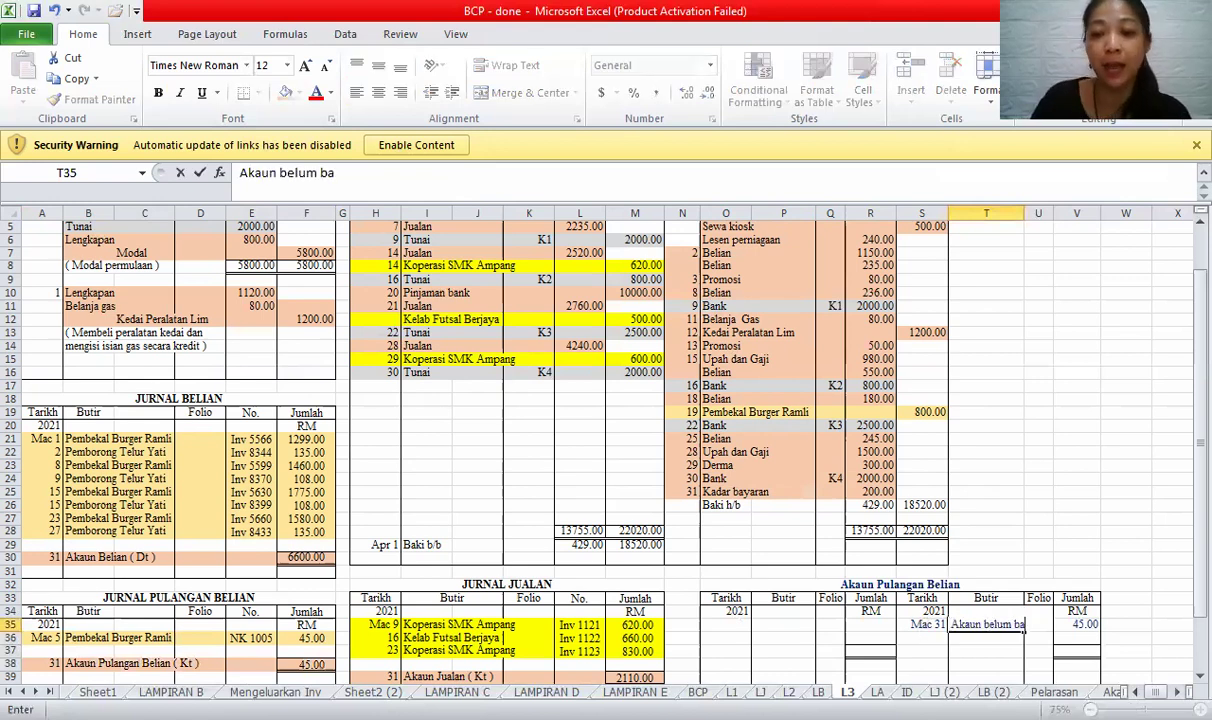
type("yar")
left_click(1118, 560)
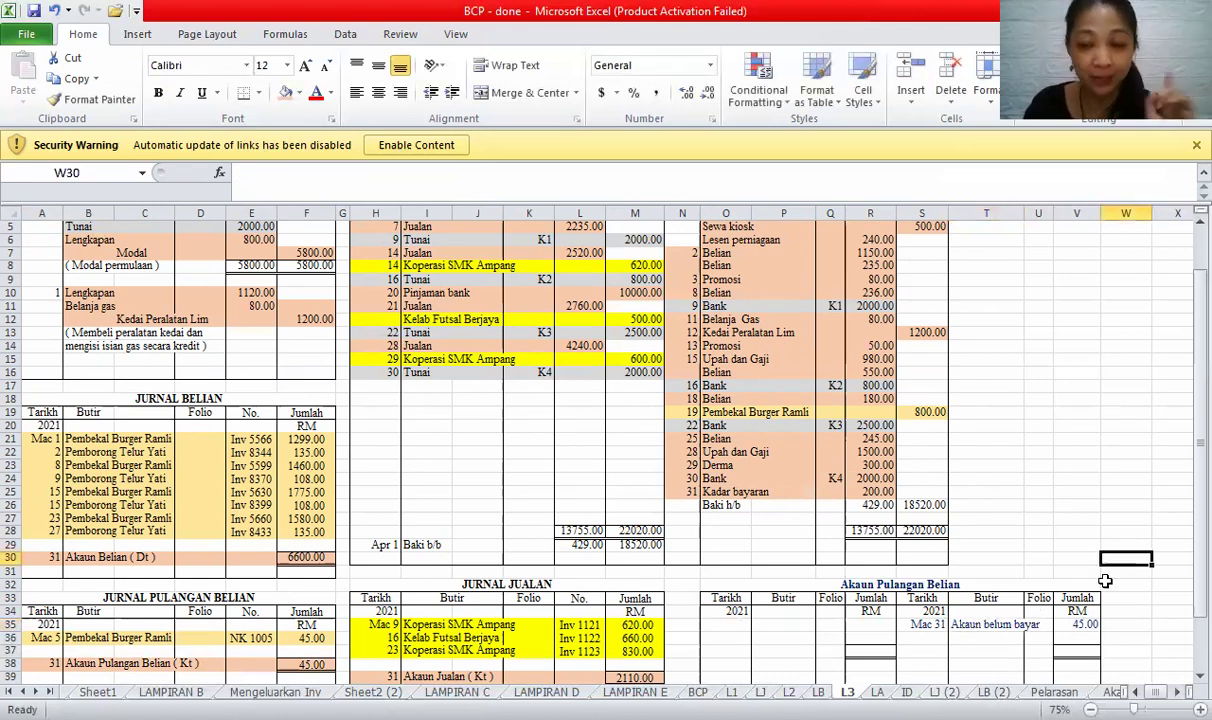
- Enter 45 as the total on both sides of Akaun Pulangan Belian
left_click(1070, 650)
type("45")
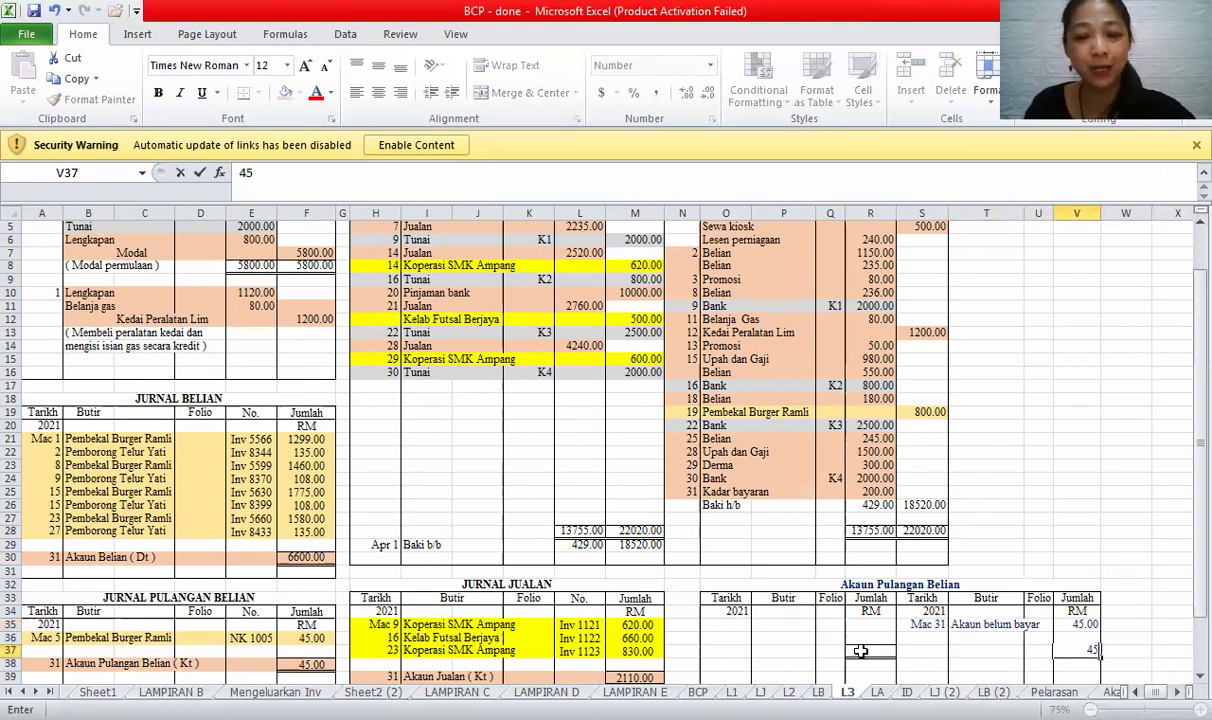
left_click(862, 650)
type("45")
- Enter the closing balance on the debit side of Akaun Pulangan Belian as Mac 31, Baki h/b, 45
left_click(864, 620)
type("45")
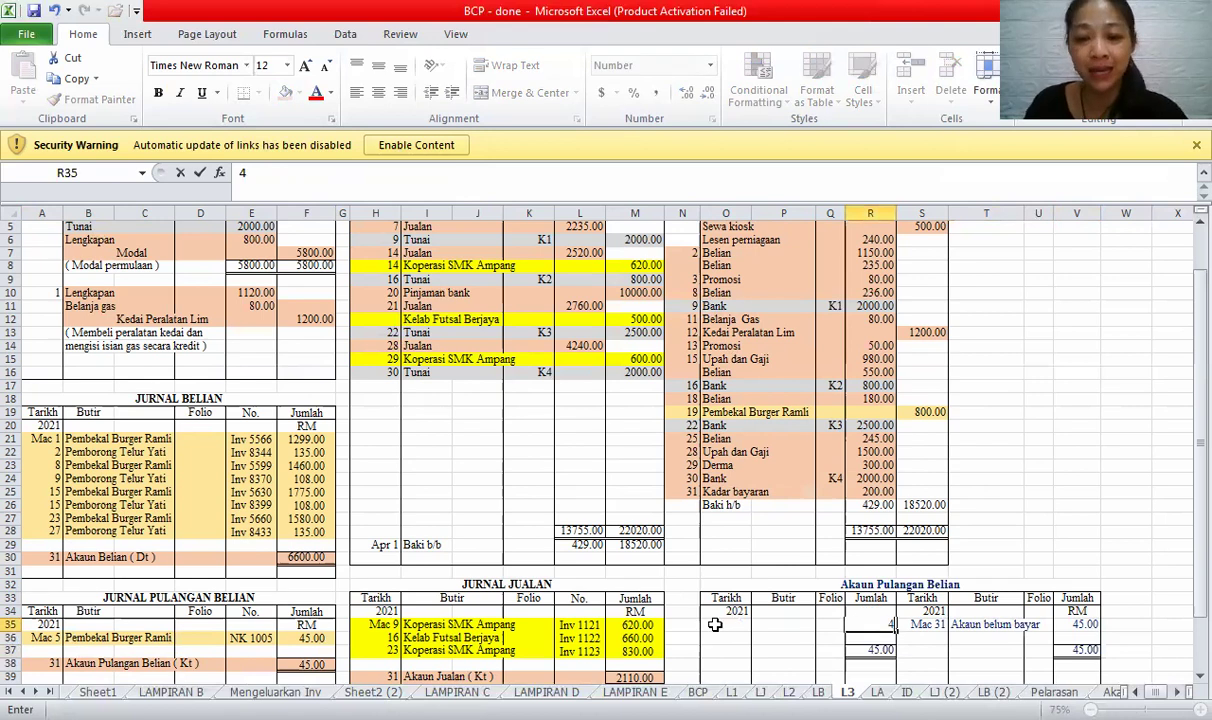
left_click(714, 625)
type("Mac 31")
key("Tab")
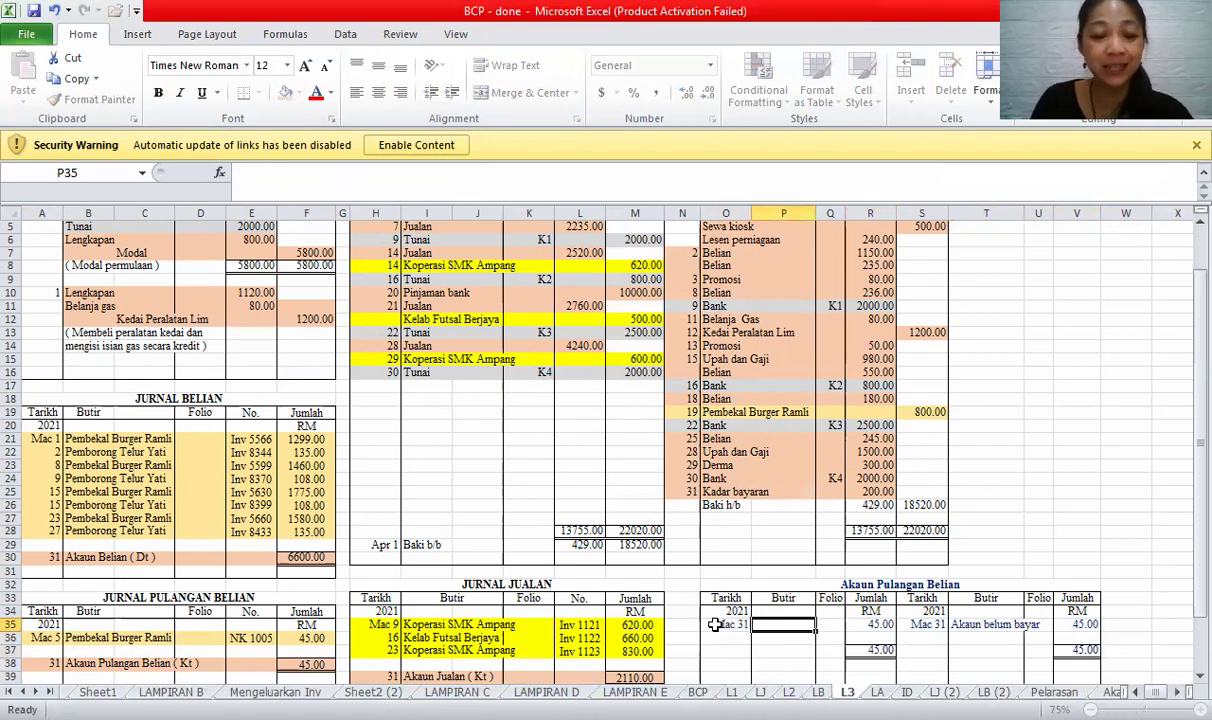
type("BAki")
key("BackSpace")
key("BackSpace")
key("BackSpace")
type("aki h/b")
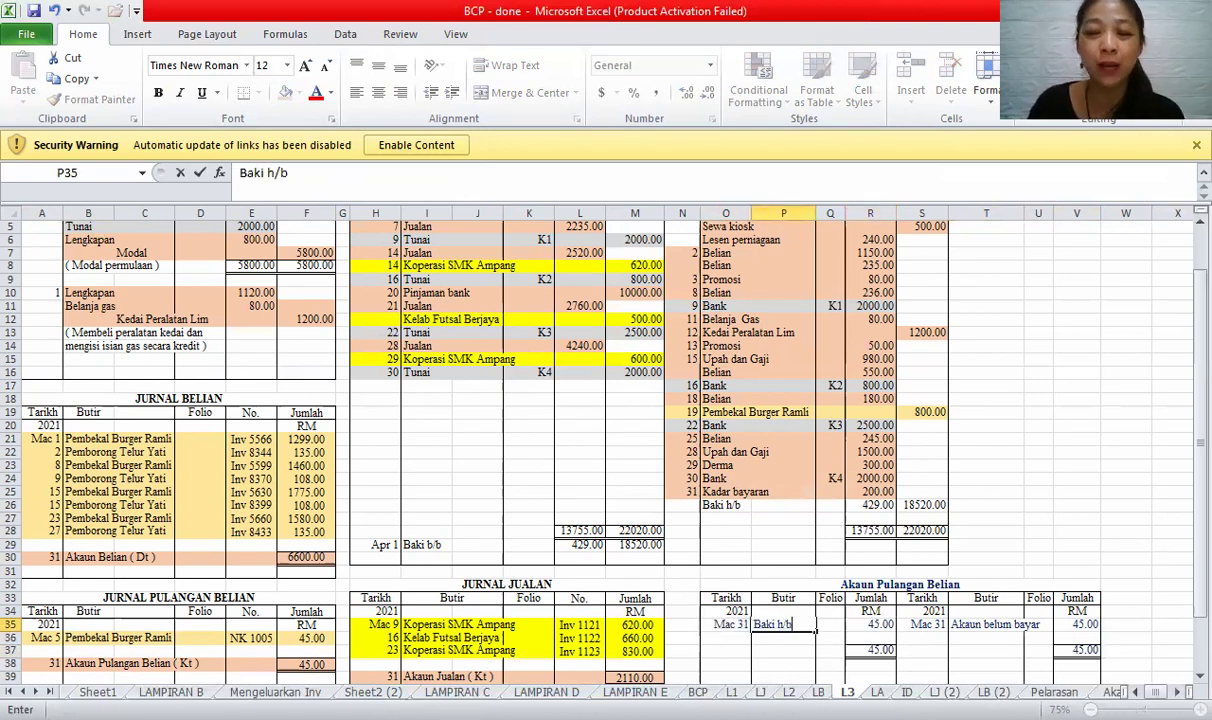
- Enter the opening balance on the credit side of Akaun Pulangan Belian as Apr 1, Baki b/b, 45
left_click(927, 666)
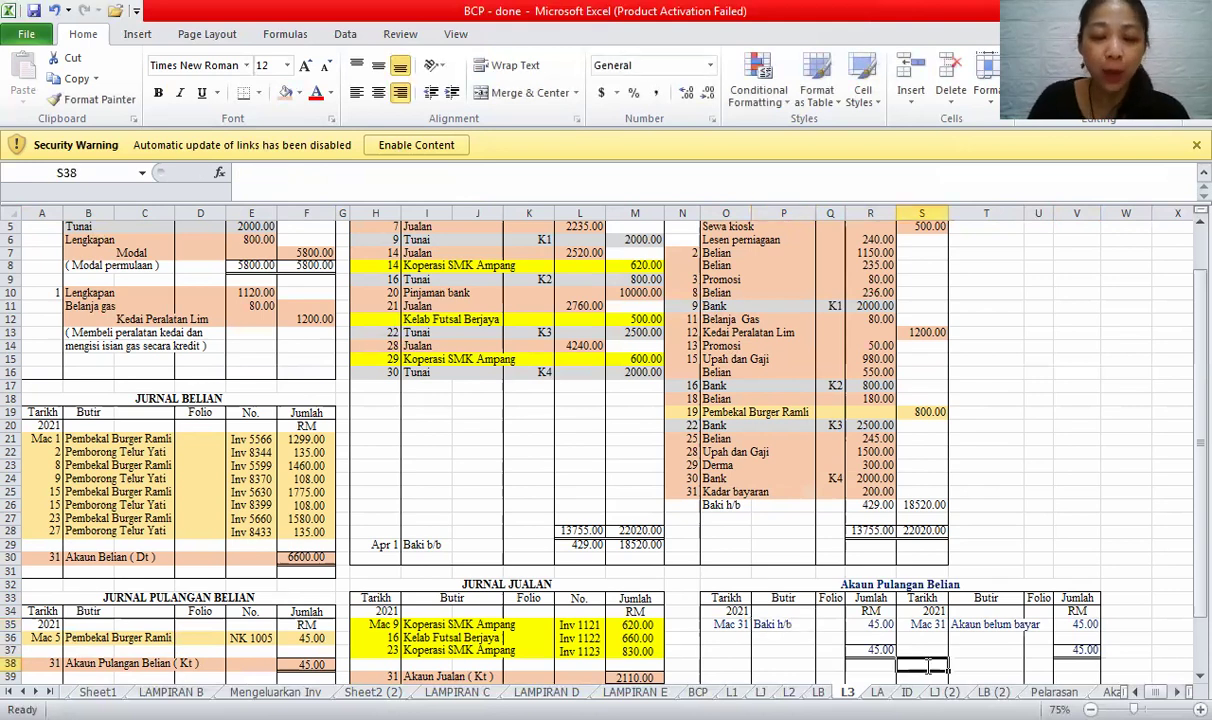
type("'Apr 1")
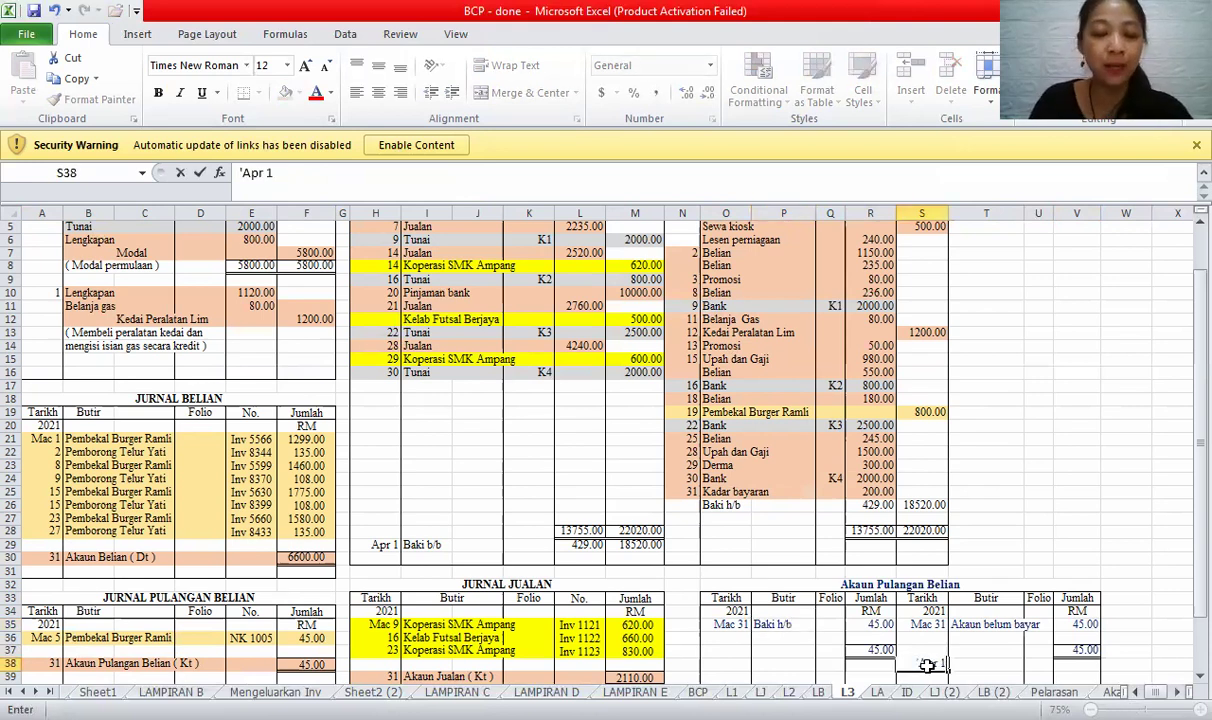
key("Tab")
type("Baki b/b")
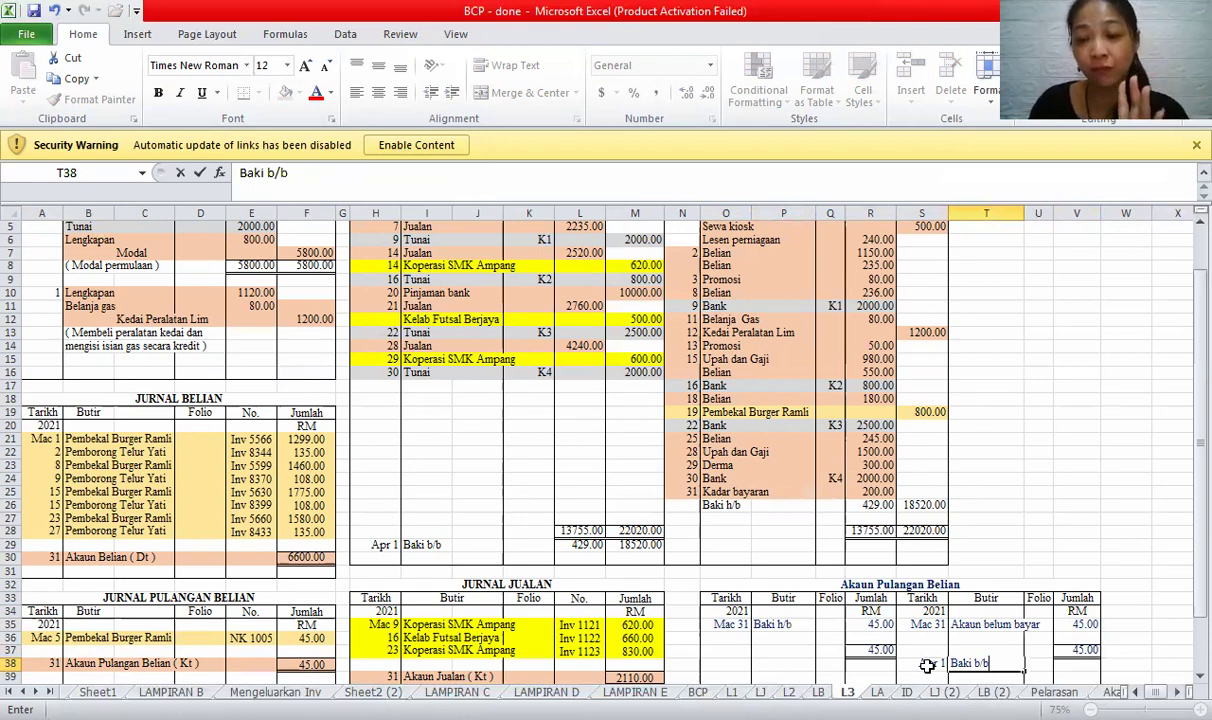
key("Tab")
key("Tab")
type("45")
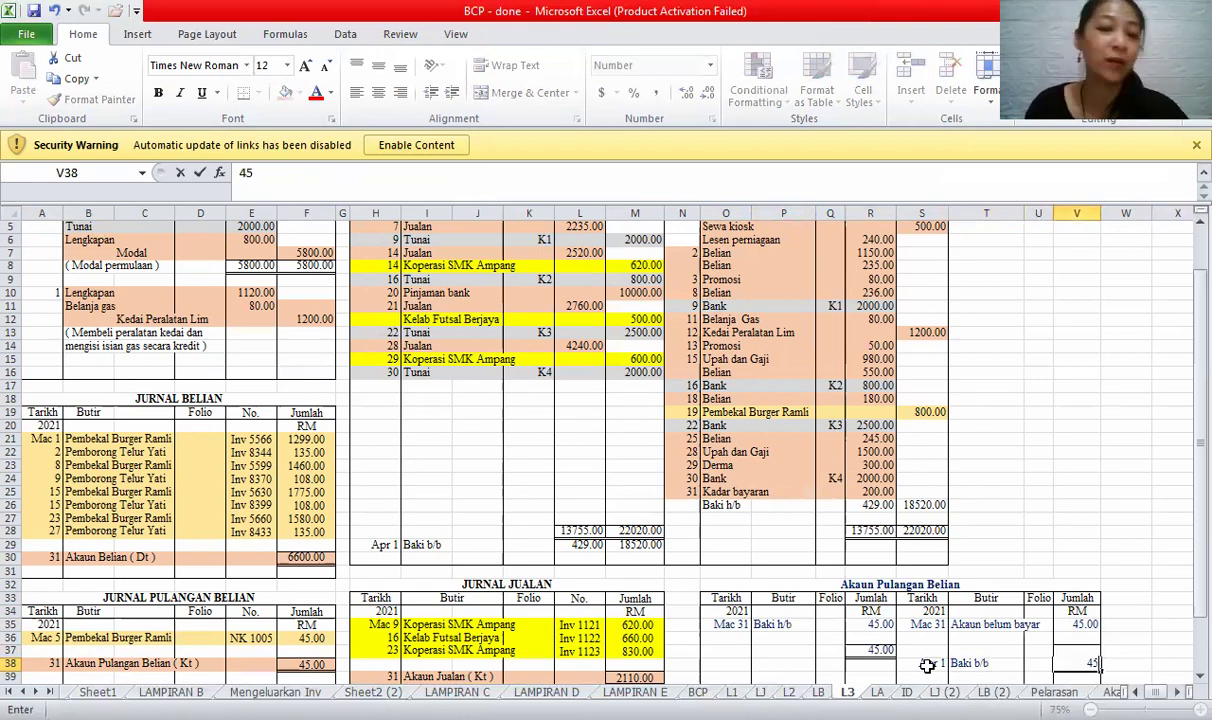
left_click(757, 424)
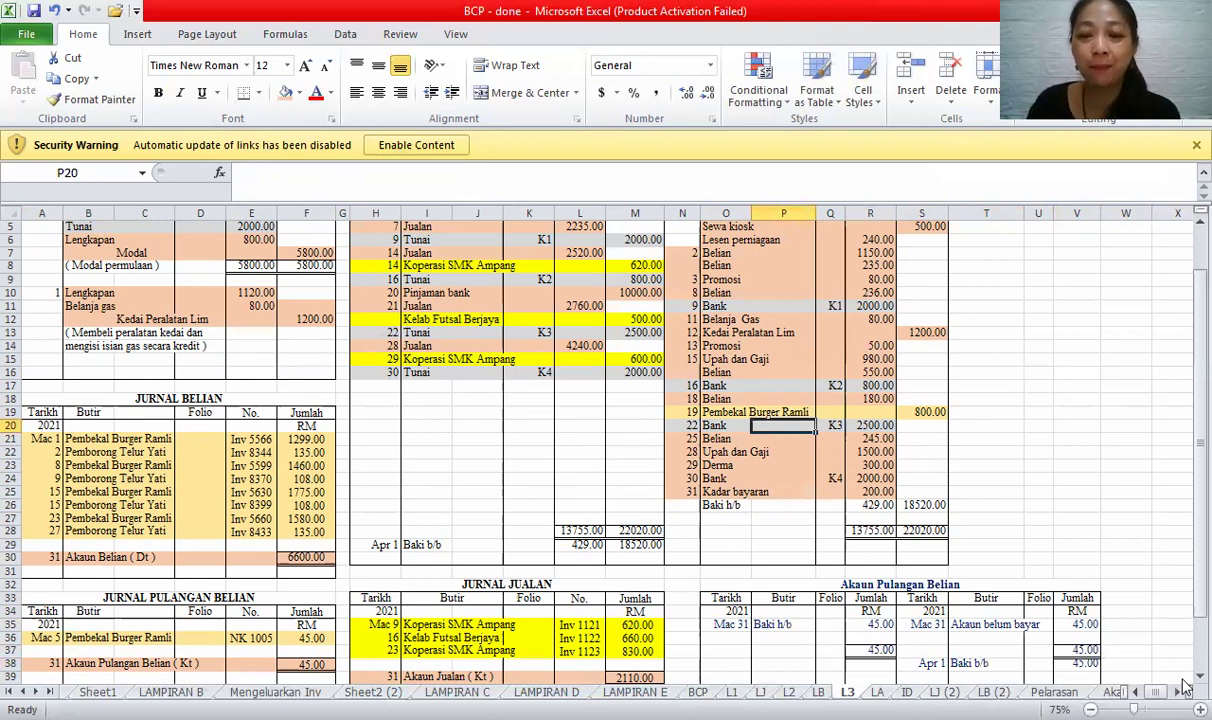
- Check the finished Akaun Pulangan Belian ledger on sheet LA, particularly its Apr 1 Baki b/b row
key("ctrl+Page_Down")
scroll(1183, 688, "down", 3)
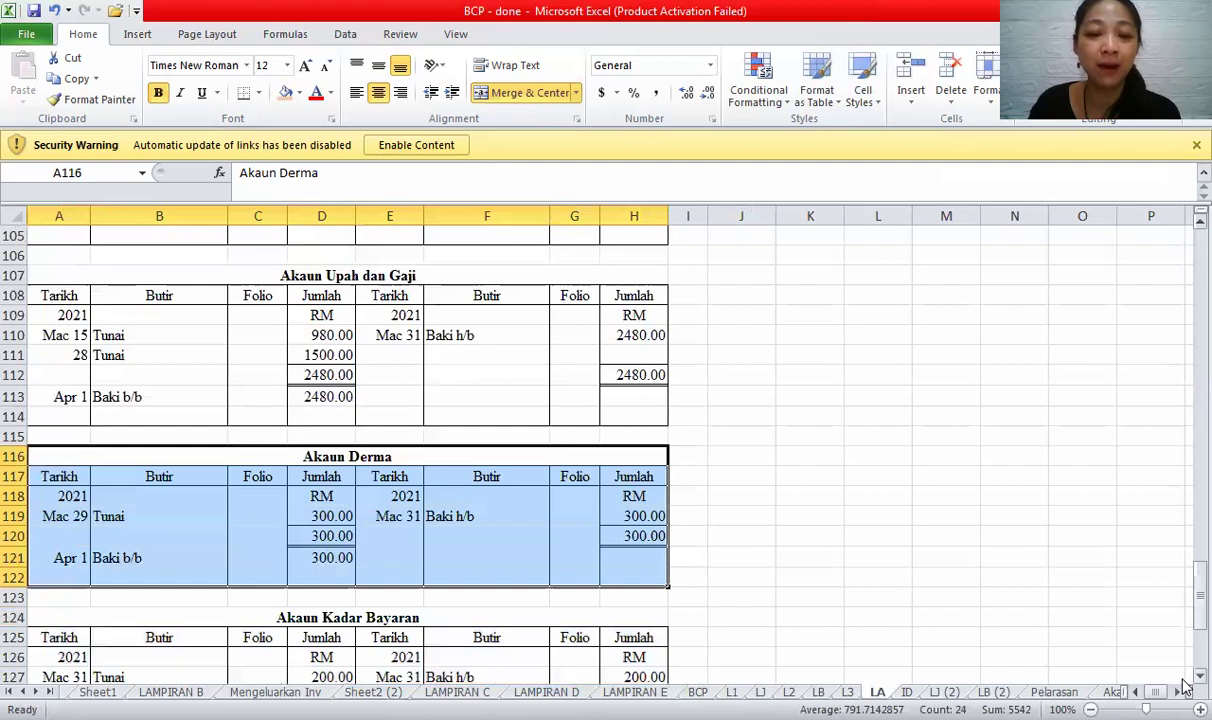
scroll(1183, 688, "down", 3)
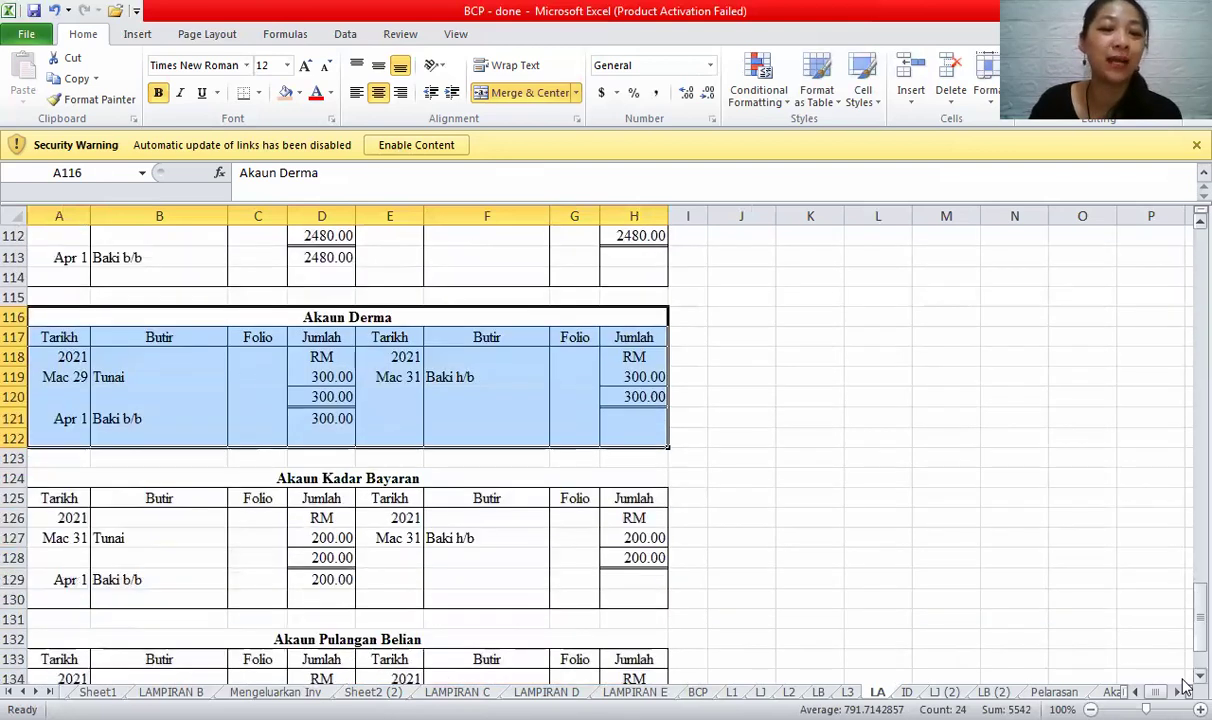
scroll(831, 390, "down", 1)
left_click(878, 410)
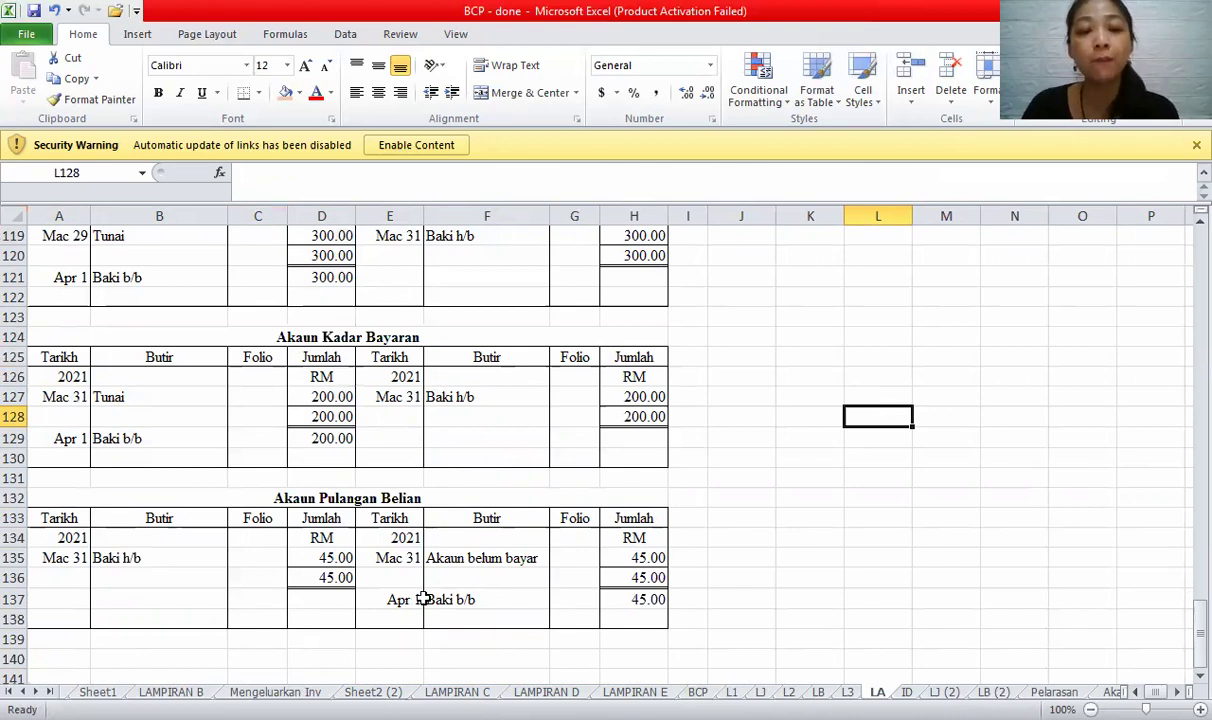
left_click_drag(390, 600, 634, 600)
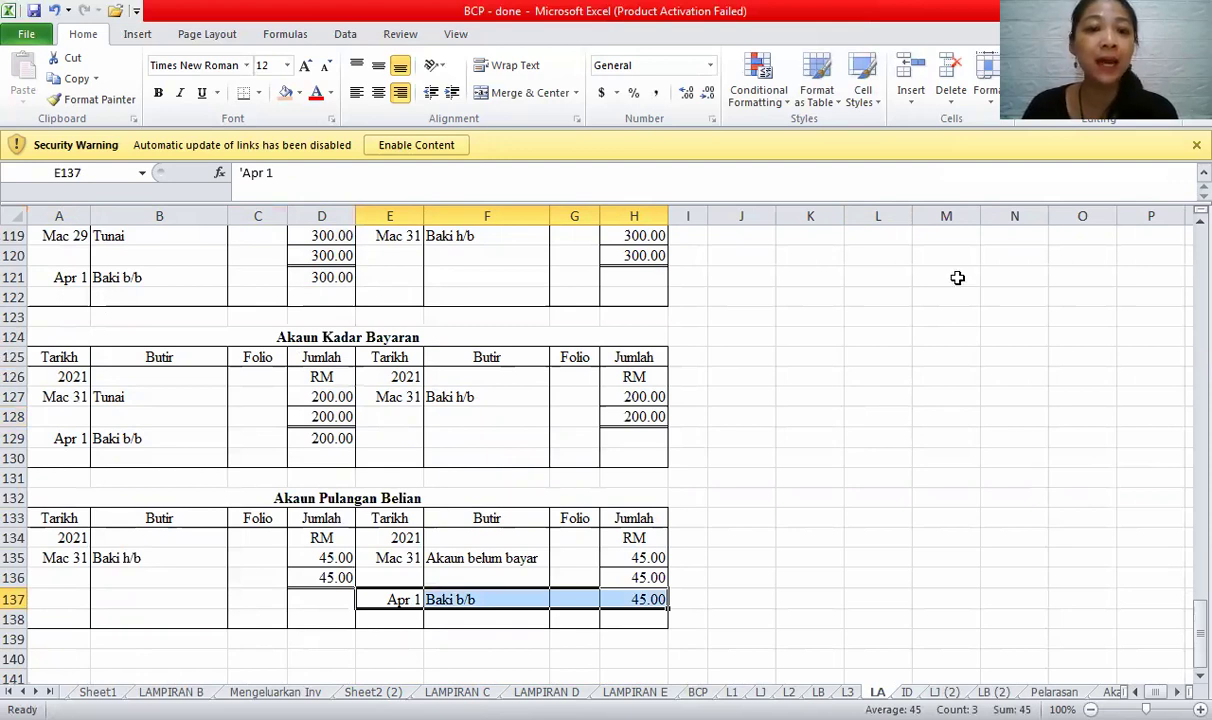
- Enter ABC Burger as the business name above the blank table on sheet ID
key("ctrl+Page_Down")
key("ctrl+Home")
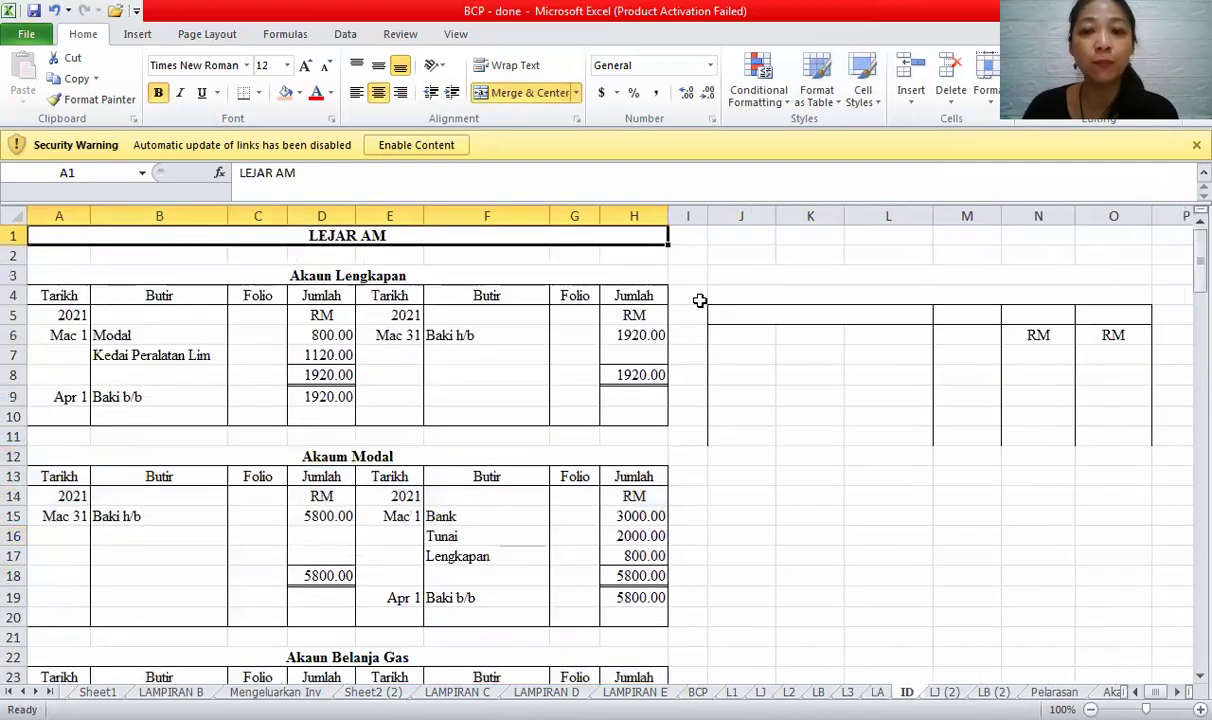
left_click(847, 273)
left_click_drag(748, 393, 1090, 438)
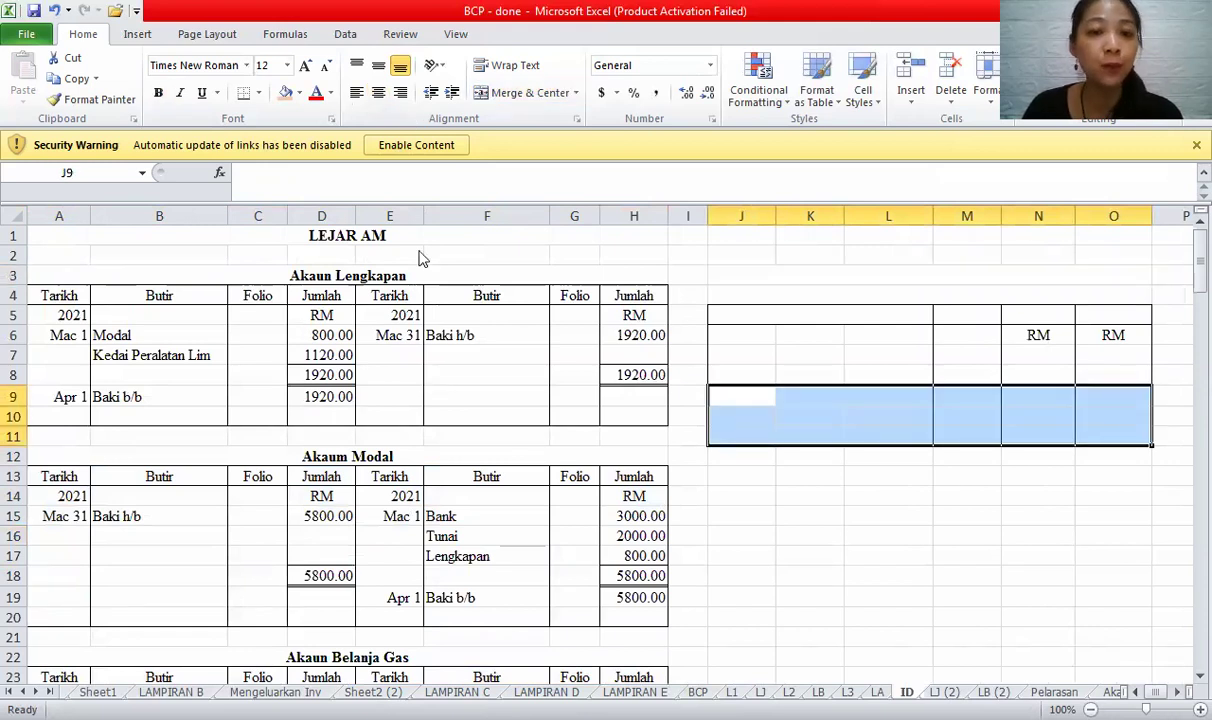
left_click(818, 271)
type("ABC Bu")
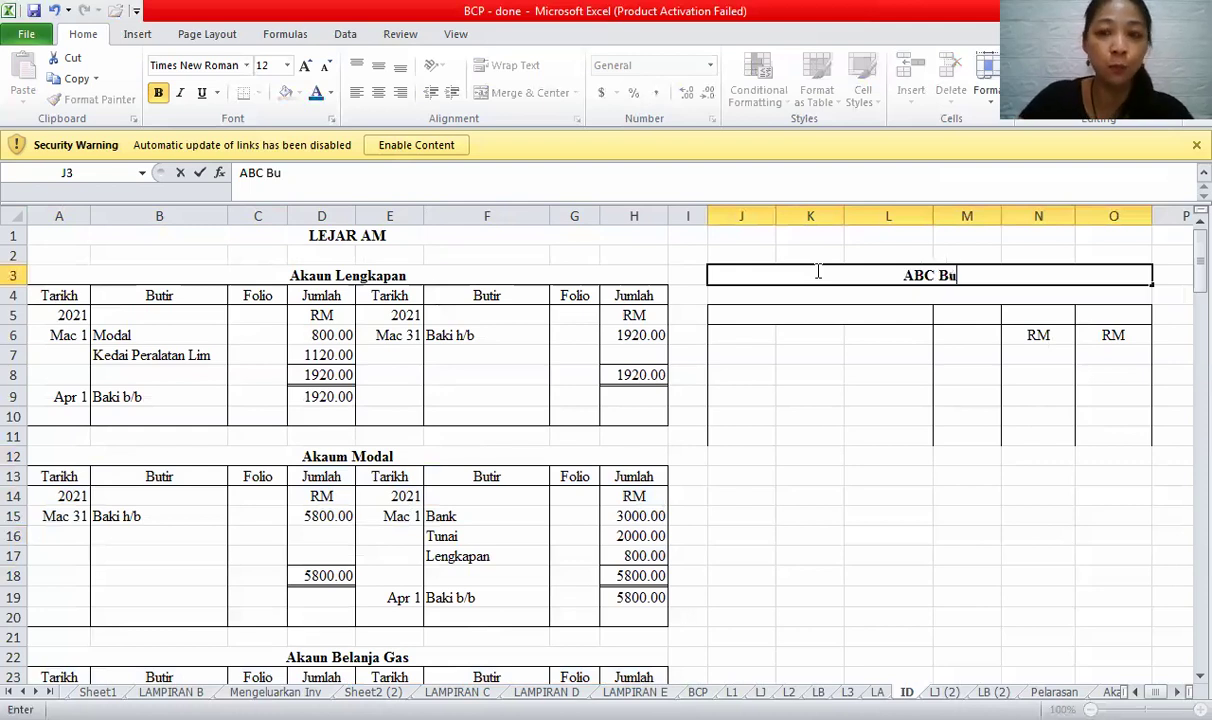
type("rger")
key("Return")
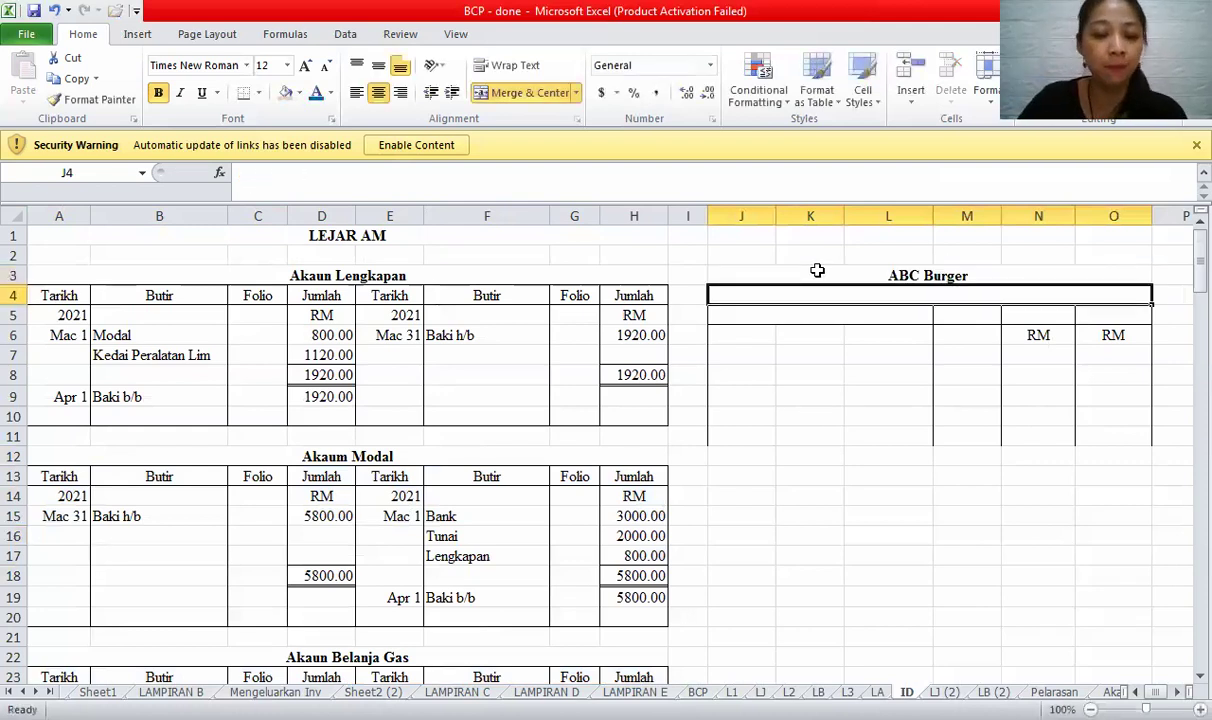
- Enter the statement title Imbangan Duga pada 31 Mac 2021 below the business name
type("Imbangan Duh")
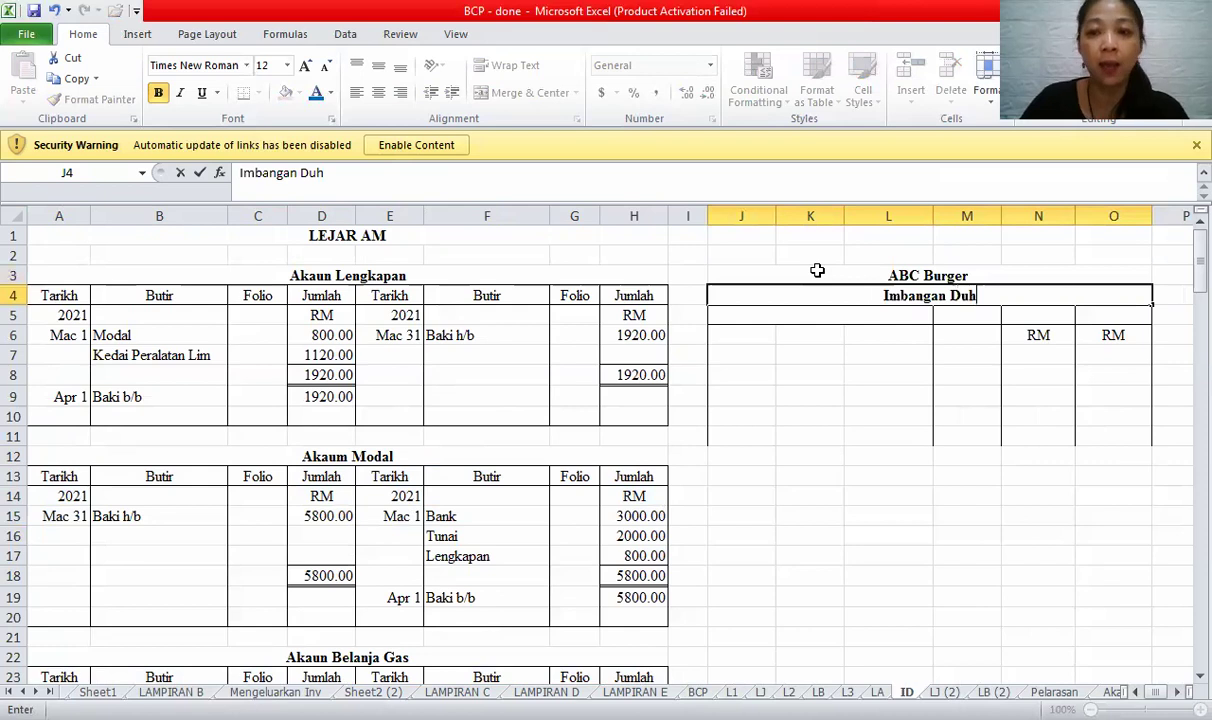
key("BackSpace")
type("ga pad")
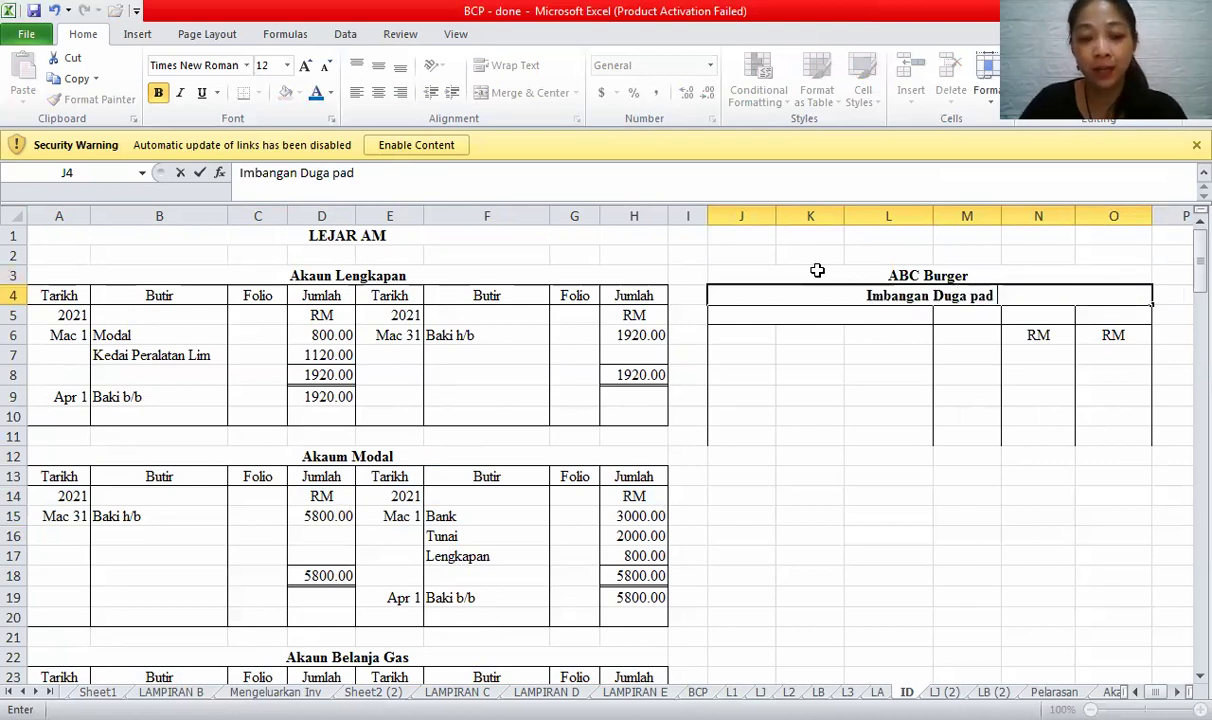
type("a")
type(" 31 ")
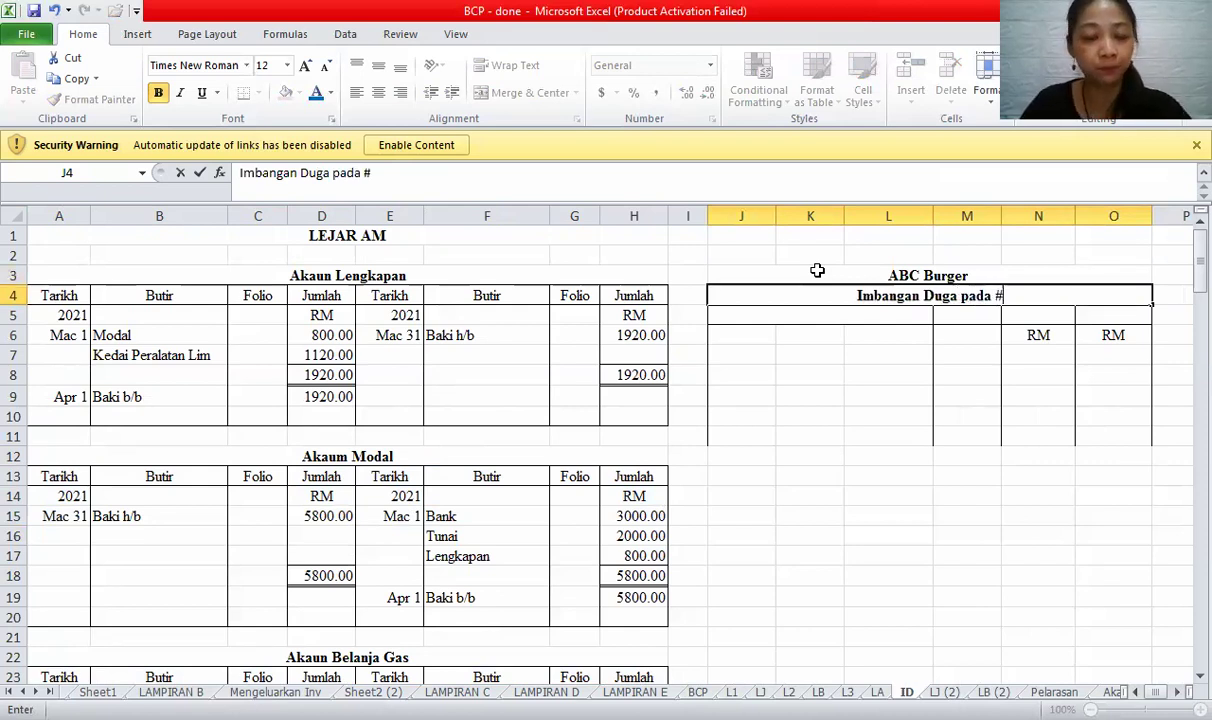
type("Mac ")
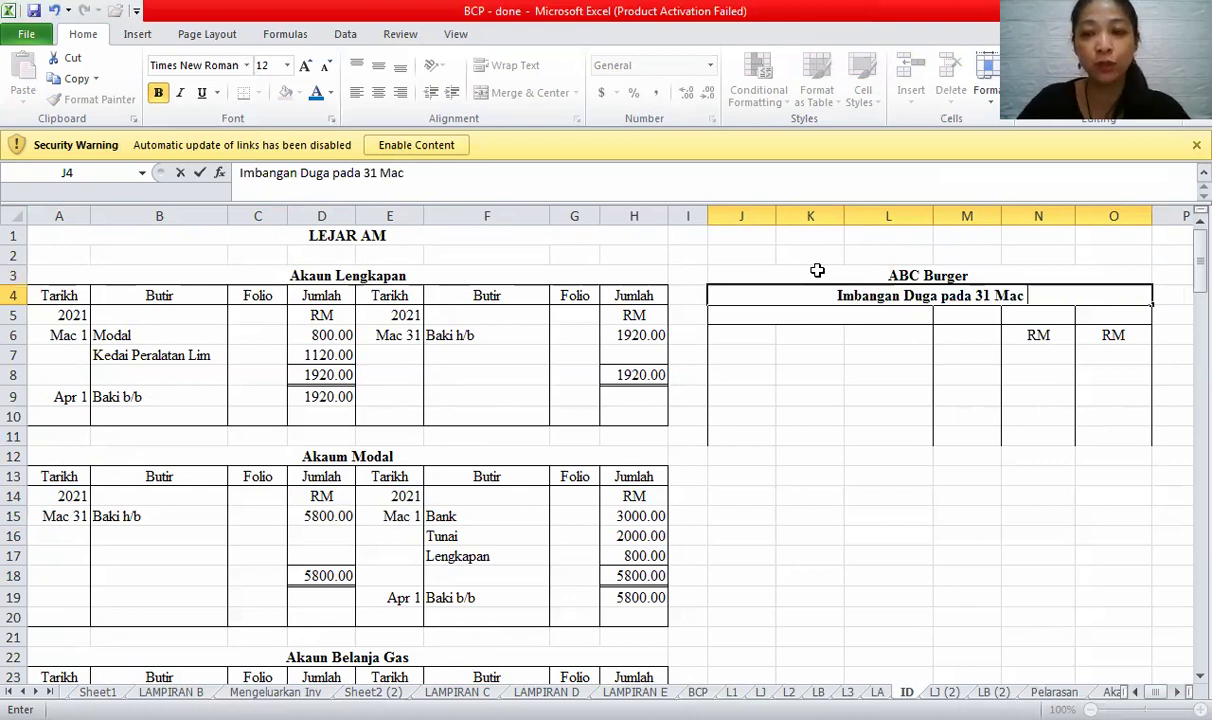
type("2021")
key("Return")
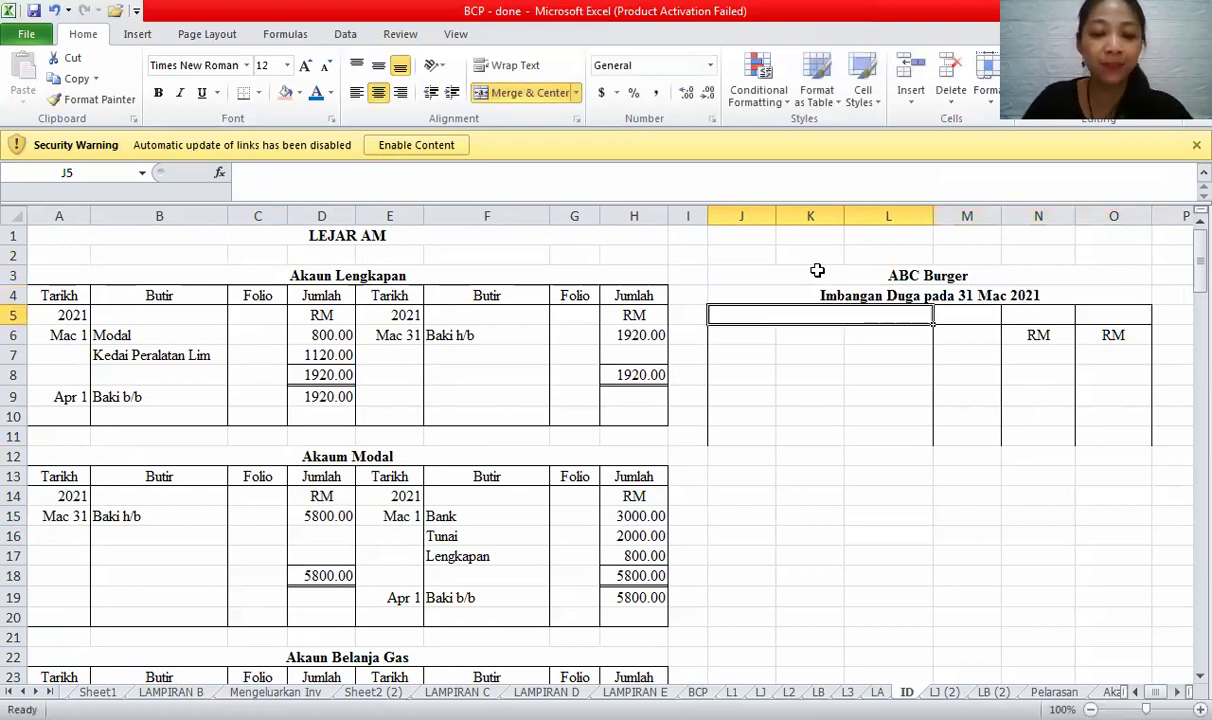
- Label the trial balance columns Butir, Folio, Debit and Kredit, and select the Debit column down to row 11
type("Butir")
key("Tab")
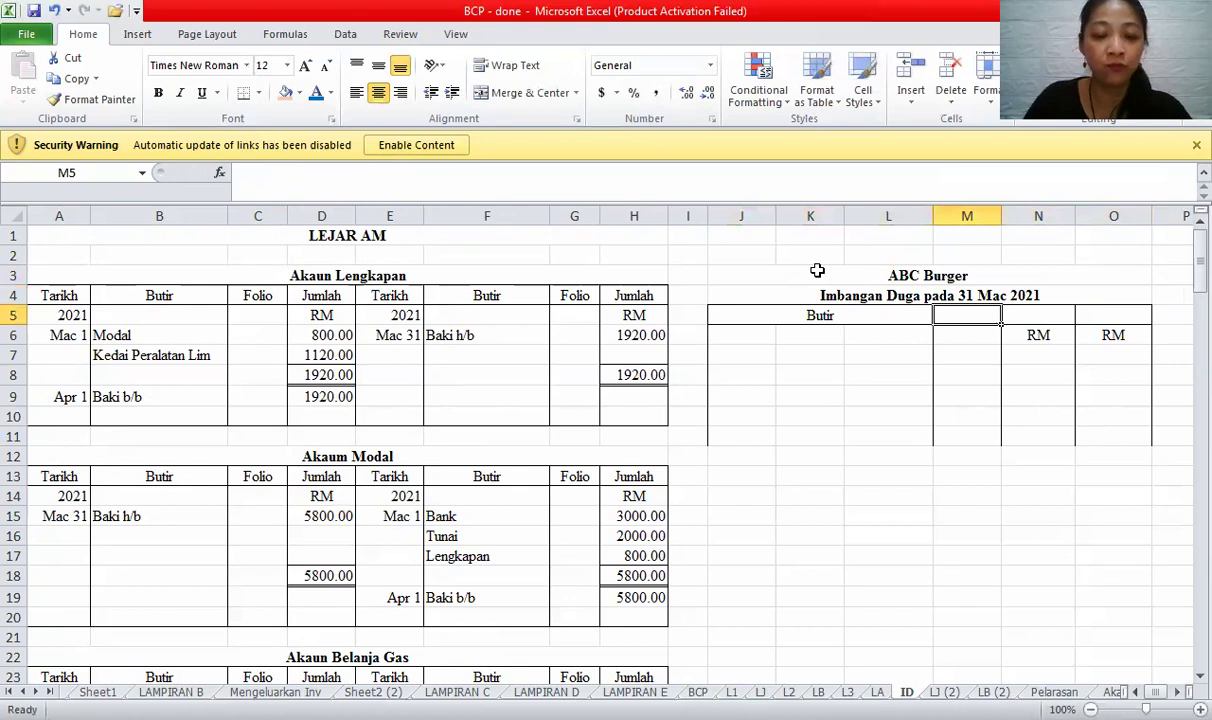
type("F")
key("BackSpace")
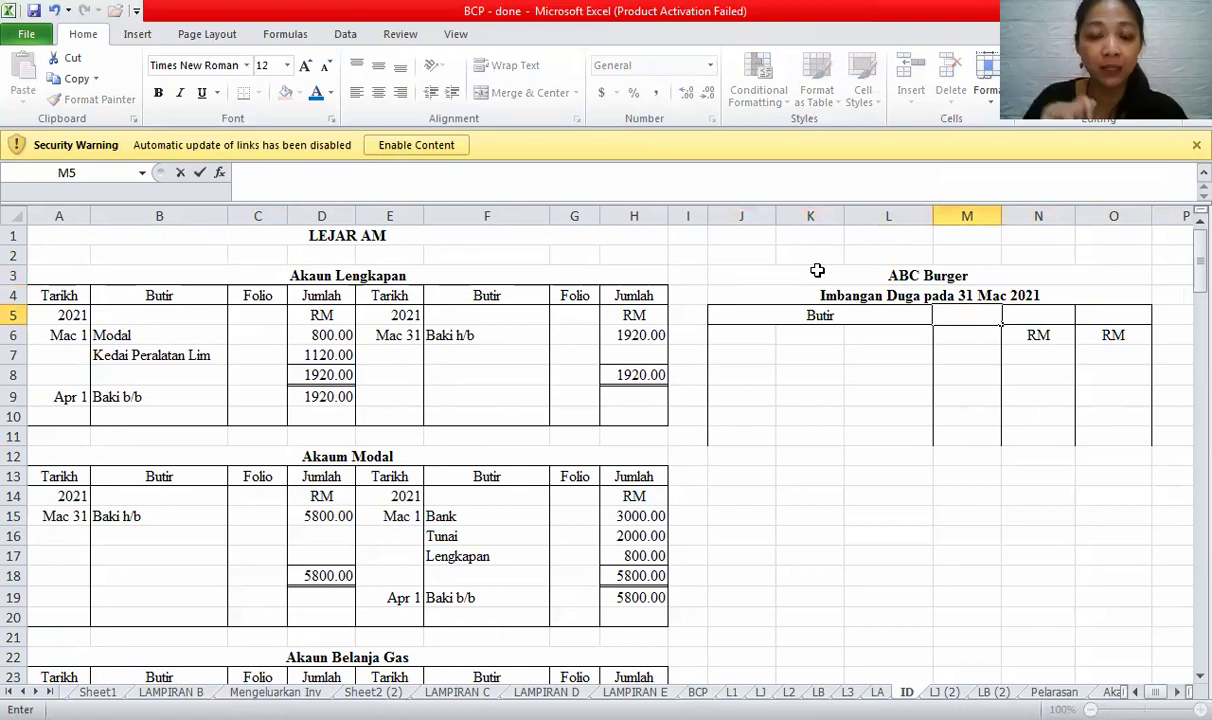
type("Foli")
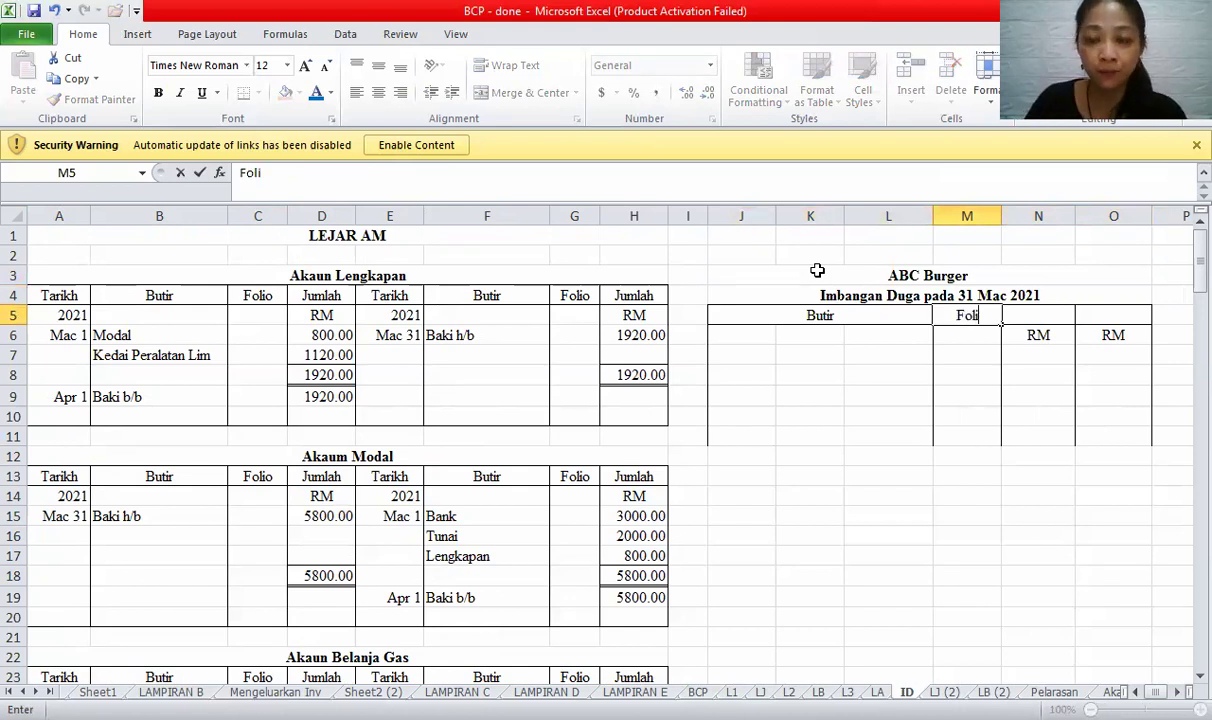
type("o")
key("Tab")
type("Debit")
key("Tab")
type("Kredit")
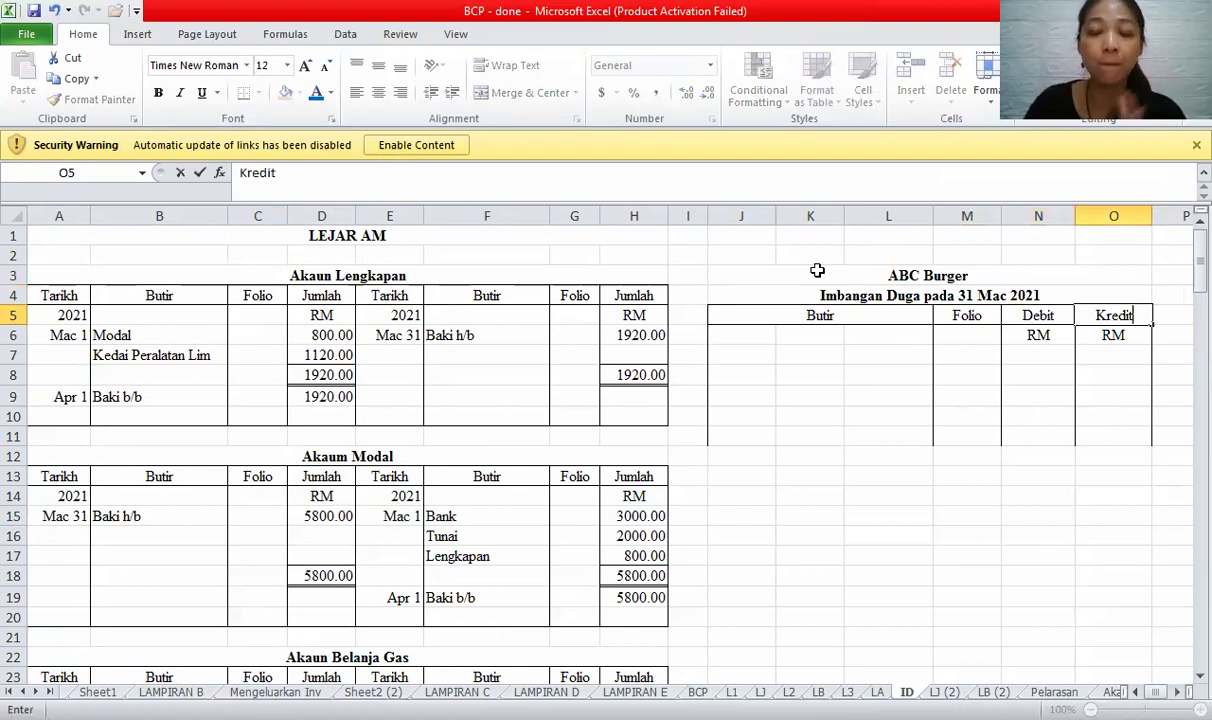
left_click(850, 354)
left_click(1024, 317)
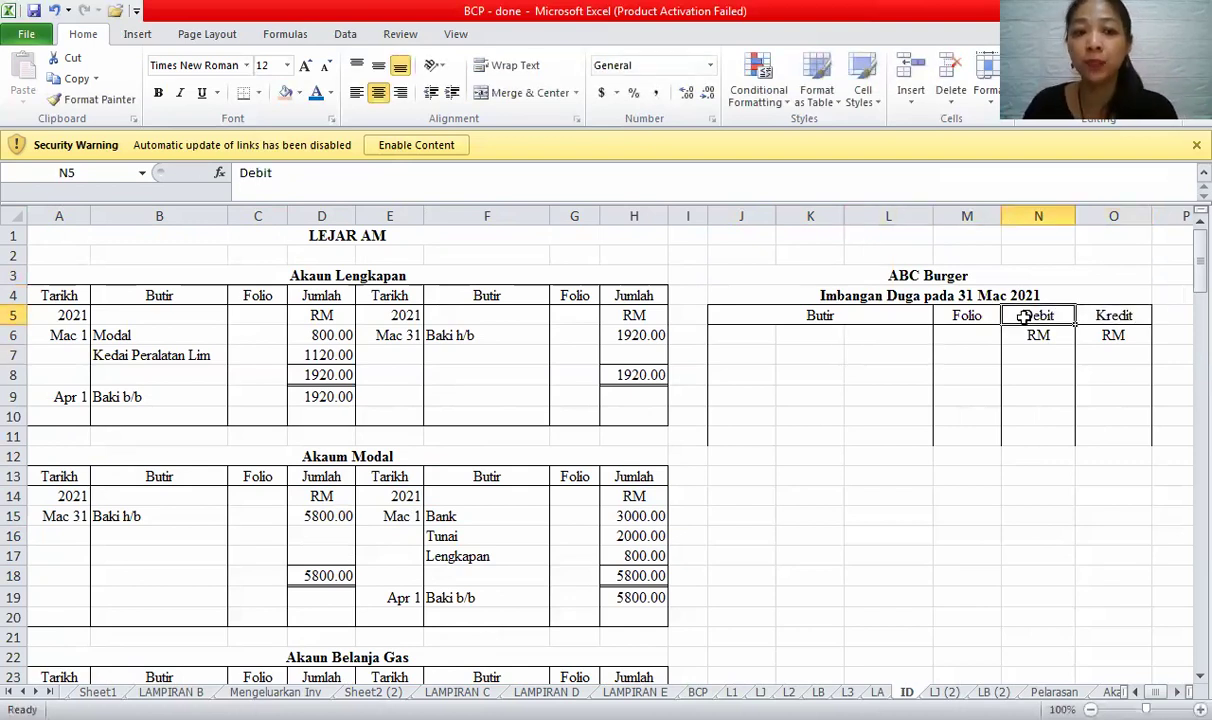
left_click(1044, 431, "shift")
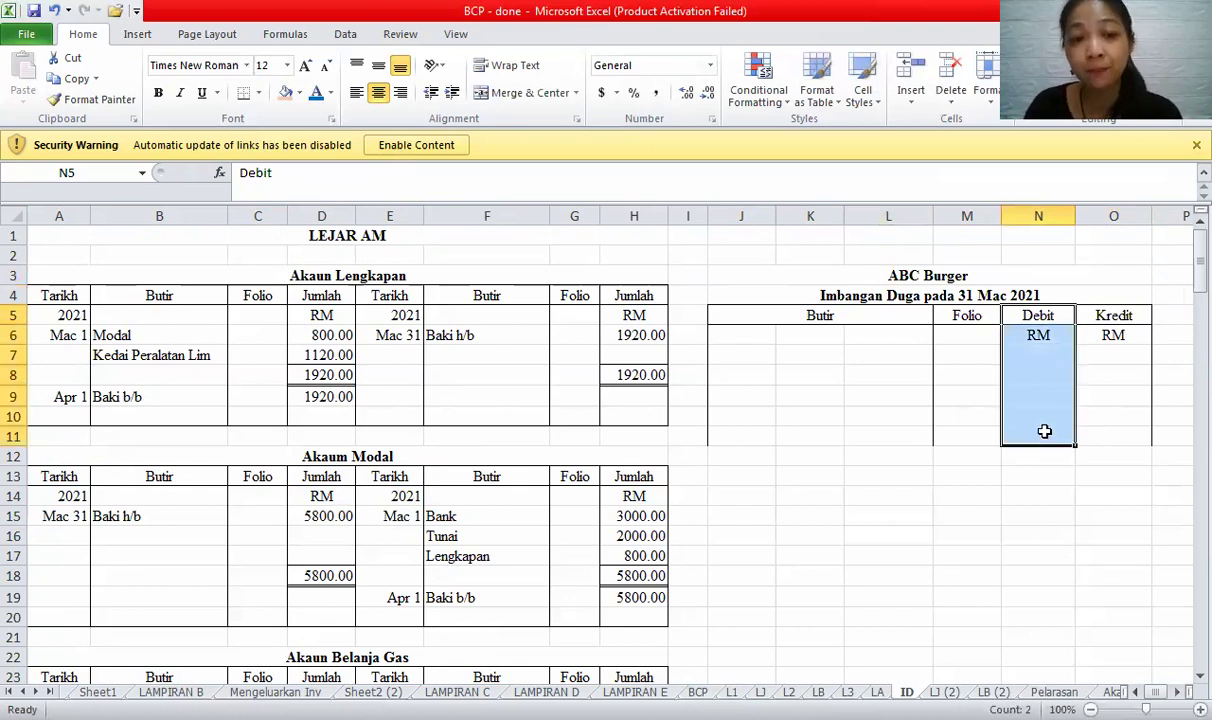
- Select the Kredit column down to row 11 and draw a red arrow from the LEJAR AM heading to the Imbangan Duga title
left_click(1110, 316)
left_click(1110, 441, "shift")
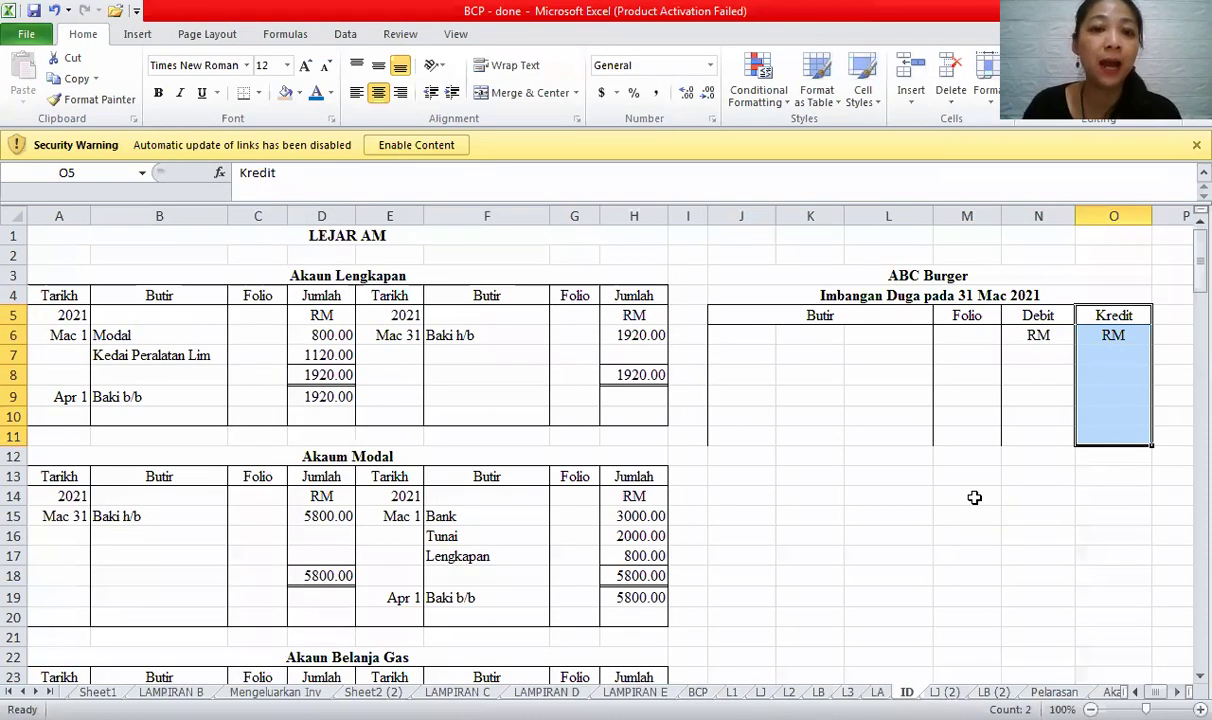
key("ctrl+2")
mouse_move(413, 240)
left_mouse_down()
mouse_move(683, 262)
mouse_move(768, 287)
left_mouse_up()
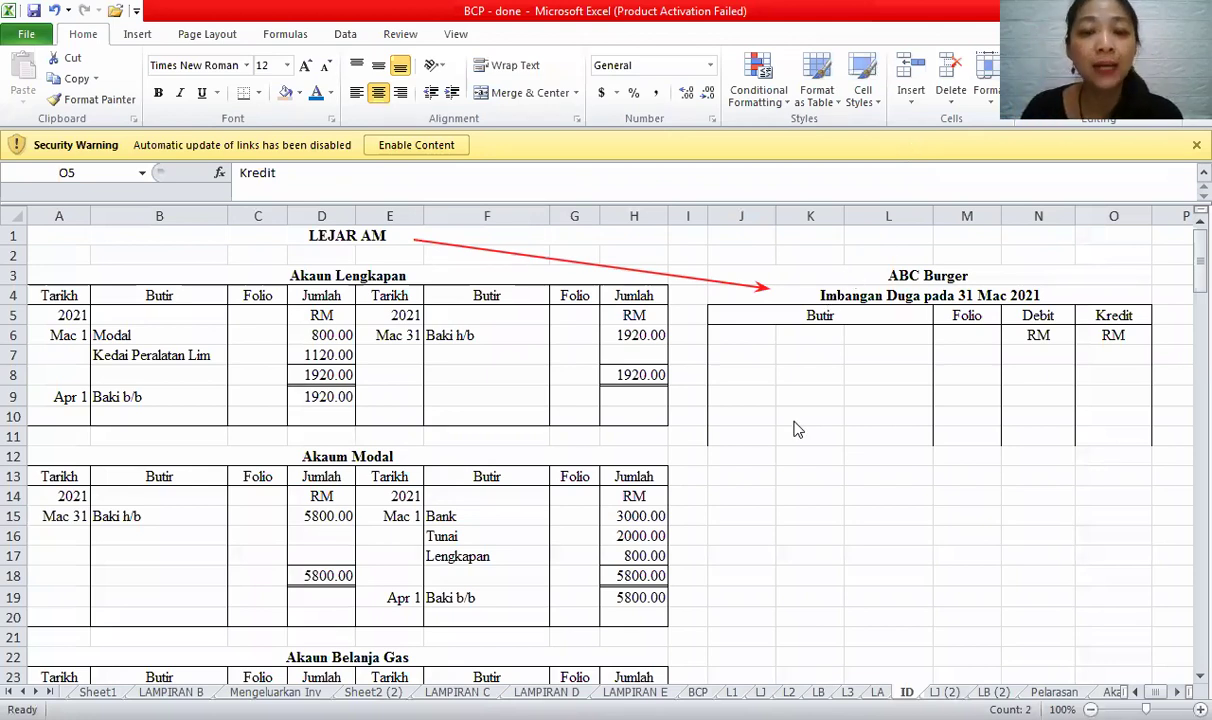
key("alt+Tab")
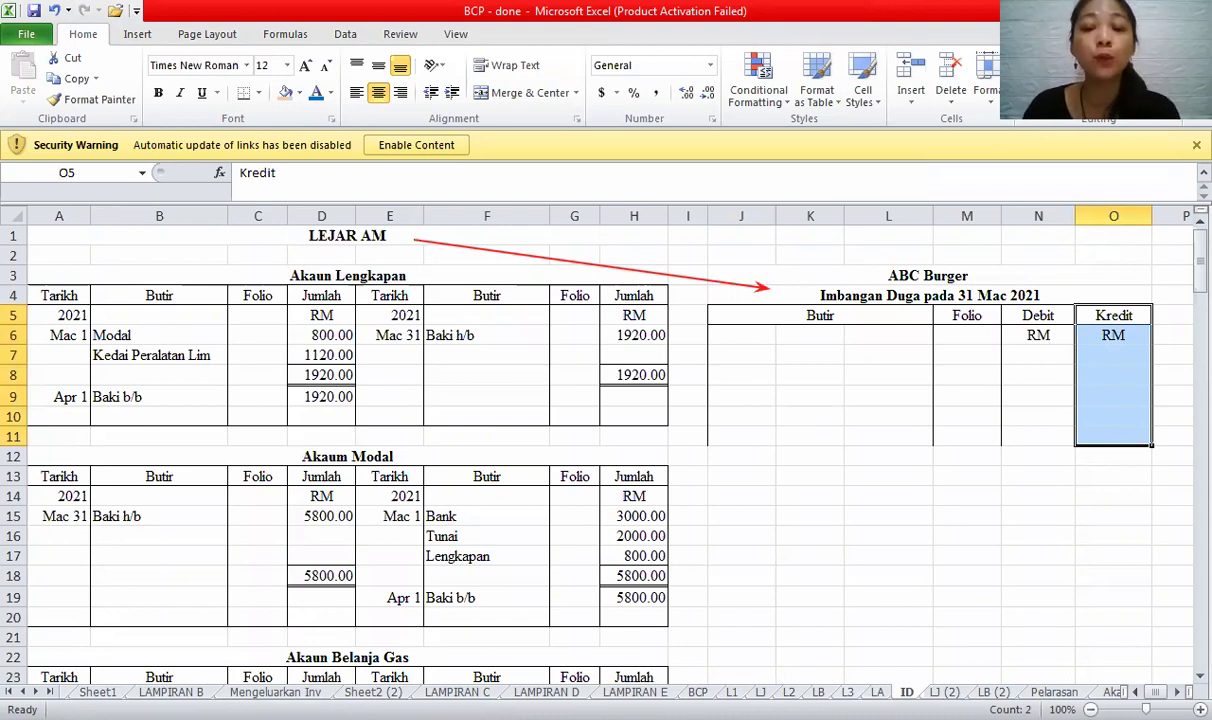
- Shade the Apr 1 Baki b/b row of the cash book on sheet L3 with Blue, Accent 5, Lighter 60%
key("ctrl+Page_Up")
key("ctrl+Page_Up")
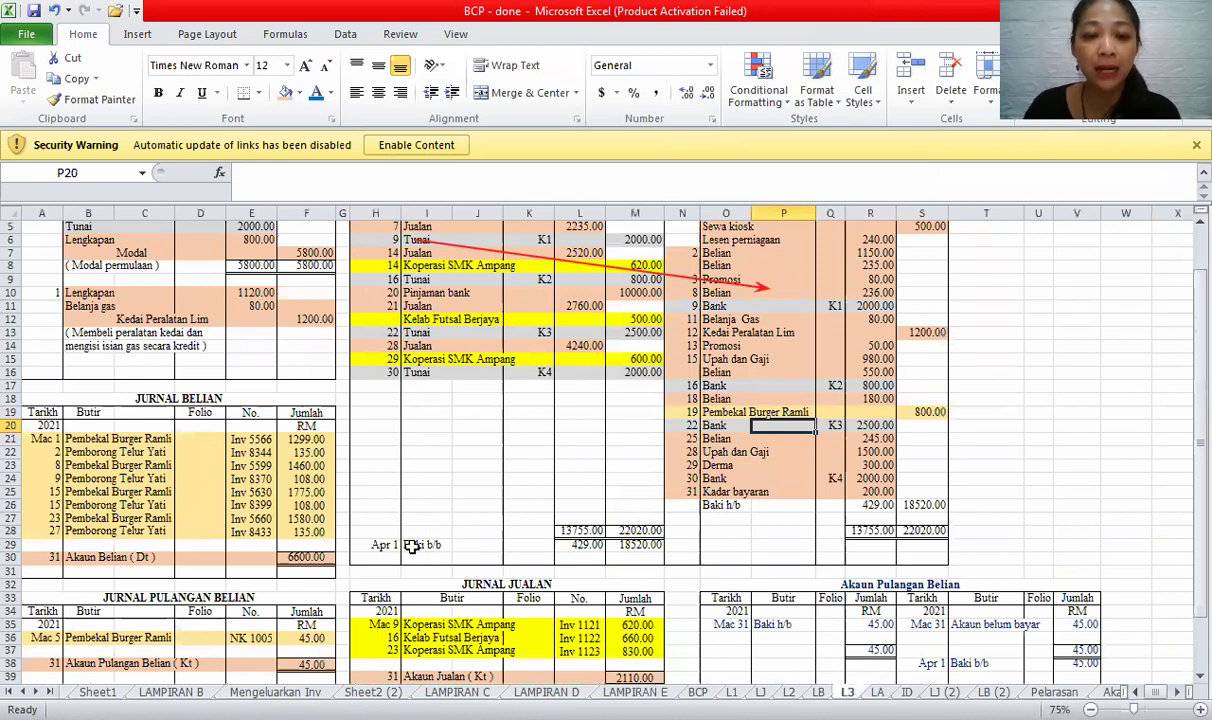
left_click_drag(627, 543, 375, 544)
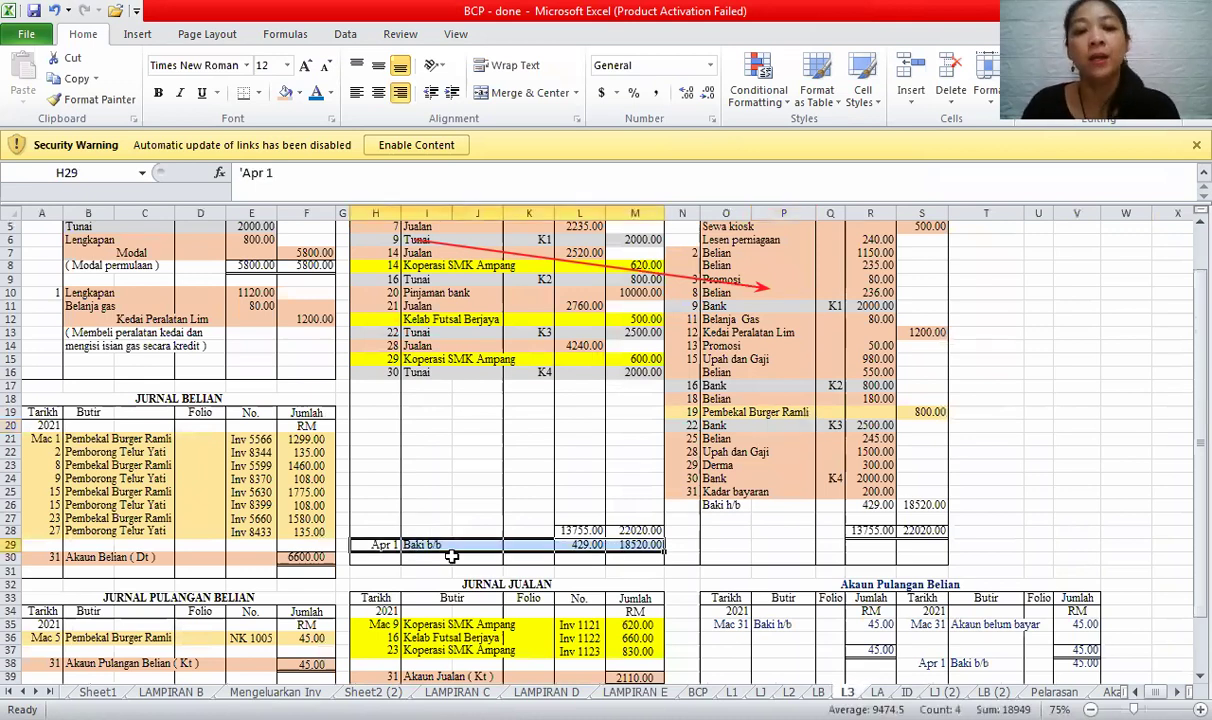
left_click(375, 544)
left_click(617, 540, "shift")
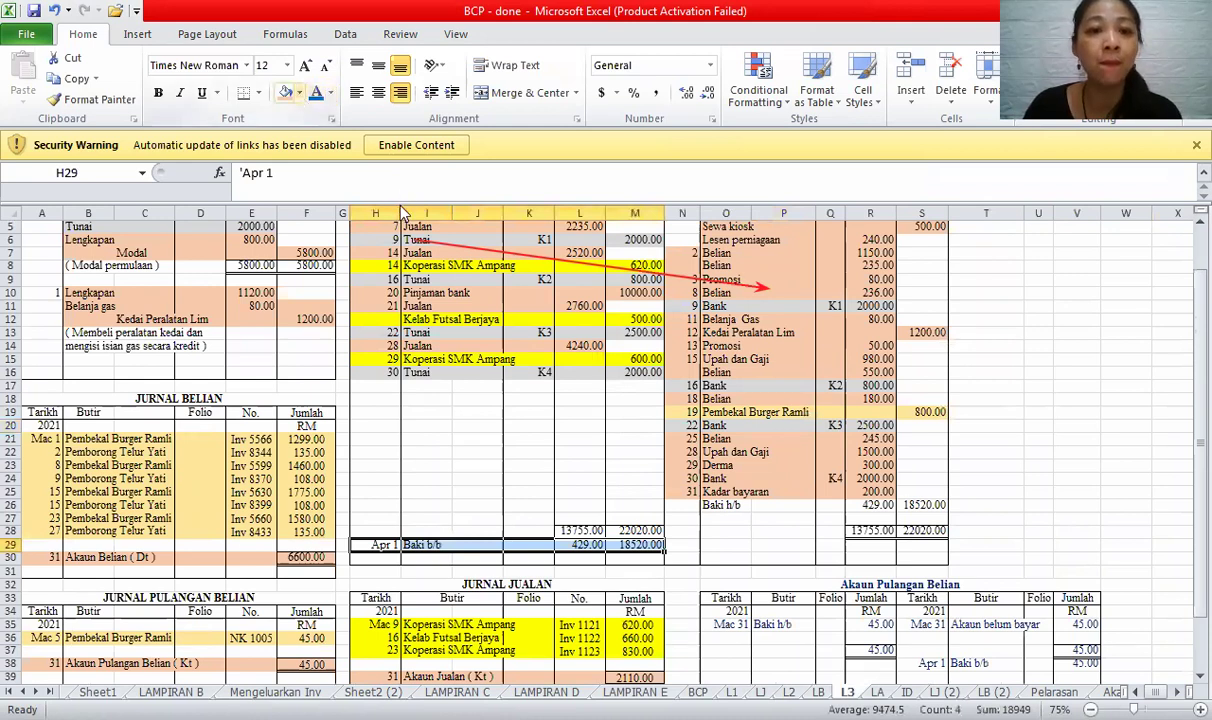
left_click(298, 92)
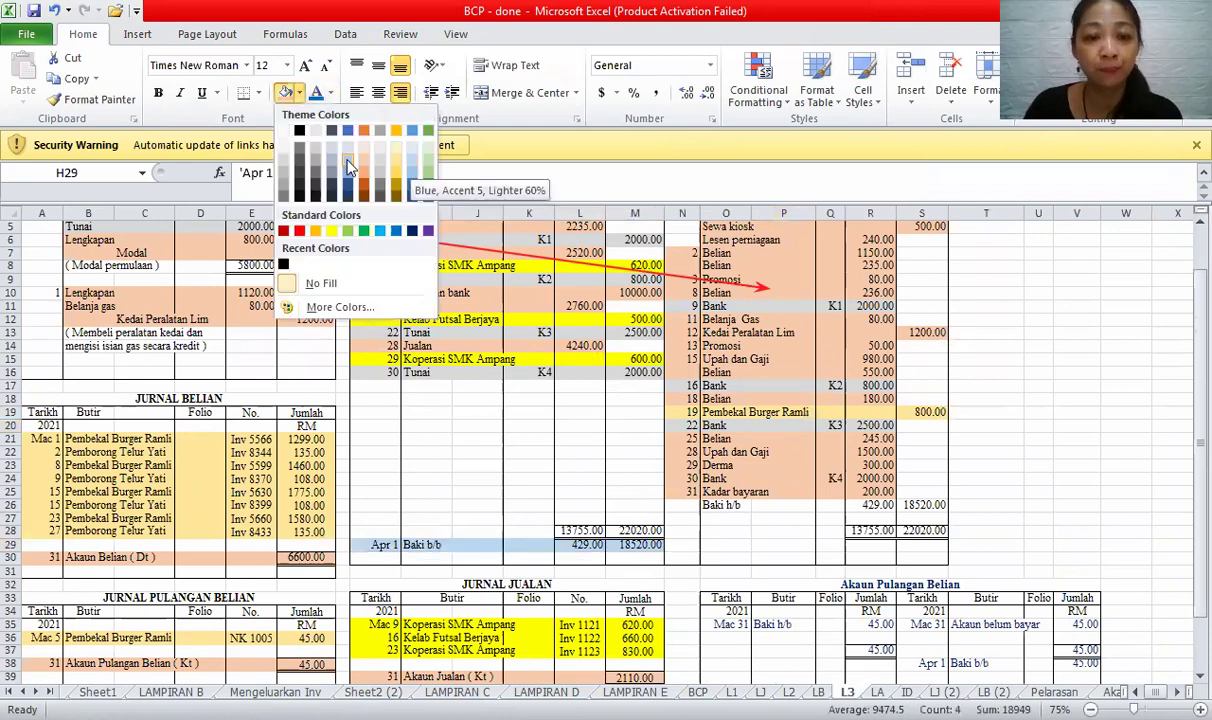
left_click(567, 544)
left_click(625, 544)
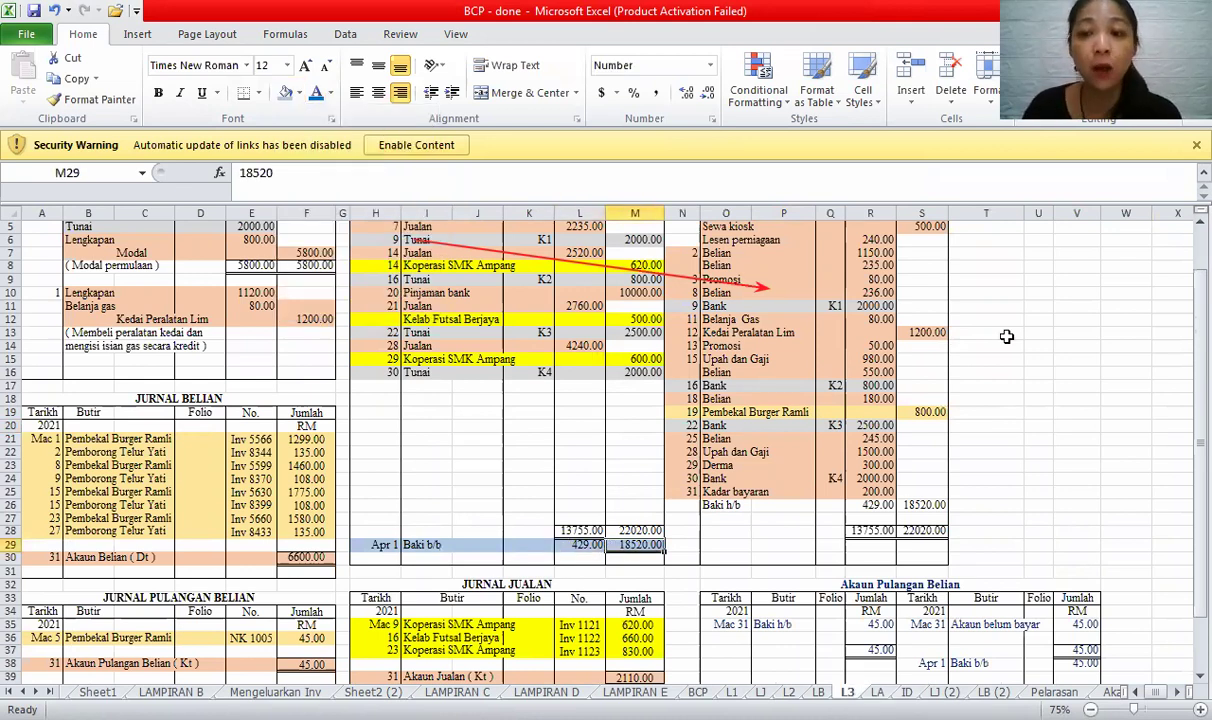
- Enter the cash book balances 429 and 18520 in the first two Debit rows of the trial balance on sheet ID
key("ctrl+Page_Down")
key("ctrl+Page_Down")
left_click(1029, 358)
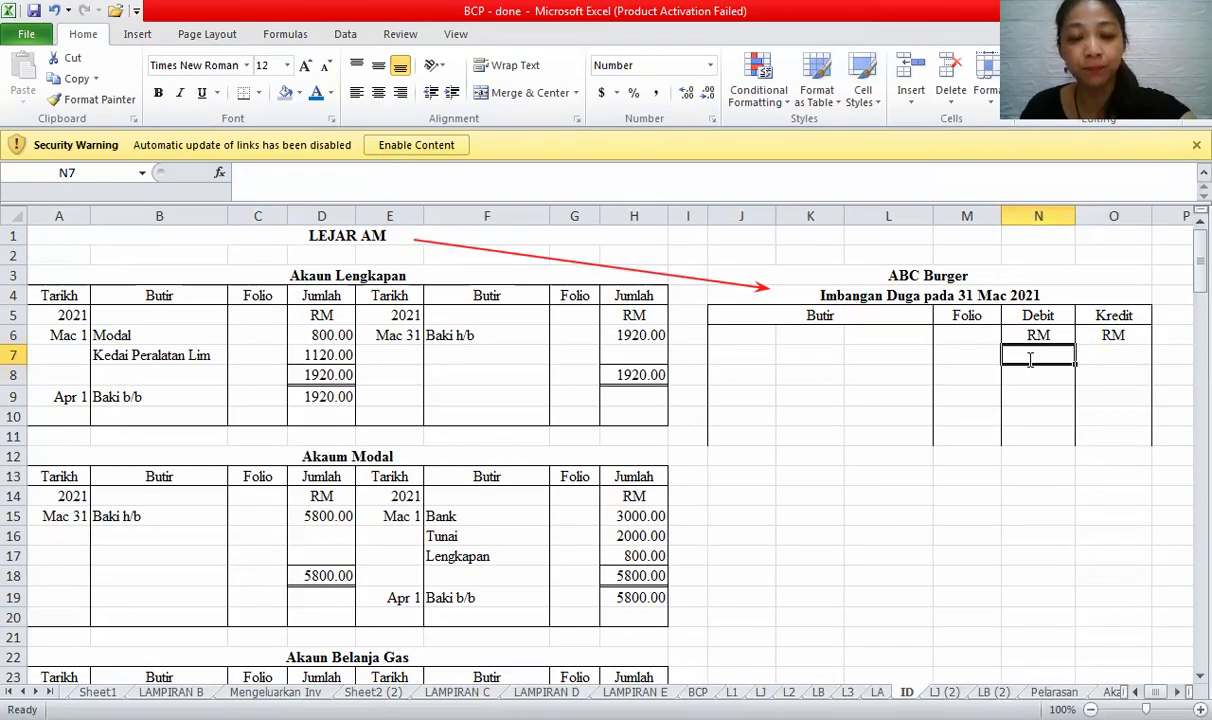
type("429")
type("8520")
key("Down")
key("Down")
key("Down")
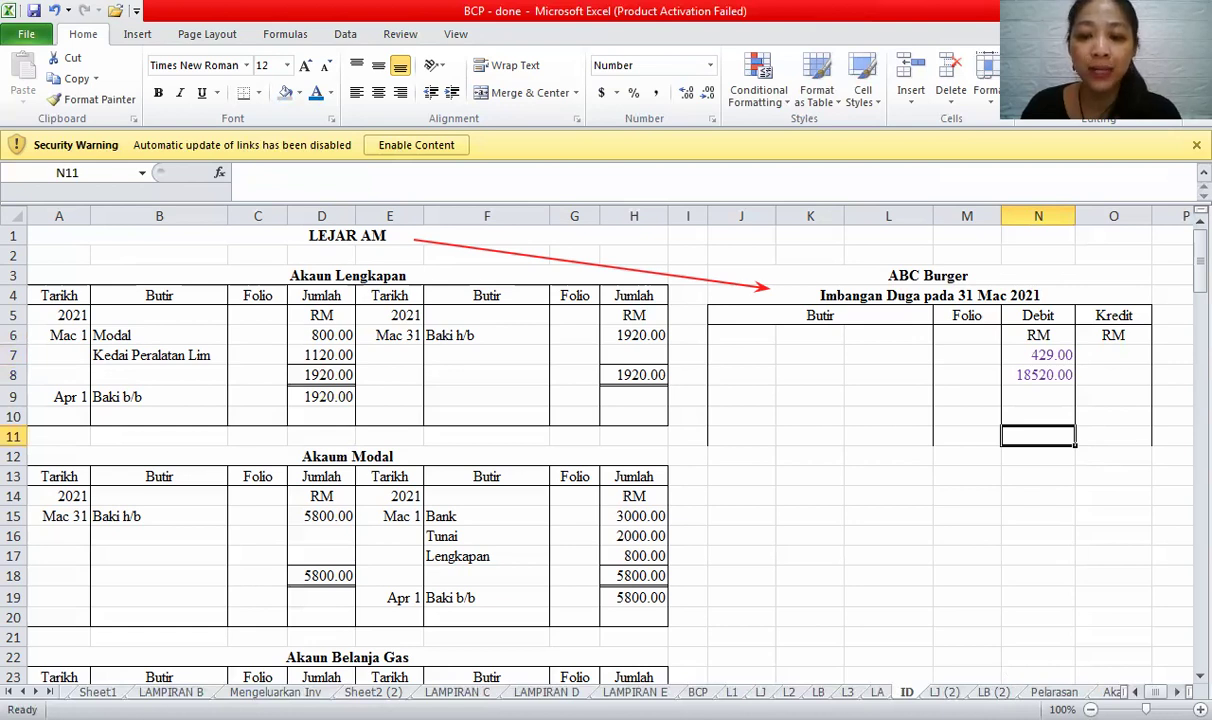
- Enter BT as the Folio for the 429 and 18520 rows and colour both entries red
key("ctrl+Page_Up")
key("ctrl+Page_Up")
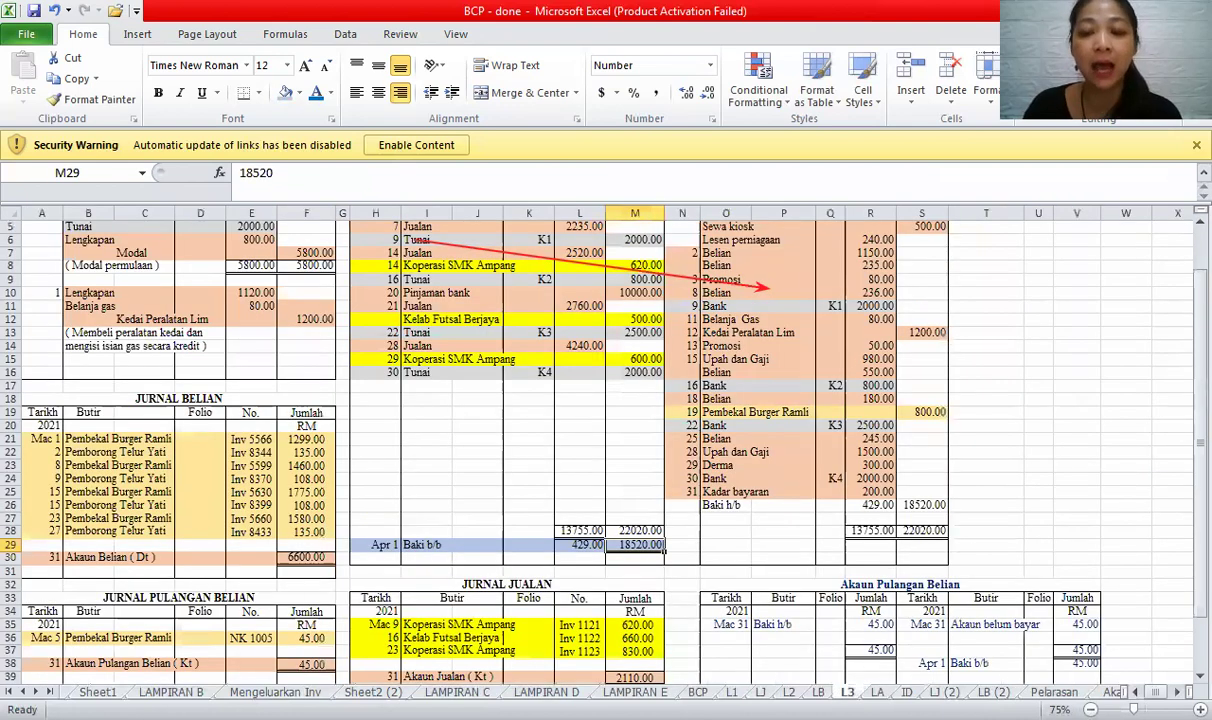
key("ctrl+Page_Down")
key("ctrl+Page_Down")
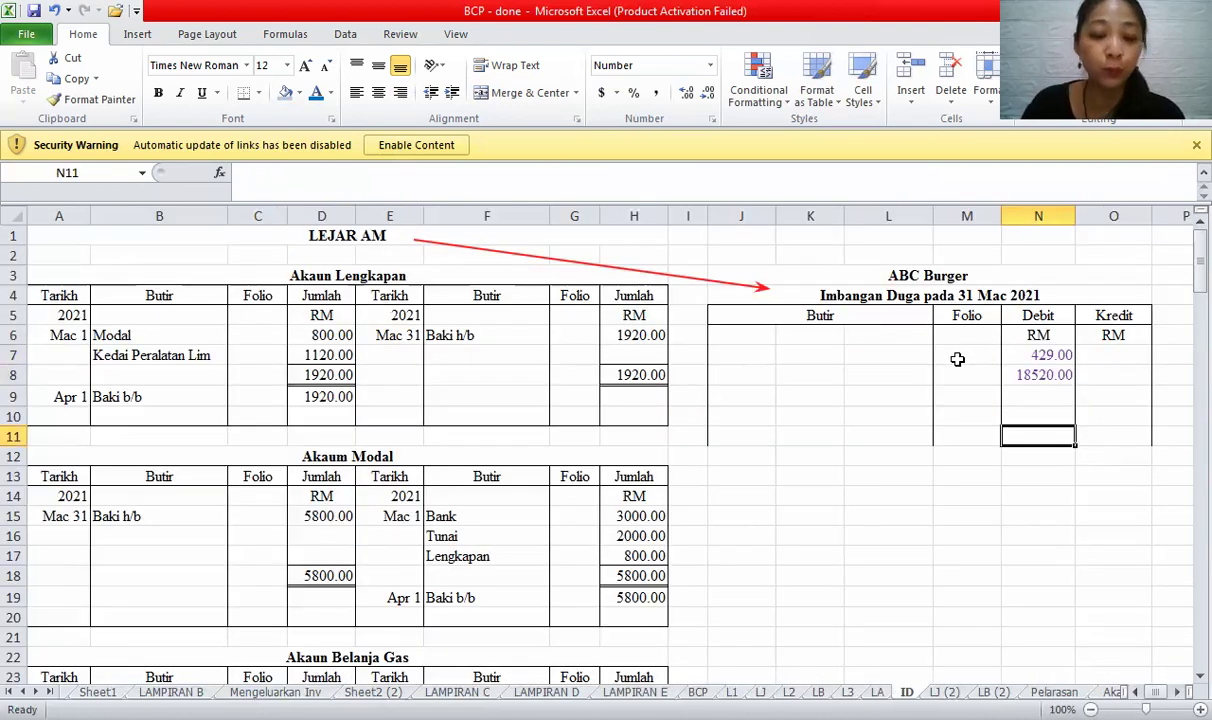
left_click(957, 358)
type("BT")
key("Return")
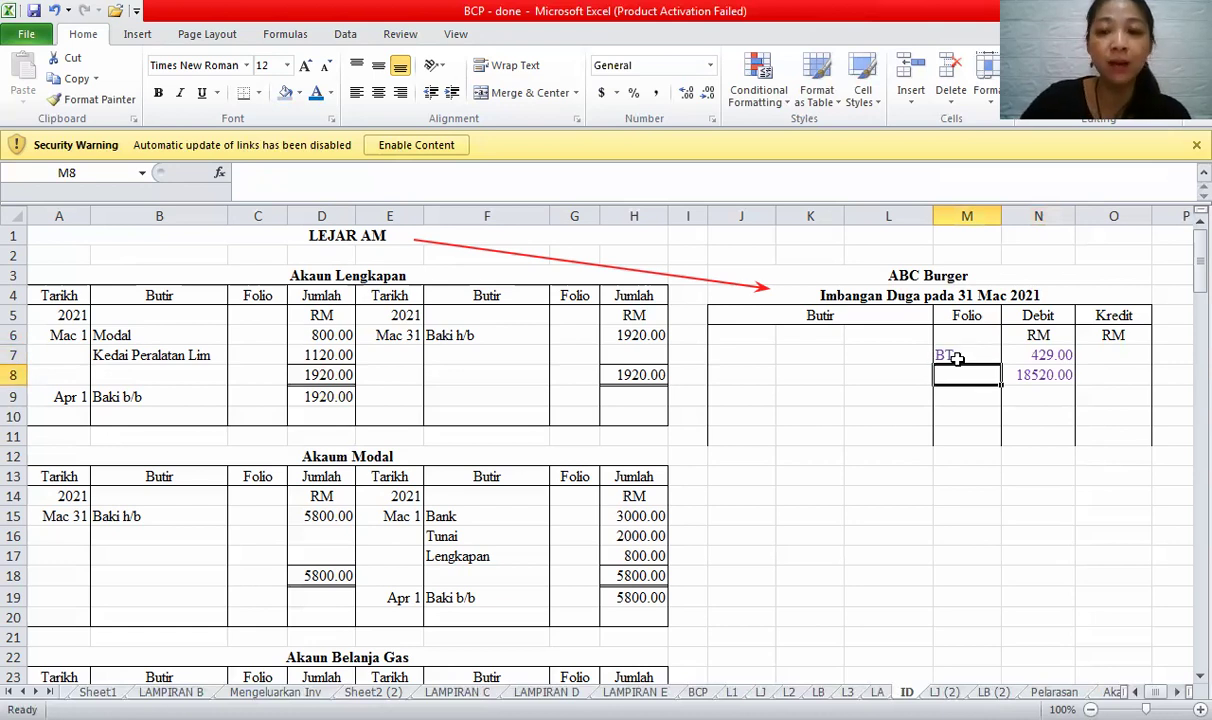
type("BT")
key("Return")
left_click_drag(957, 358, 950, 378)
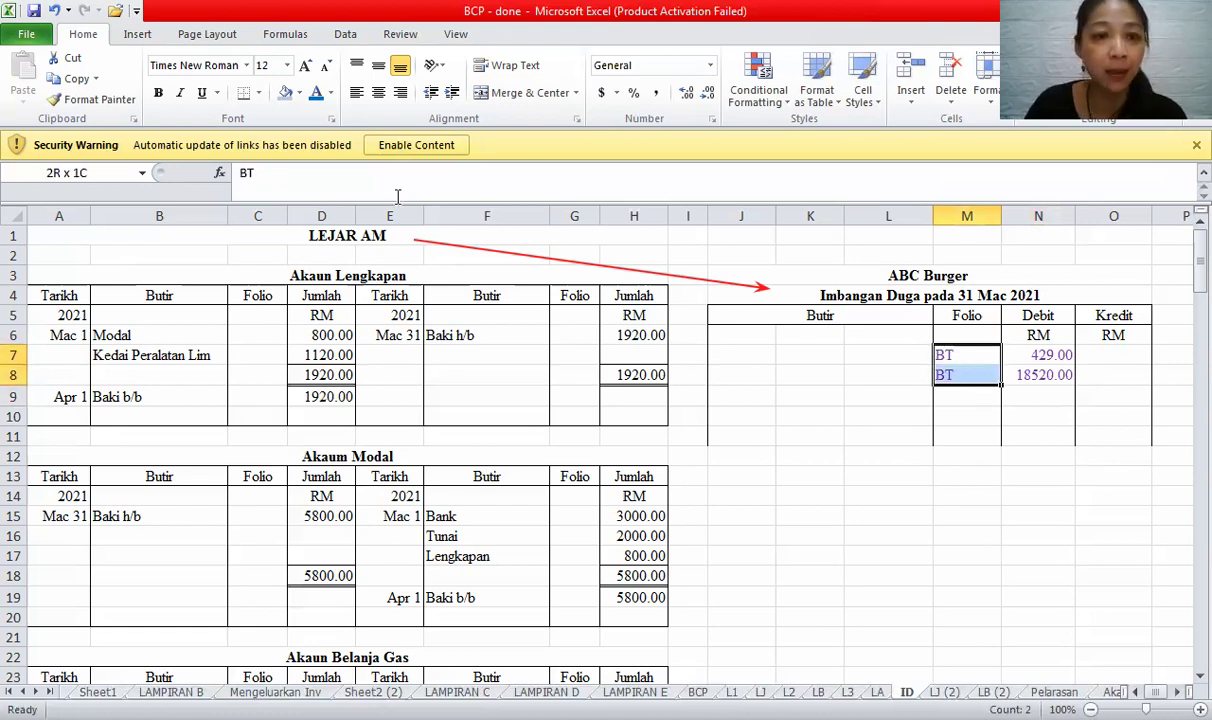
left_click(330, 92)
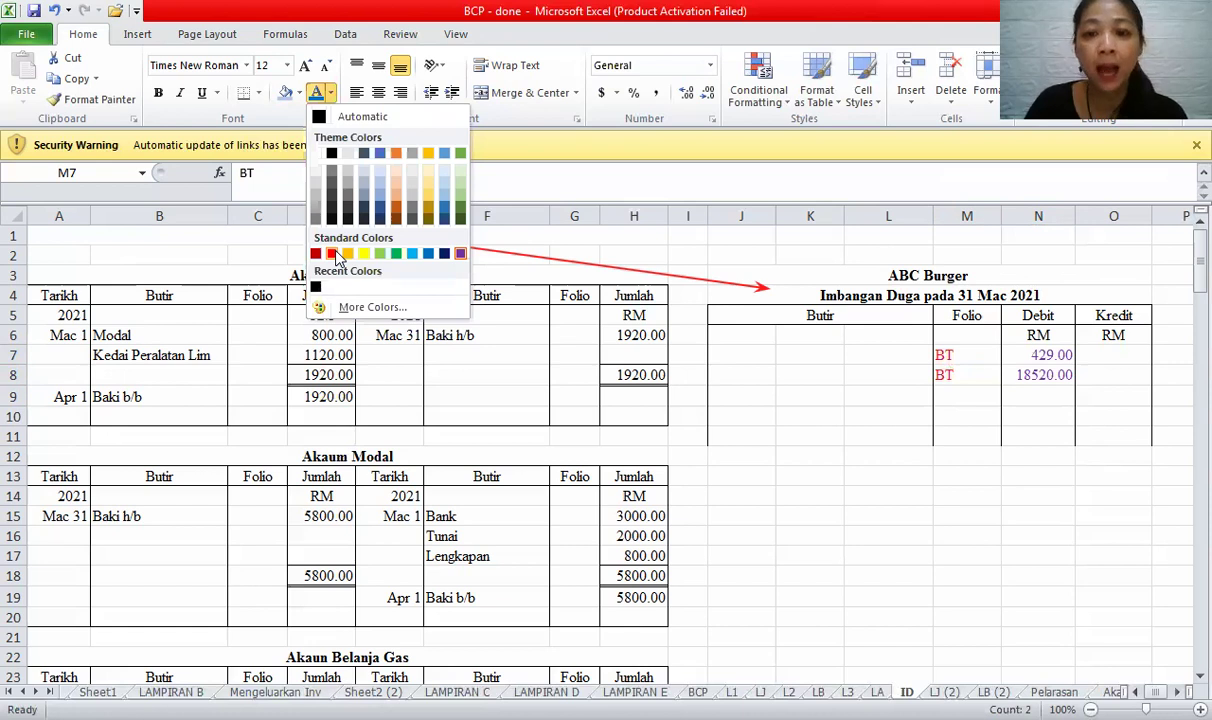
- Label the first two trial balance rows Tunai and Bank in the Butir column
left_click(747, 350)
type("Tunai")
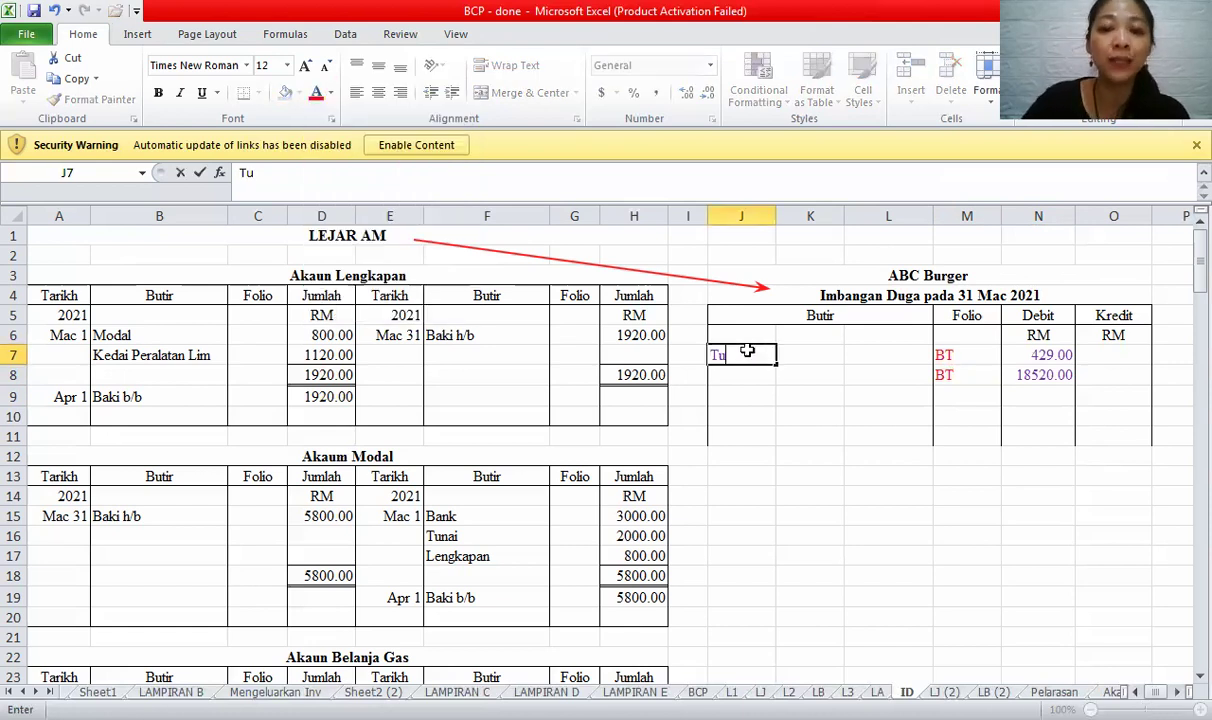
key("Return")
type("Bank")
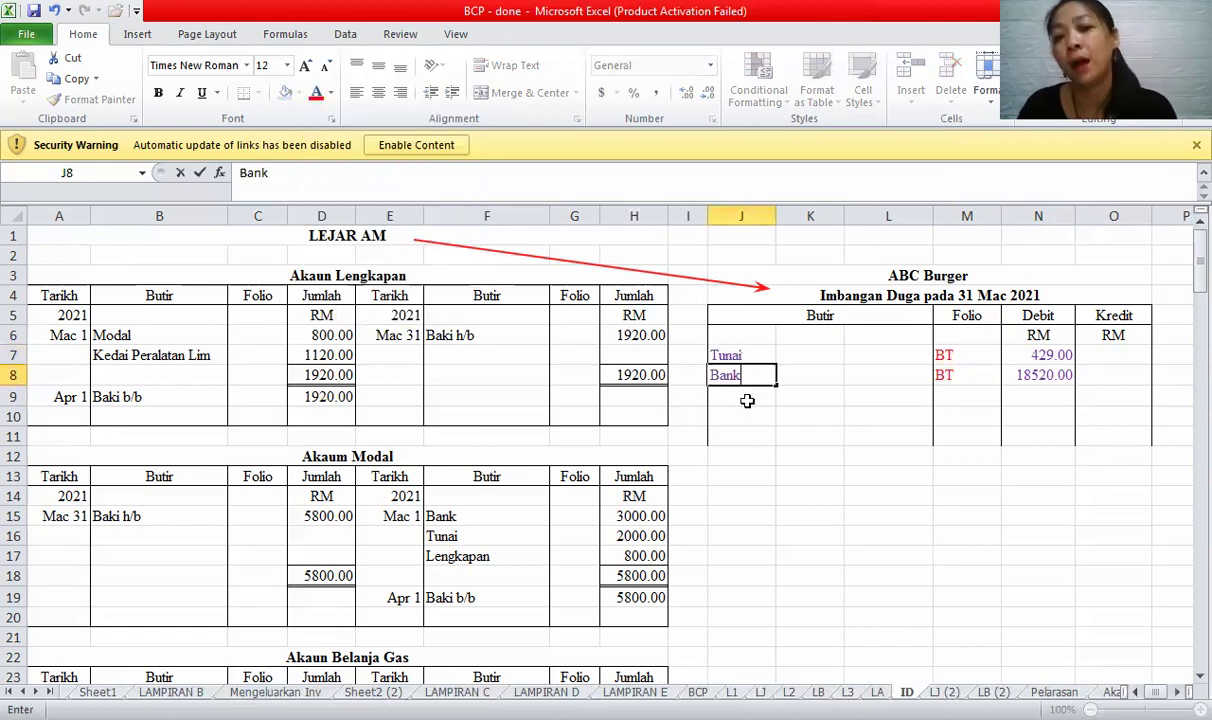
key("Return")
left_click_drag(751, 354, 745, 372)
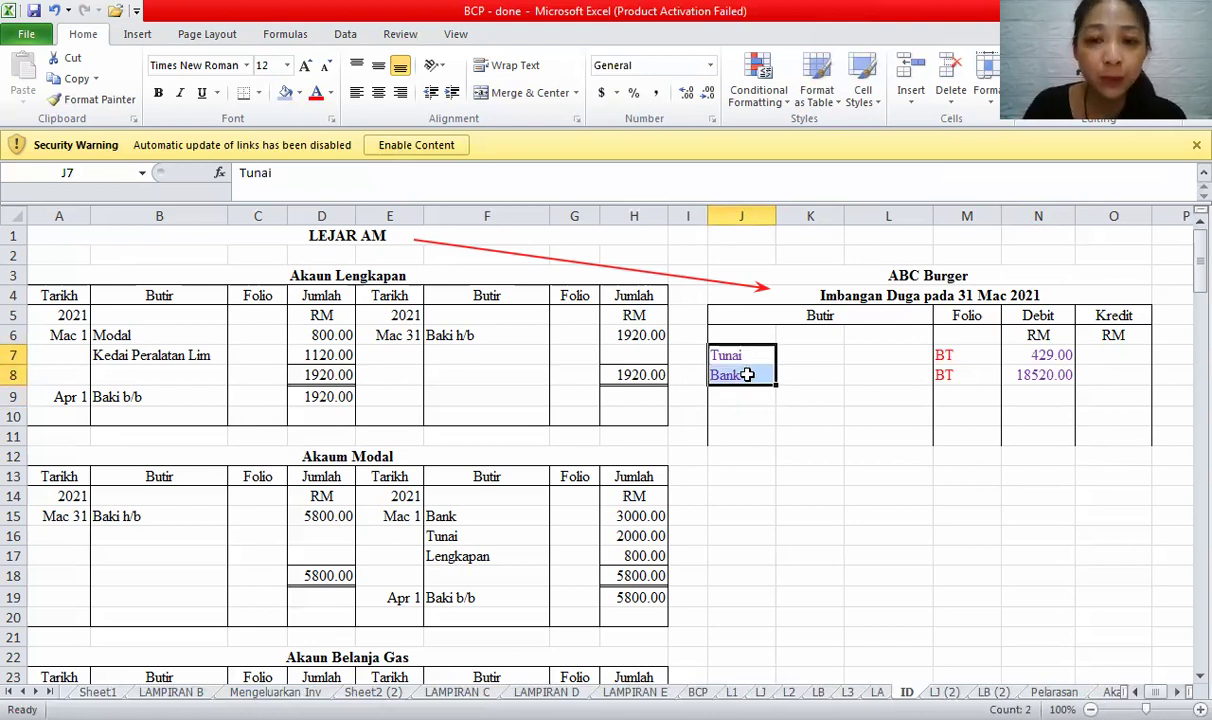
key("Down")
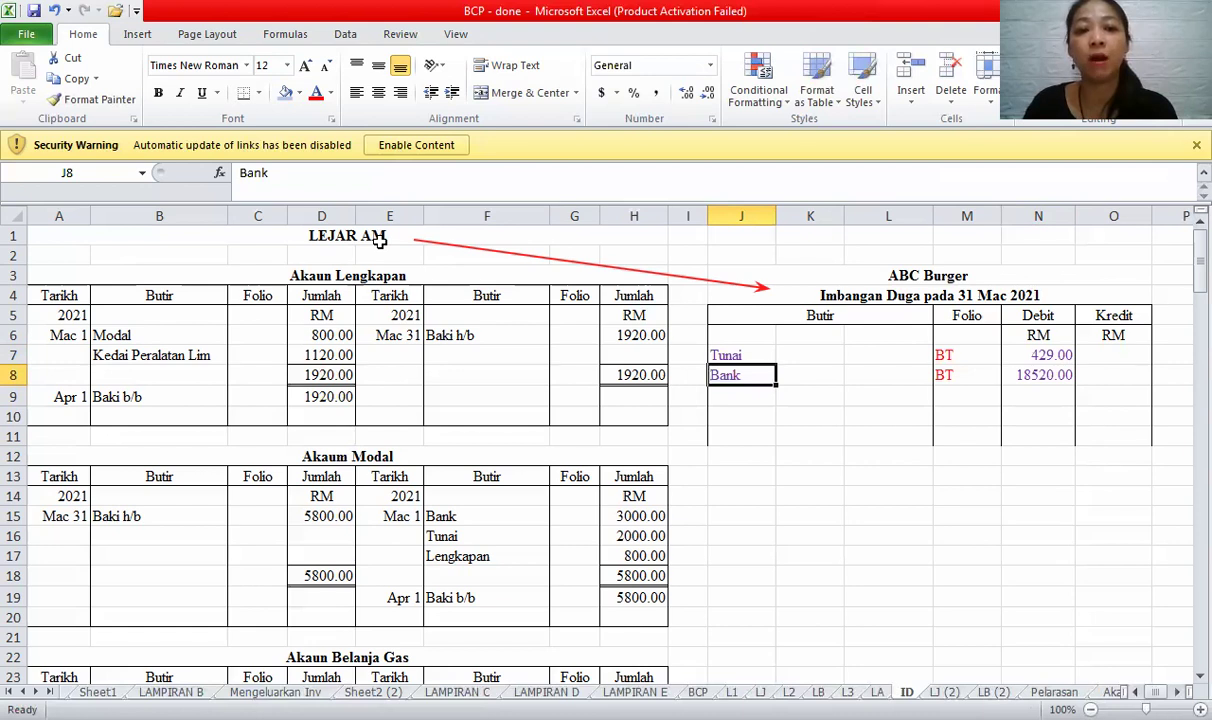
- Shade Akaun Lengkapan's Apr 1 Baki b/b row light blue and enter Lengkapan with a debit of 1920 below Bank in the trial balance
left_click(382, 240)
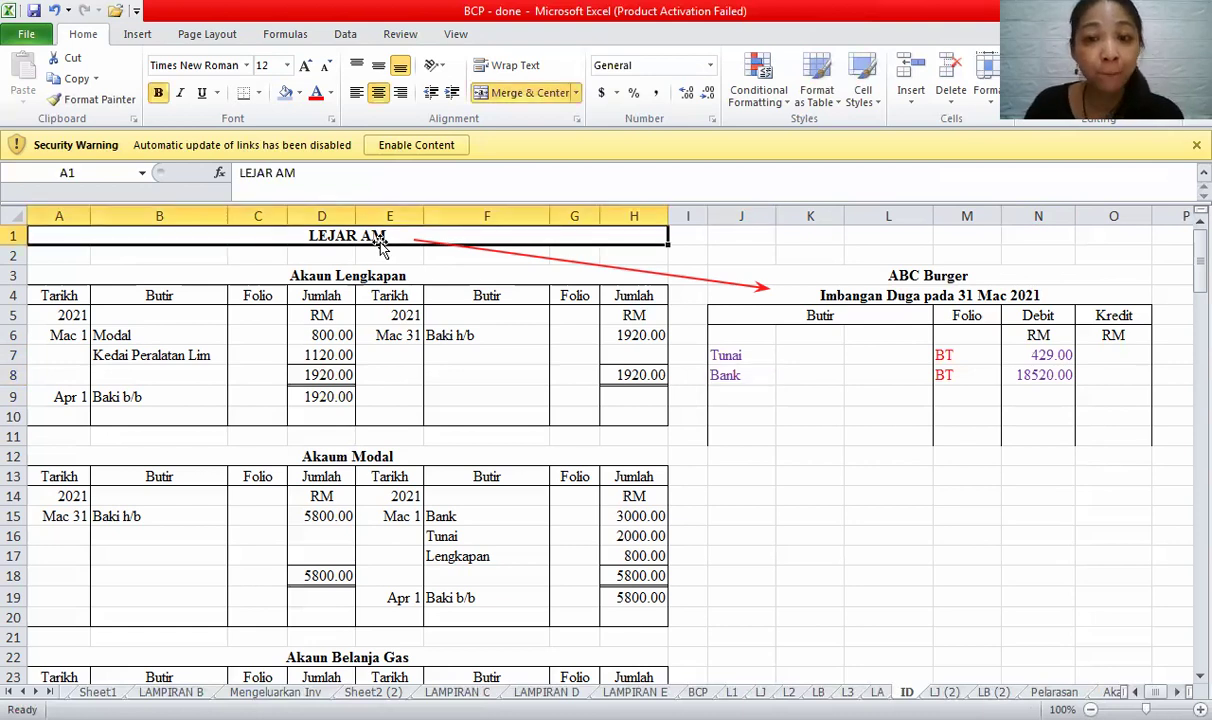
left_click_drag(60, 397, 320, 400)
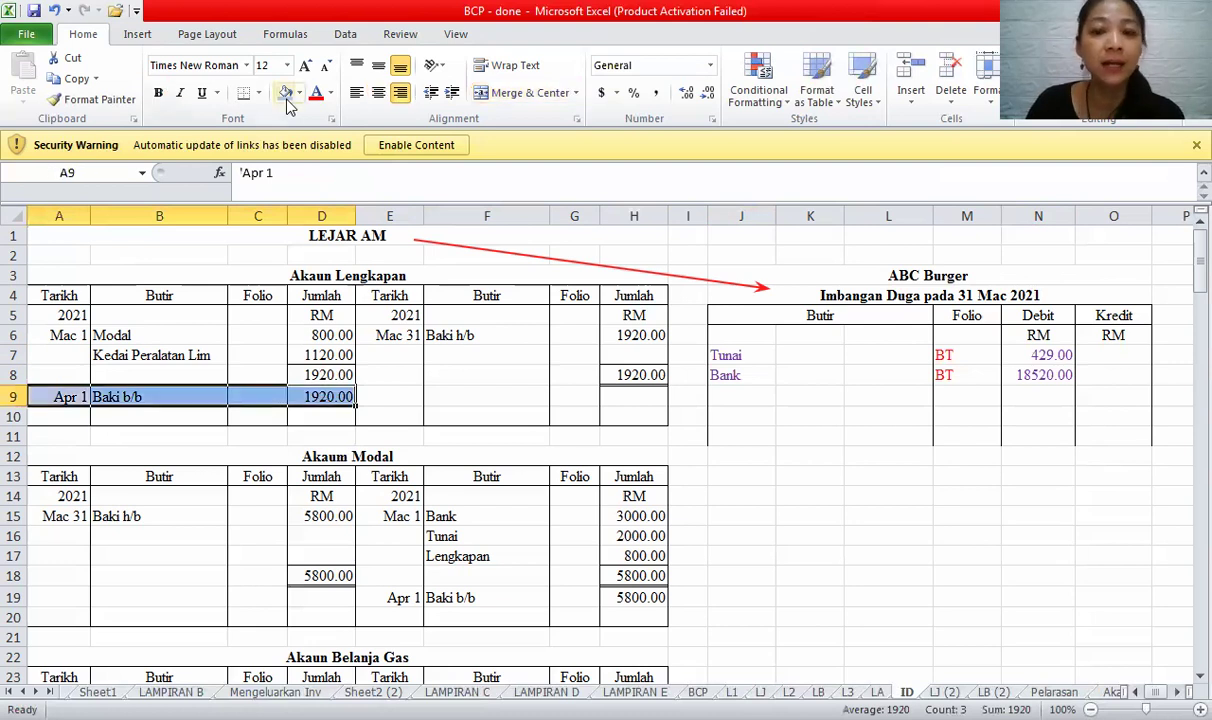
left_click(747, 393)
type("Leng")
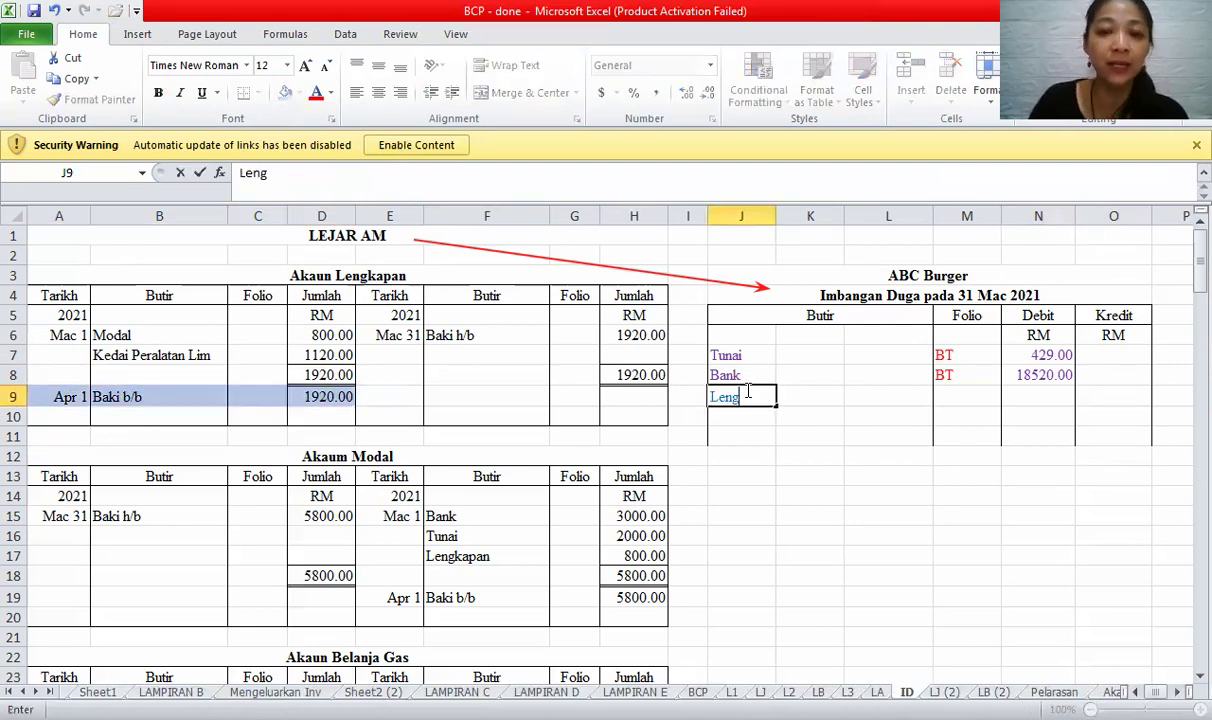
type("kapan")
key("Tab")
key("Tab")
key("Tab")
key("Tab")
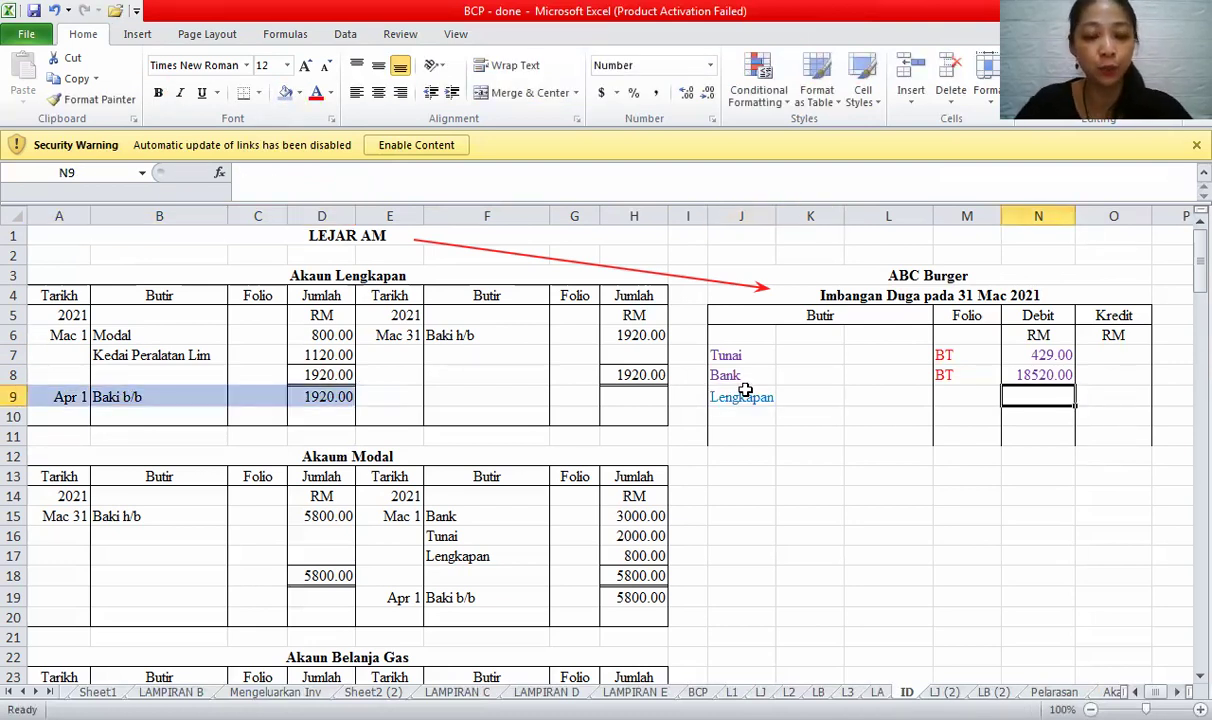
type("1920")
key("Return")
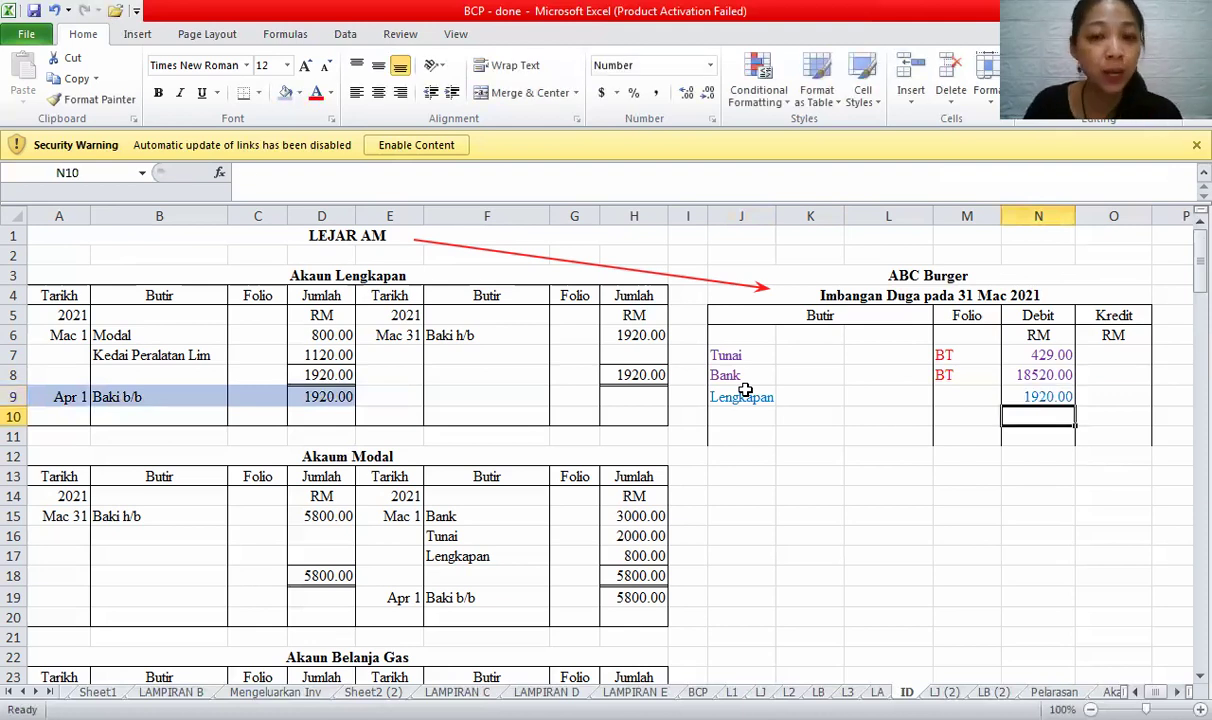
left_click(745, 392)
left_click(1035, 390)
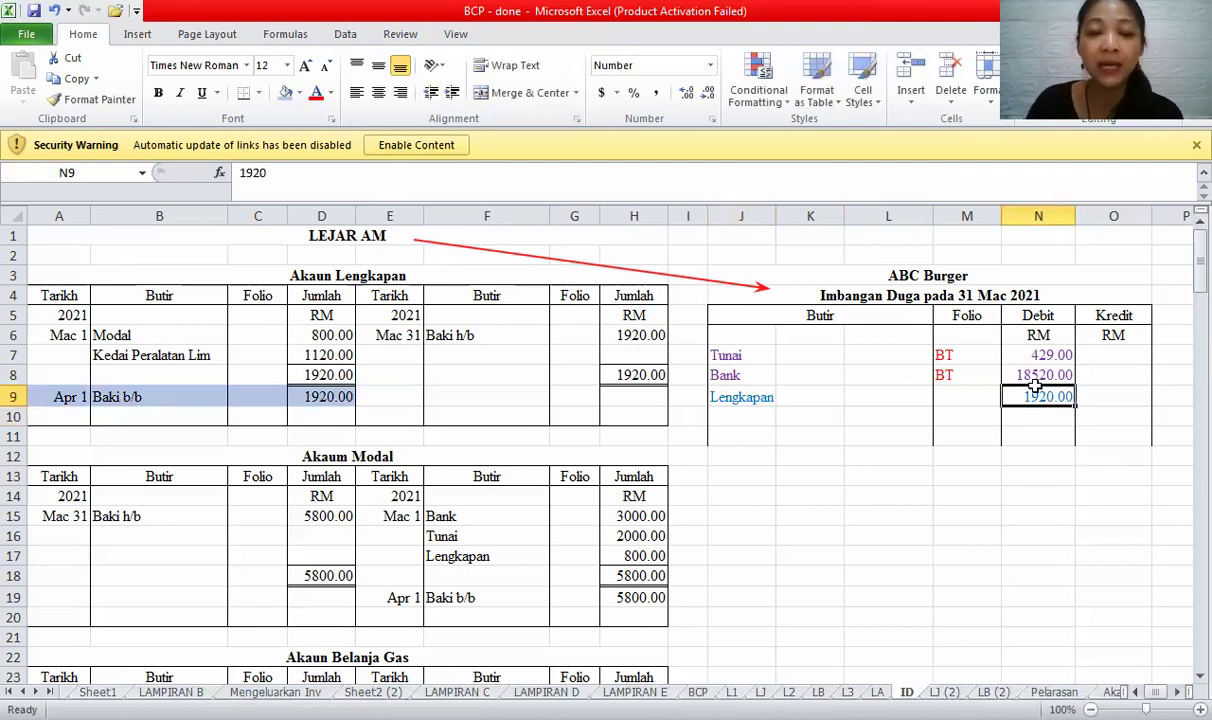
left_click_drag(1035, 355, 1035, 391)
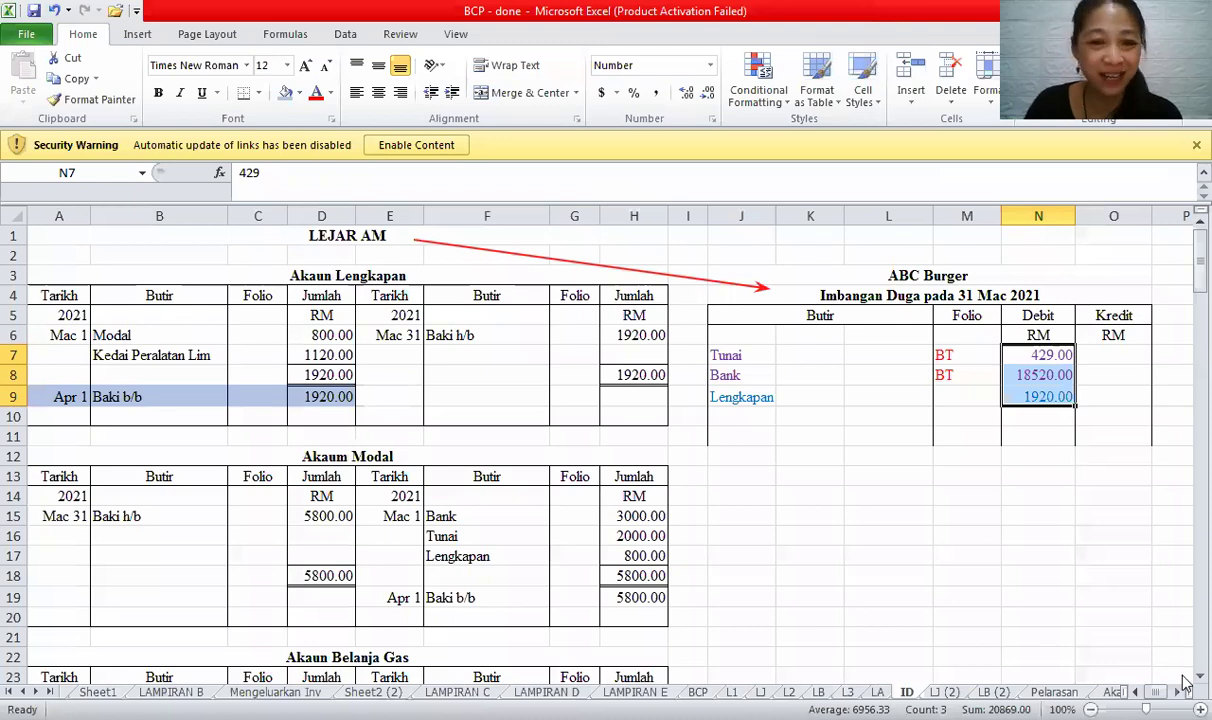
- Add Modal below Lengkapan in the trial balance with 5800 in the Kredit column
scroll(1185, 640, "down", 1)
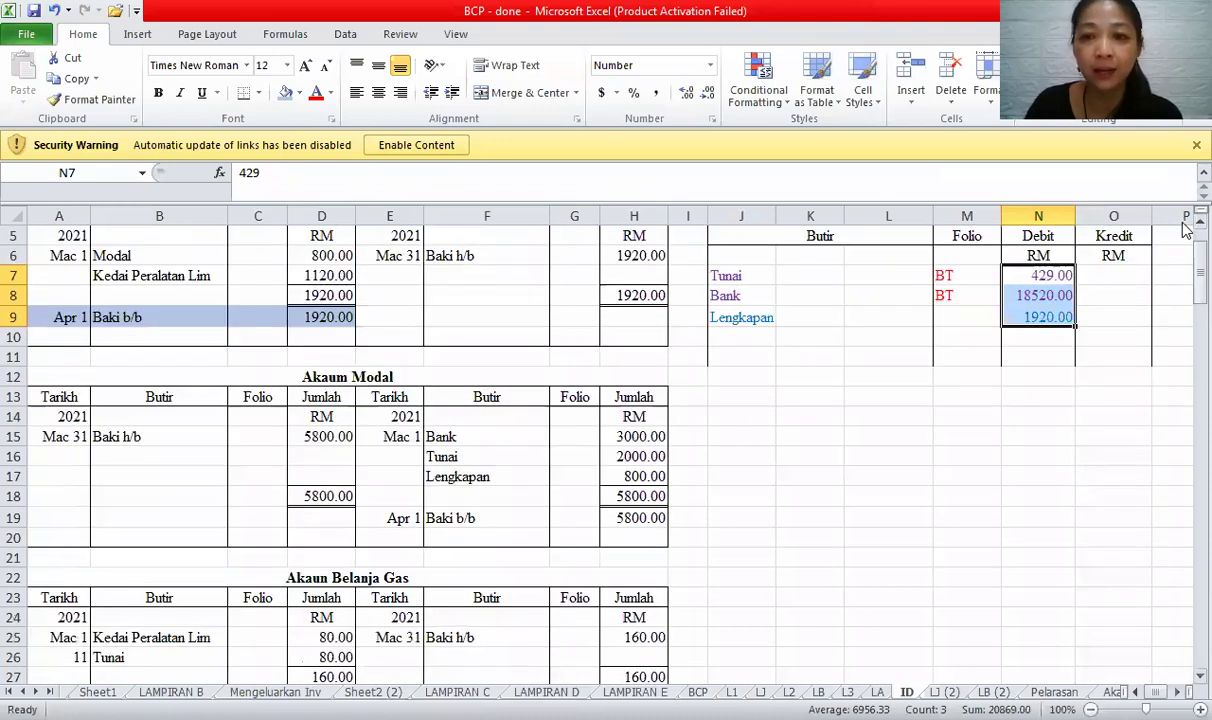
scroll(774, 371, "up", 1)
left_click(764, 371)
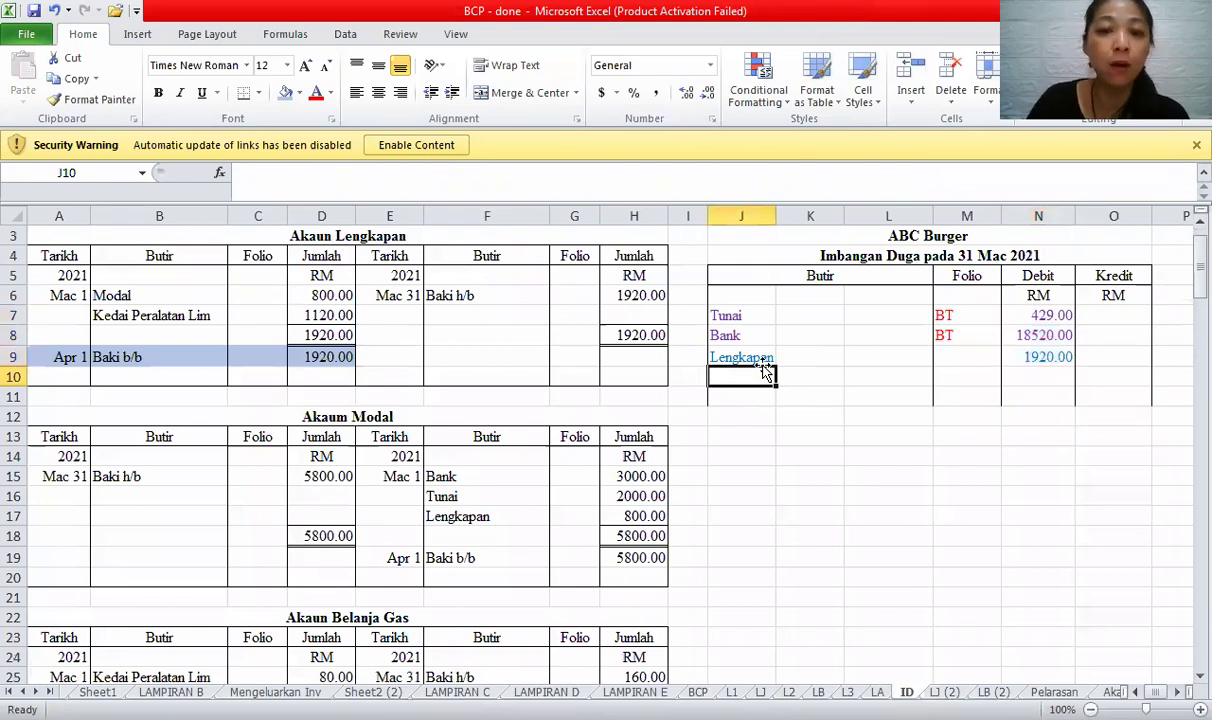
type("Modal")
key("Tab")
key("Tab")
key("Tab")
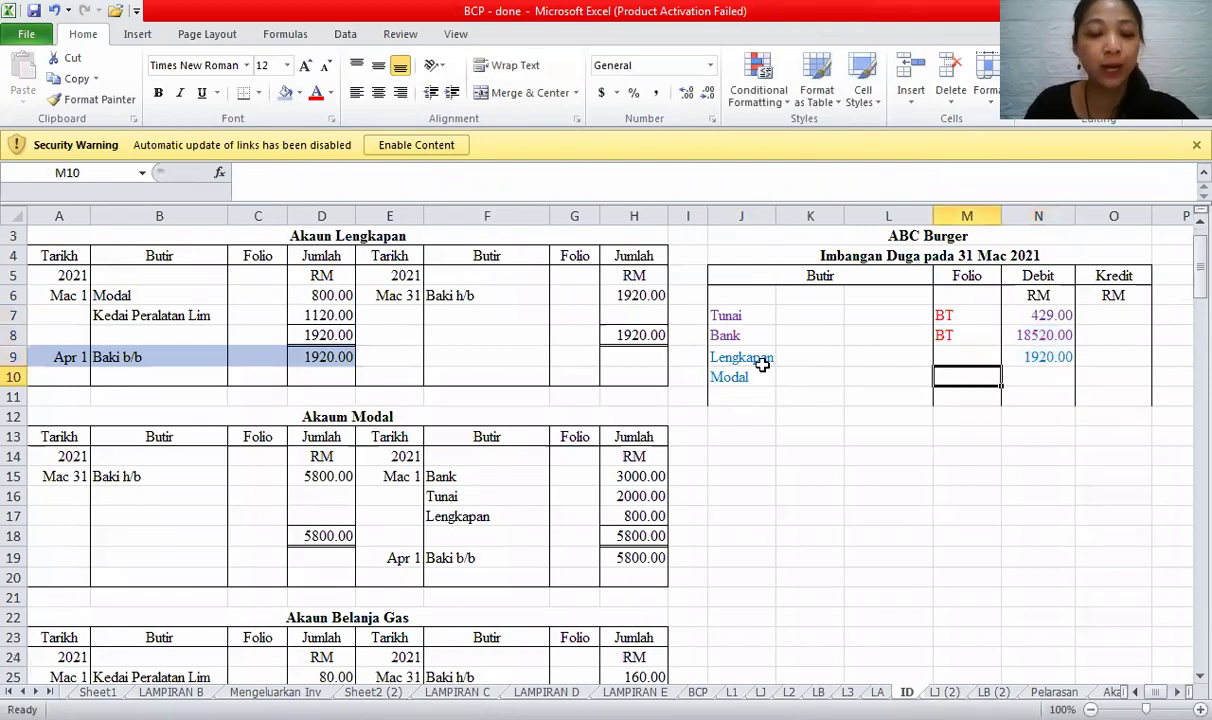
key("Tab")
key("Tab")
type("5800")
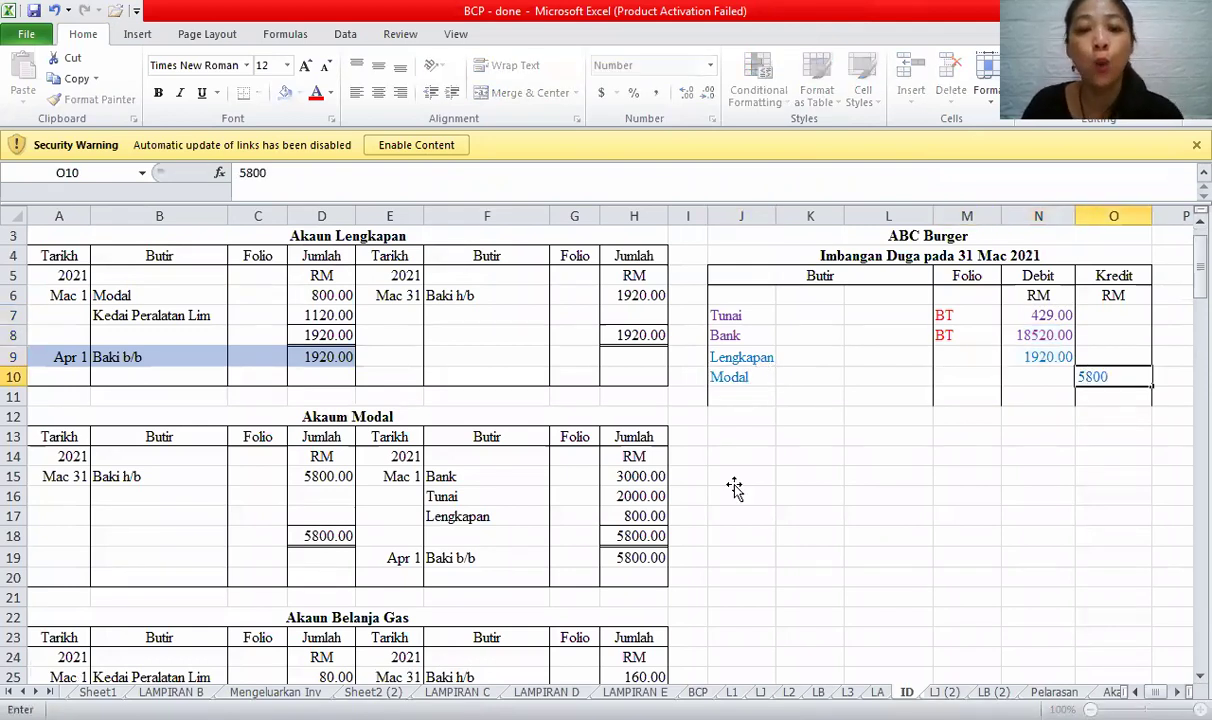
- Shade the Apr 1 Baki b/b row on the credit side of the Modal account light blue
left_click(620, 556)
left_click(395, 557)
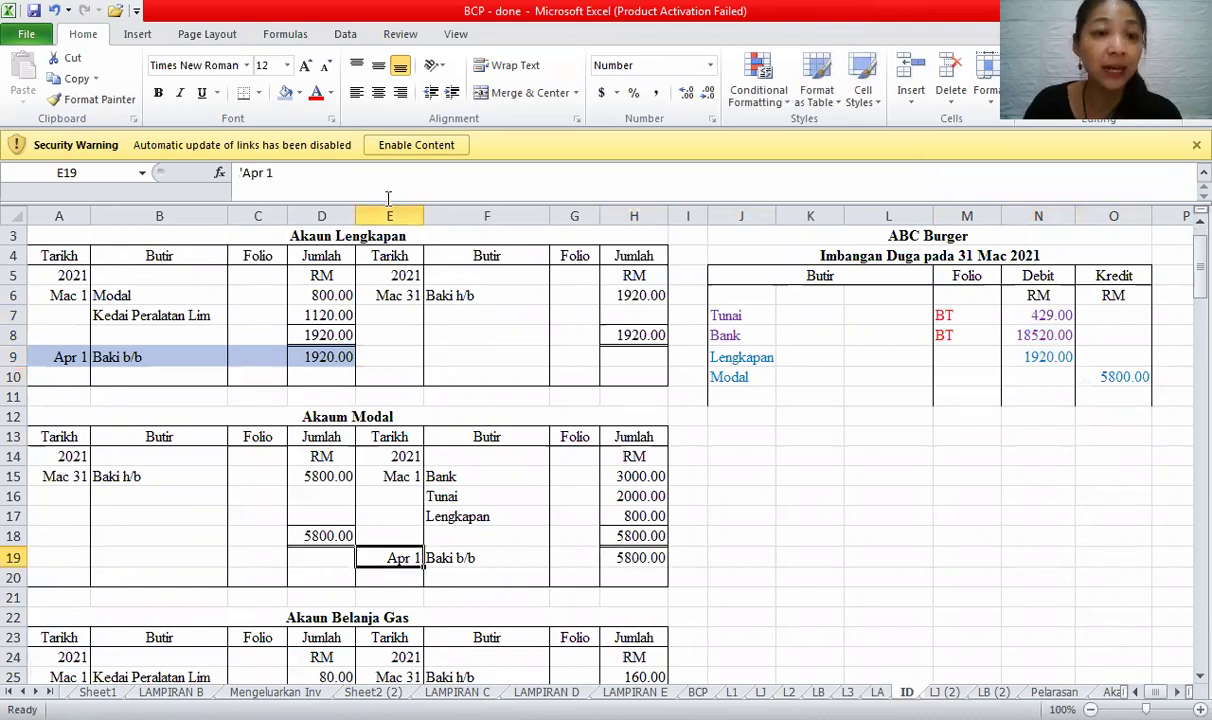
left_click_drag(395, 557, 633, 557)
left_click(286, 95)
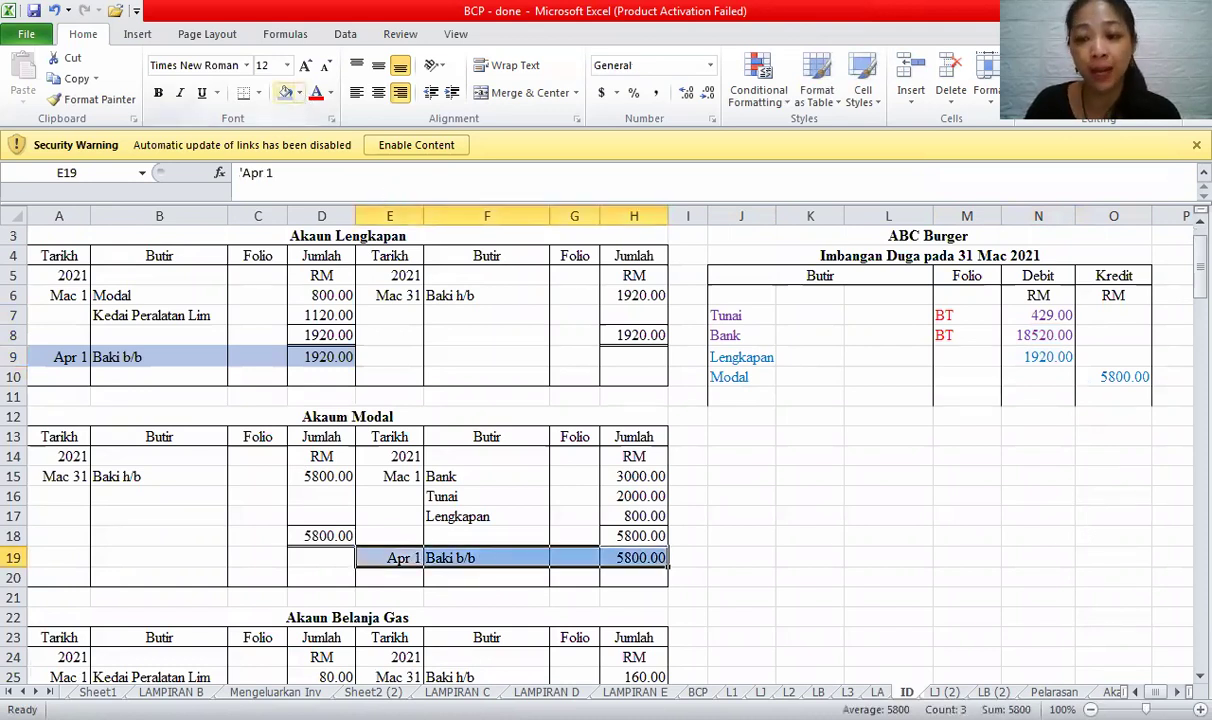
- Shade the Apr 1 Baki b/b row of Akaun Belanja Gas light blue
scroll(1185, 683, "down", 1)
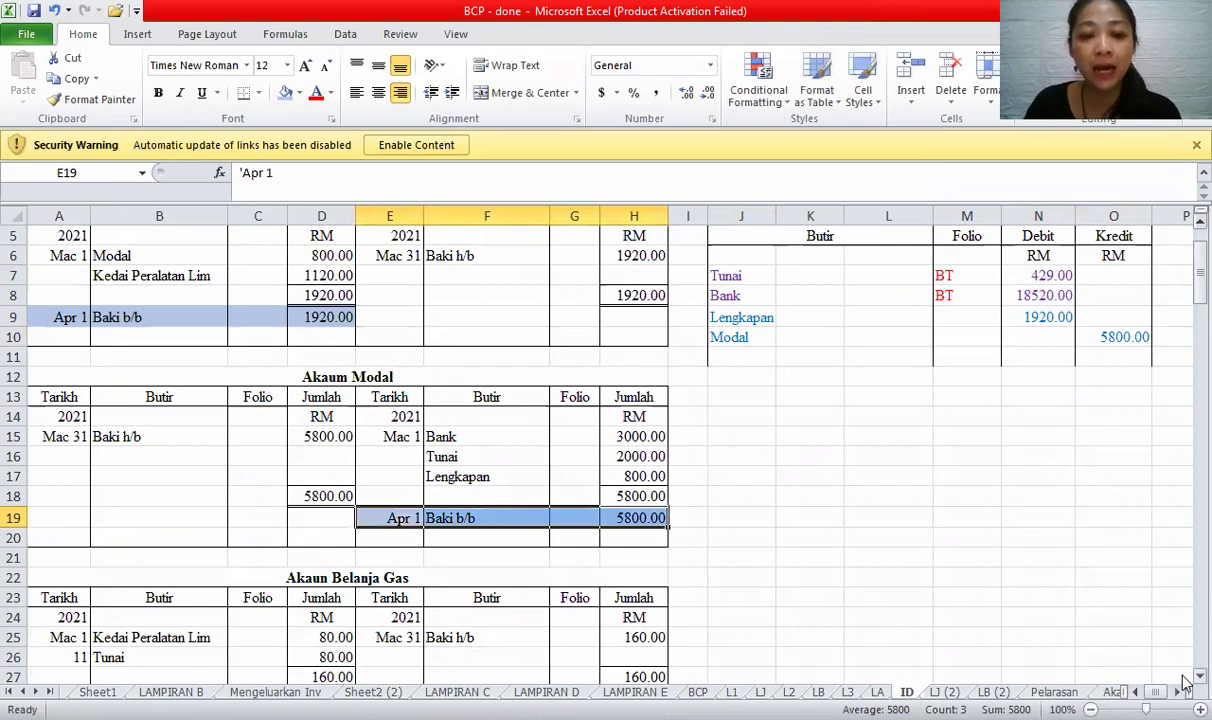
scroll(1185, 683, "down", 1)
left_click_drag(78, 676, 300, 676)
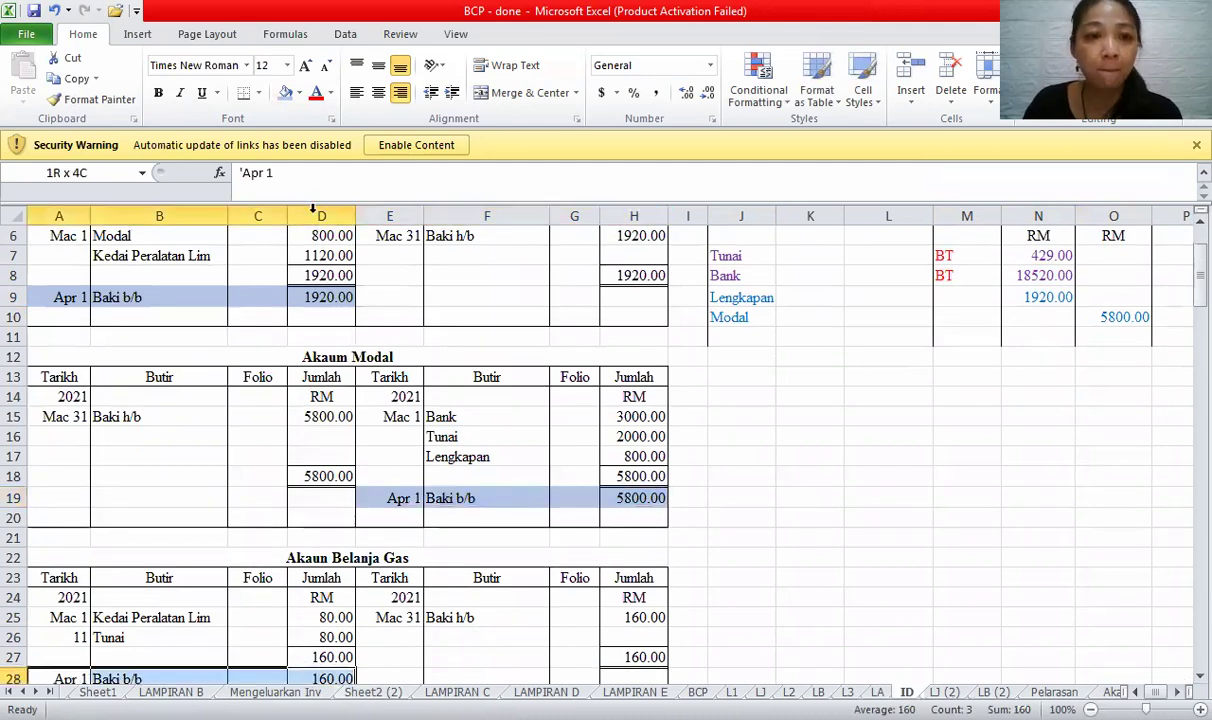
scroll(1182, 232, "down", 4)
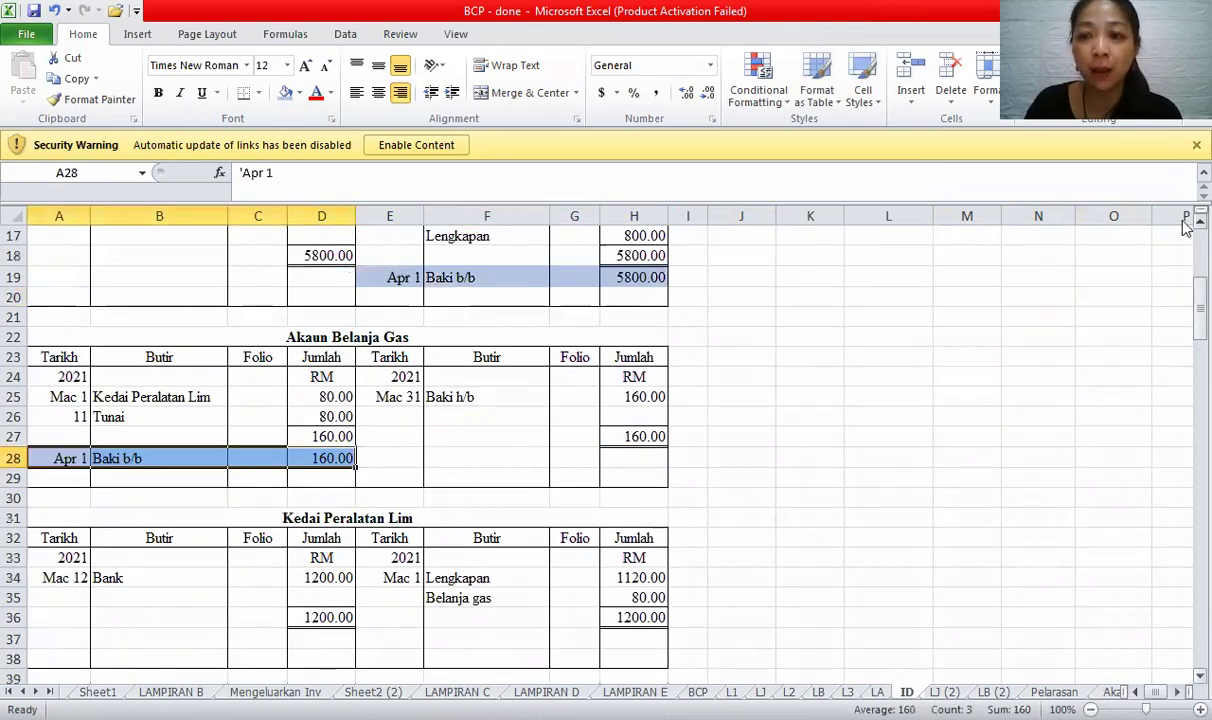
- Add Belanja Gas below Modal in the trial balance with 160 in the Debit column
scroll(1185, 228, "up", 1)
scroll(725, 303, "up", 4)
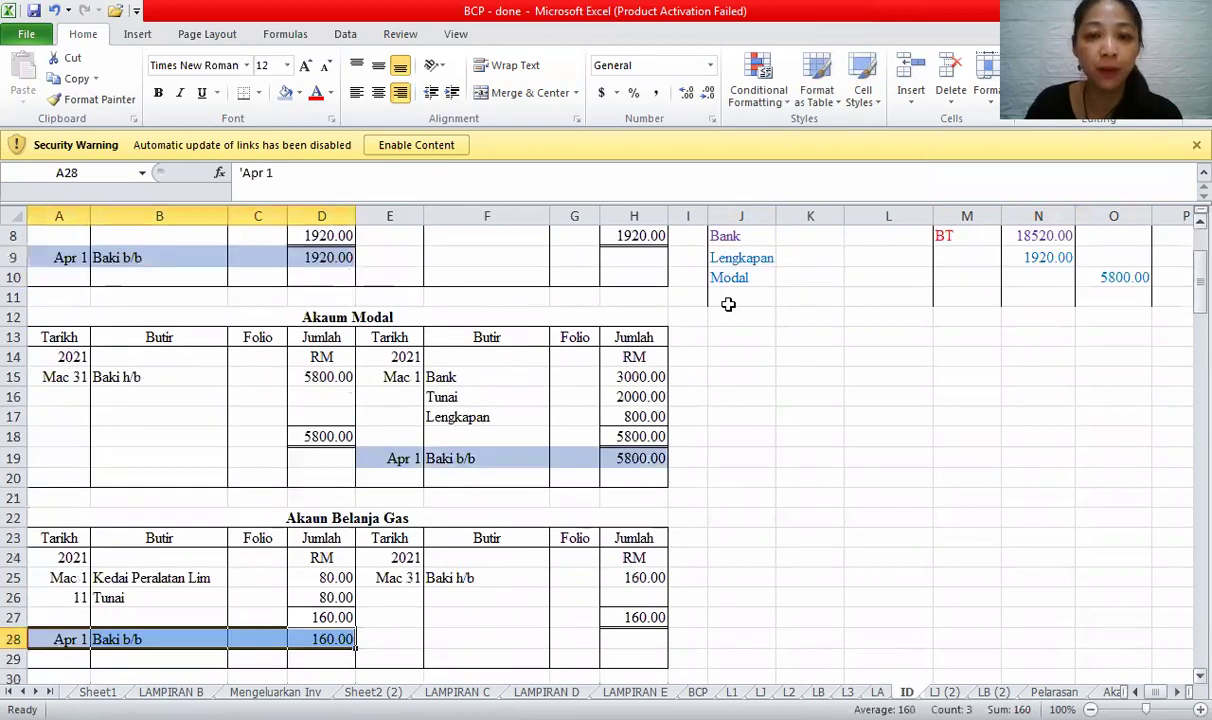
left_click(733, 313)
type("Be")
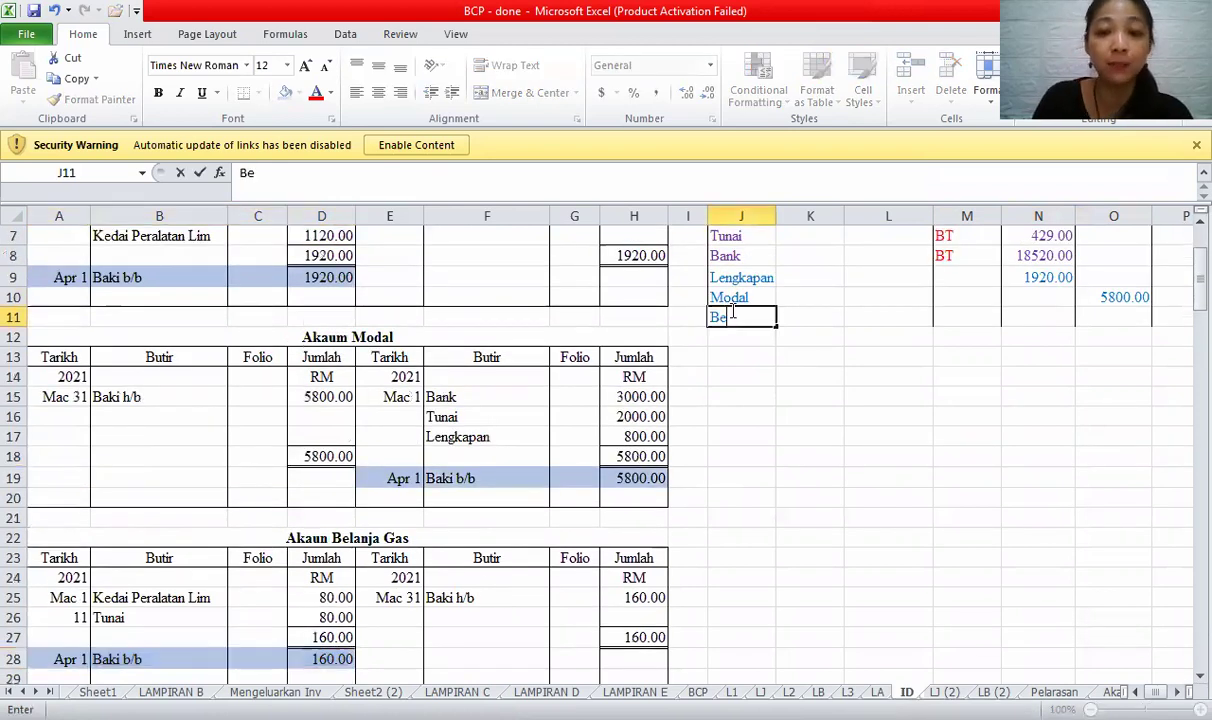
type("lanja Gas")
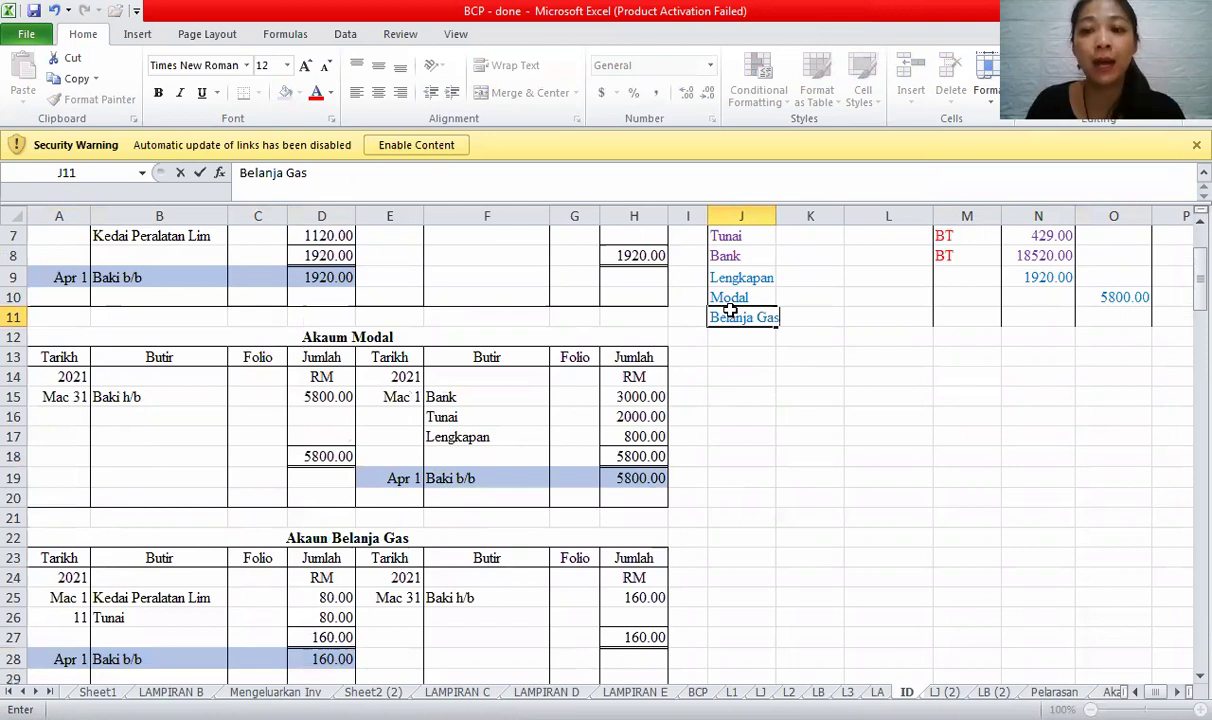
key("Tab")
key("Tab")
key("Tab")
key("Tab")
type("160")
key("Tab")
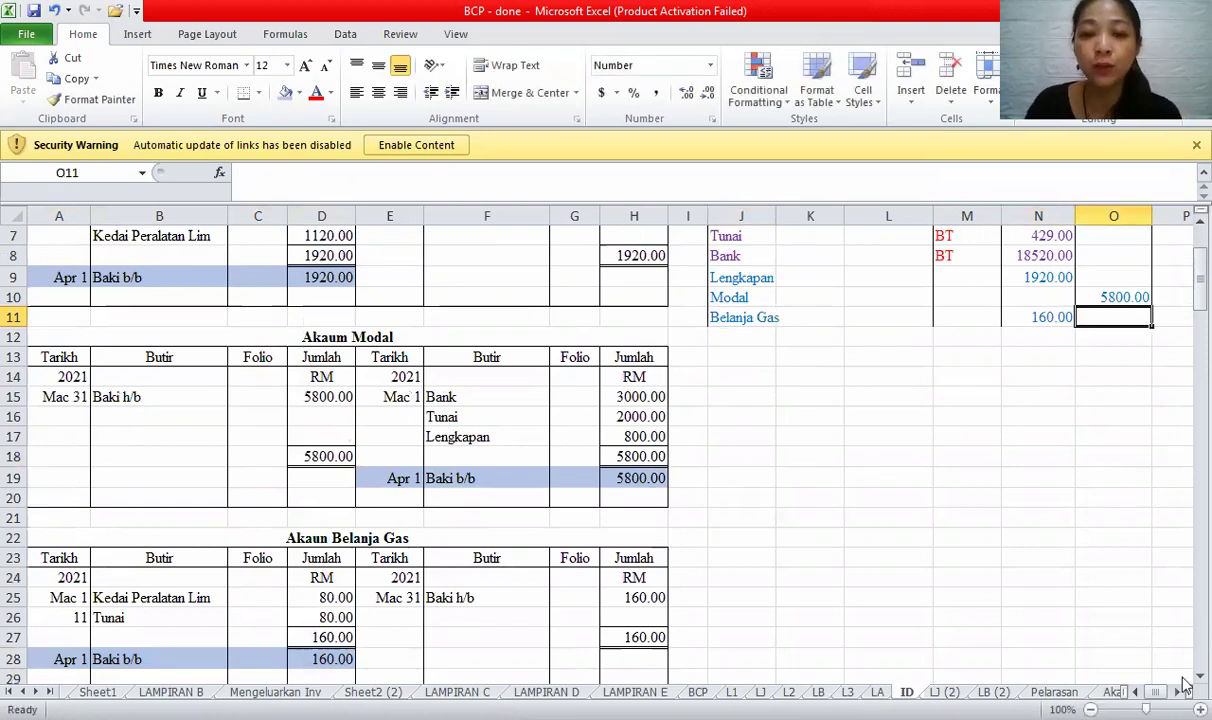
- Shade the Apr 1 Baki b/b row on the credit side of Akaun Jualan light blue
scroll(1183, 684, "down", 1)
scroll(1183, 684, "down", 8)
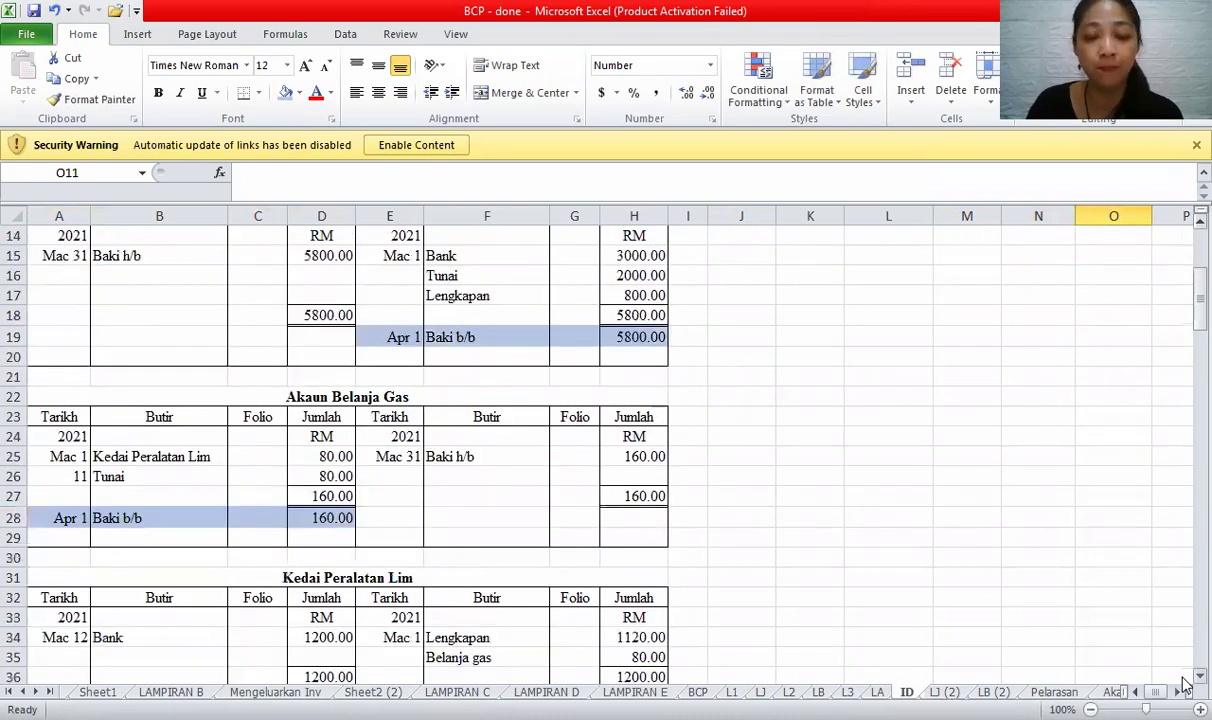
scroll(1183, 684, "down", 1)
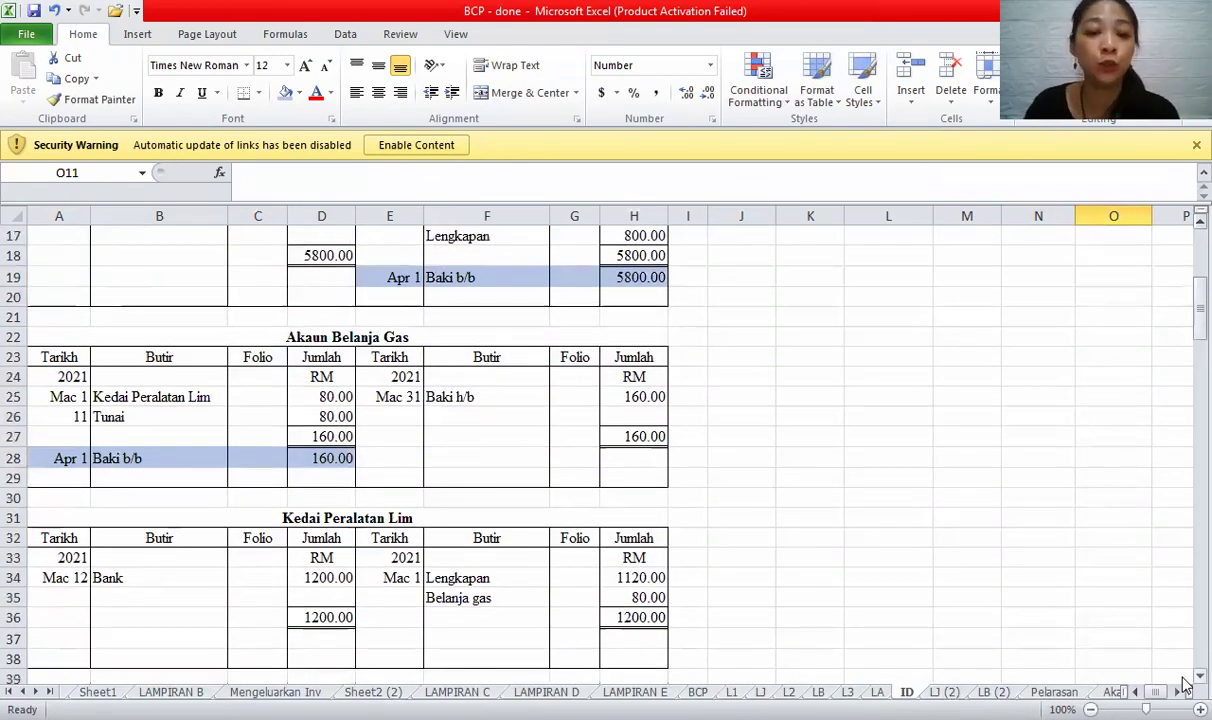
scroll(1183, 684, "down", 5)
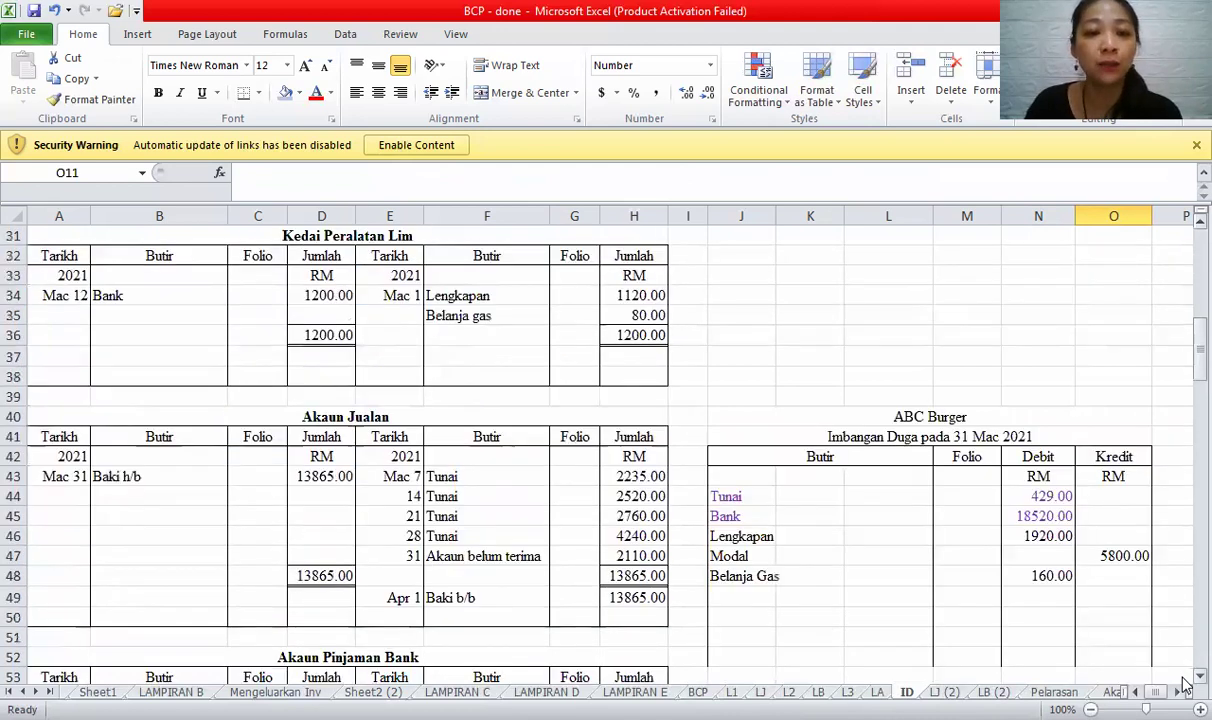
scroll(1183, 684, "down", 2)
scroll(1183, 684, "down", 2)
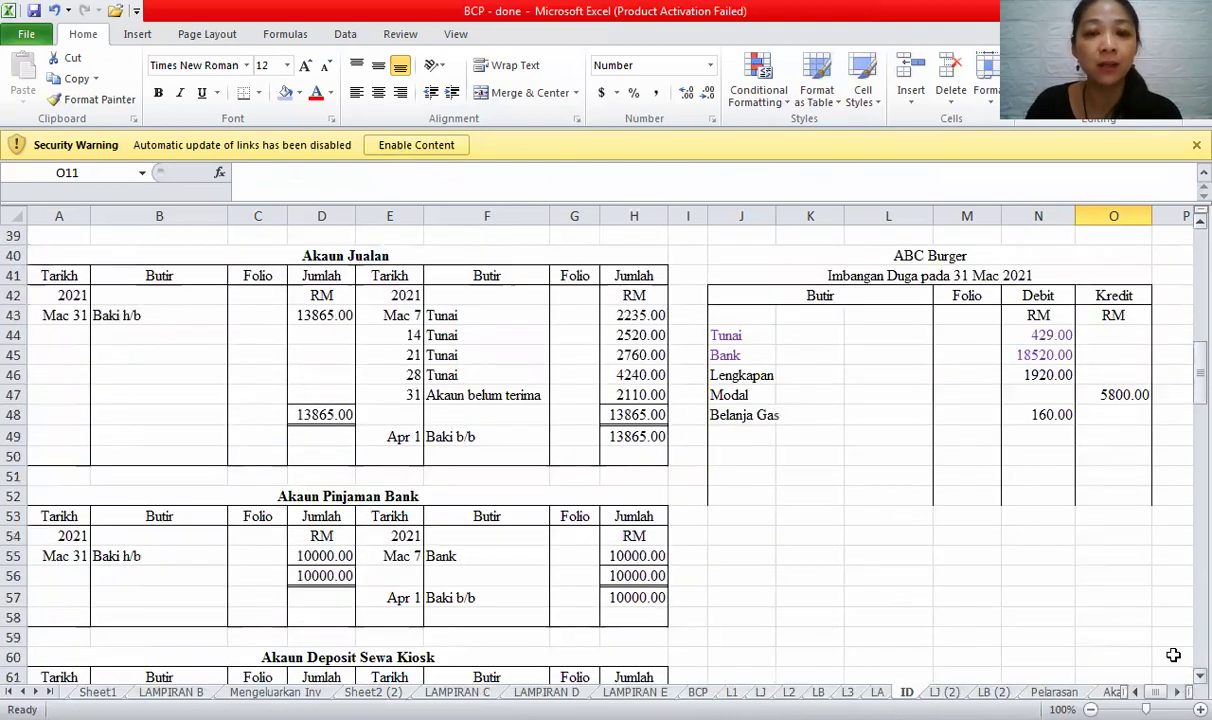
left_click(745, 395)
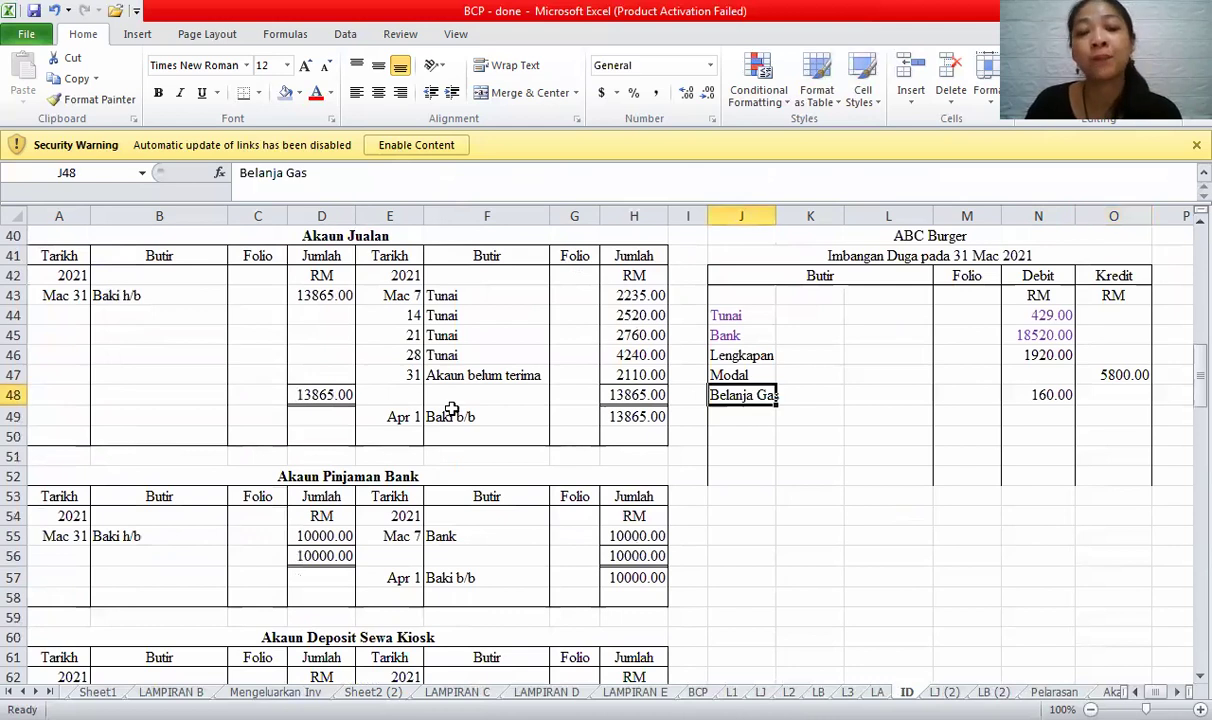
left_click(440, 236)
left_click_drag(390, 416, 620, 416)
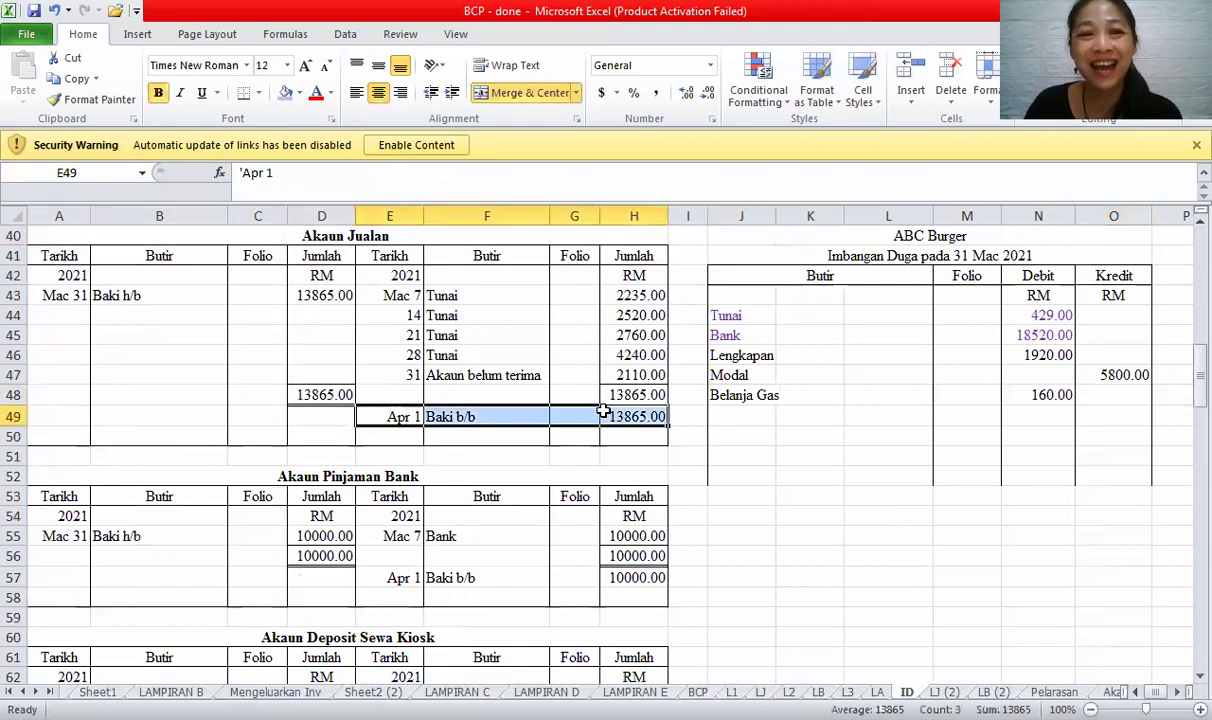
left_click(286, 92)
- Add Jualan below Belanja Gas in the trial balance with 13865 in the Kredit column
left_click(739, 414)
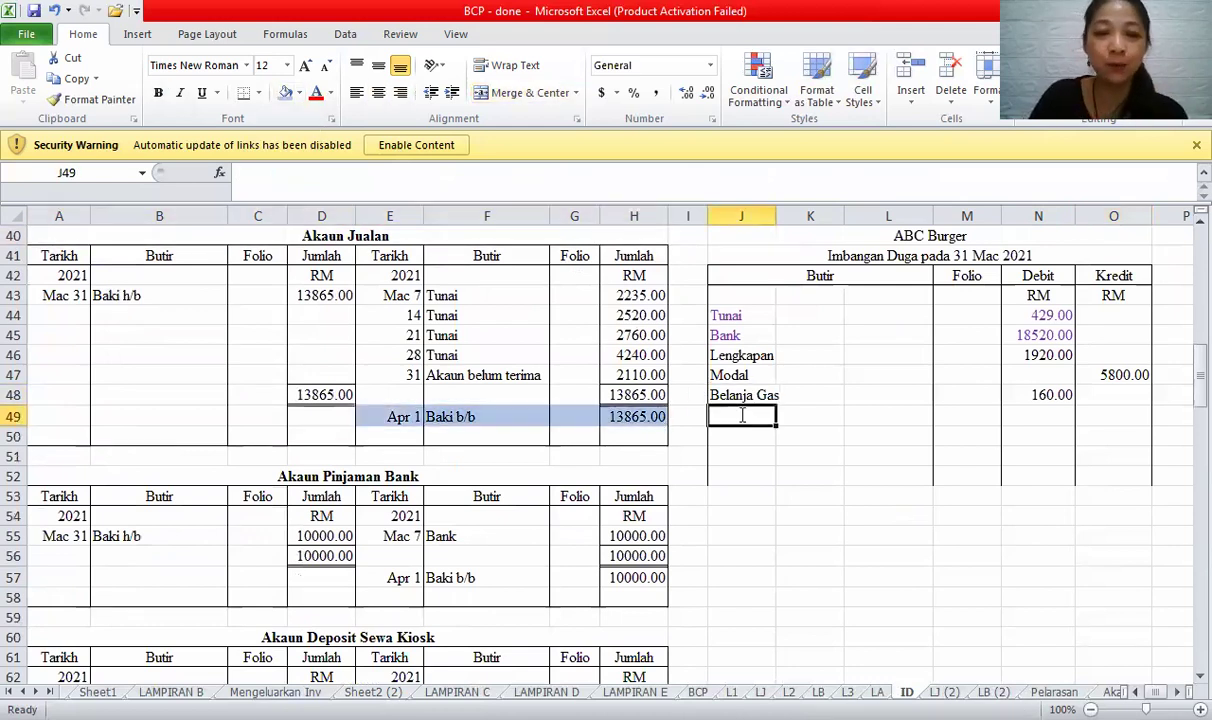
type("Jualan")
key("Tab")
key("Tab")
key("Tab")
key("Tab")
key("Tab")
type("138")
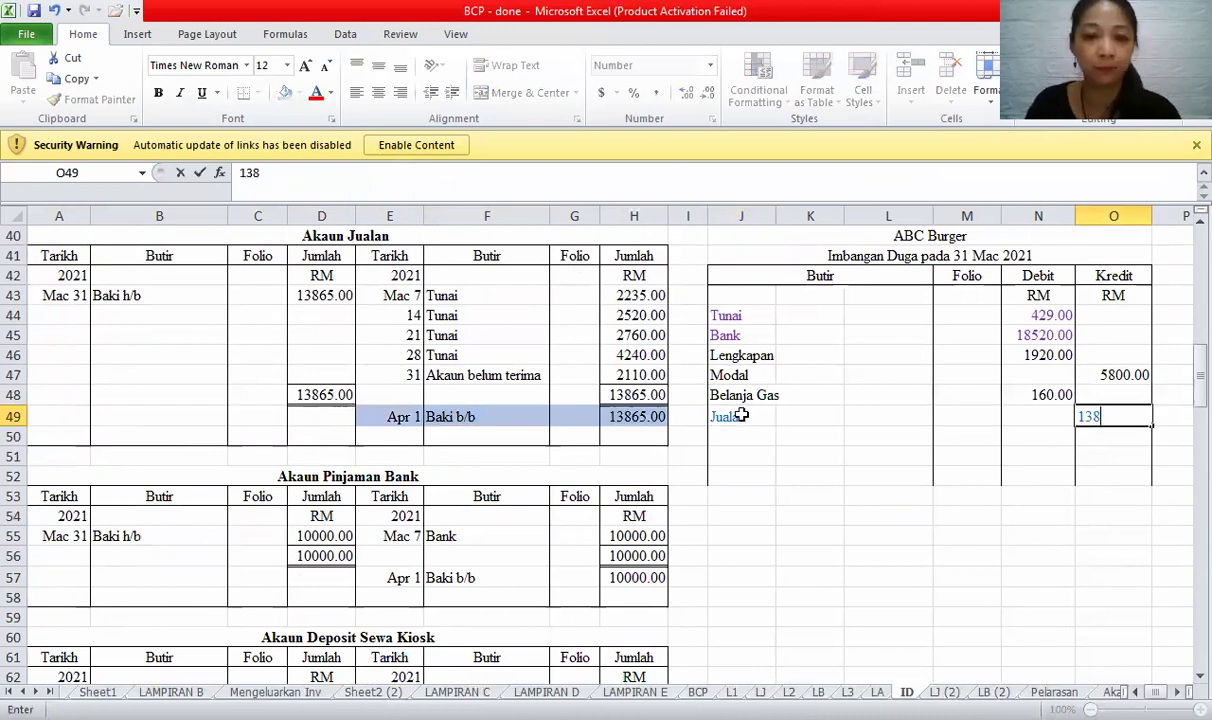
type("65")
- Shade Akaun Pinjaman Bank's Apr 1 Baki b/b row light blue and enter Pinjaman with a credit of 10000 below Jualan in the trial balance
left_click_drag(398, 577, 609, 573)
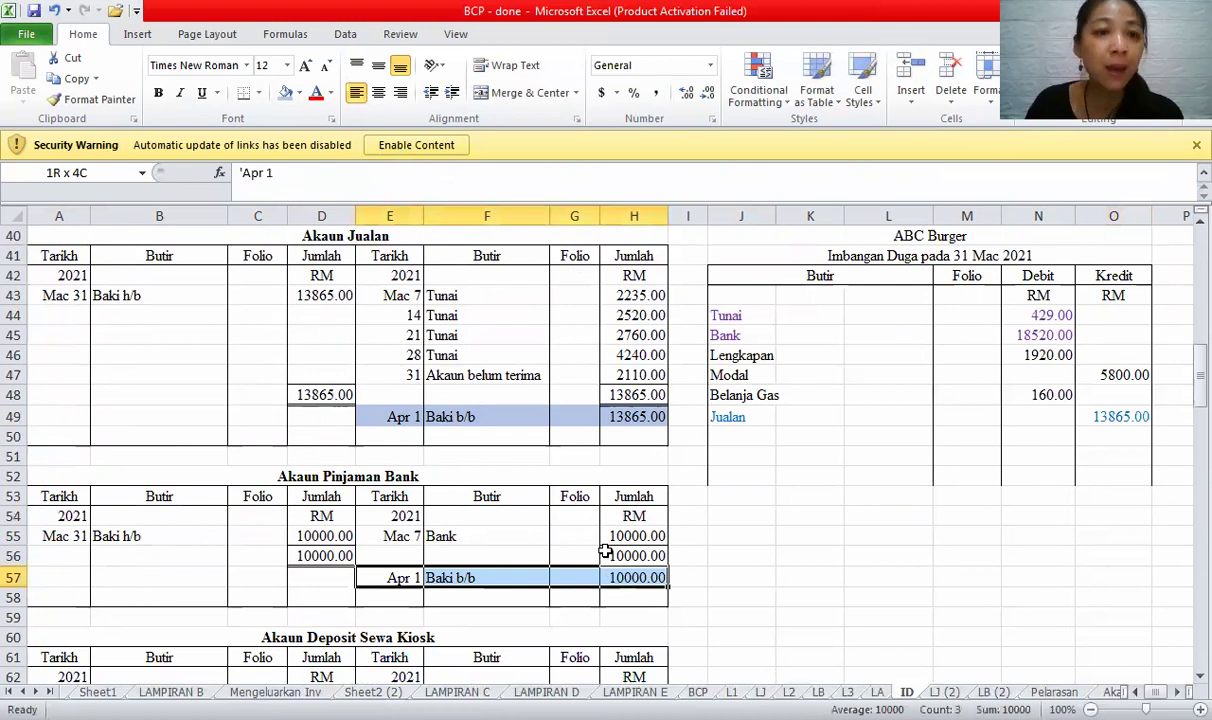
left_click(728, 434)
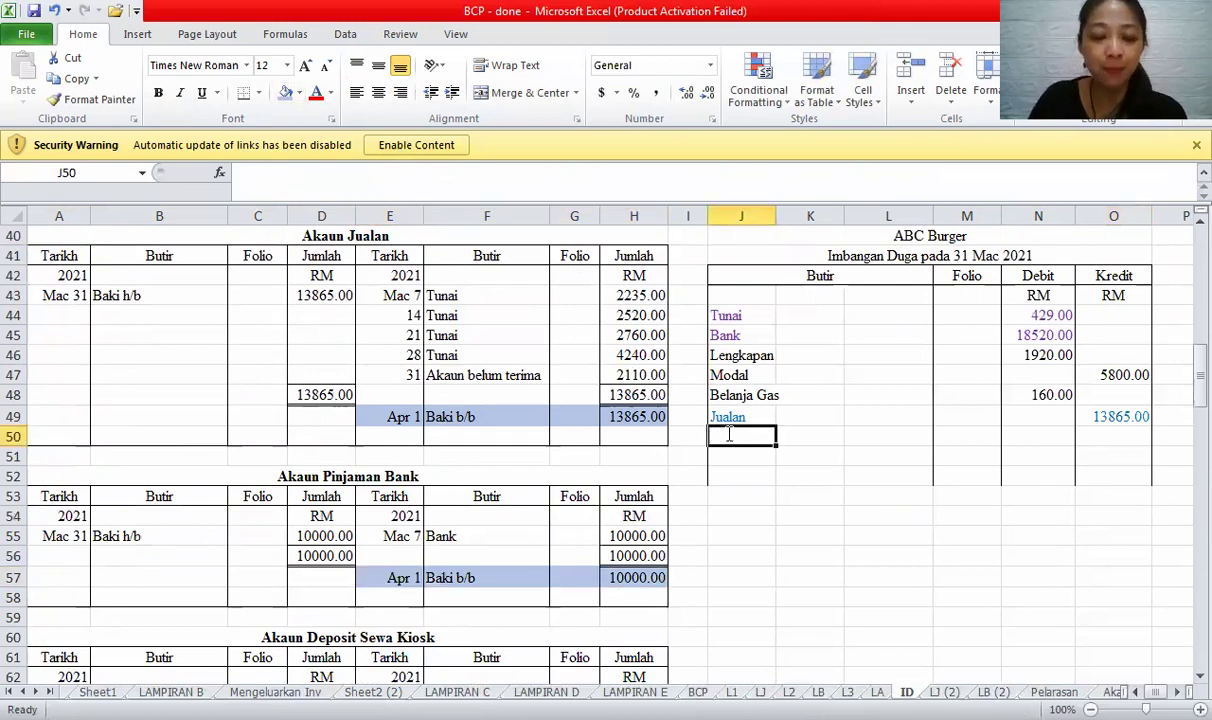
type("Oin")
key("BackSpace")
key("BackSpace")
key("BackSpace")
type("Pinjaman")
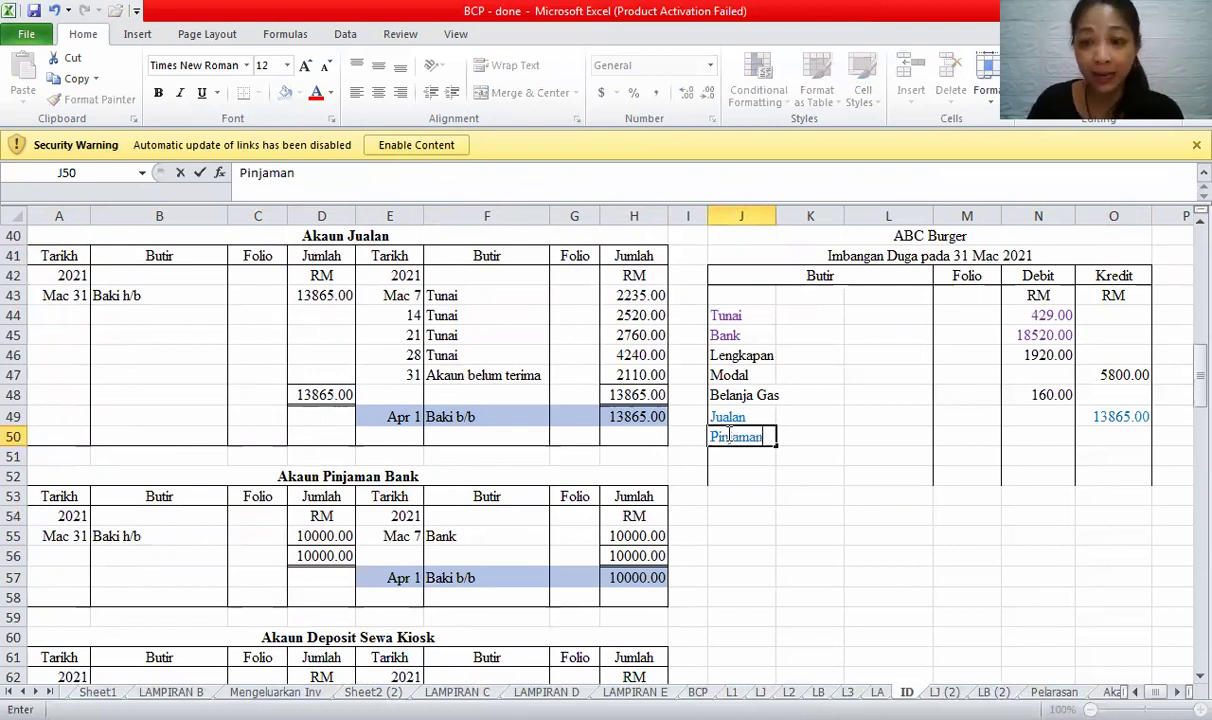
key("Tab")
key("Tab")
key("Tab")
key("Tab")
key("Tab")
type("1")
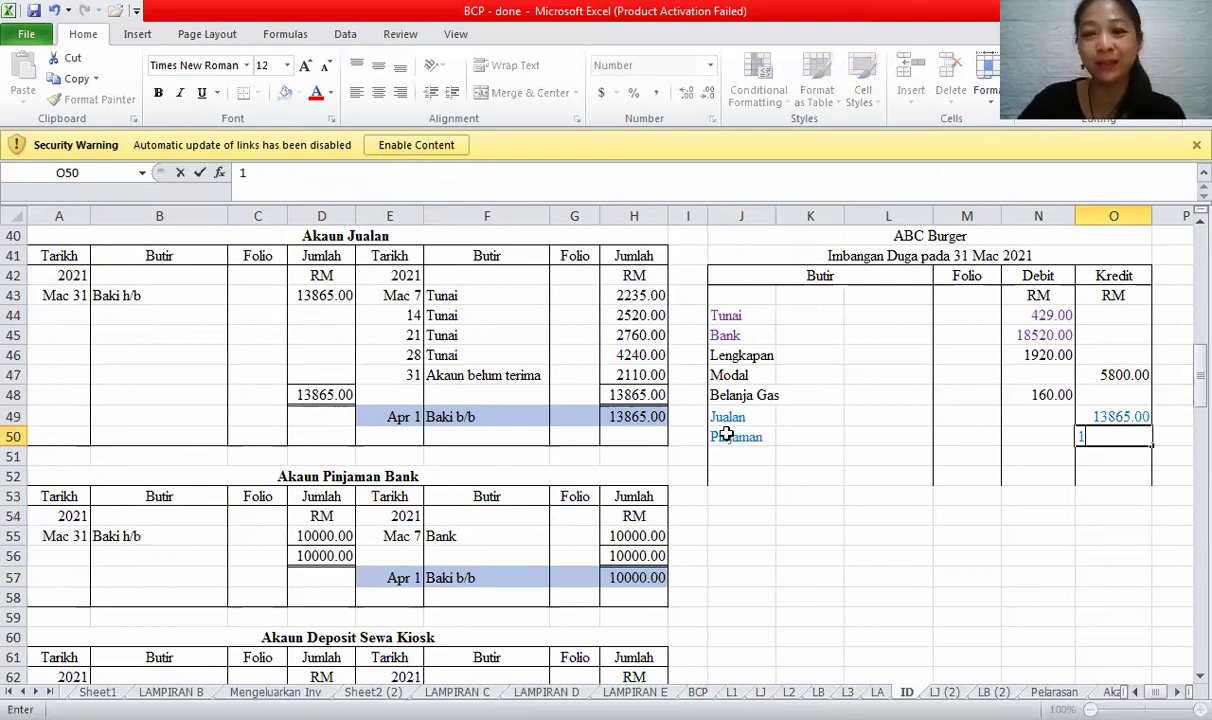
type("0000")
left_click(880, 536)
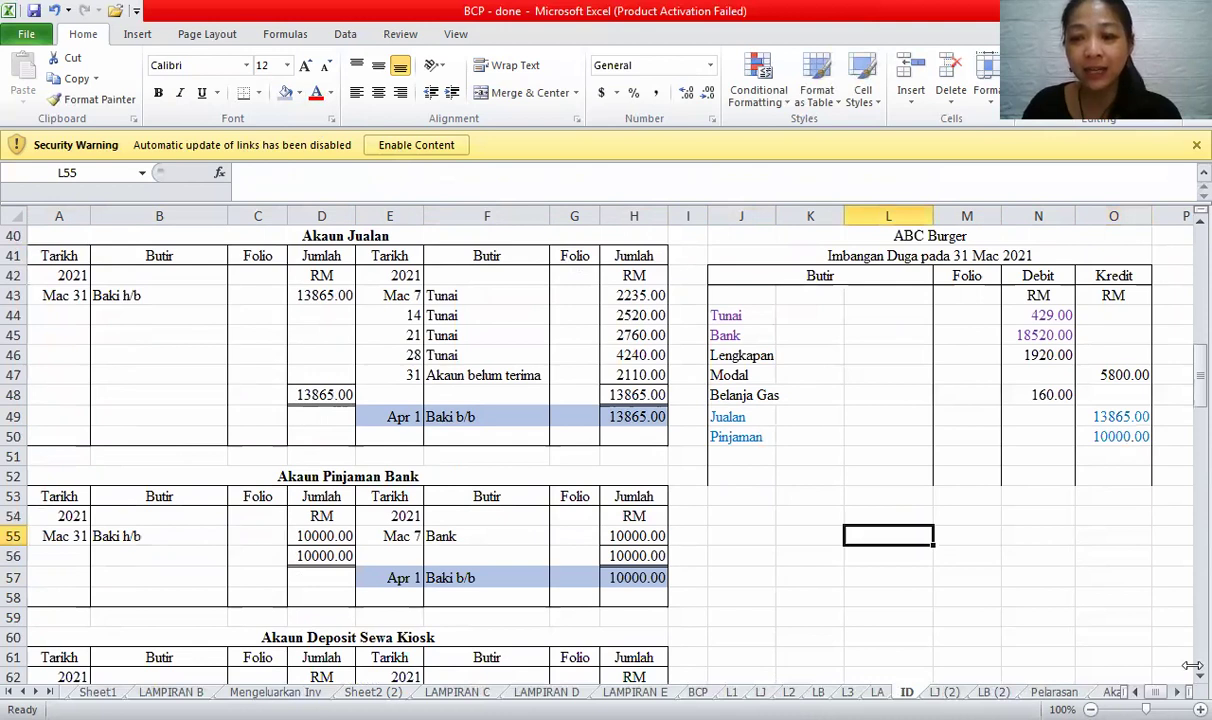
- Shade the Apr 1 Baki b/b row of Akaun Deposit Sewa Kiosk light blue
scroll(1183, 683, "down", 1)
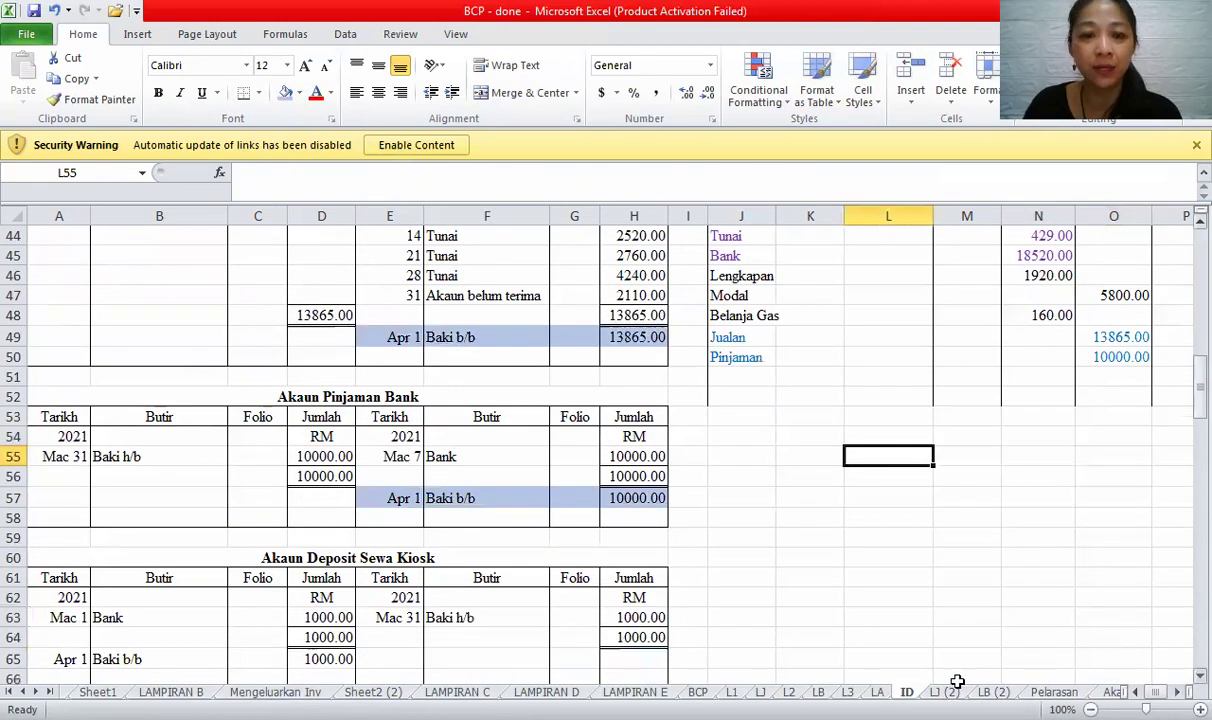
scroll(341, 553, "down", 1)
left_click_drag(60, 619, 320, 619)
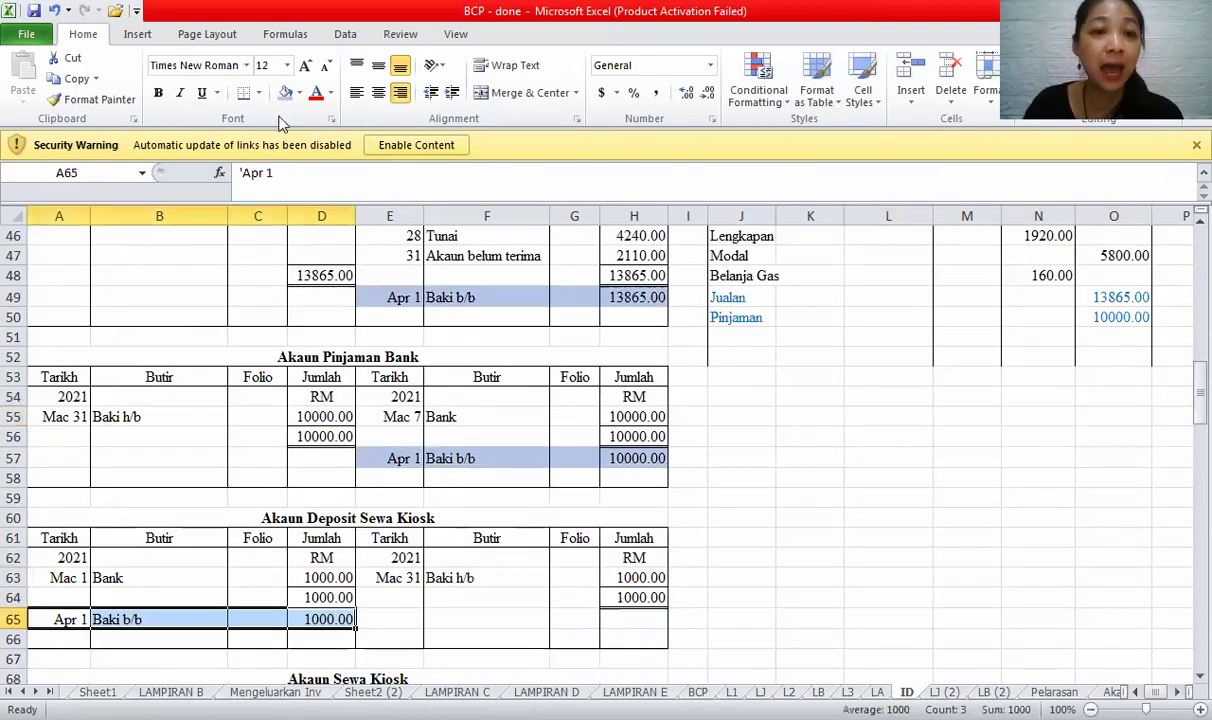
- Add Deposit Sewa Kiosk below Pinjaman in the trial balance with 1000 in the Debit column
left_click(741, 336)
type("Deposit")
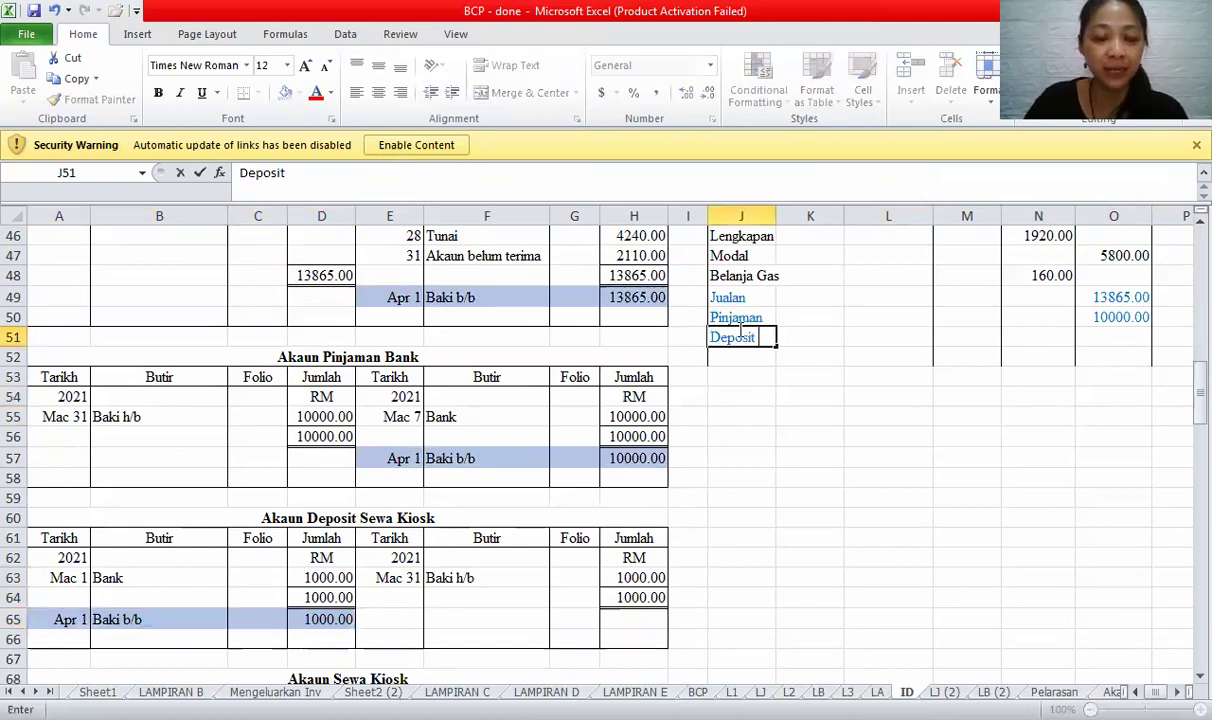
type(" Sewa ")
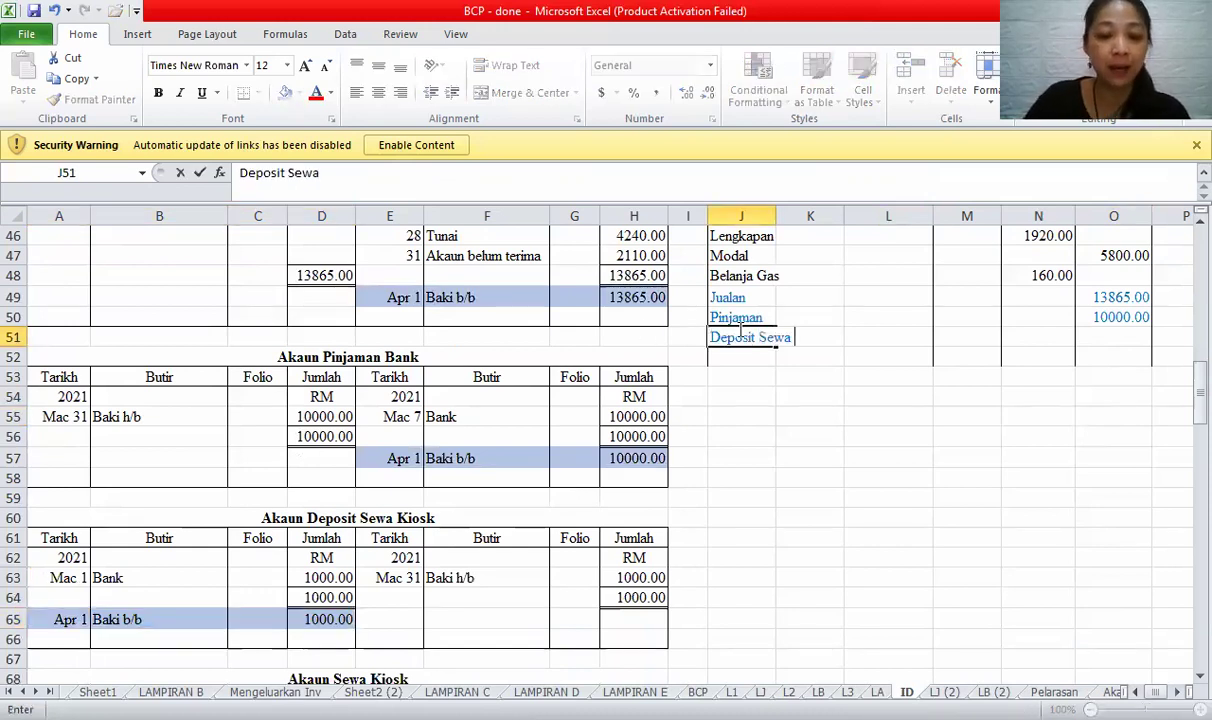
type("Kiosk")
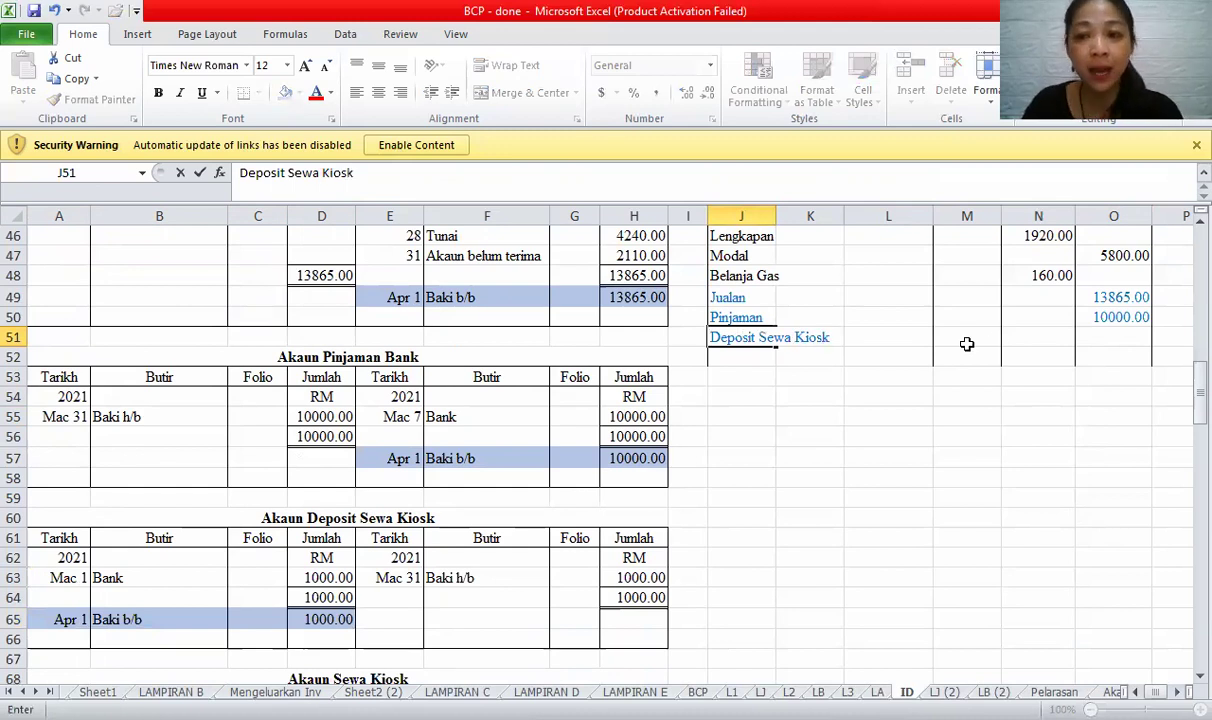
left_click(1024, 336)
type("1000")
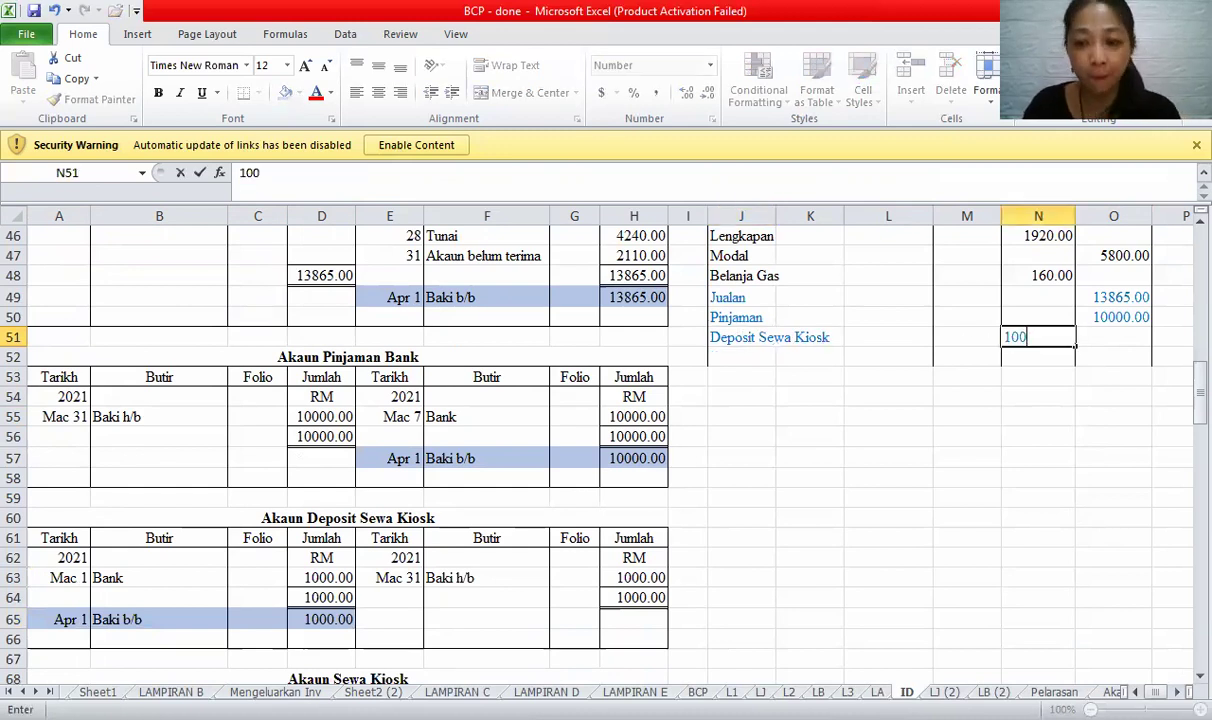
- Add Sewa Kiosk below Deposit Sewa Kiosk in the trial balance with 500 in the Debit column
scroll(1185, 688, "down", 1)
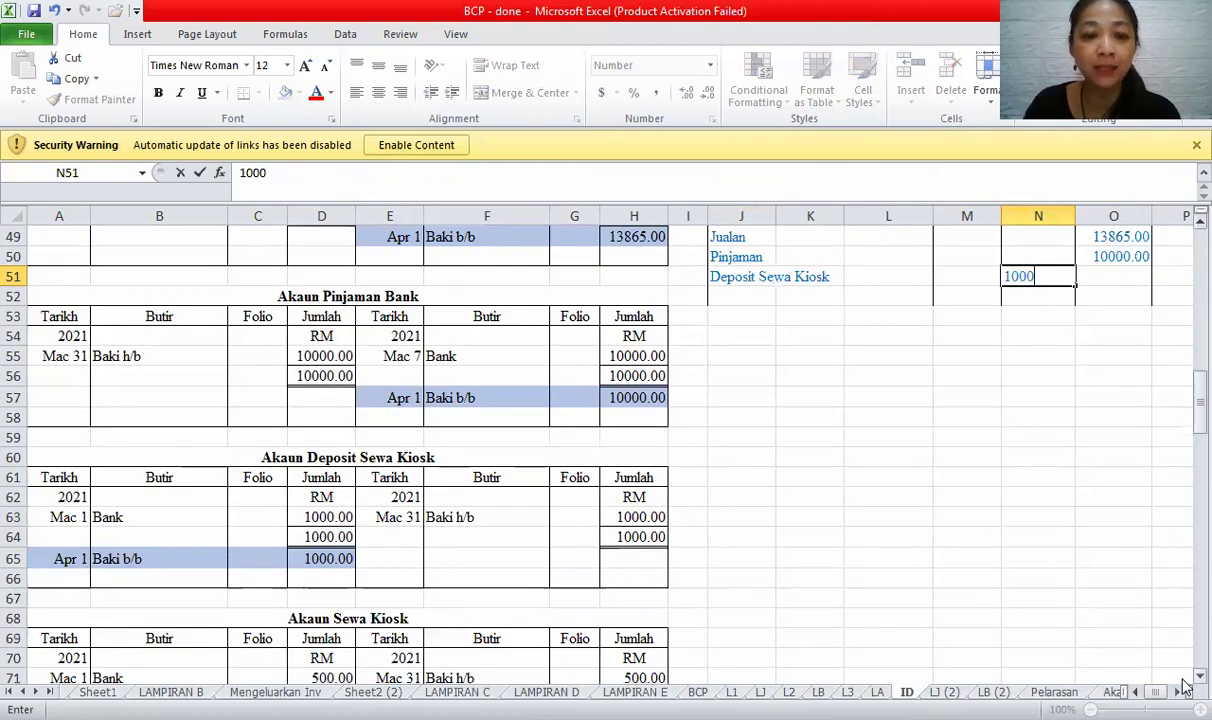
scroll(1185, 688, "down", 1)
scroll(200, 665, "down", 1)
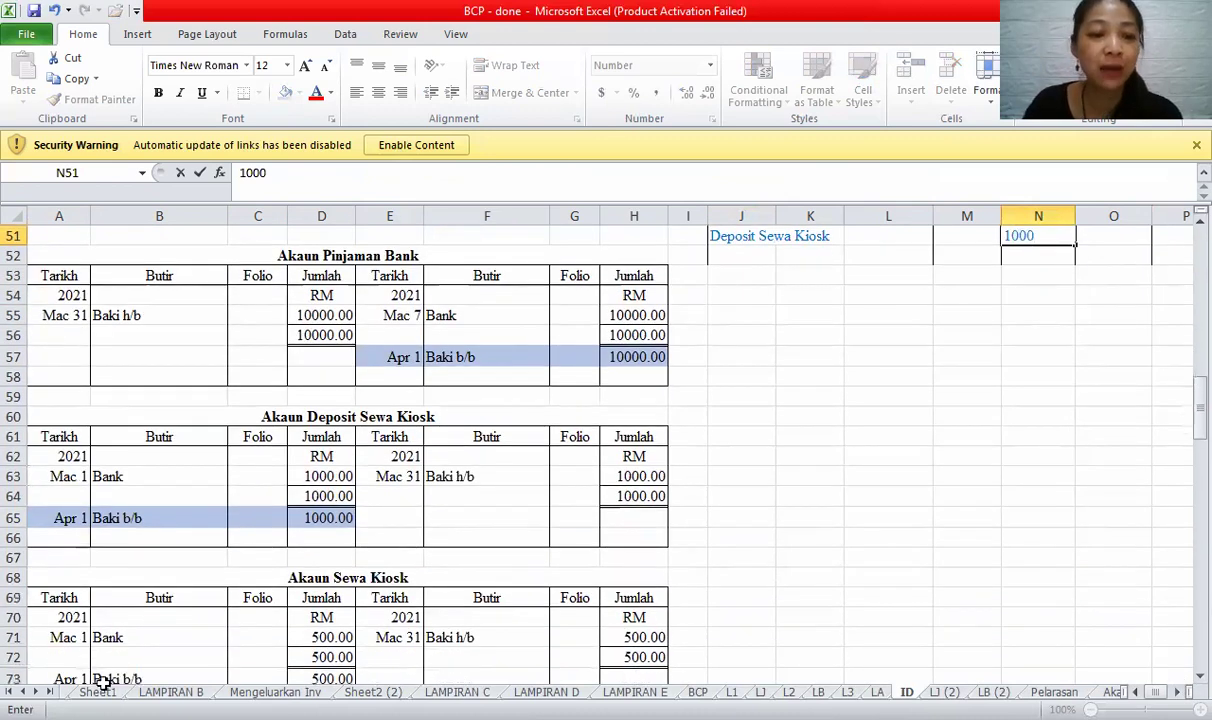
left_click(733, 256)
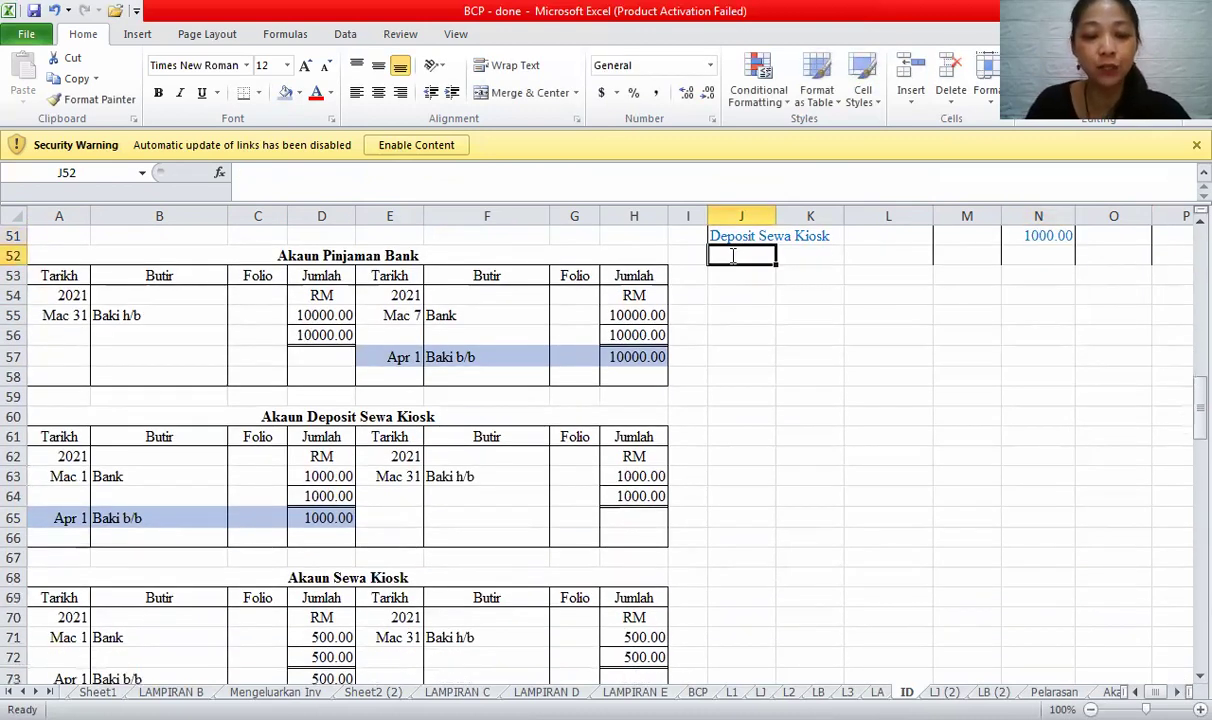
type("Sewa Kiosk")
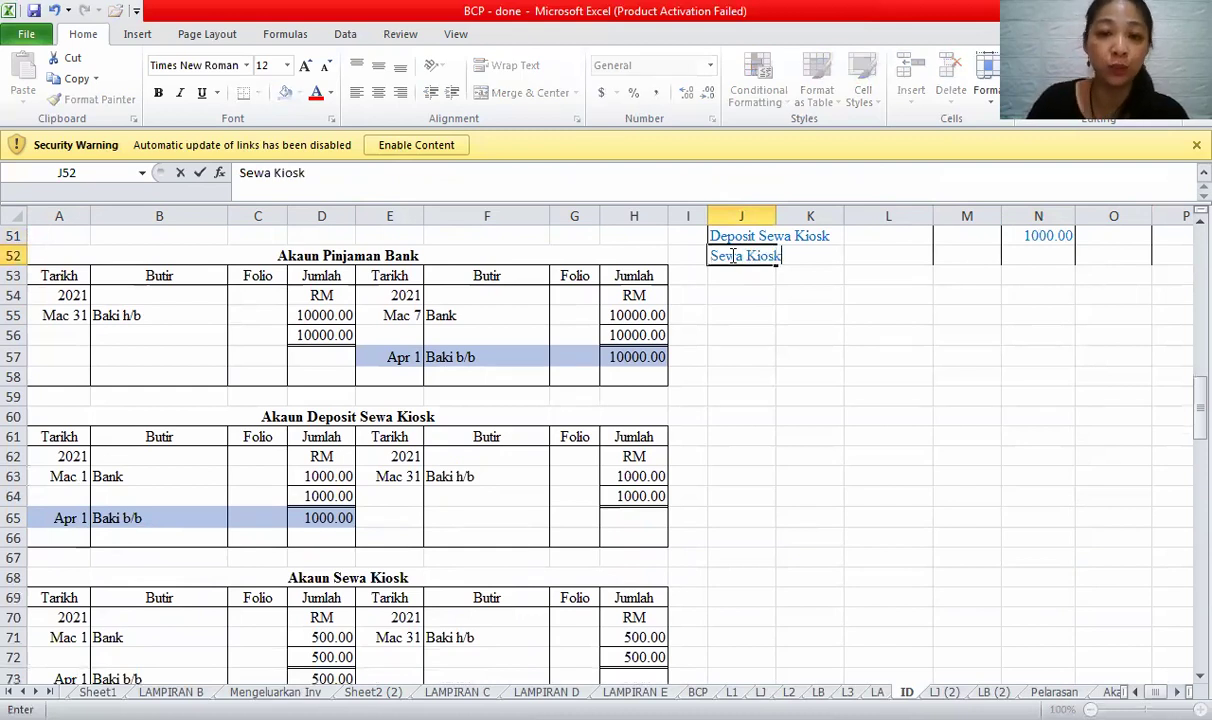
left_click(1065, 255)
type("500")
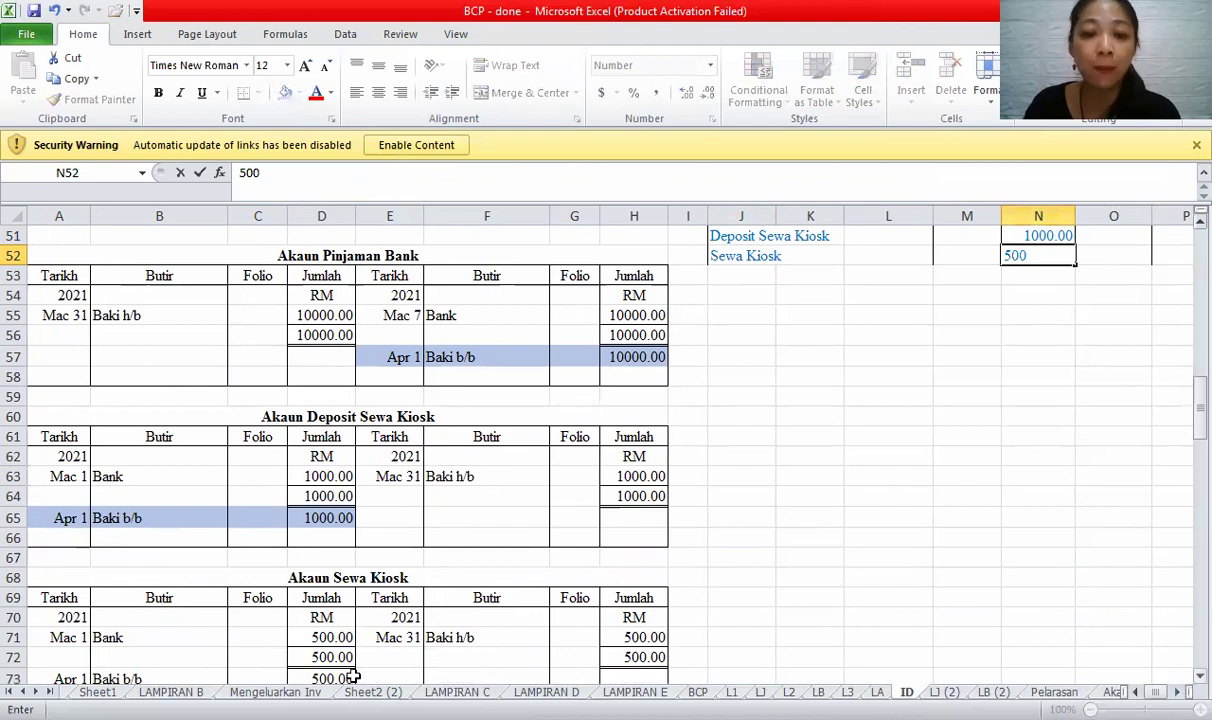
- Shade the Apr 1 Baki b/b row of Akaun Sewa Kiosk light blue
scroll(352, 678, "down", 1)
left_click_drag(40, 659, 275, 659)
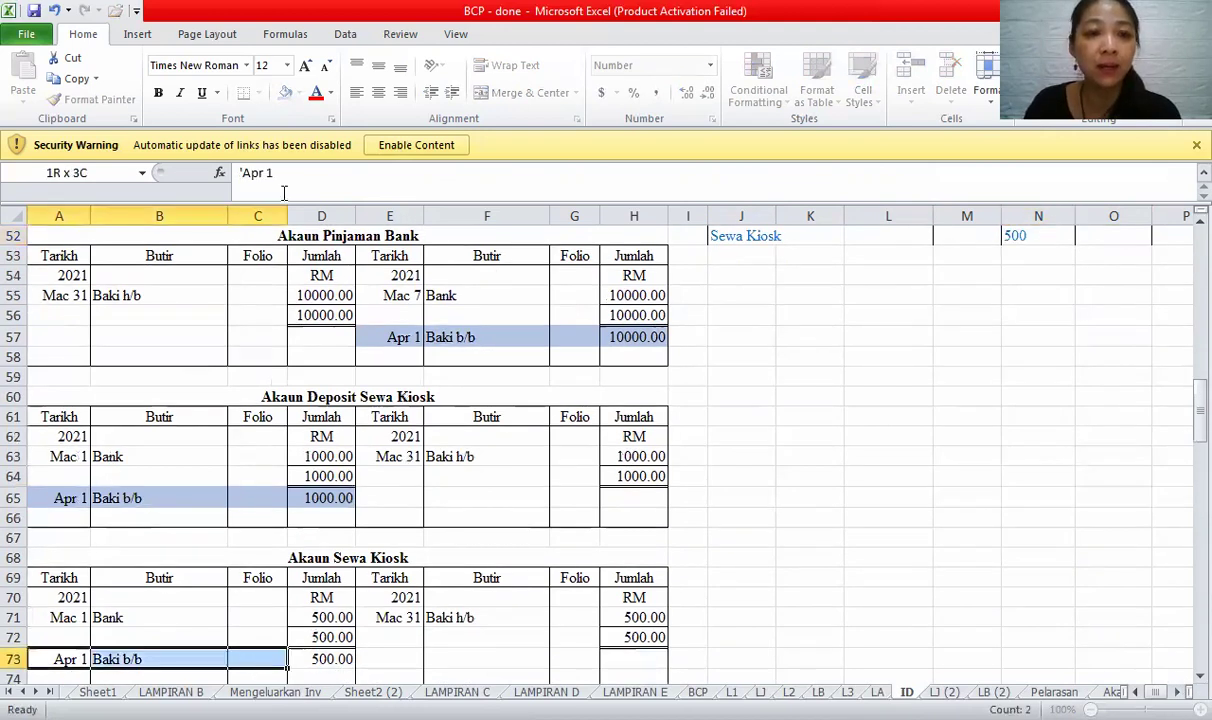
left_click(285, 92)
left_click(887, 313)
left_click_drag(750, 240, 1038, 236)
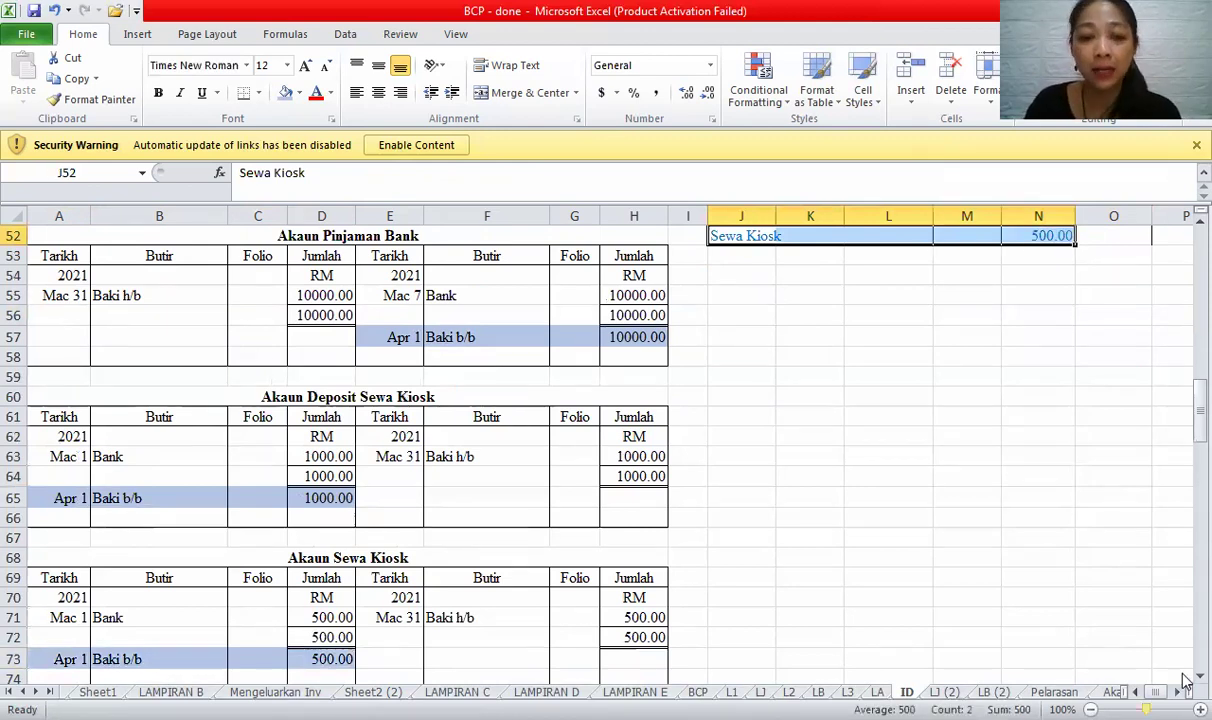
- Shade the Apr 1 Baki b/b row of Akaun Lesen Perniagaan light blue
scroll(1185, 678, "down", 4)
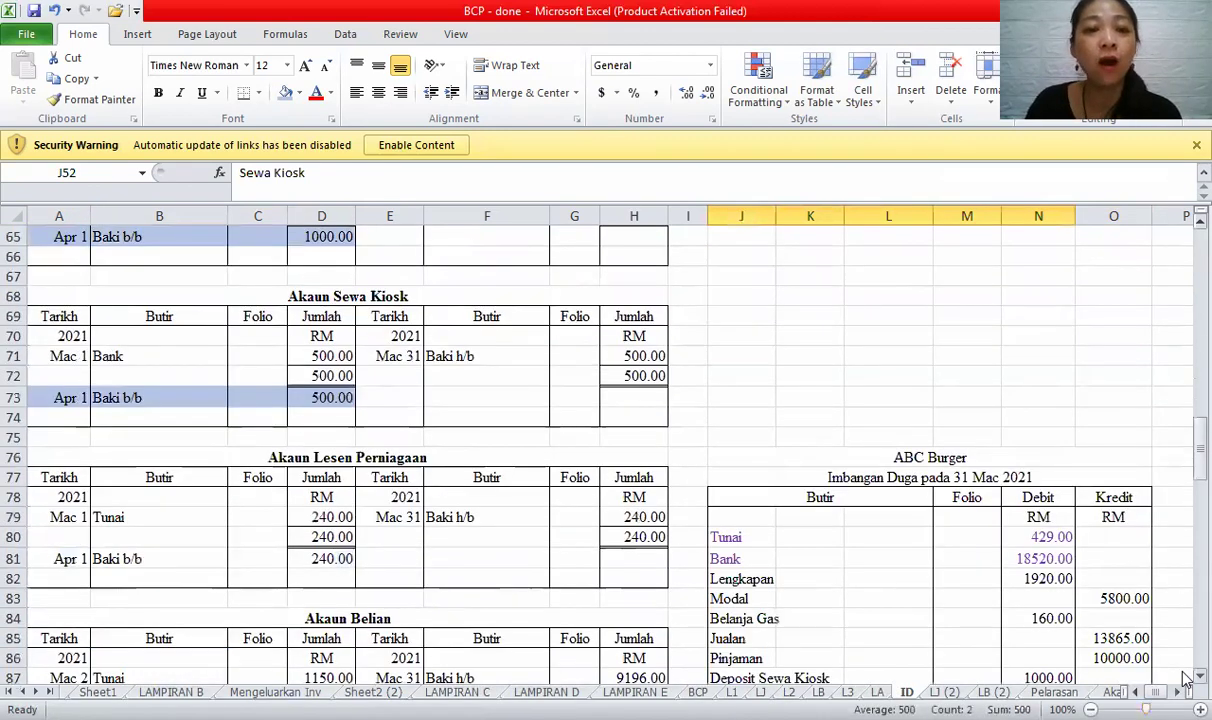
scroll(1185, 678, "down", 3)
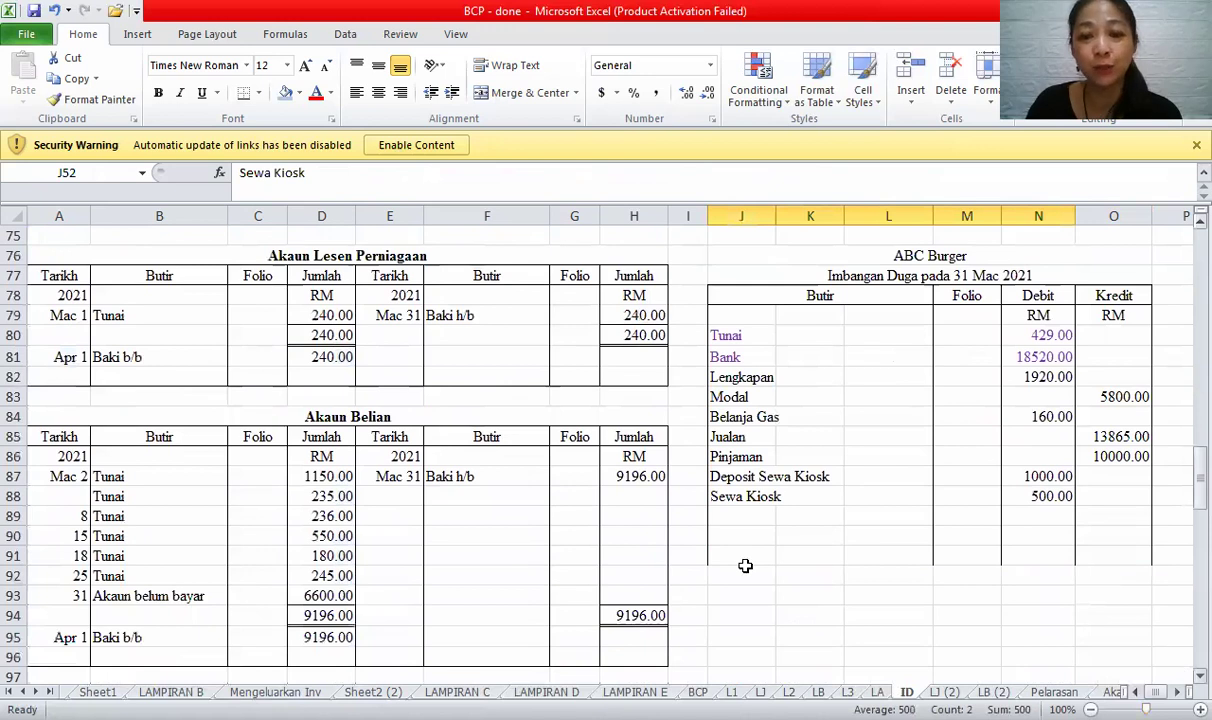
scroll(711, 476, "down", 1)
left_click_drag(711, 476, 1009, 478)
left_click_drag(50, 337, 322, 337)
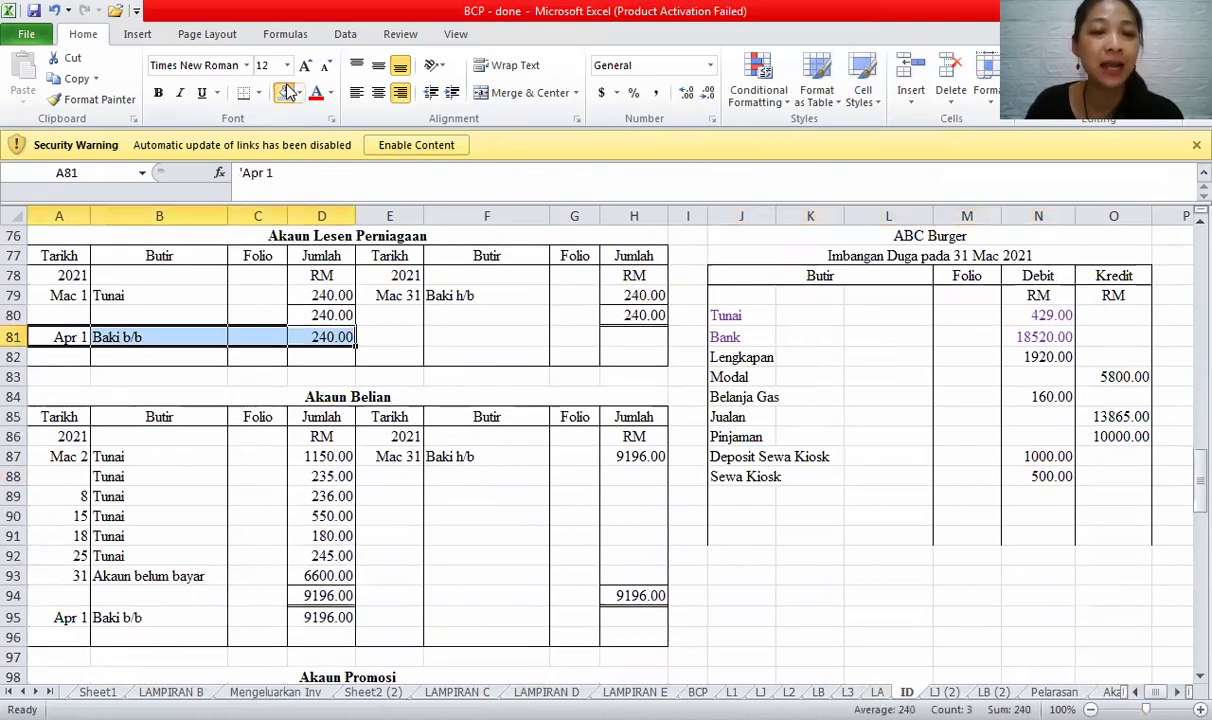
- Add a Lesen Perniagaan entry below Sewa Kiosk in the trial balance with 240 in the Debit column
left_click(725, 496)
type("L")
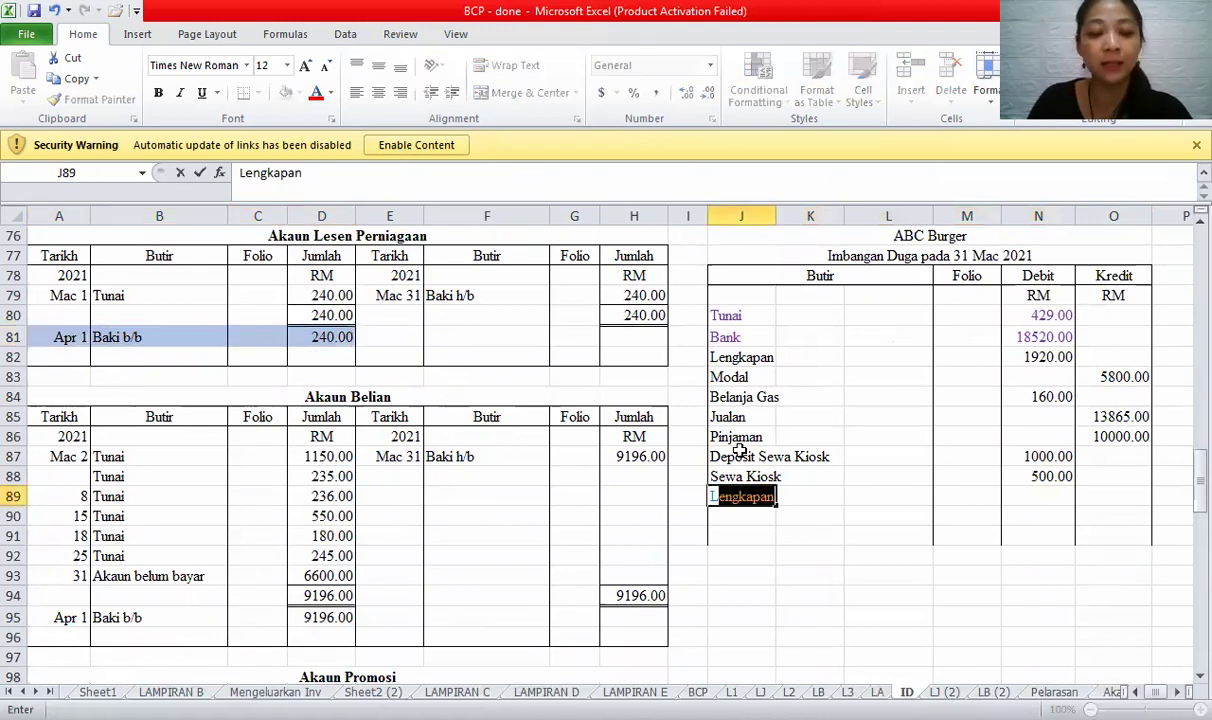
type("esen Pern")
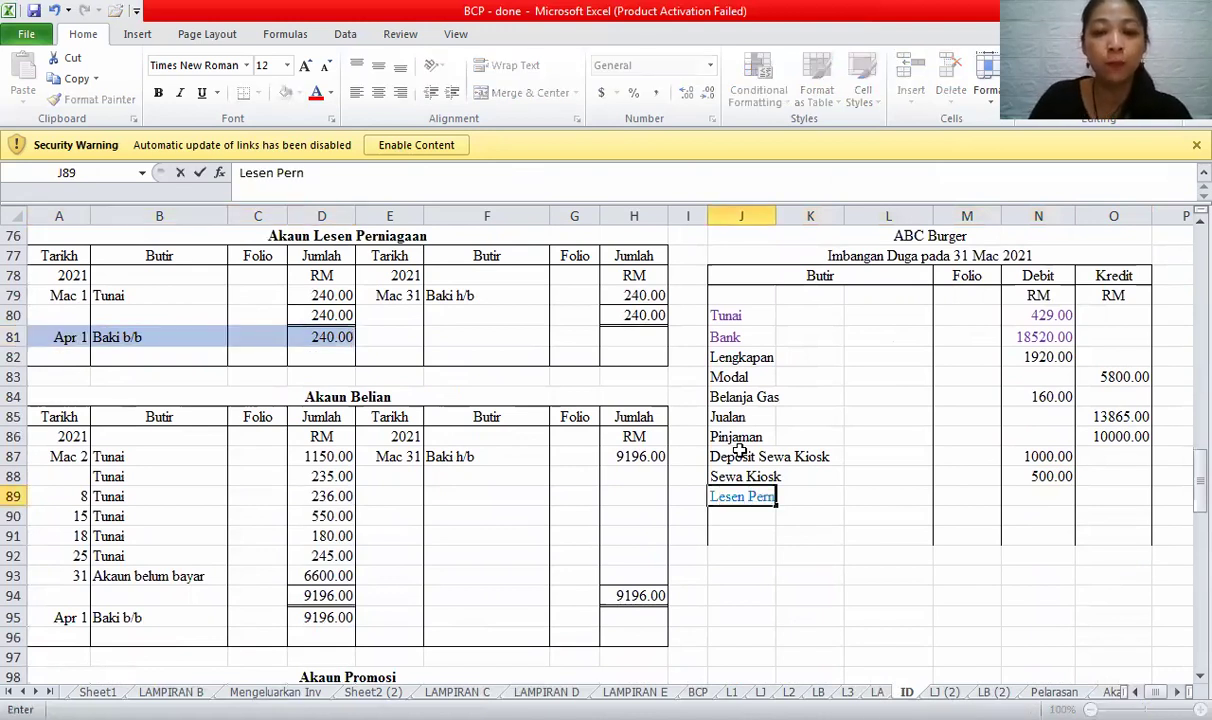
type("igaaan")
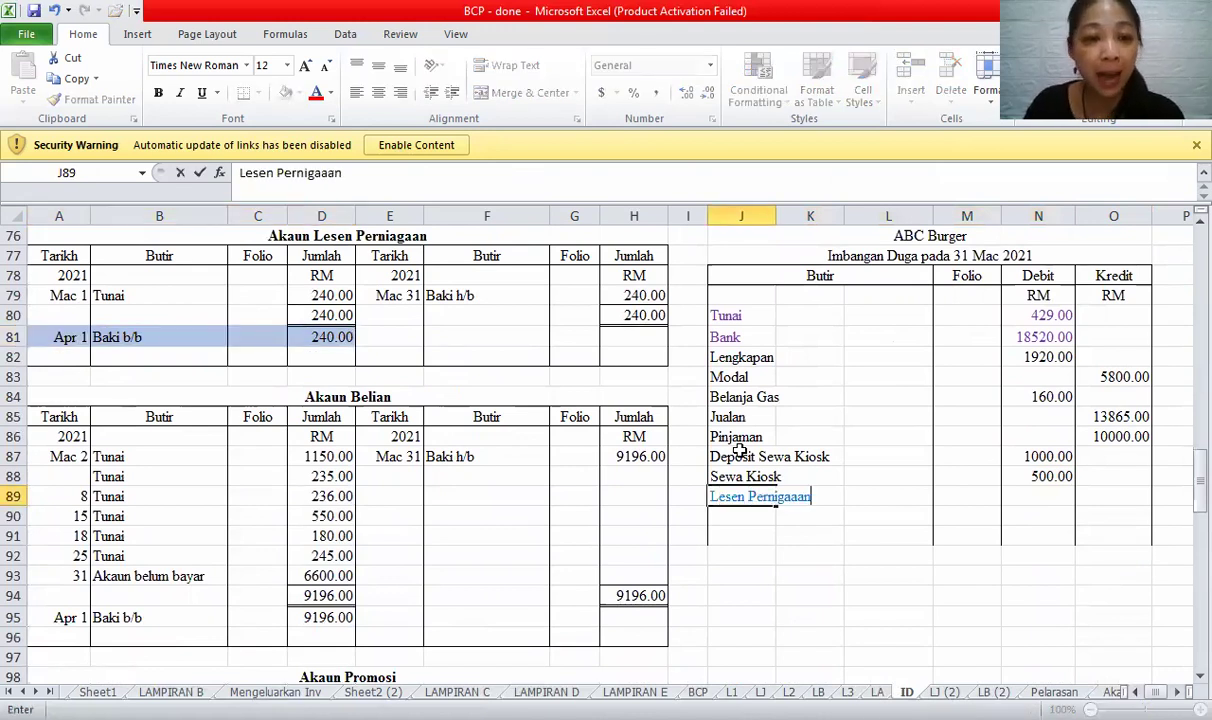
left_click(1043, 494)
type("240")
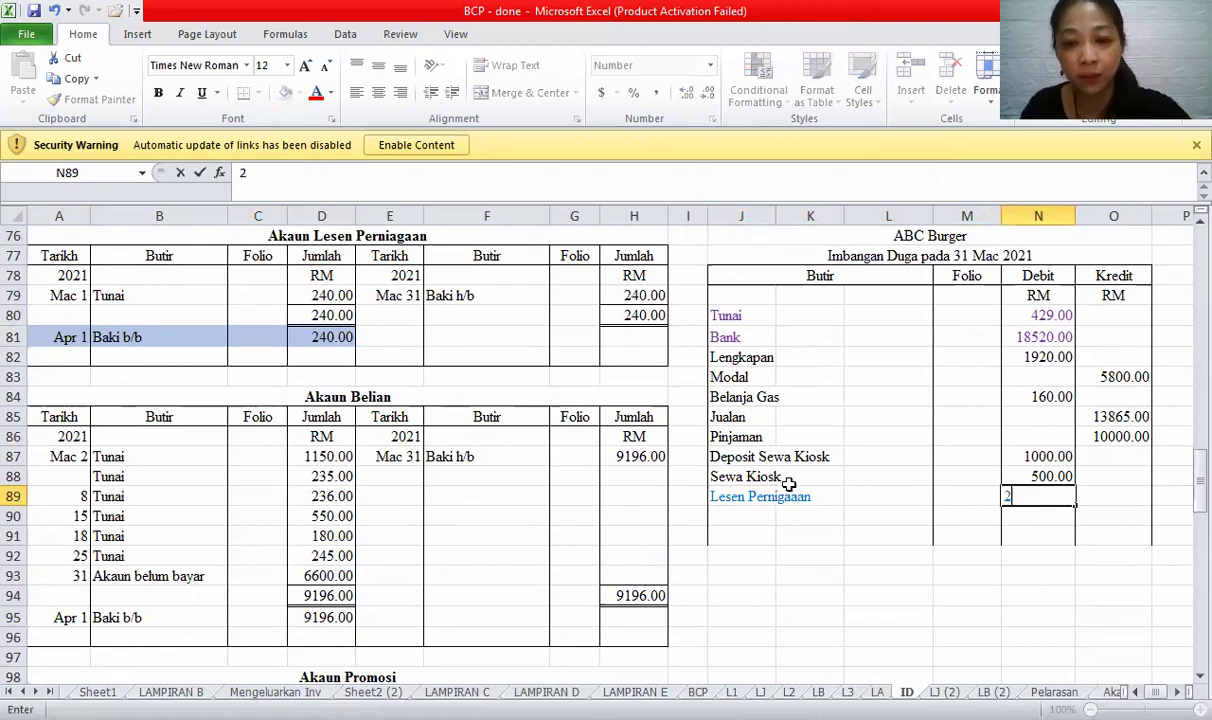
- Insert the missing "a" after "Perni" in the trial balance's Lesen entry, giving Lesen Perniagaaan
left_click(730, 496)
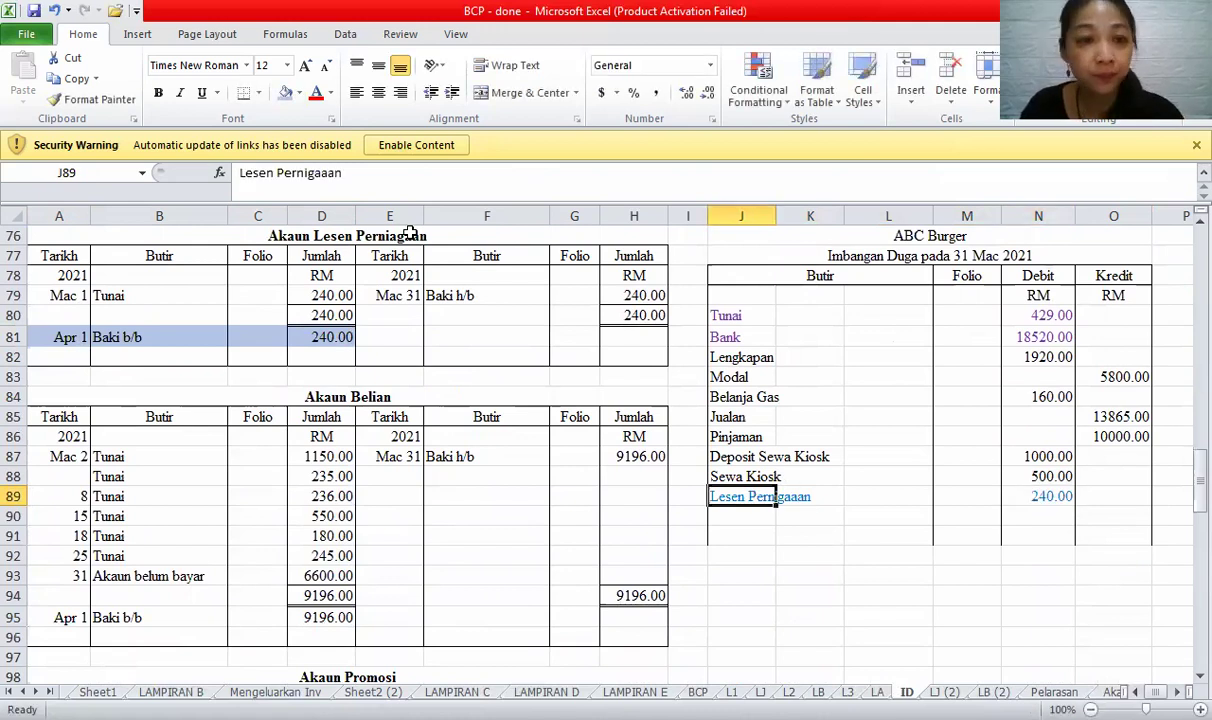
left_click(307, 172)
type("a")
left_click(490, 514)
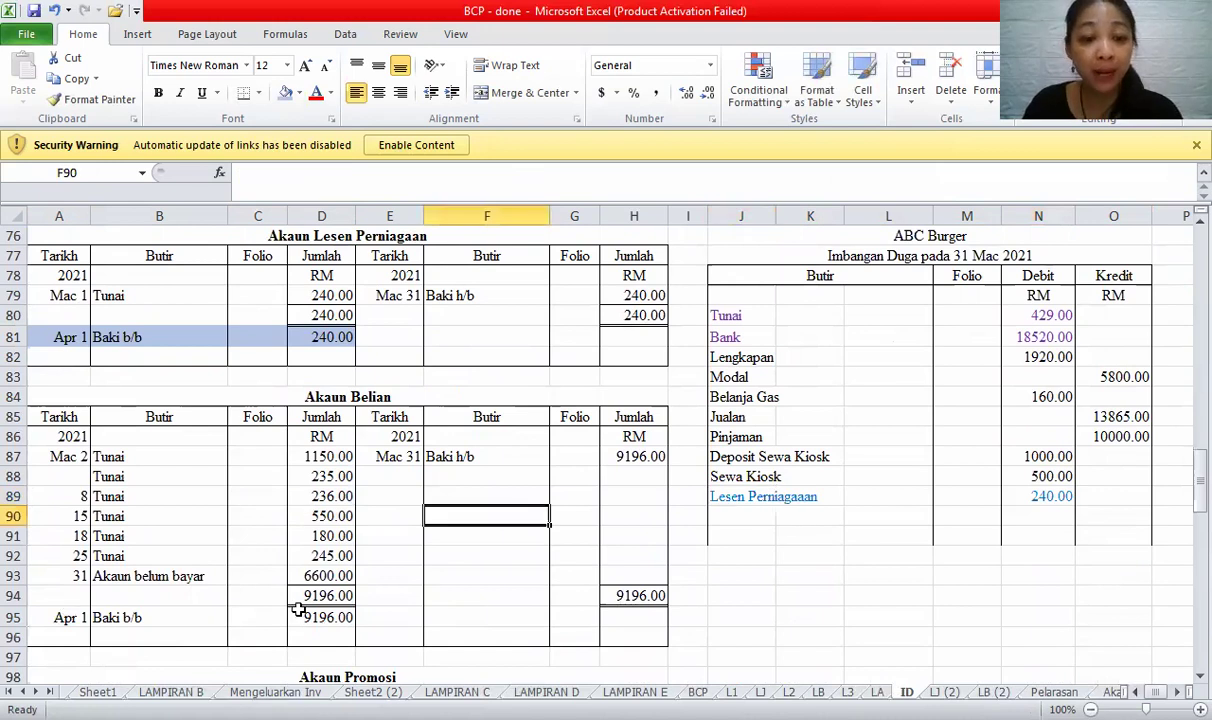
- Shade the Apr 1 Baki b/b row of Akaun Belian light blue and add Belian to the trial balance with 9196 in the Debit column
left_click_drag(60, 617, 321, 617)
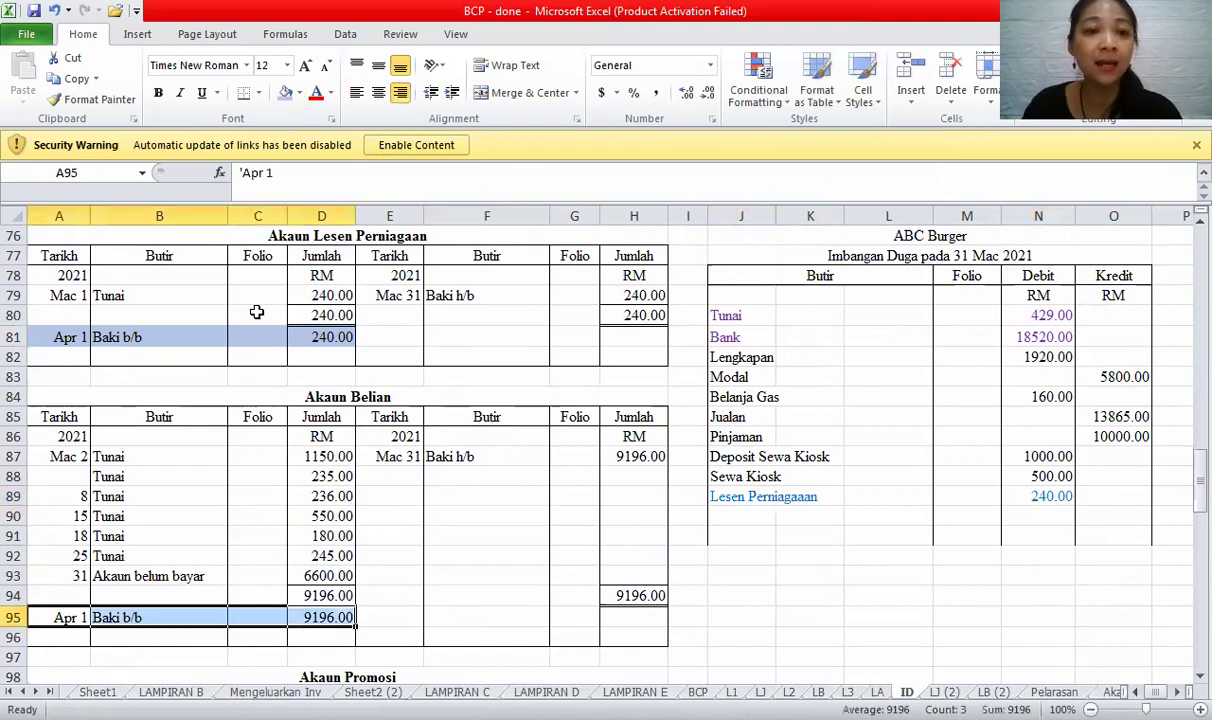
left_click(764, 517)
type("Belian")
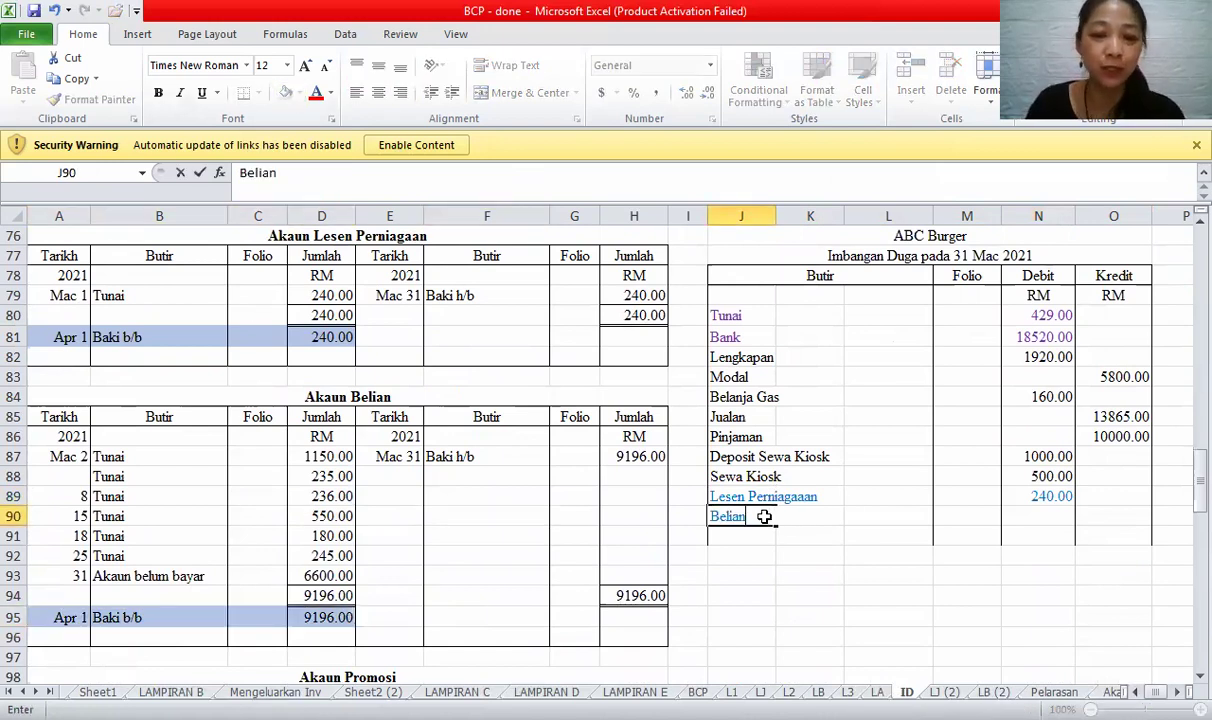
key("Tab")
key("Tab")
key("Tab")
key("Tab")
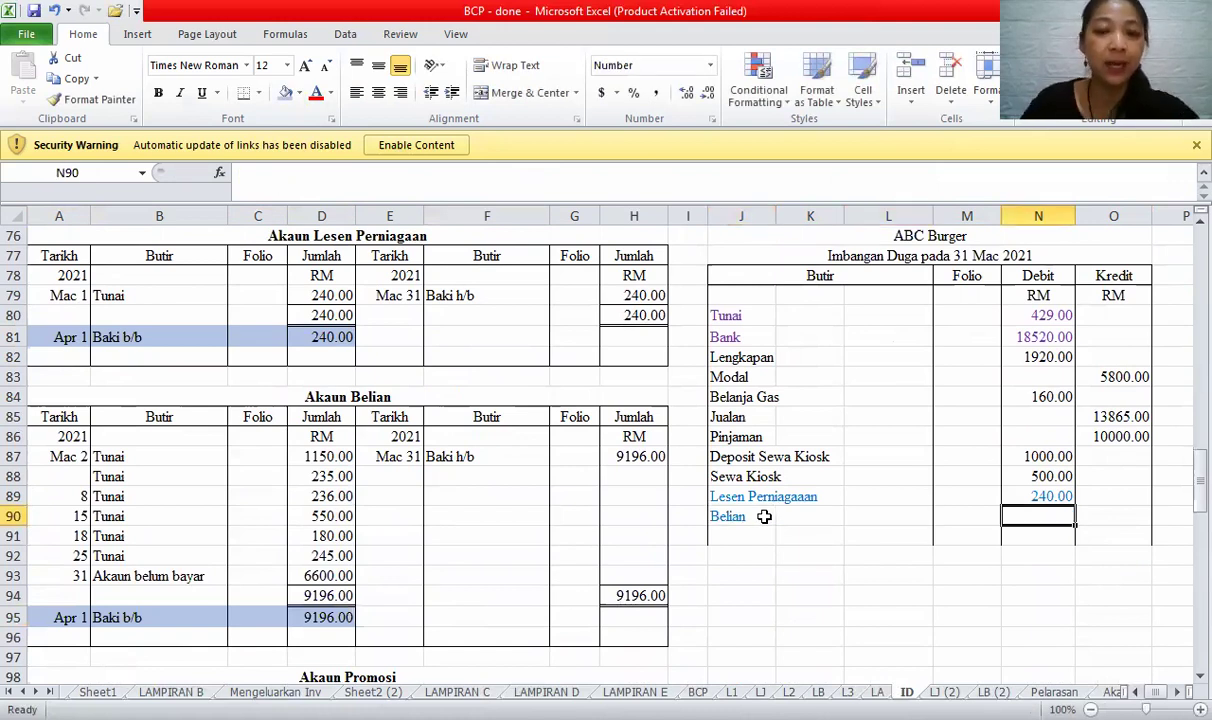
type("9196")
left_click(741, 617)
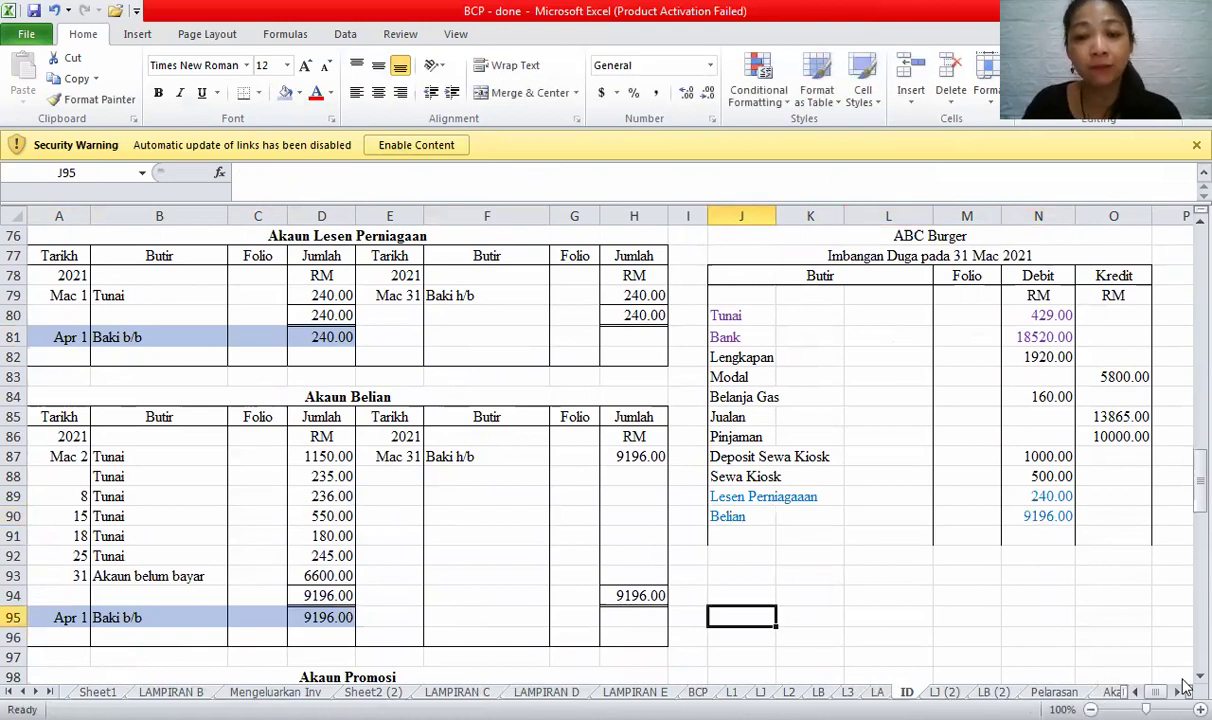
- Shade the Apr 1 Baki b/b row of Akaun Promosi light blue
scroll(1183, 686, "down", 1)
scroll(1125, 650, "down", 2)
left_click(50, 657)
key("shift+Right")
key("shift+Right")
key("shift+Right")
left_click(285, 92)
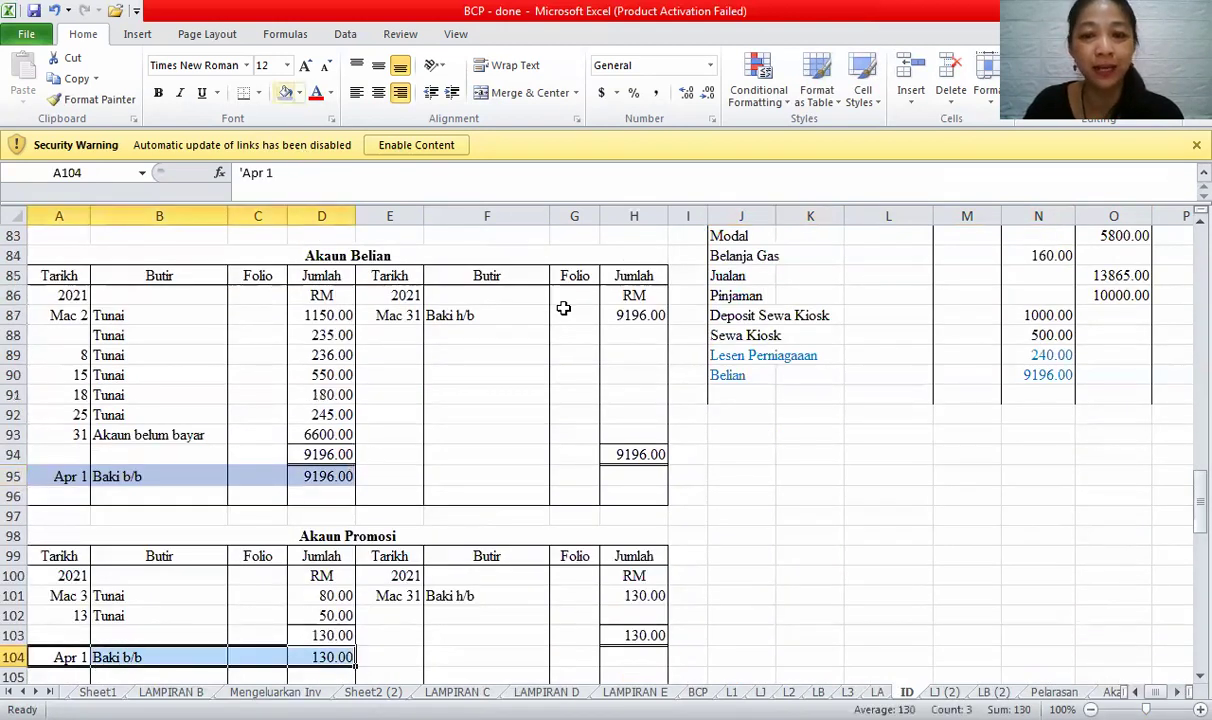
- Add Promosi below Belian in the trial balance with 130 in the Debit column
left_click(728, 392)
type("Promosi")
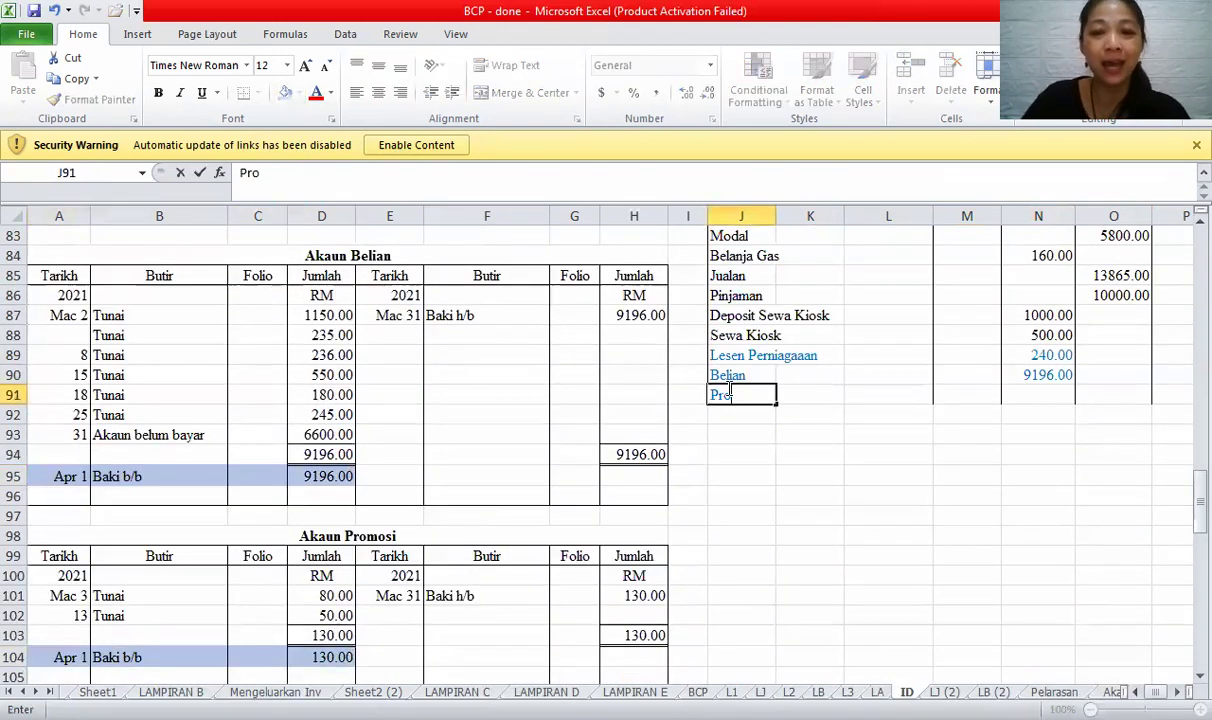
key("Right")
key("Right")
key("Right")
key("Right")
type("130")
left_click(727, 494)
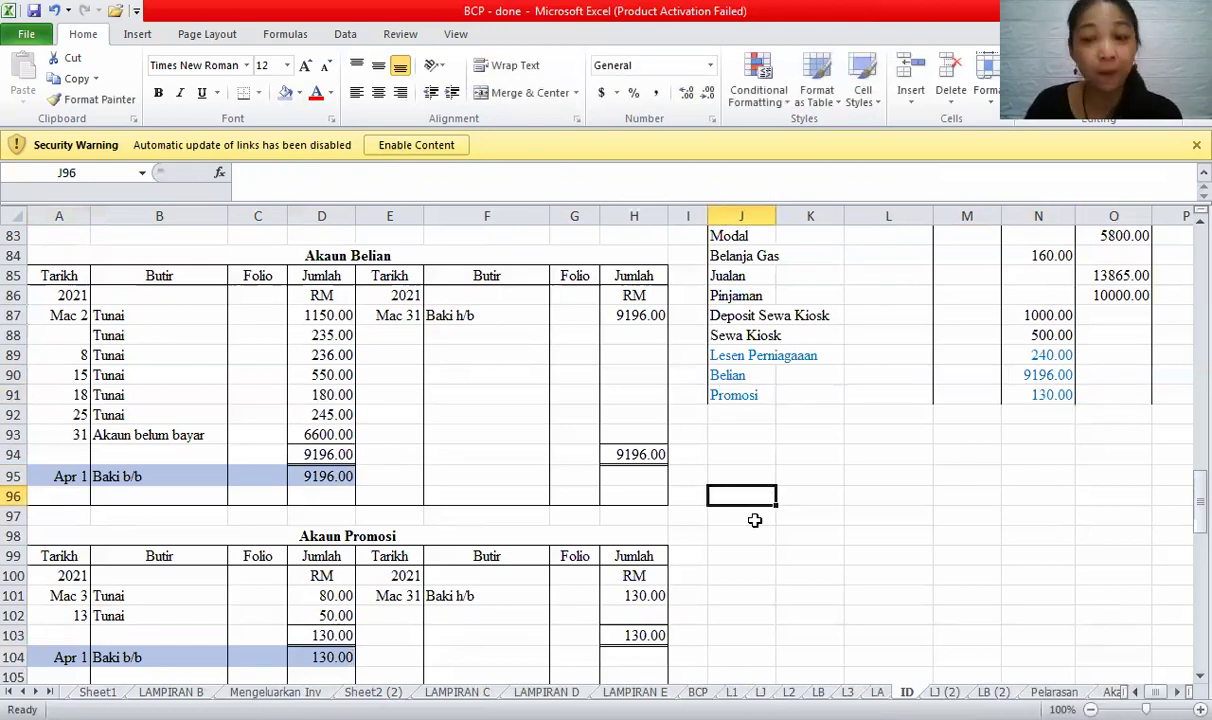
- Shade the Apr 1 Baki b/b row of Akaun Upah dan Gaji light blue
scroll(1183, 686, "down", 1)
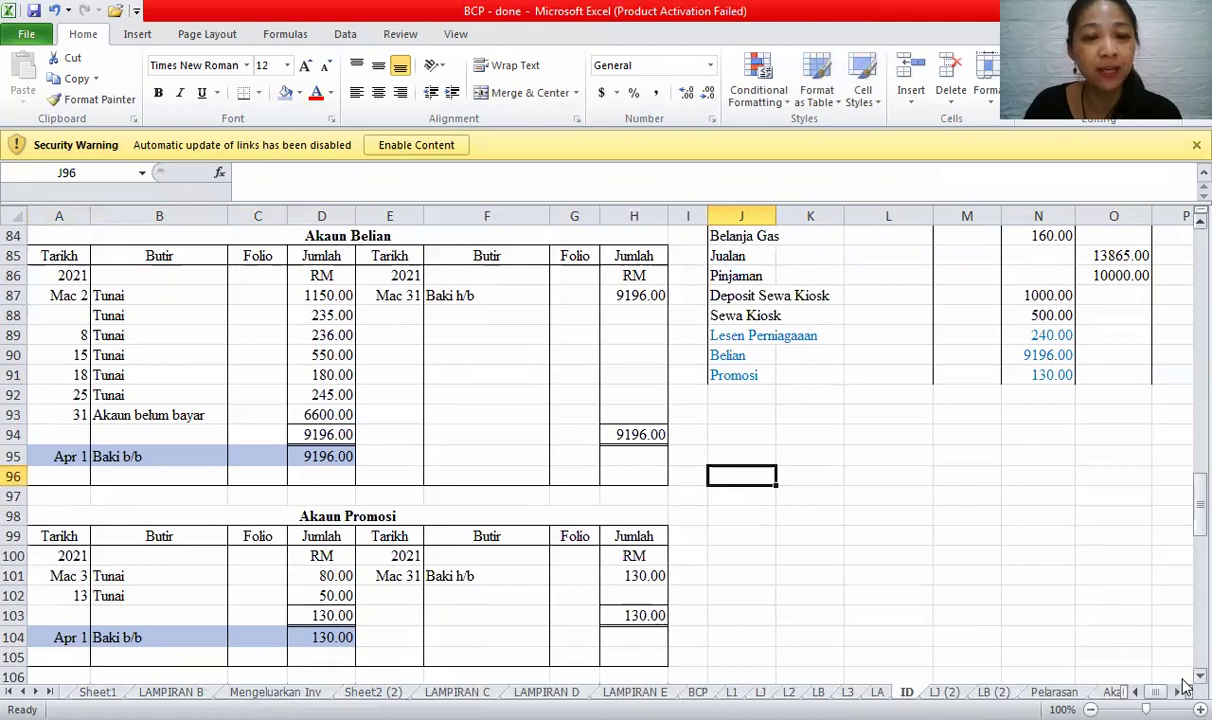
scroll(1183, 686, "down", 8)
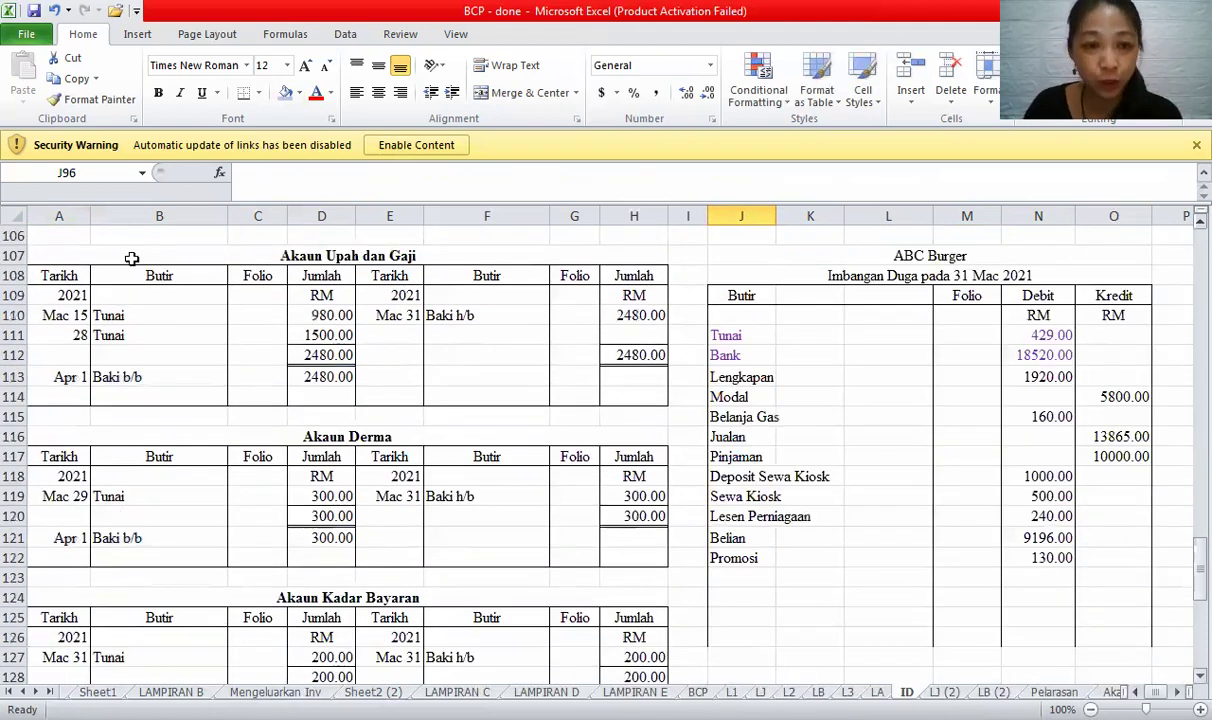
left_click_drag(72, 356, 300, 356)
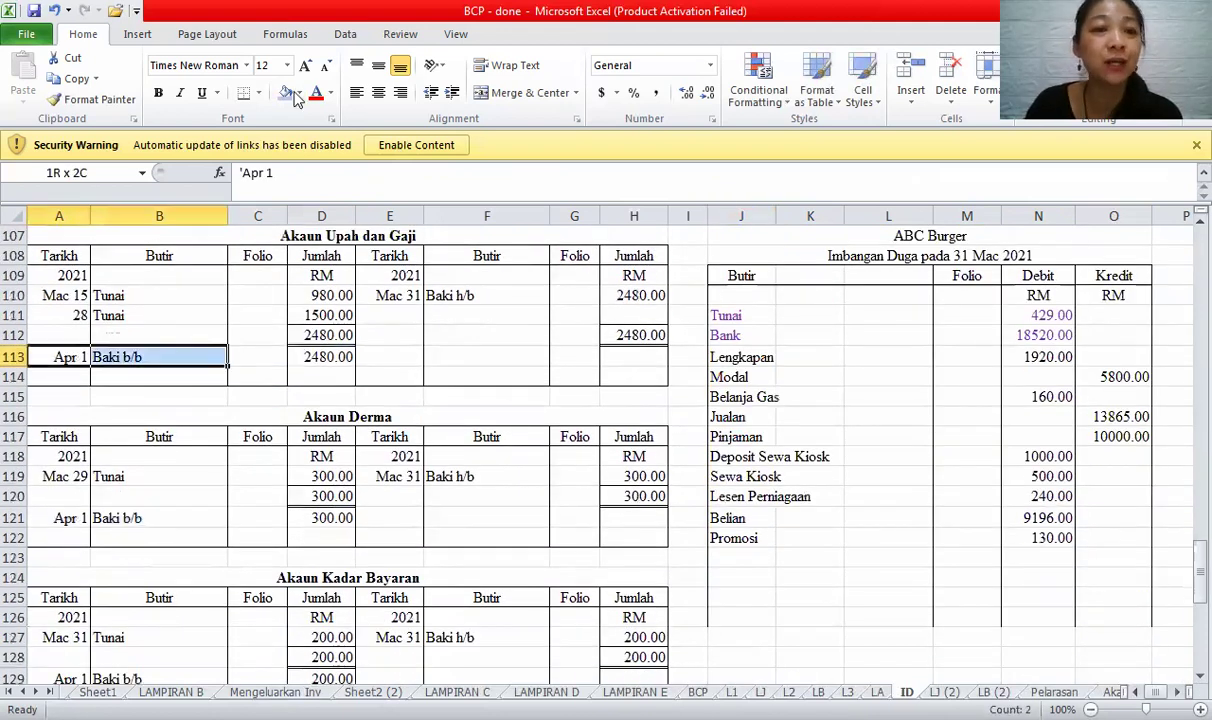
- Add Upah dan Gaji below Promosi in the trial balance with 2480 in the Debit column
left_click(742, 557)
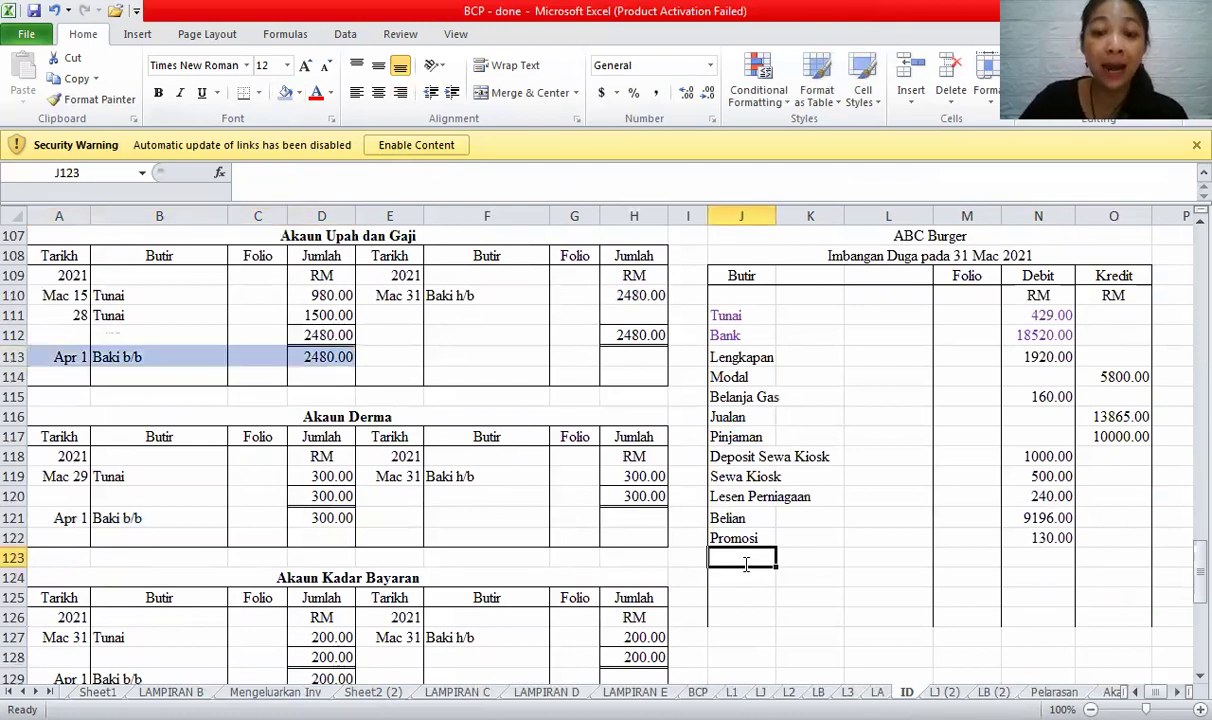
type("Upah dan Gaji")
left_click(1052, 557)
type("2480")
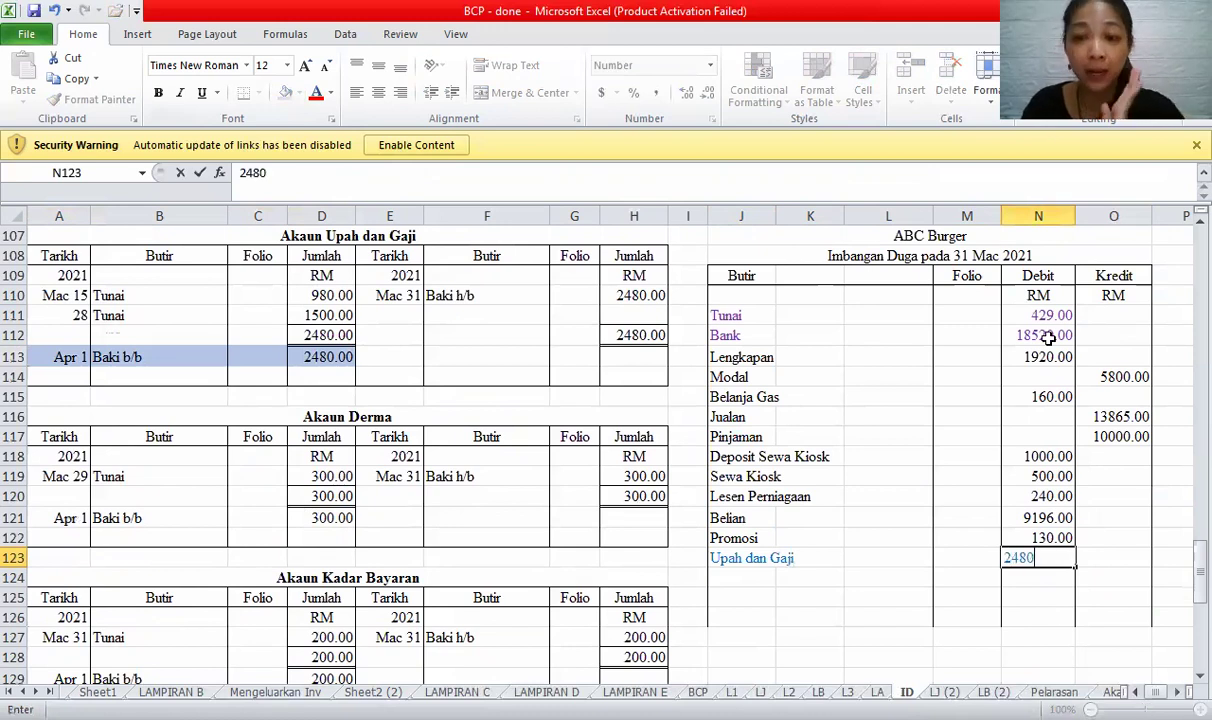
key("Return")
key("Return")
key("Return")
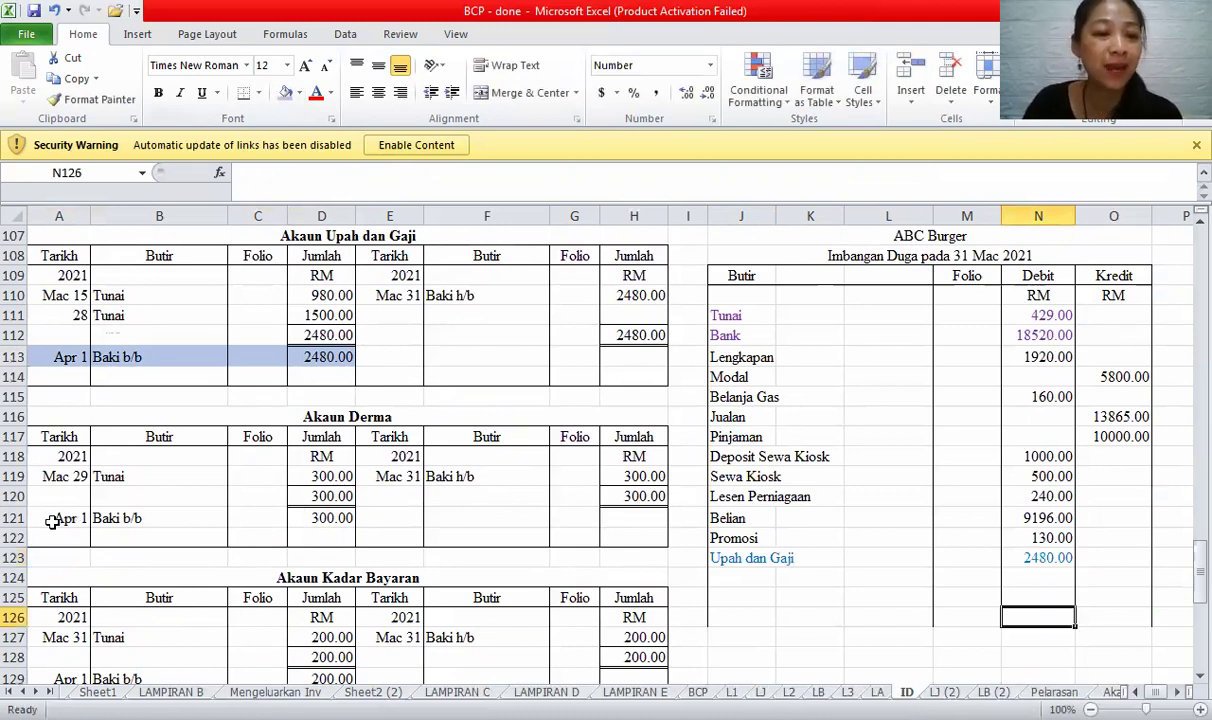
- Shade the Apr 1 Baki b/b row of Akaun Derma light blue and add Derma to the trial balance with 300 in the Debit column
left_click_drag(60, 518, 265, 518)
left_click(284, 93)
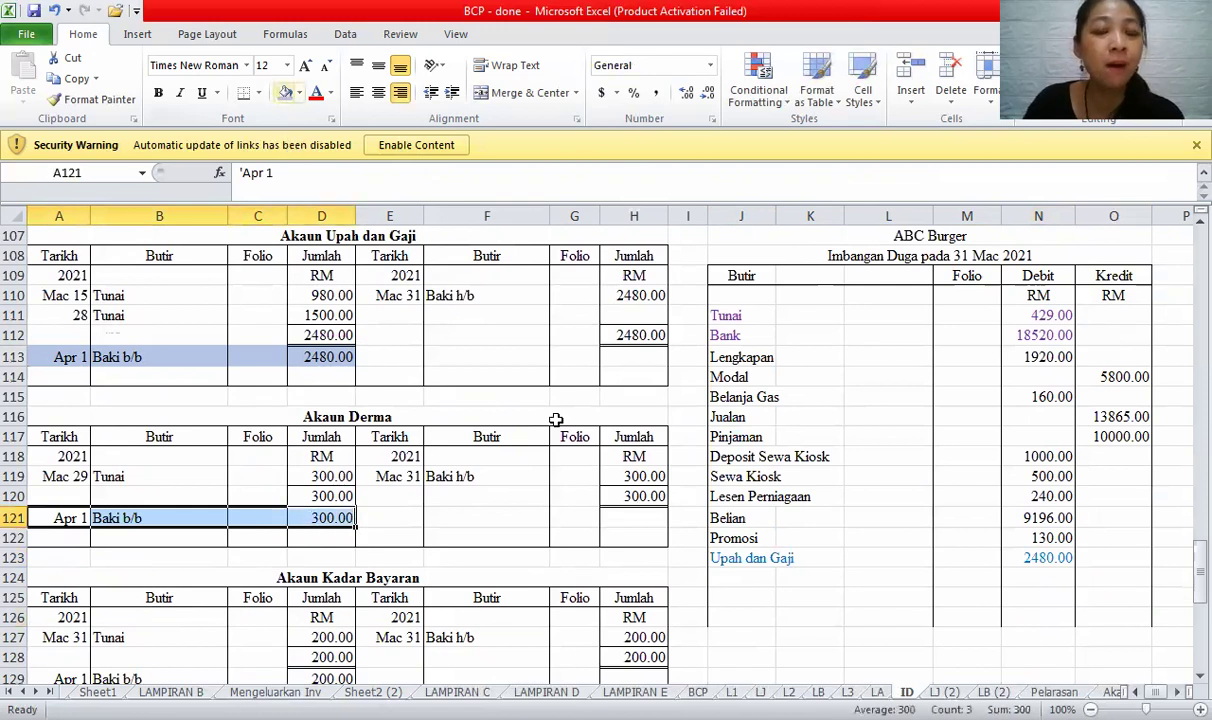
left_click(738, 576)
type("Der")
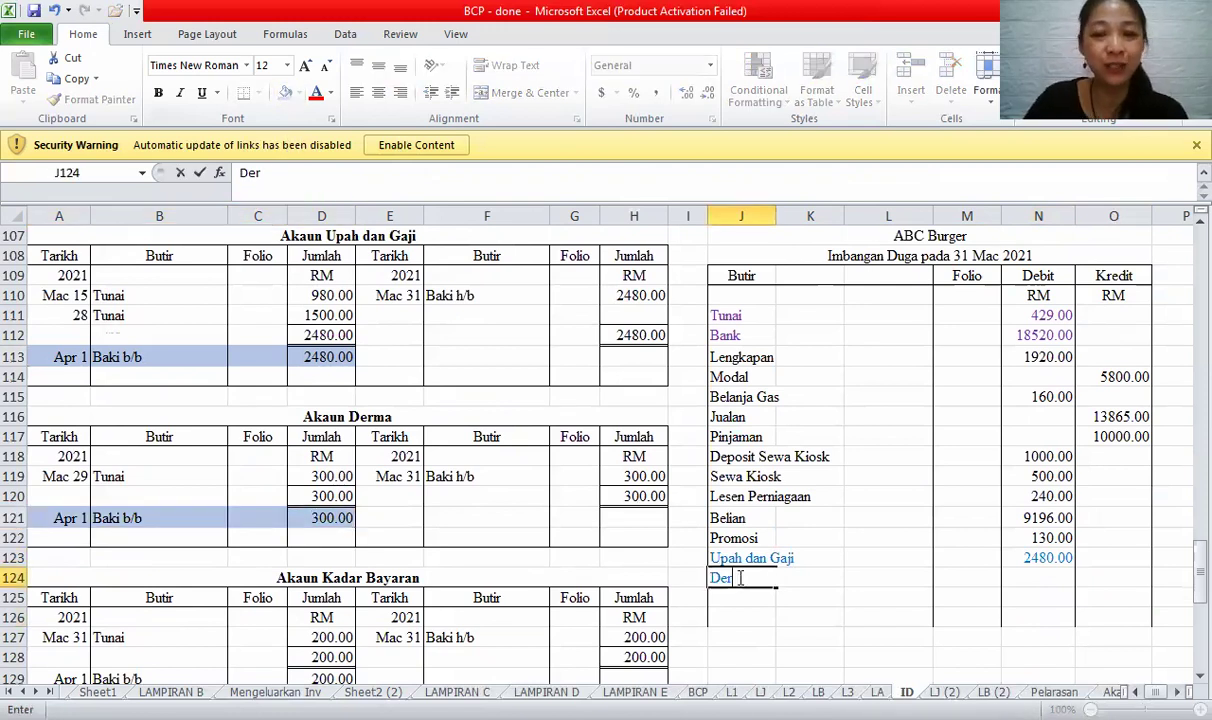
key("Tab")
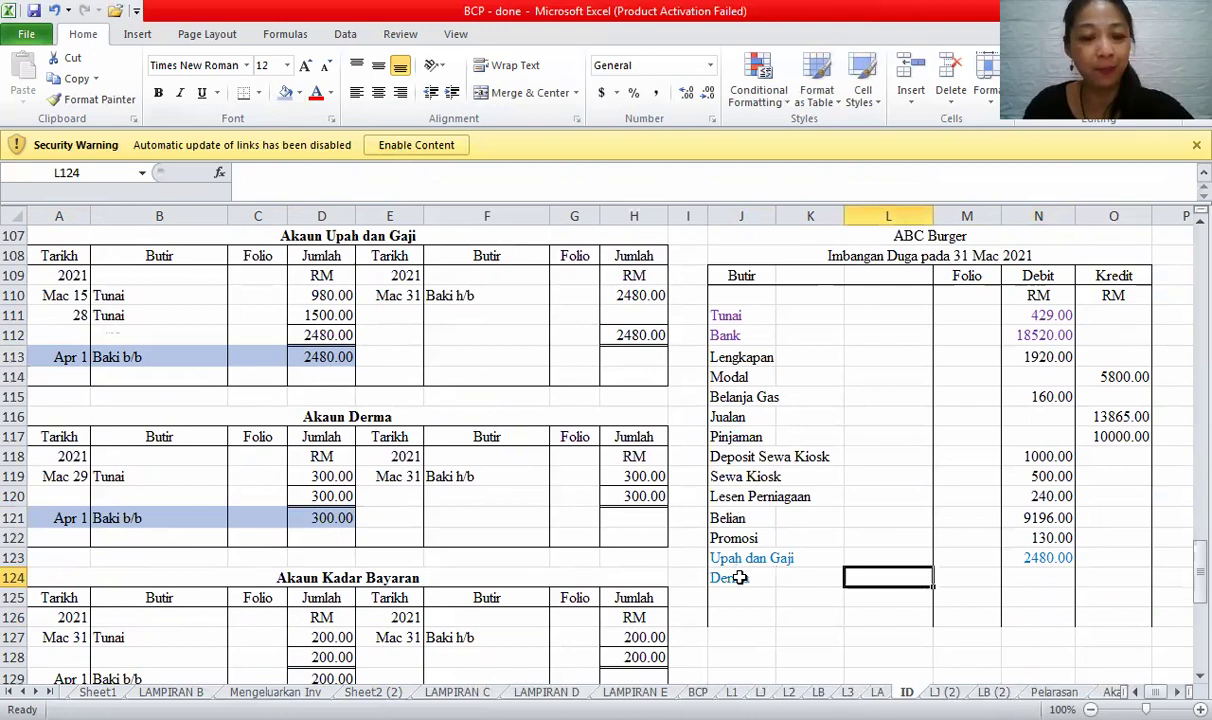
key("Tab")
key("Tab")
type("300")
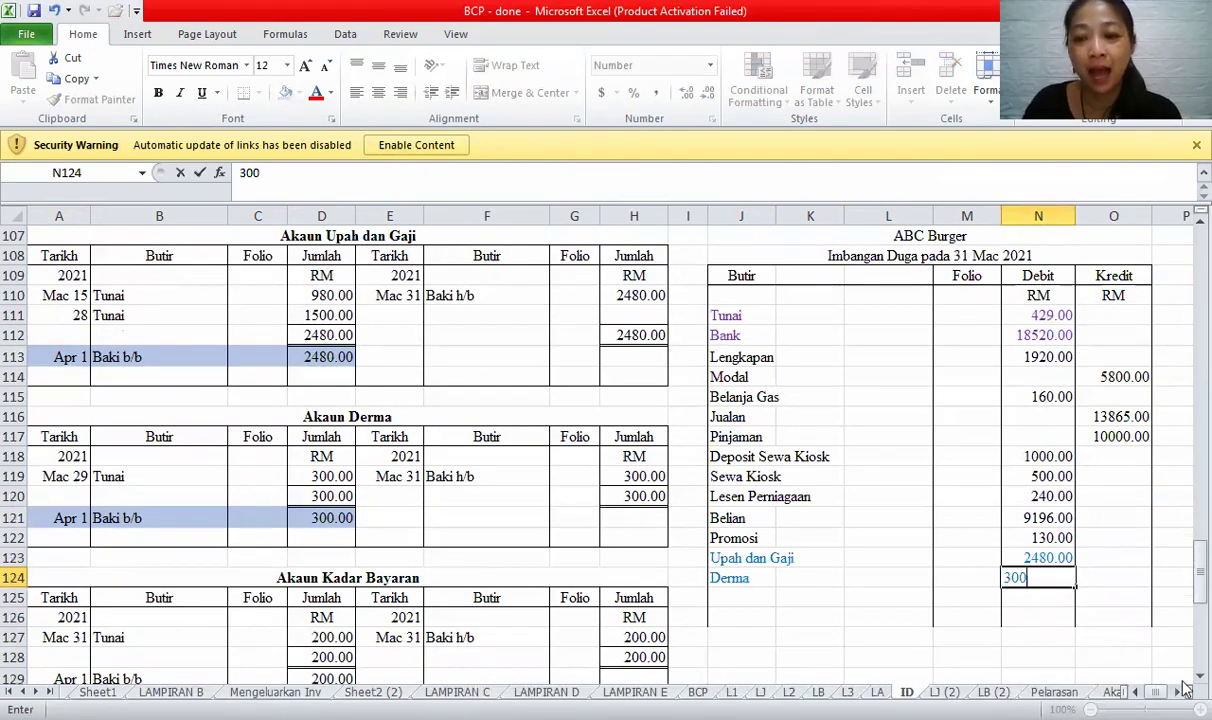
key("Return")
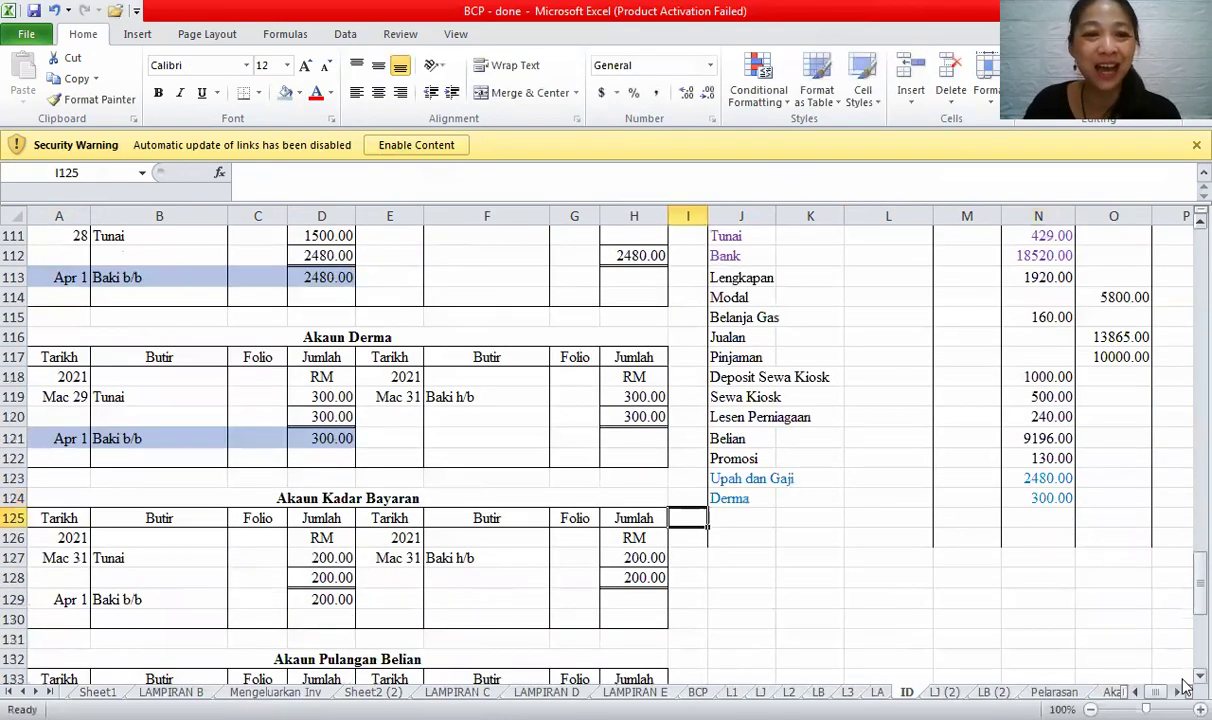
- Shade Akaun Kadar Bayaran's Apr 1 Baki b/b row light blue and add Kadar Bayaran to the trial balance with 200 in the Debit column
scroll(60, 530, "down", 2)
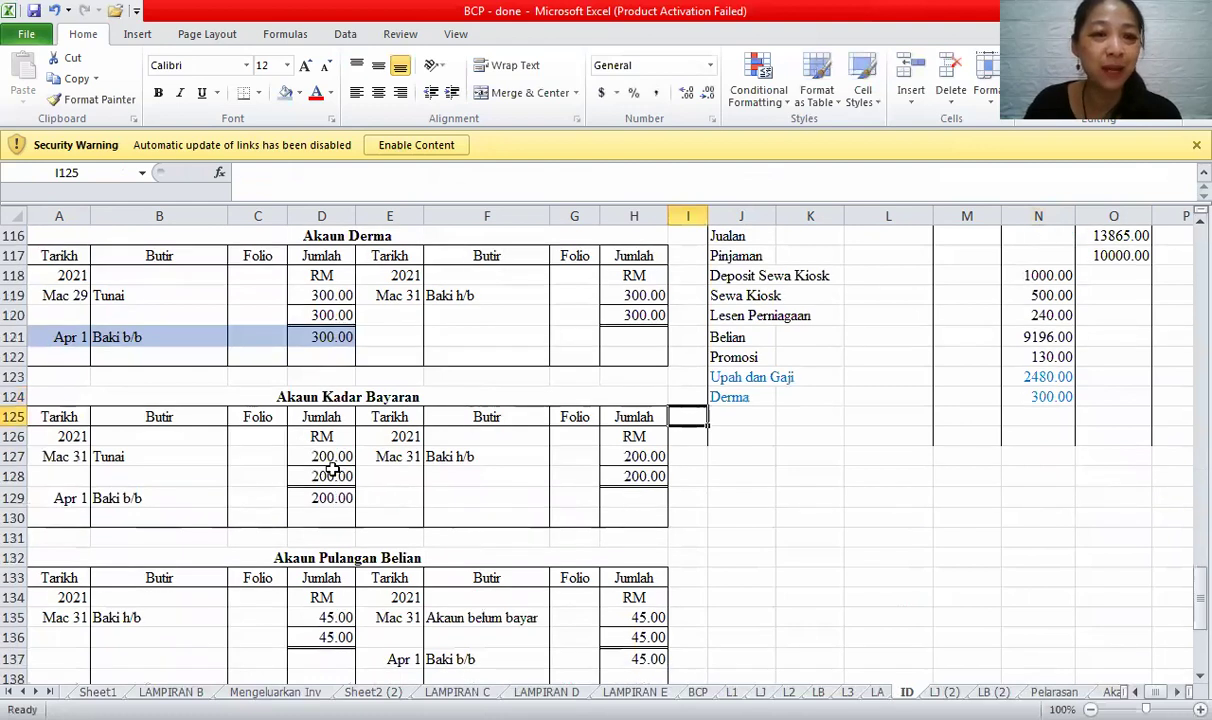
left_click_drag(60, 498, 320, 498)
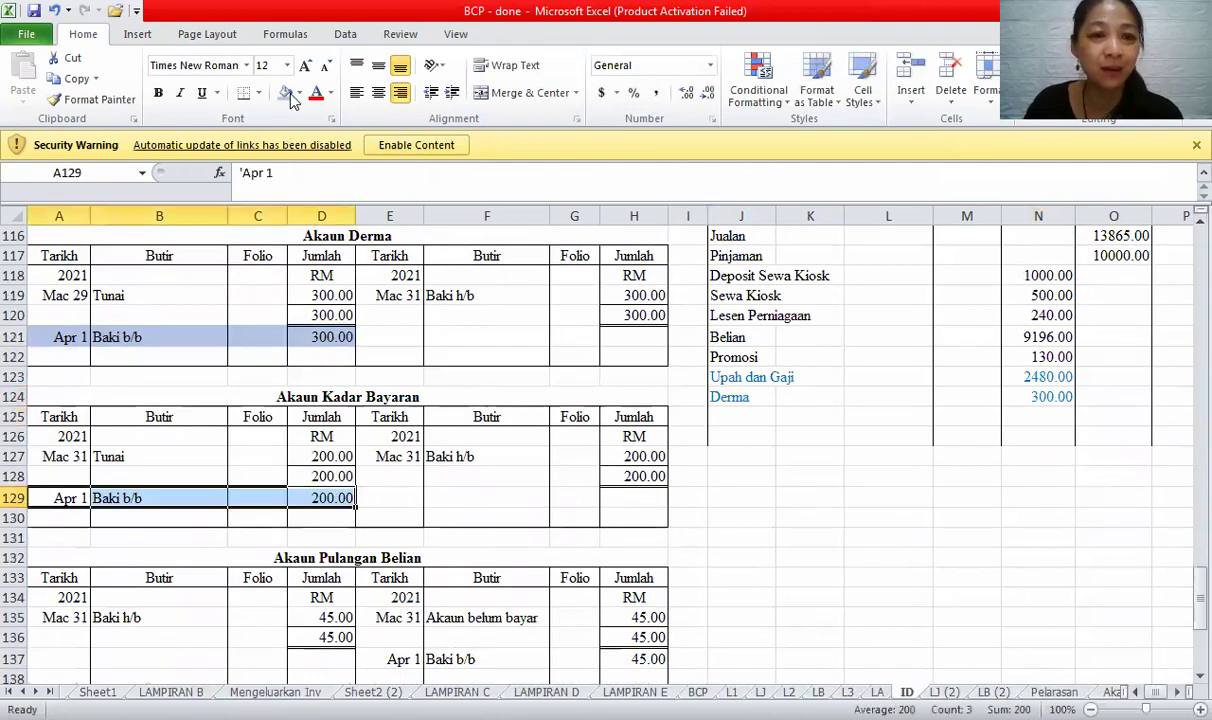
left_click(741, 416)
type("Kadar Bayaran")
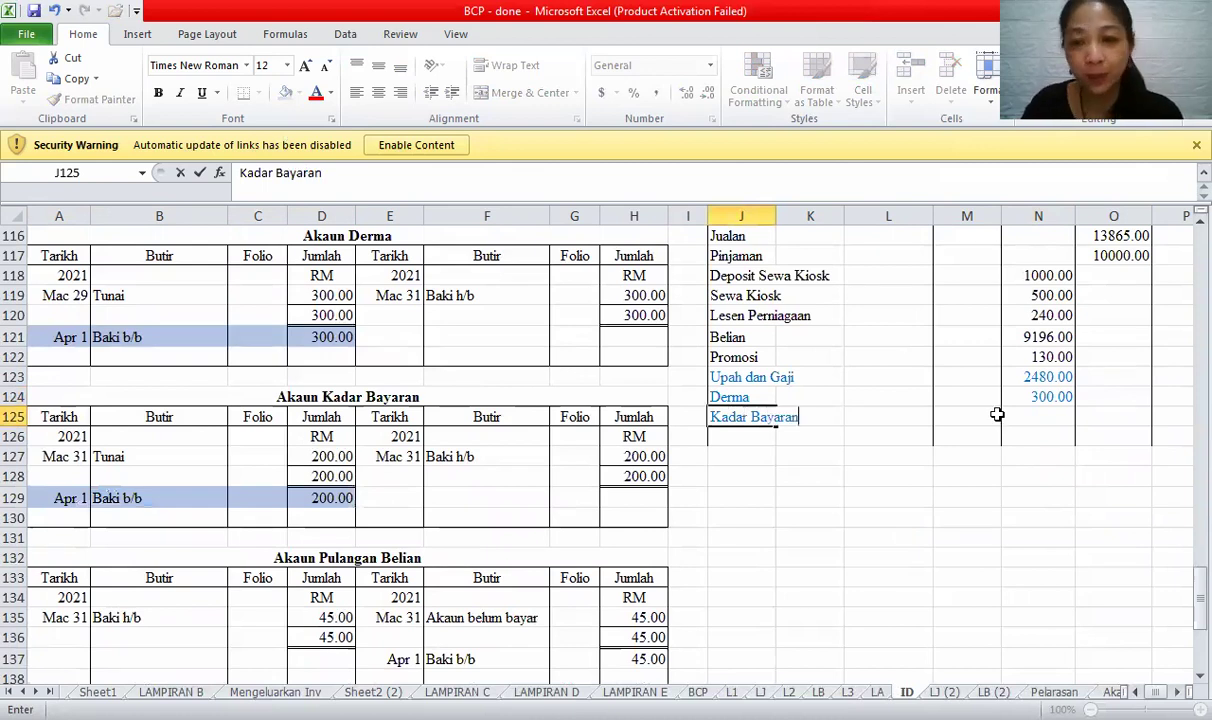
left_click(1060, 417)
type("200")
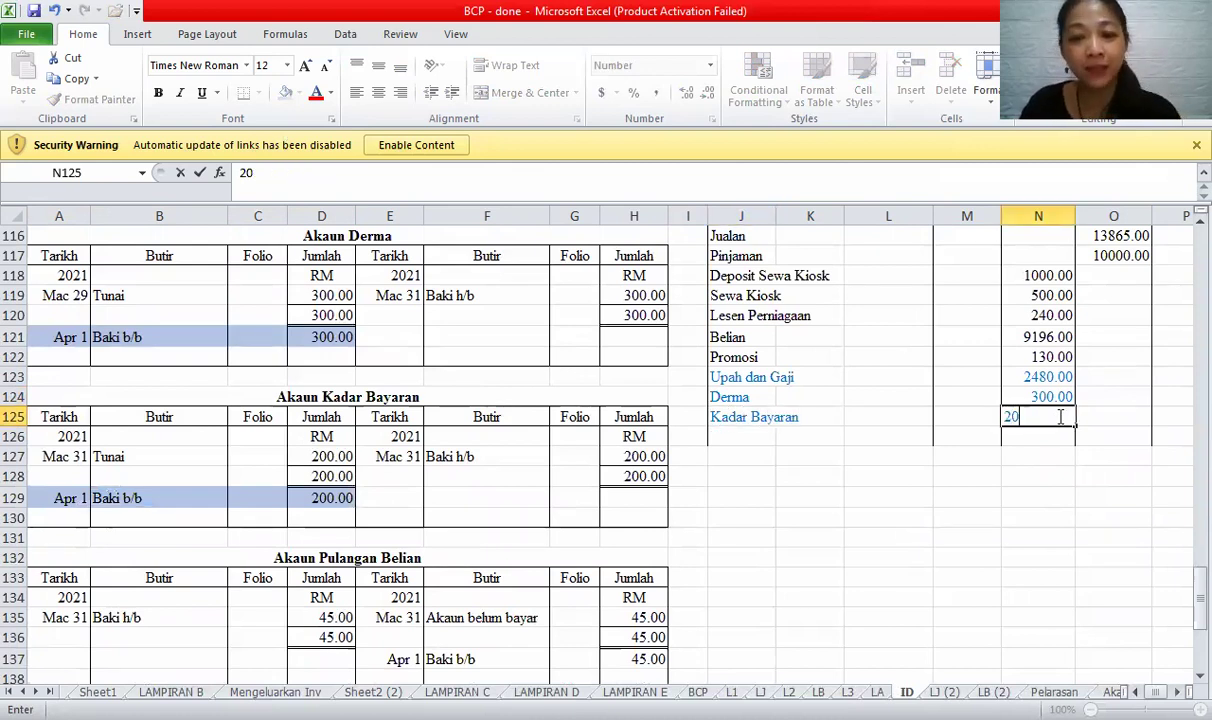
left_click(967, 497)
- Shade the Apr 1 Baki b/b row on the credit side of Akaun Pulangan Belian light blue
left_click_drag(395, 659, 612, 654)
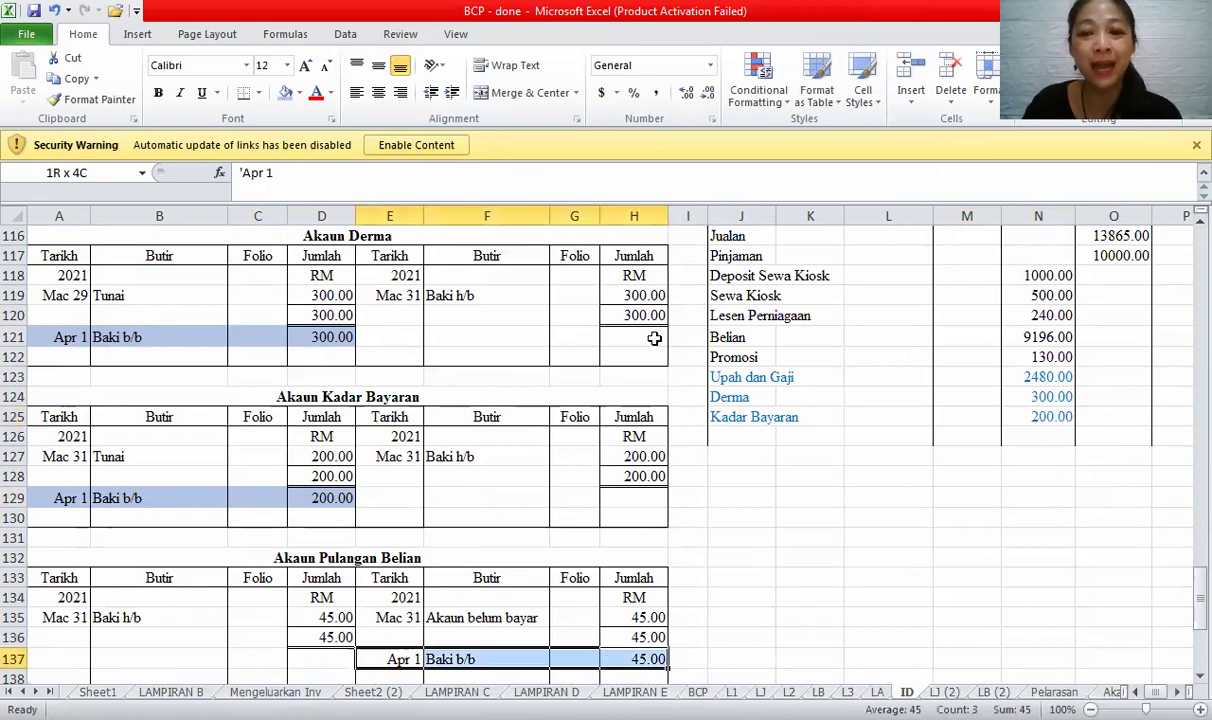
left_click_drag(730, 337, 1040, 337)
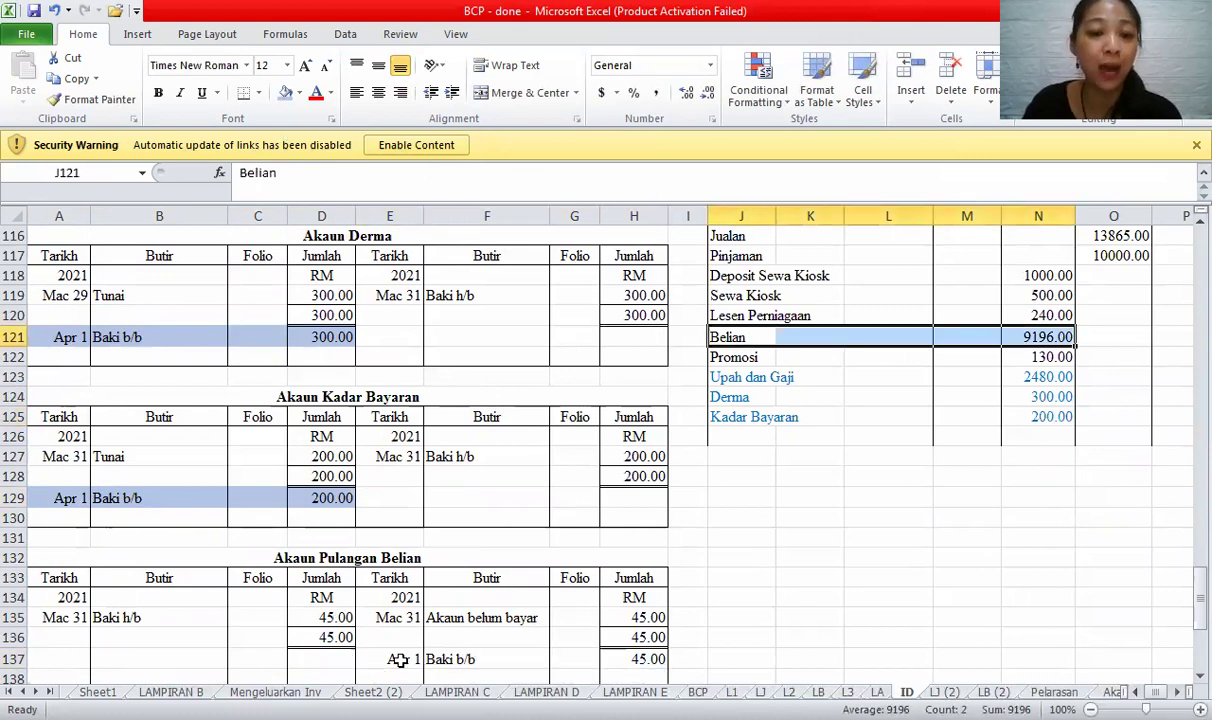
left_click_drag(395, 659, 612, 657)
left_click(285, 93)
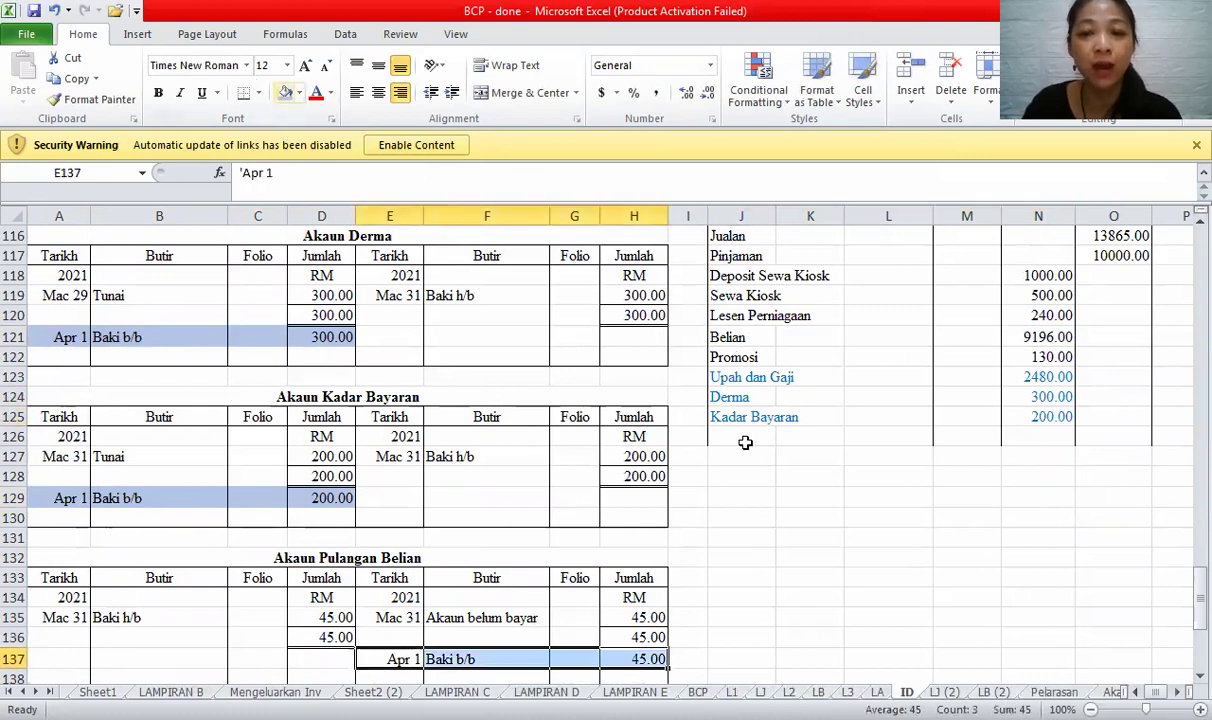
- Add Pulangan Belian below Kadar Bayaran in the trial balance with 45 in the Kredit column
left_click(744, 437)
type("Pulangan Belian")
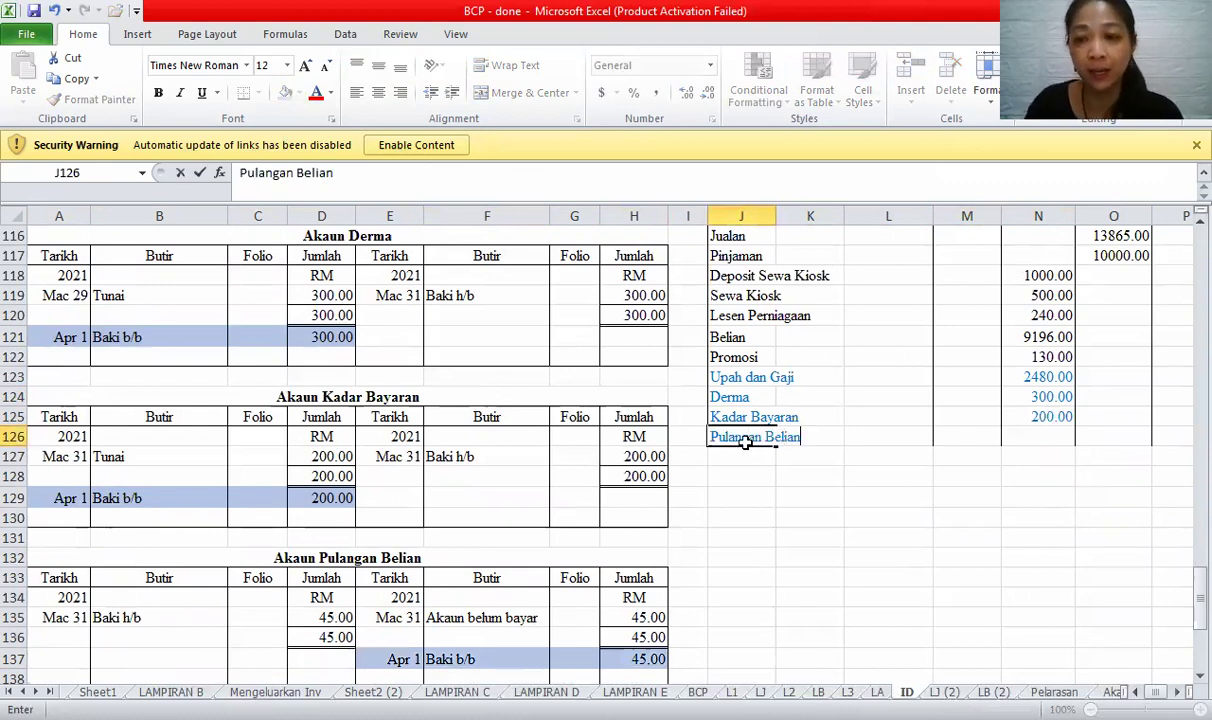
key("Tab")
key("Tab")
key("Tab")
key("Tab")
key("Tab")
type("45")
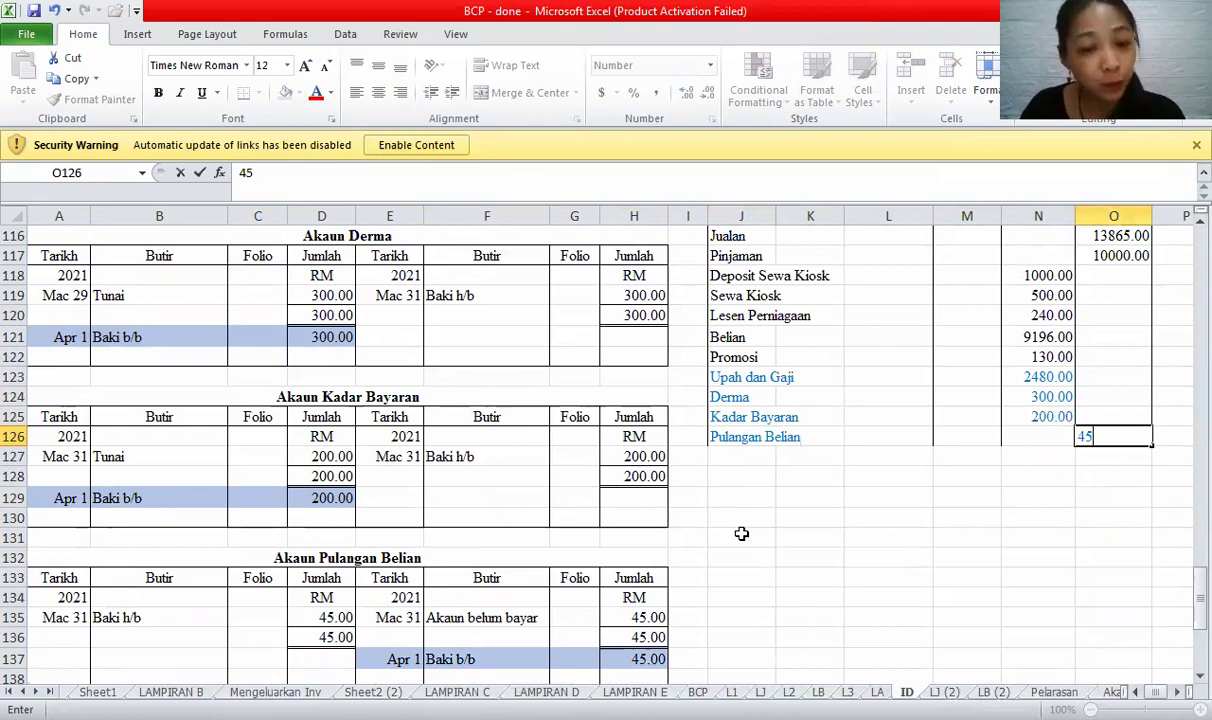
left_click(741, 536)
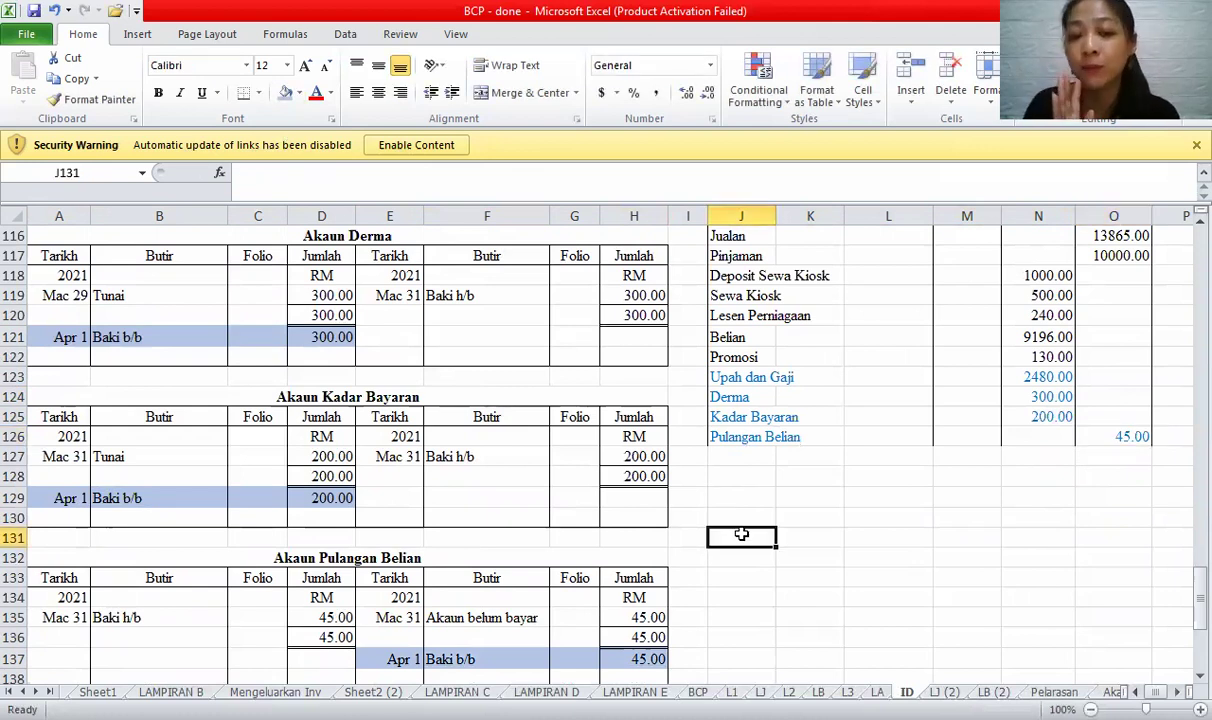
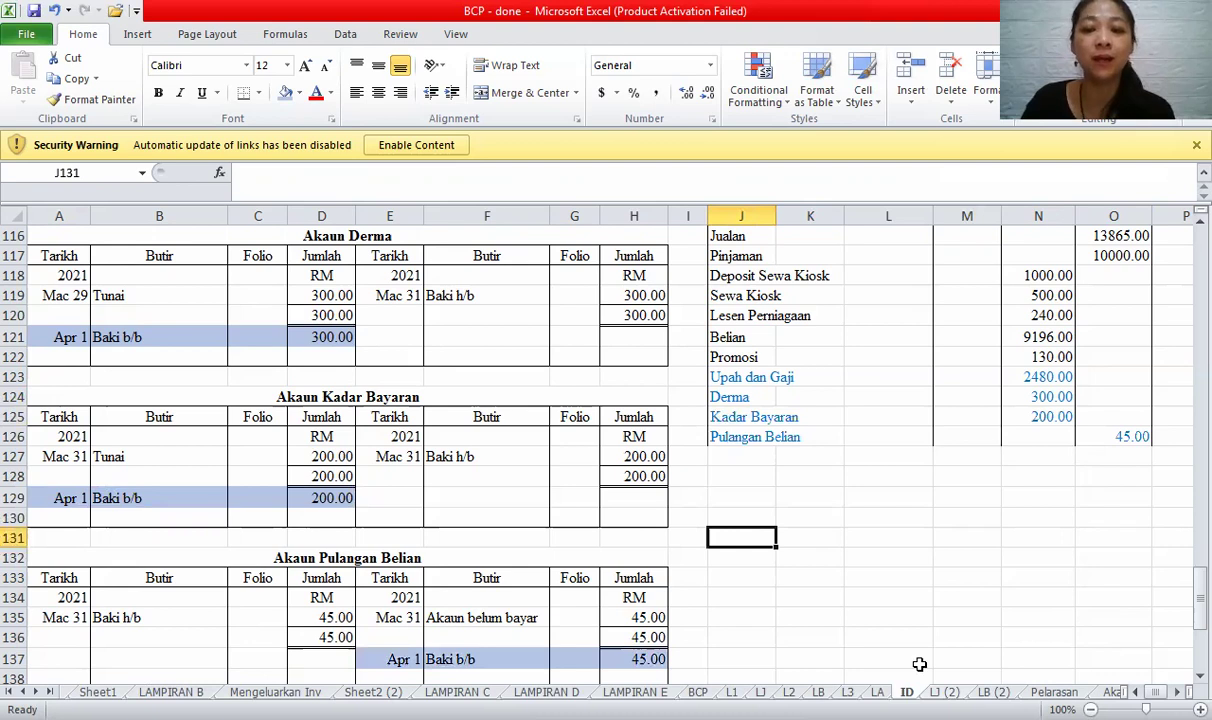
- On sheet LJ (2), shade the Apr 1 Baki b/b row of Koperasi SMK Ampang light blue
left_click(945, 692)
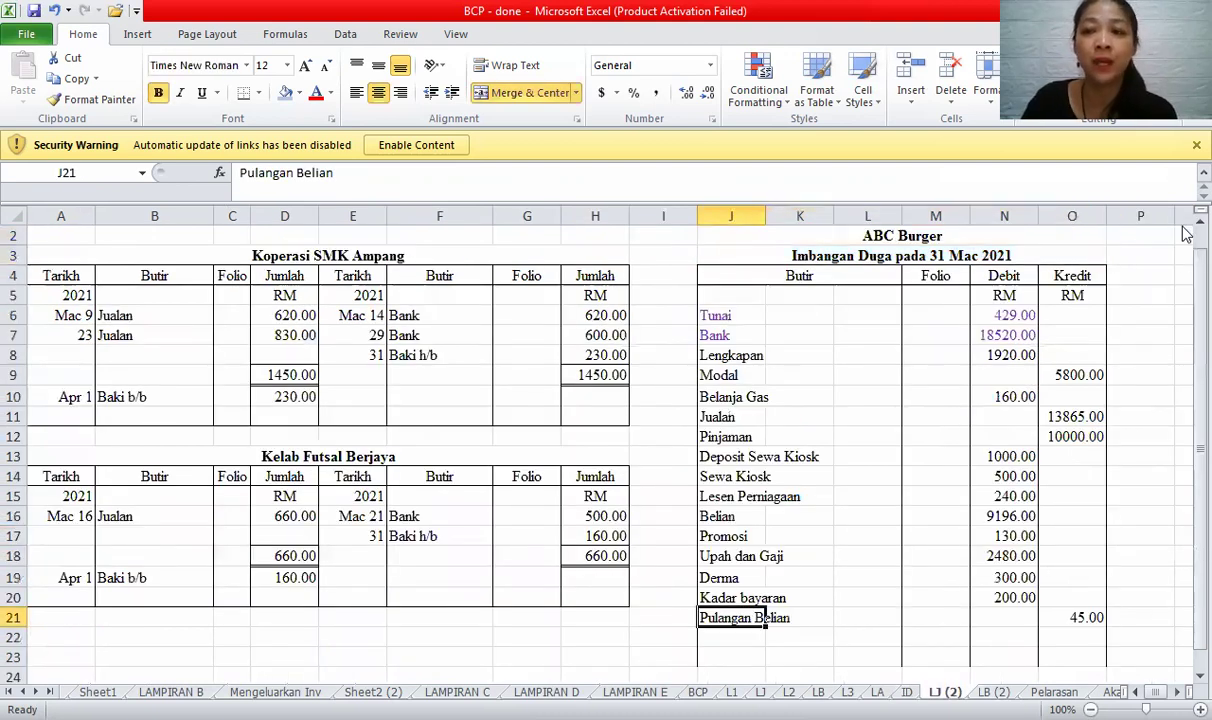
scroll(1123, 218, "up", 1)
left_click(355, 233)
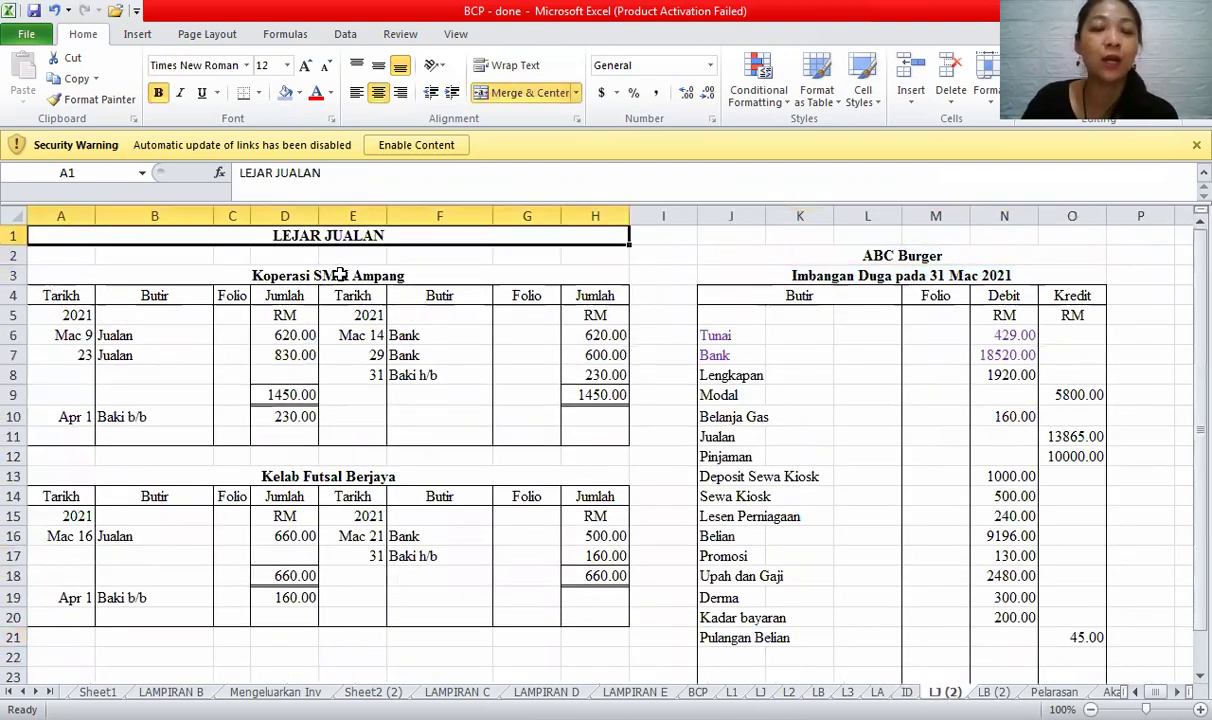
left_click(322, 258)
left_click_drag(52, 420, 279, 419)
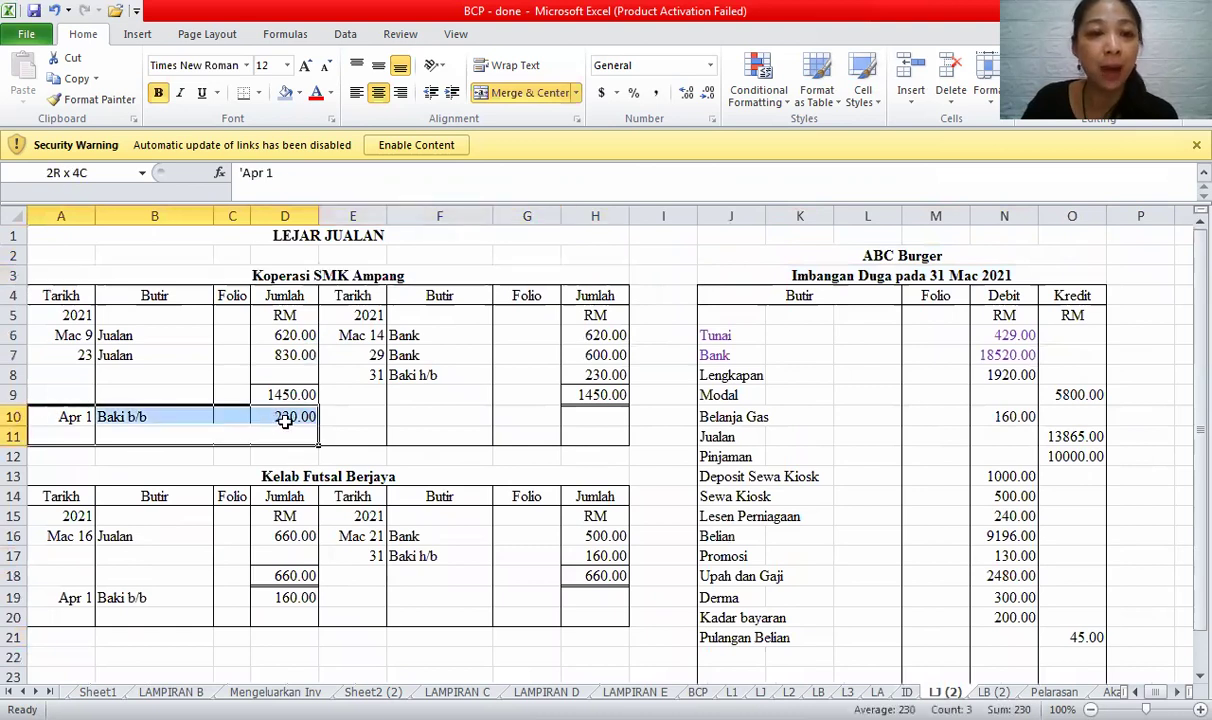
- Enter Koperasi SMK Ampang as the account name below Pulangan Belian in the trial balance
left_click(731, 657)
type("SM")
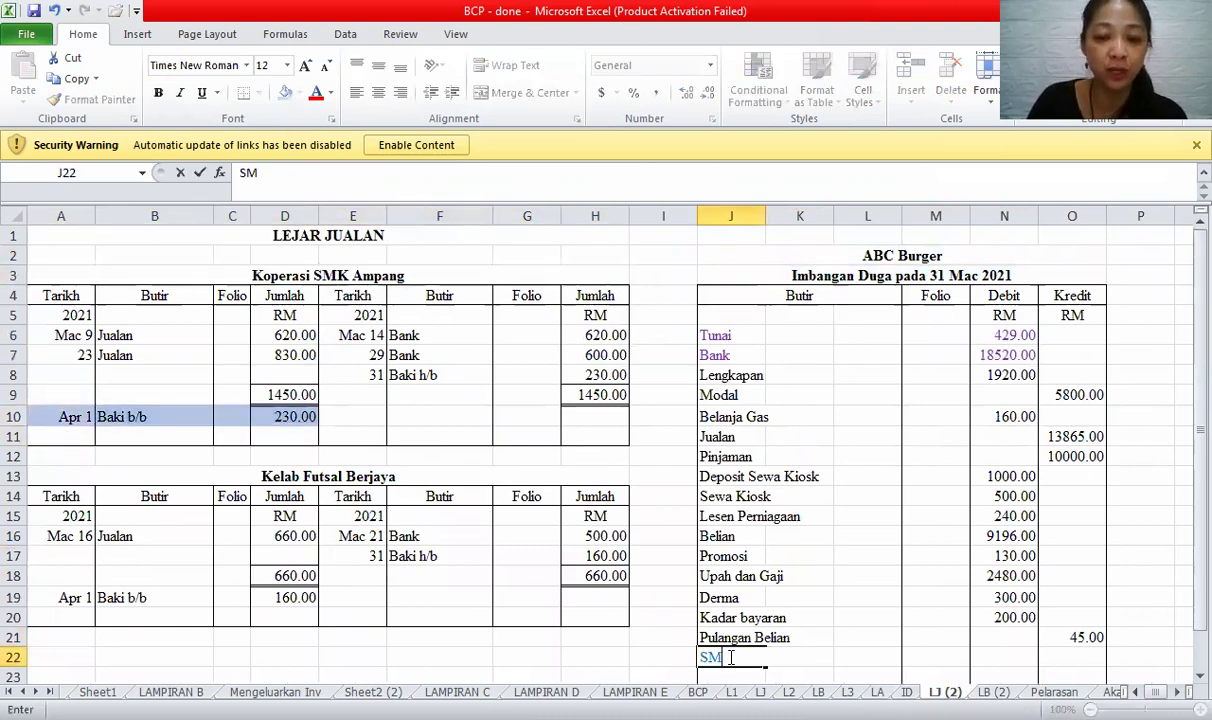
key("BackSpace")
key("BackSpace")
type("KOP")
key("BackSpace")
key("BackSpace")
type("oper")
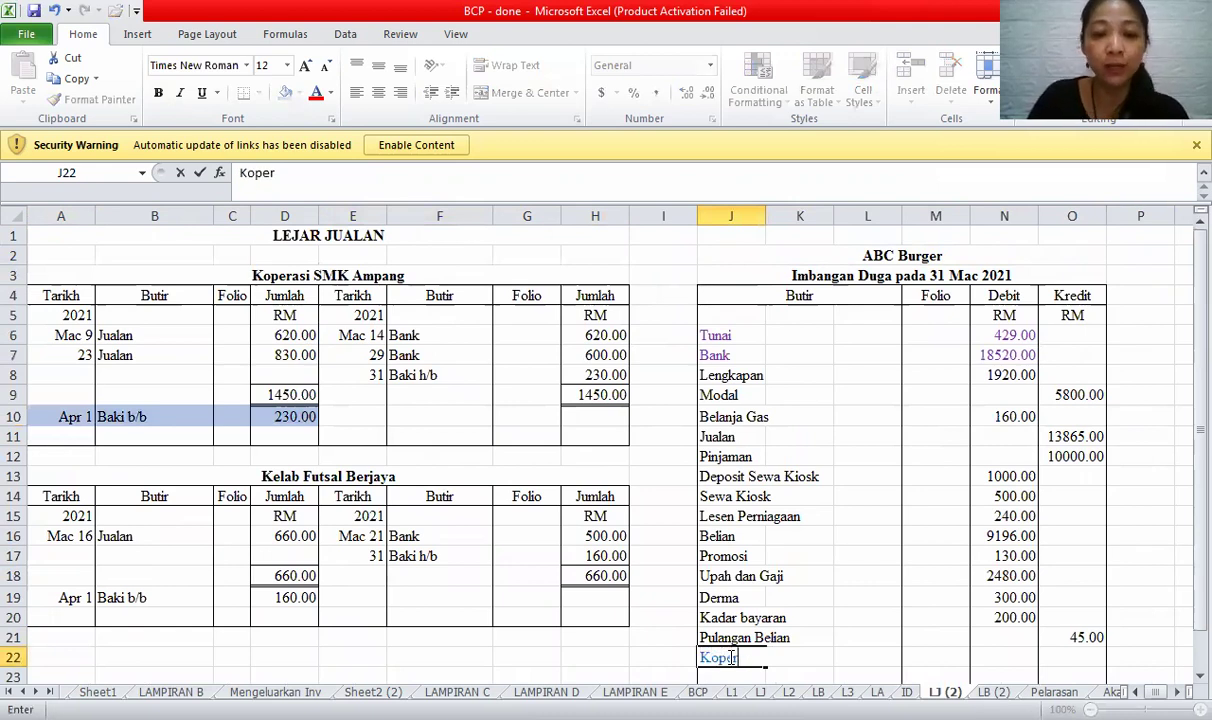
type("asi")
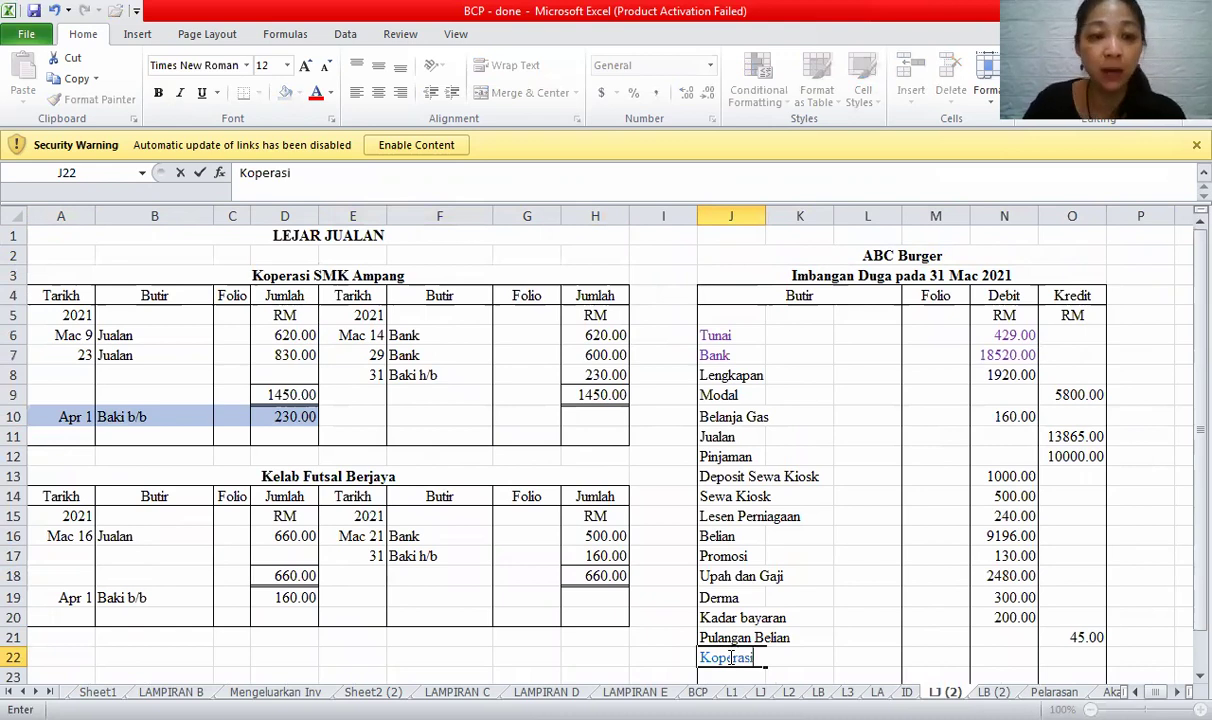
left_click(199, 172)
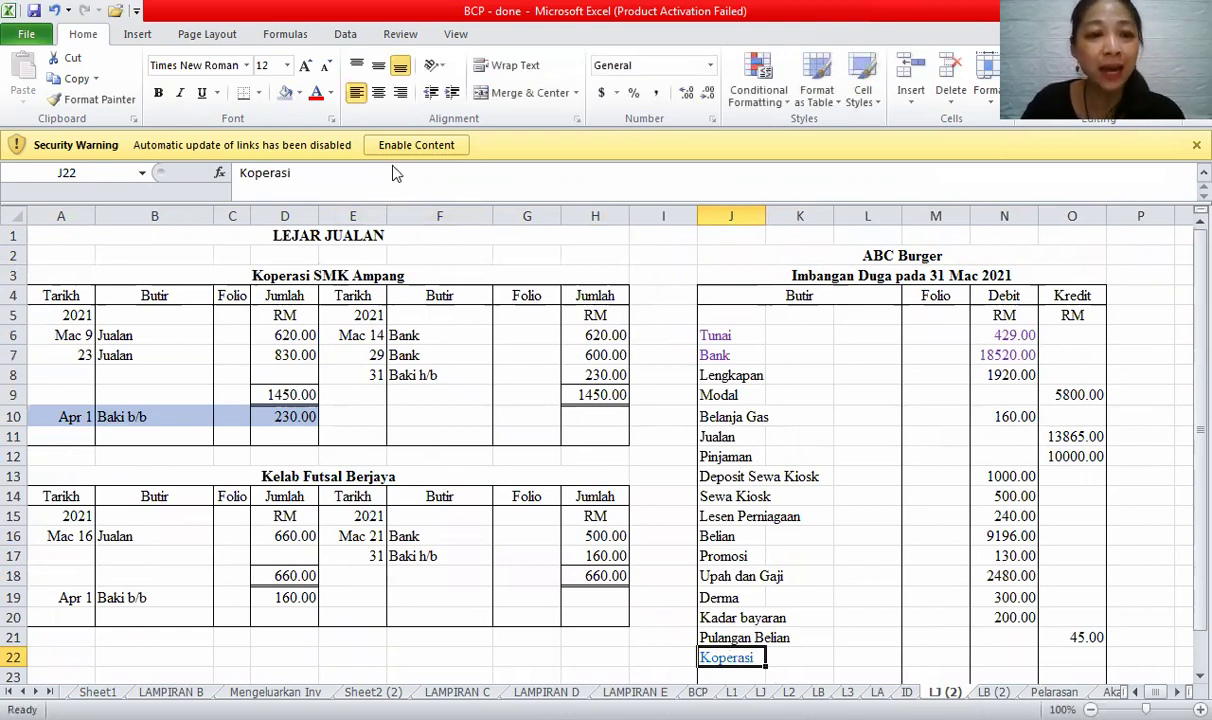
left_click(344, 177)
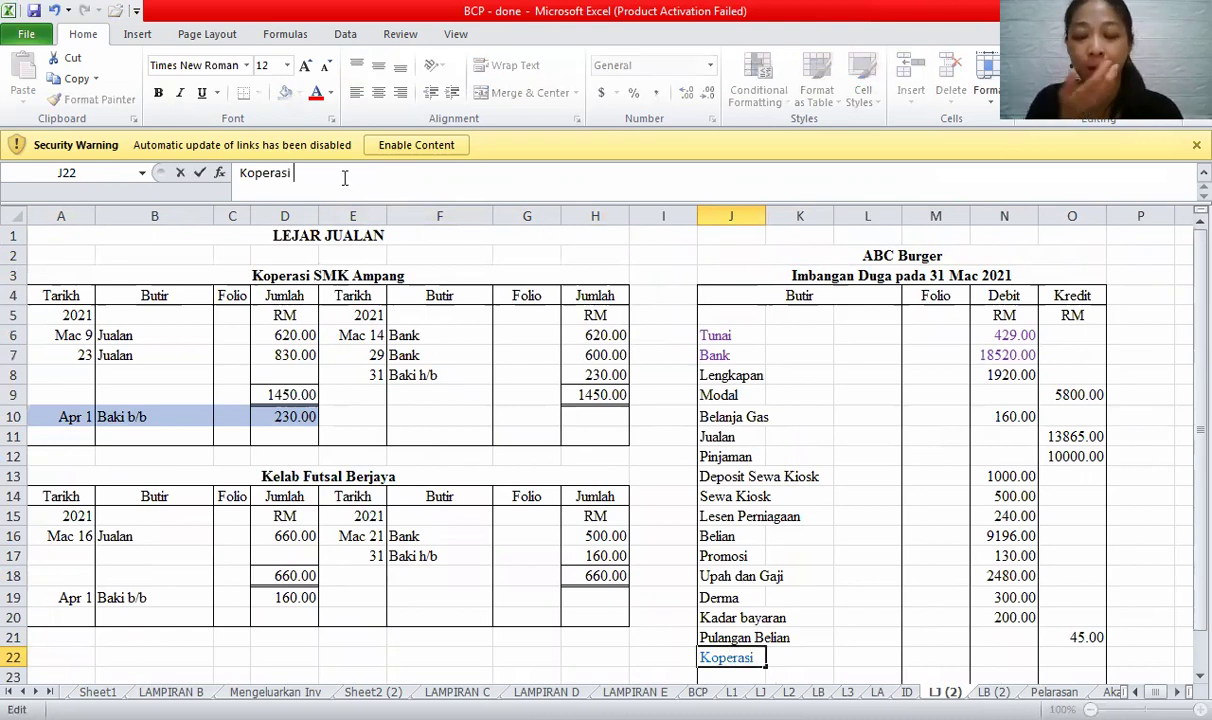
type("SMK")
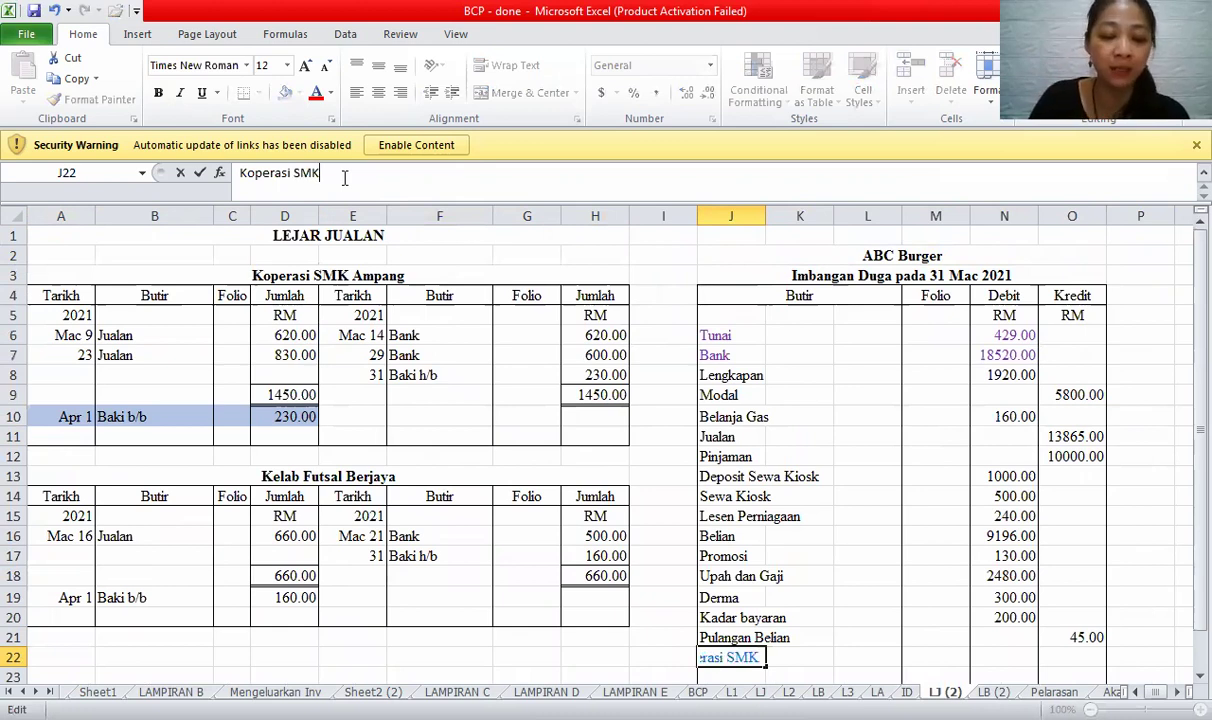
type(" Ampang")
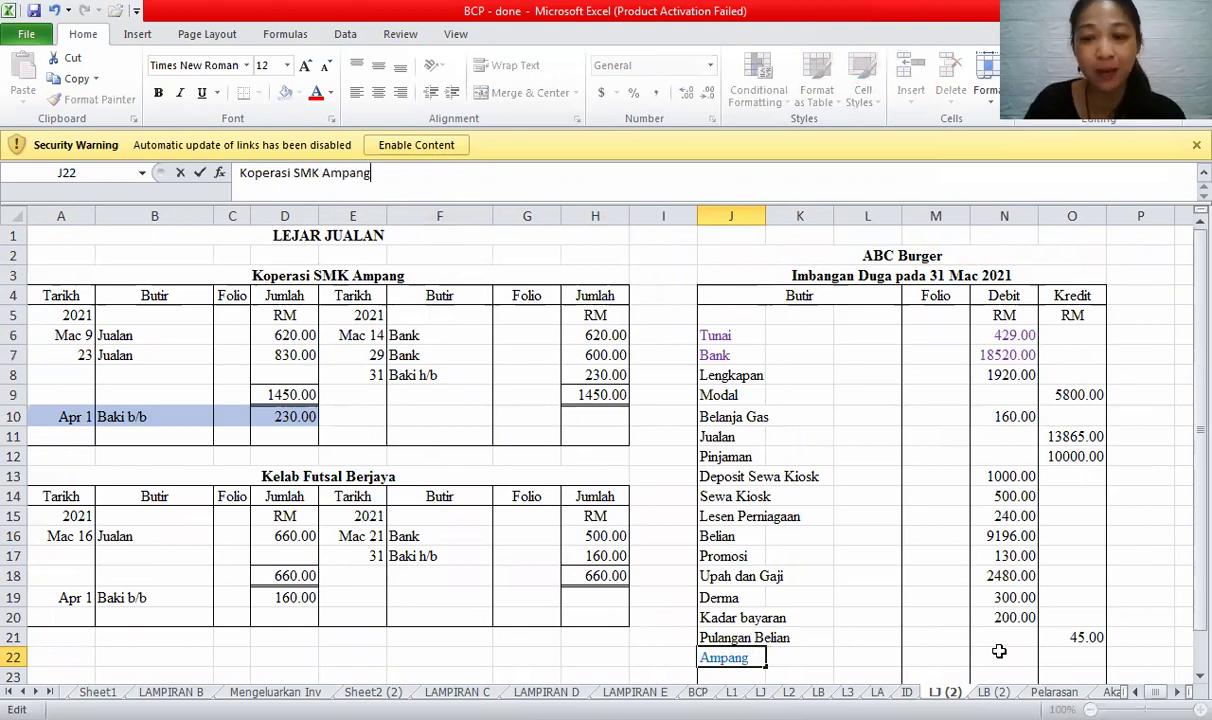
- Enter 230 in the Debit column for Koperasi SMK Ampang
left_click(999, 651)
type("230")
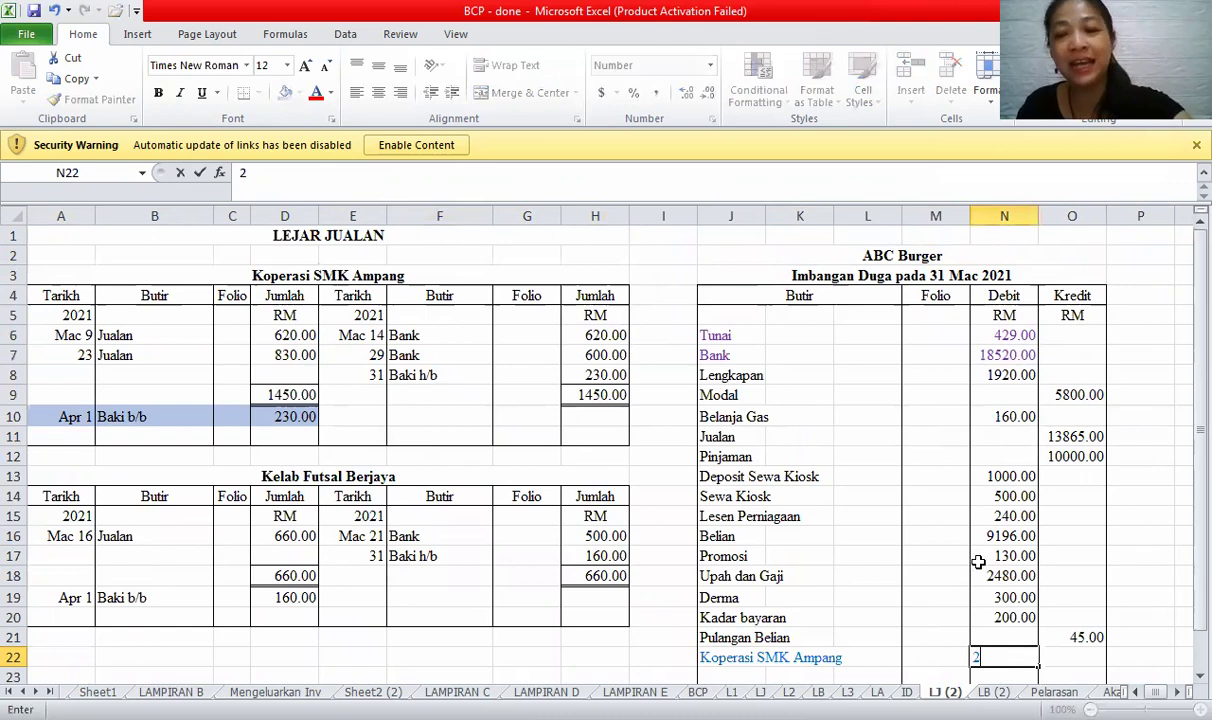
left_click(990, 557)
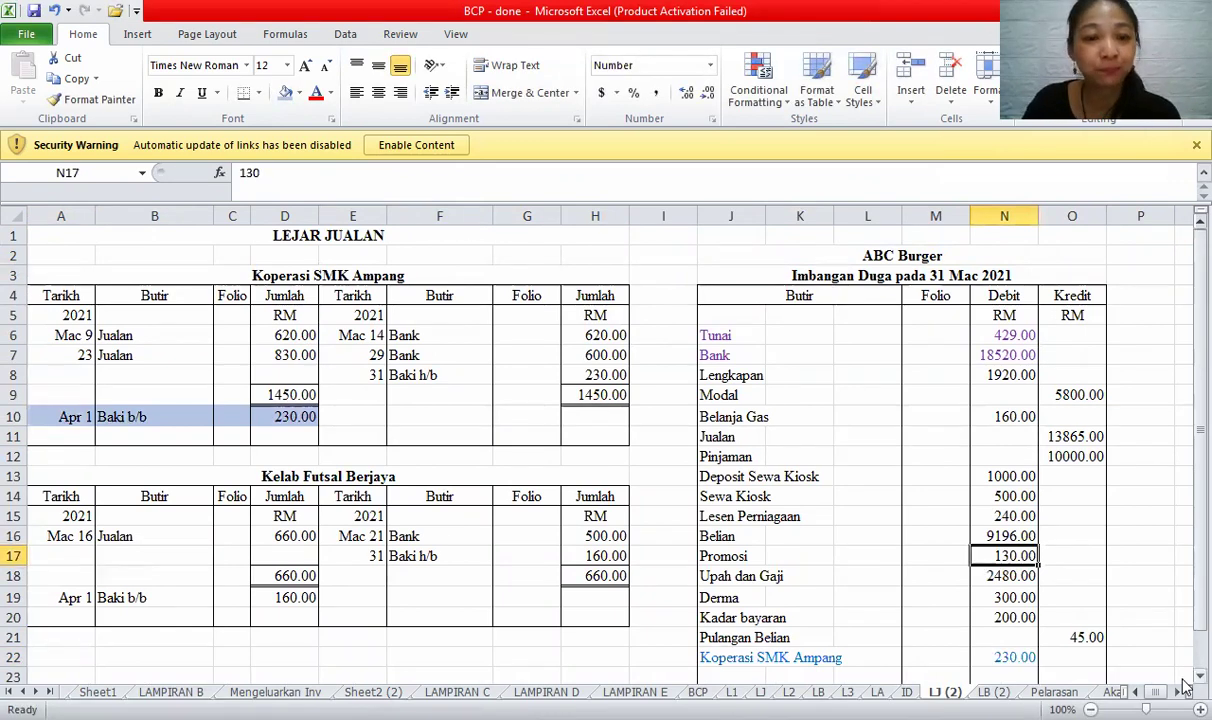
- Shade the Apr 1 Baki b/b row of Kelab Futsal Berjaya light blue
scroll(540, 498, "down", 1)
left_click(353, 432)
left_click_drag(68, 557, 284, 572)
key("shift+Up")
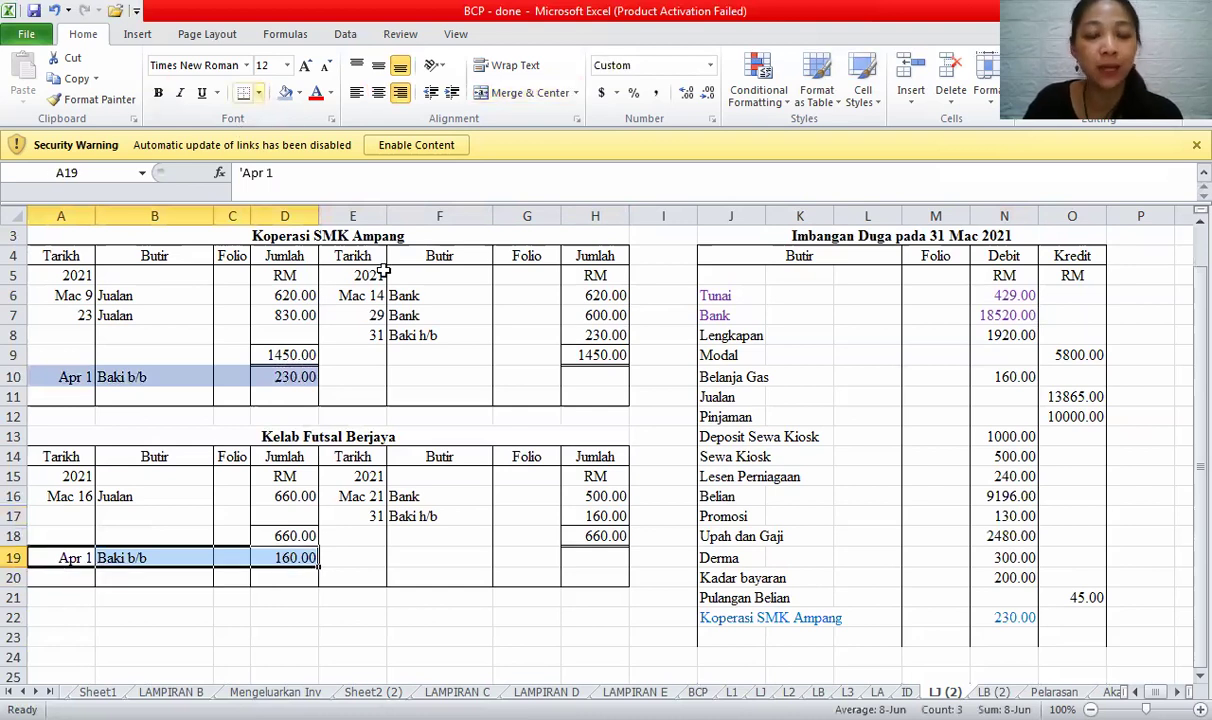
- Add Kelab Futsal Berjaya below Koperasi SMK Ampang in the trial balance with 160 in the Debit column
left_click(732, 636)
type("K")
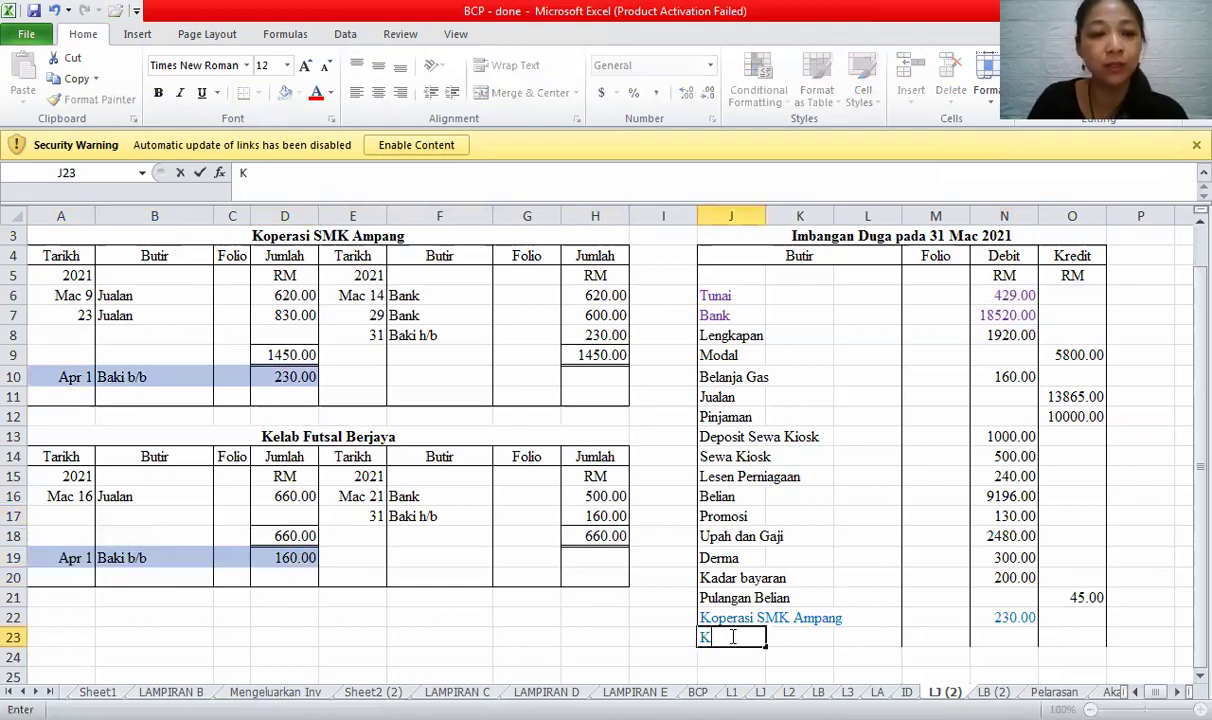
type("elab Futsal Be")
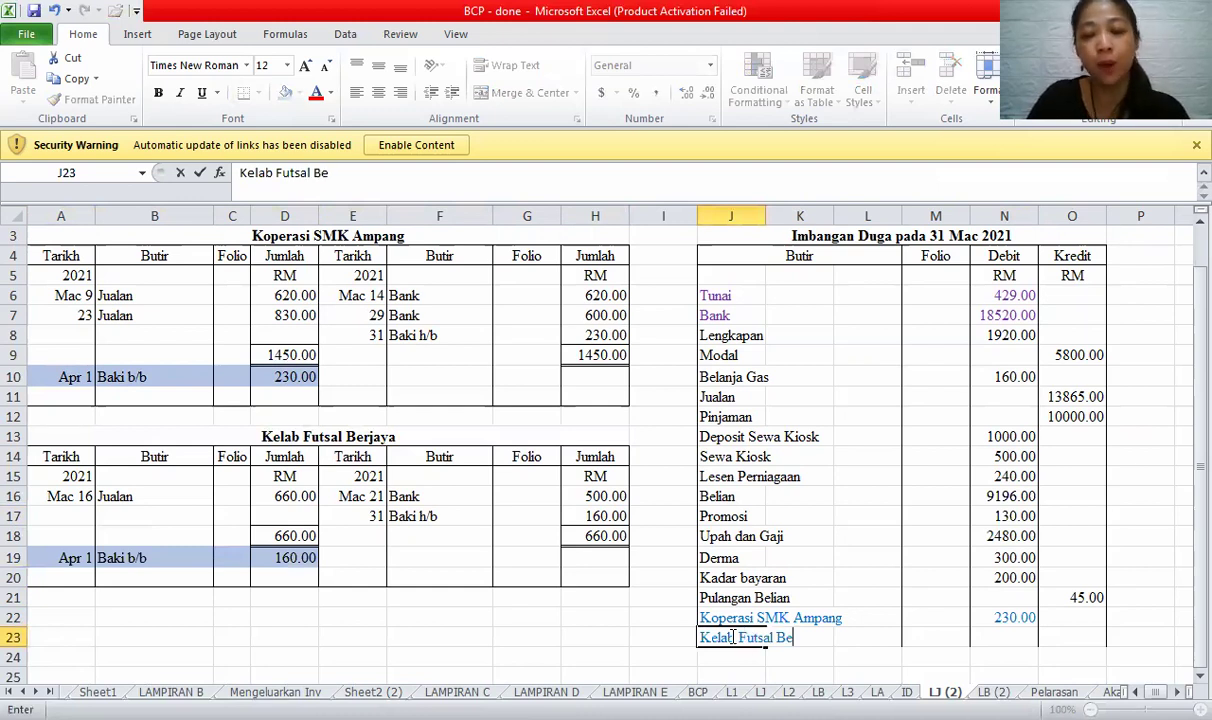
type("rjaya")
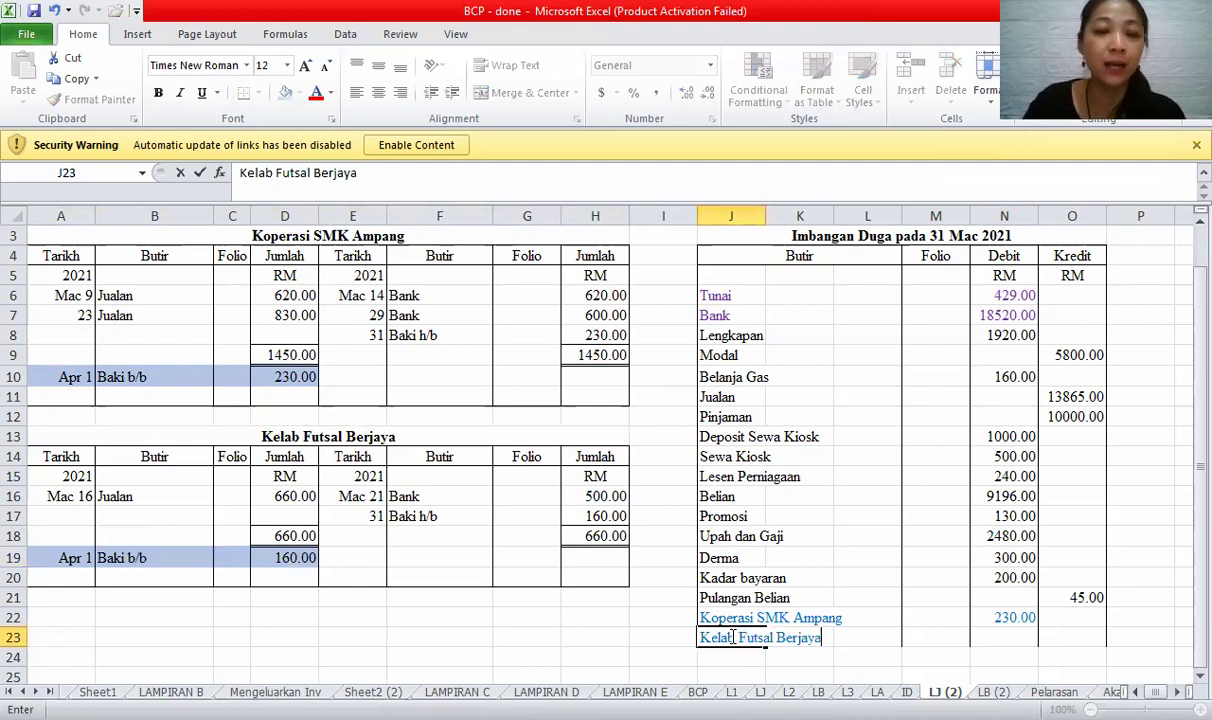
left_click(1009, 639)
type("160")
left_click(1010, 555)
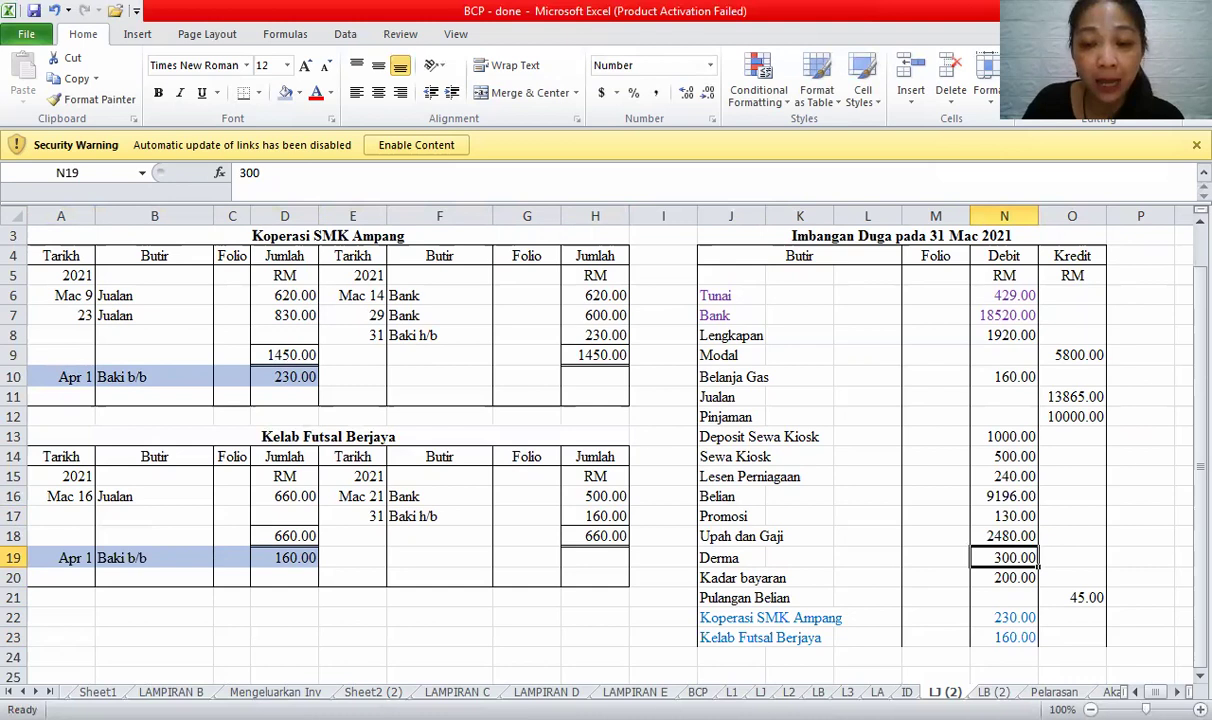
- On sheet LB (2), shade the Apr 1 Baki b/b row on the credit side of Pembekal Burger Ramli light blue
key("ctrl+Page_Down")
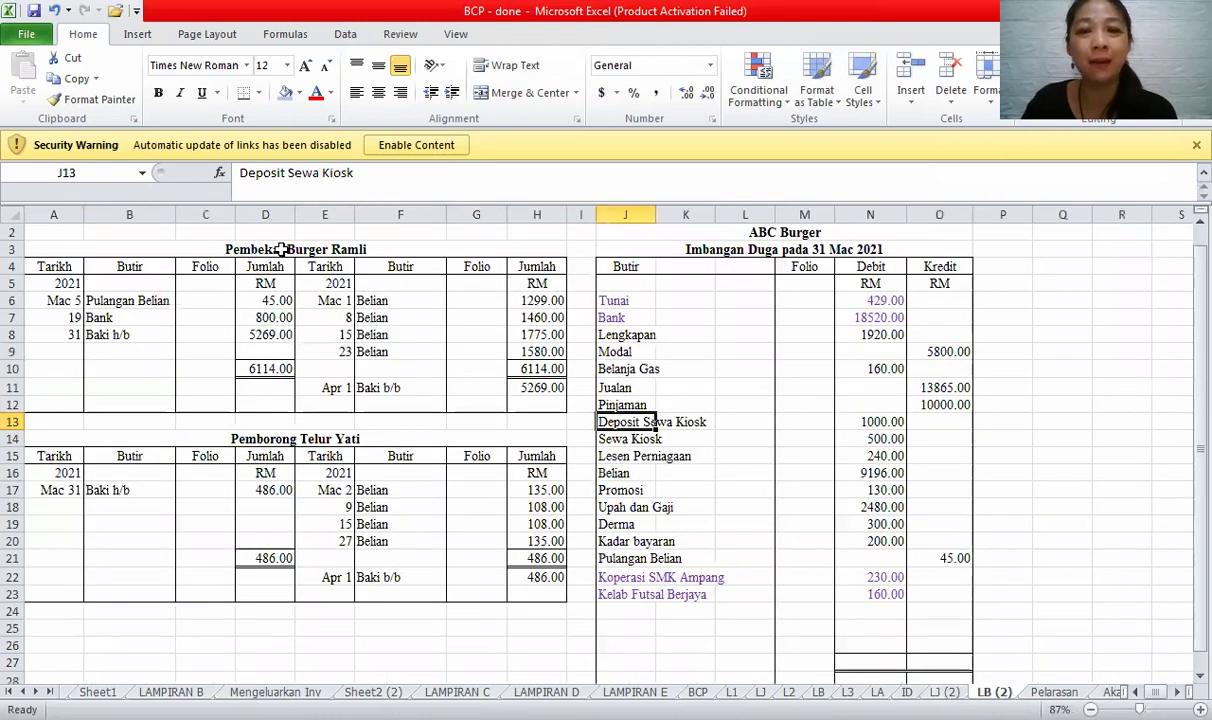
key("ctrl+Home")
left_click_drag(330, 387, 500, 388)
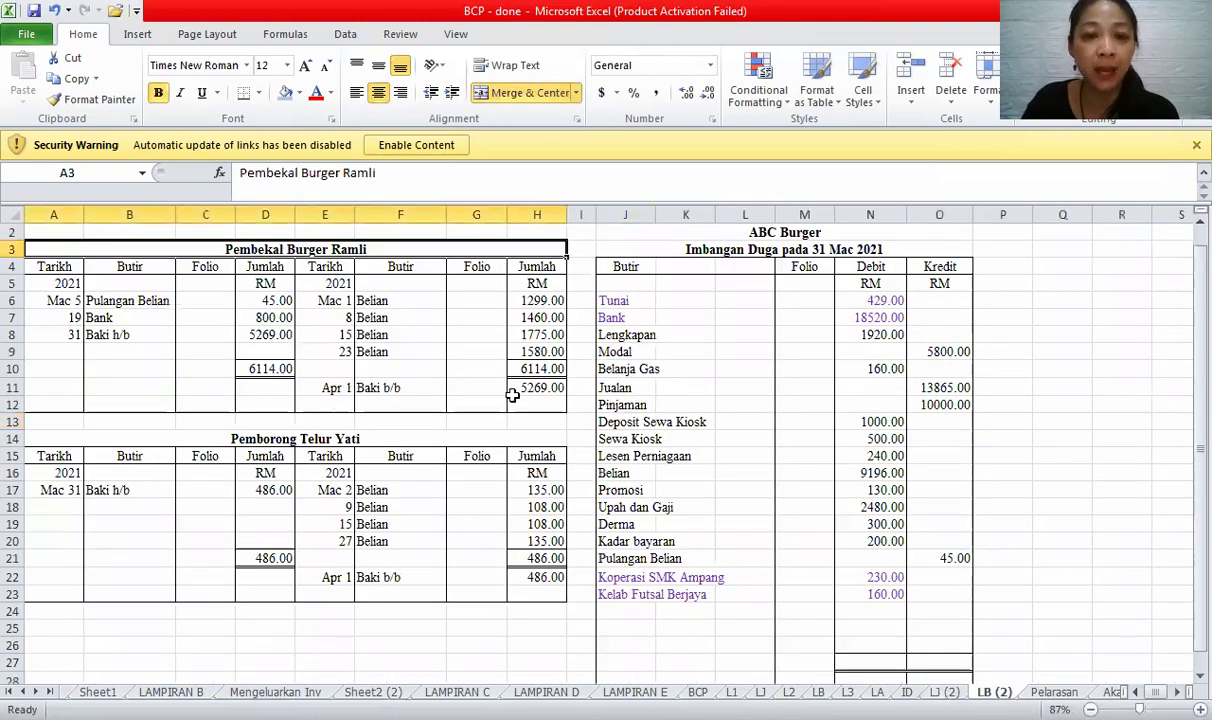
- Add Pembekal Burger Ramli below Kelab Futsal Berjaya in the trial balance with 5269 in the Kredit column
left_click(626, 615)
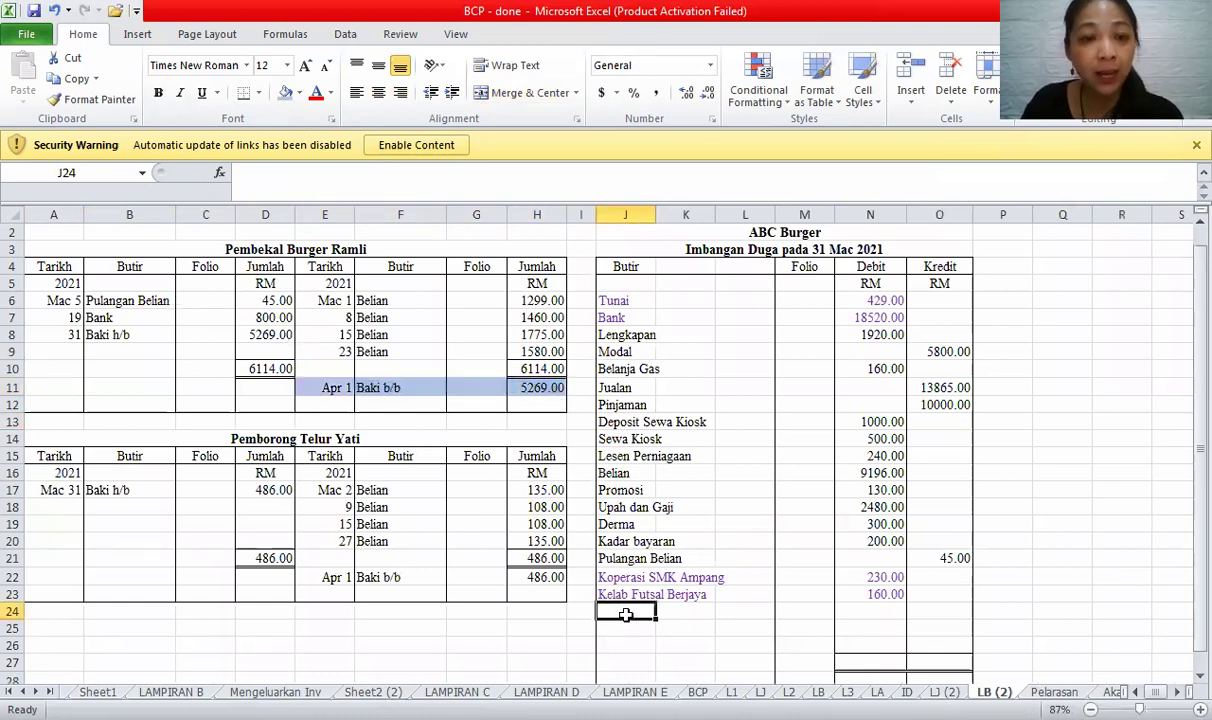
type("Pe")
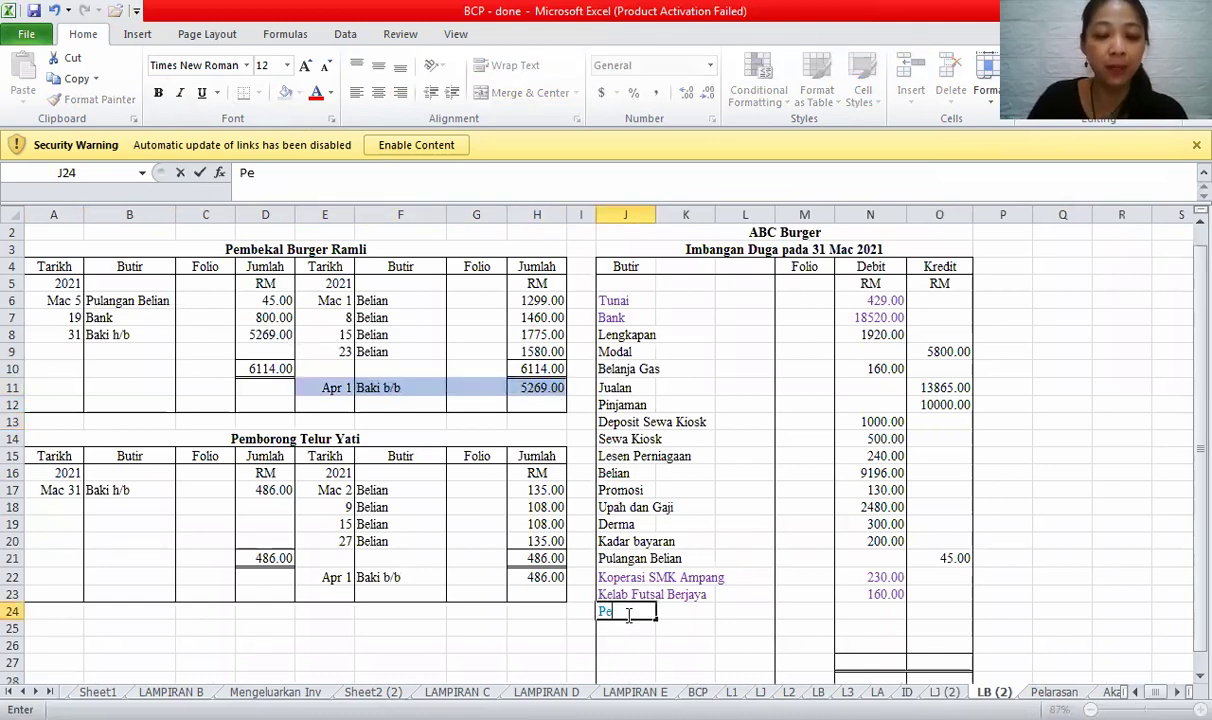
type("mbekal Burger R")
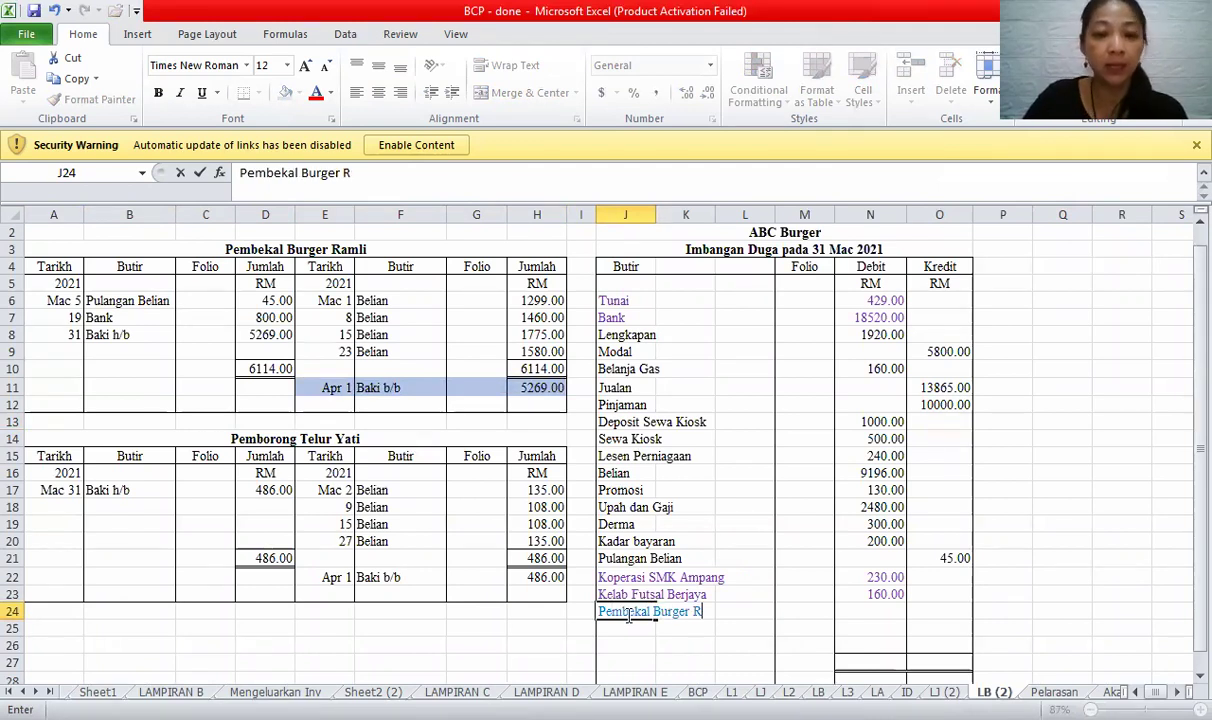
type("amli")
key("Return")
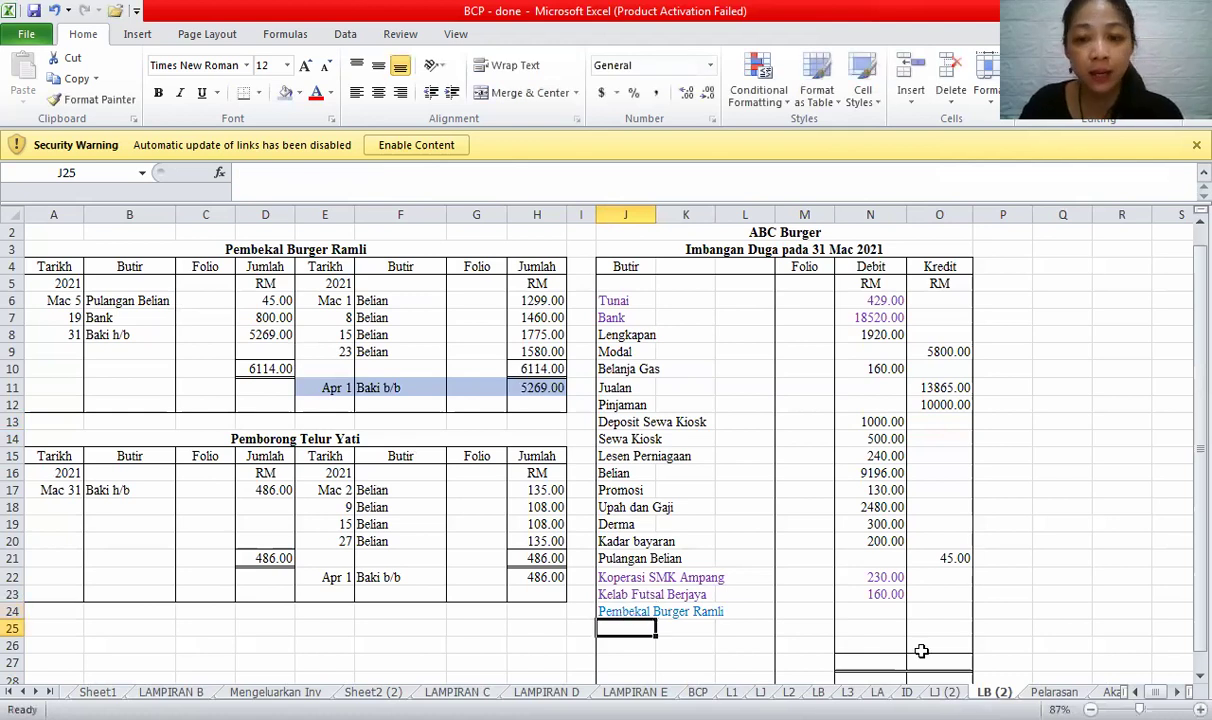
left_click(942, 613)
type("5269")
- Add Pemborong Telur Yati to the trial balance with 486 in the Kredit column and shade its Apr 1 Baki b/b row light blue
left_click(646, 627)
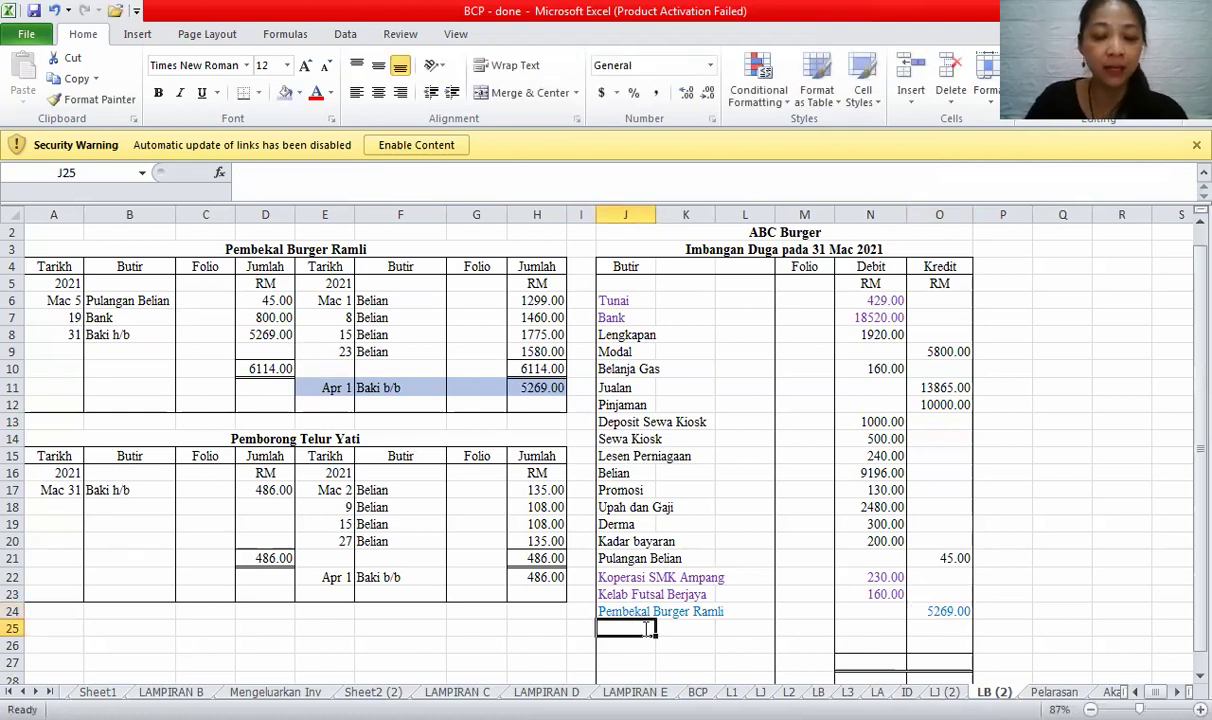
type("Pemborong Telur Yati")
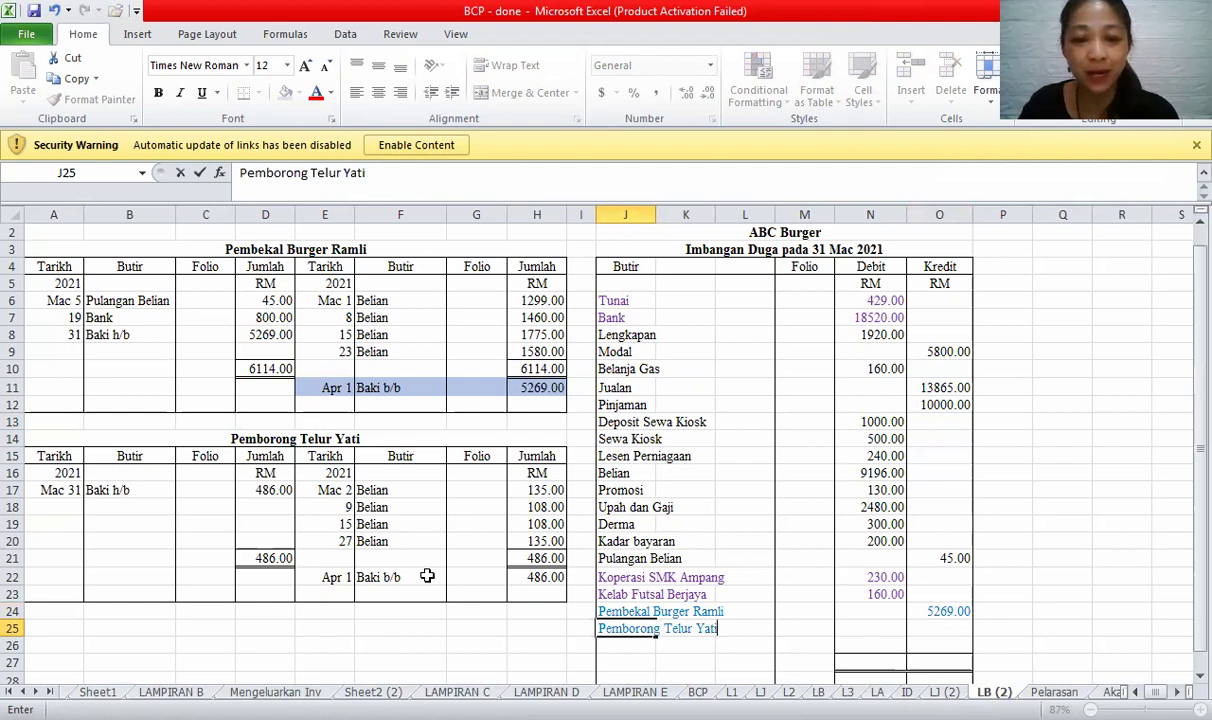
left_click_drag(325, 577, 540, 577)
left_click(960, 630)
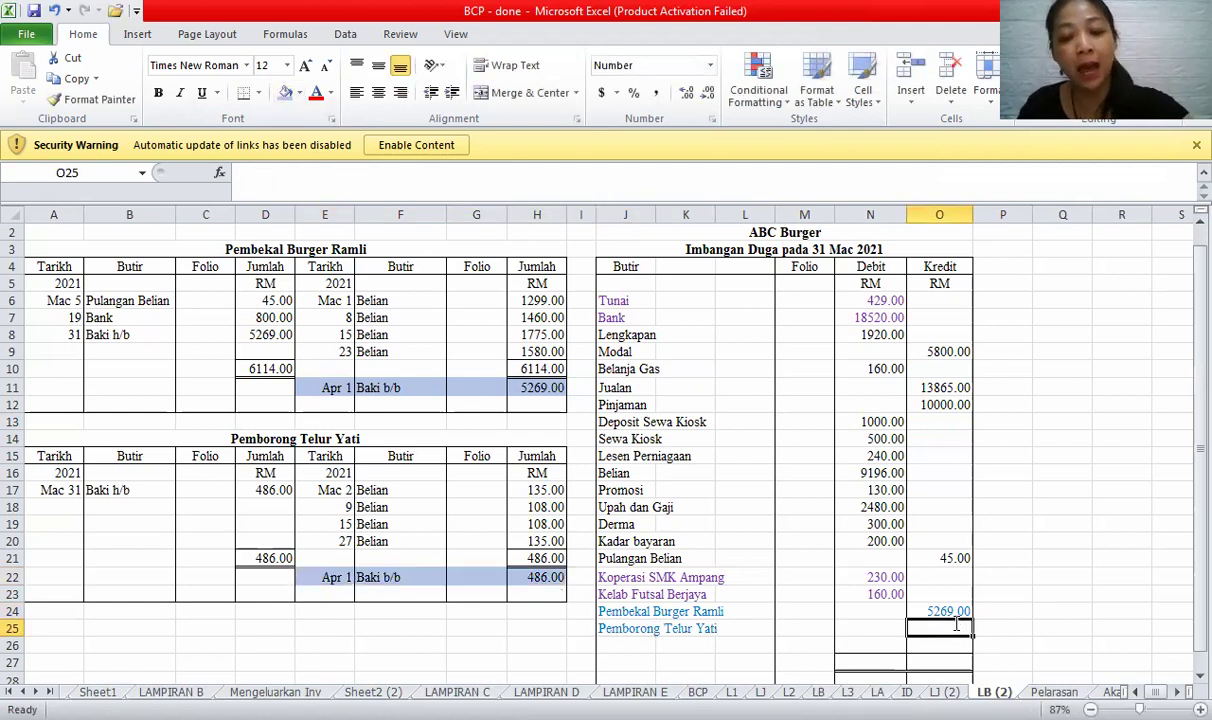
type("486")
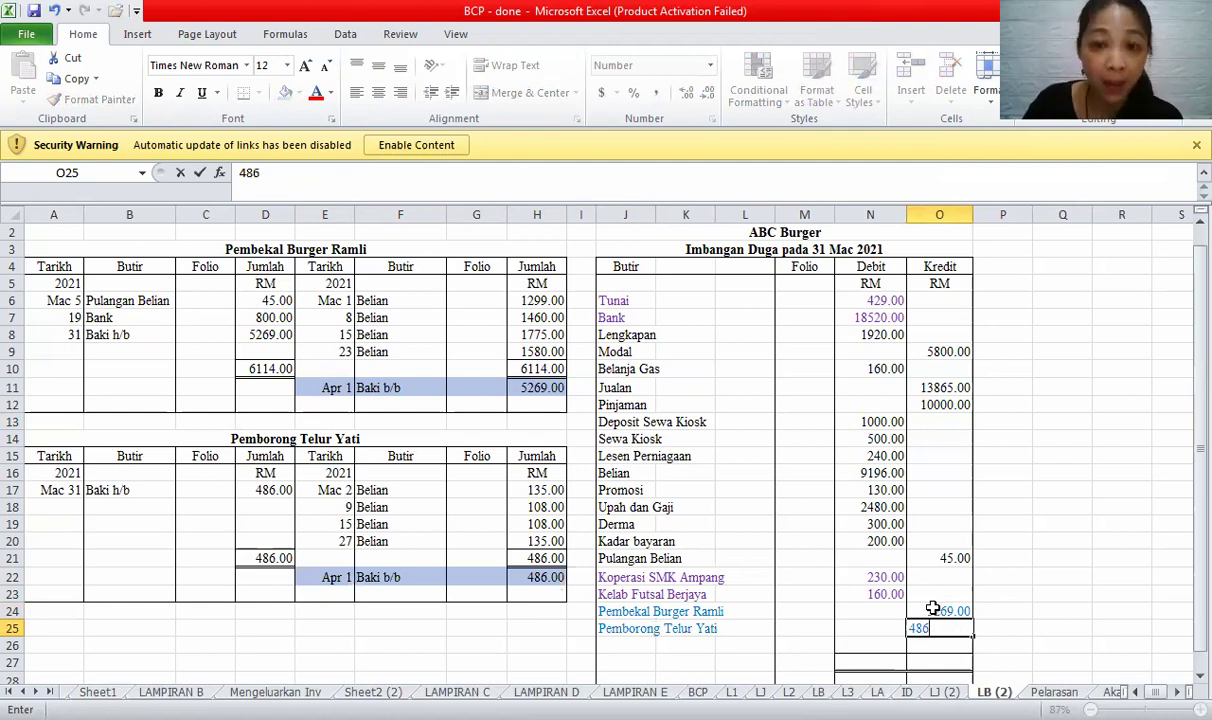
left_click(932, 610)
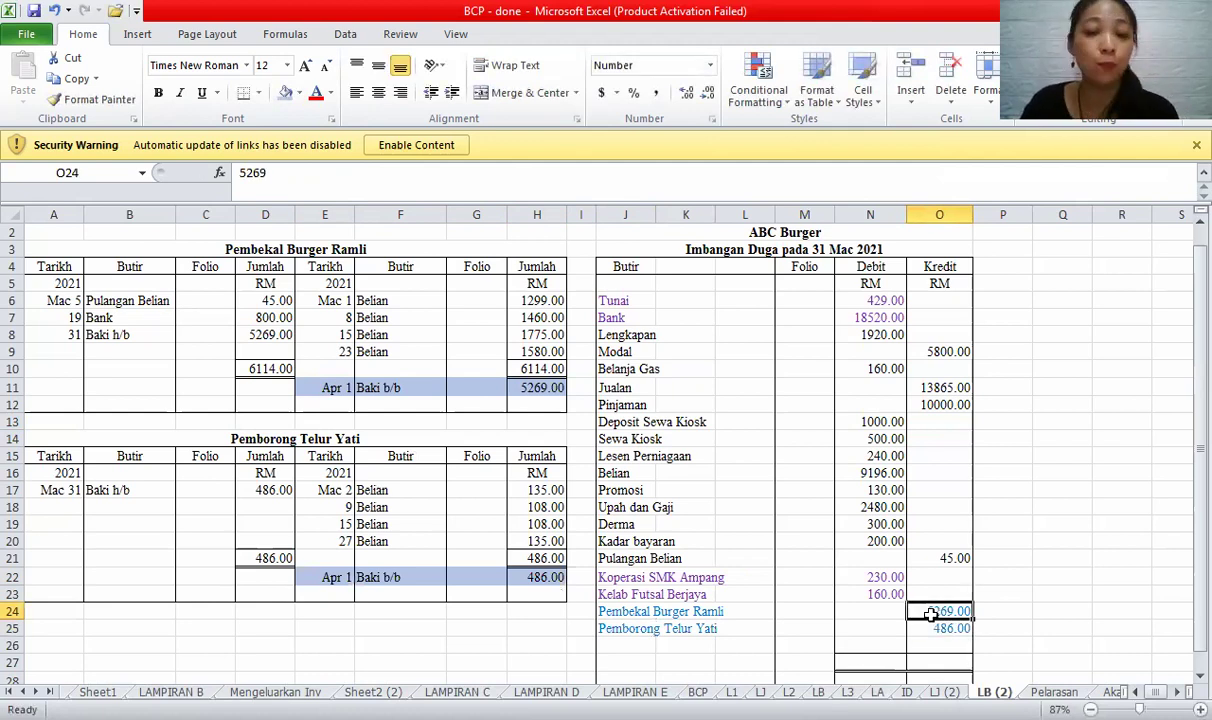
- Total the trial balance's Debit column with a SUM formula in cell N27
left_click(847, 664)
type("=")
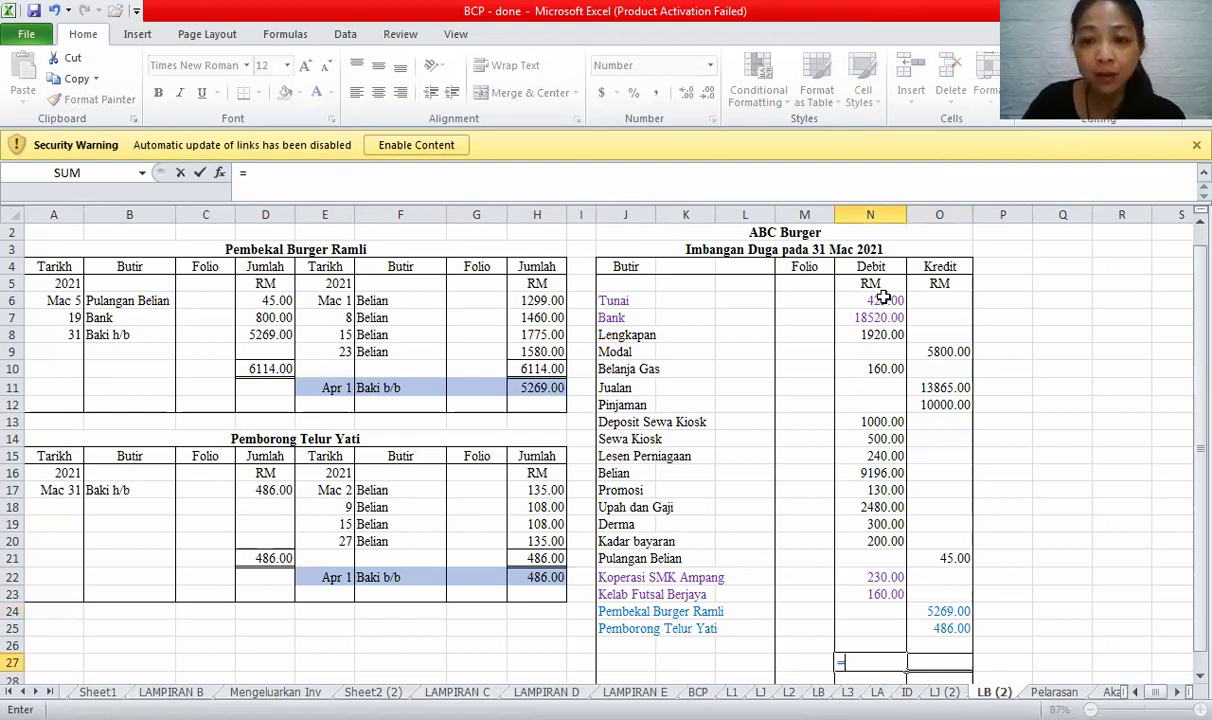
type("sum(")
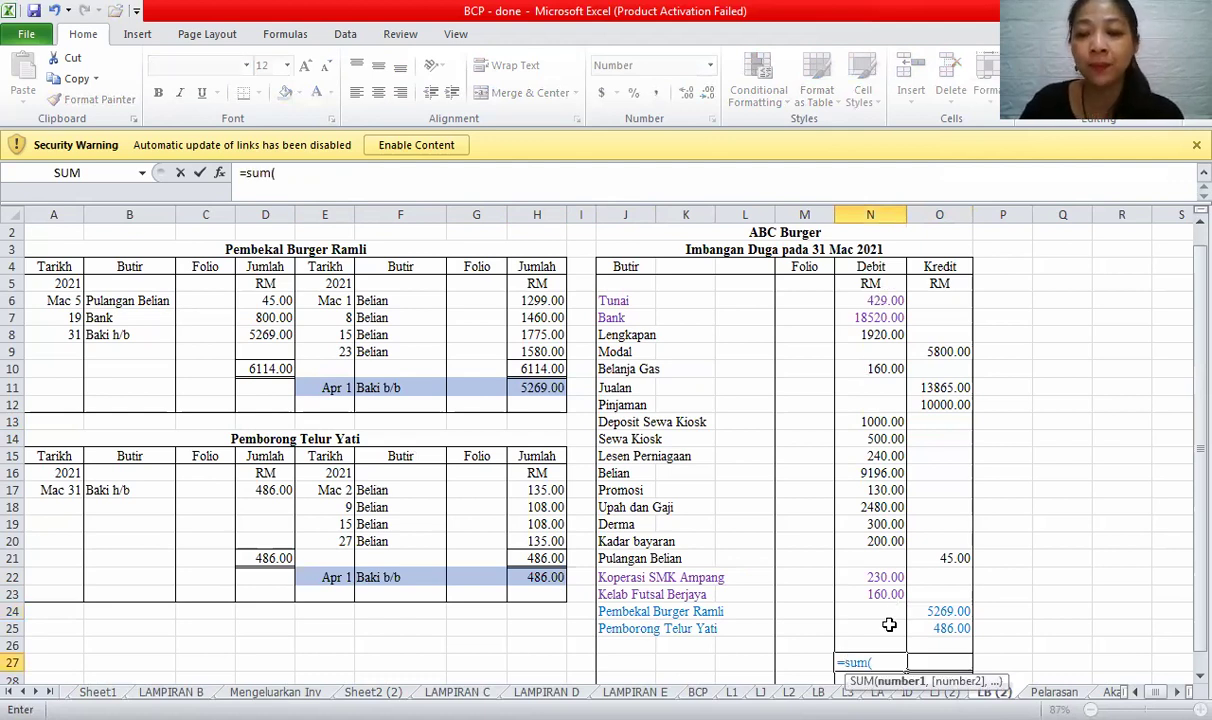
key("Tab")
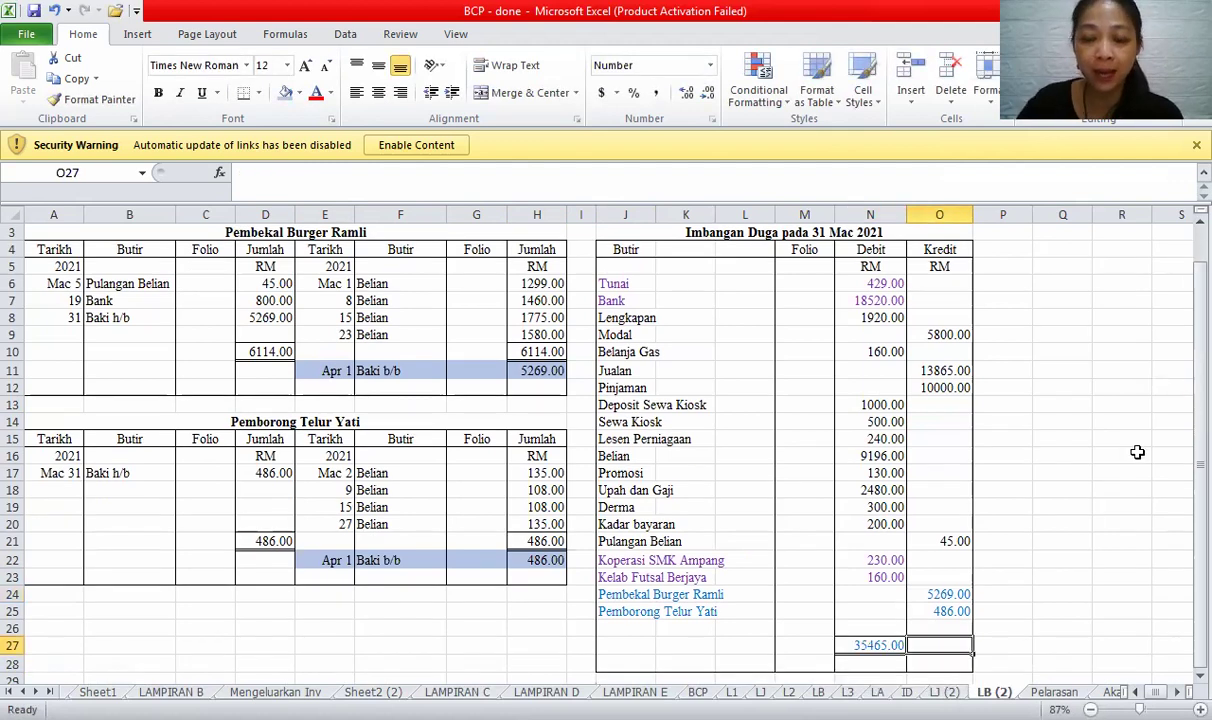
- Fill in the trial balance's Kredit column total in cell O27
scroll(1137, 452, "up", 1)
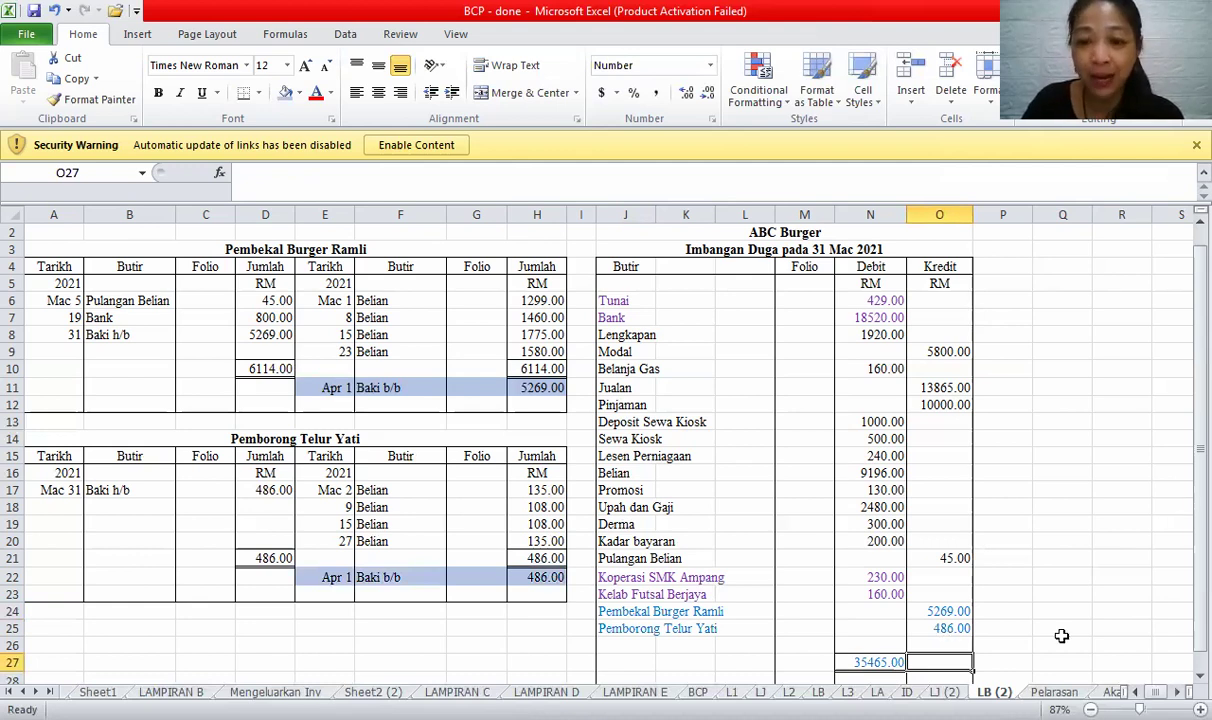
type("35465.00")
key("Return")
scroll(1123, 648, "up", 1)
scroll(801, 655, "down", 1)
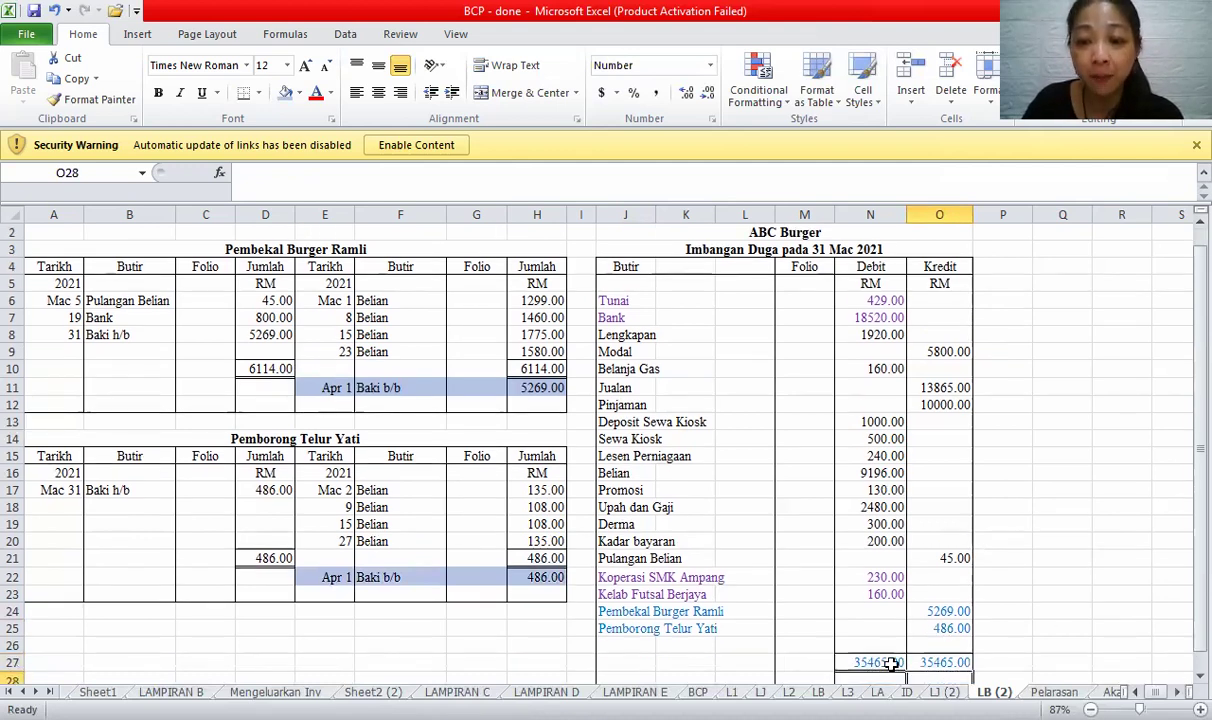
- Highlight the Debit and Kredit totals in row 27 with yellow fill
left_click_drag(880, 662, 940, 662)
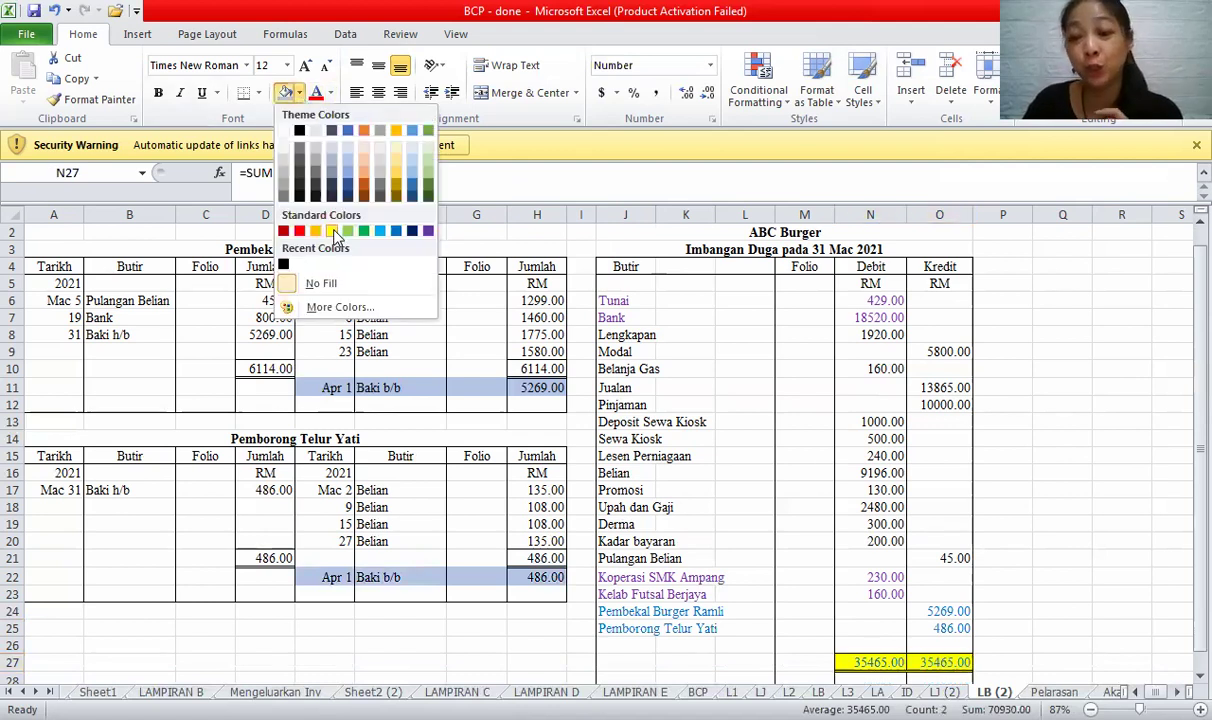
left_click(1034, 473)
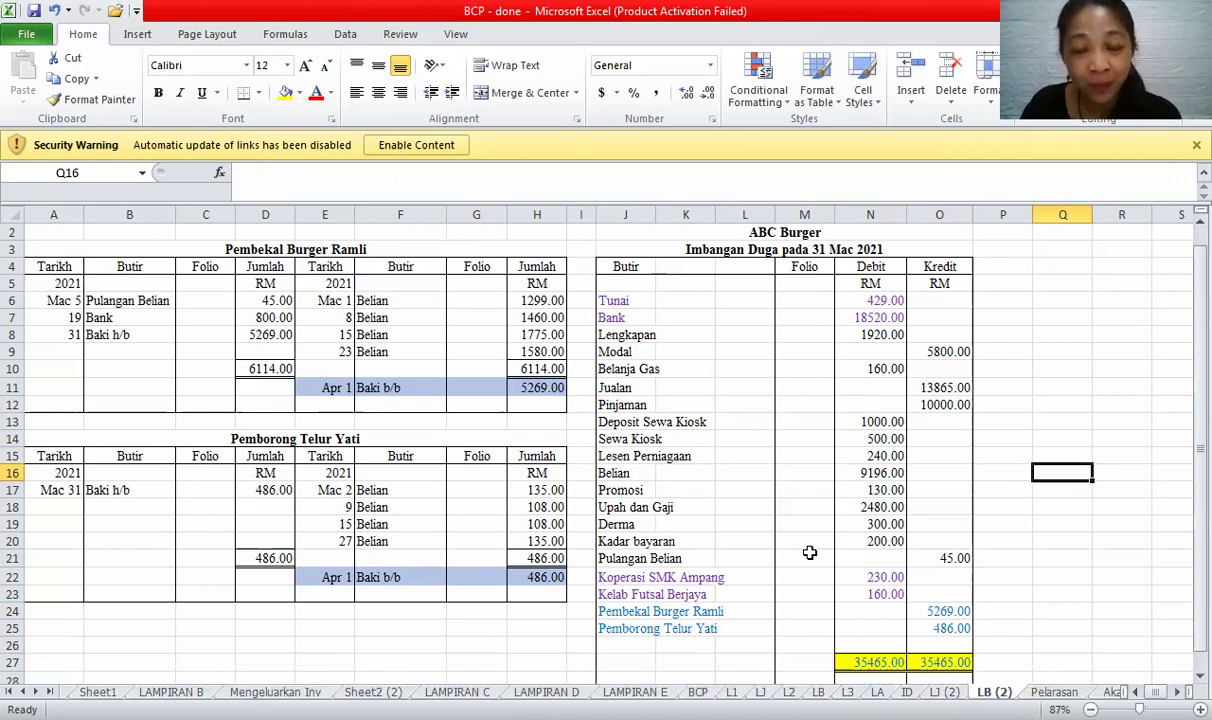
left_click(800, 626)
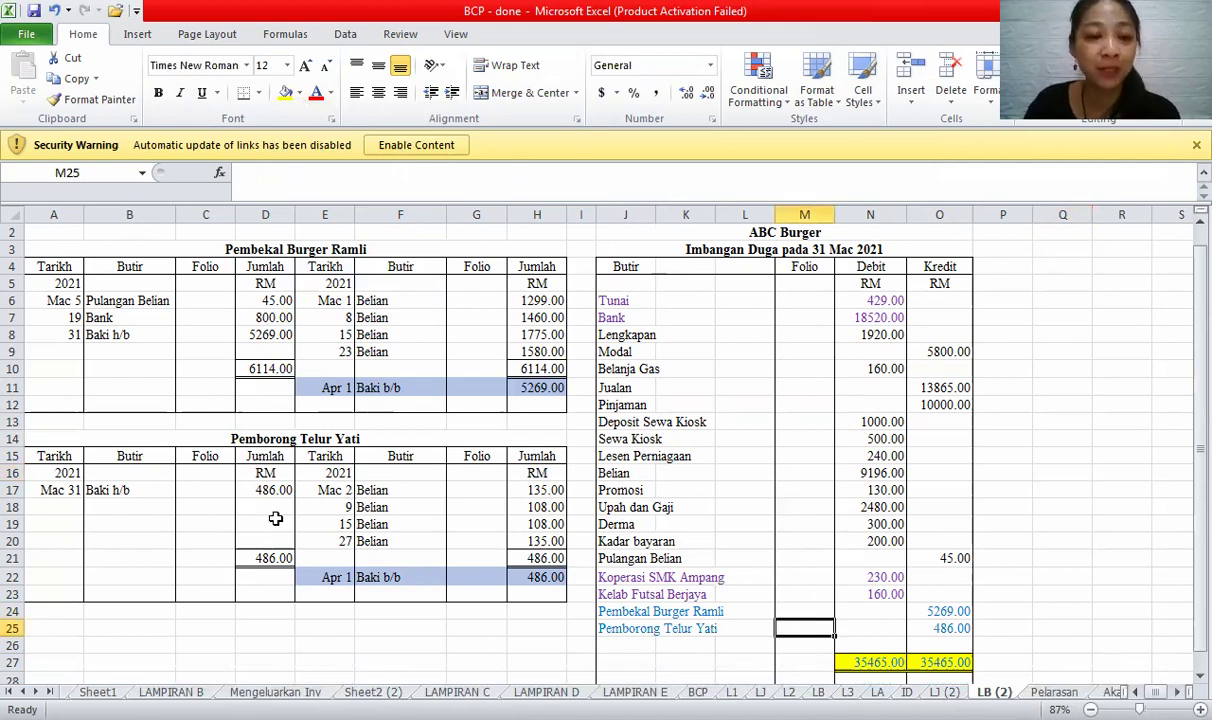